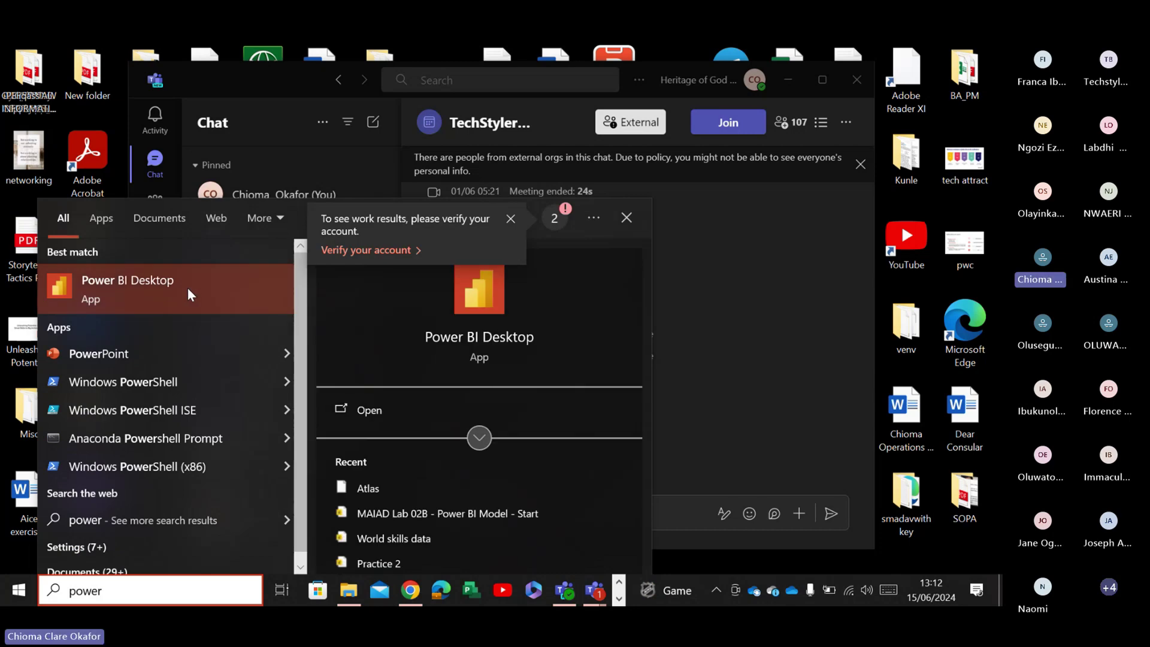
- Launch Power BI Desktop, start a blank report and discard the auto-recovered files
left_click(364, 412)
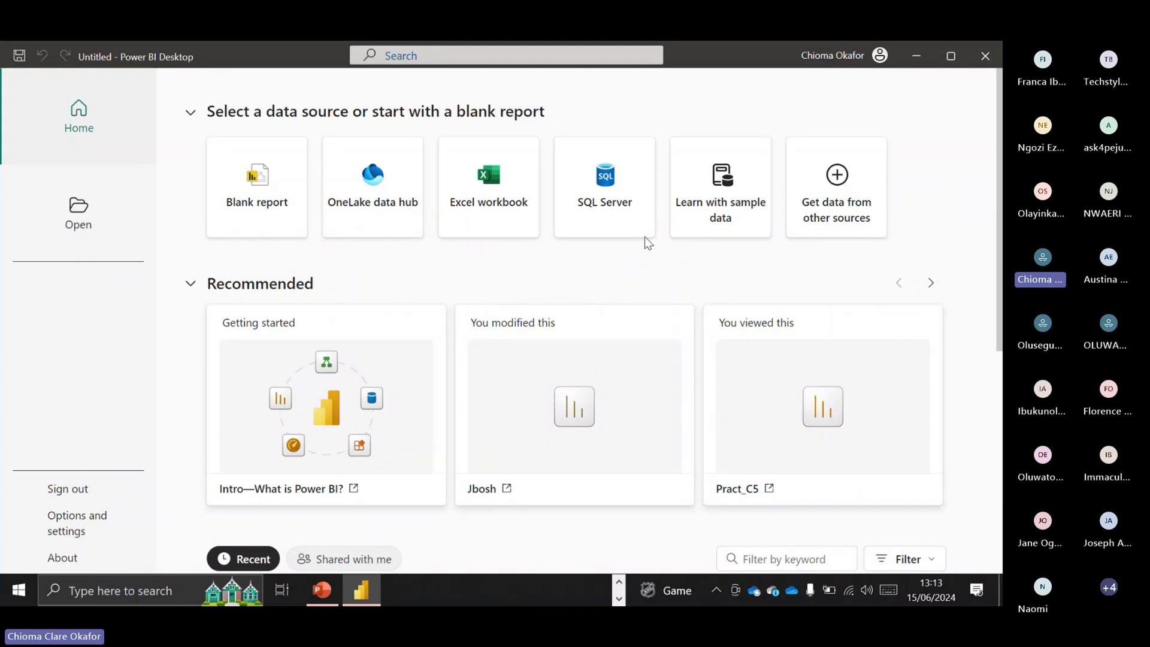
left_click(290, 164)
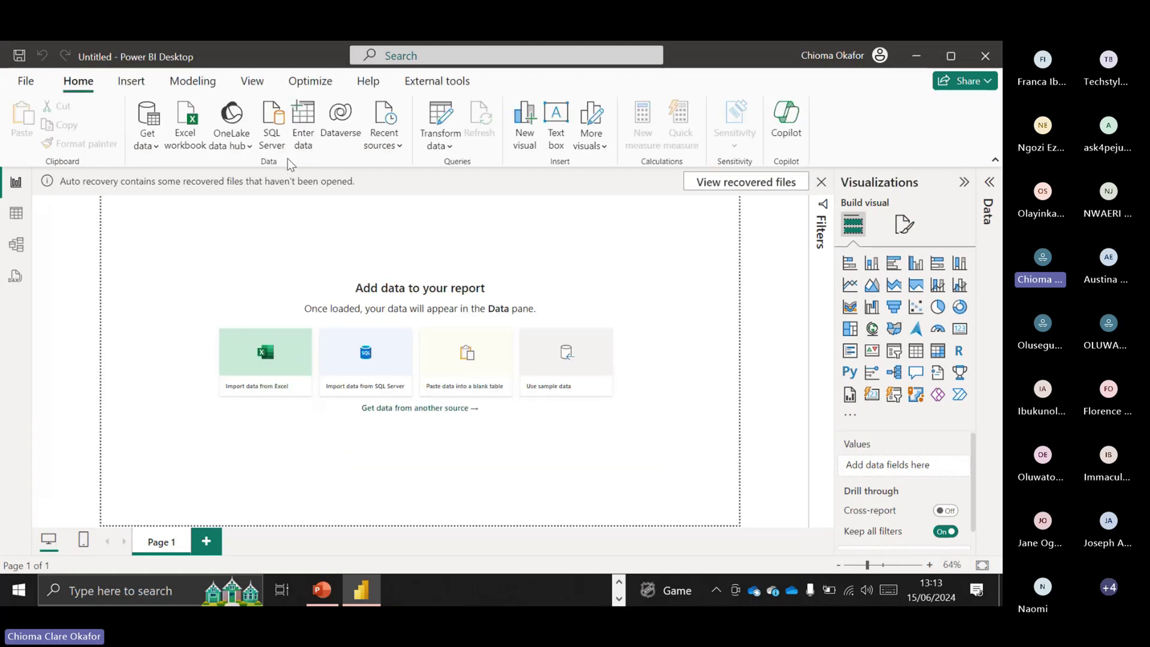
left_click(821, 182)
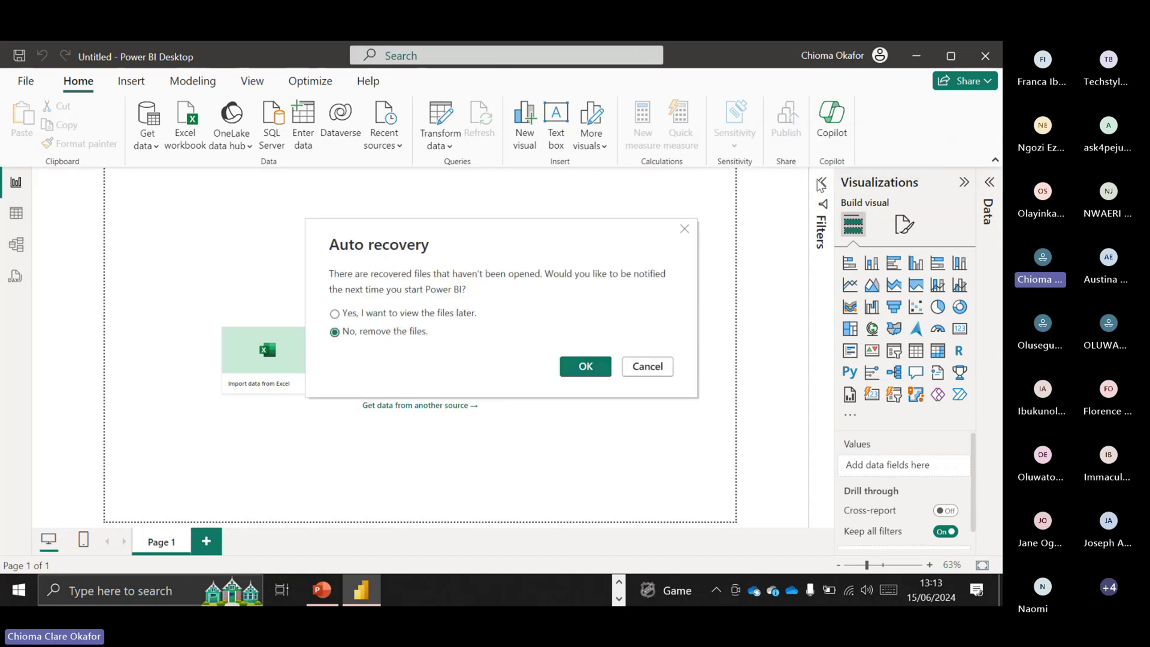
left_click(587, 371)
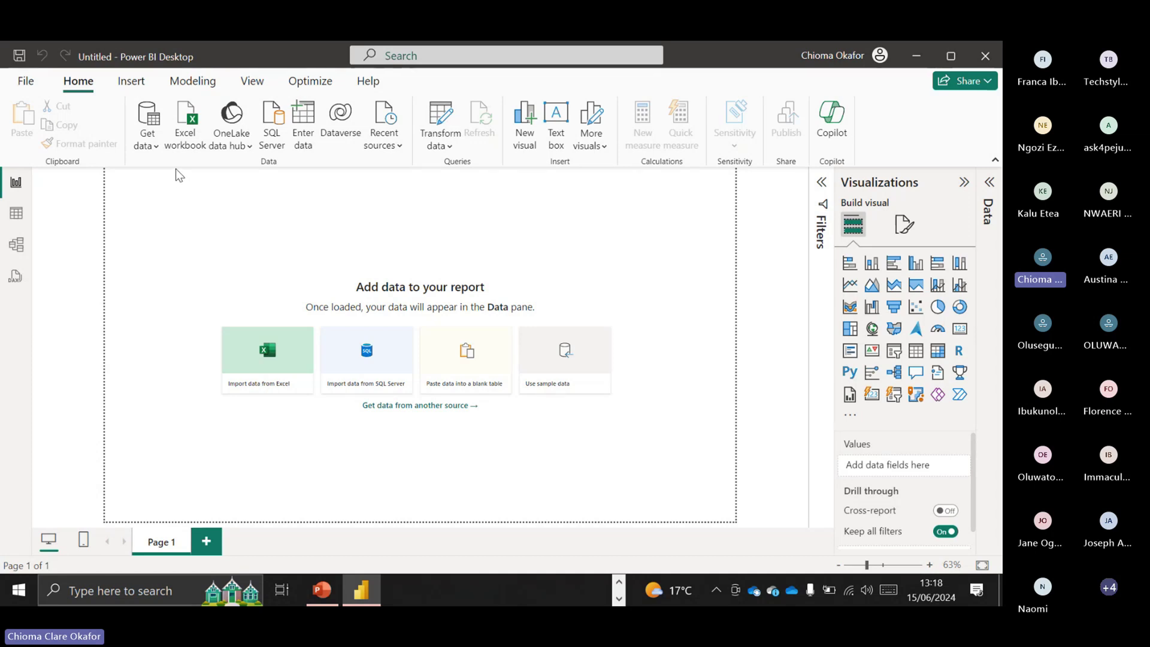
- Connect to the Excel workbook "Sales practice file" in the Techstylers folder as the report's data source
left_click(148, 148)
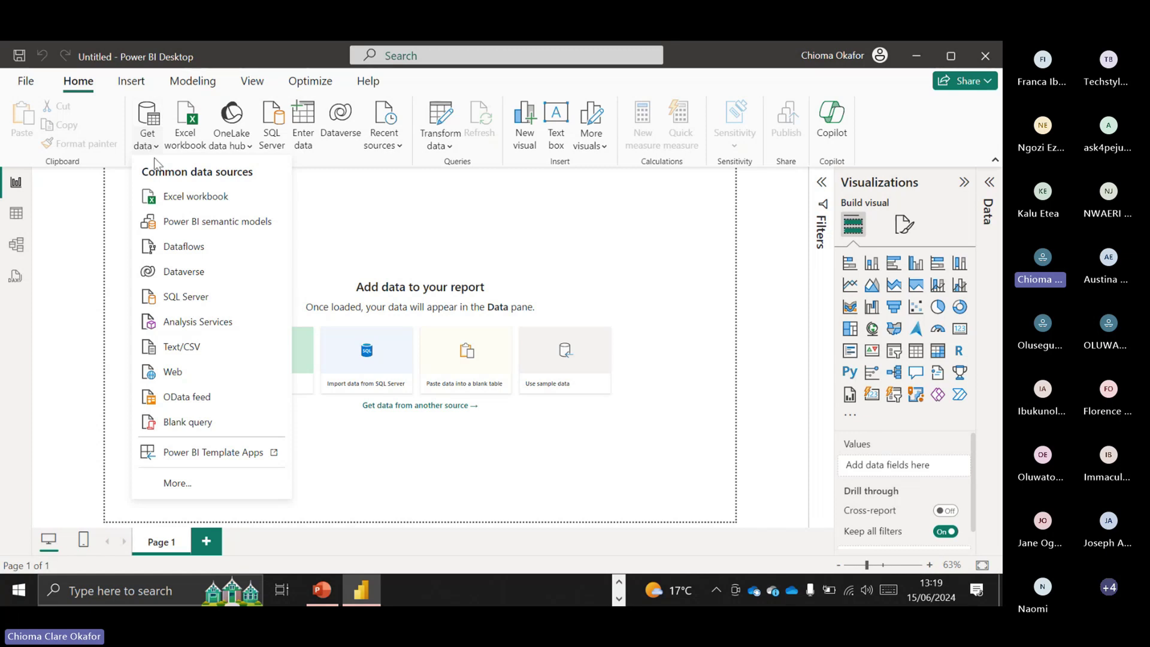
left_click(163, 193)
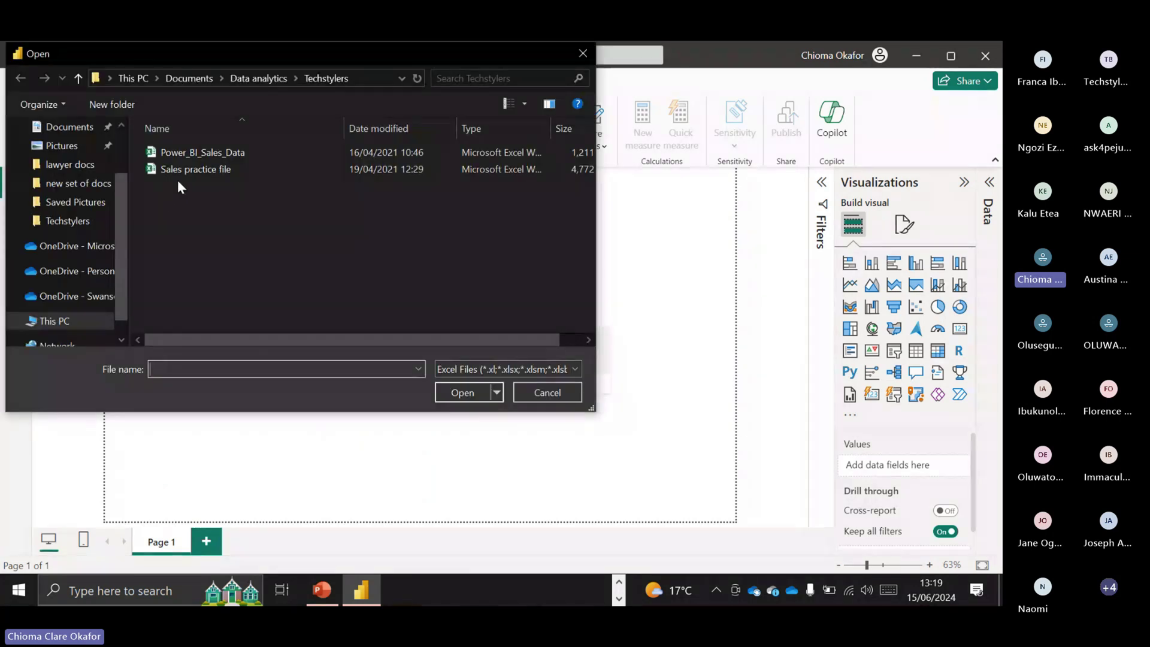
left_click(182, 170)
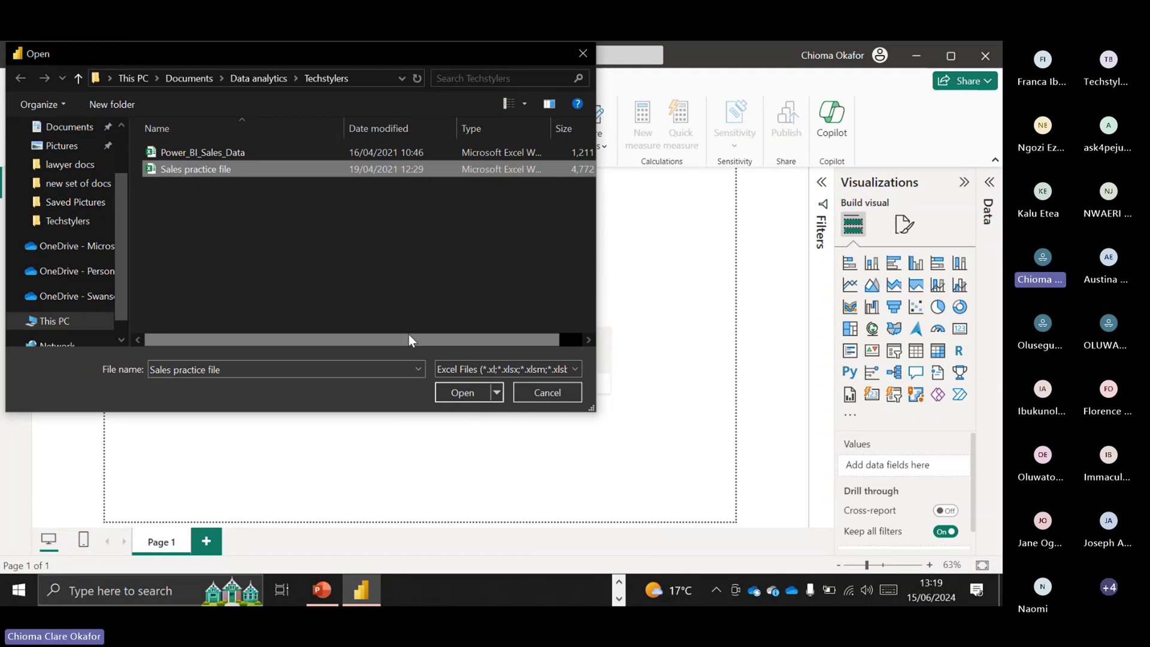
left_click(459, 393)
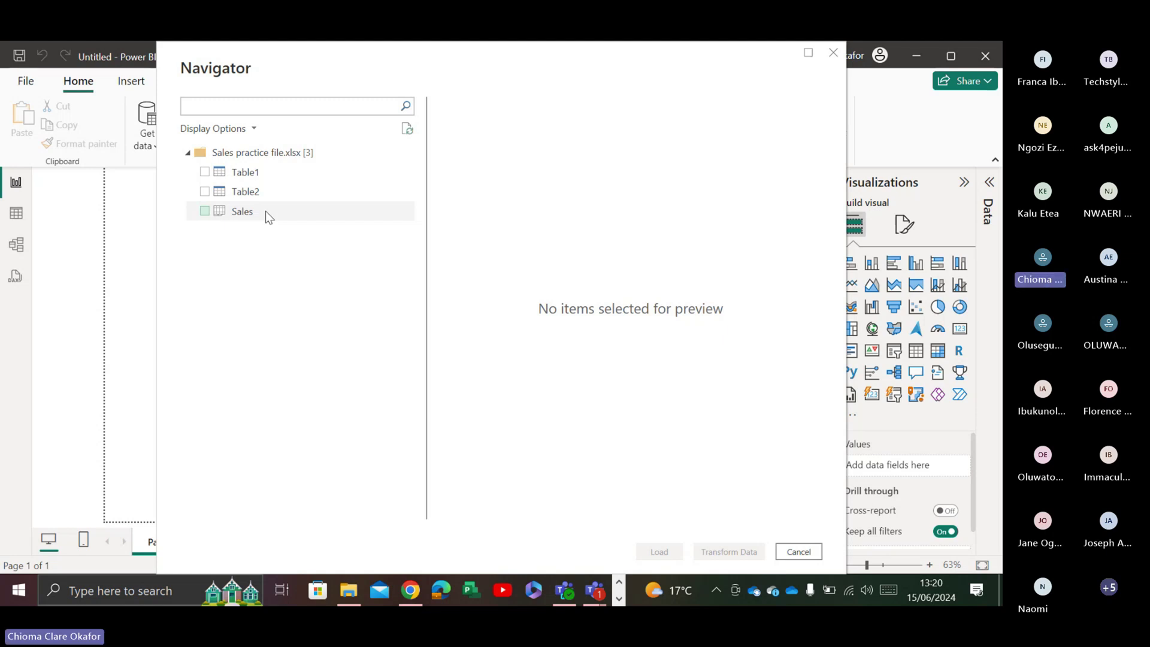
- Preview Table1 and the Sales sheet, open only Sales in Power Query Editor for transformation, and dismiss the preview-age notice
left_click(248, 178)
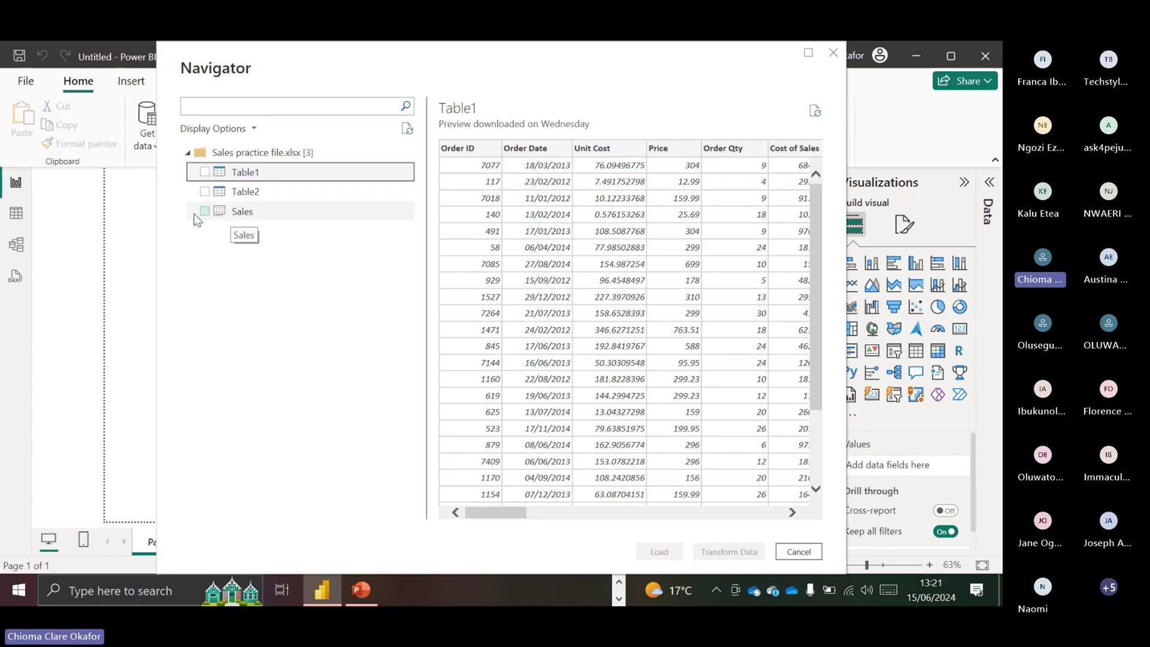
left_click(259, 214)
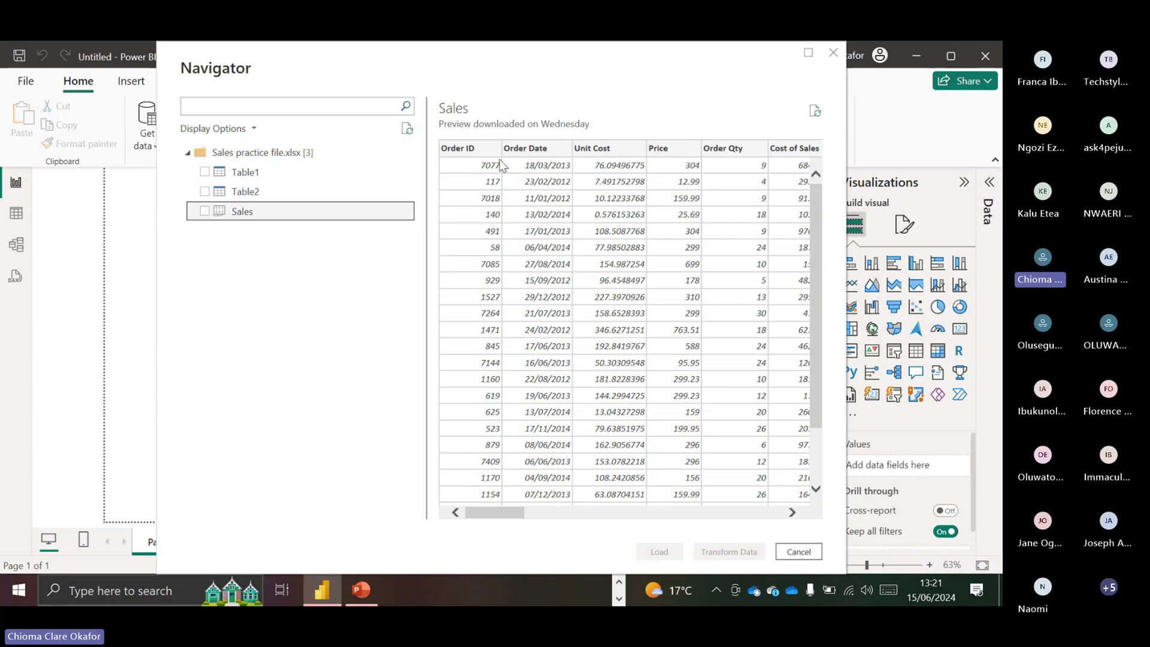
left_click(501, 513)
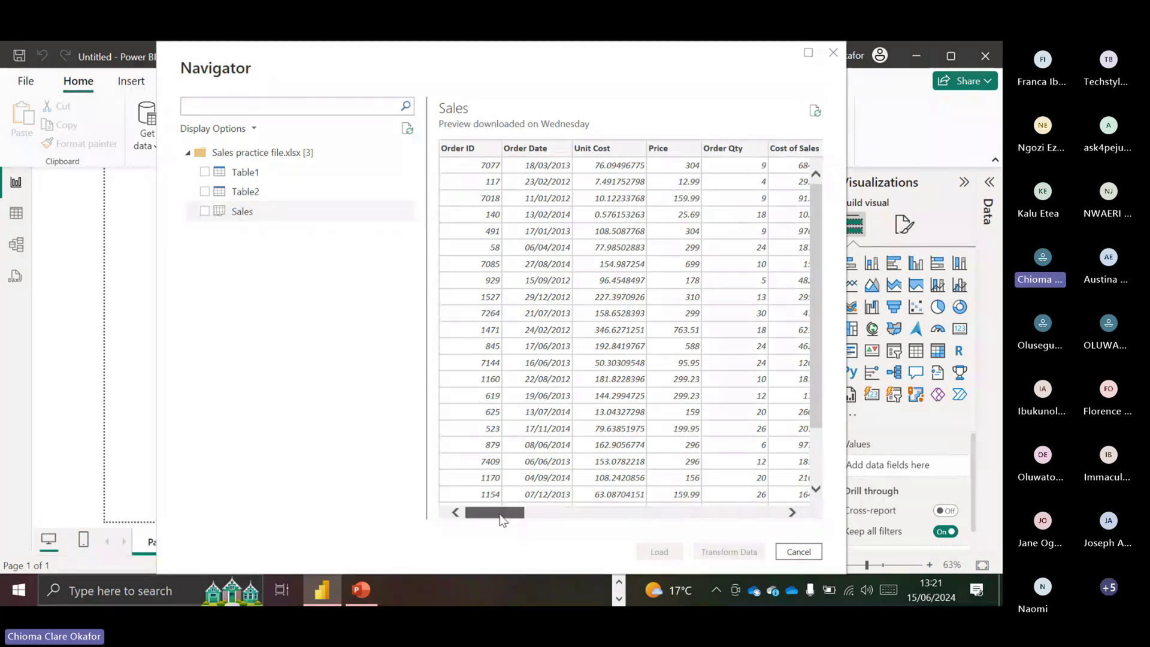
mouse_move(501, 515)
left_mouse_down()
mouse_move(782, 539)
mouse_move(486, 520)
left_mouse_up()
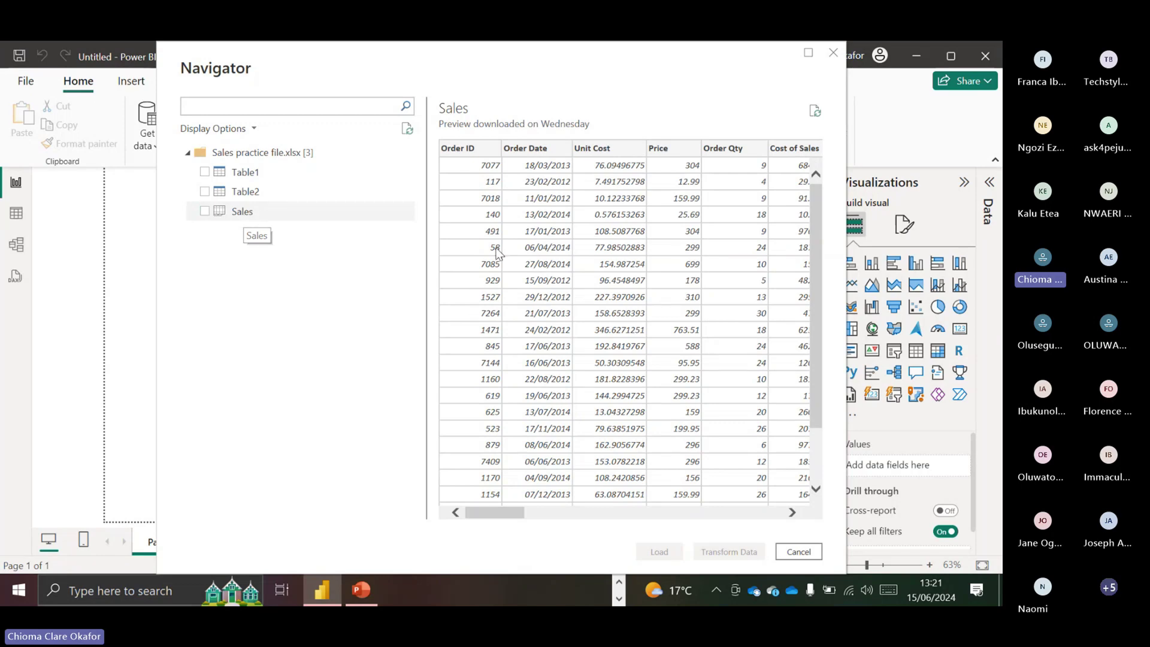
left_click(203, 214)
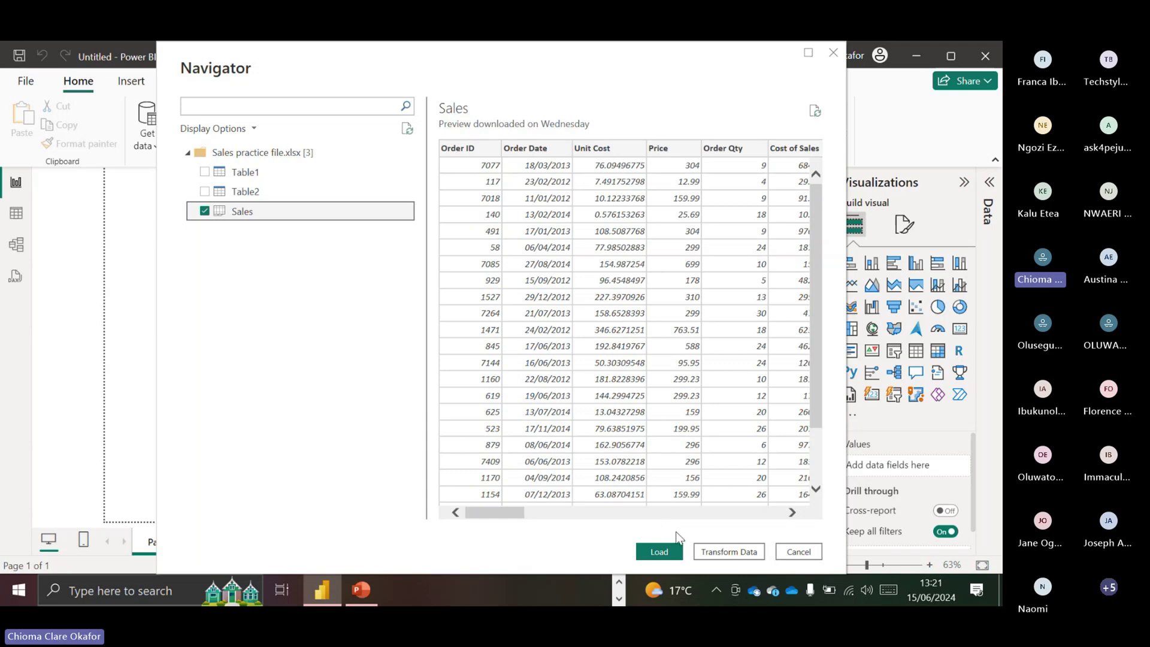
left_click(722, 551)
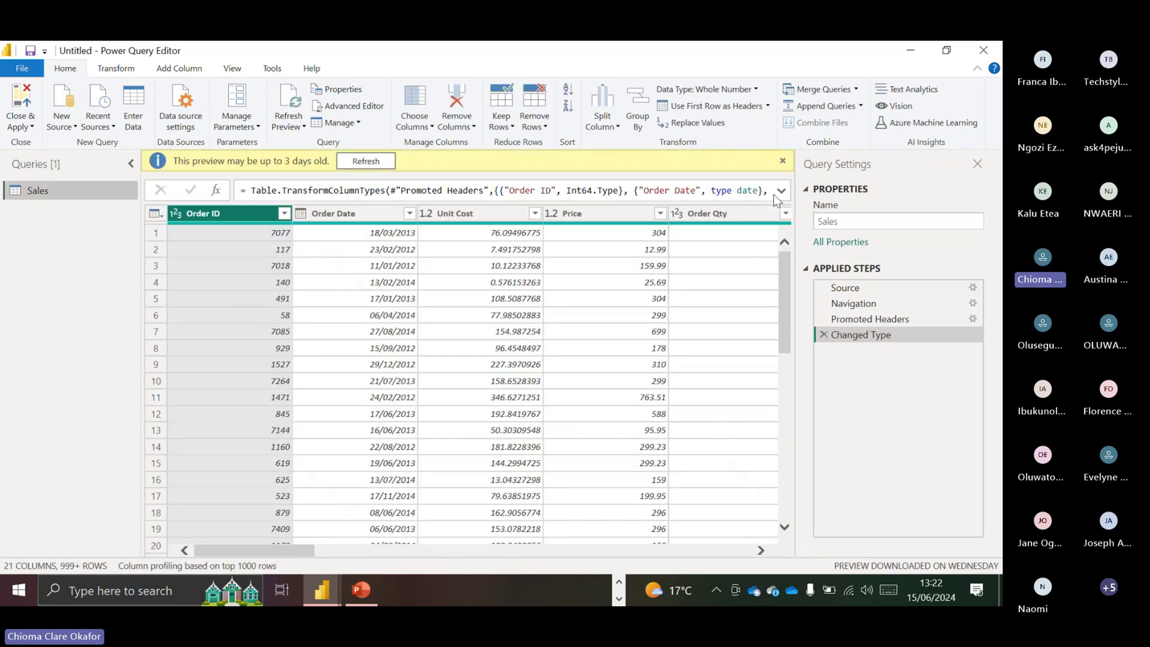
left_click(782, 162)
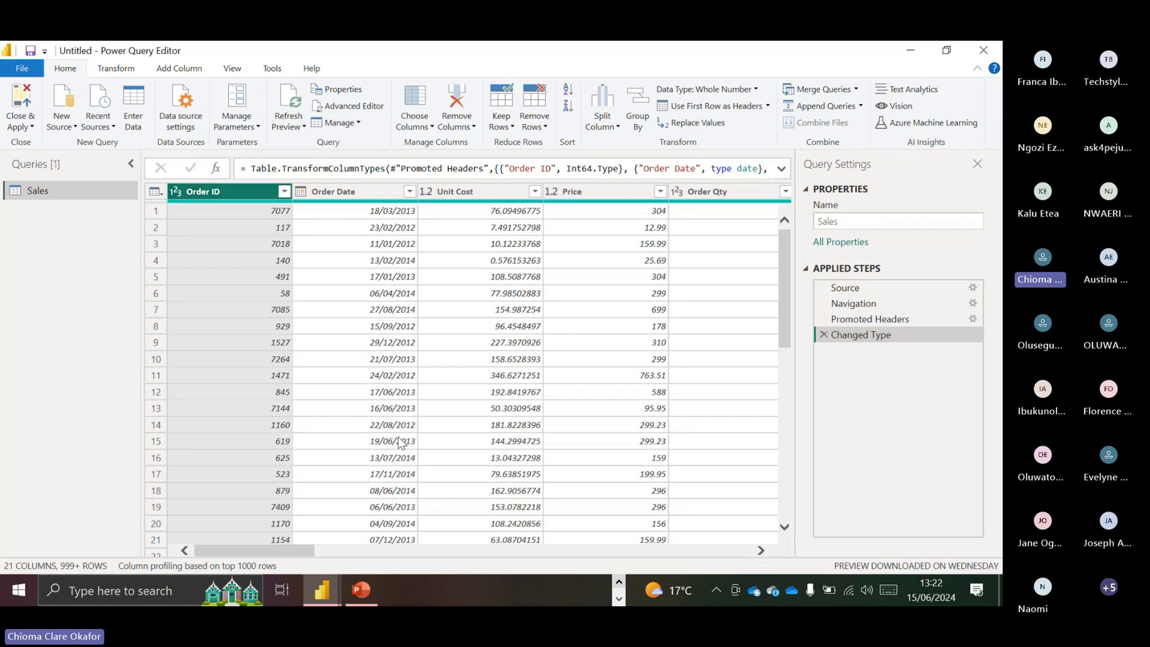
- Look through the columns of the Sales query from Order ID to Channel and return to the first column
left_click(842, 222)
left_click_drag(299, 548, 370, 551)
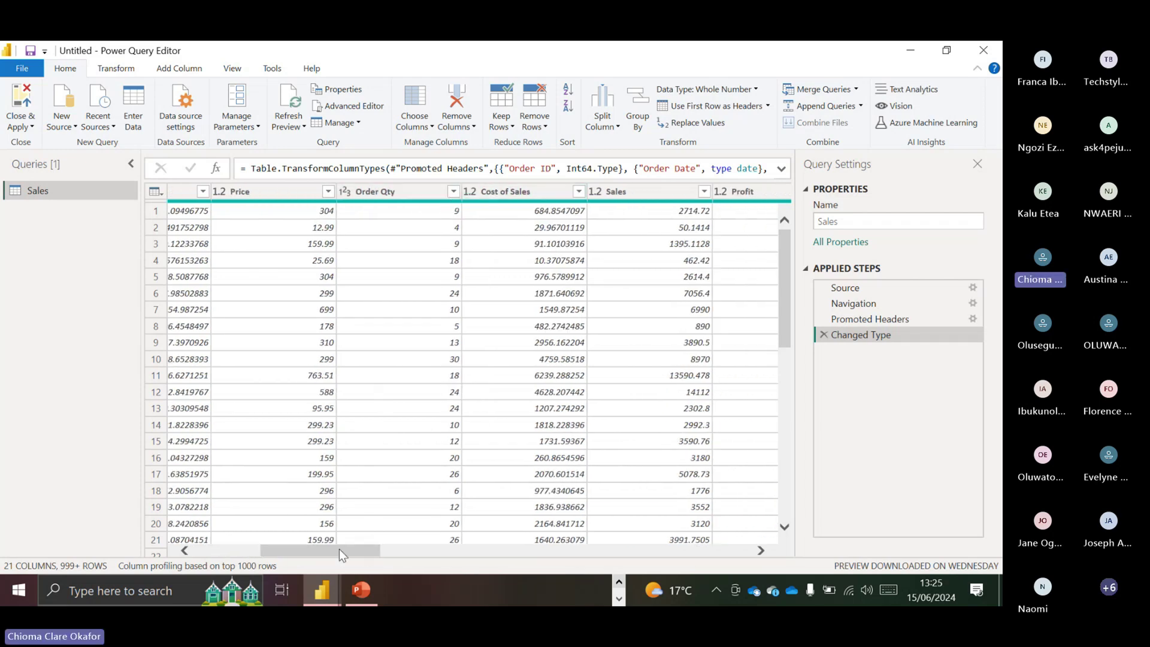
left_click_drag(340, 551, 426, 554)
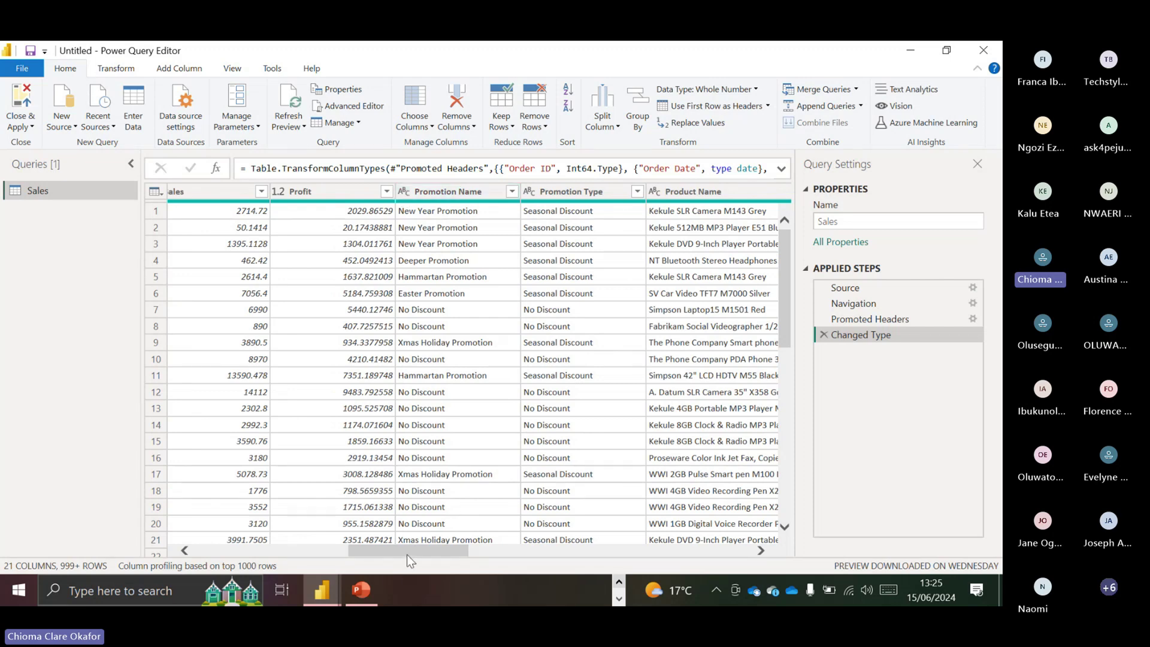
left_click_drag(407, 555, 706, 587)
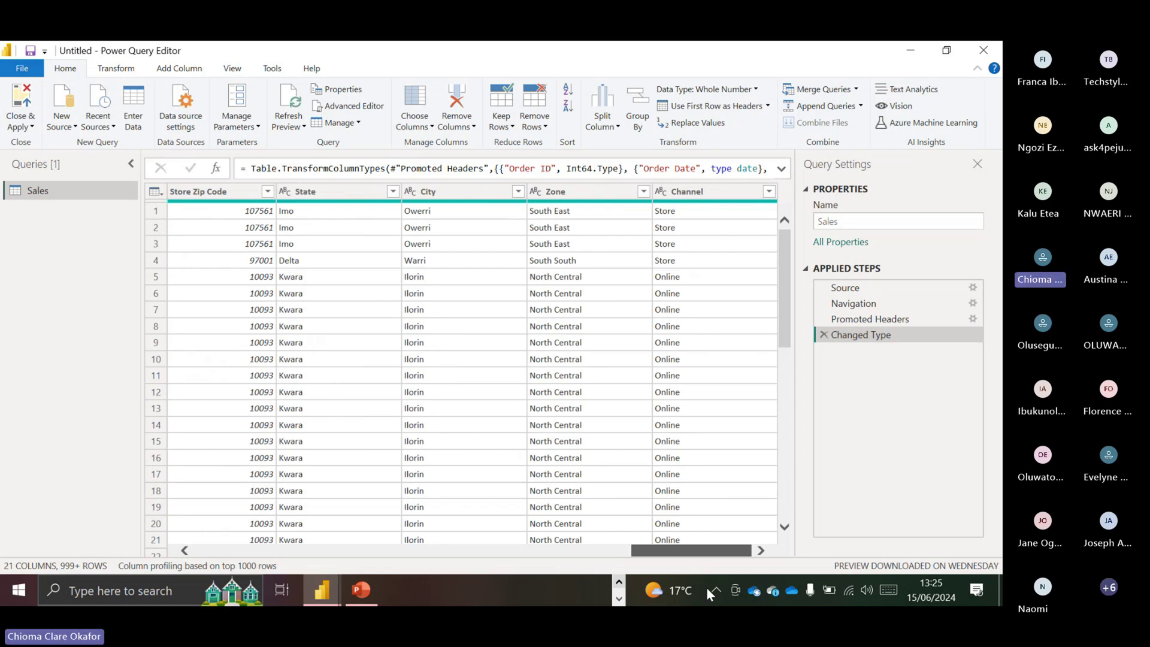
left_click_drag(707, 587, 200, 538)
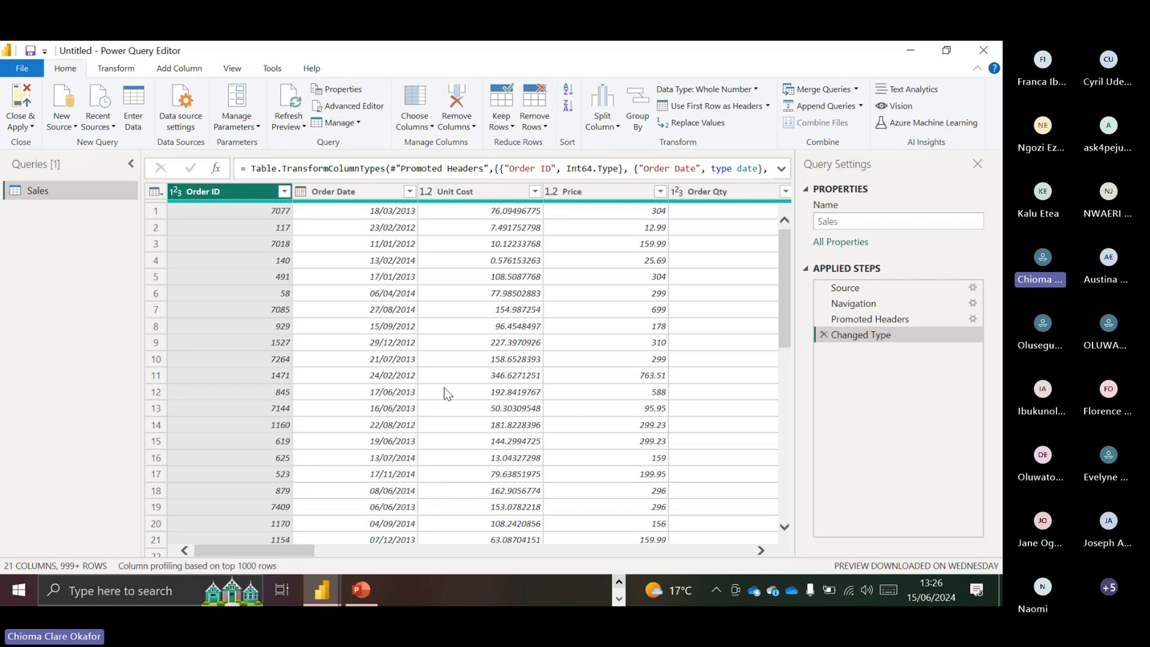
- Base the column profiling of the Sales query on the entire data set
left_click(267, 567)
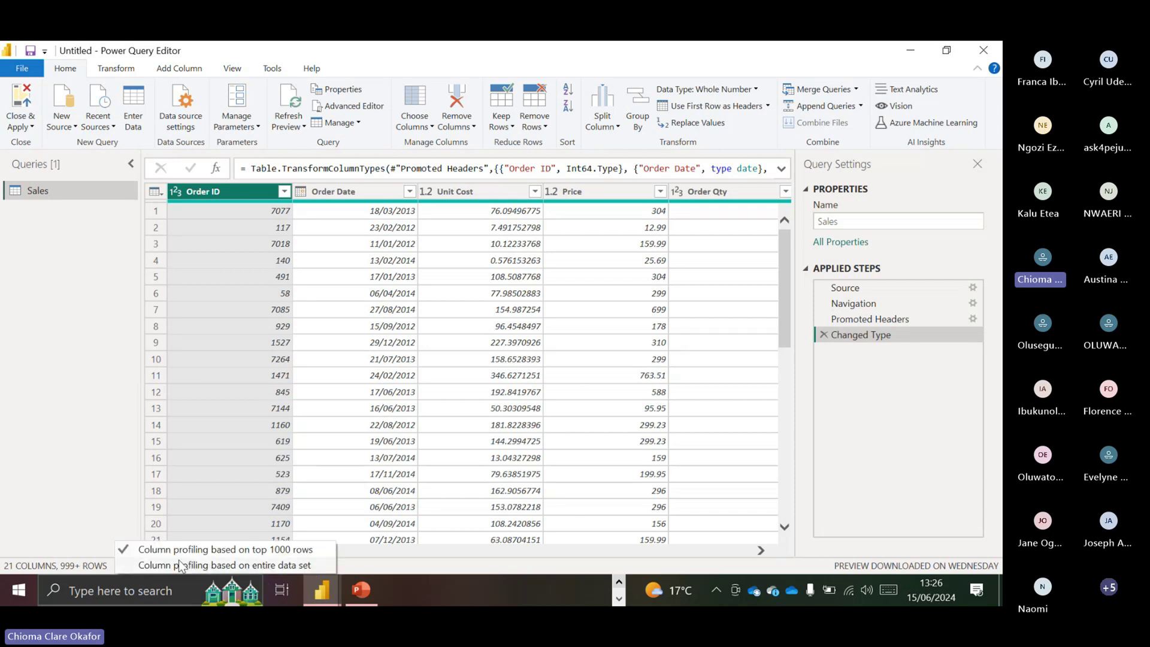
left_click(286, 566)
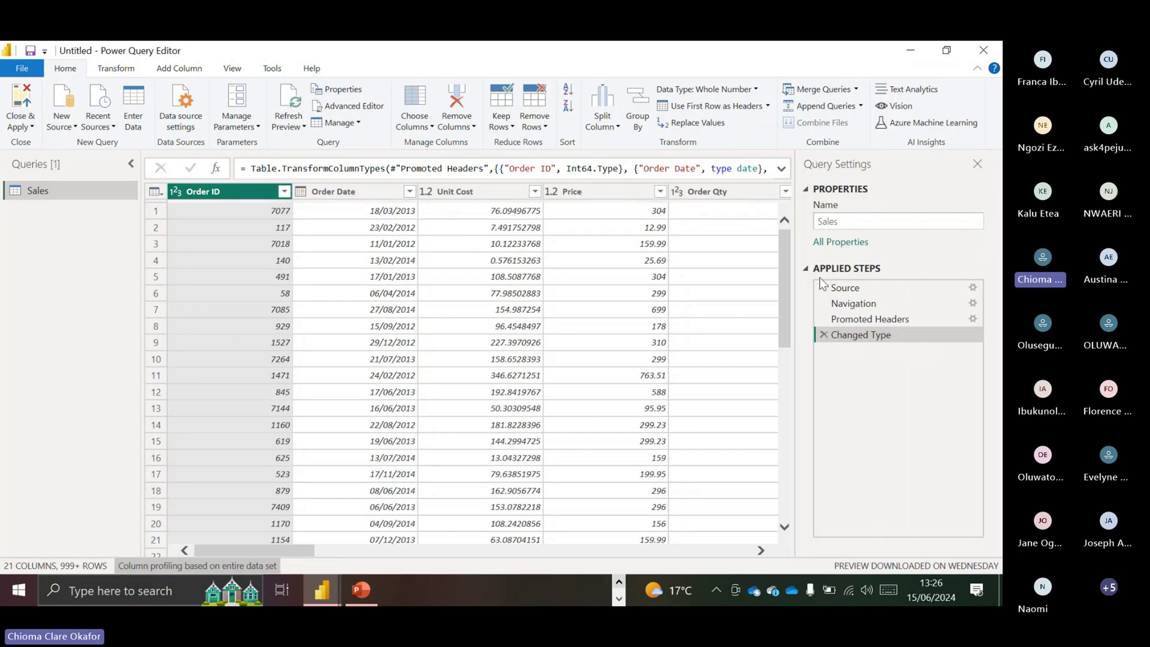
left_click_drag(784, 272, 778, 247)
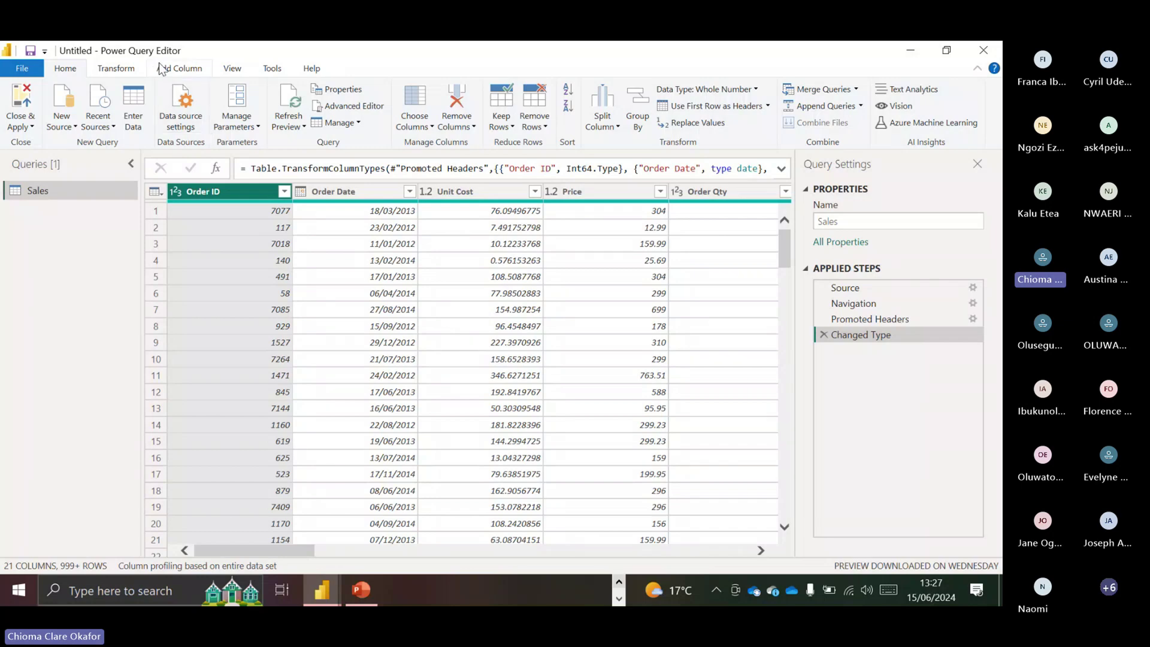
- Show the column profile and examine the full column statistics for Order ID
left_click(229, 69)
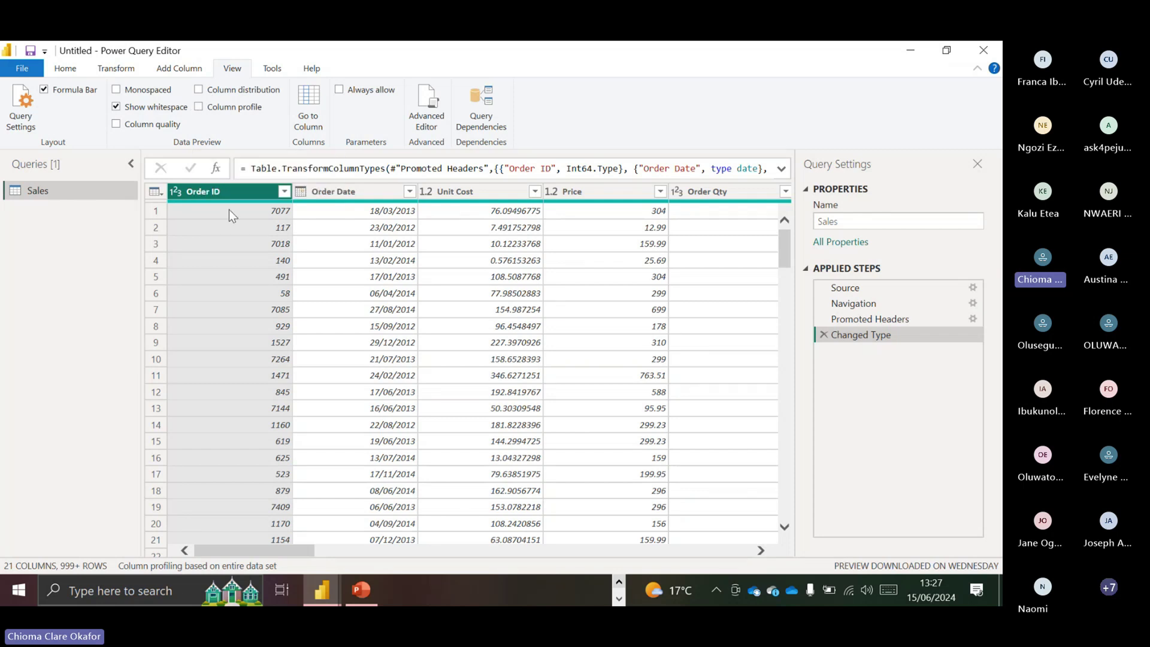
left_click(199, 109)
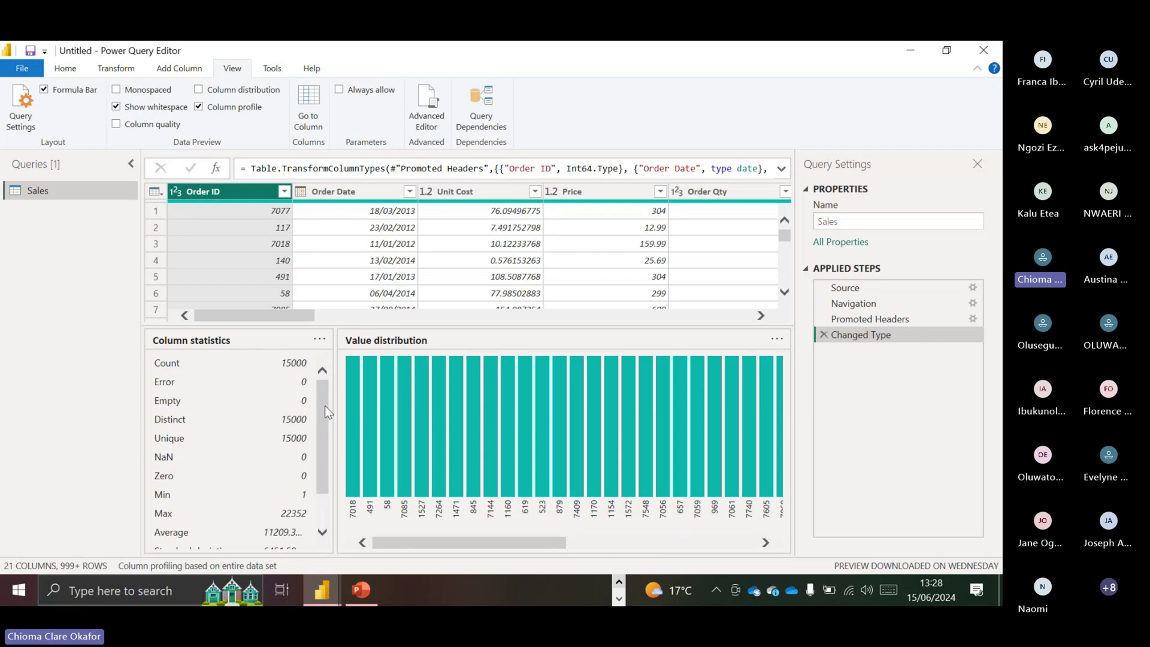
scroll(308, 419, "down", 2)
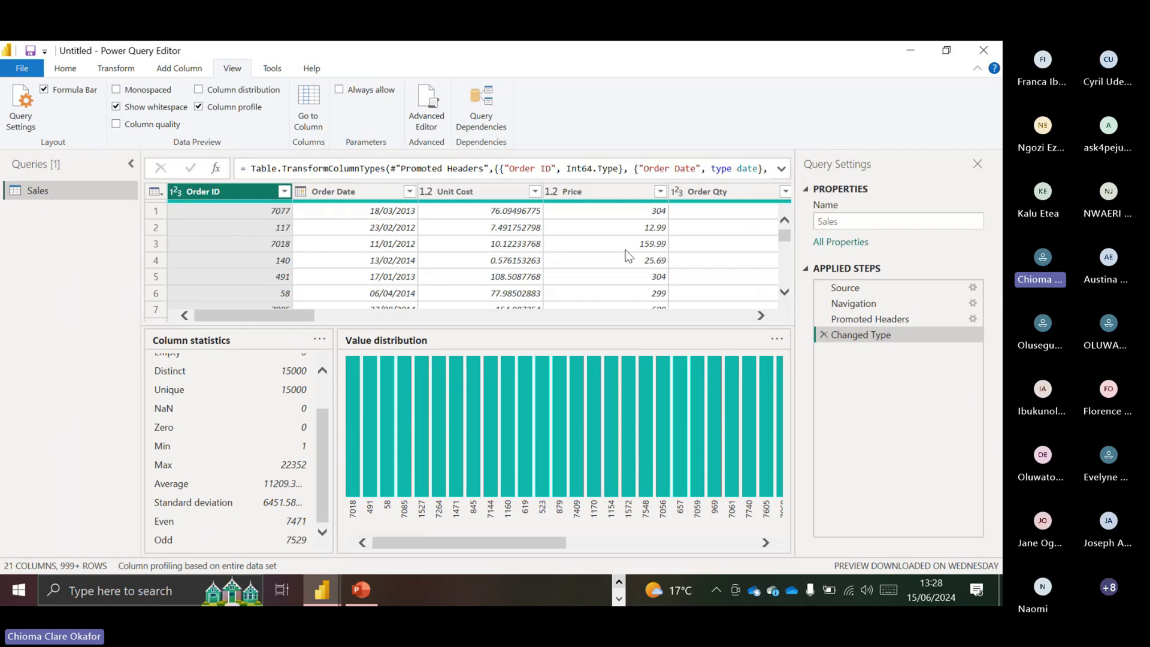
- Show column distribution instead of column profile and examine the distinct and unique values from Order ID through Sales
left_click(198, 106)
left_click(199, 90)
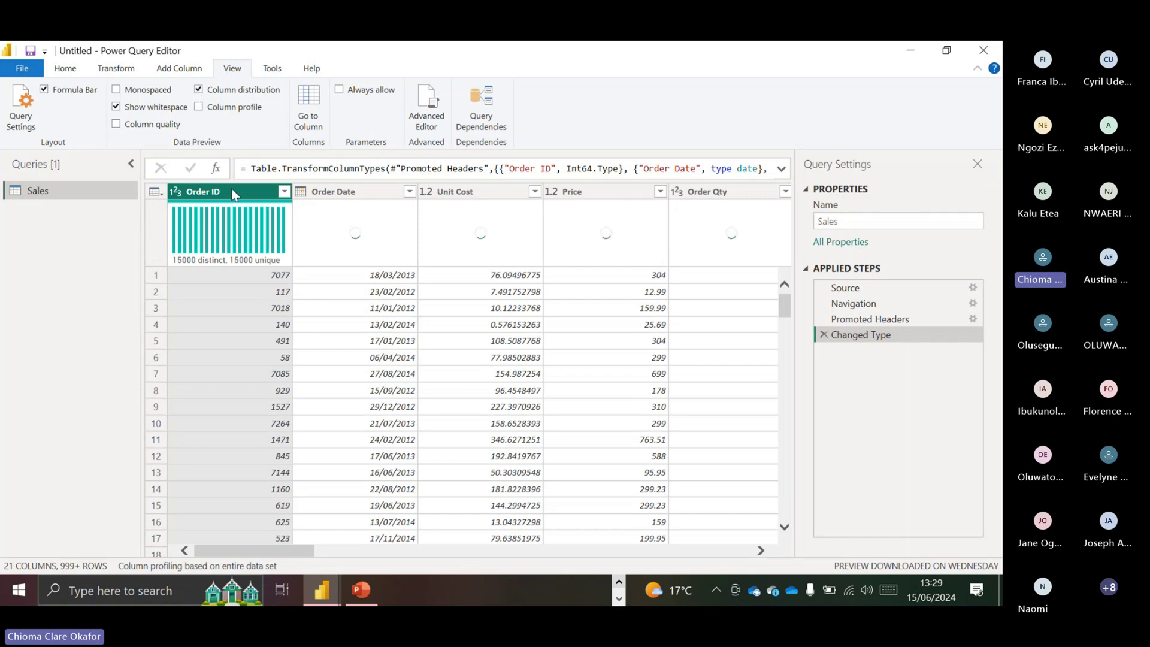
mouse_move(262, 265)
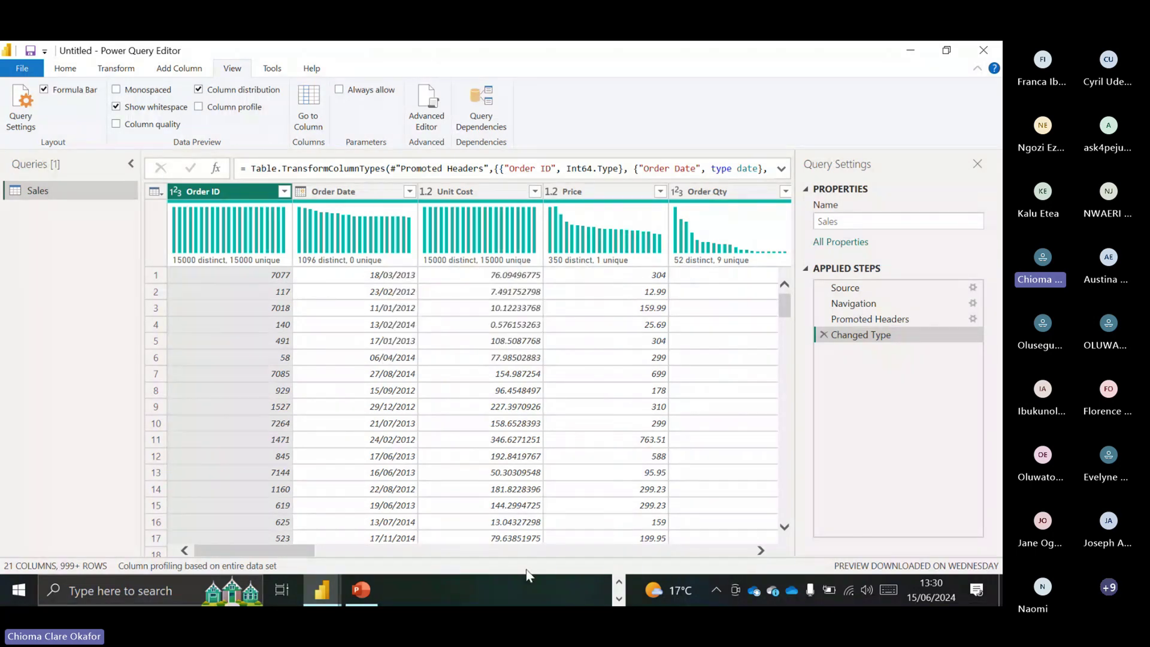
left_click_drag(310, 553, 357, 554)
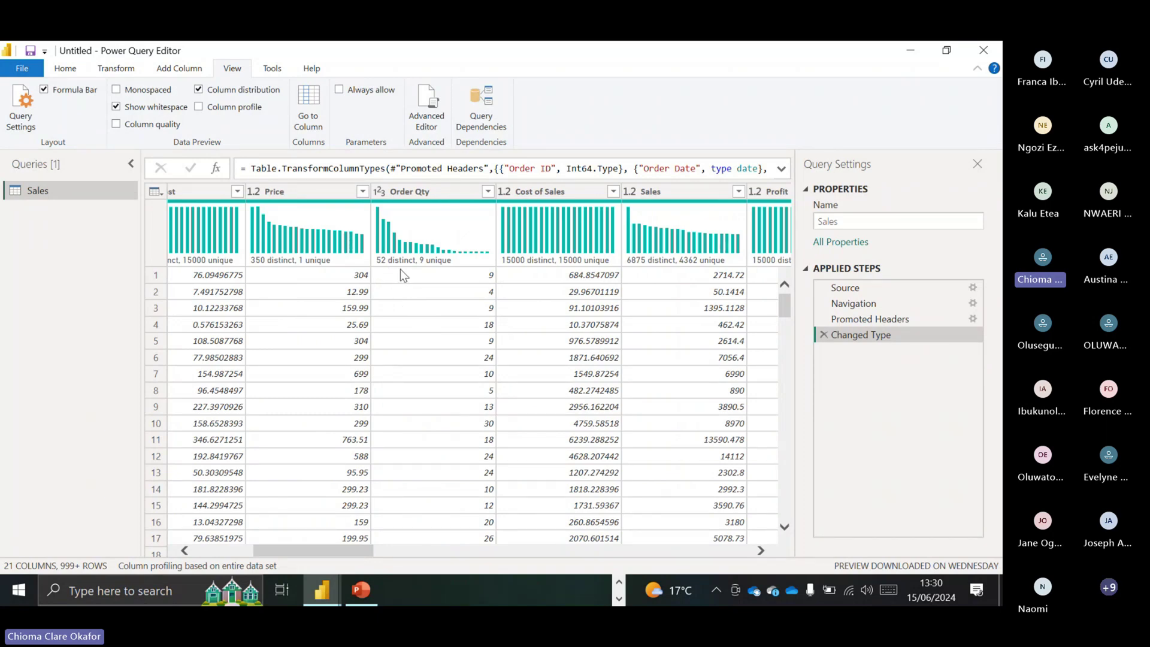
mouse_move(387, 268)
mouse_move(584, 225)
left_click(479, 278)
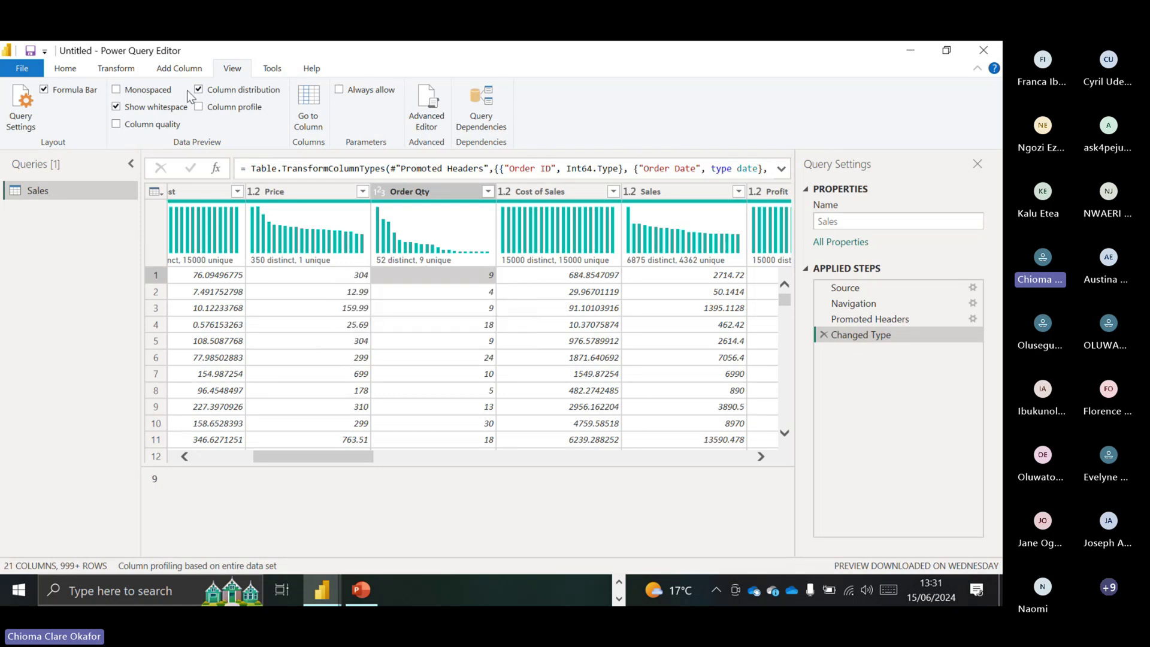
- Show column quality instead of column distribution, examine the valid, error and empty shares from Order ID through Channel, and hide it again
left_click(117, 125)
left_click(198, 89)
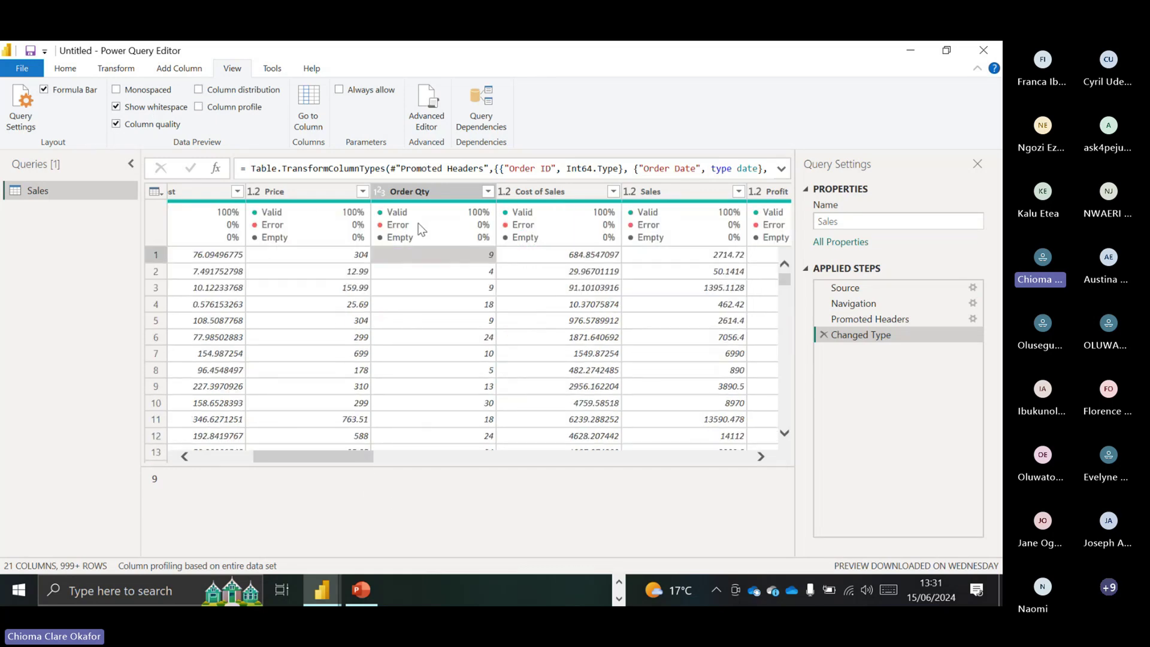
mouse_move(419, 220)
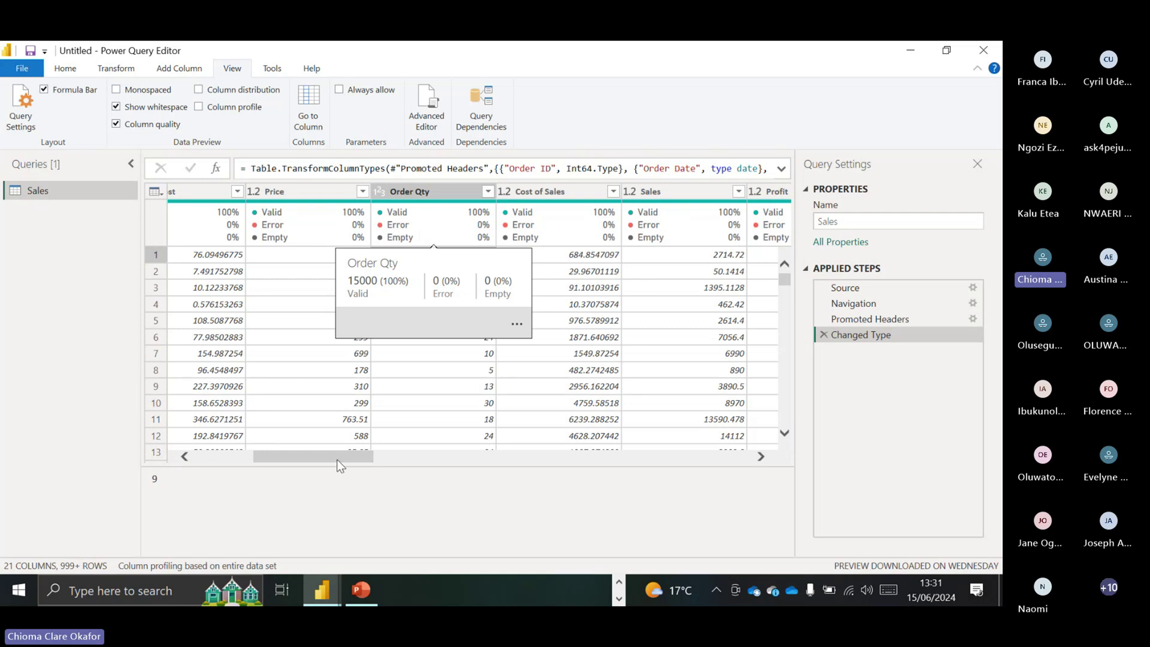
left_click_drag(338, 459, 266, 461)
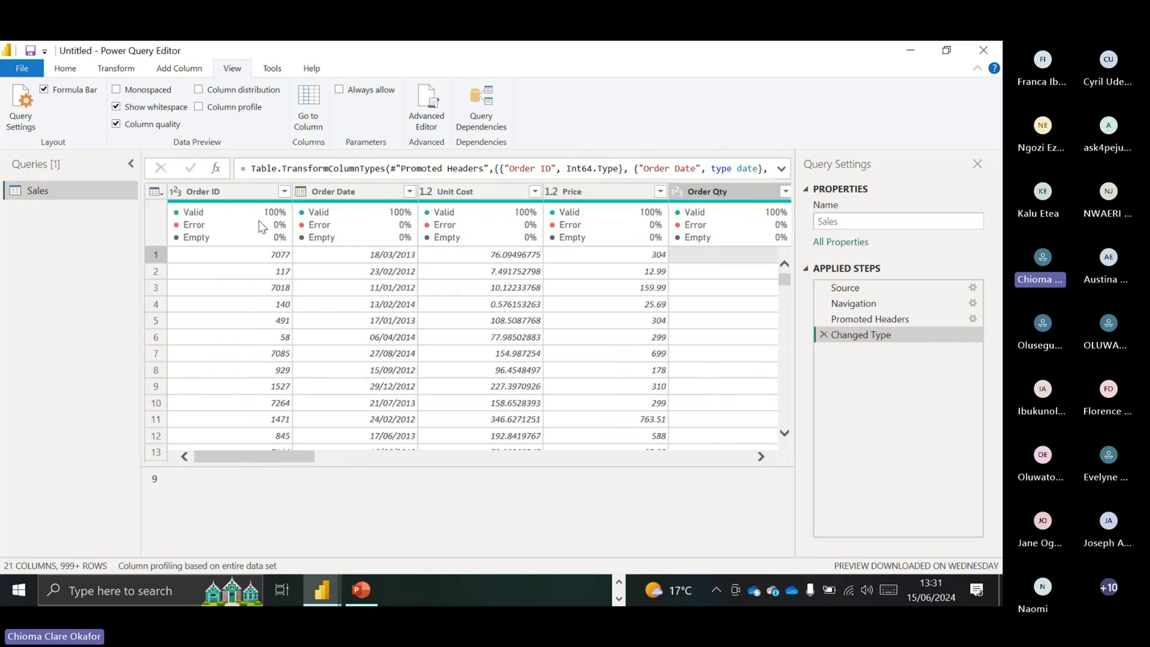
mouse_move(357, 226)
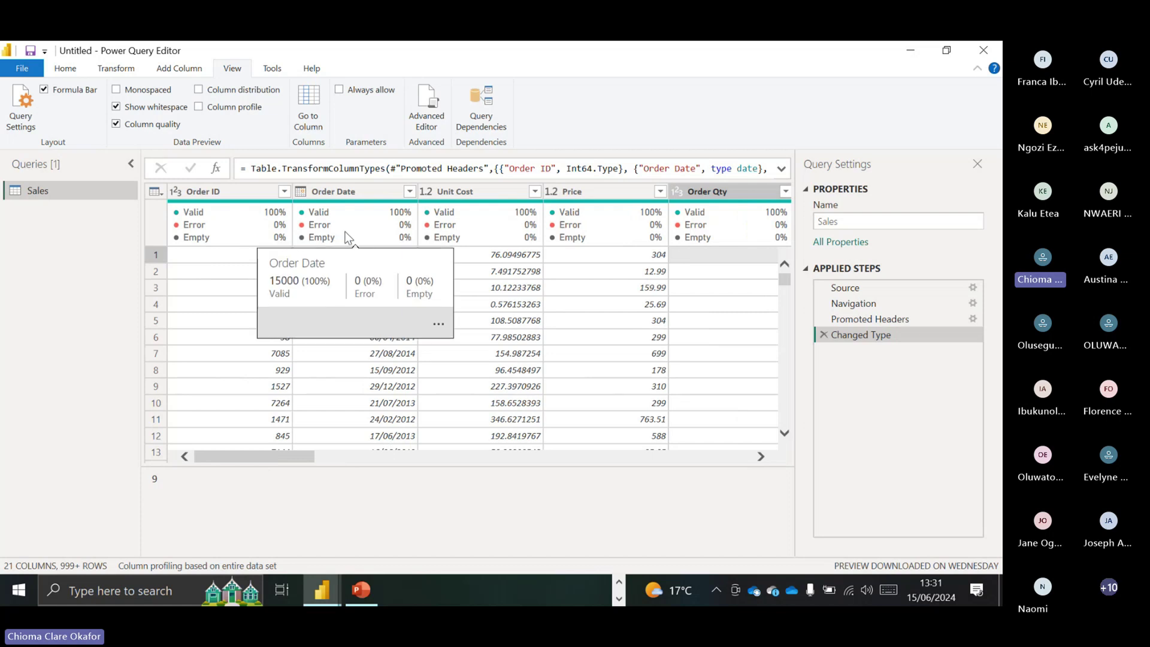
left_click_drag(279, 457, 565, 461)
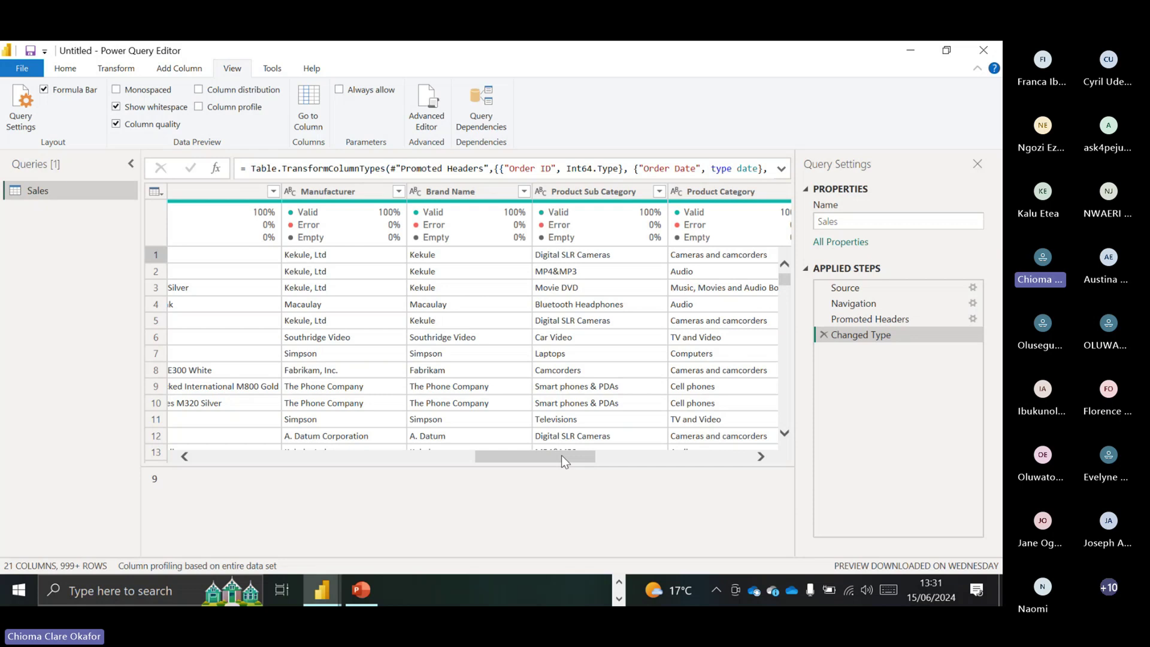
left_click_drag(563, 458, 631, 460)
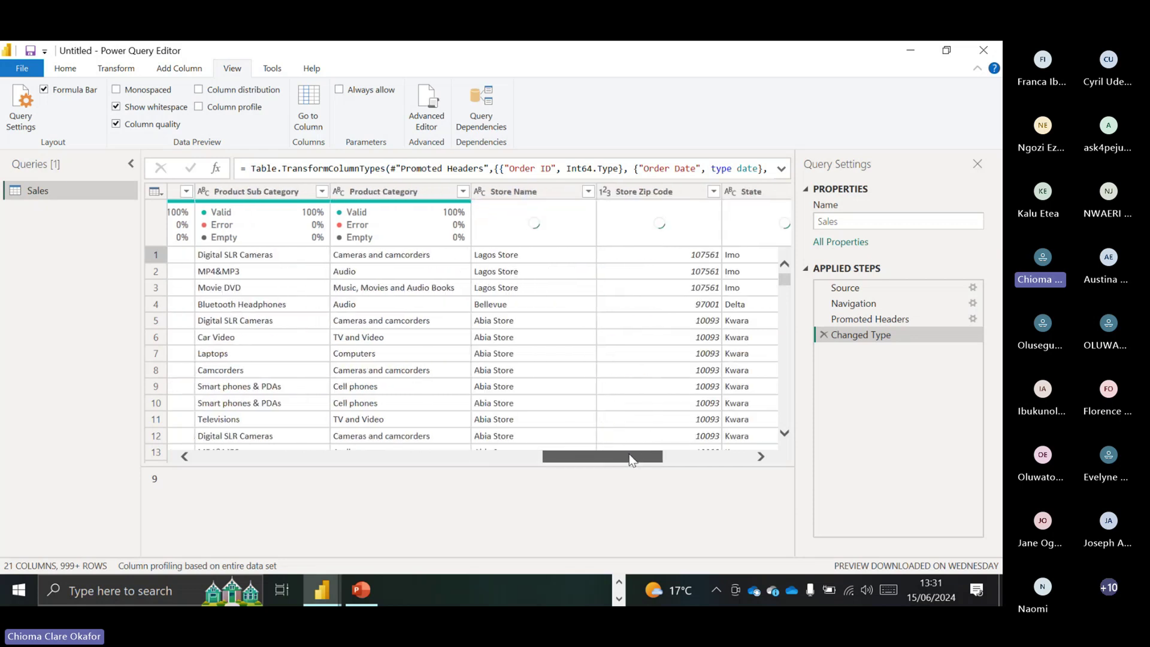
left_click_drag(631, 461, 749, 464)
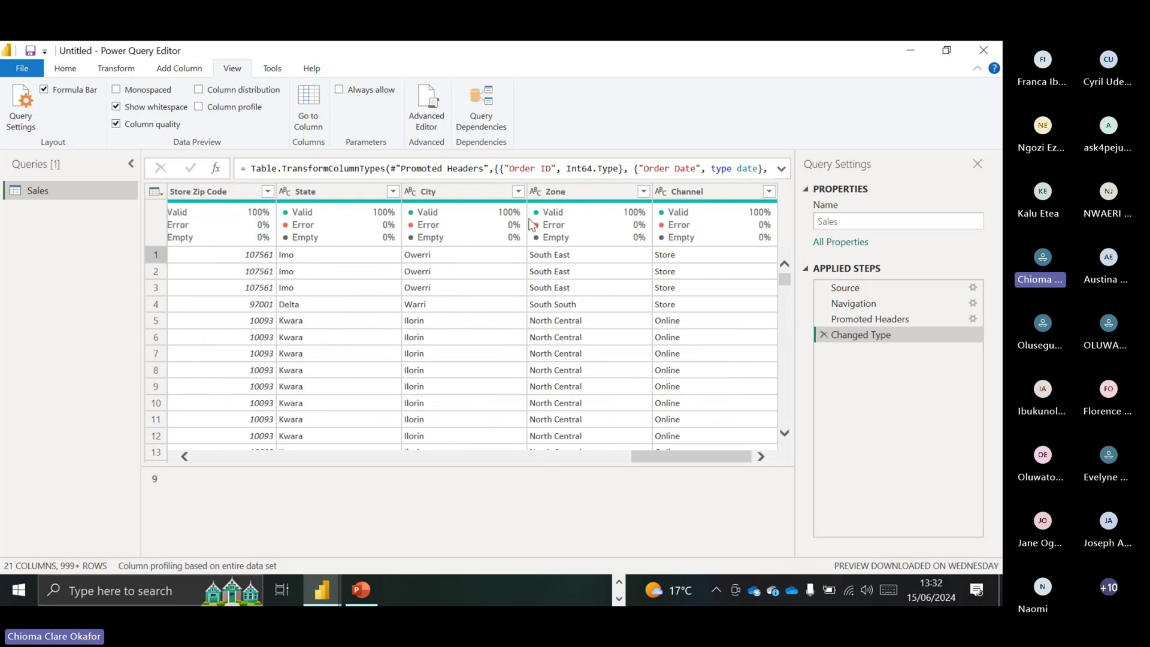
mouse_move(539, 230)
mouse_move(552, 245)
left_click_drag(681, 459, 229, 489)
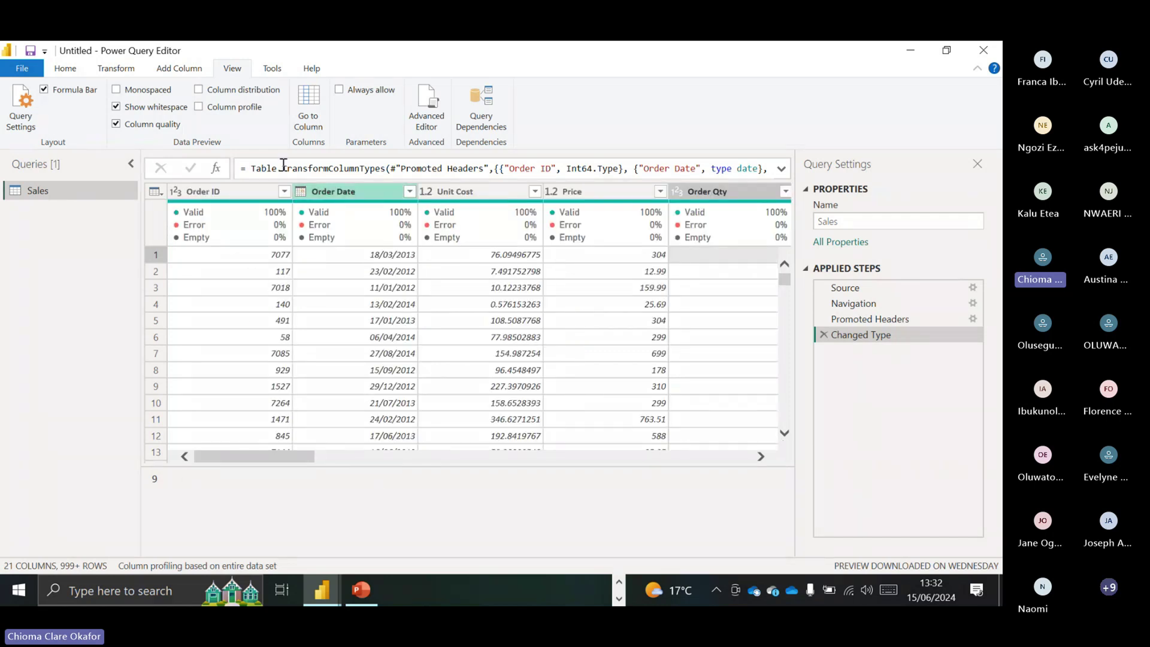
left_click(117, 125)
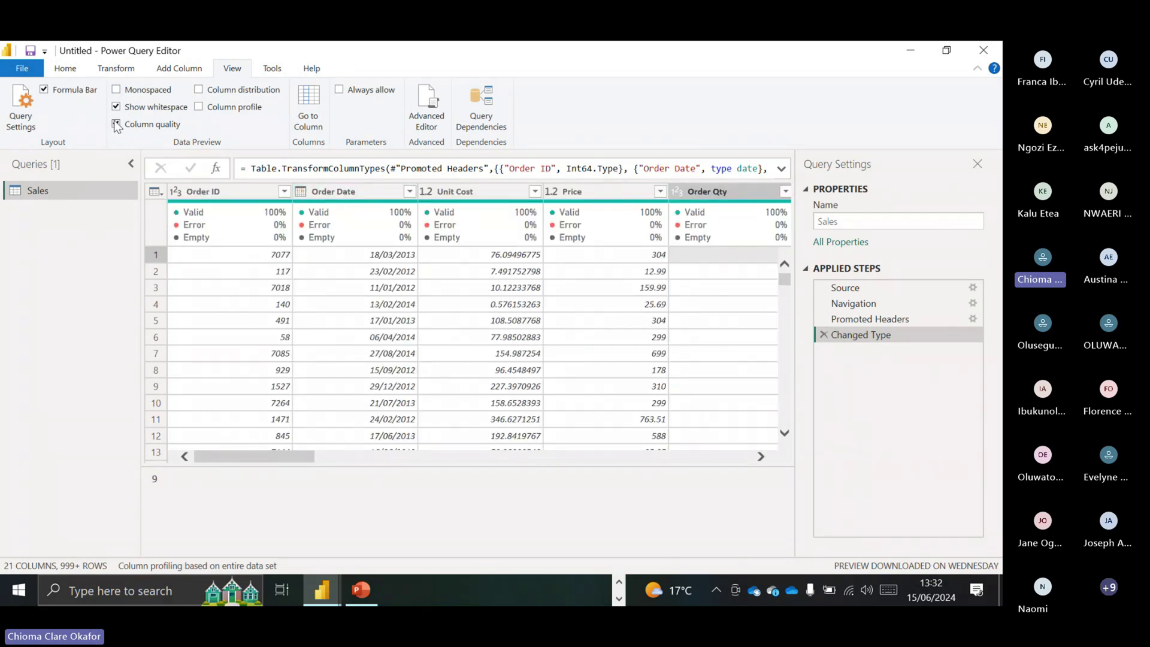
- Look through the Sales query's columns from Order ID to Channel, examining the cost, price, quantity, profit, promotion, product and store data
left_click(65, 69)
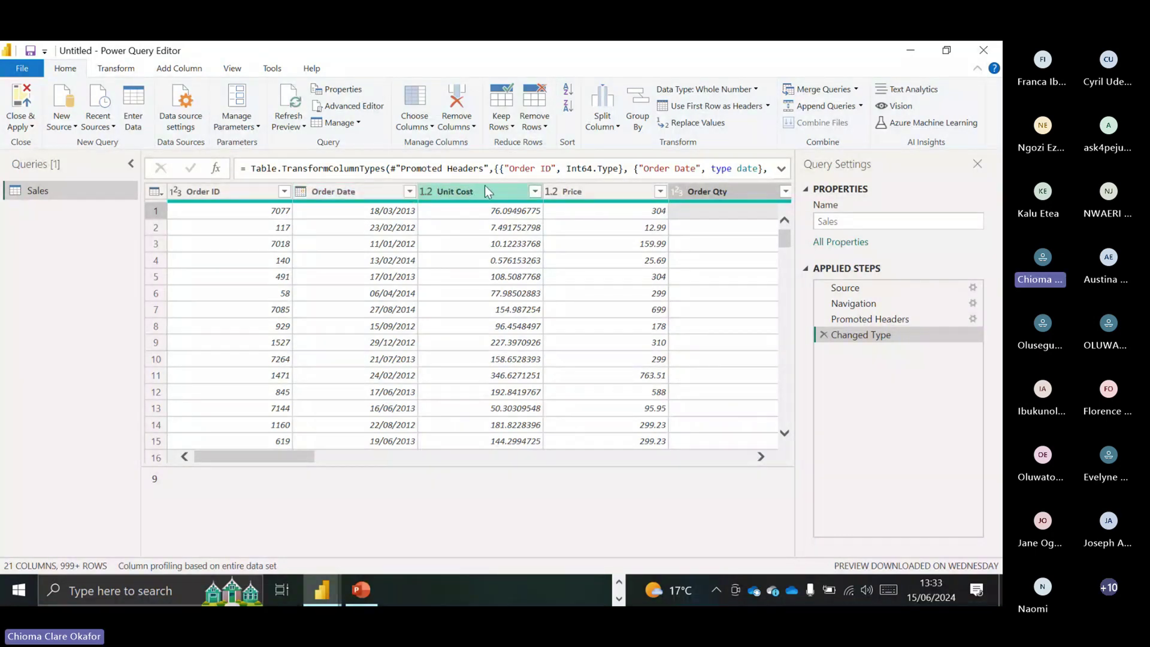
mouse_move(307, 461)
left_mouse_down()
mouse_move(337, 464)
mouse_move(320, 458)
left_mouse_up()
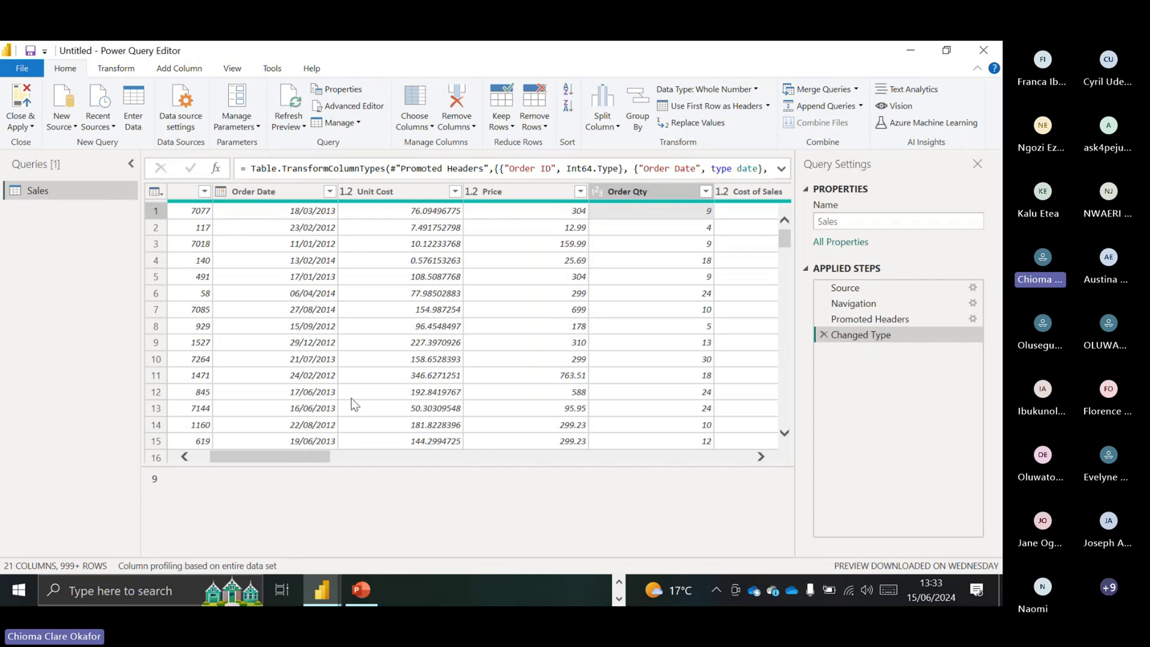
left_click_drag(286, 461, 305, 465)
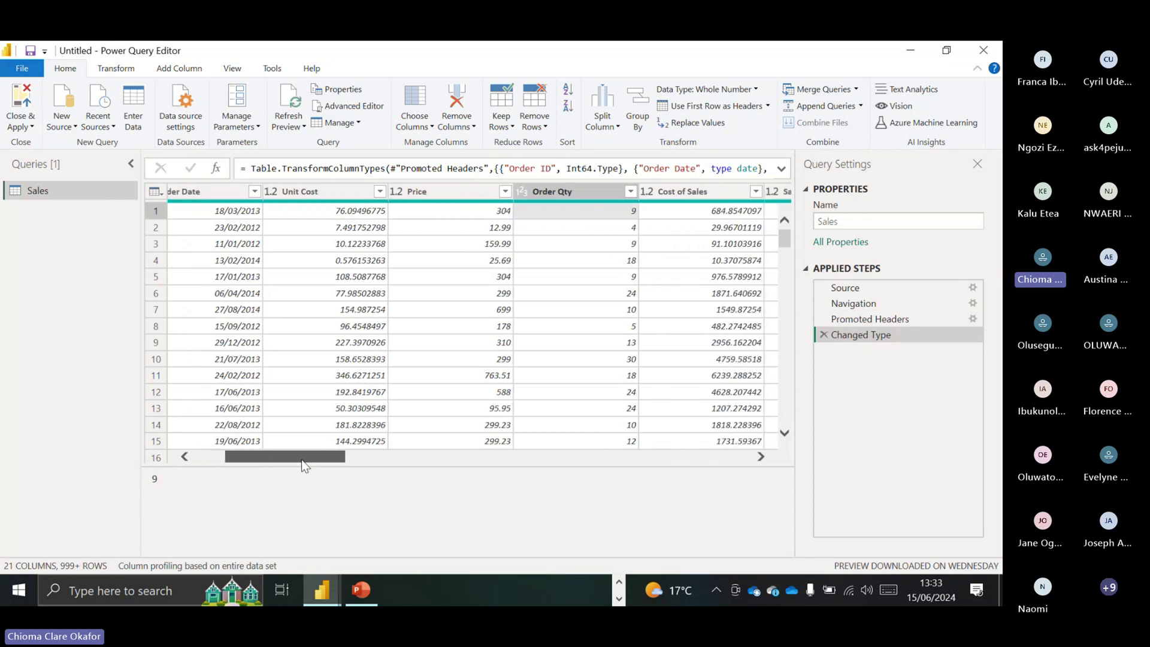
mouse_move(477, 207)
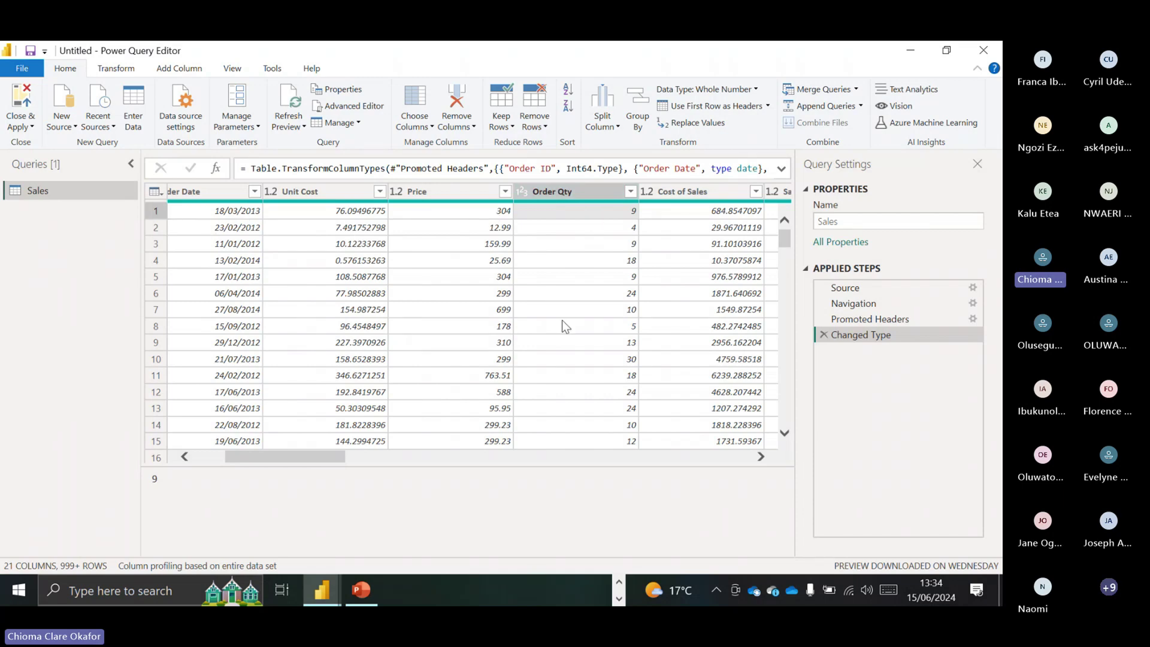
left_click_drag(332, 457, 375, 456)
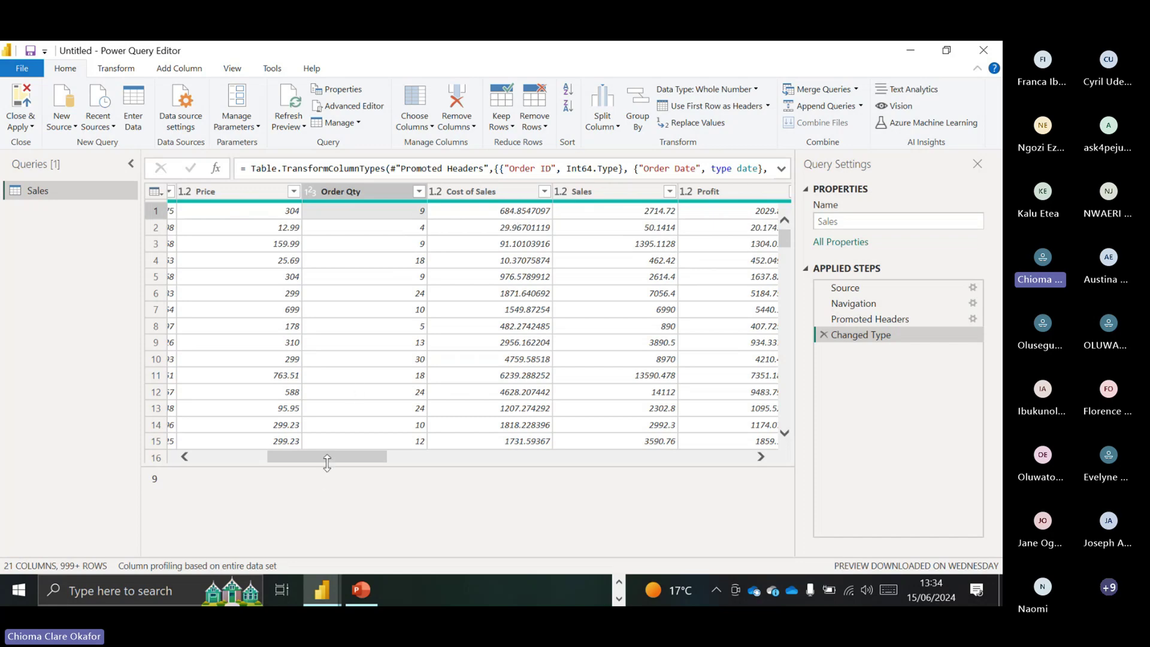
left_click_drag(327, 463, 267, 463)
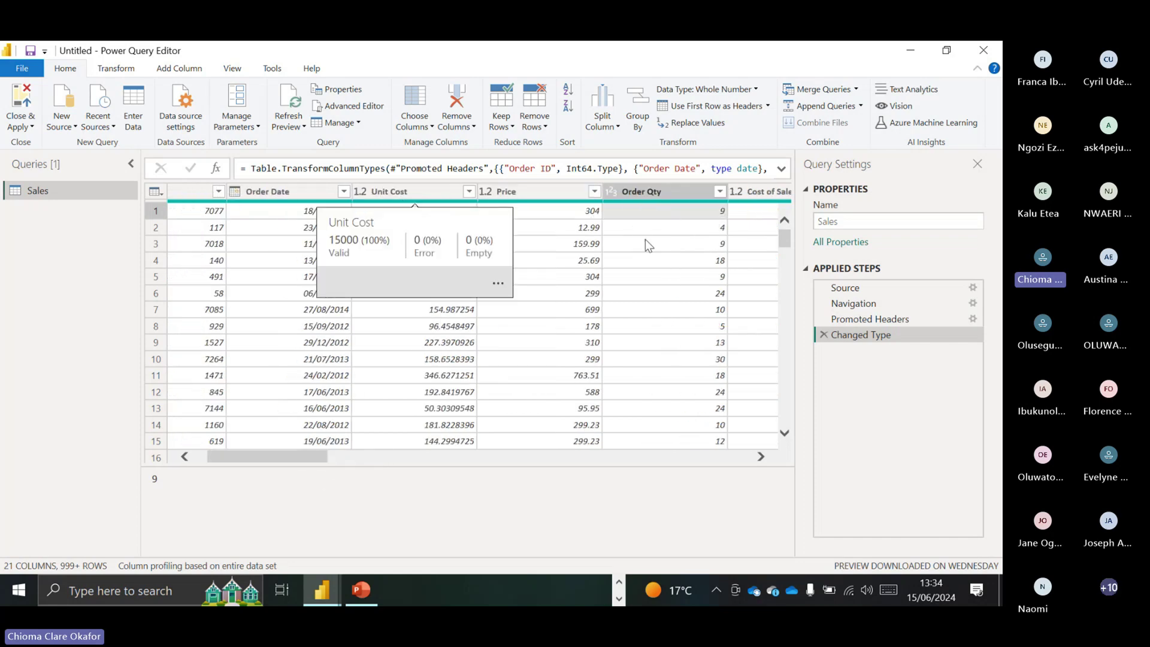
left_click_drag(300, 459, 367, 458)
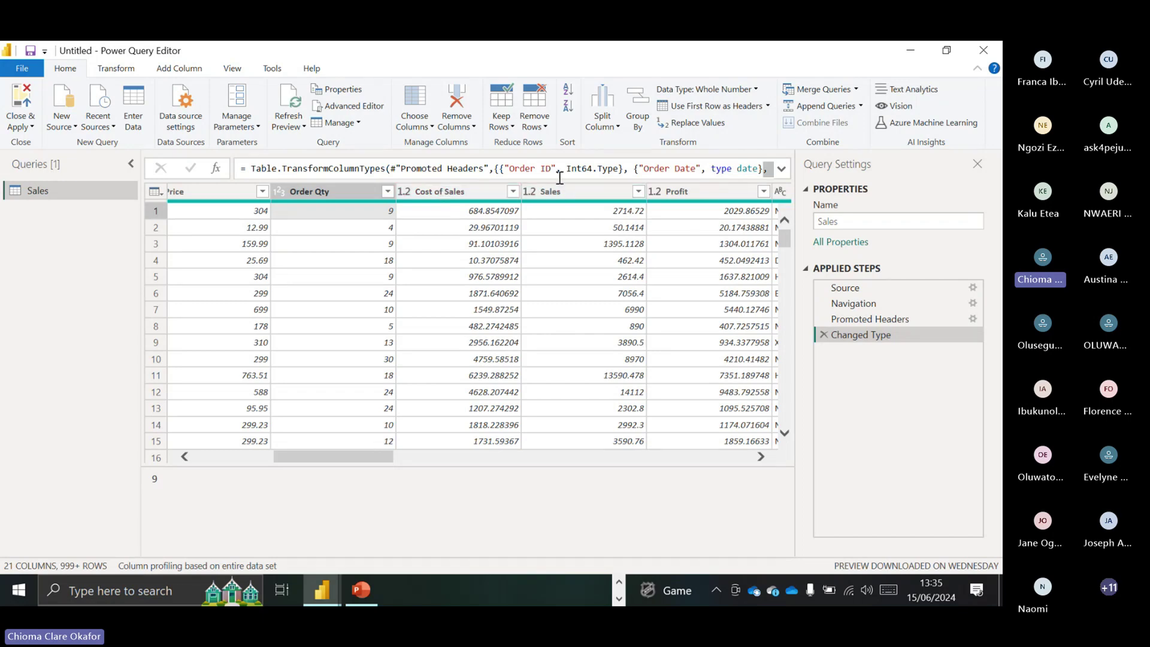
left_click_drag(374, 454, 431, 465)
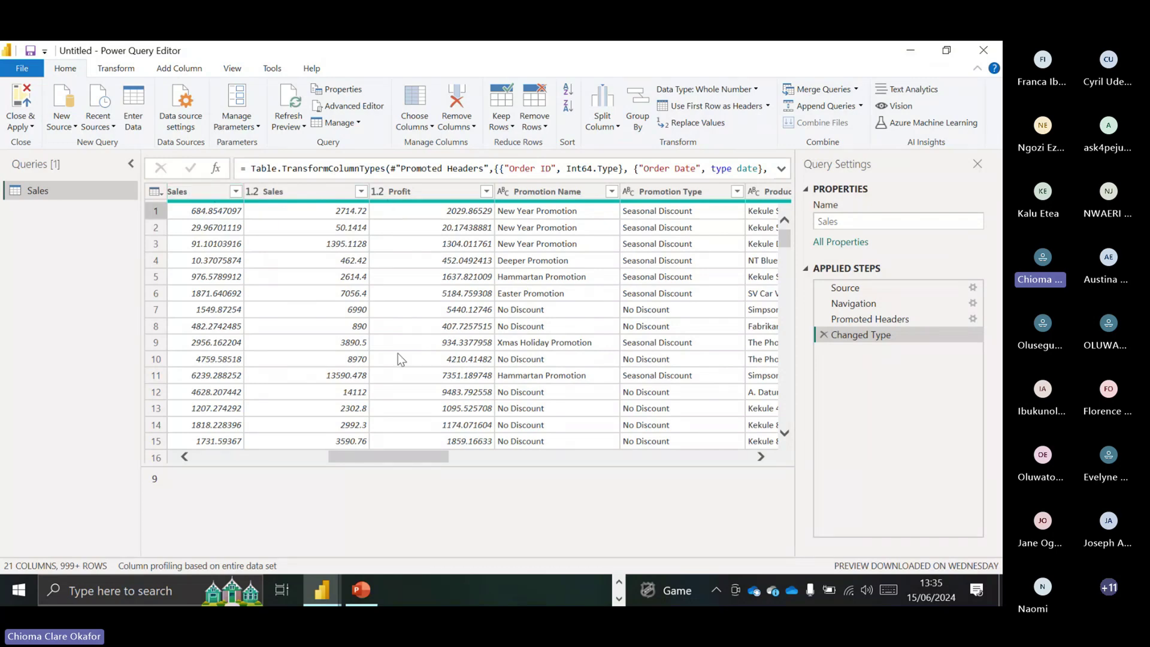
left_click_drag(369, 452, 403, 451)
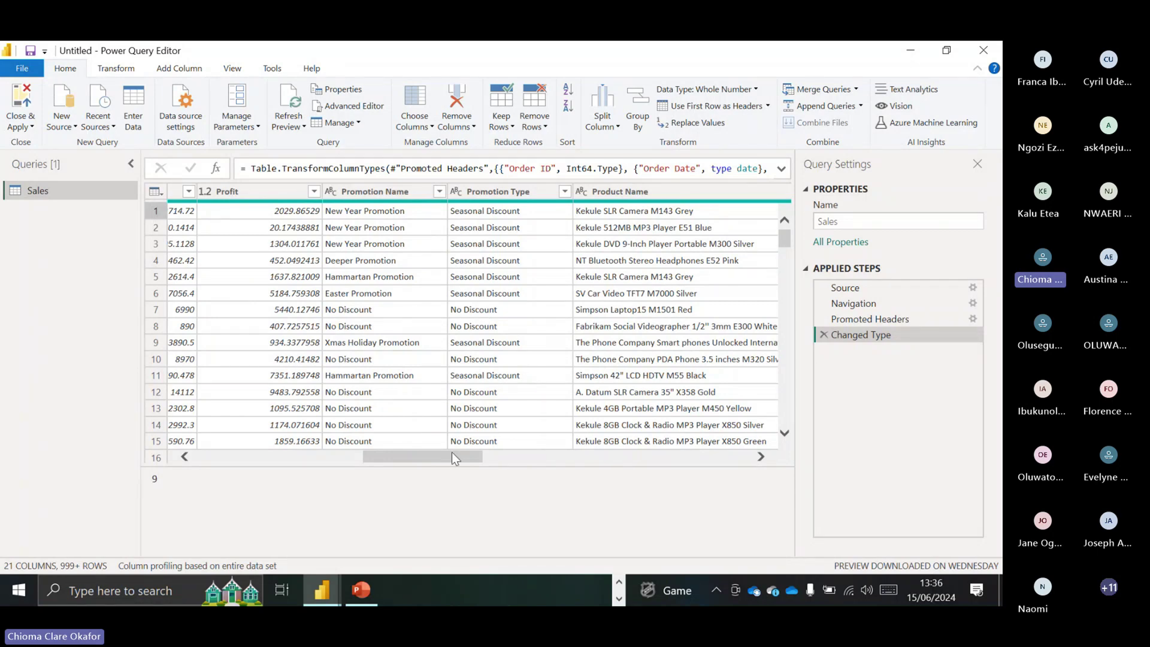
left_click_drag(453, 459, 496, 455)
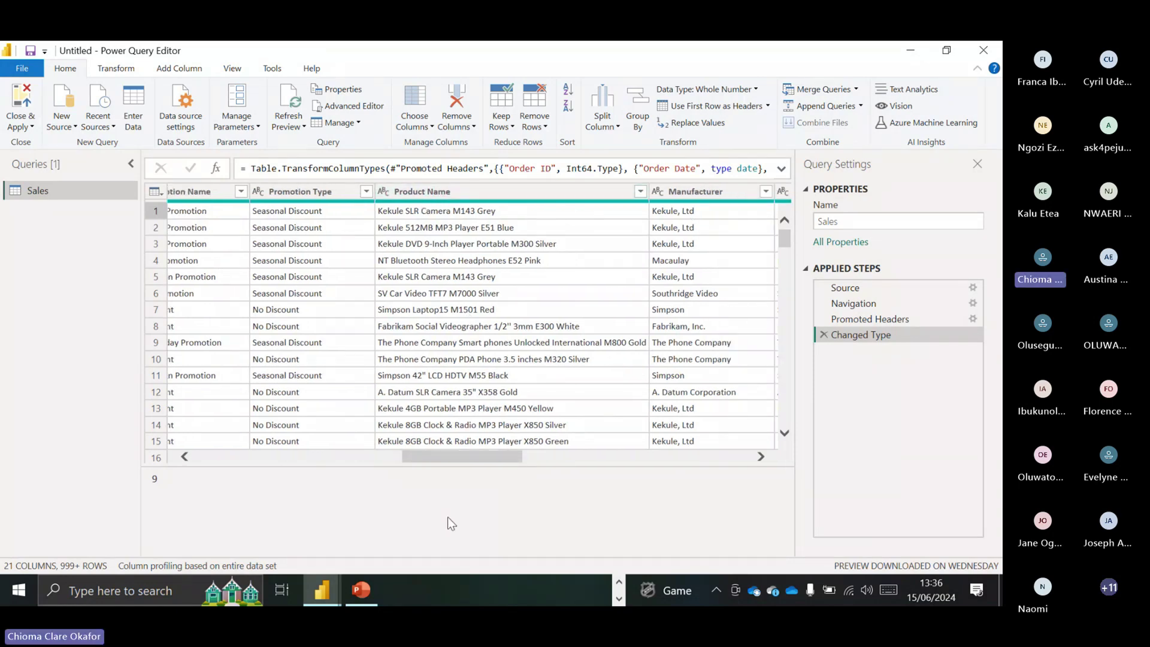
left_click_drag(486, 458, 711, 473)
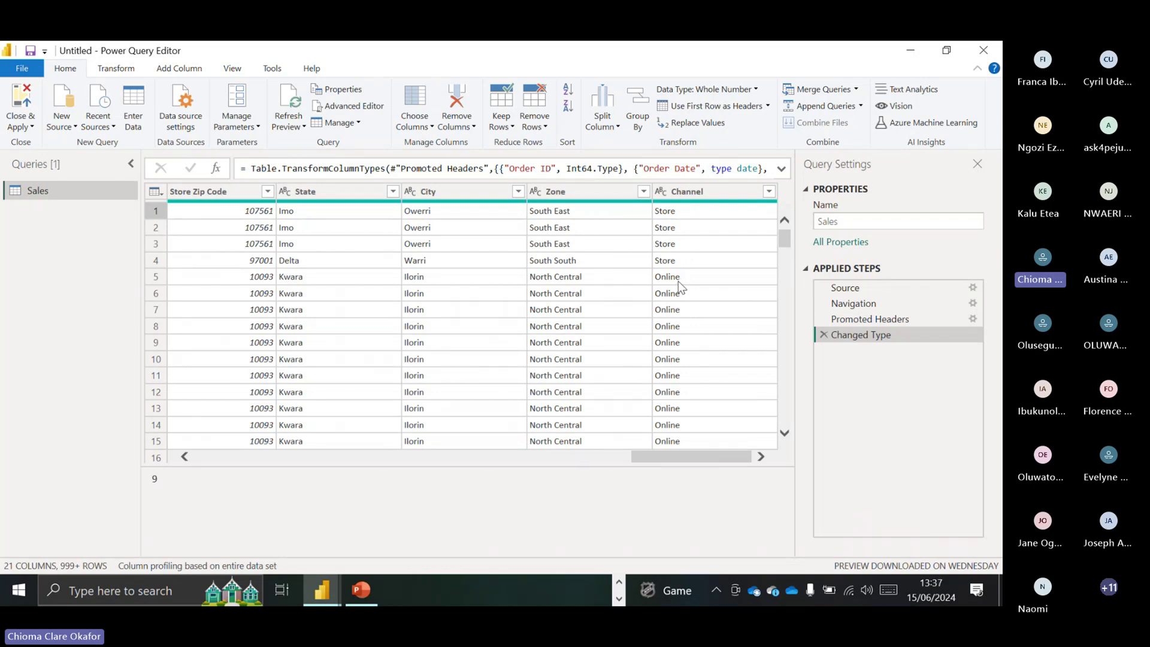
- View the available filter values of the Channel column and close the list without filtering
left_click(769, 196)
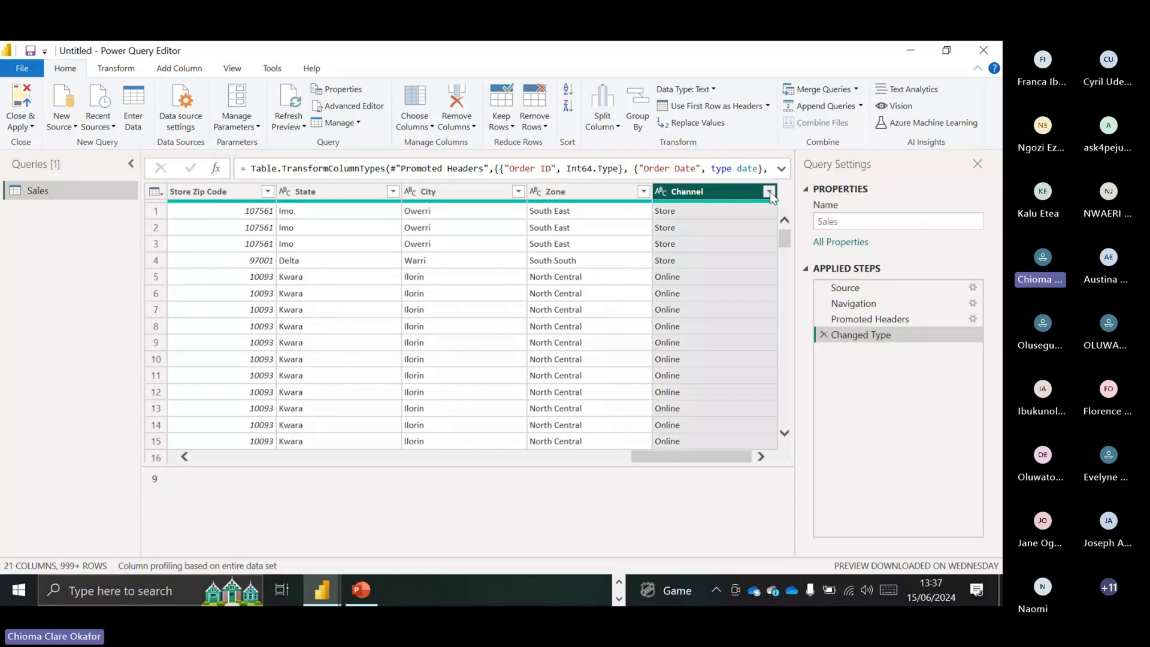
left_click(770, 192)
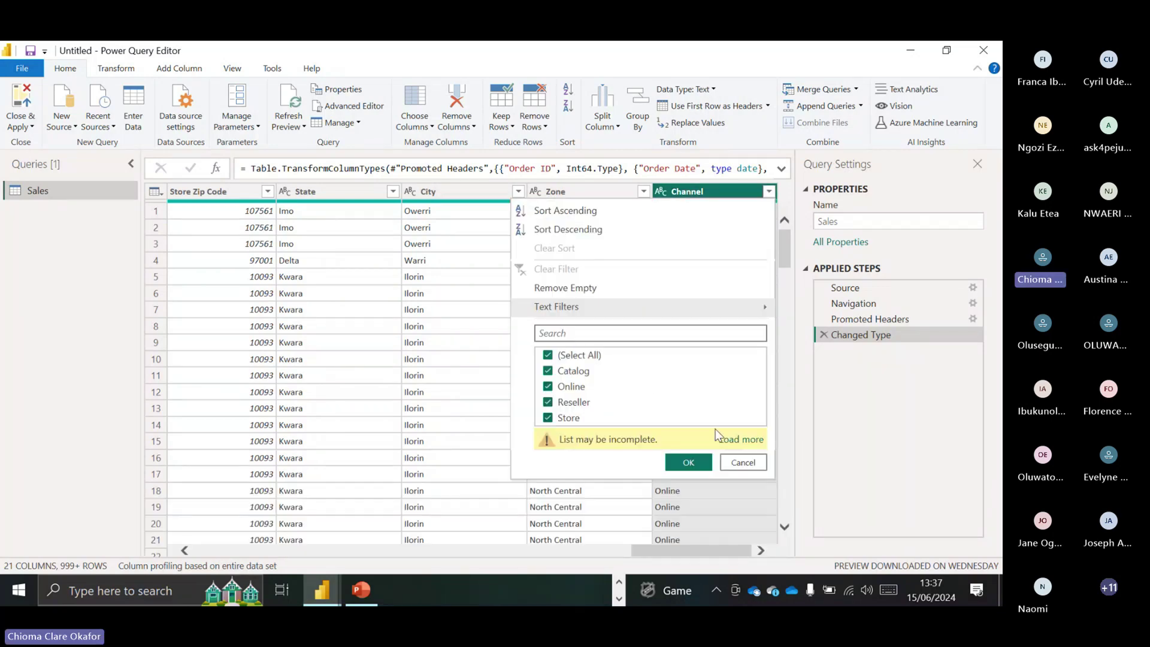
left_click(743, 464)
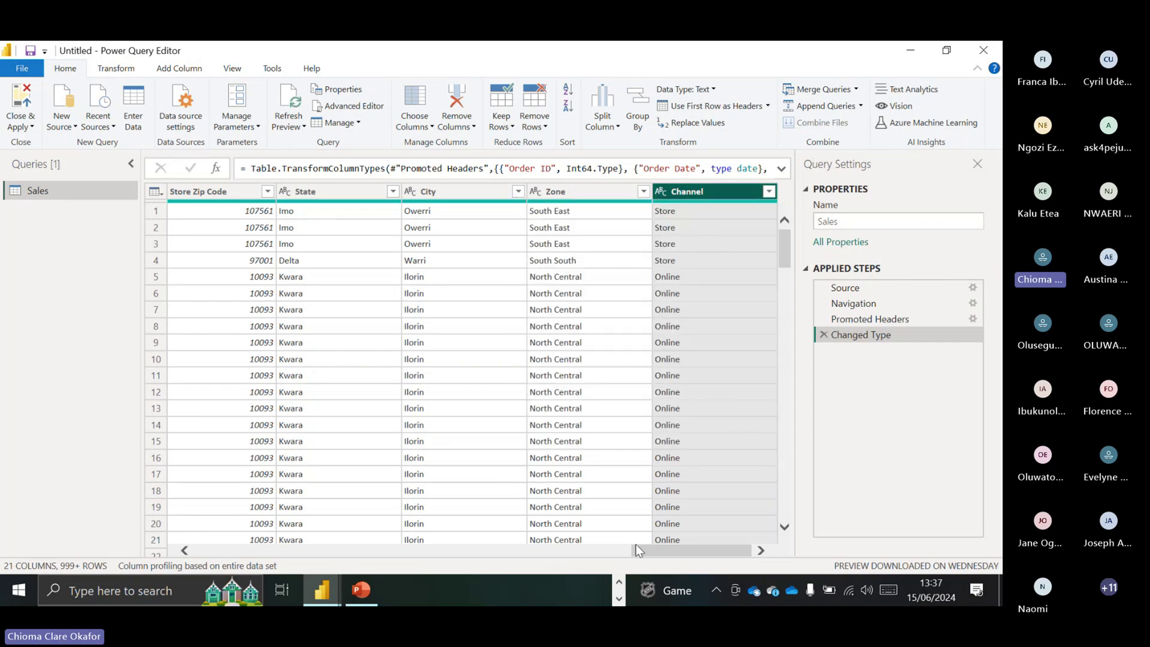
- Return to the Unit Cost, Price and Order Qty columns and collapse the queries list to widen the data preview
left_click_drag(645, 549, 320, 529)
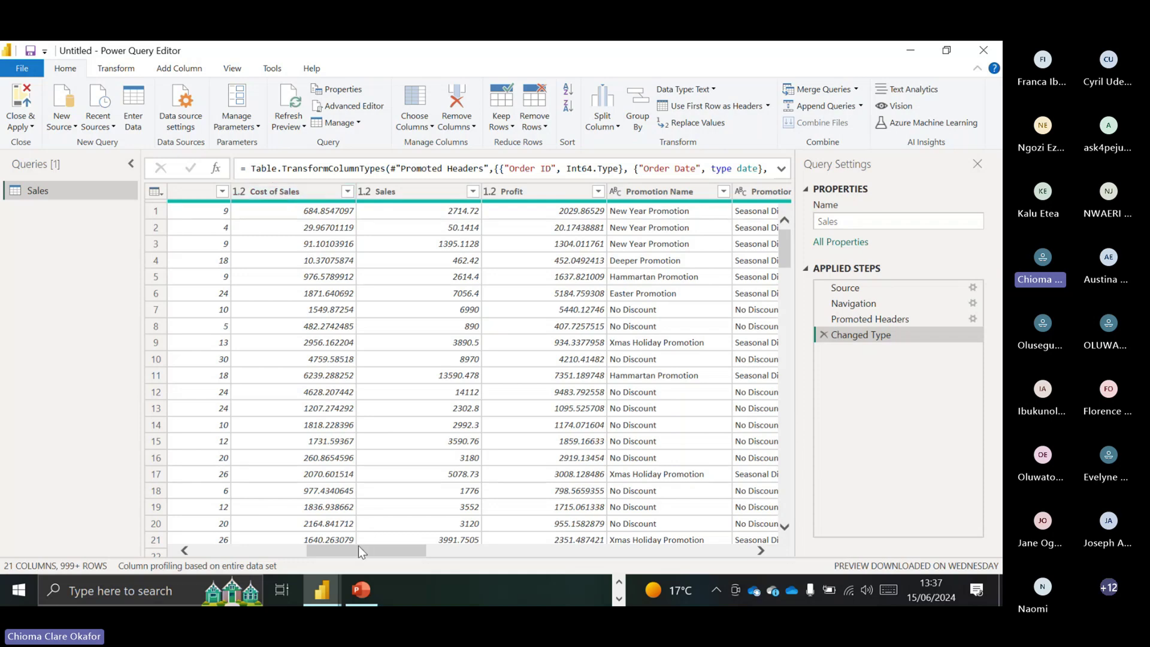
left_click_drag(358, 551, 294, 549)
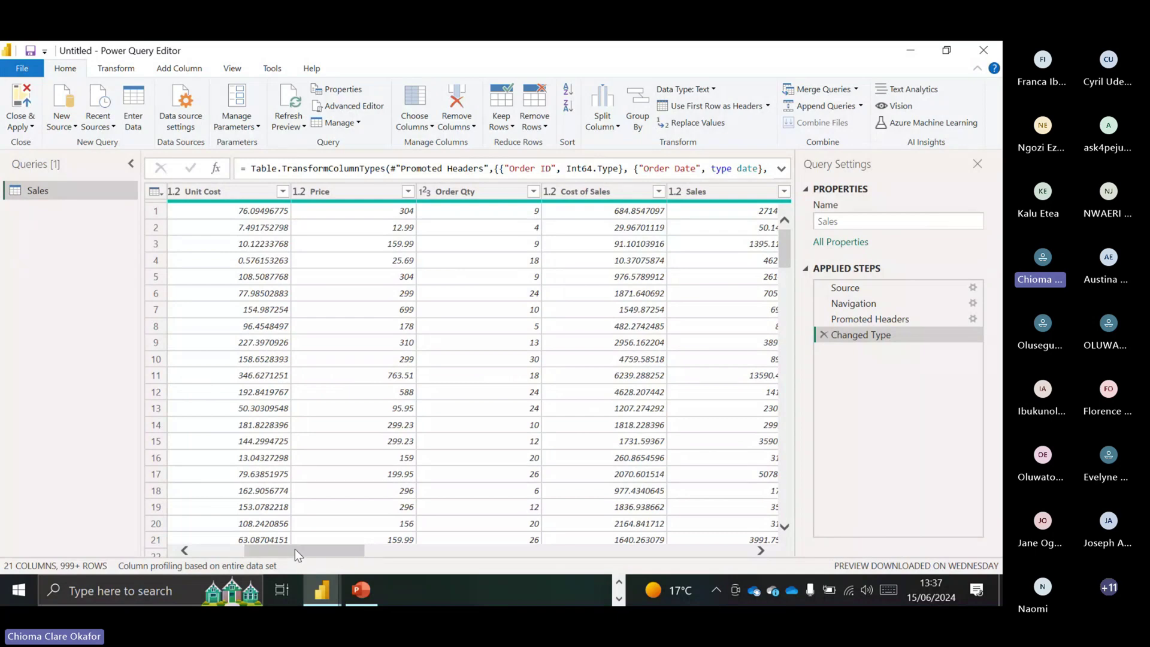
left_click(215, 195)
left_click(131, 164)
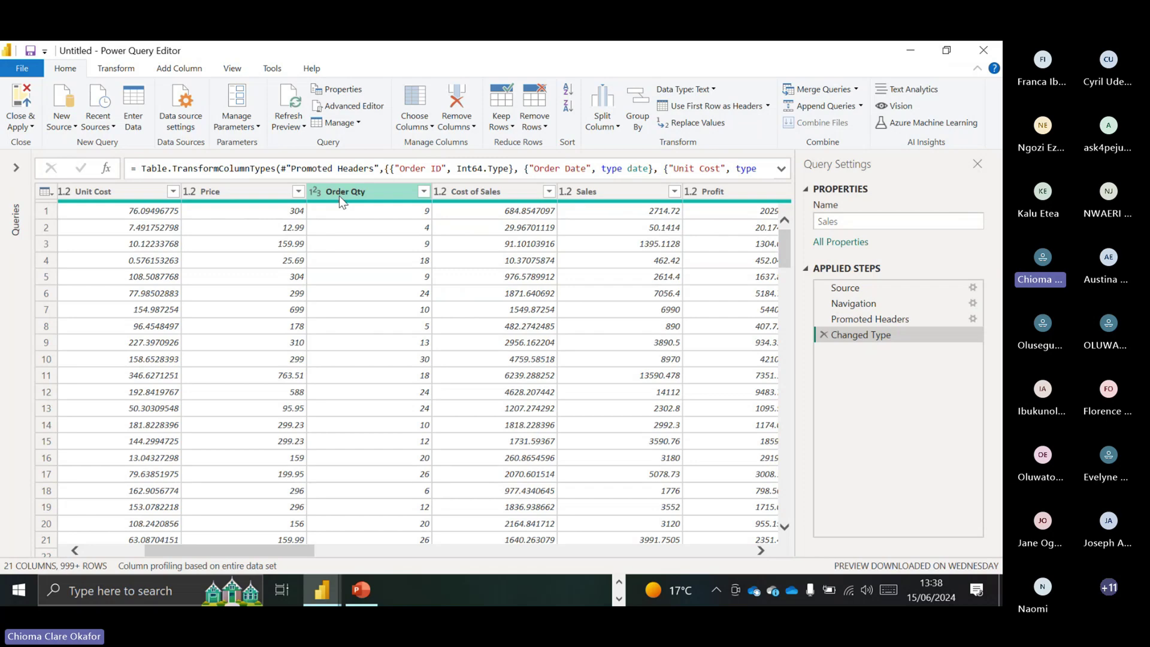
scroll(239, 389, "left", 2)
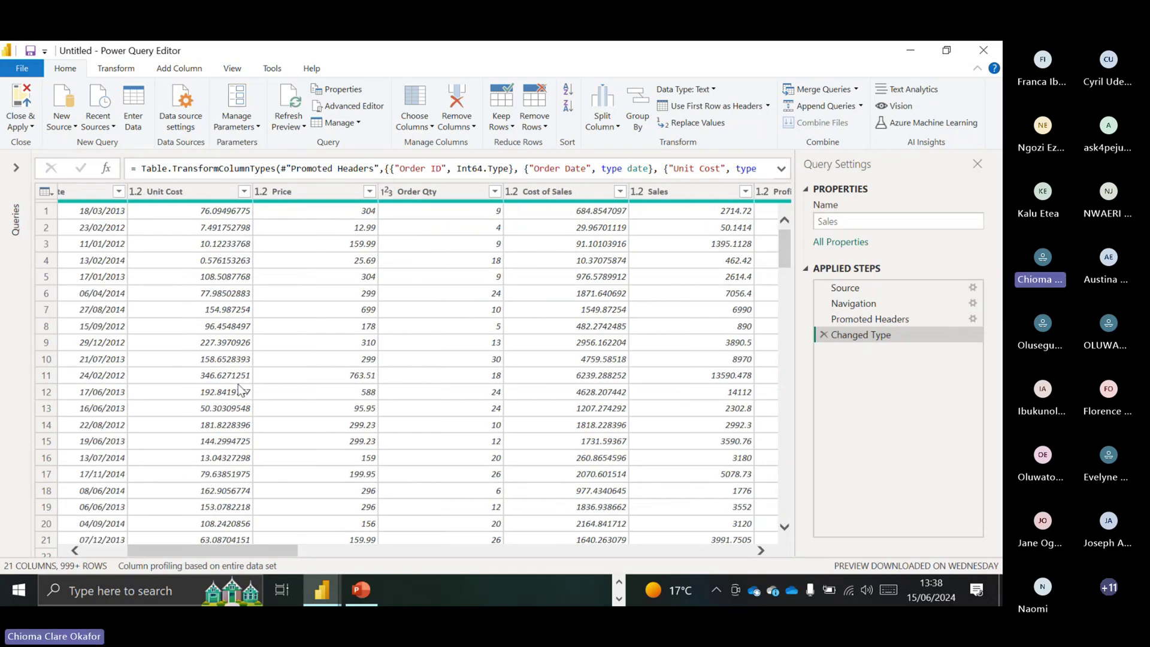
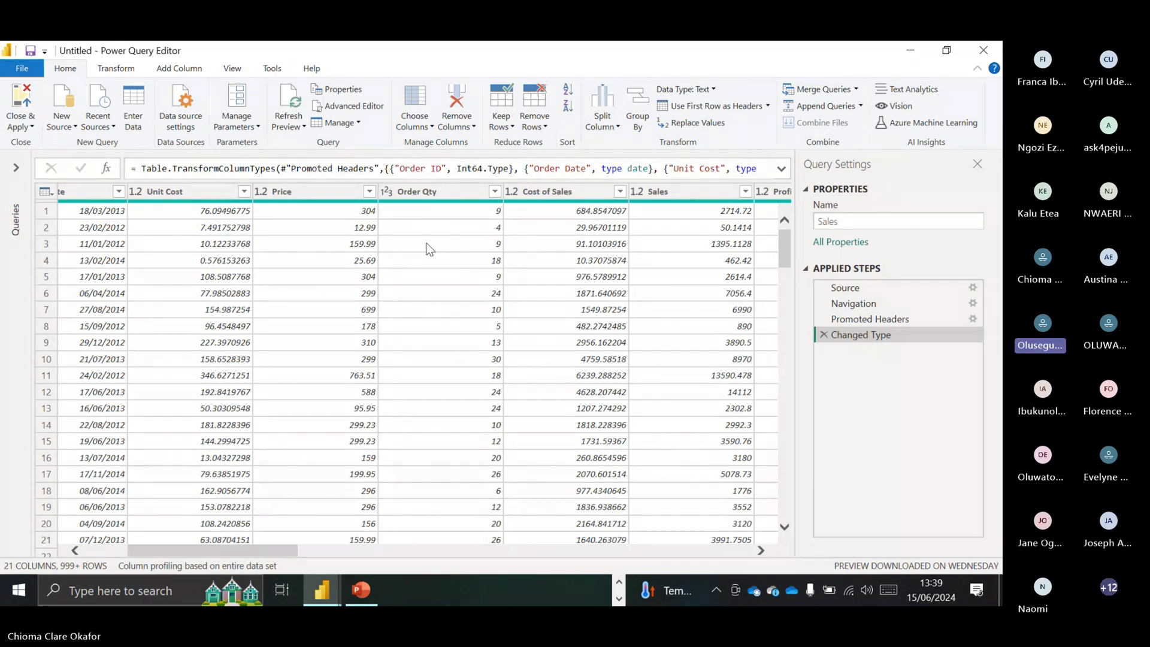
- Start a custom column named Total Cost and begin its formula with the Unit Cost column
left_click(180, 69)
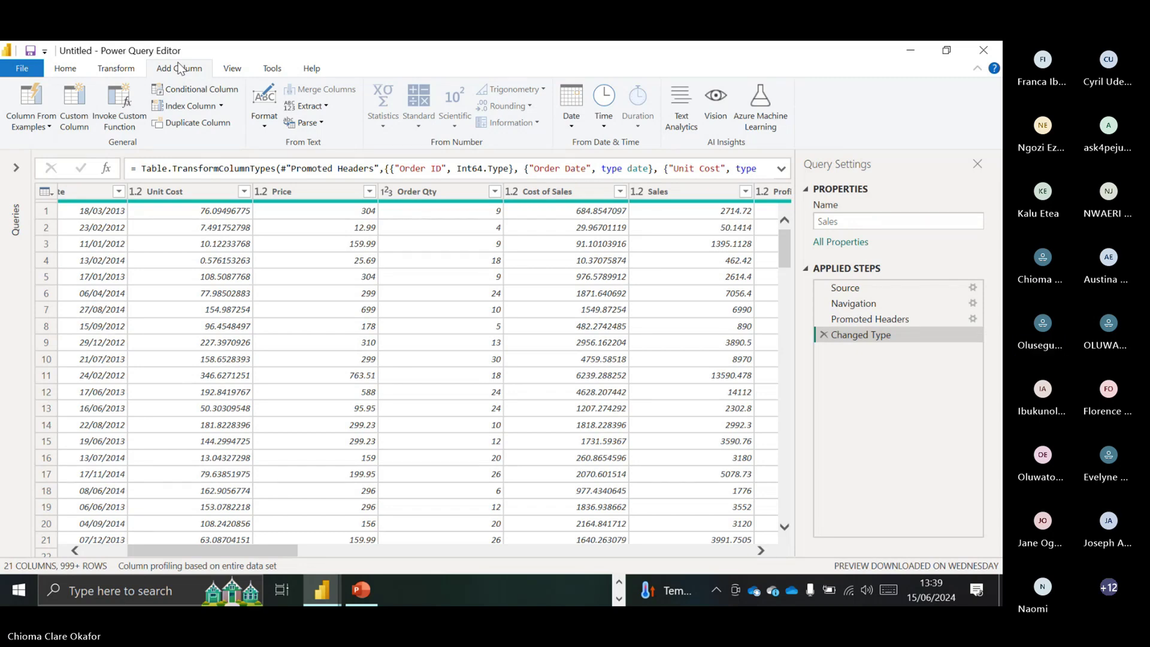
left_click(75, 105)
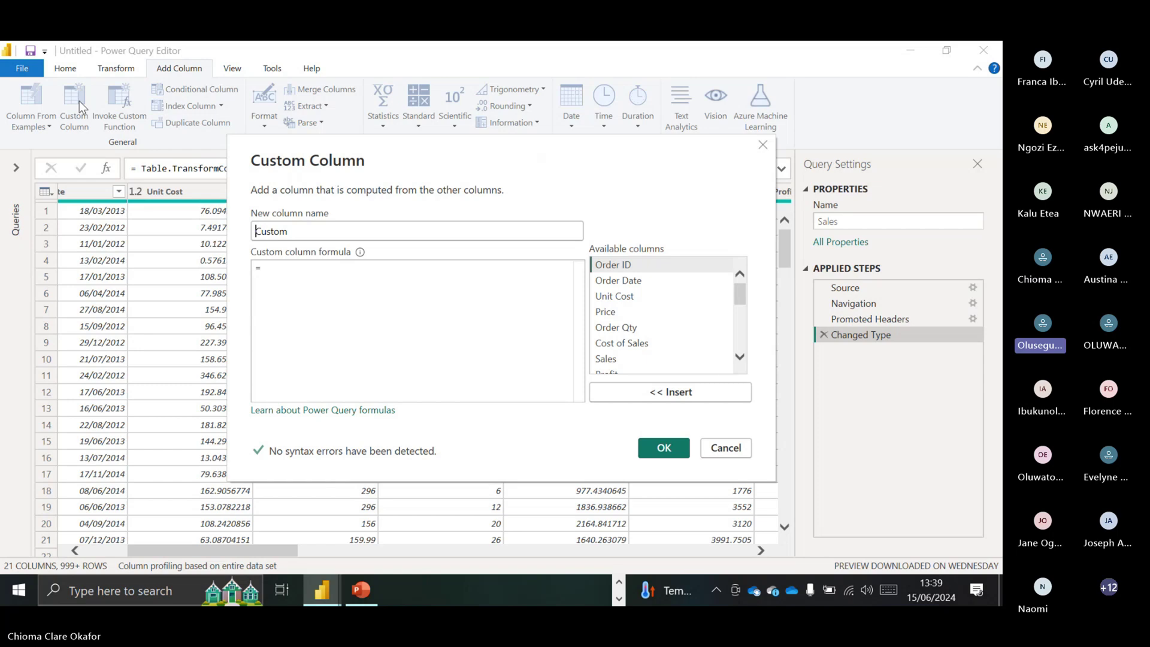
type("Pm")
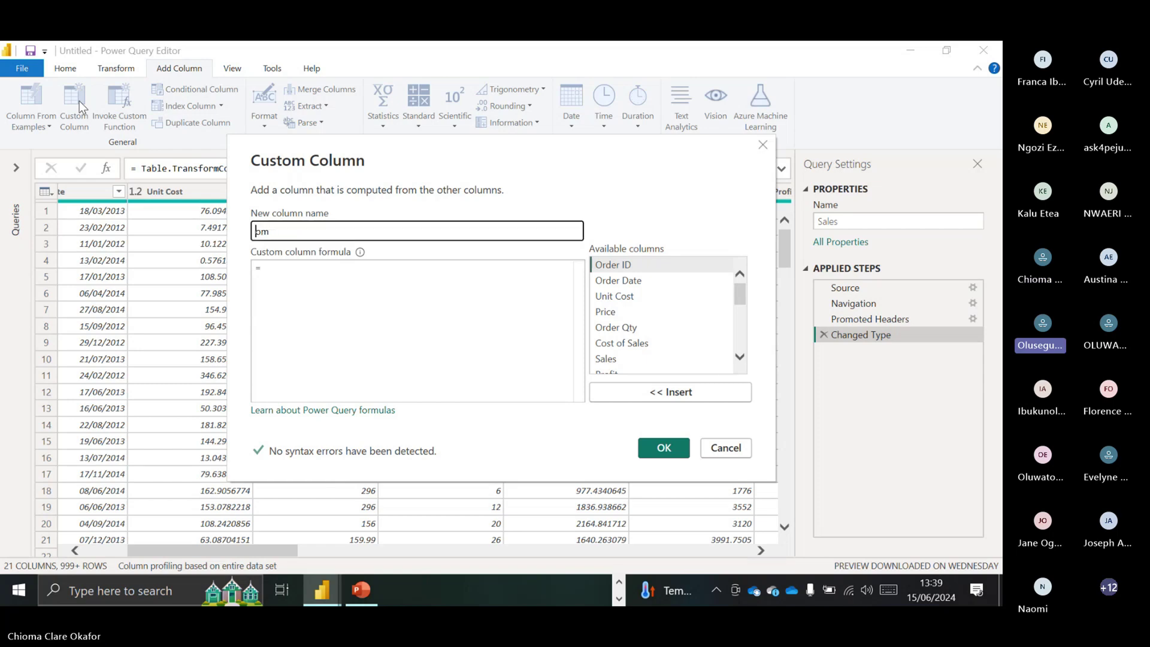
key("BackSpace")
key("BackSpace")
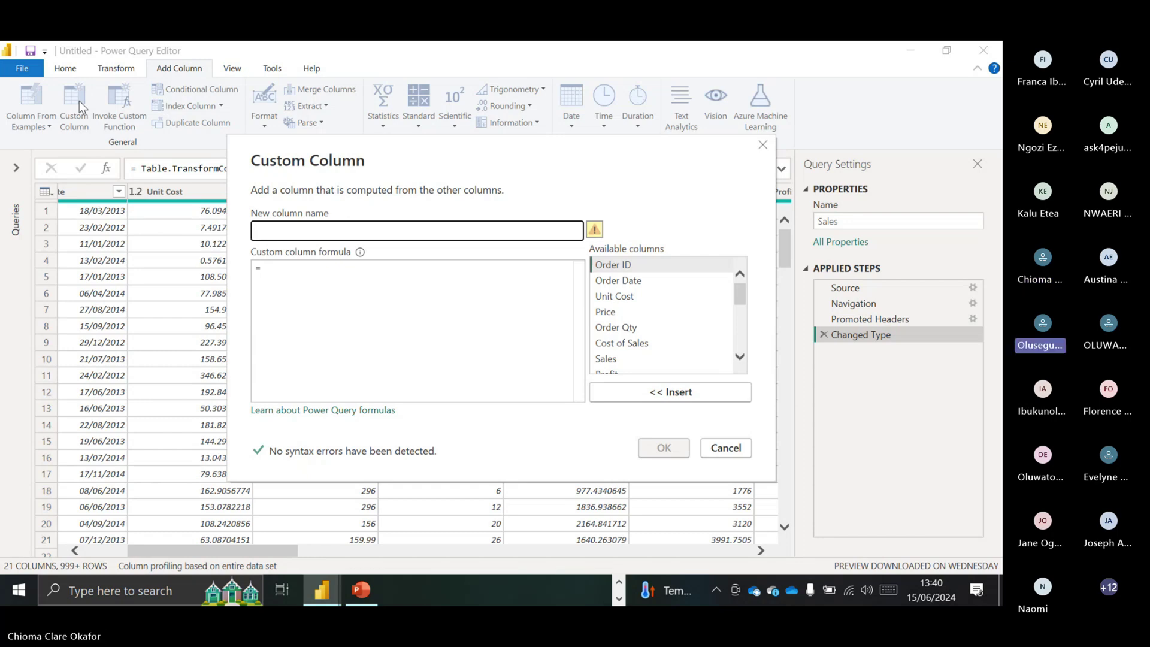
type("T")
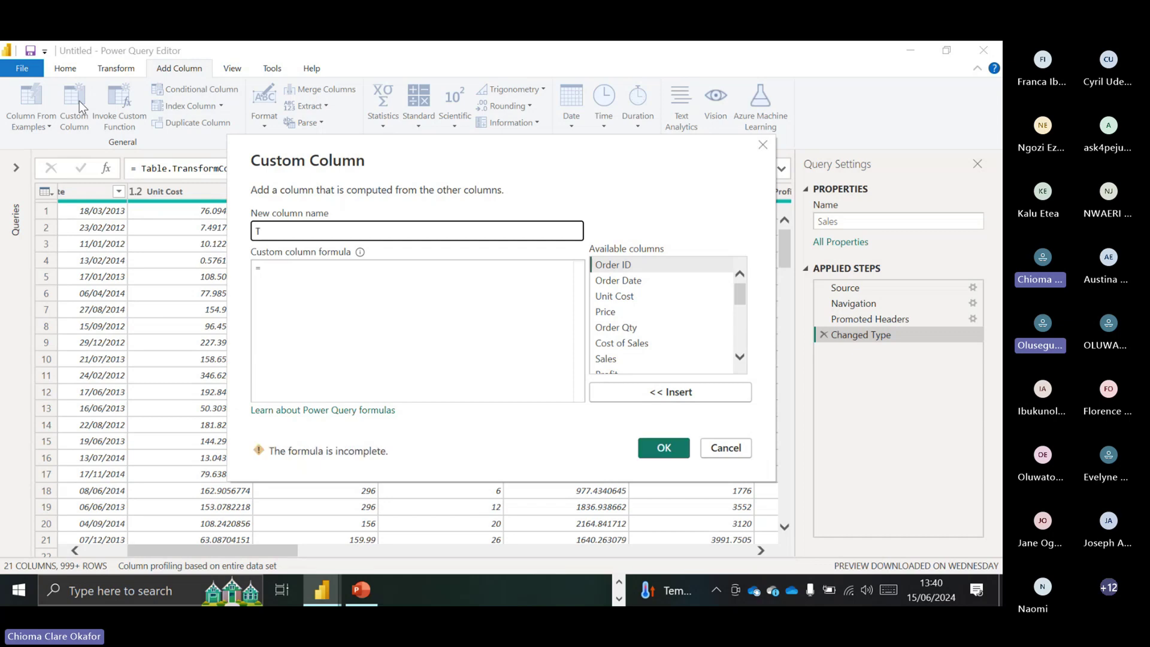
type("otal")
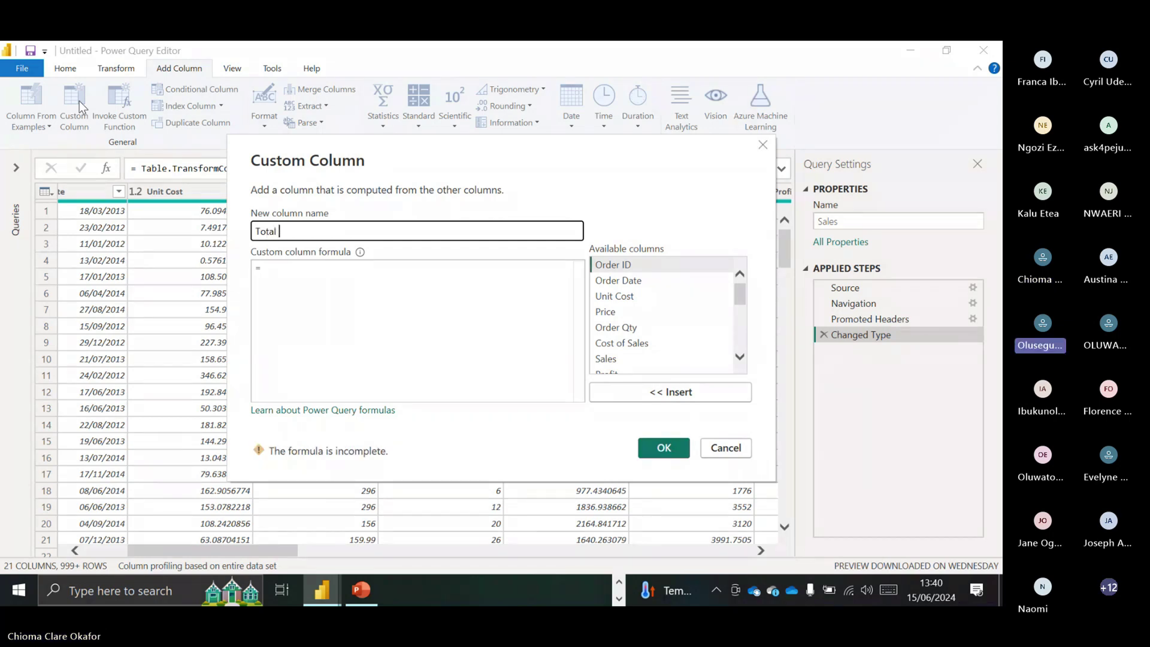
type(" Cost")
left_click(301, 273)
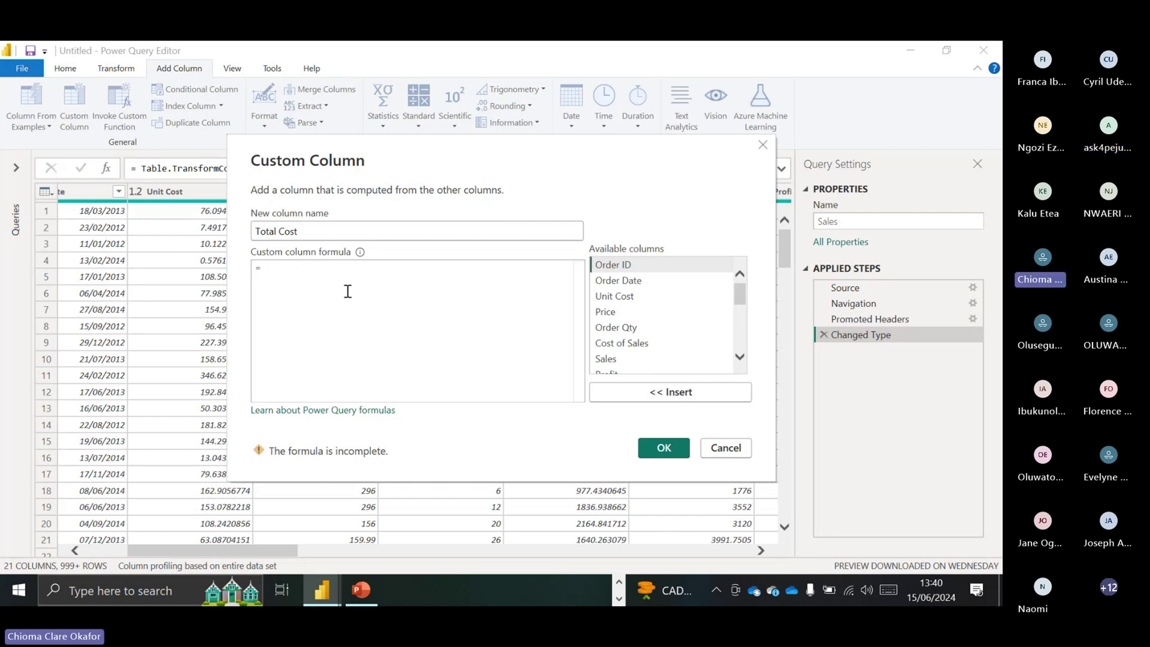
double_click(610, 297)
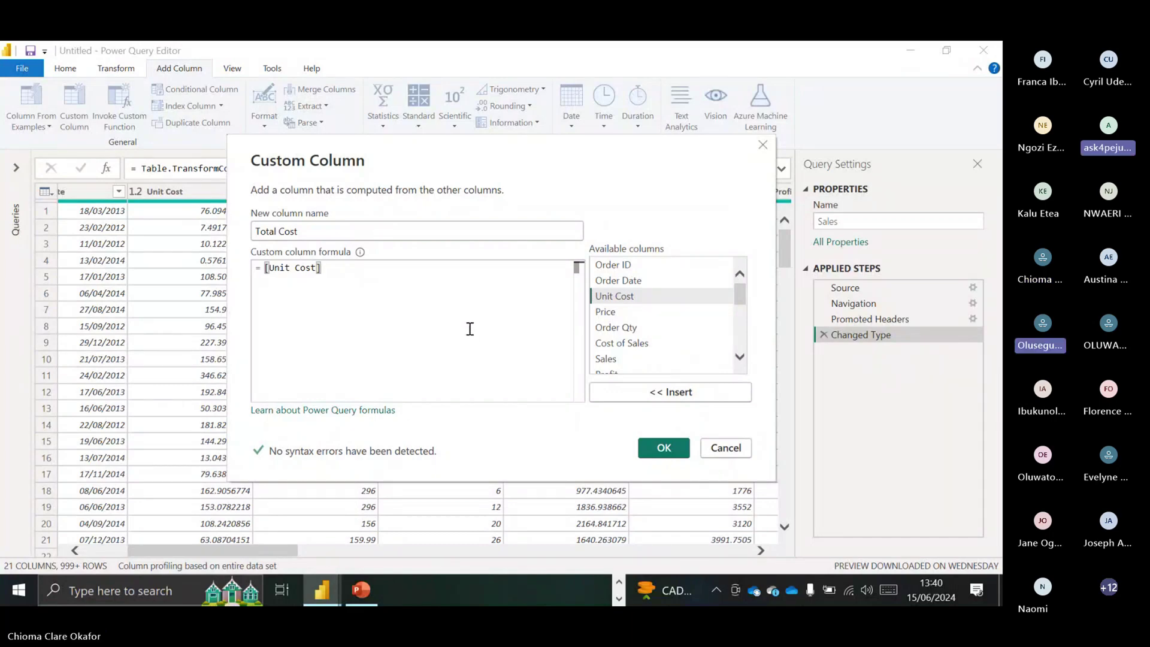
type("*")
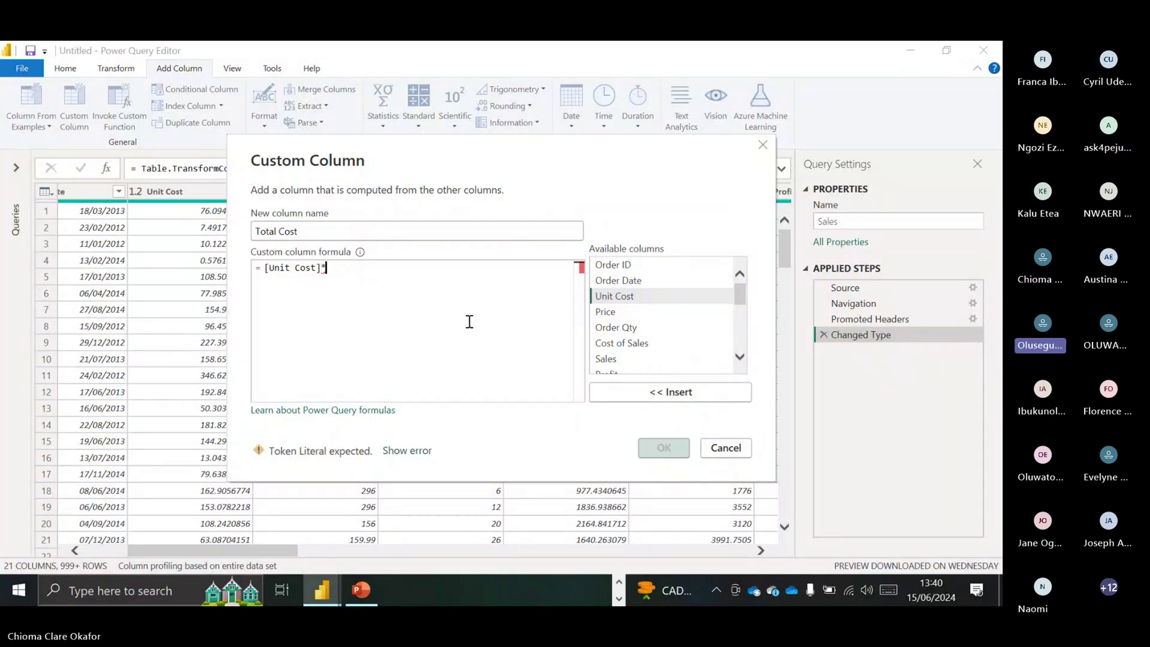
double_click(611, 327)
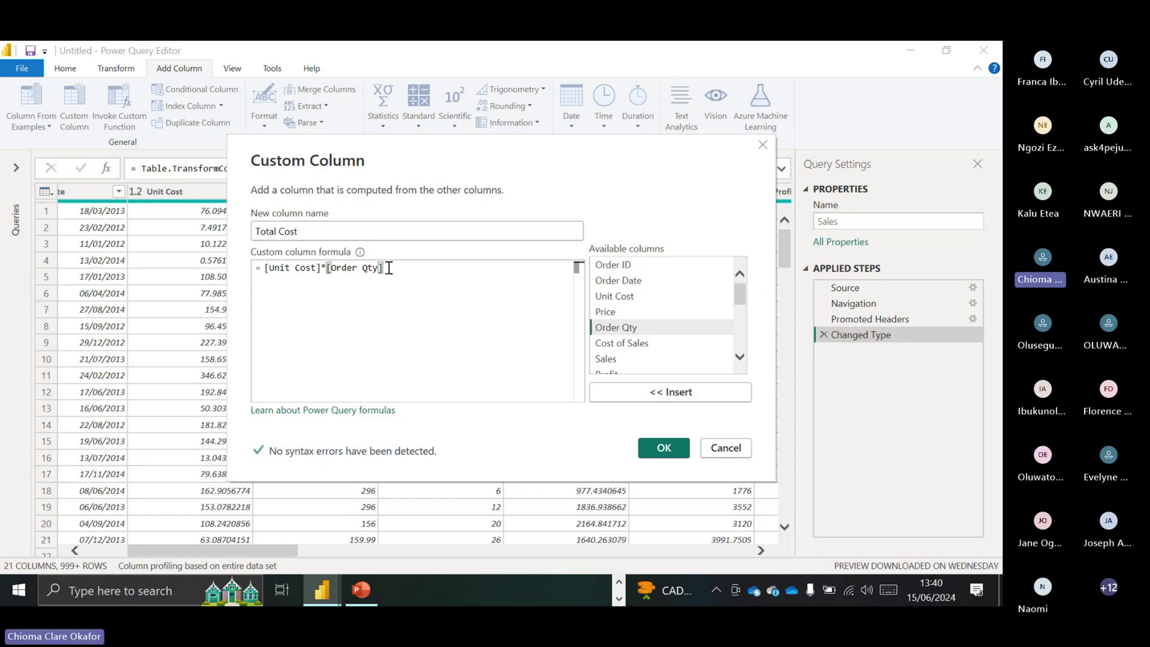
key("BackSpace")
key("BackSpace")
key("BackSpace")
key("BackSpace")
key("BackSpace")
key("BackSpace")
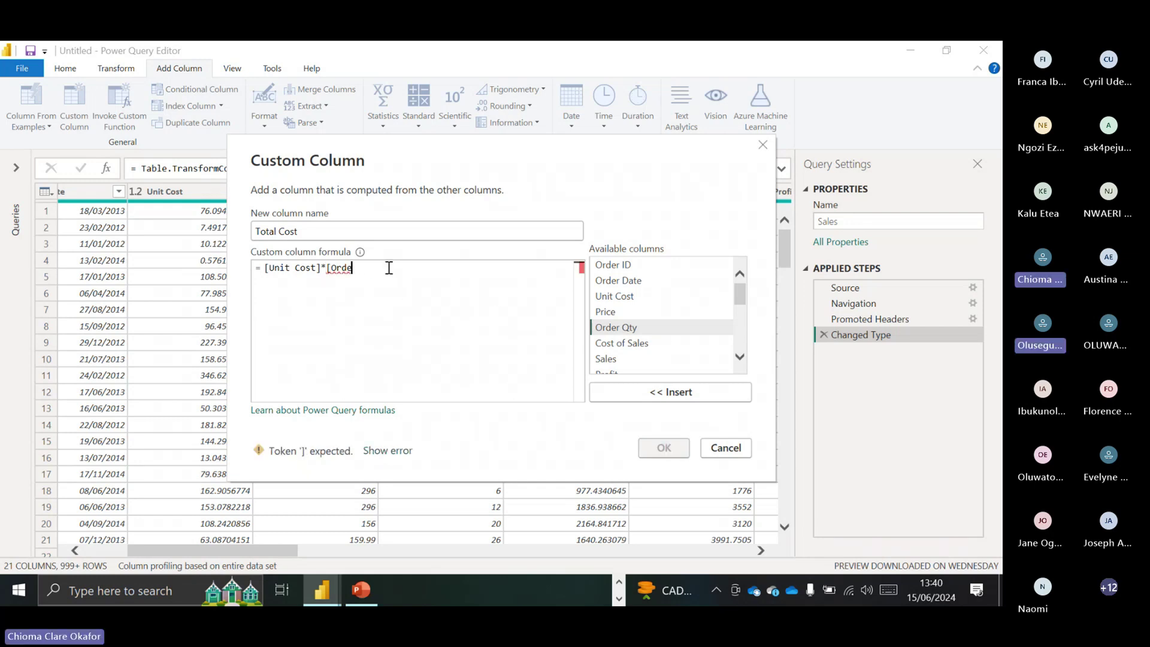
key("BackSpace")
key("BackSpace")
key("BackSpace")
key("BackSpace")
key("BackSpace")
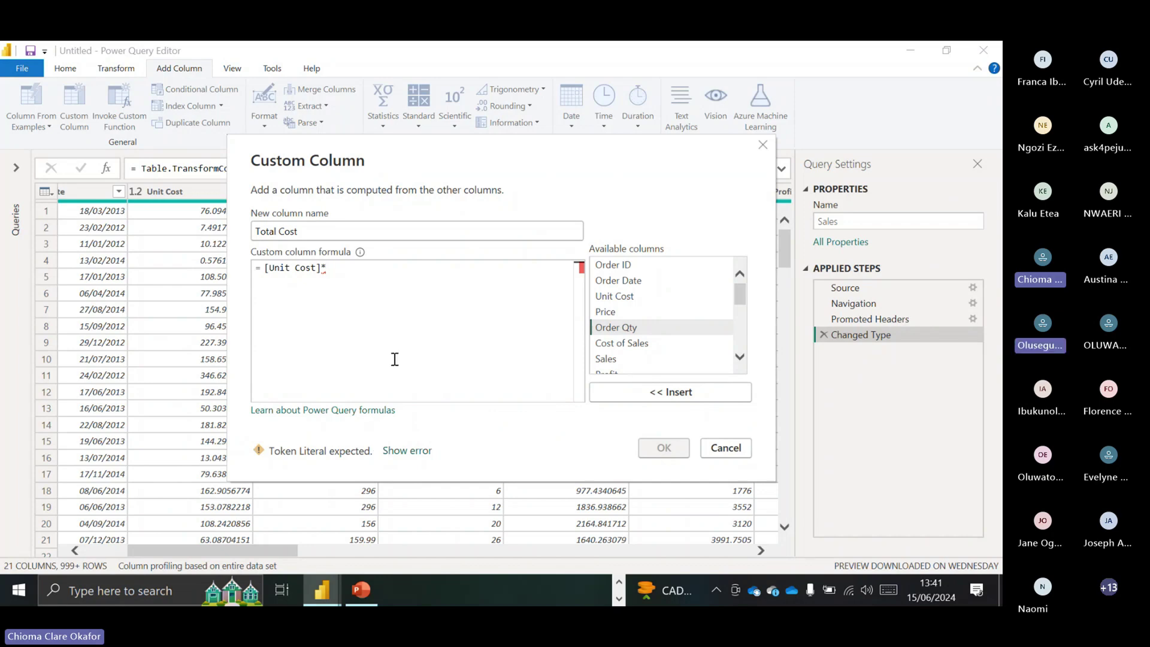
key("BackSpace")
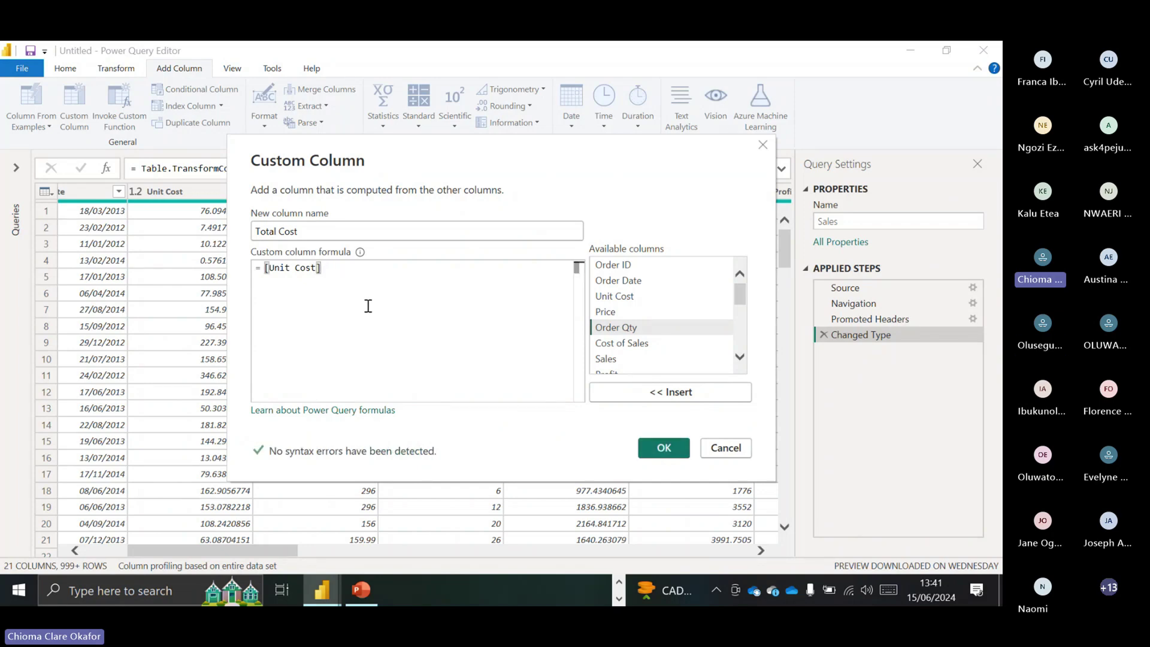
- Complete the formula as [Unit Cost]*[Order Qty] and create the custom column
type("*")
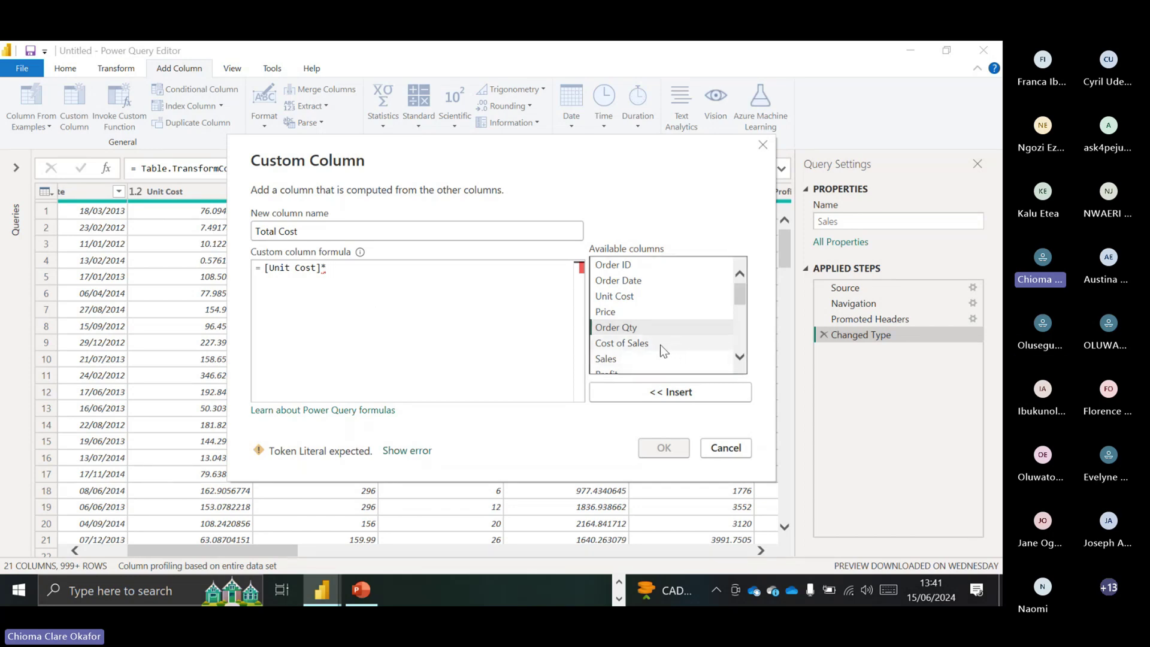
double_click(649, 331)
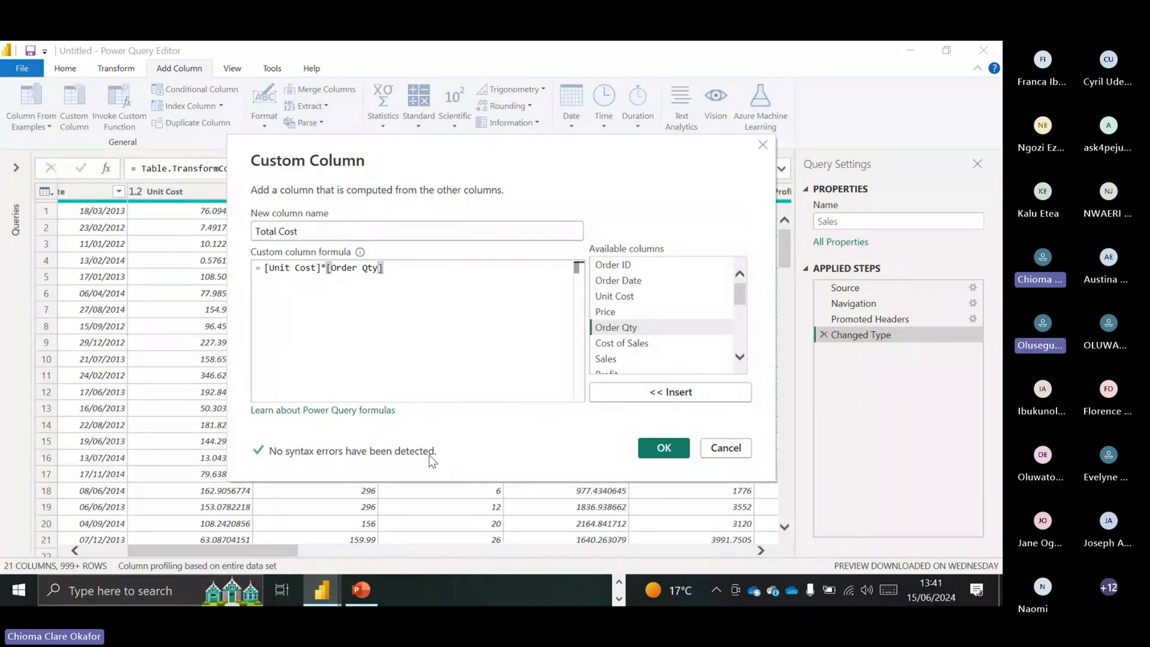
left_click(653, 452)
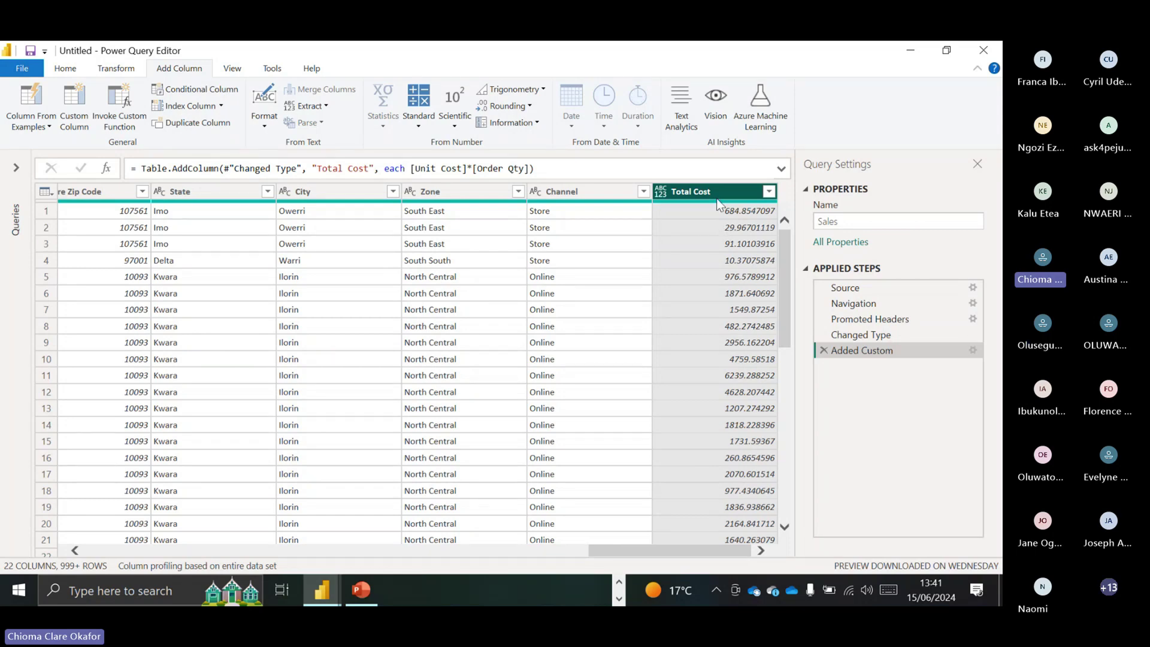
- Set the Total Cost column's data type to Decimal Number and move it between Cost of Sales and Sales to compare the values
left_click(662, 192)
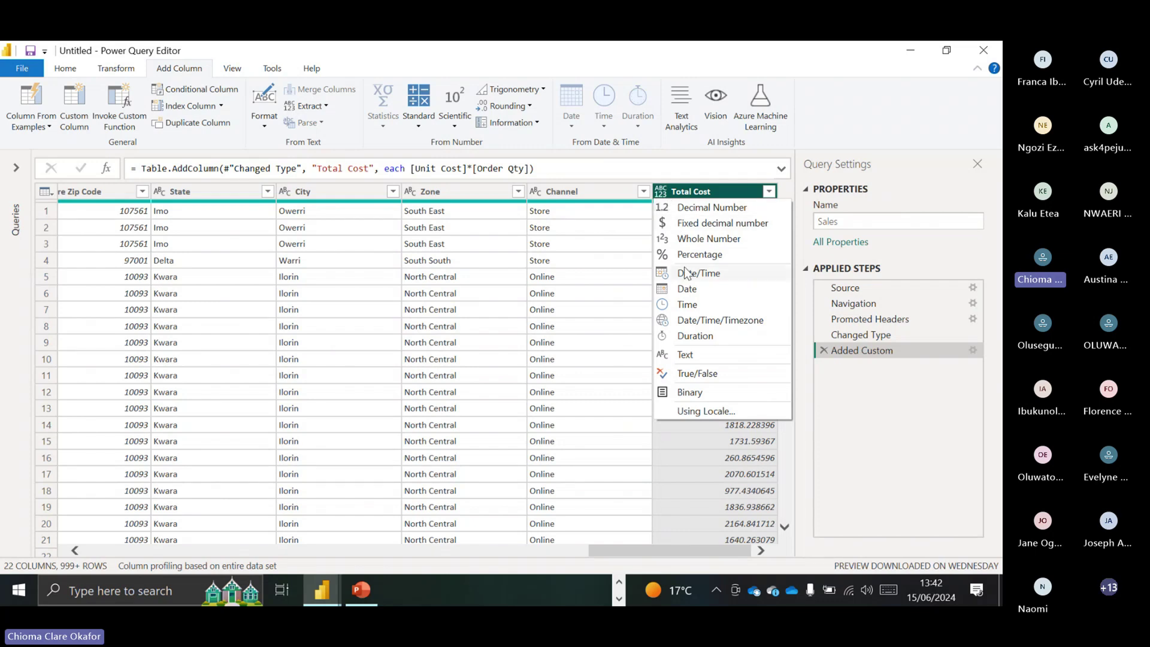
left_click(693, 207)
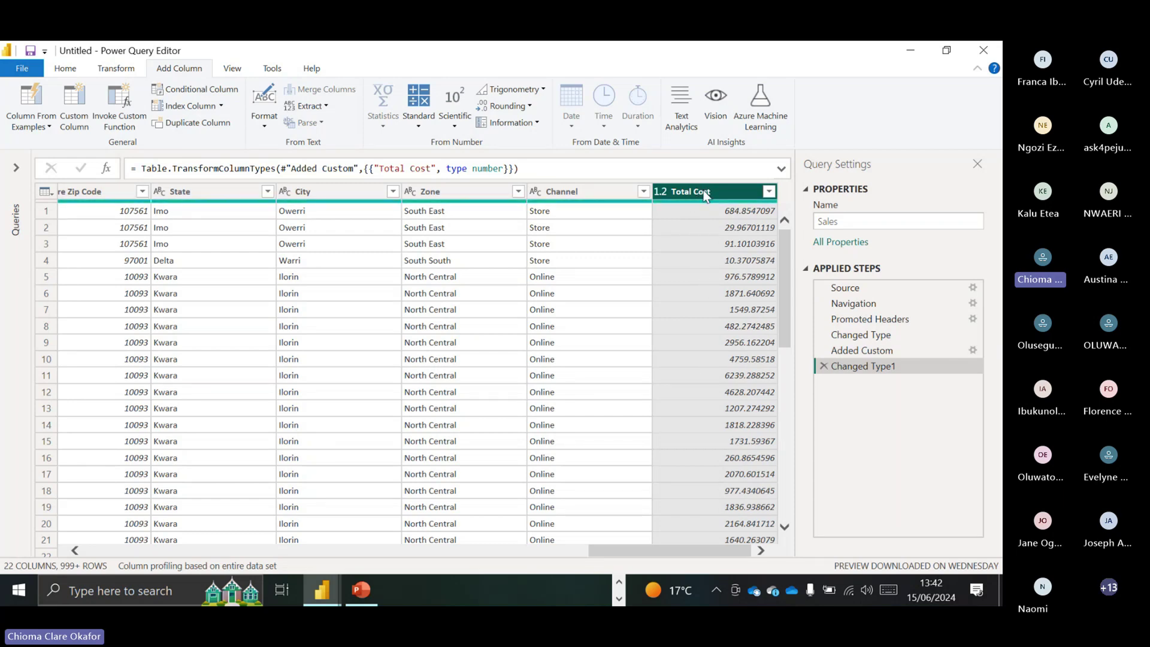
mouse_move(706, 195)
left_mouse_down()
mouse_move(51, 220)
mouse_move(265, 214)
left_mouse_up()
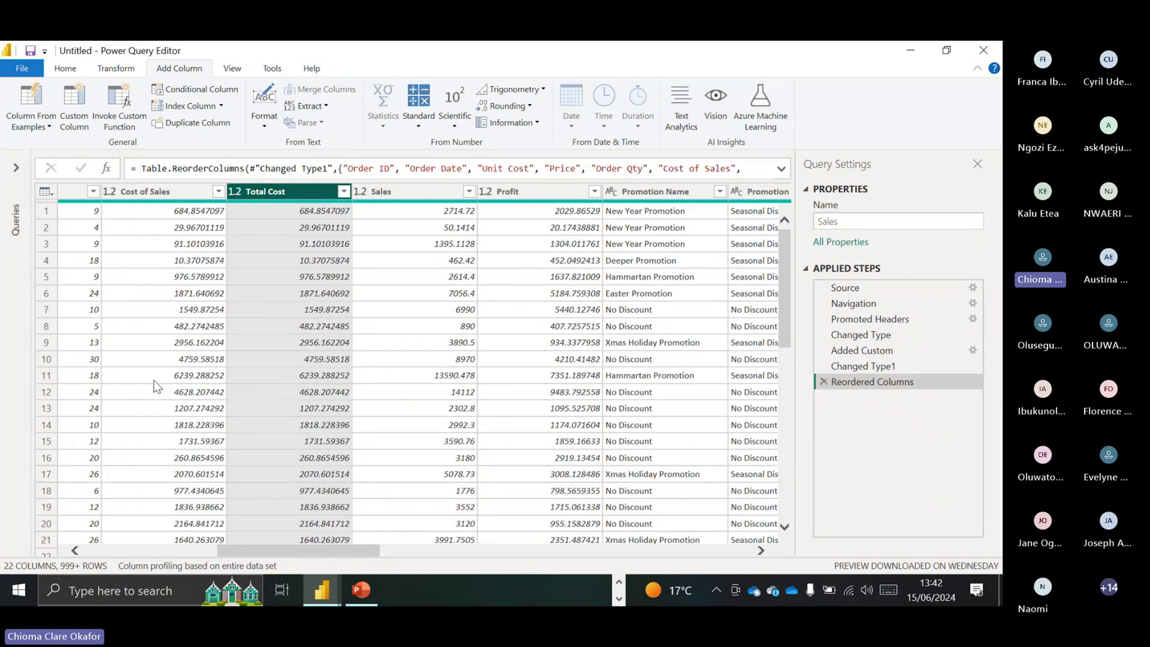
left_click(261, 208)
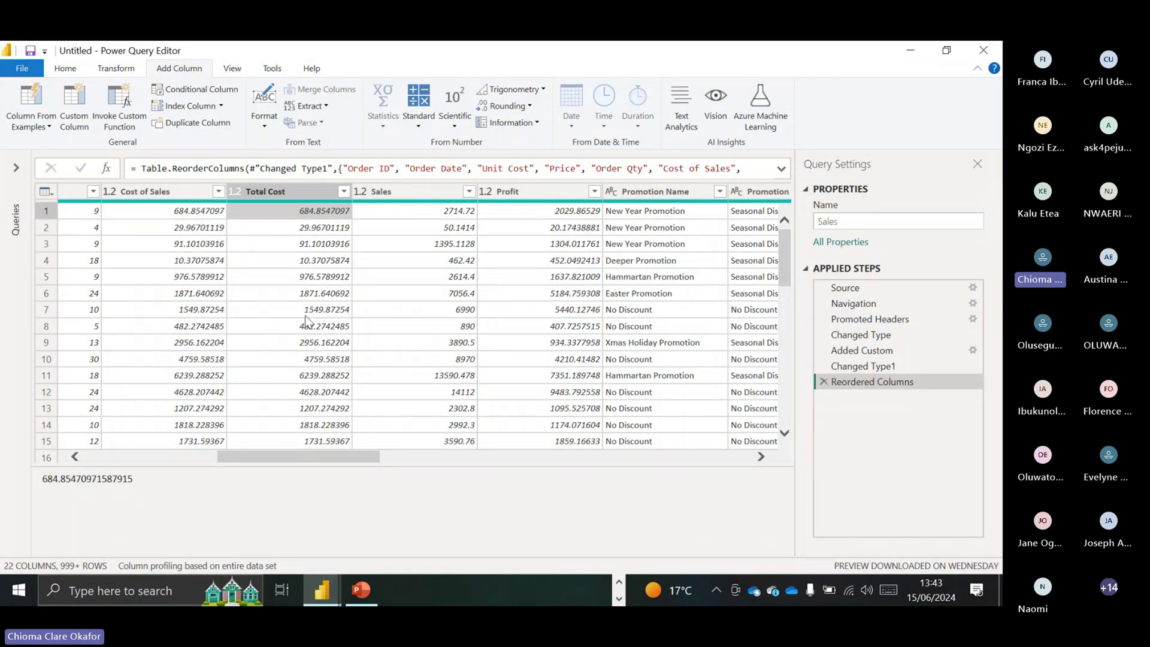
mouse_move(785, 266)
left_mouse_down()
mouse_move(793, 375)
mouse_move(787, 245)
left_mouse_up()
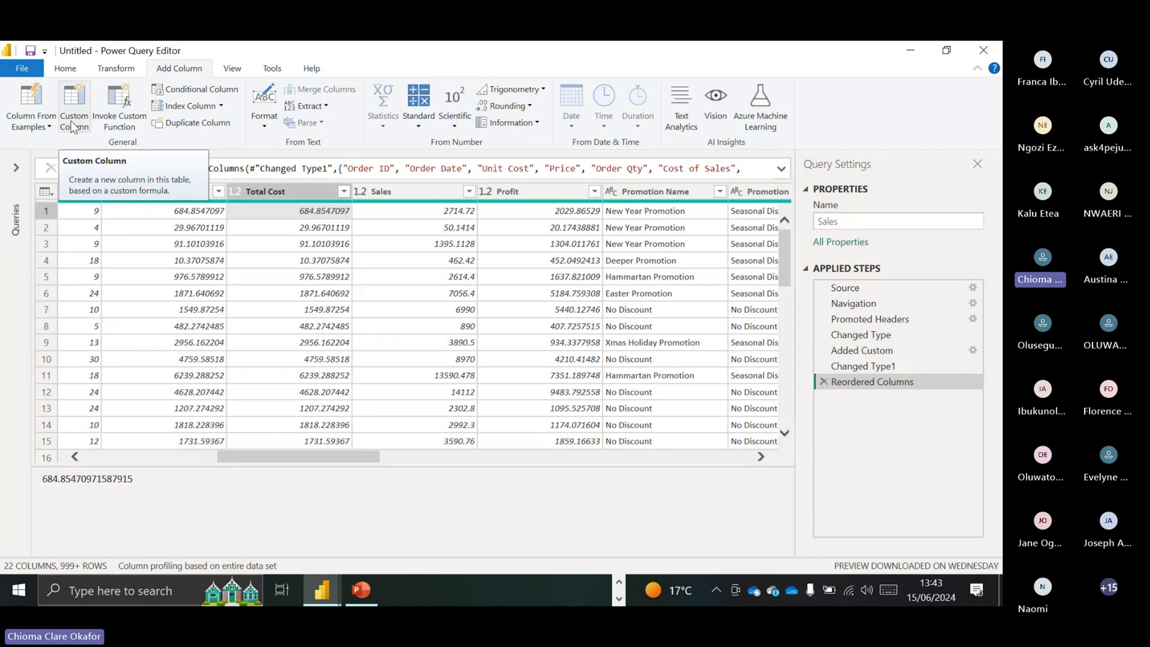
- Start a conditional column and name it Check
left_click(179, 95)
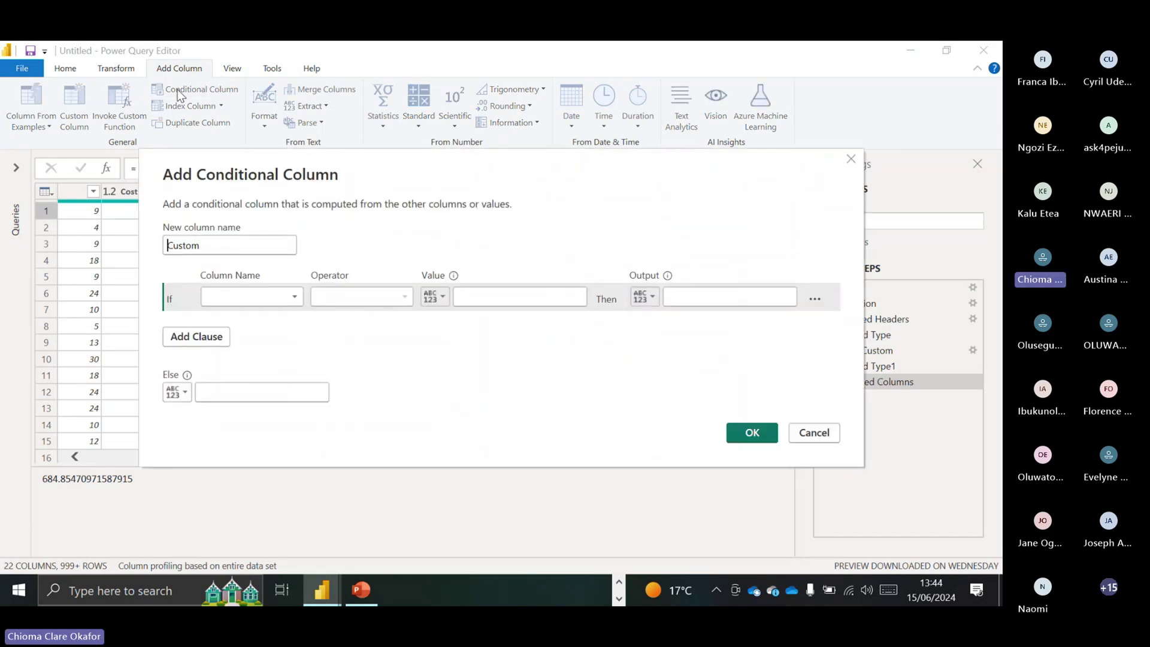
left_click(207, 243)
key("BackSpace")
key("BackSpace")
key("BackSpace")
key("BackSpace")
key("BackSpace")
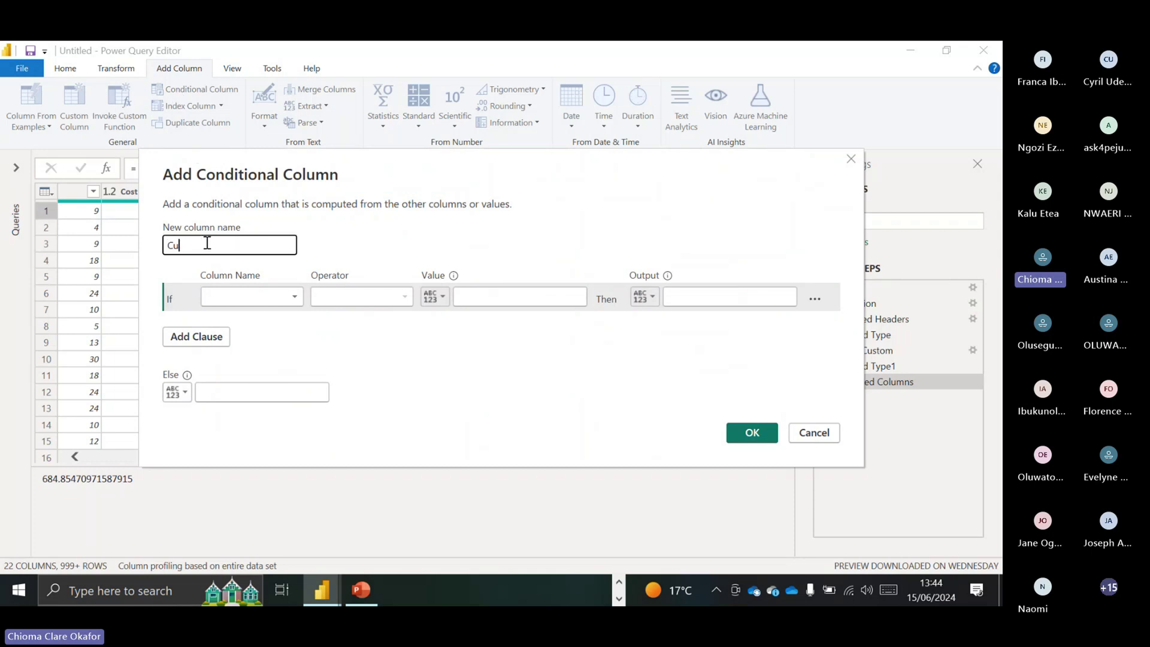
type("heck")
- Define the condition that Cost of Sales equals the value of the Total Cost column
left_click(295, 298)
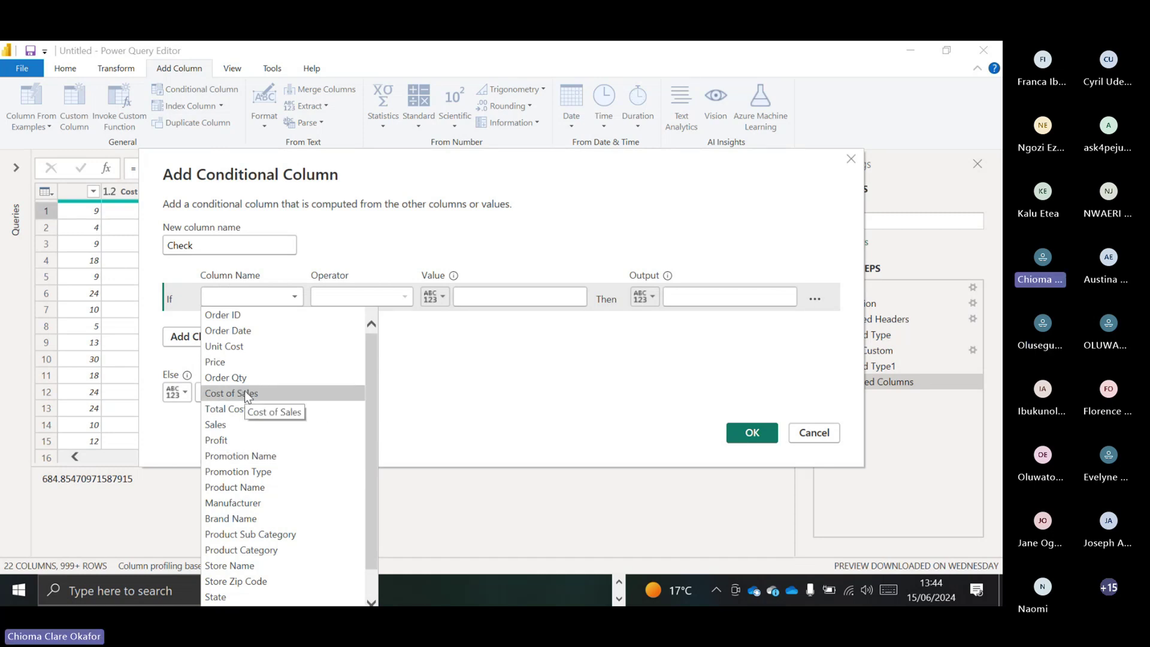
left_click(265, 393)
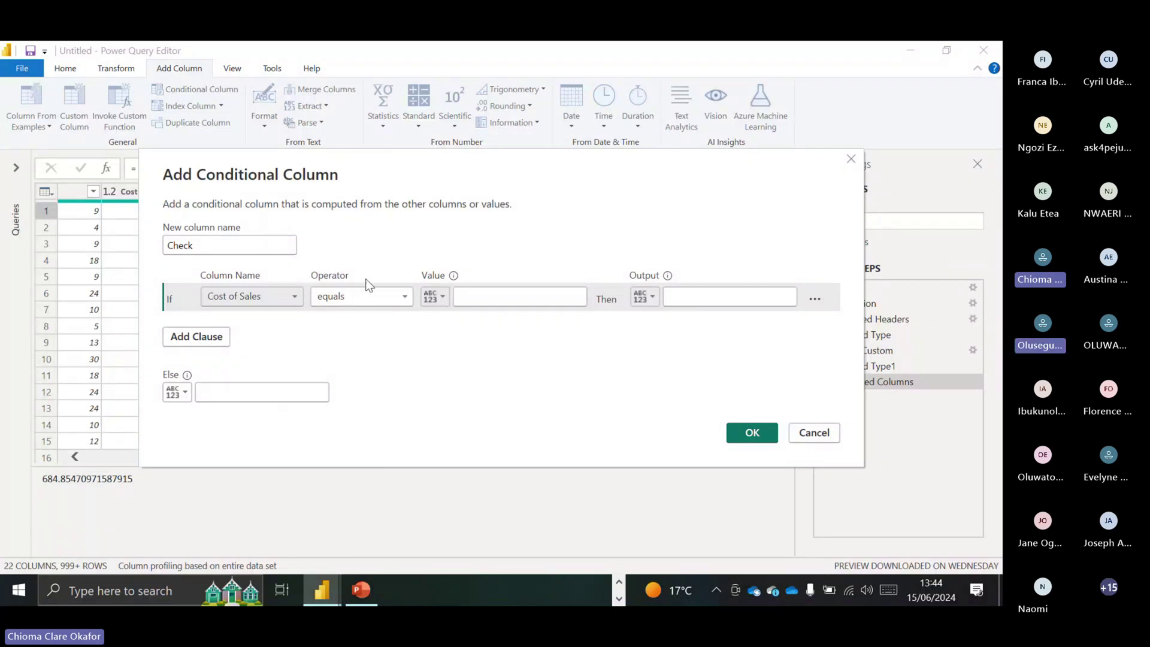
left_click(404, 305)
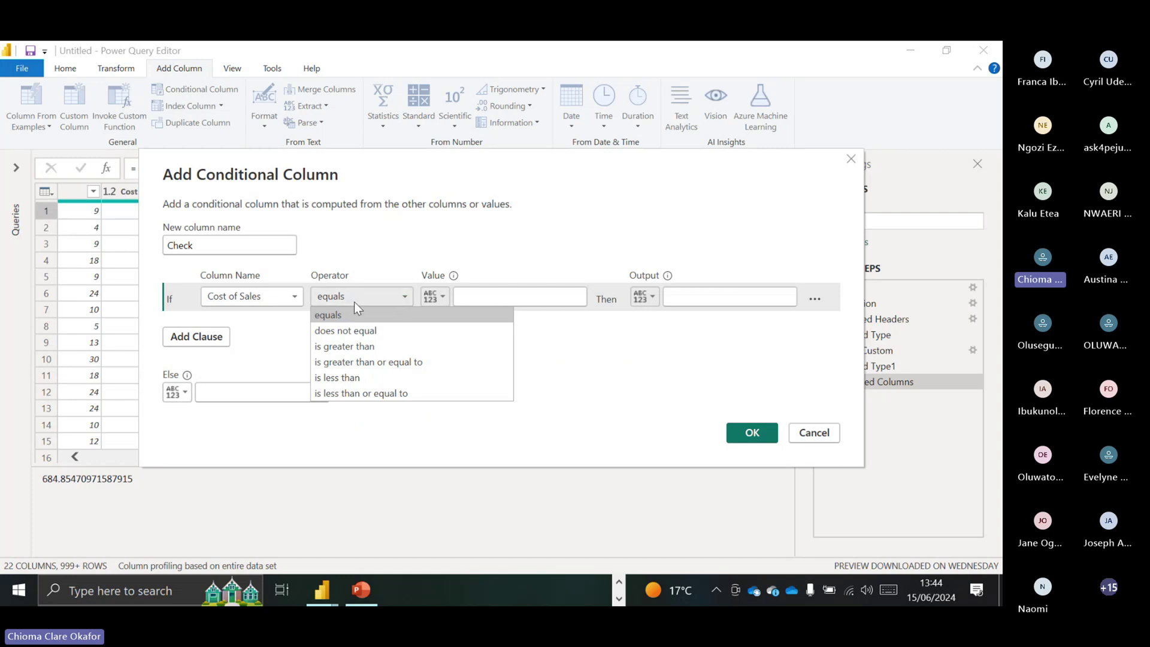
left_click(359, 316)
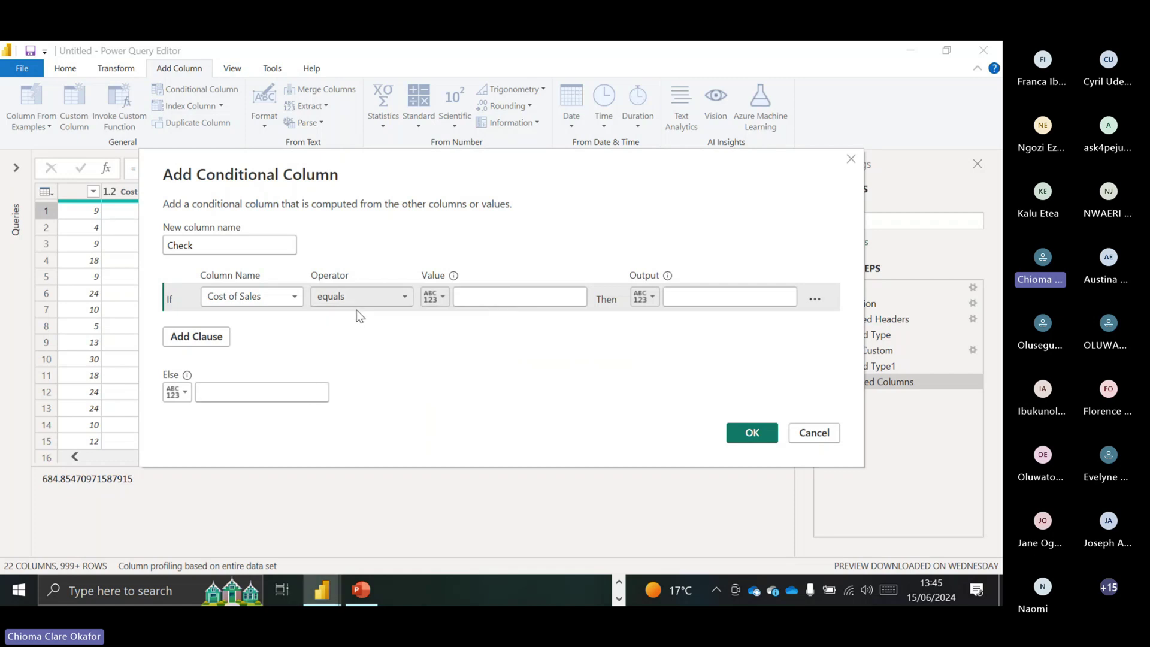
left_click(444, 300)
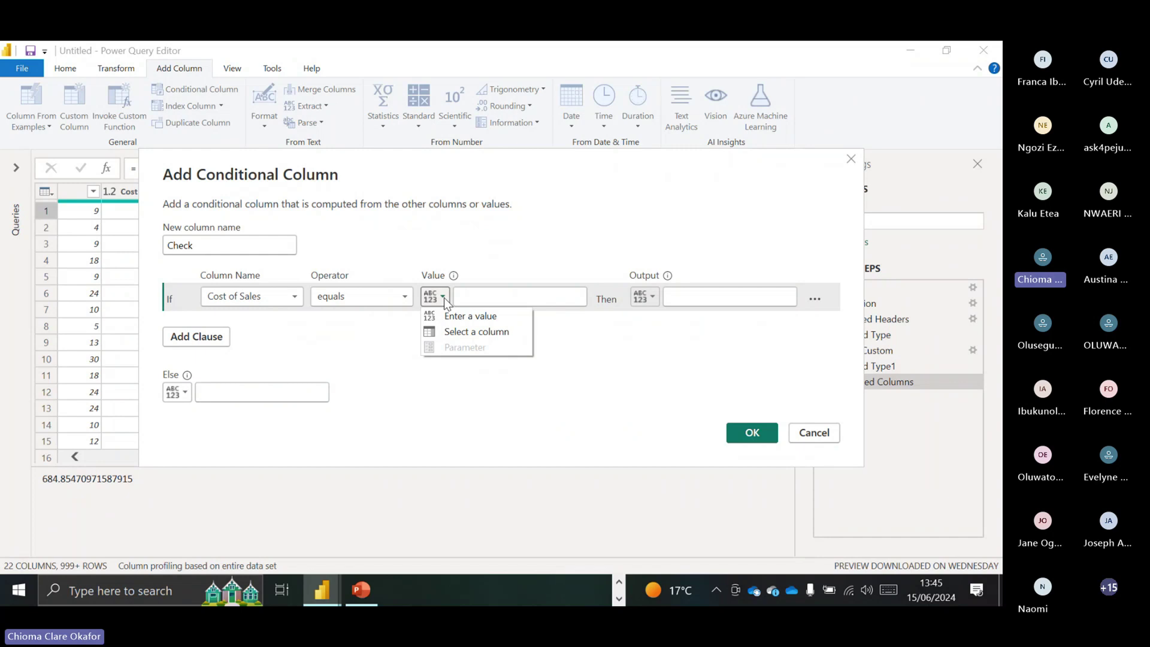
left_click(458, 333)
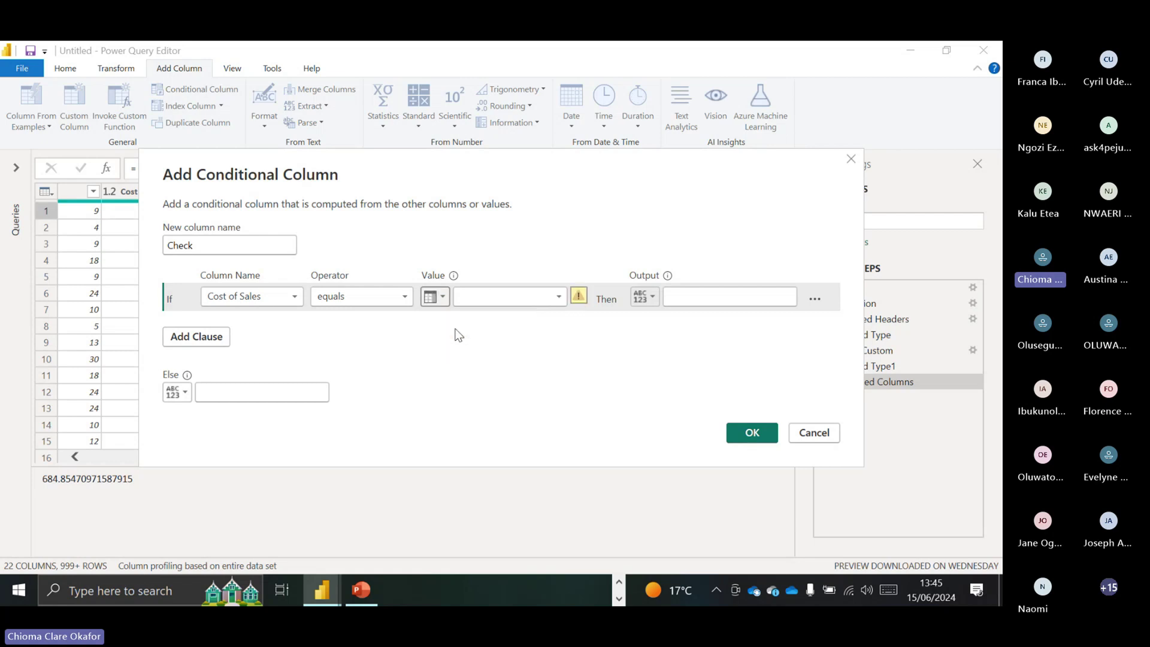
left_click(561, 300)
left_click(533, 412)
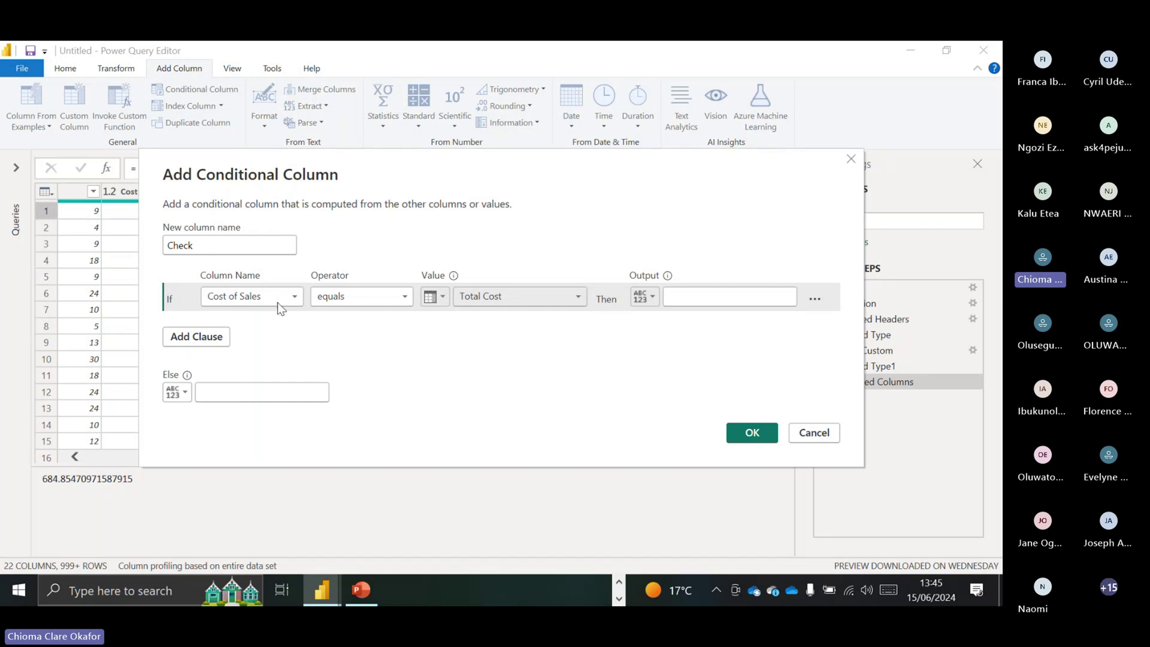
- Set the Check column's output to the value 1 when the condition is met and 0 otherwise
left_click(656, 300)
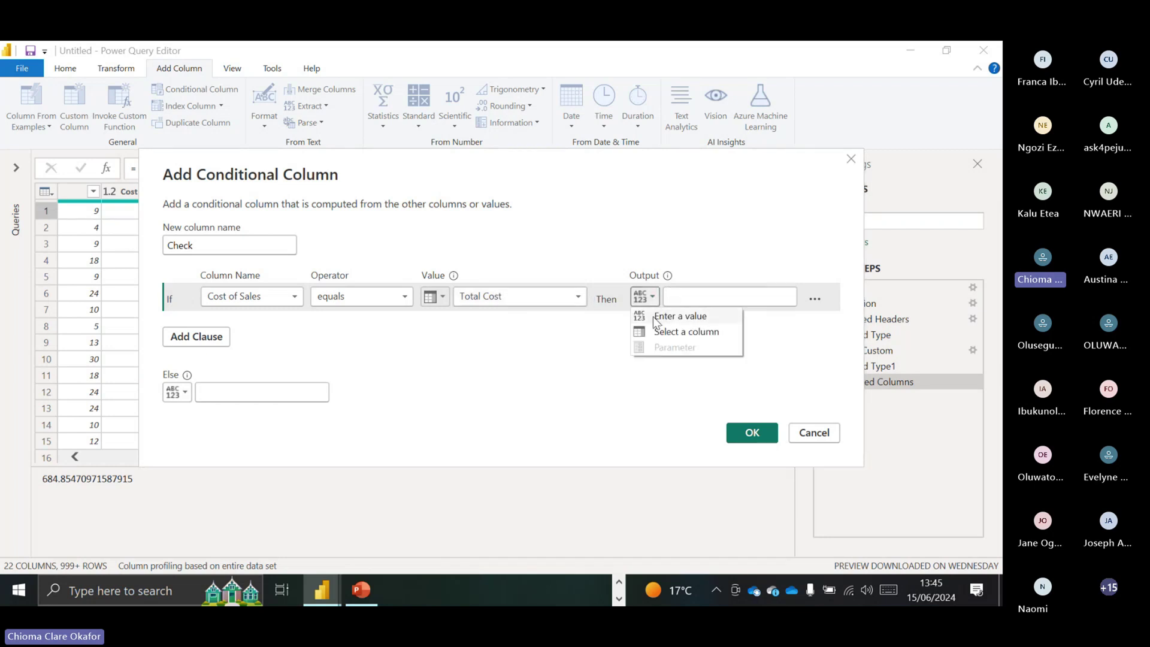
left_click(644, 314)
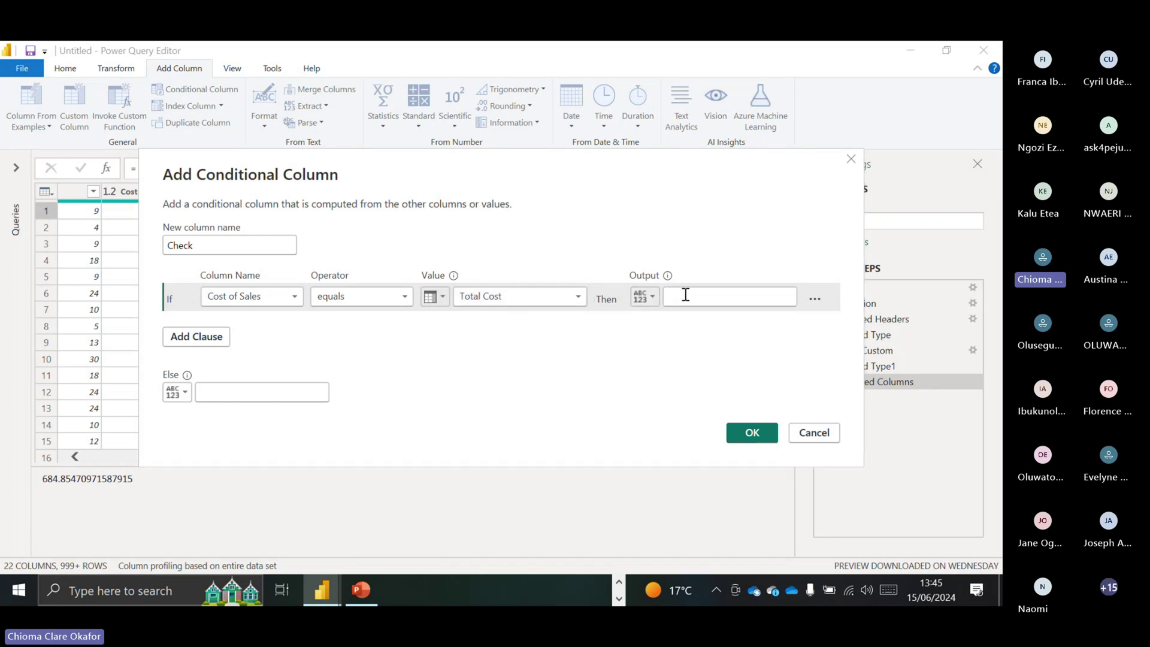
type("1")
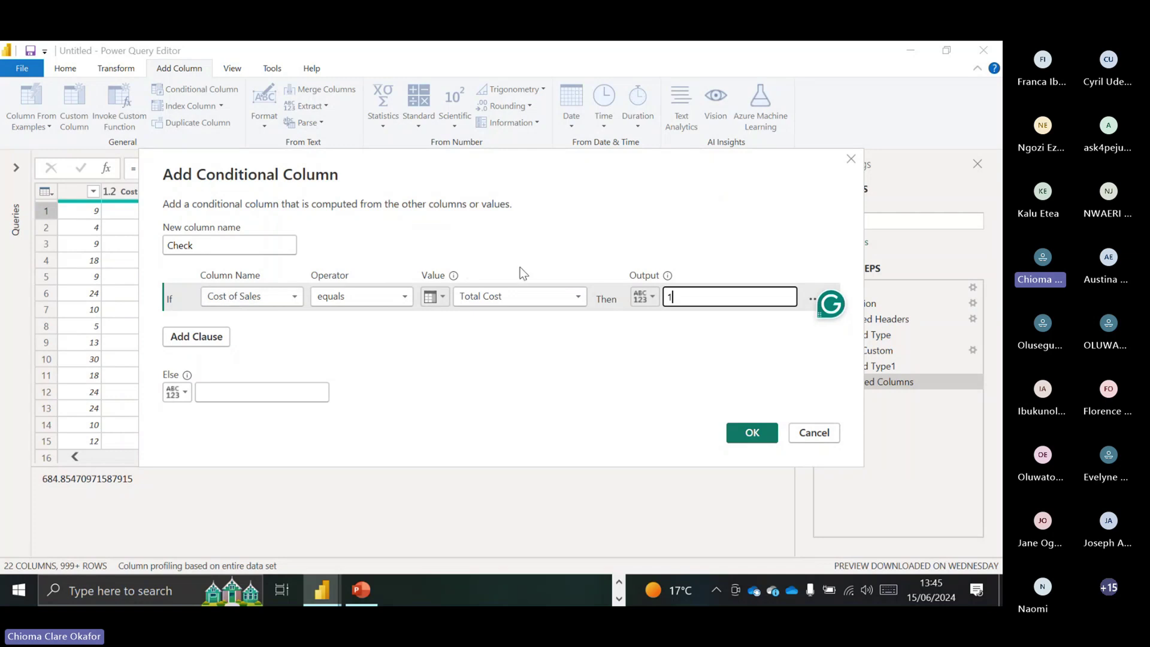
left_click(302, 398)
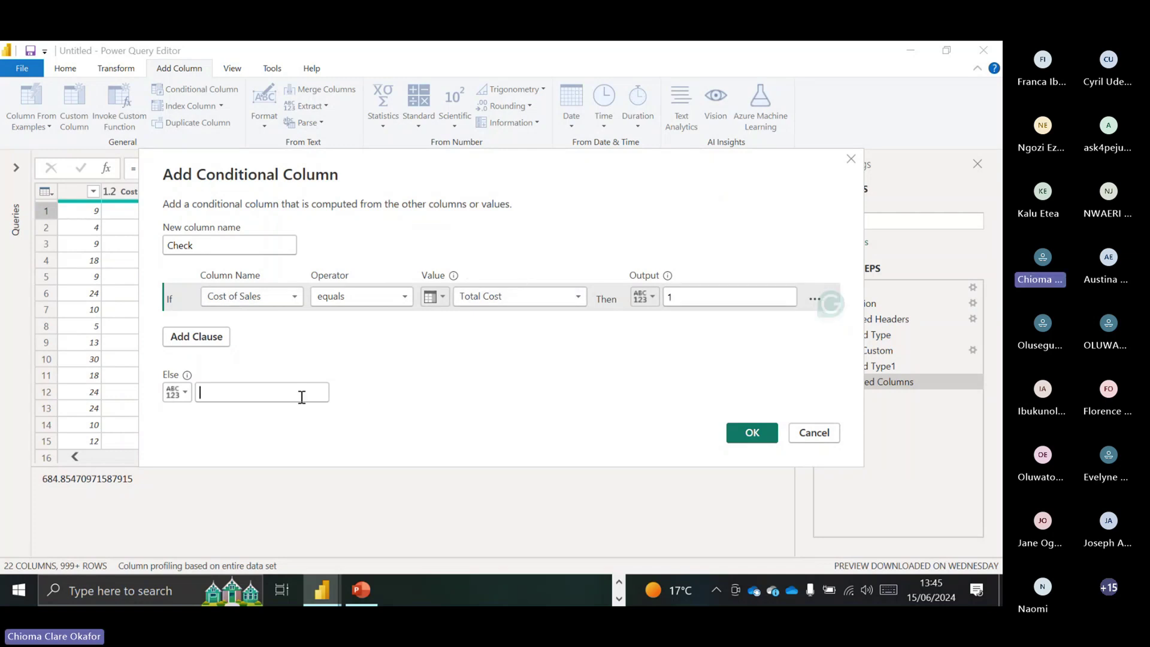
type("0")
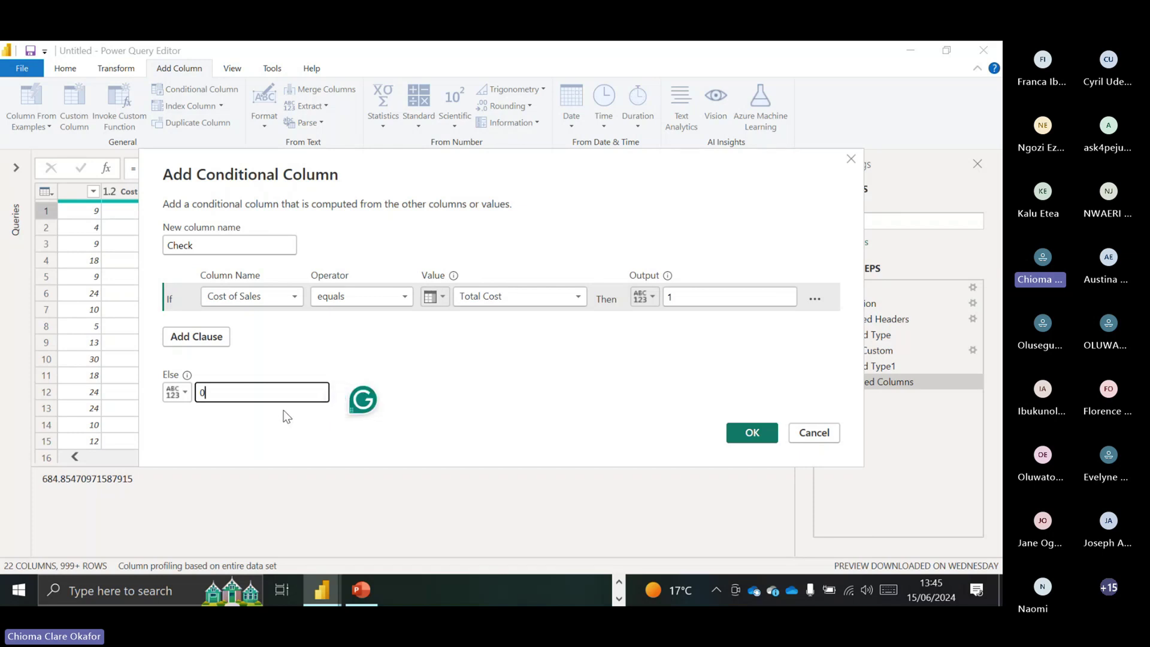
- Create the Check conditional column with the defined rule and look through its values
left_click(753, 437)
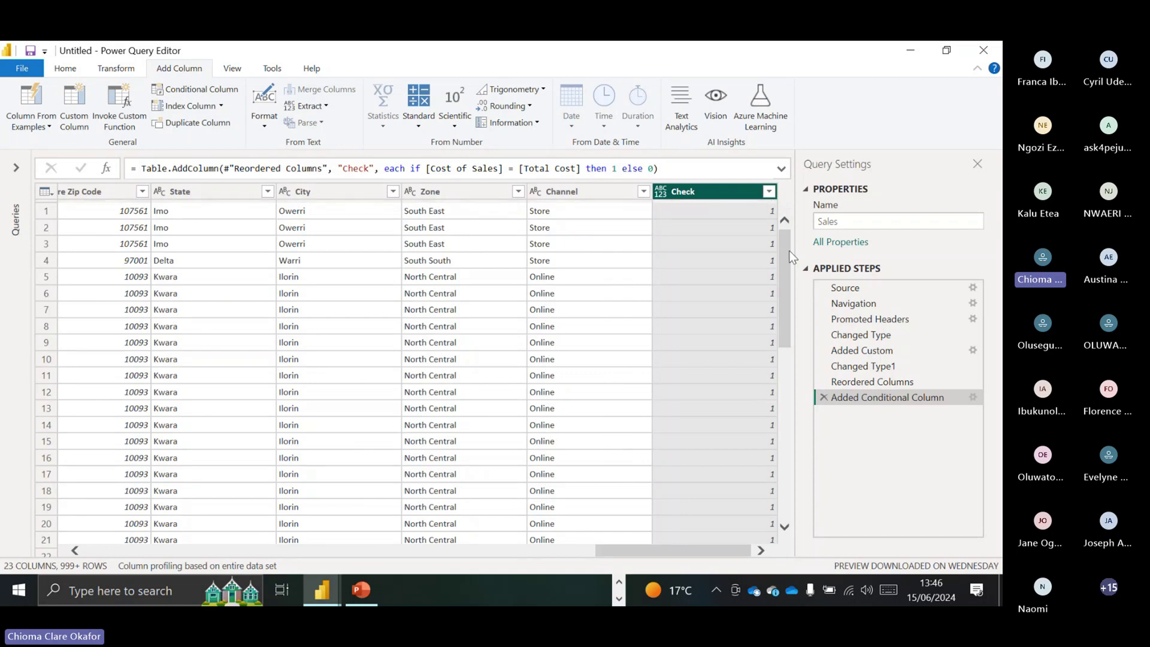
left_click_drag(789, 250, 783, 216)
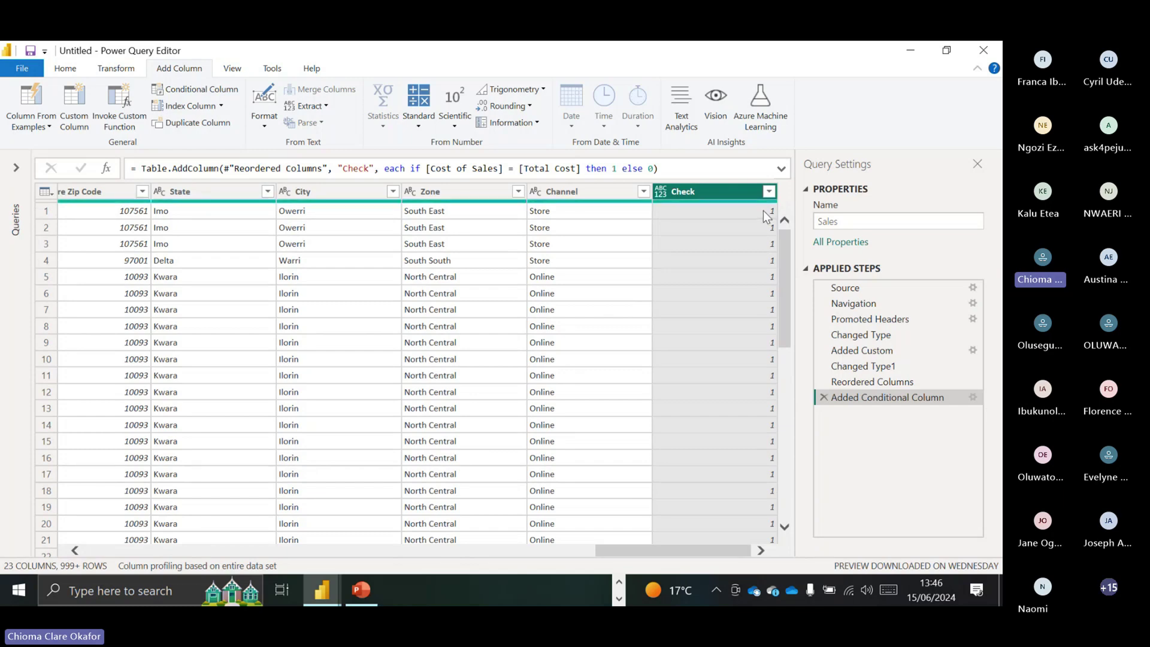
- Move the Check column between Total Cost and Sales to sit beside the compared columns
left_click_drag(695, 192, 128, 239)
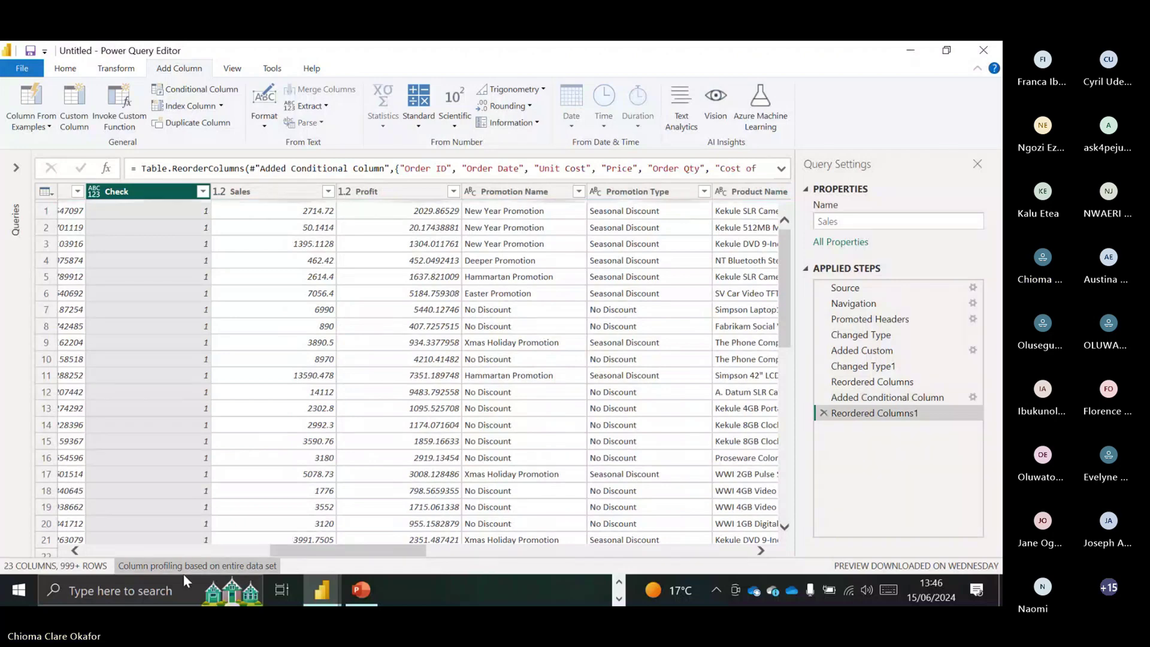
left_click(75, 550)
left_click(74, 550)
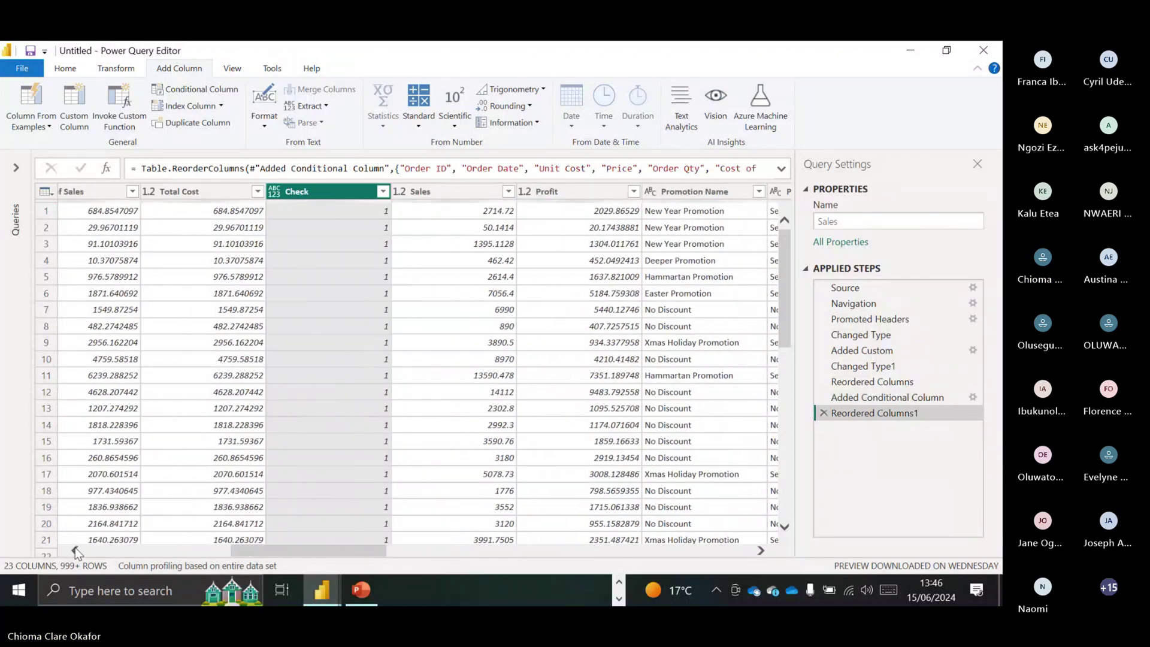
left_click(75, 550)
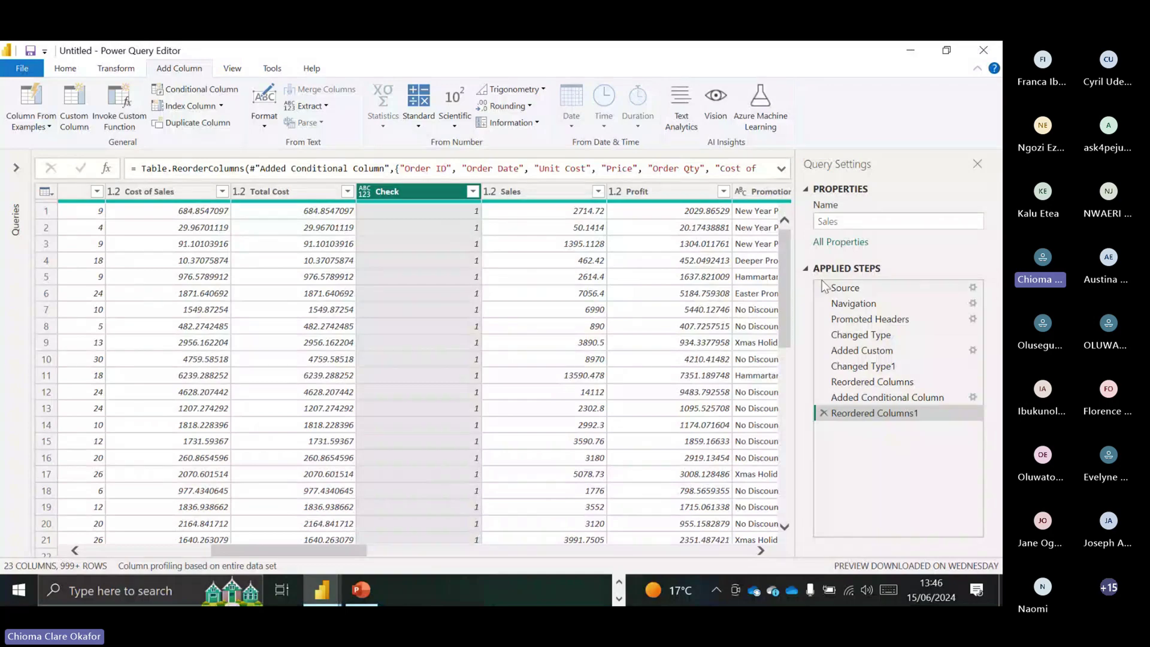
- Look through the Check column's rows and its list of distinct values without applying a filter
scroll(782, 275, "down", 2)
left_click_drag(782, 275, 786, 215)
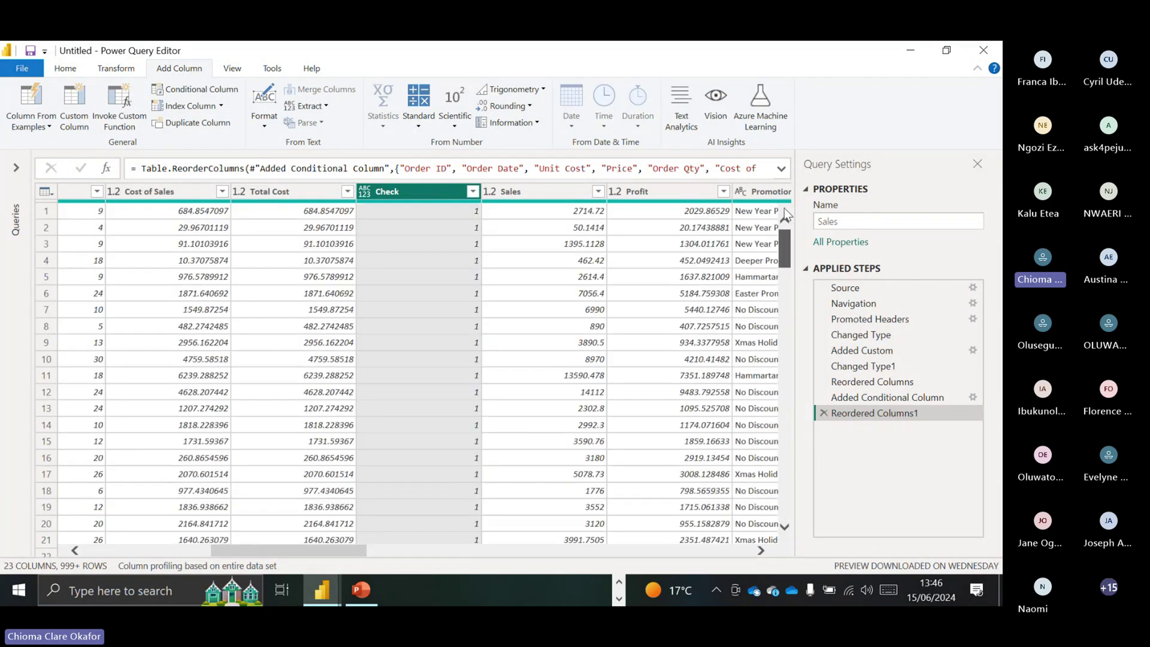
left_click(473, 192)
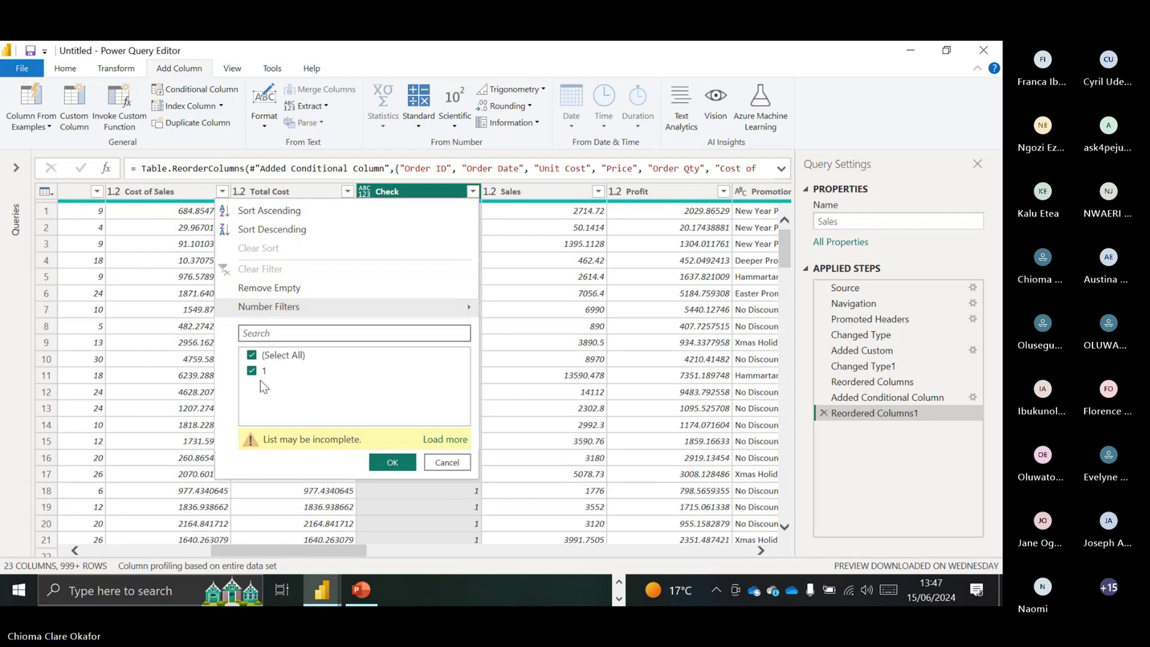
left_click(438, 466)
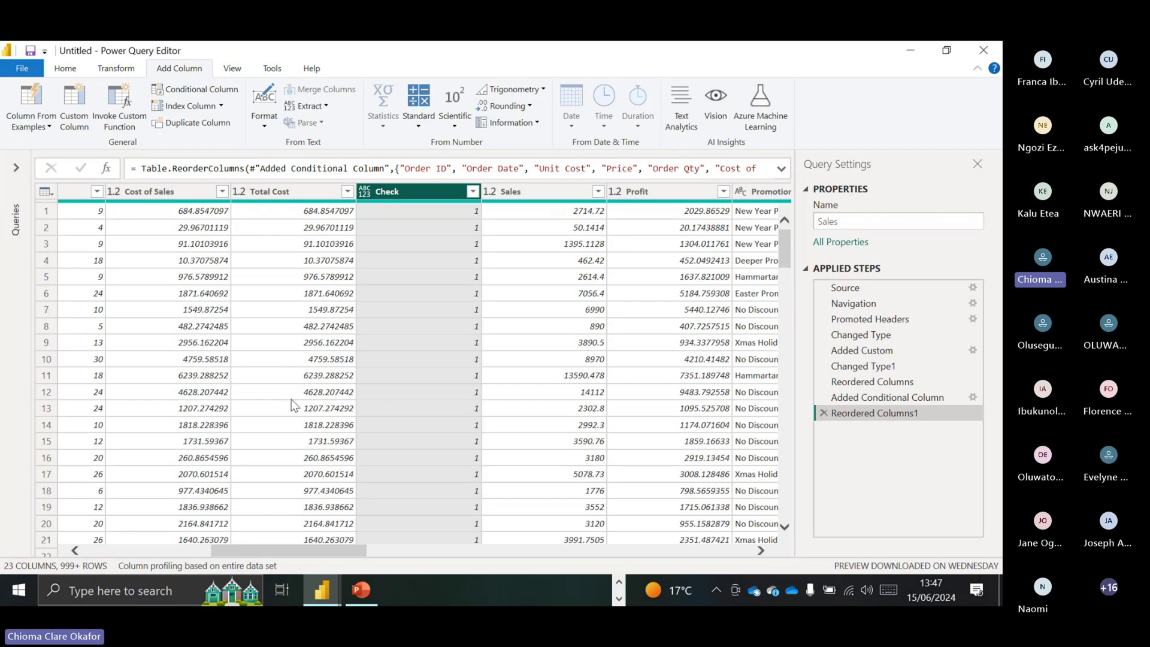
- Remove the Check and Total Cost columns, and undo the removal by deleting its applied step
right_click(385, 199)
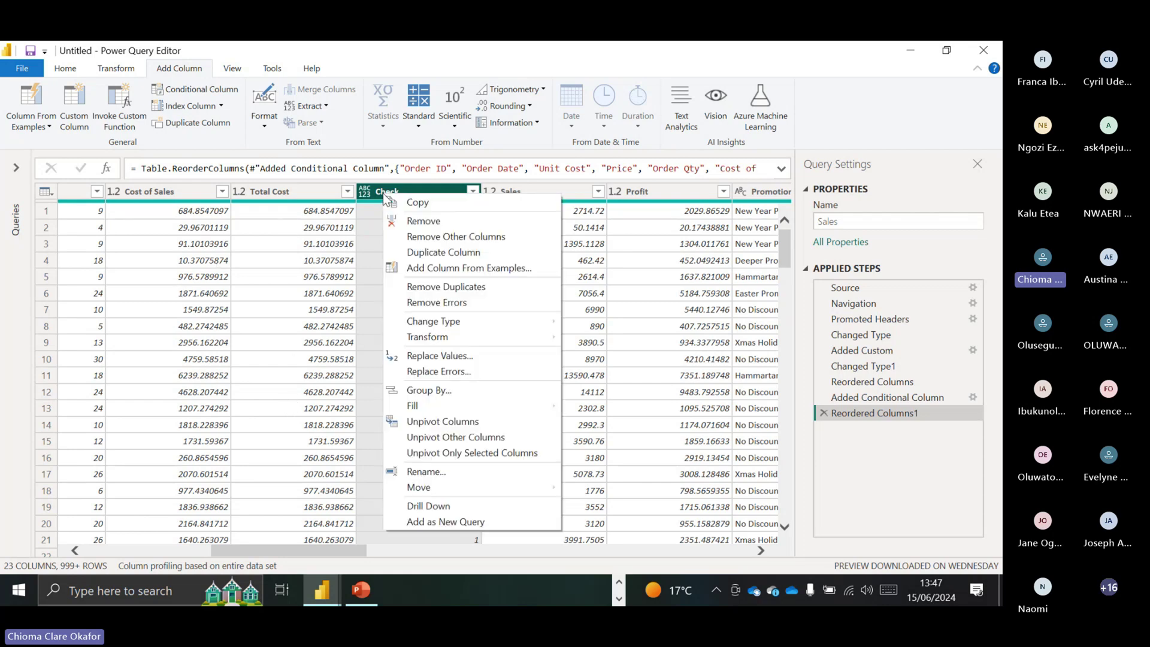
left_click(401, 225)
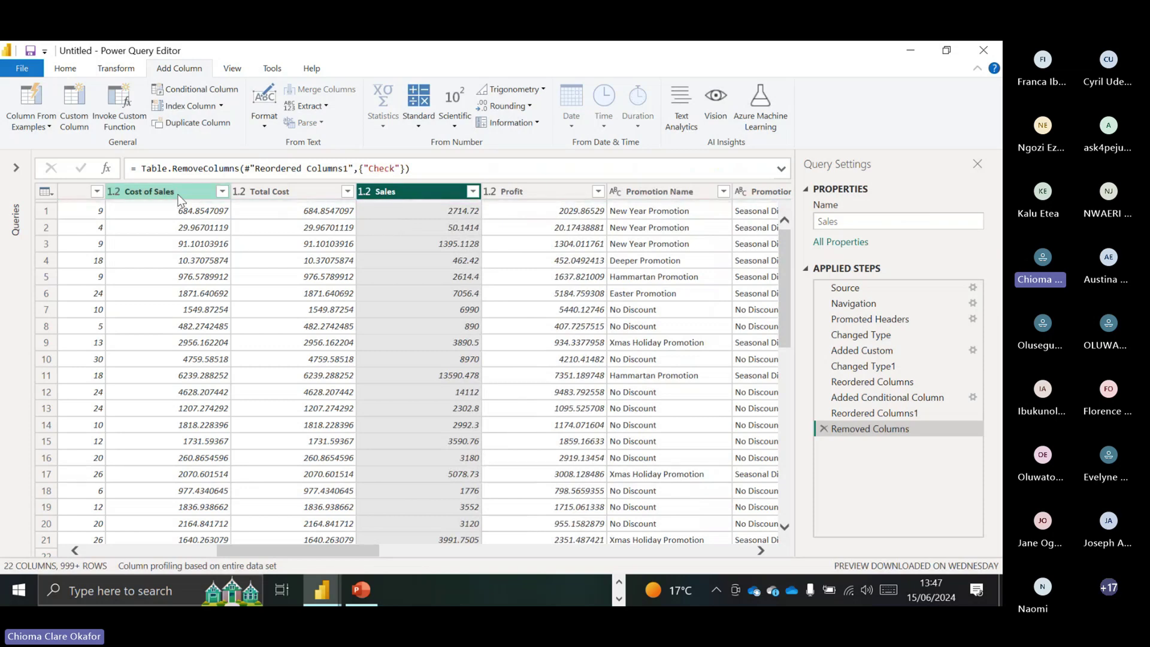
left_click(281, 193)
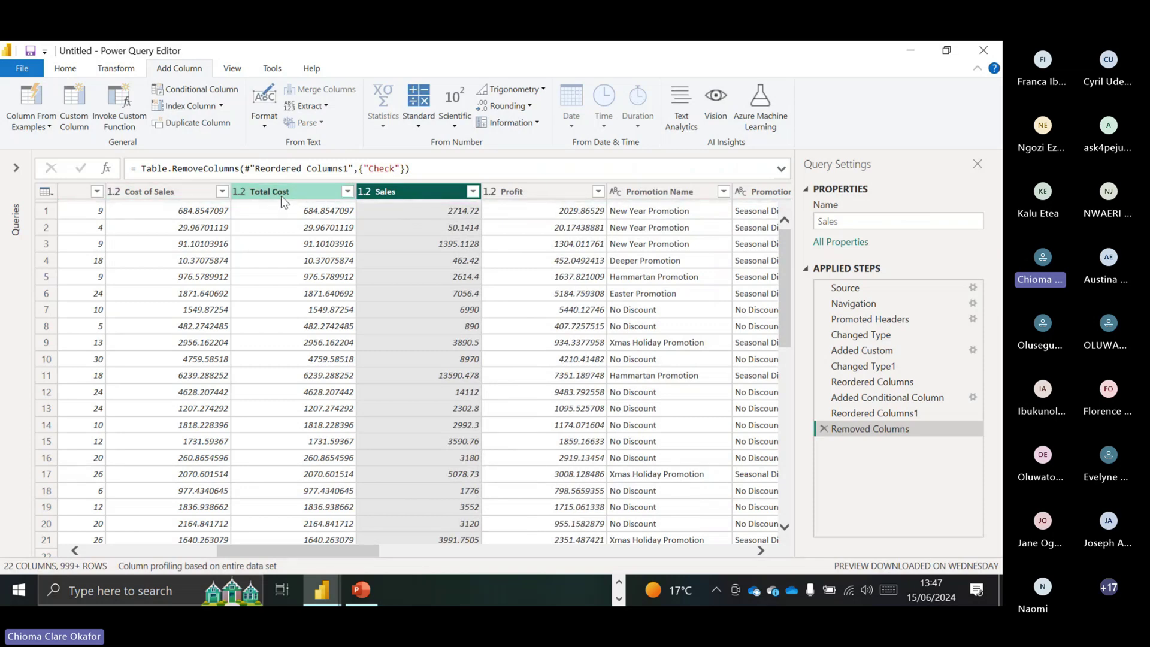
right_click(282, 195)
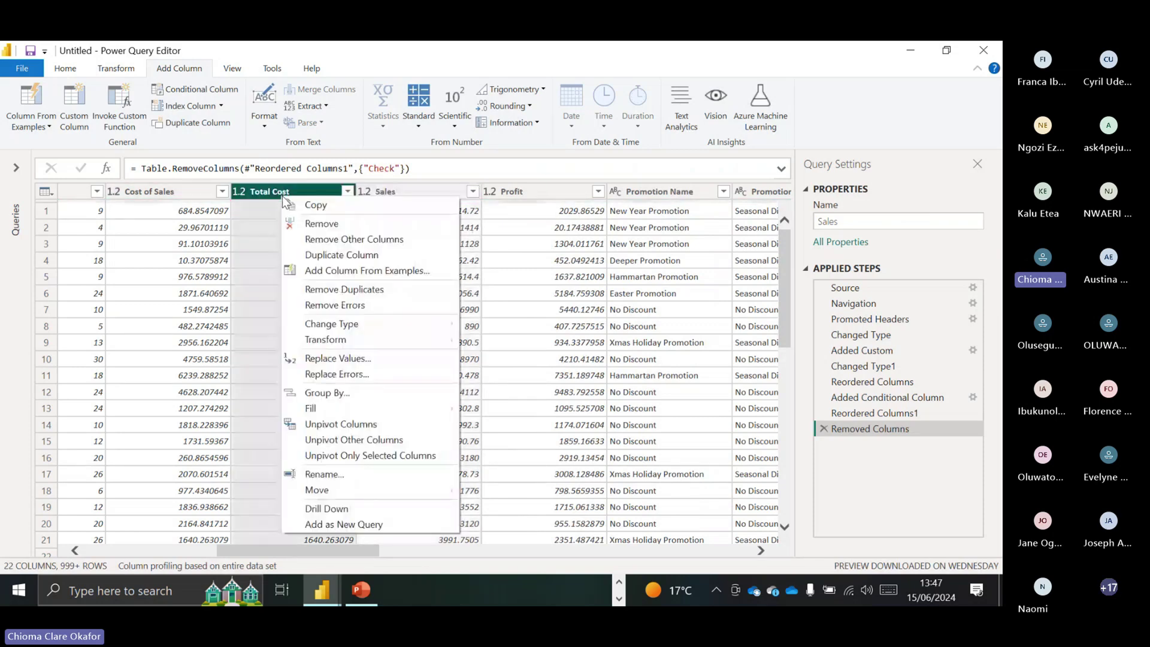
left_click(304, 226)
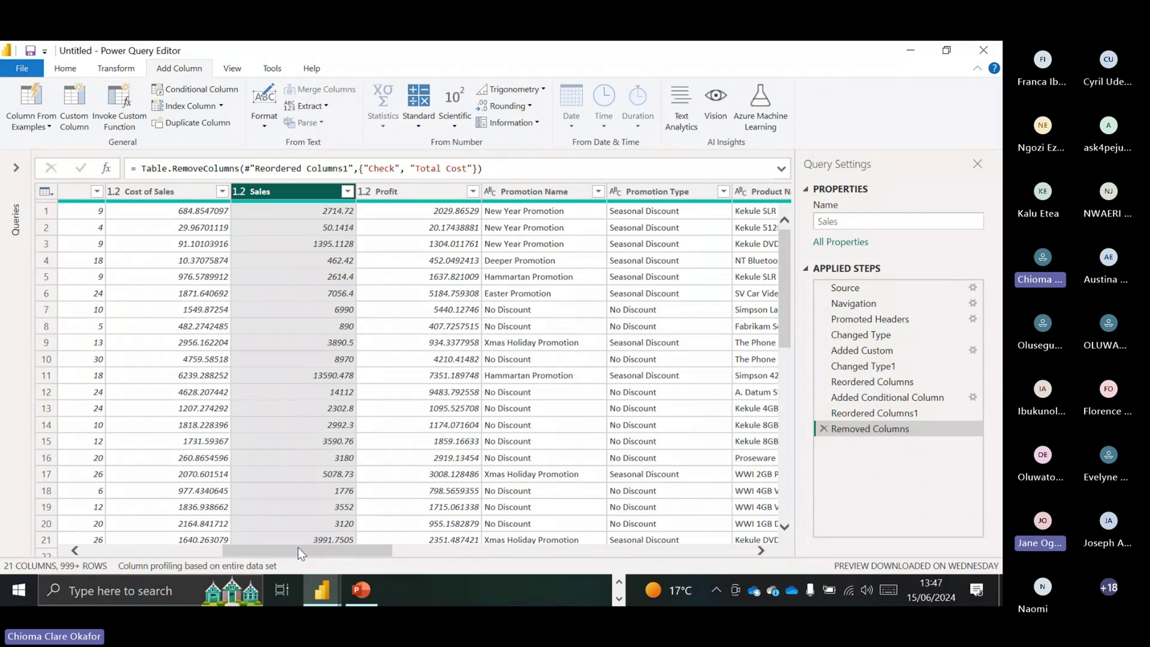
left_click(824, 429)
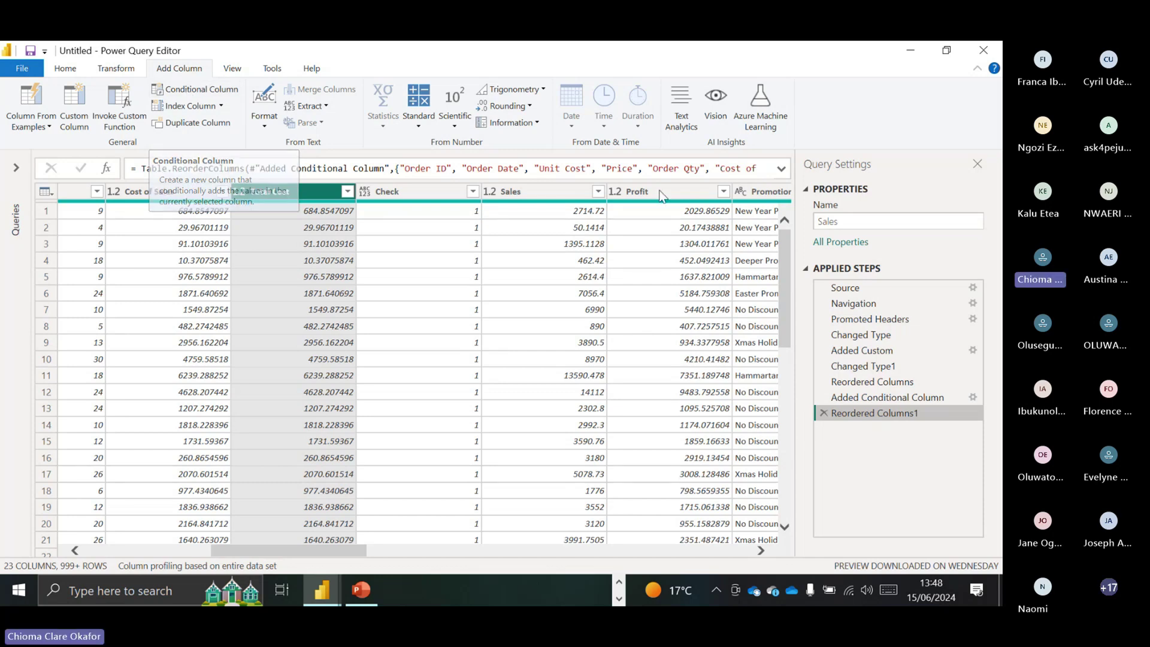
- Review the Check conditional column's settings, including the operator choices, value type and comparison column, and close them without changes
left_click(974, 398)
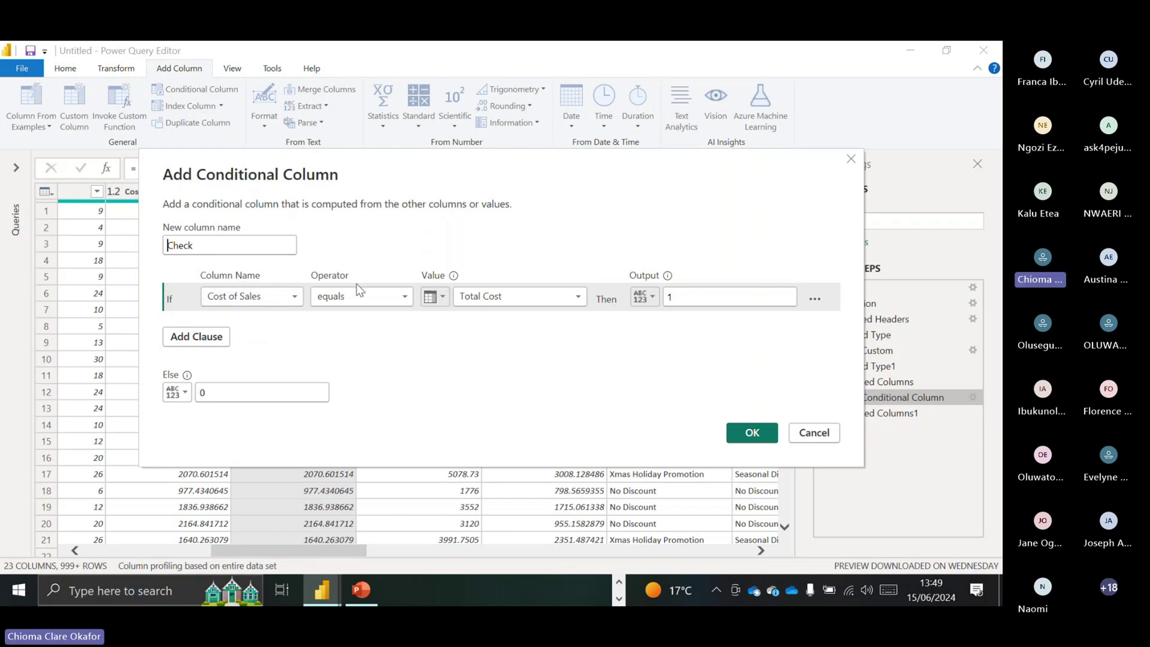
left_click(399, 304)
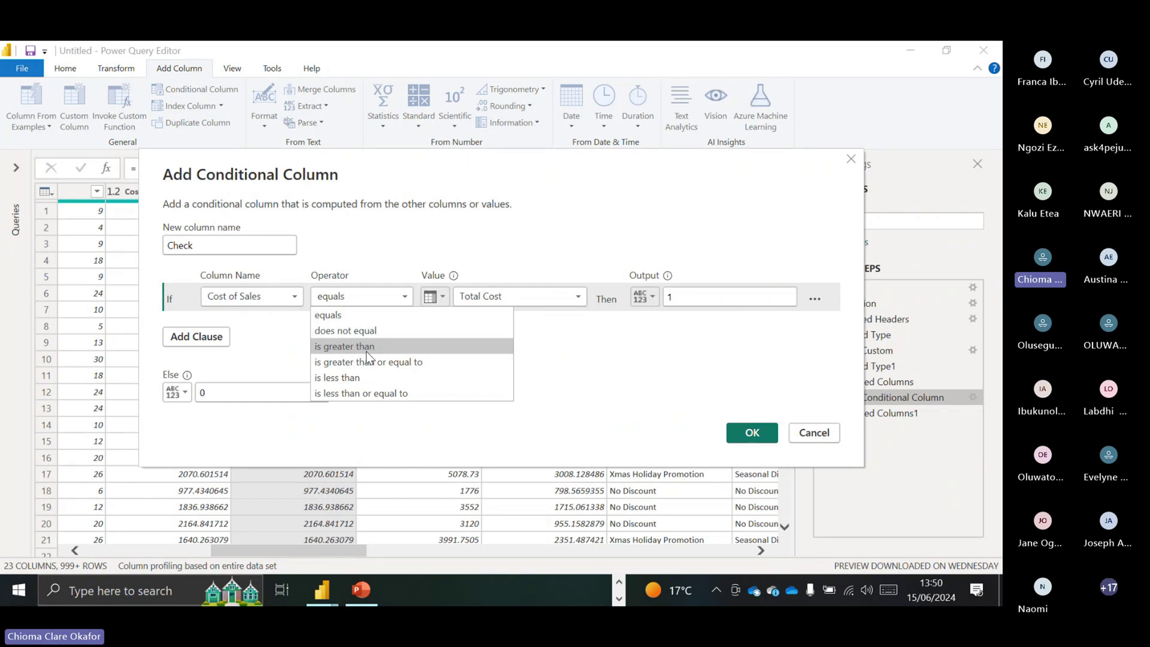
left_click(384, 315)
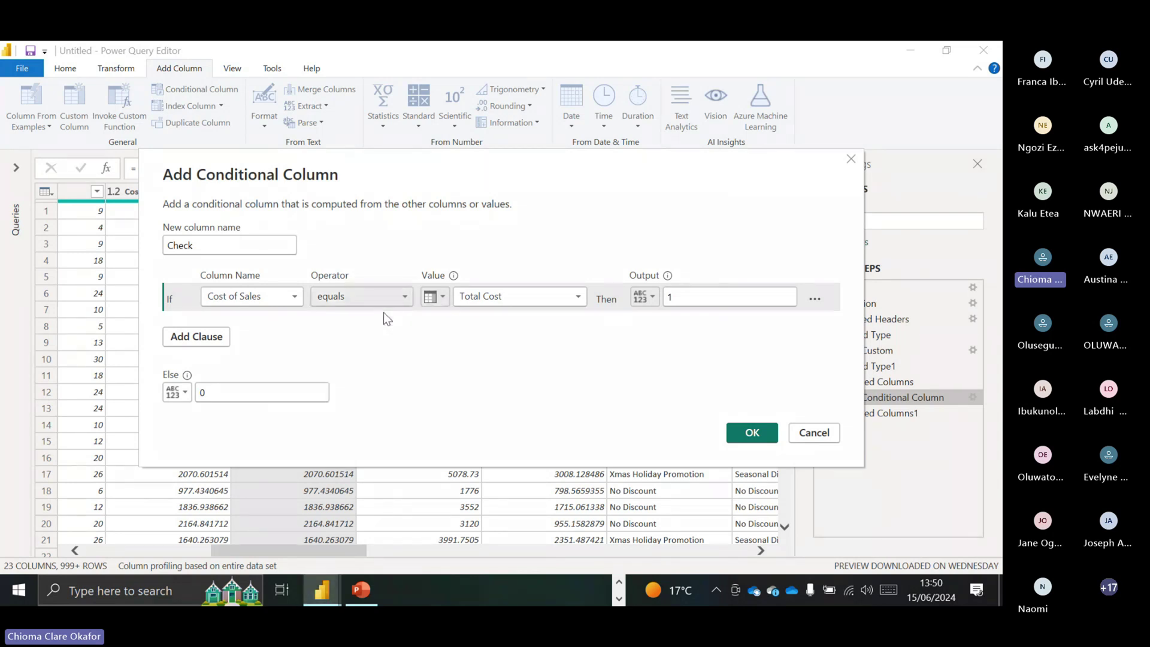
left_click(444, 299)
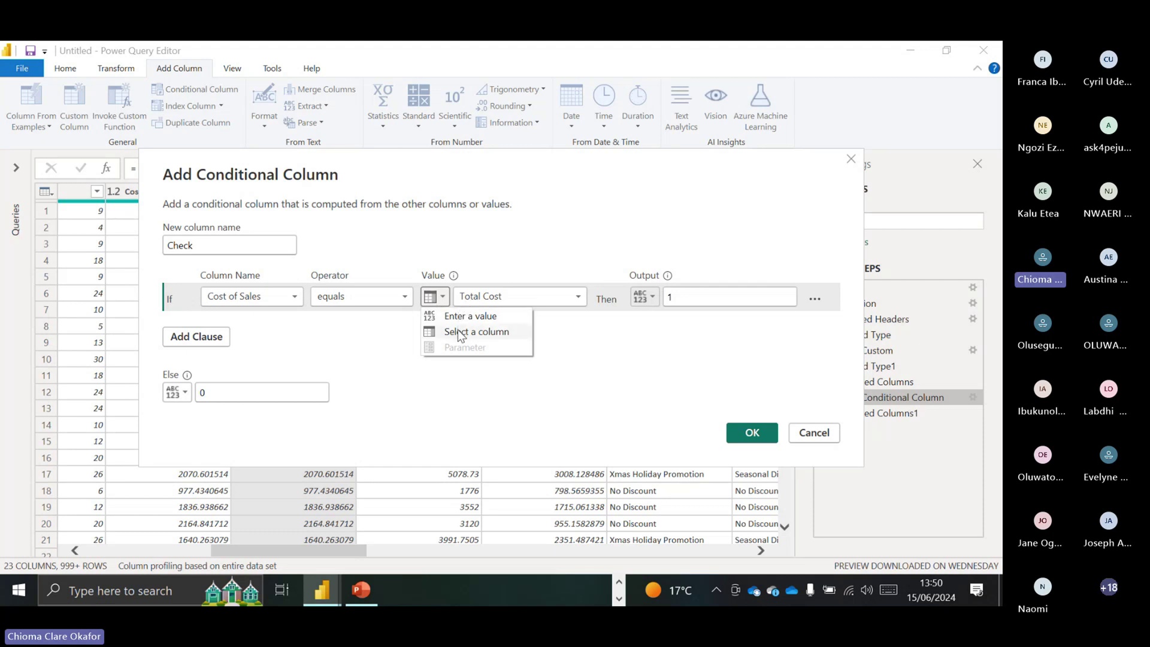
left_click(531, 331)
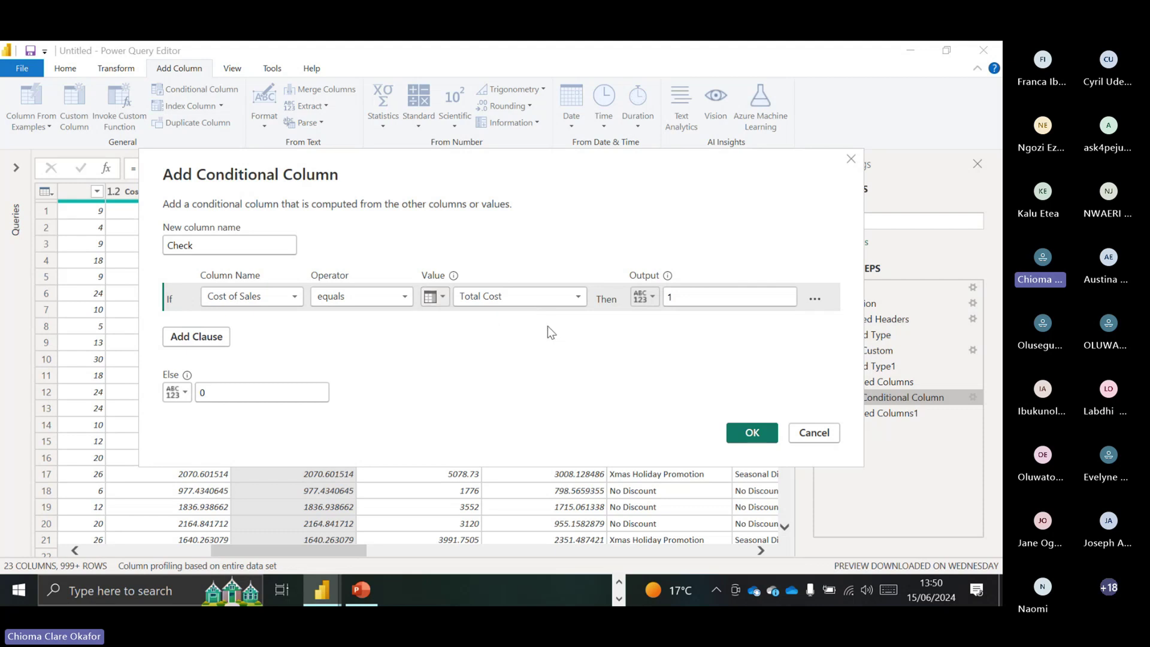
left_click(578, 298)
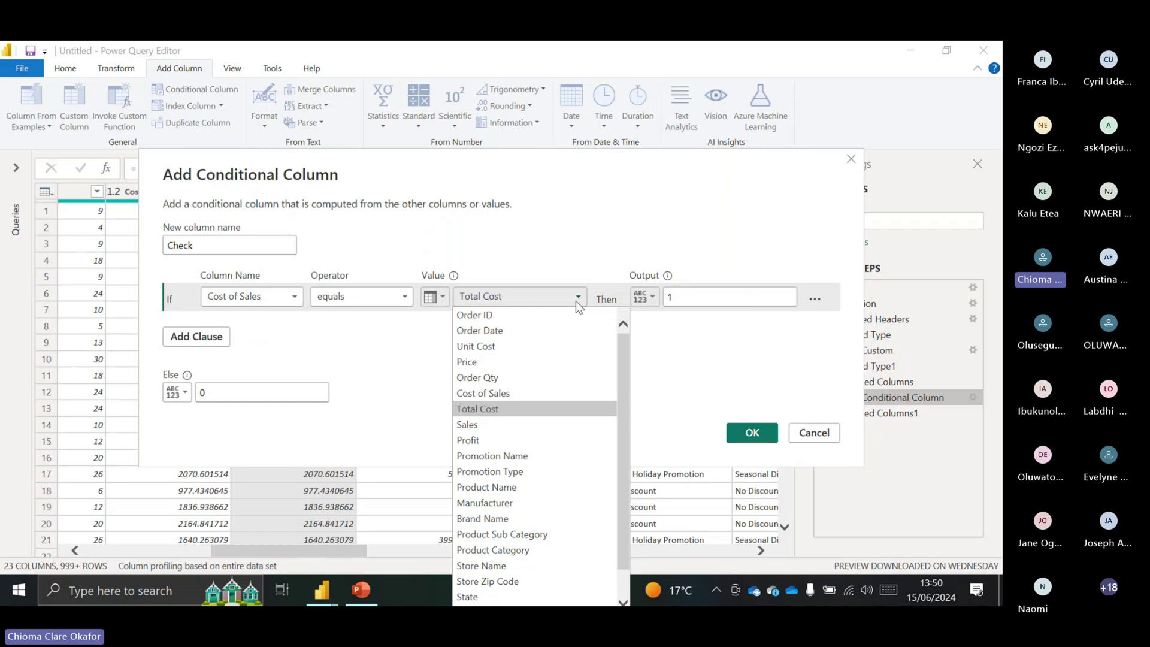
left_click(657, 315)
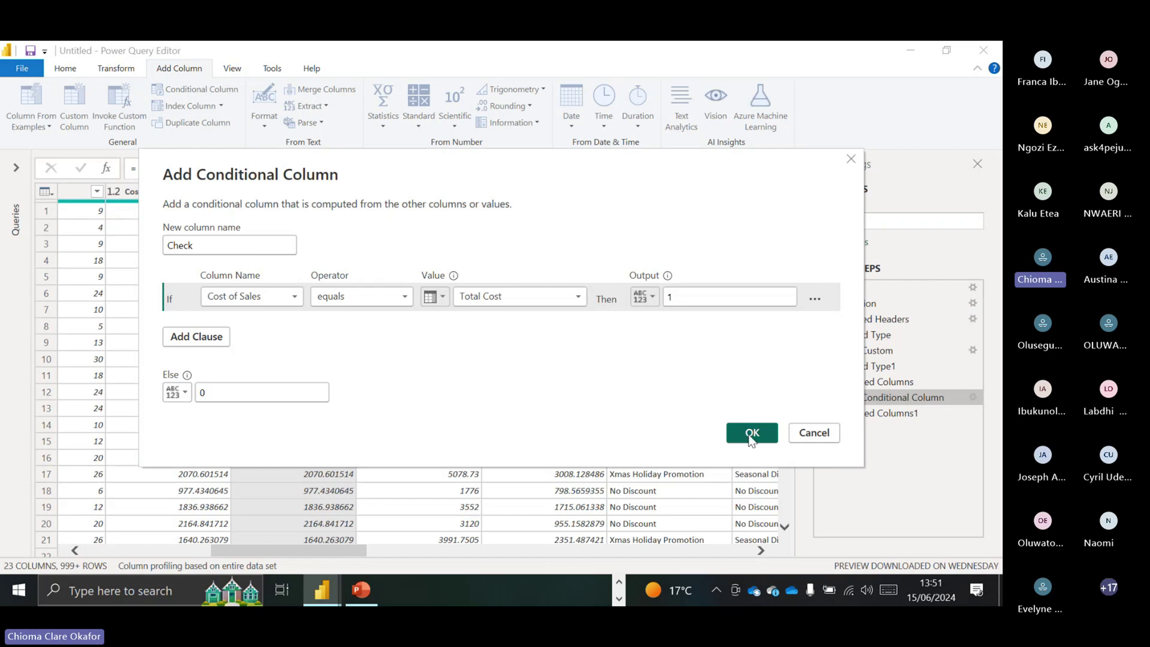
left_click(851, 159)
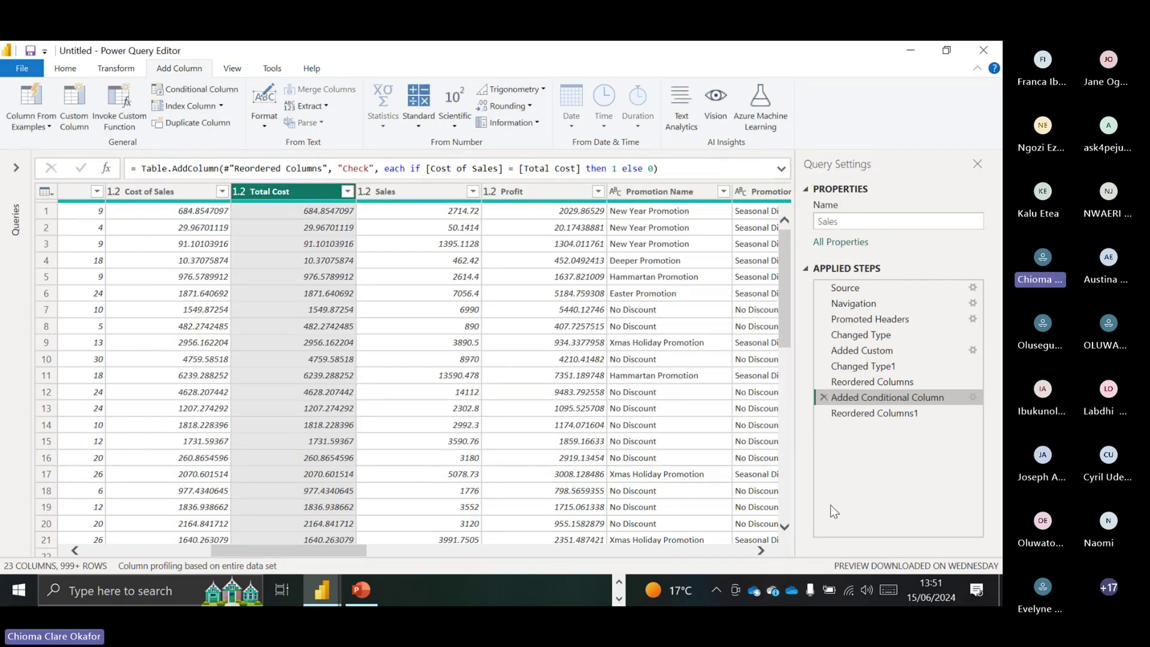
- Delete the Reordered Columns1 applied step to undo the Check column's move
left_click(824, 412)
left_click_drag(350, 551, 791, 590)
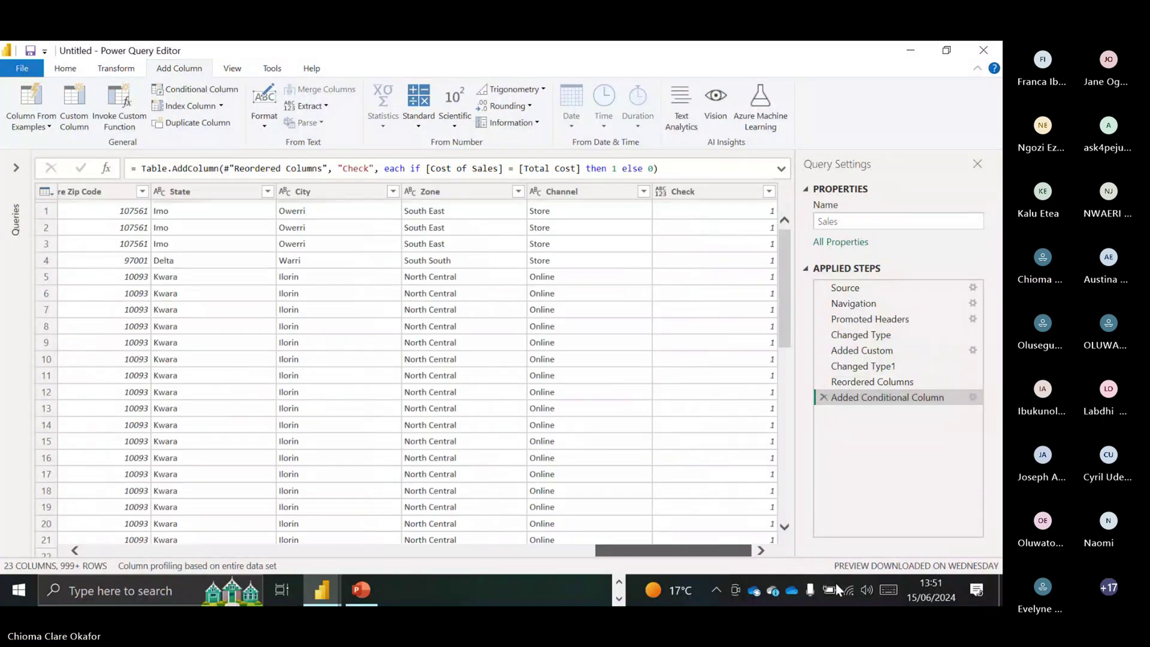
- Examine the Check column's values and filter list, and compare the Cost of Sales and Total Cost columns
left_click(707, 193)
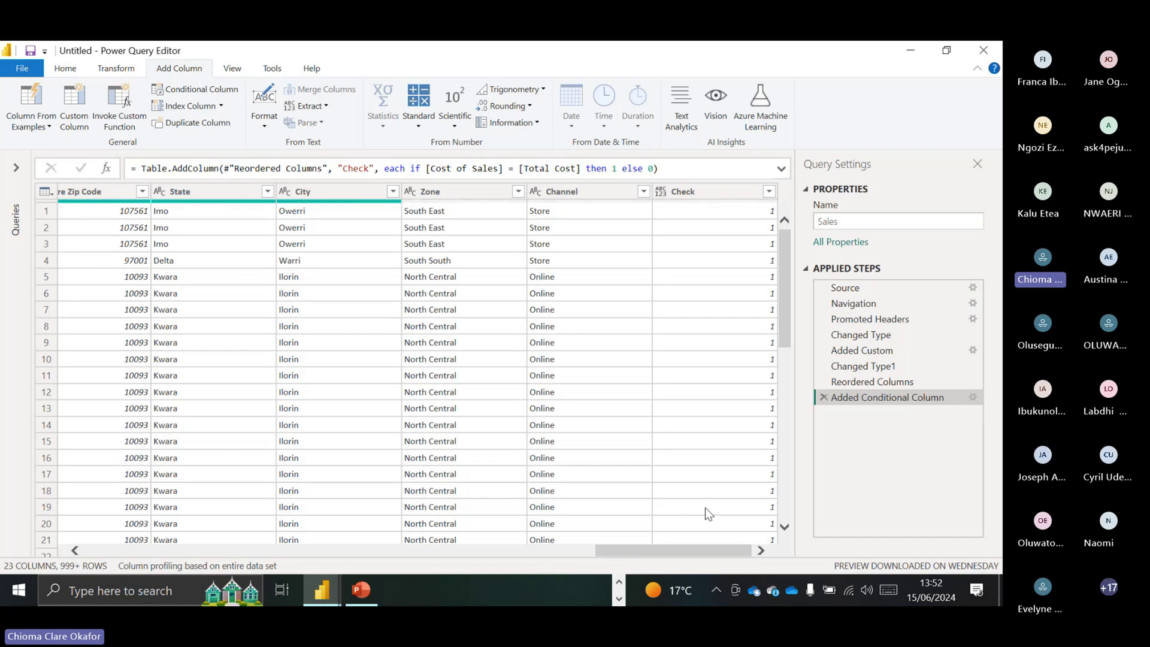
mouse_move(788, 265)
left_mouse_down()
mouse_move(781, 430)
mouse_move(779, 246)
left_mouse_up()
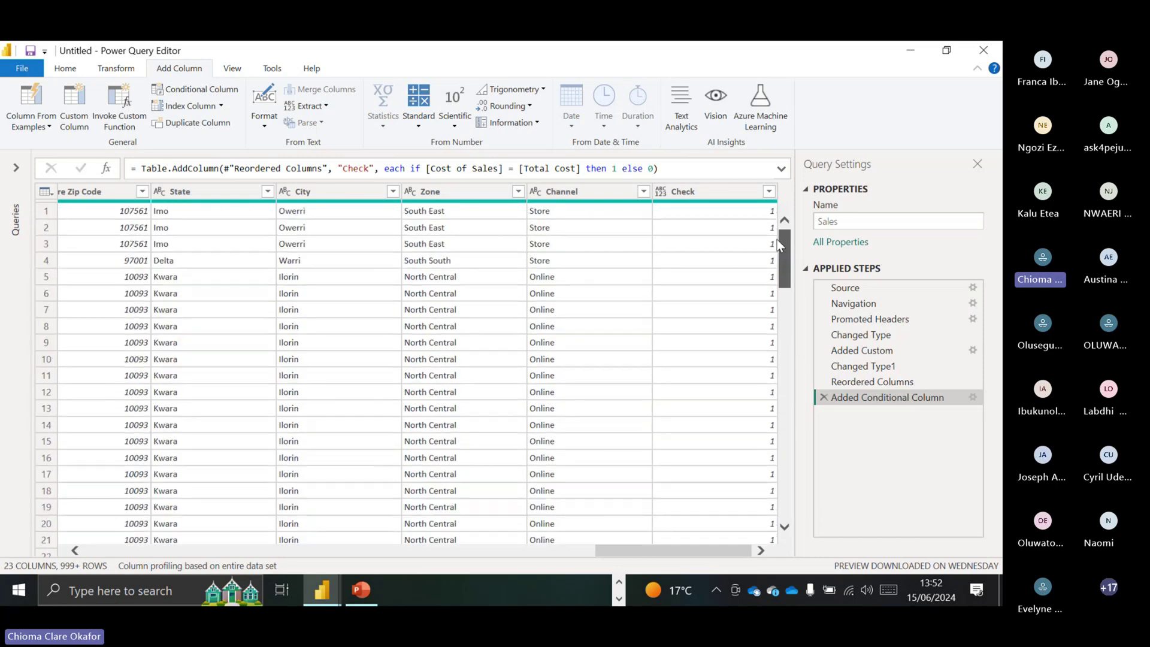
left_click(769, 191)
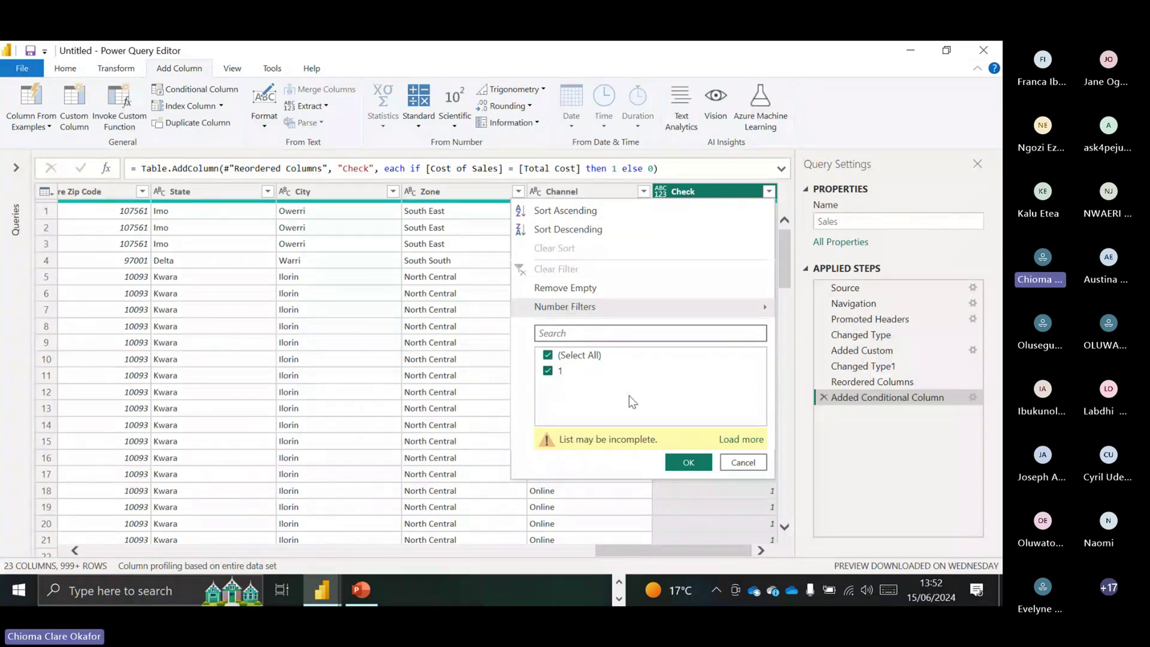
left_click(743, 462)
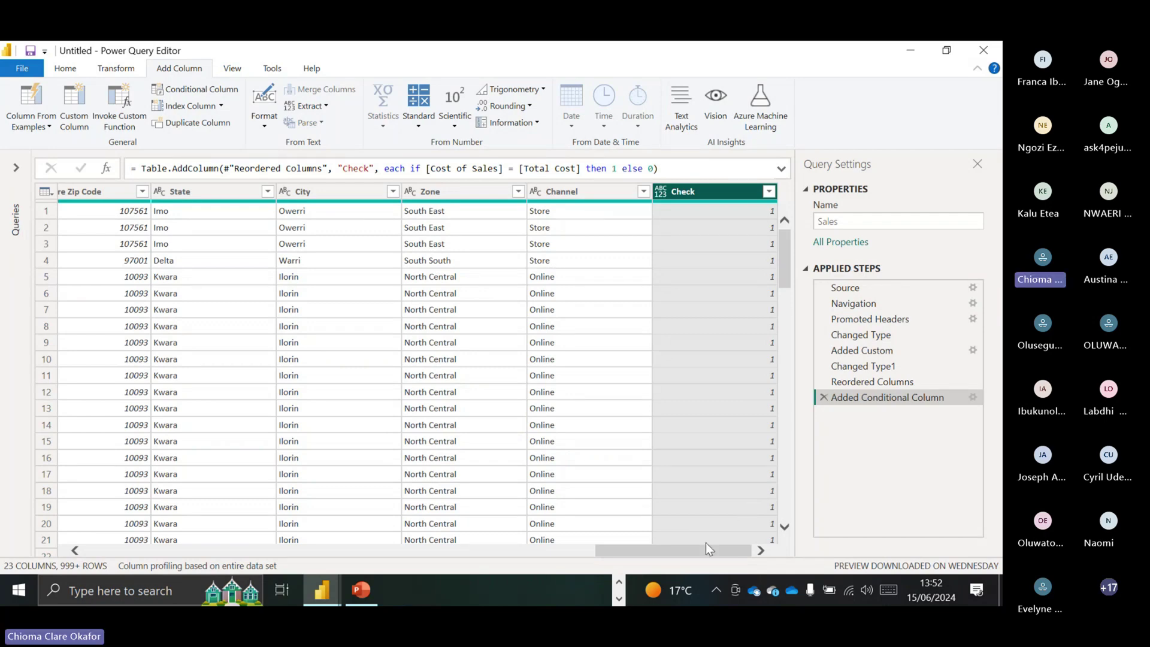
left_click_drag(706, 547, 318, 477)
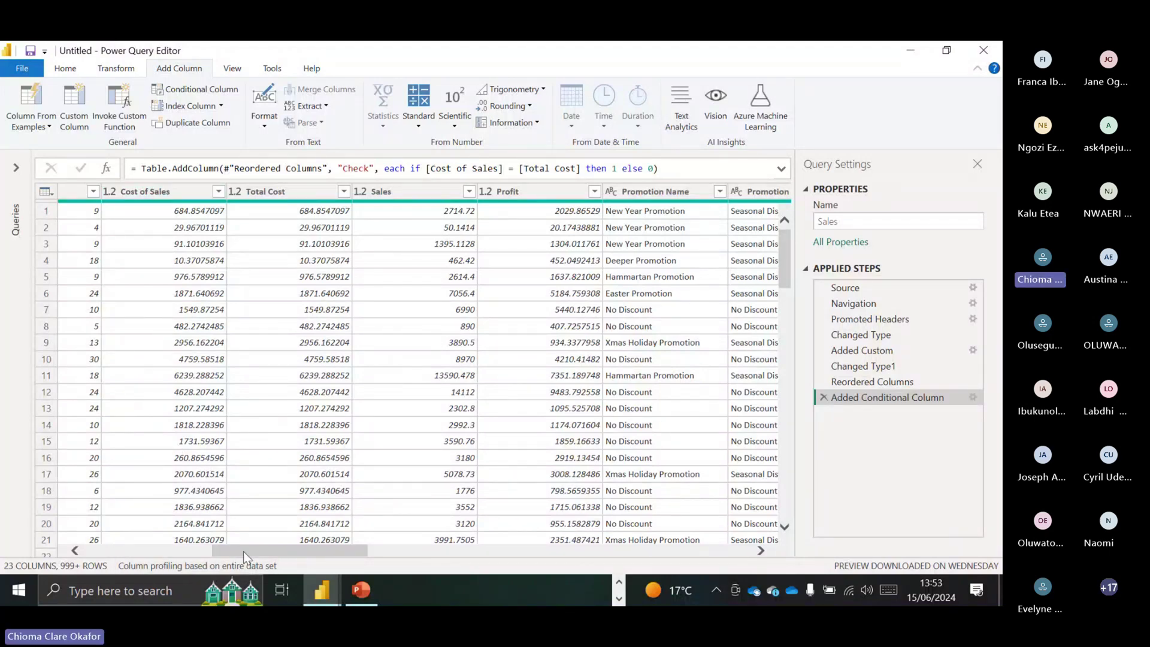
left_click_drag(243, 556, 267, 563)
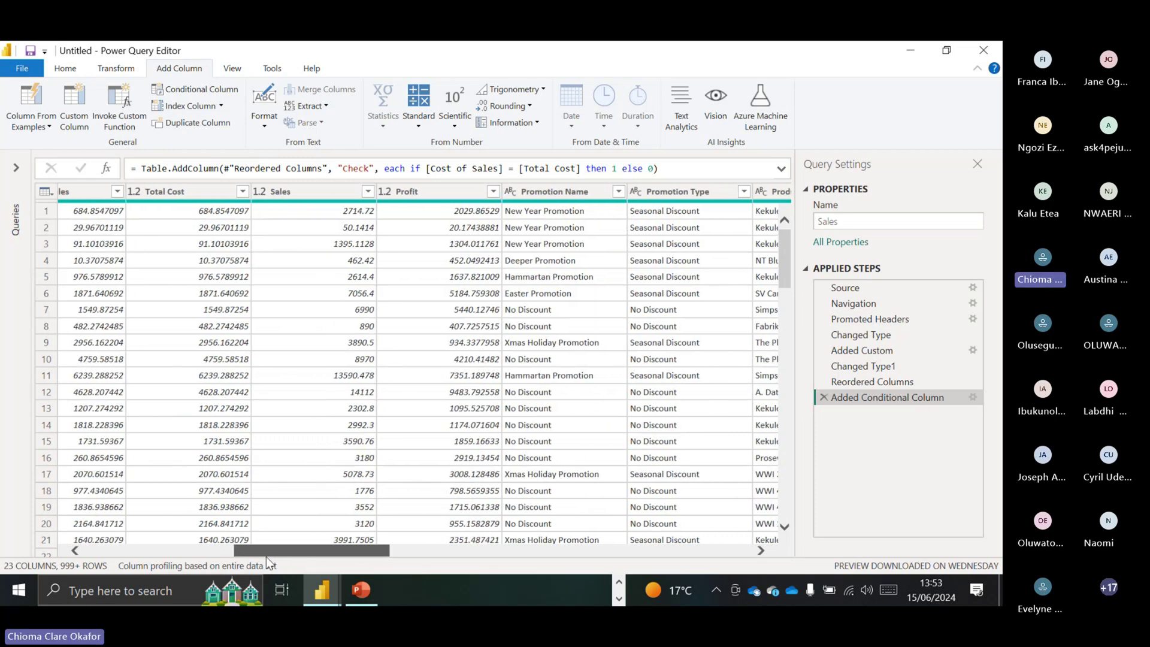
left_click_drag(269, 563, 628, 563)
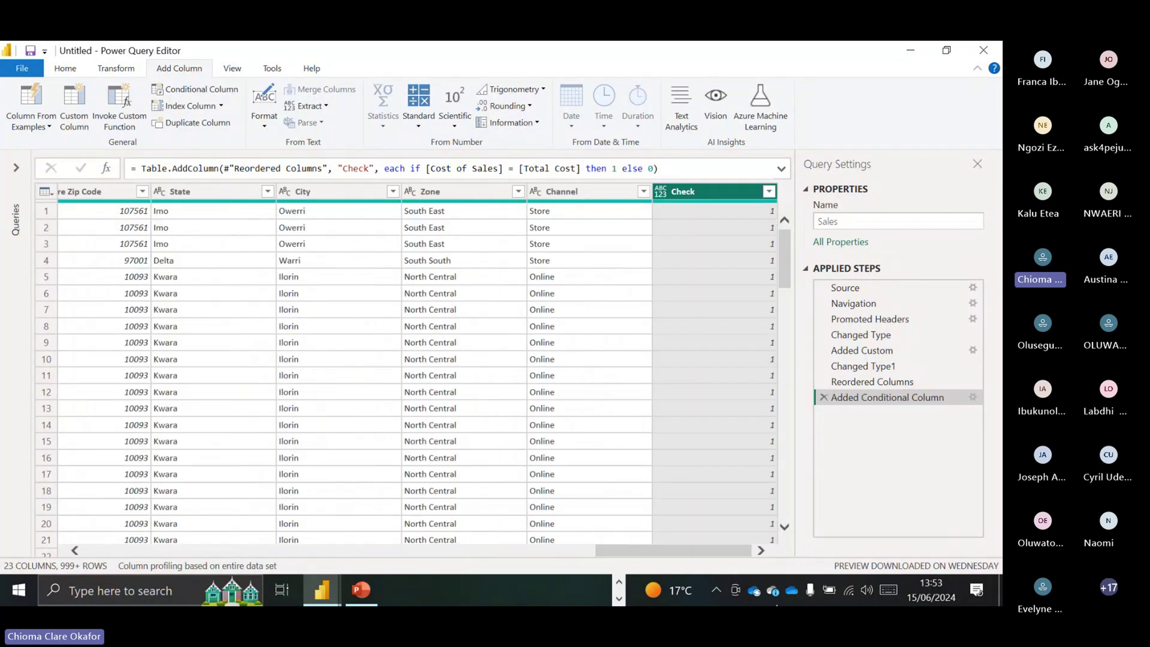
- Remove the Check and Total Cost columns from the Sales query
right_click(739, 193)
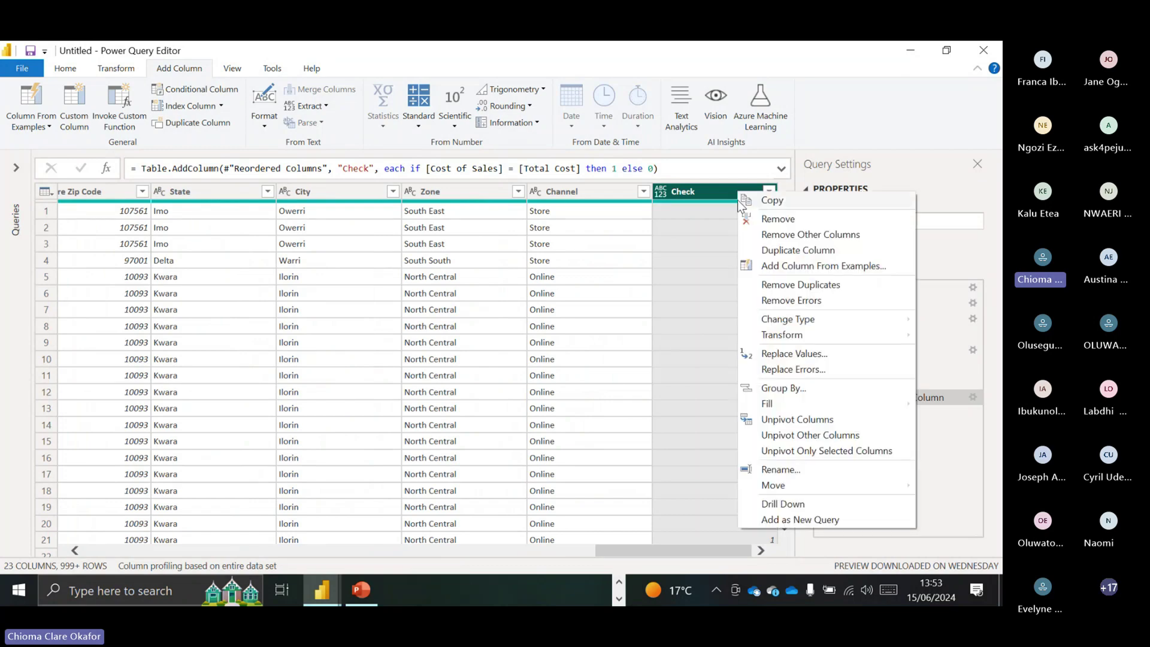
left_click(746, 219)
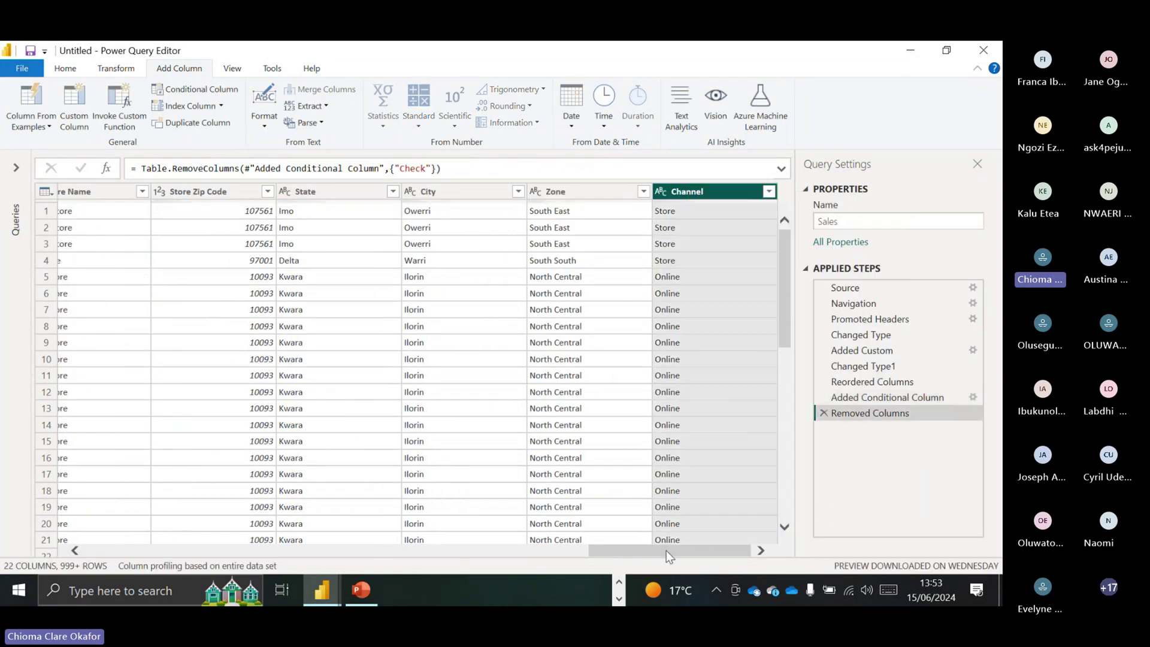
left_click_drag(668, 554, 291, 552)
left_click(305, 194)
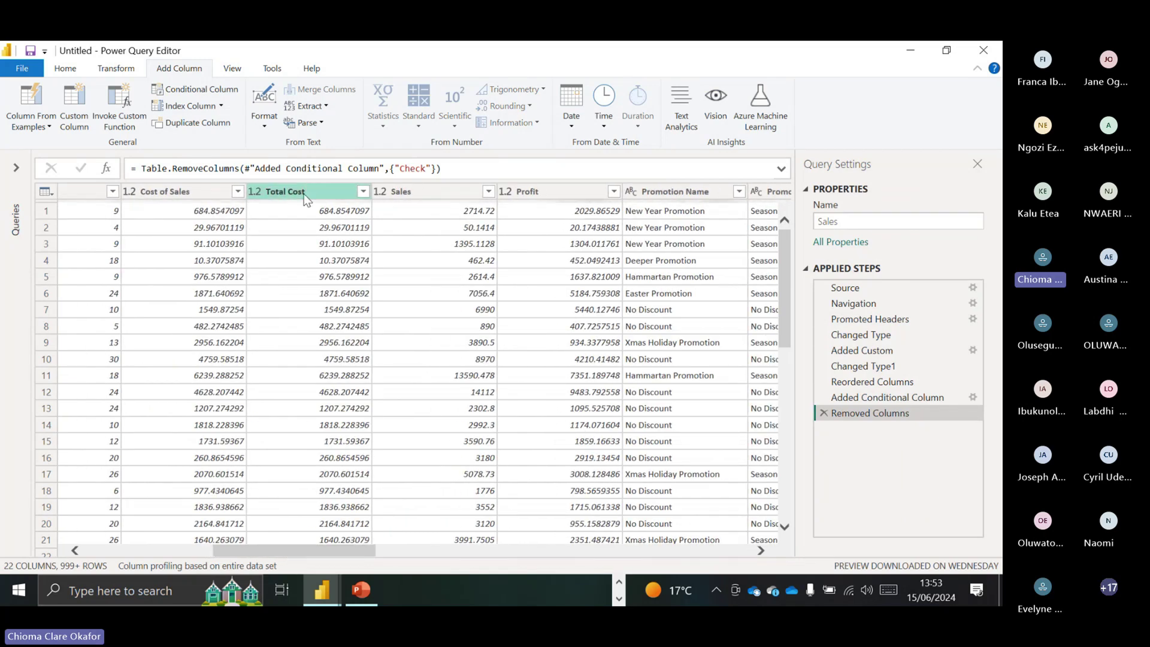
right_click(305, 197)
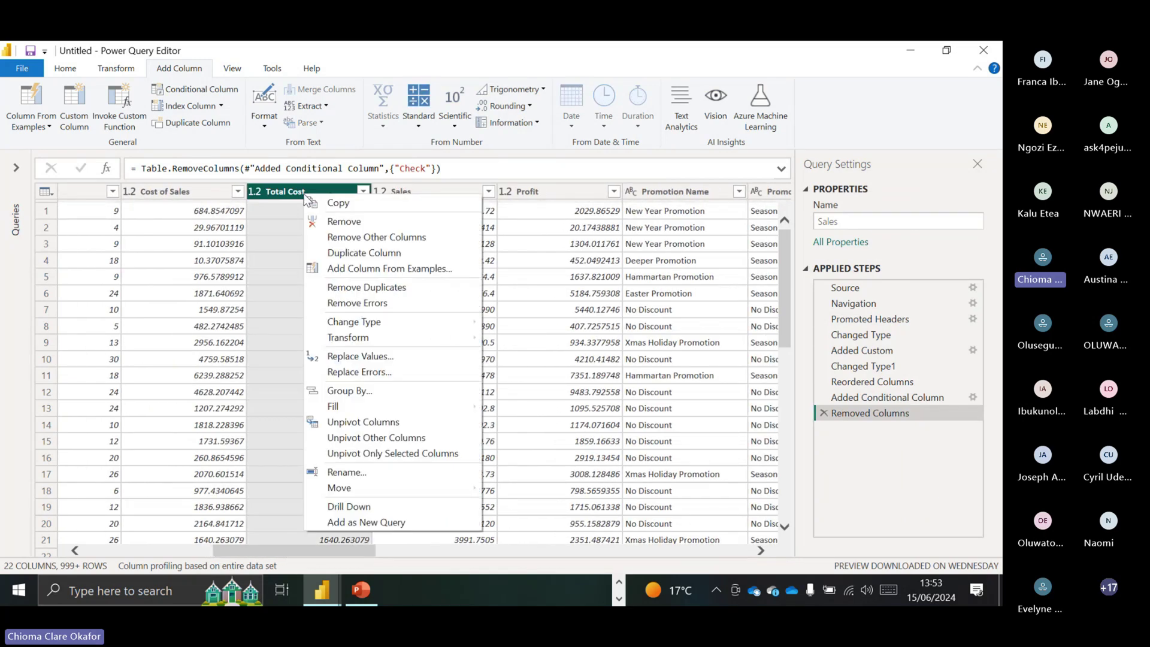
left_click(340, 224)
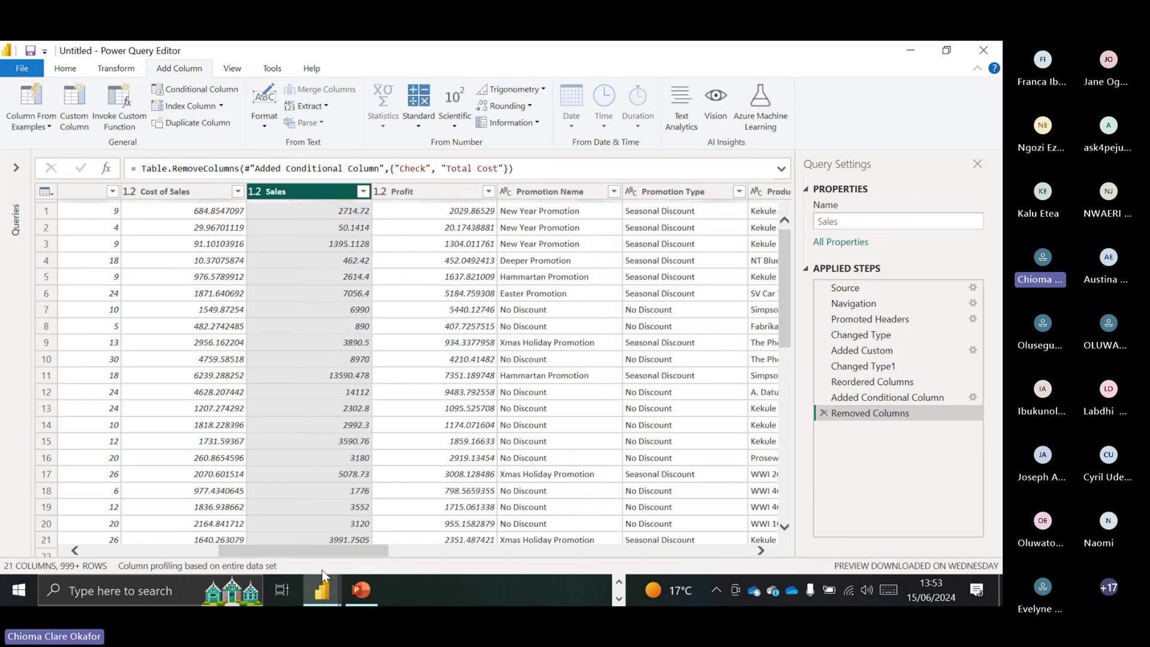
- Turn on column quality in the Sales data preview and check the Price, Order Qty and Cost of Sales columns
left_click_drag(325, 552, 287, 537)
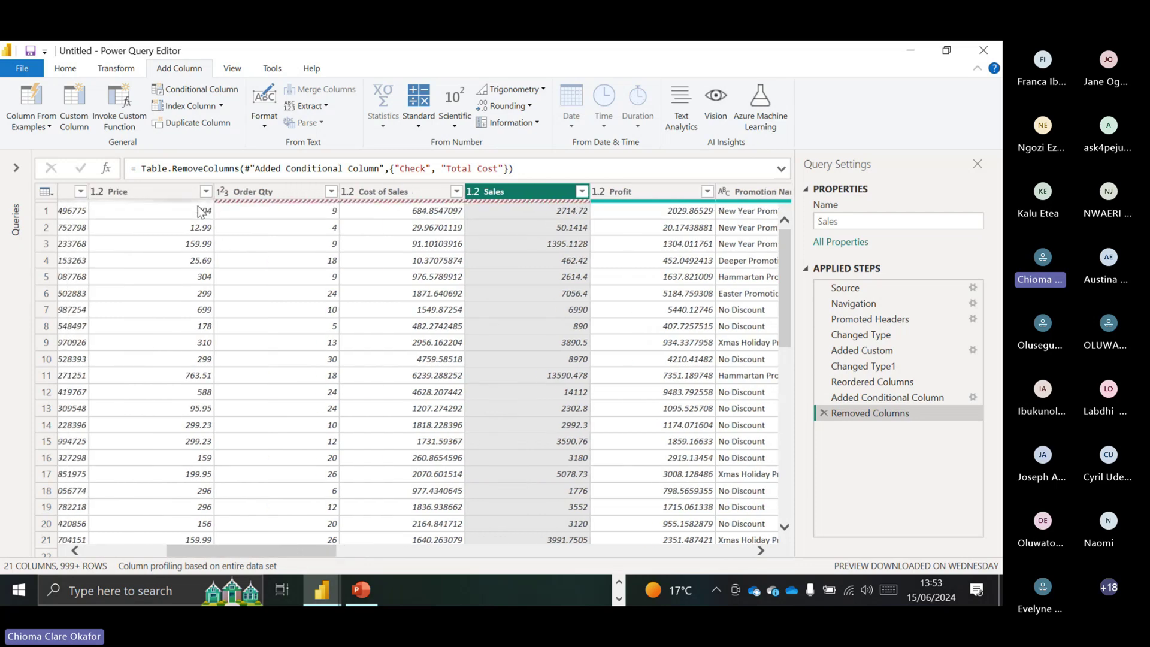
left_click(313, 208)
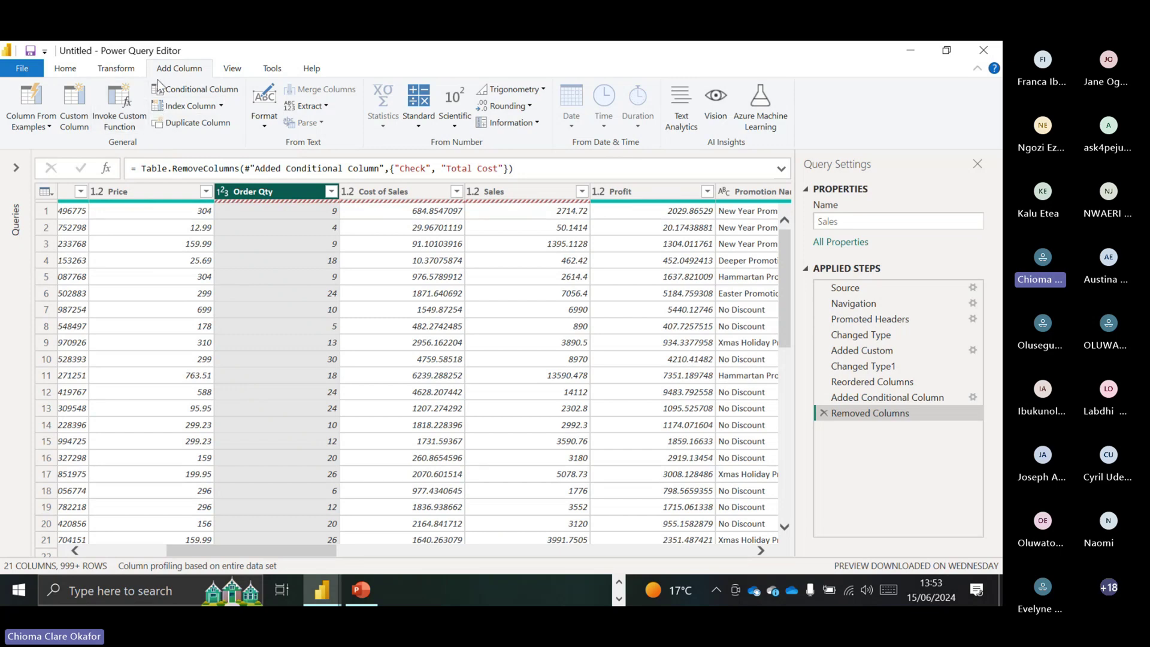
left_click(232, 71)
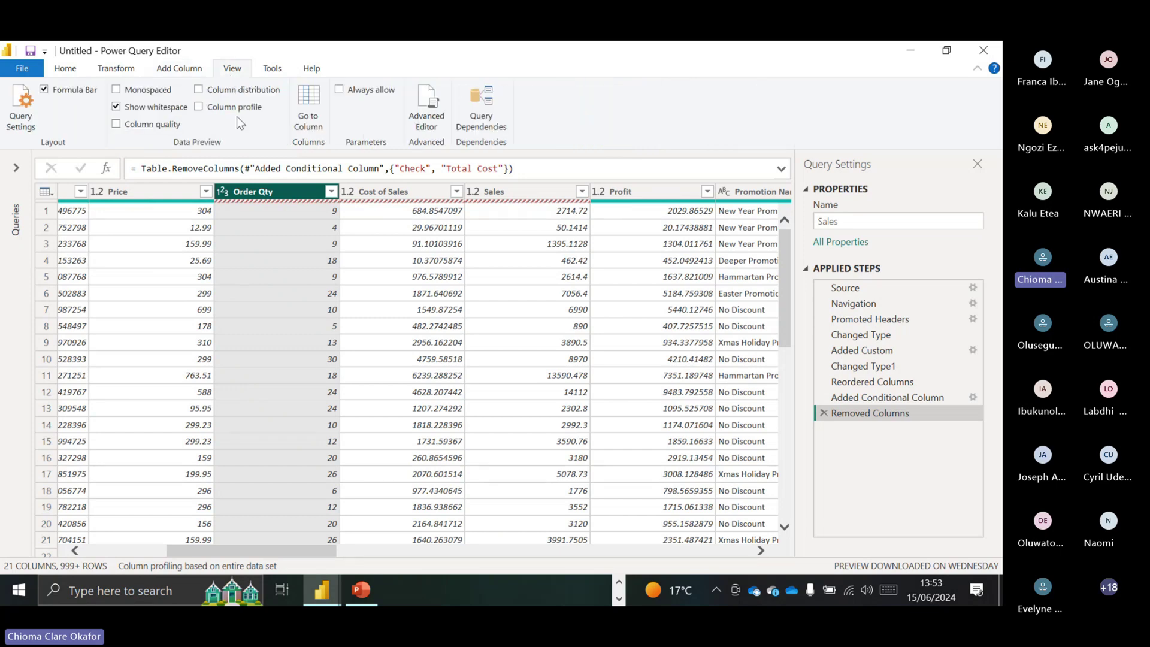
left_click(199, 107)
left_click(199, 108)
left_click(117, 124)
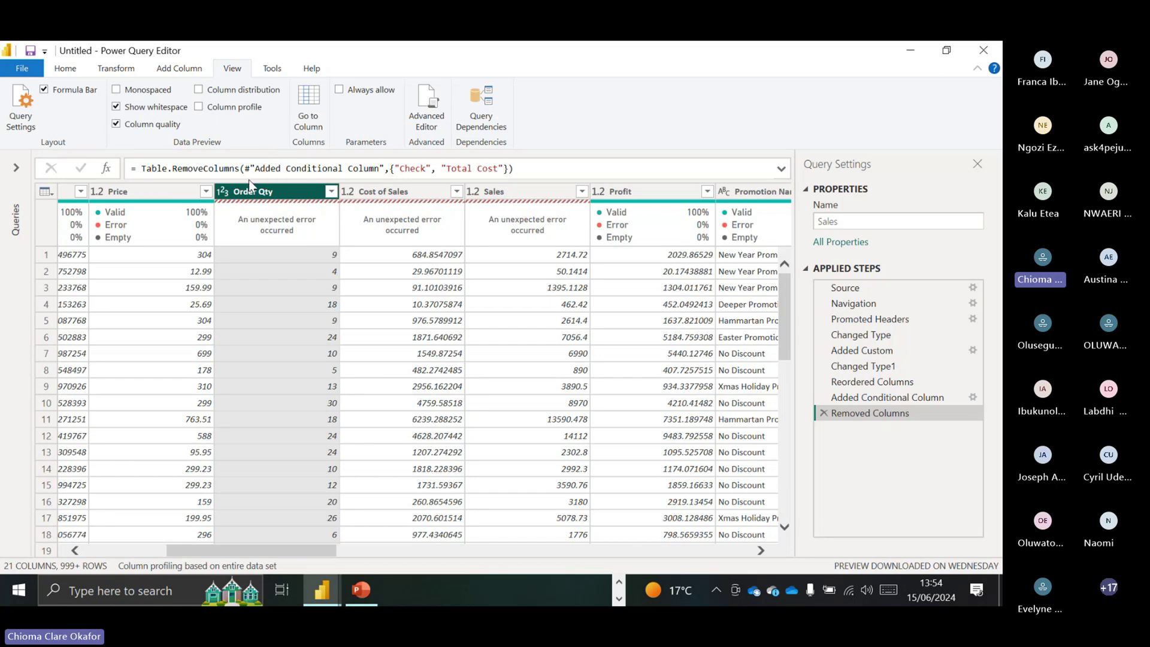
key("Left")
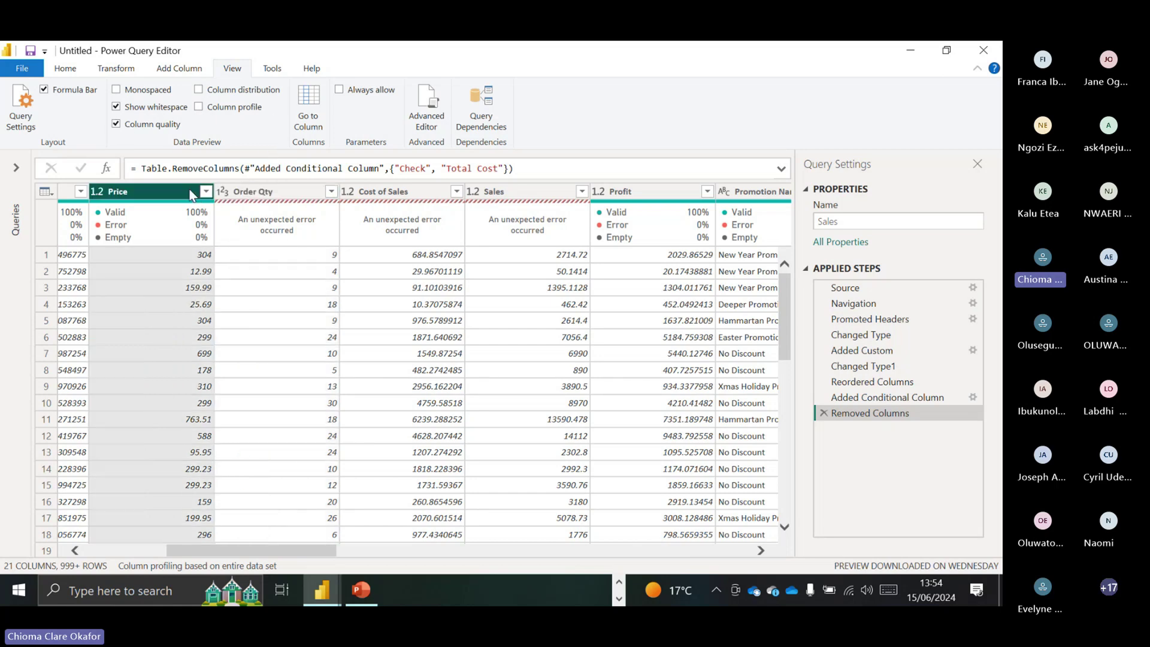
left_click(251, 195)
left_click(389, 193)
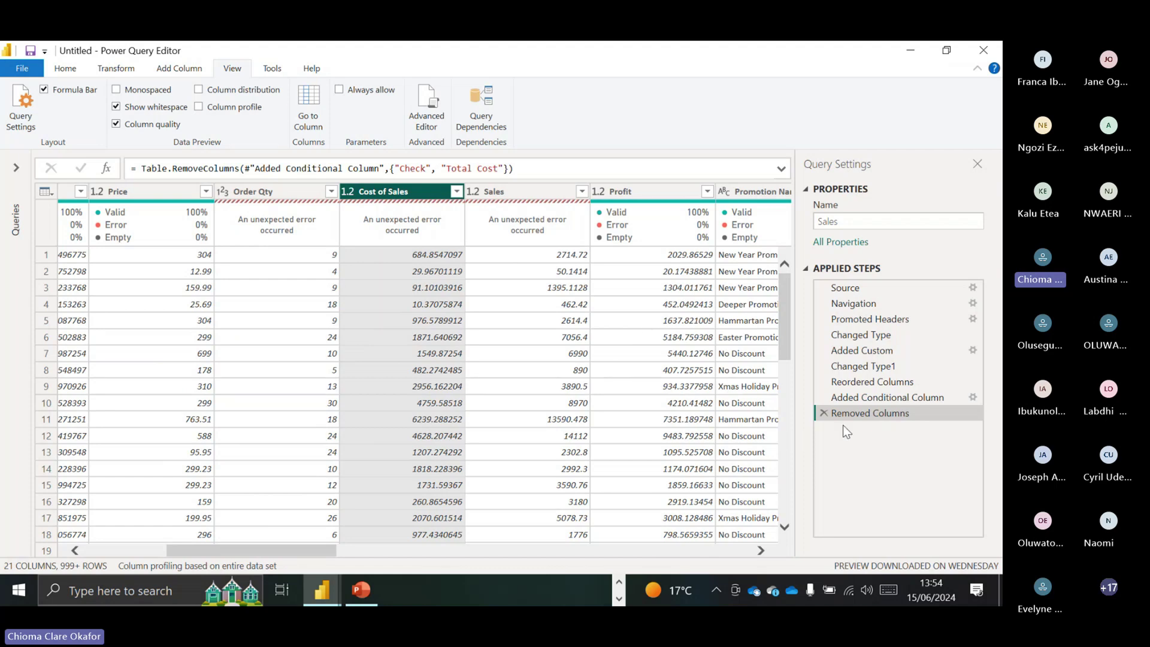
- Delete the Removed Columns applied step, and remove the Total Cost and Check columns one at a time
left_click(824, 413)
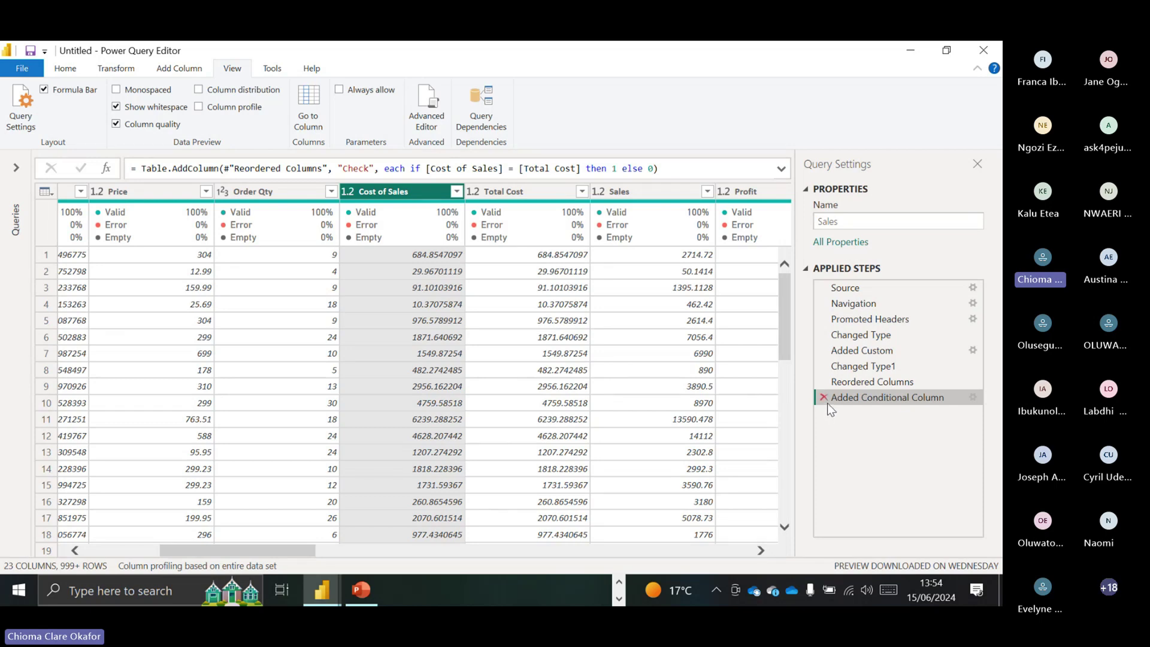
left_click(501, 195)
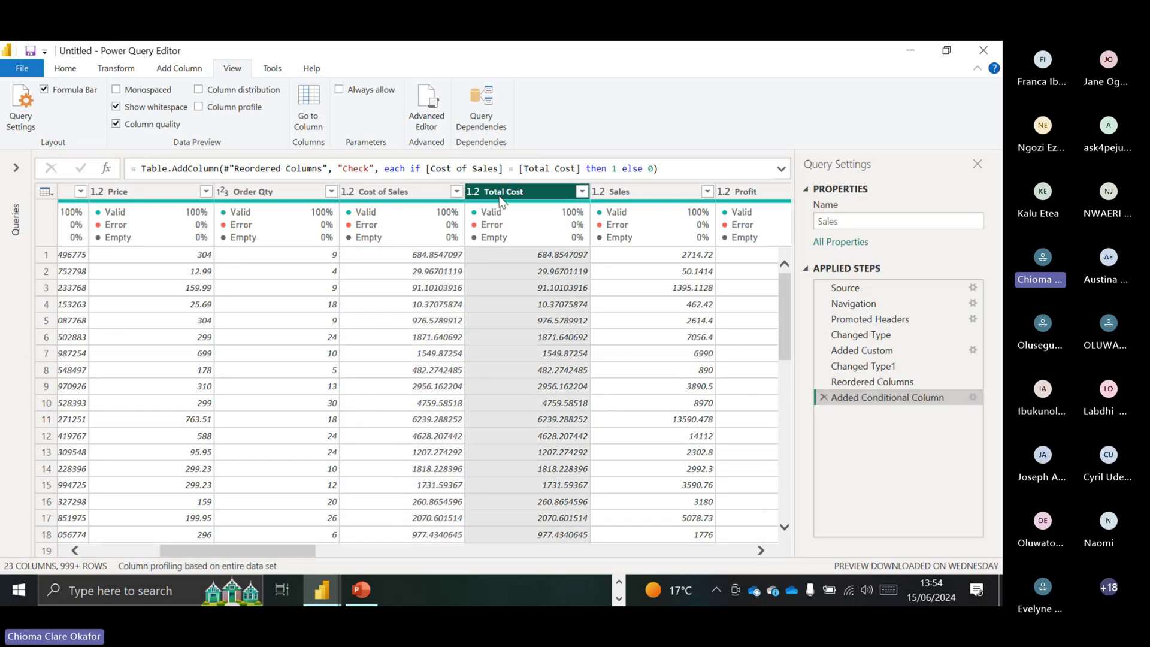
right_click(501, 198)
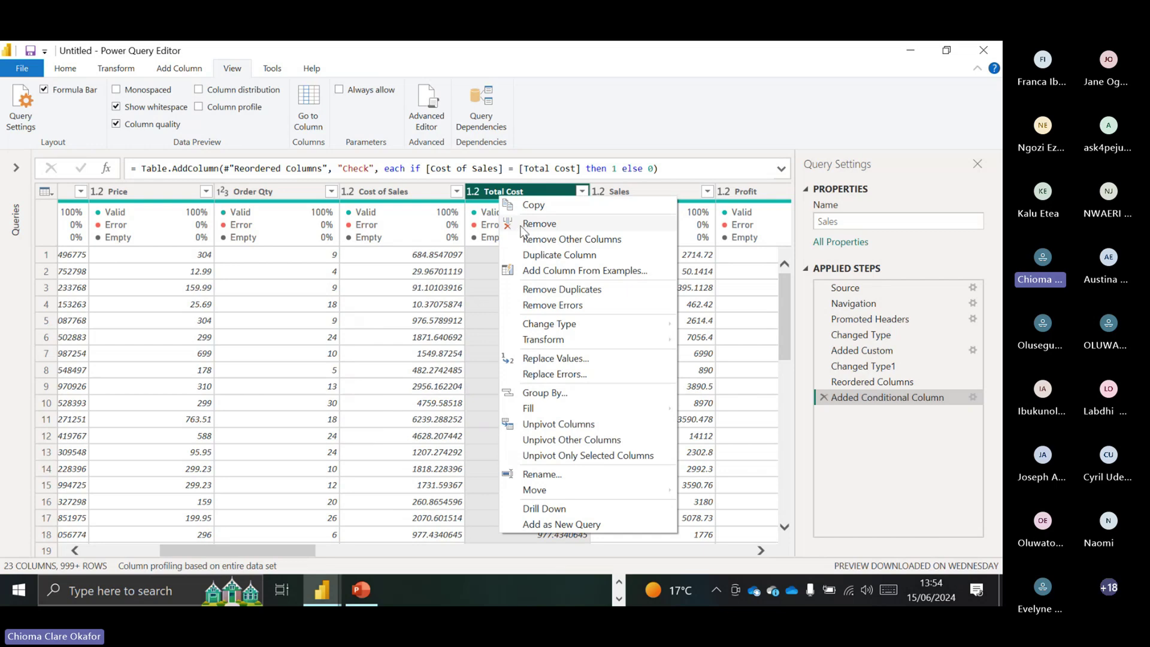
left_click(522, 225)
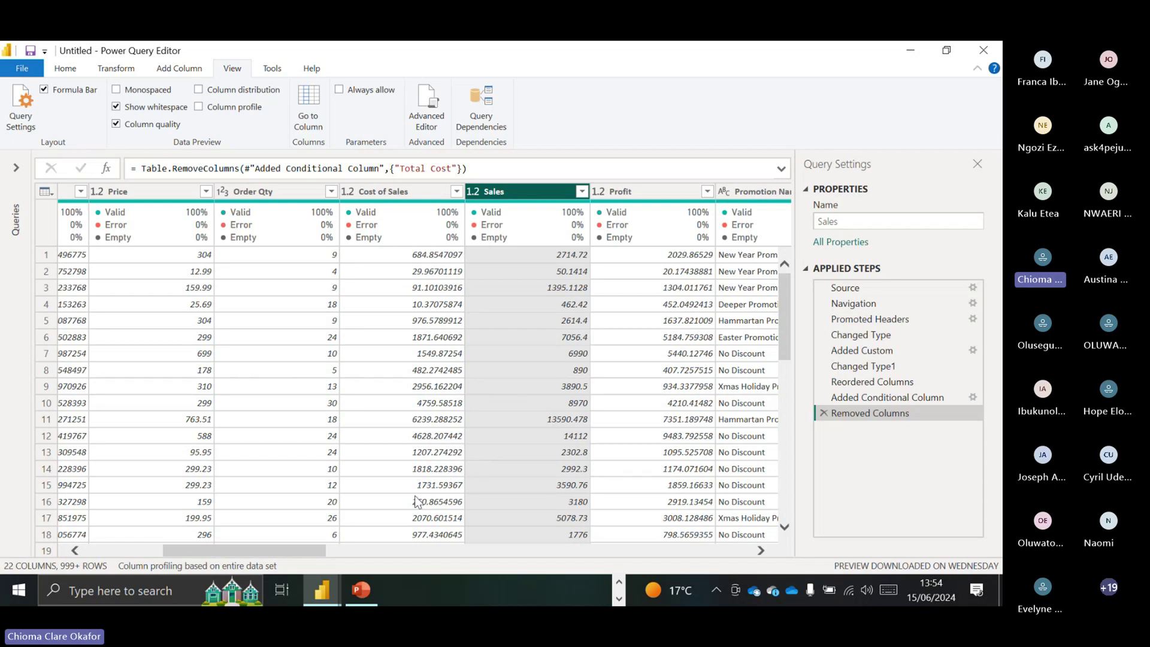
left_click_drag(286, 545, 739, 574)
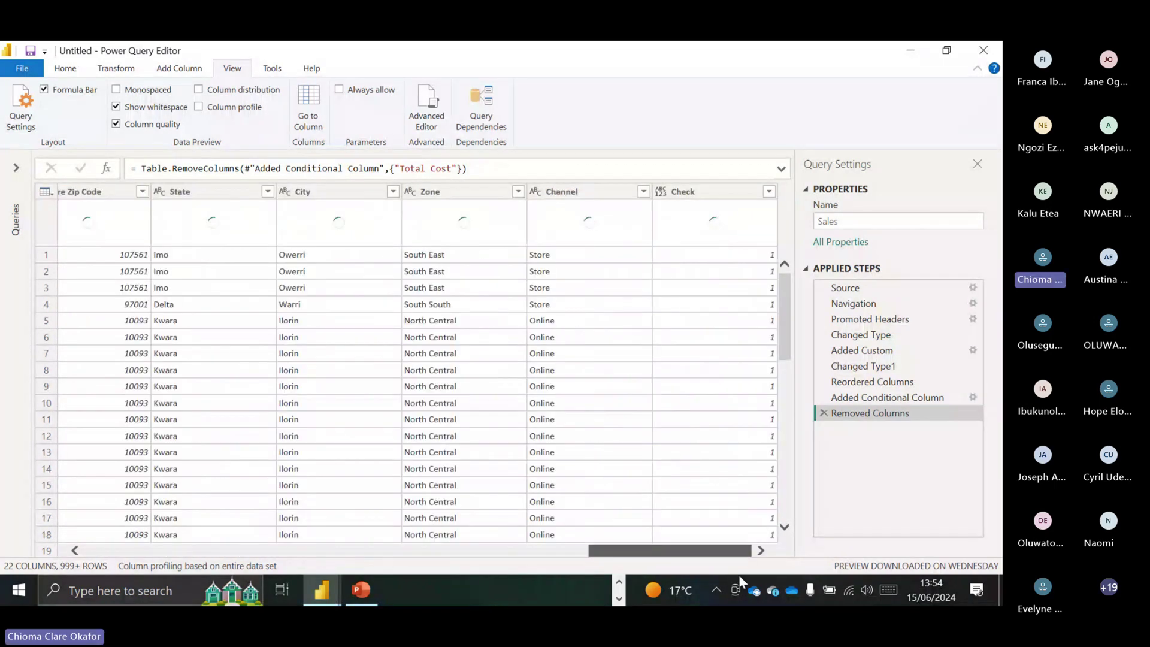
right_click(690, 197)
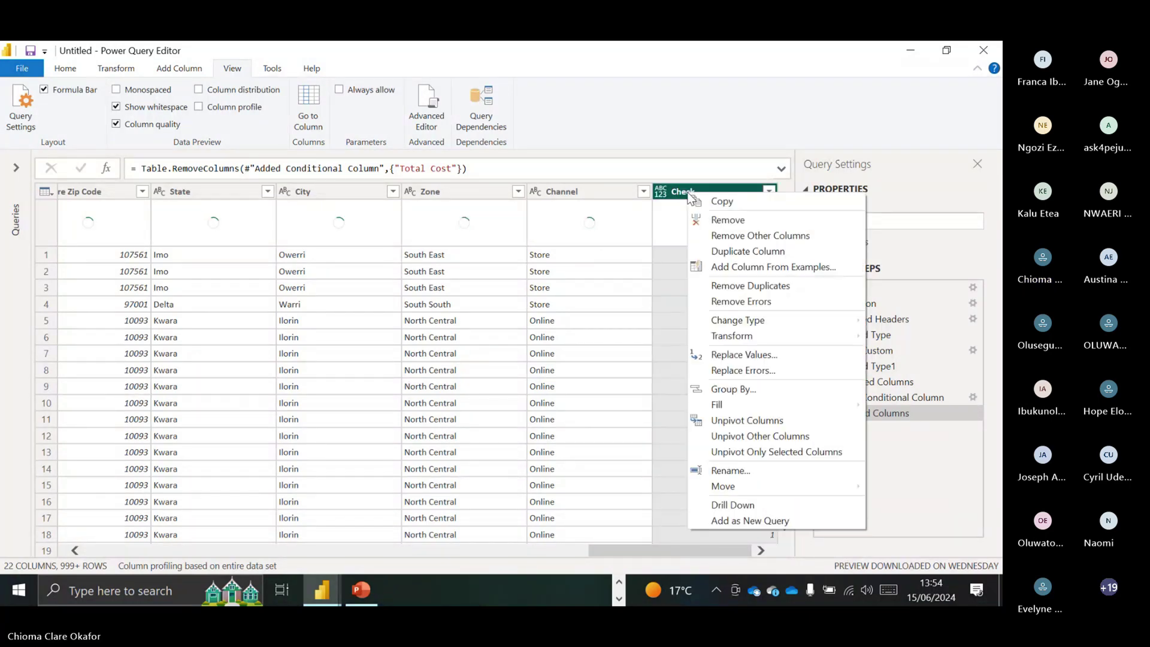
left_click(729, 219)
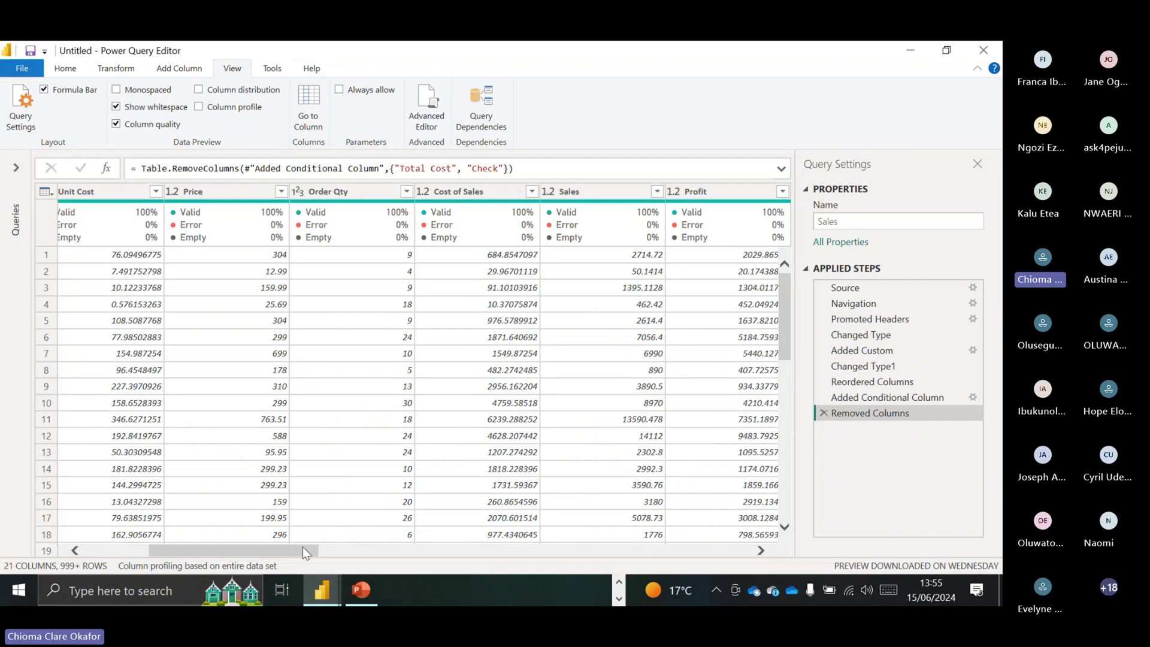
- Examine the column quality figures and values across the Sales query, from Order ID through to the promotion and product columns
left_click_drag(302, 551, 330, 552)
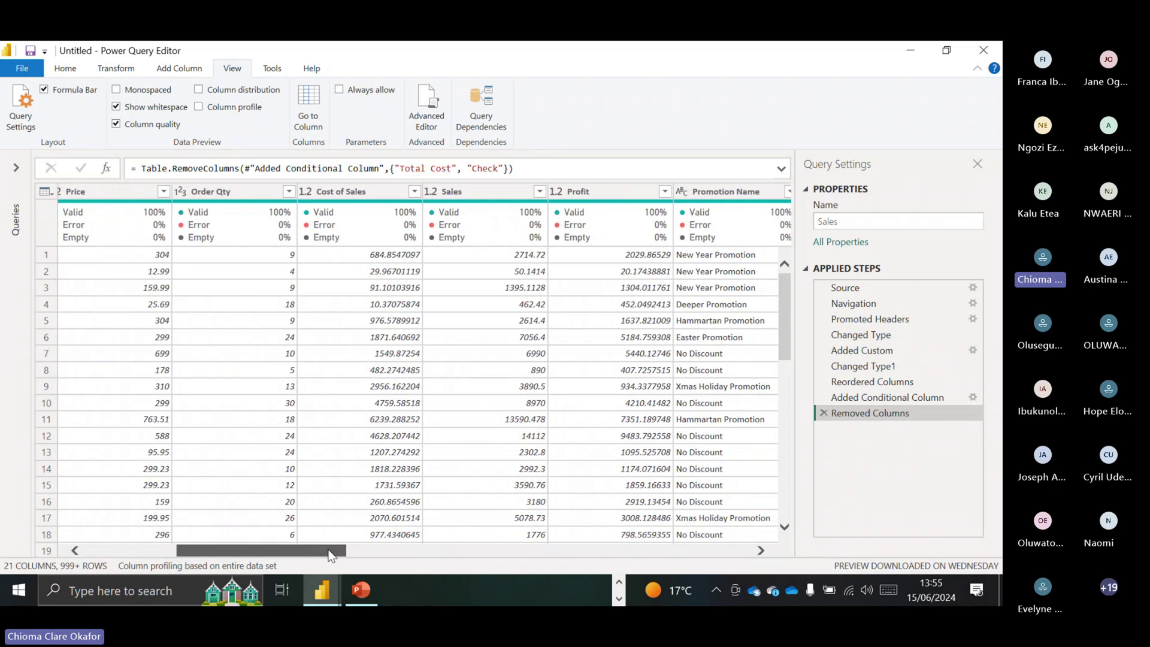
left_click_drag(330, 552, 331, 551)
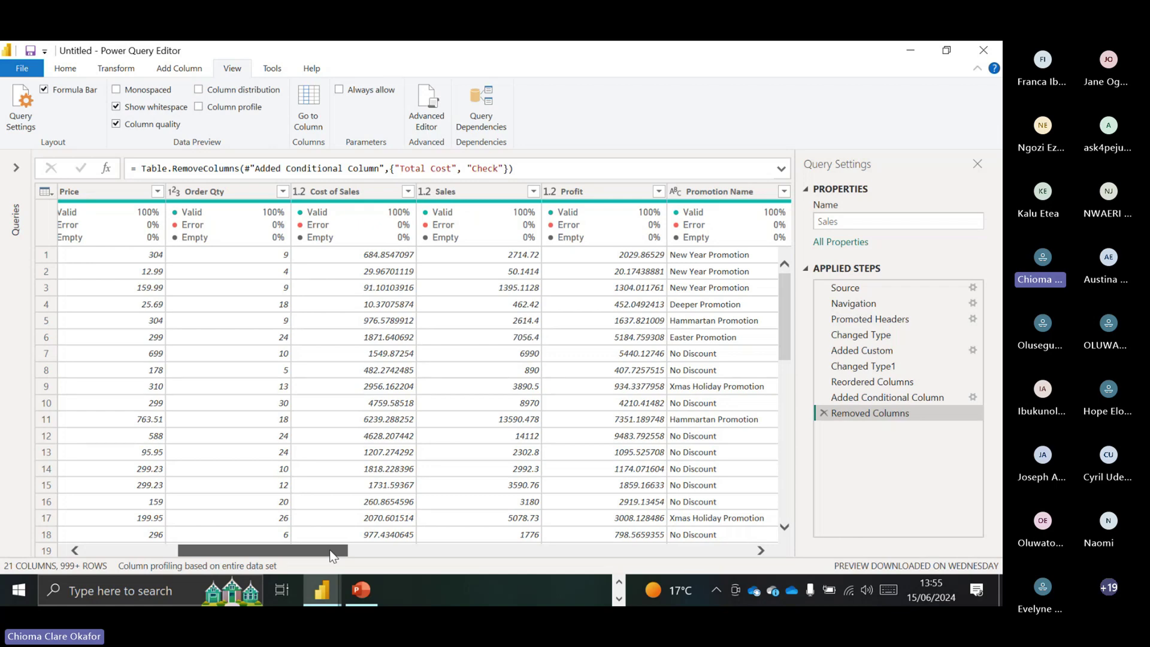
left_click_drag(330, 551, 368, 551)
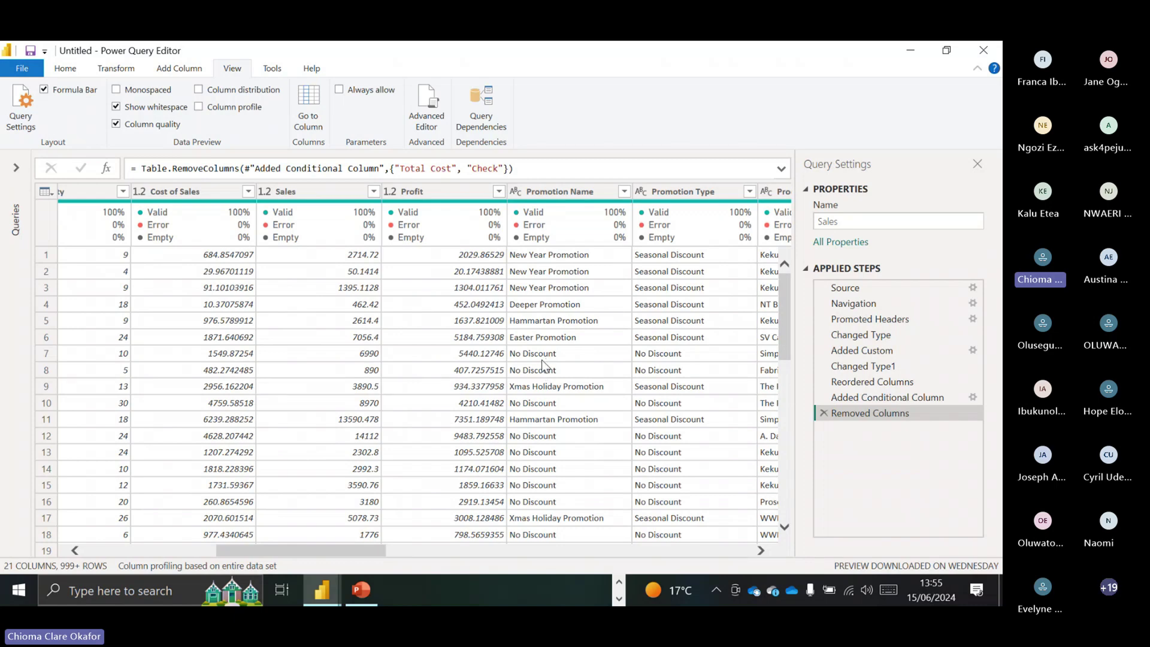
left_click_drag(337, 553, 304, 553)
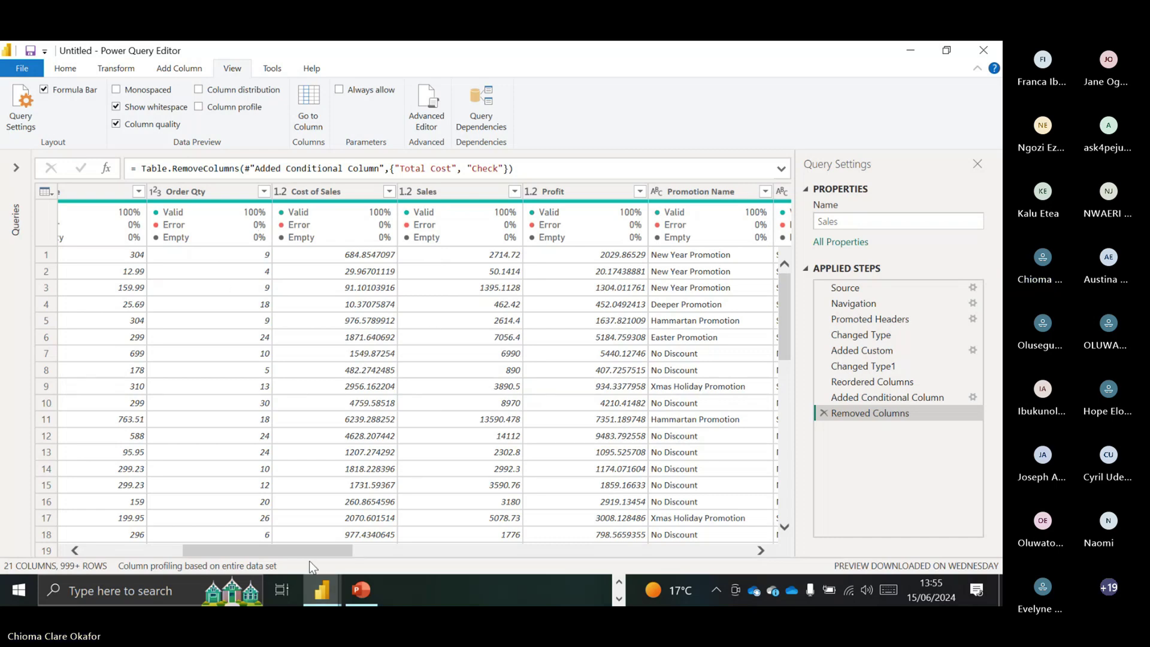
scroll(215, 288, "left", 3)
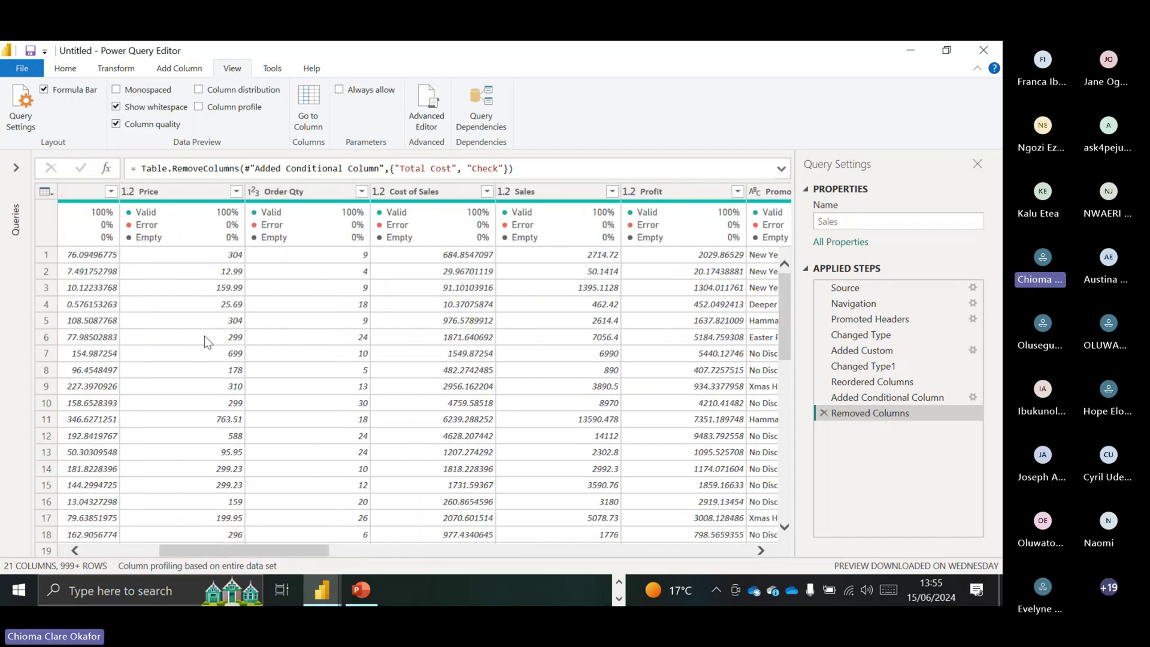
left_click_drag(259, 548, 253, 547)
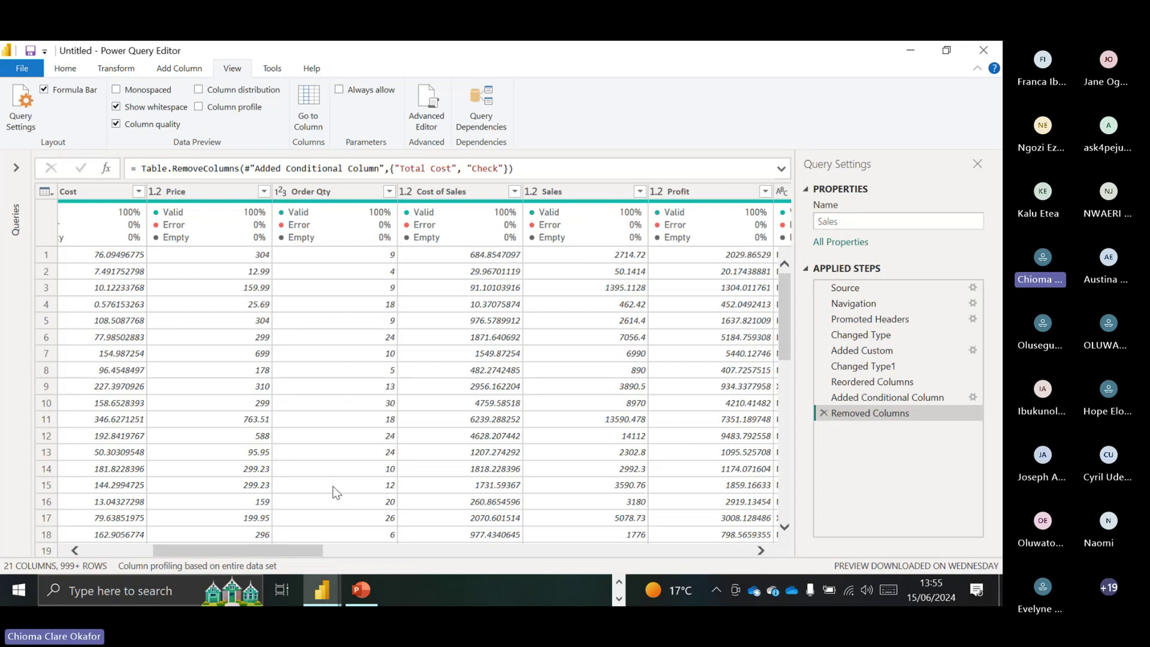
left_click_drag(285, 549, 336, 557)
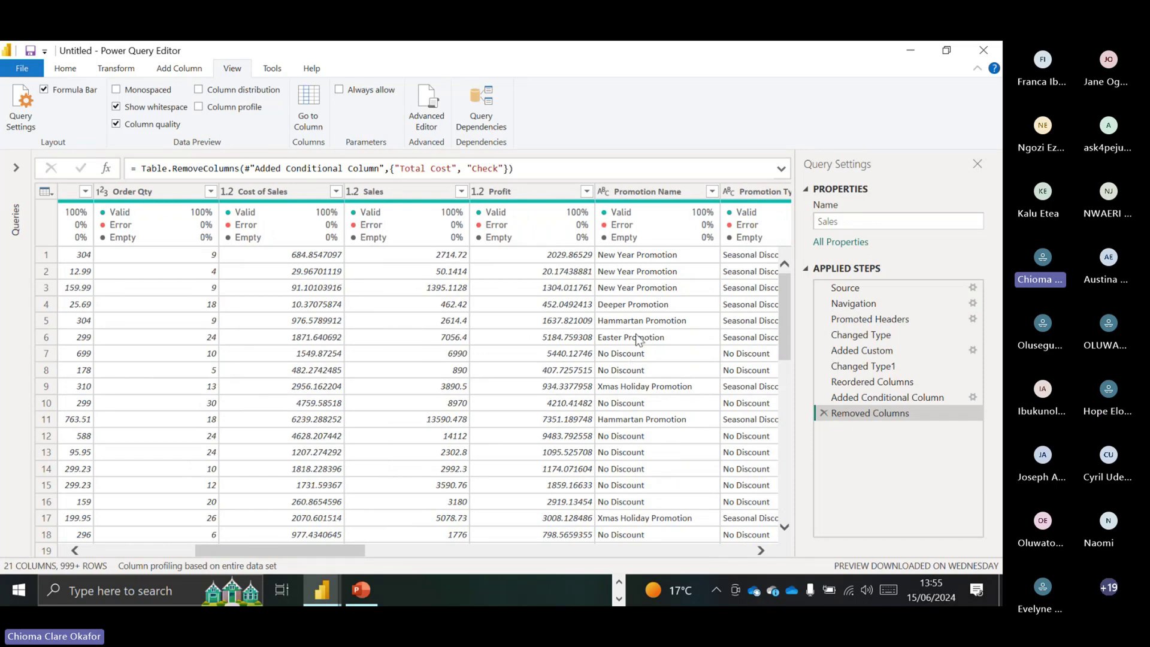
left_click_drag(341, 549, 381, 563)
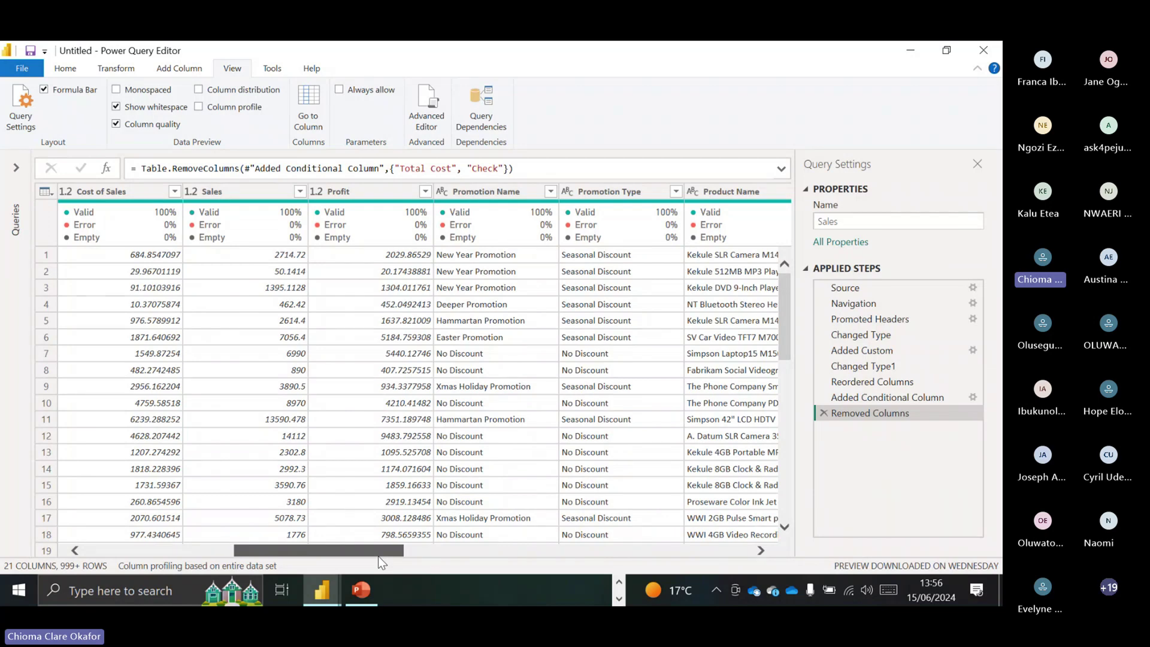
scroll(379, 556, "left", 2)
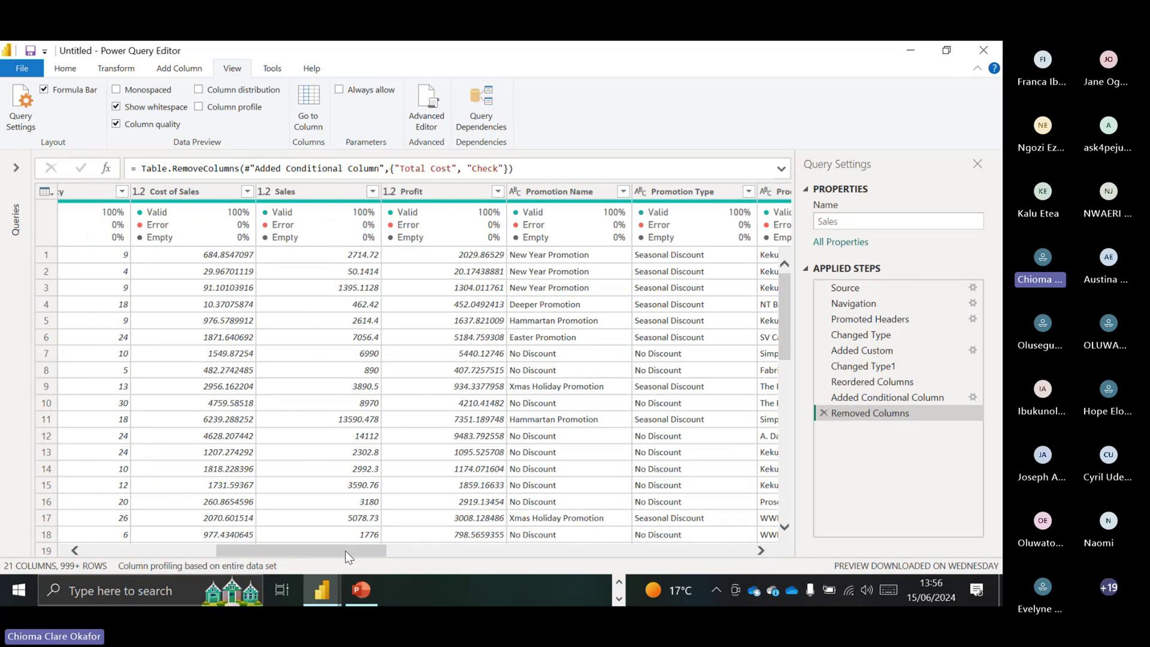
left_click_drag(345, 551, 187, 549)
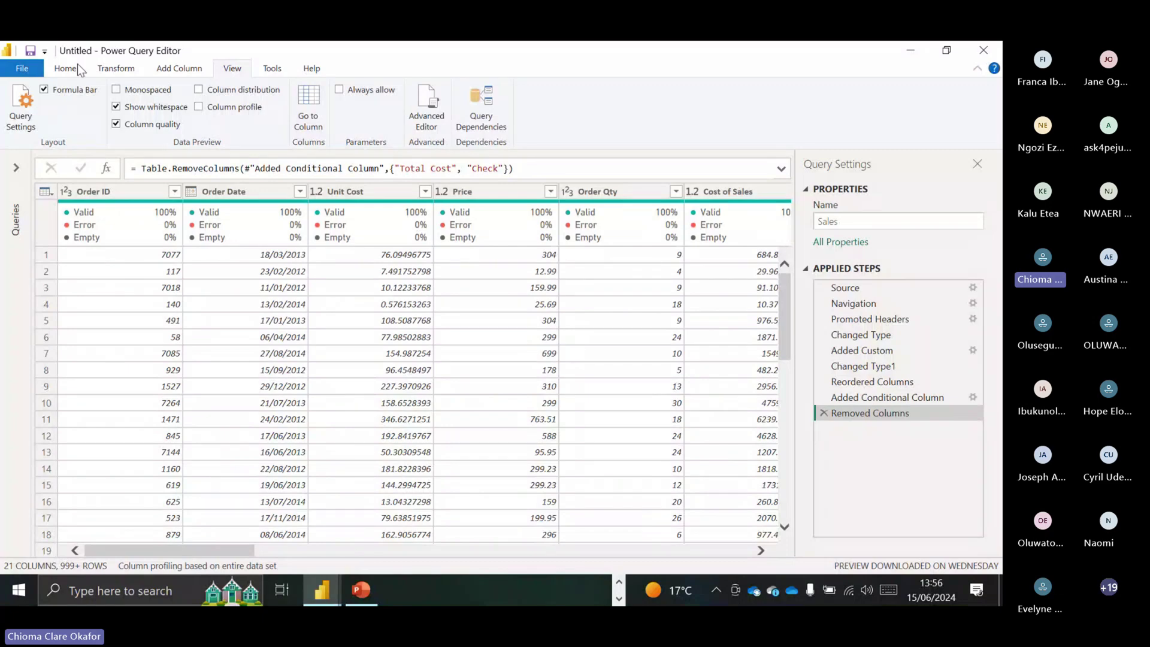
left_click(51, 70)
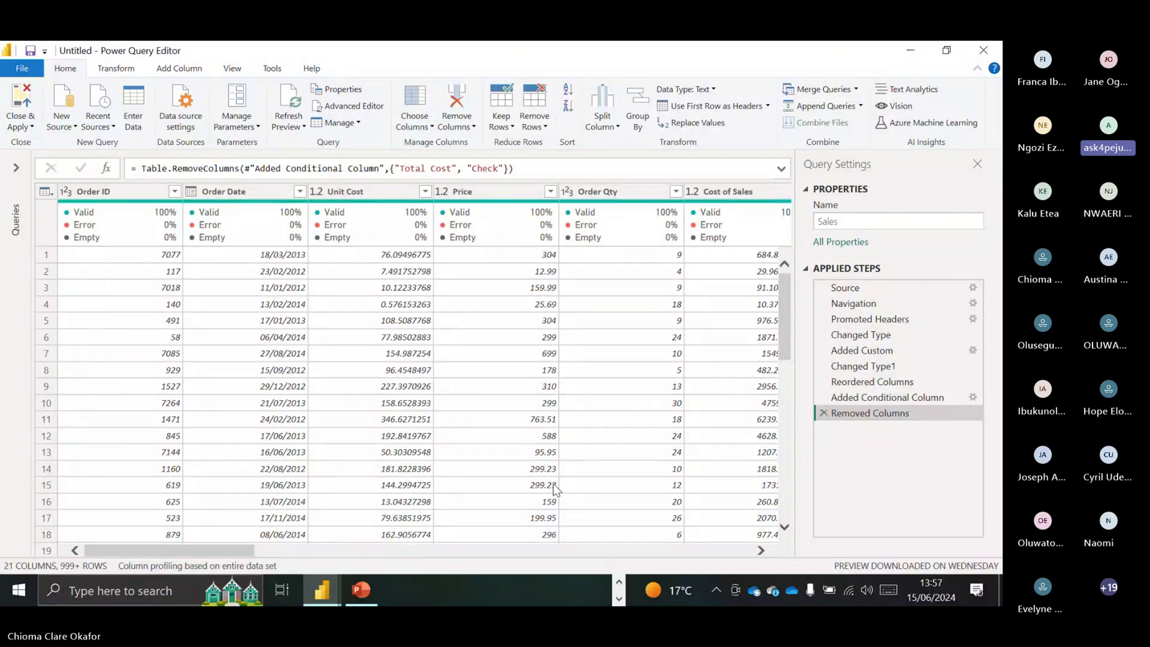
left_click(16, 167)
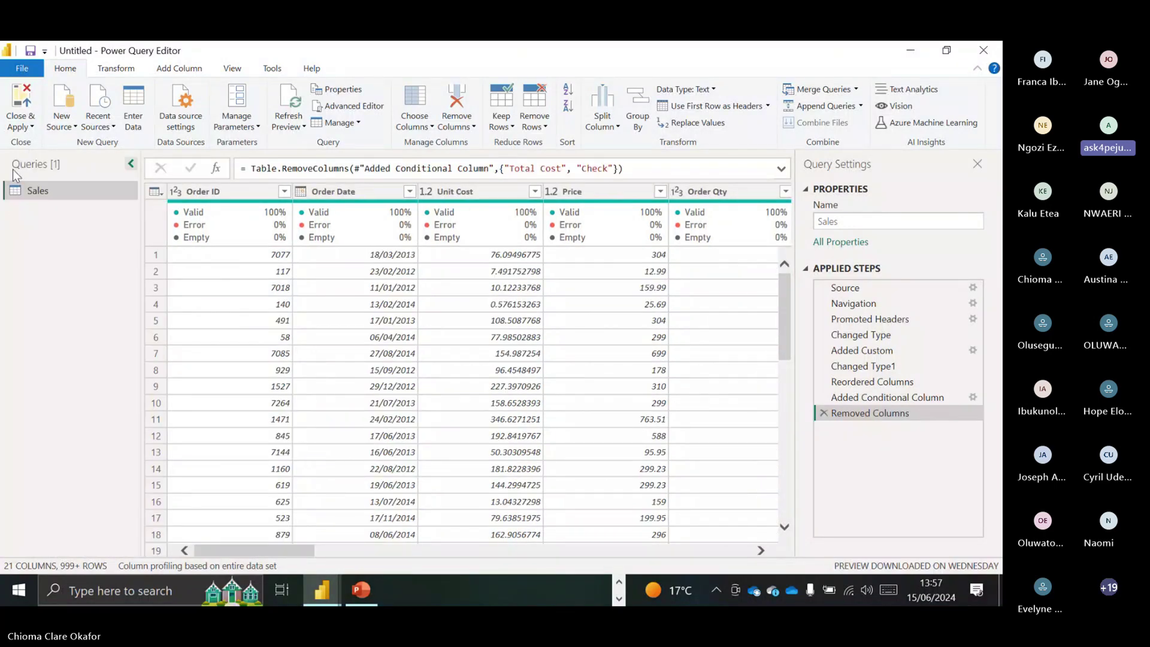
left_click(131, 165)
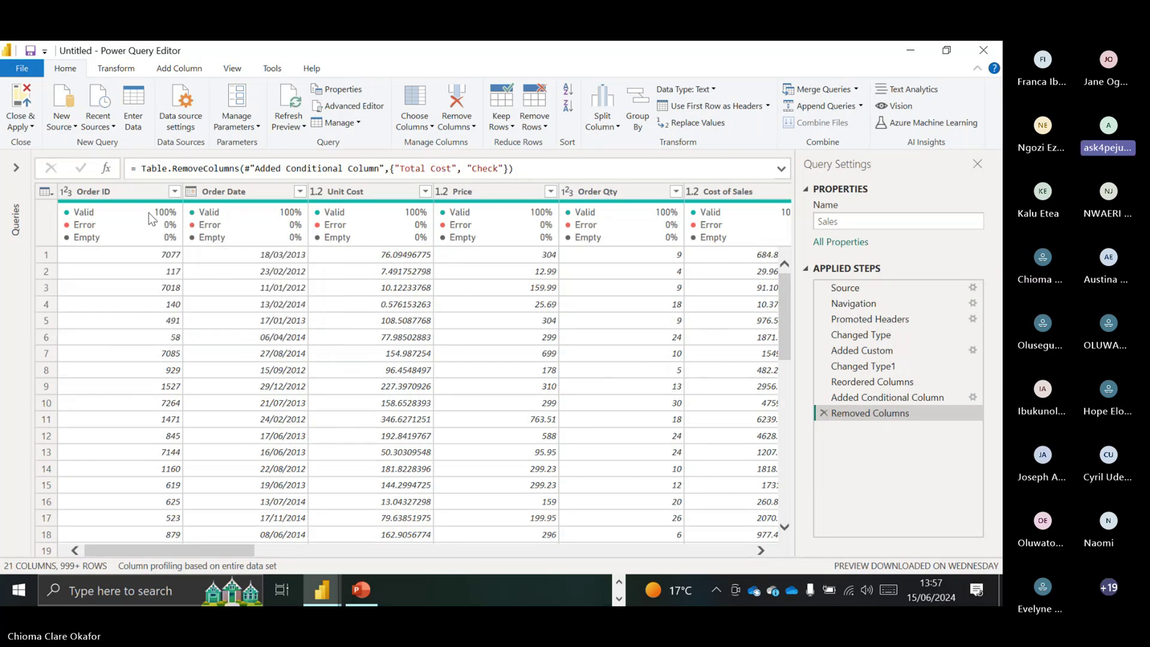
- Turn off the column quality details in the data preview
mouse_move(150, 224)
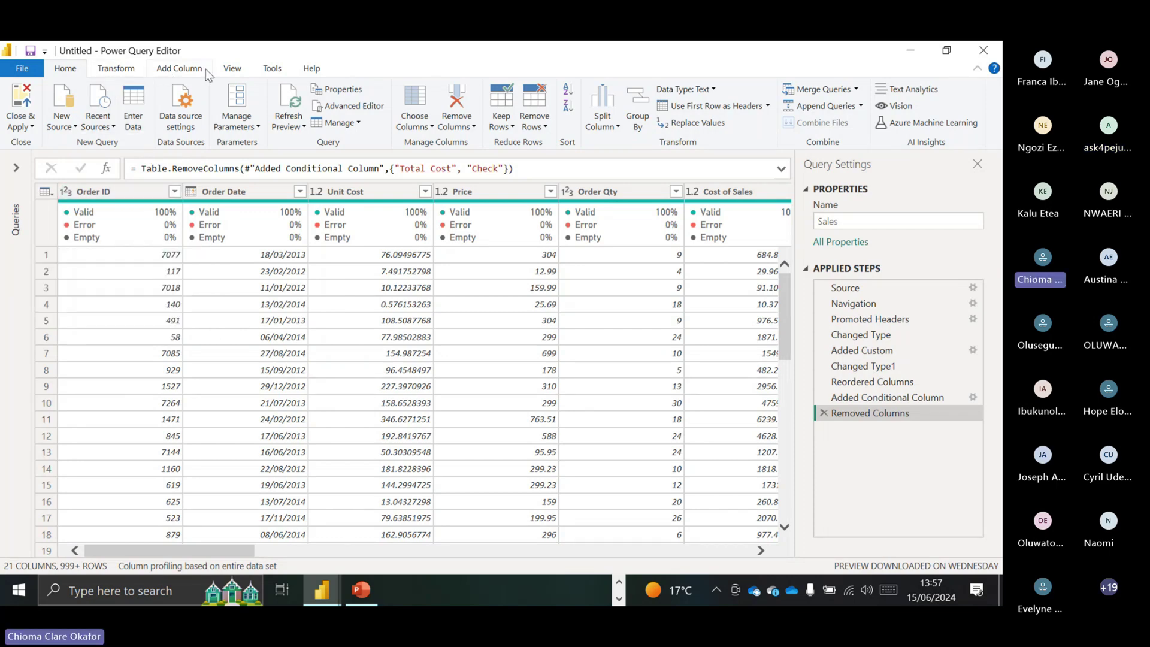
left_click(230, 69)
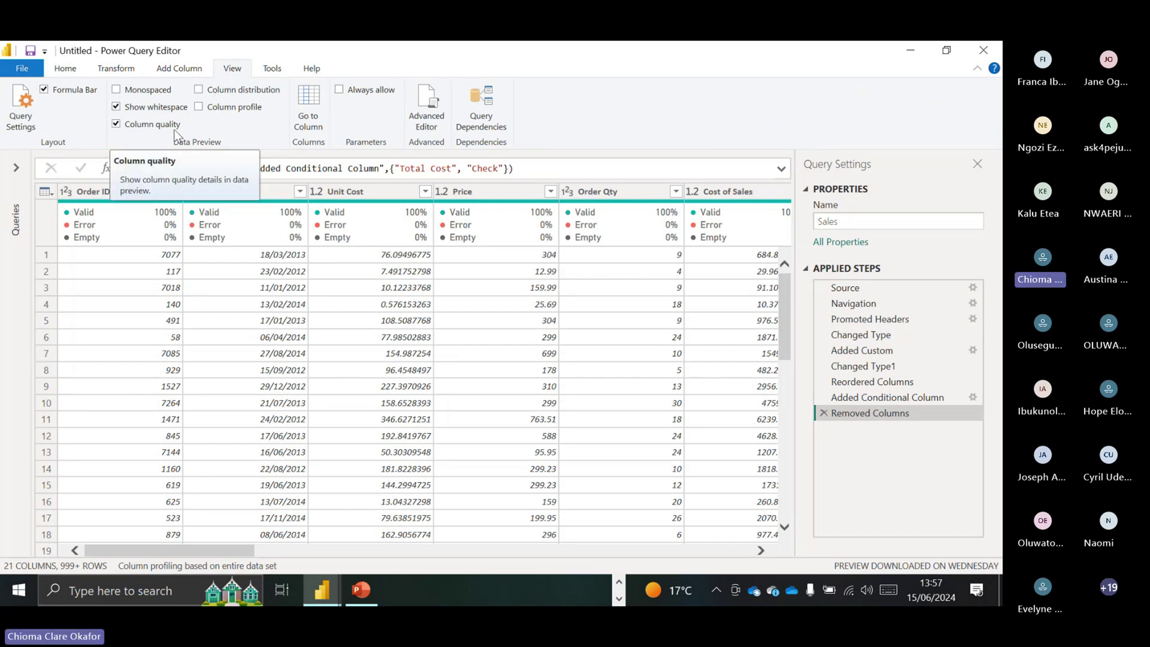
left_click(116, 124)
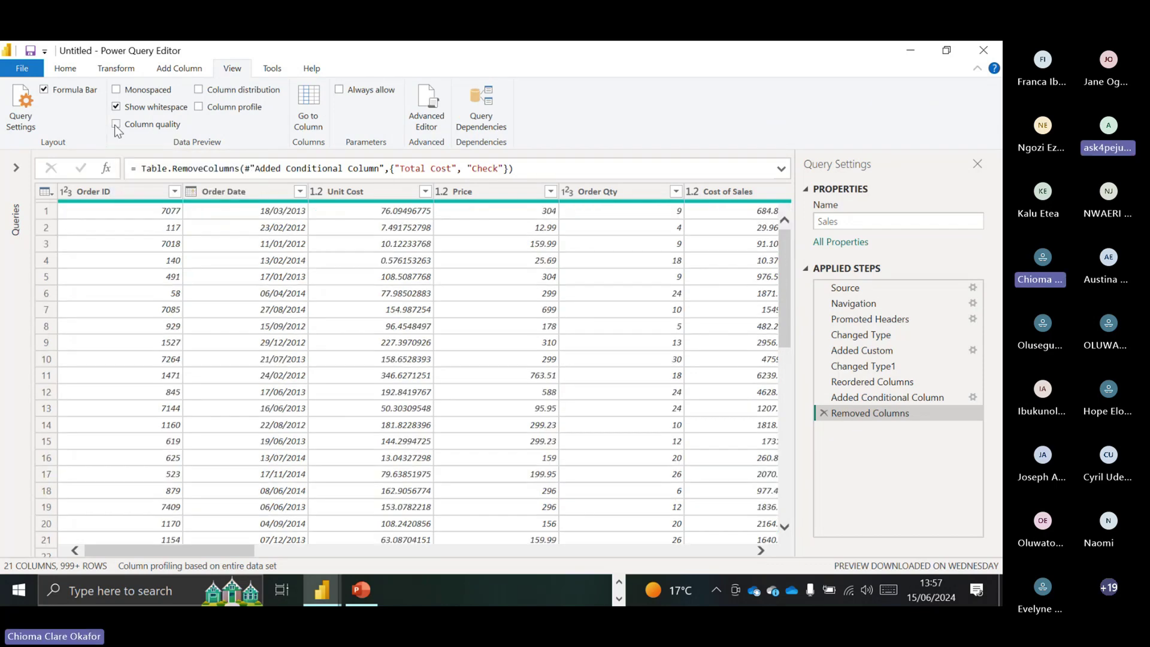
left_click(117, 124)
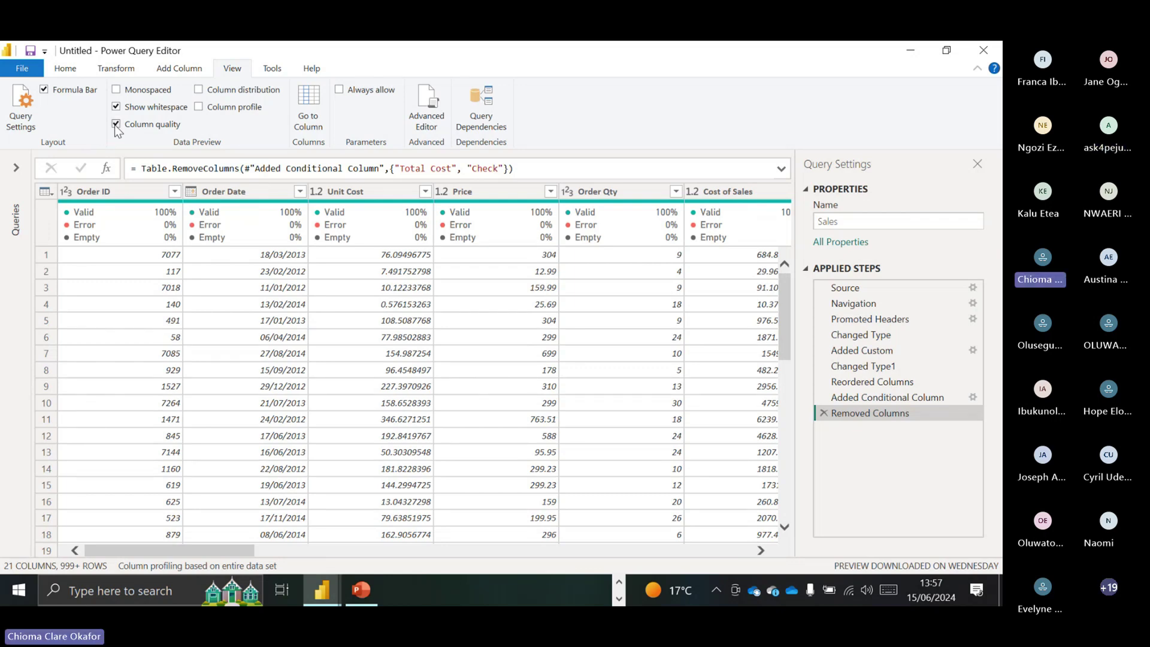
left_click(116, 125)
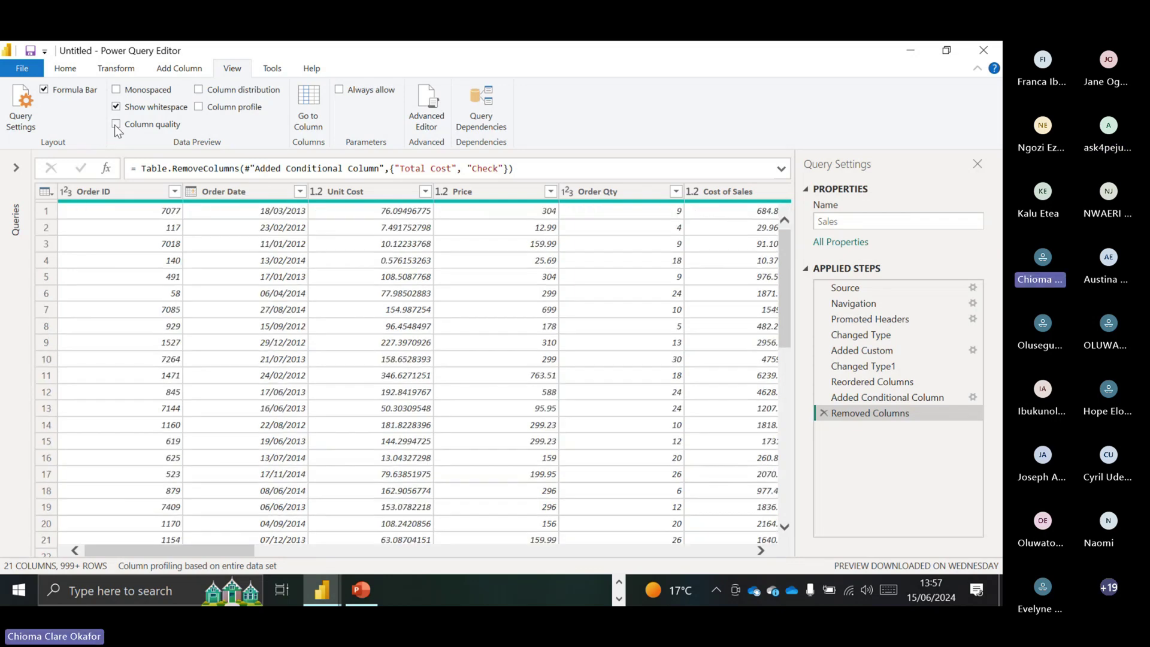
- Close and apply the Sales query changes to the report, and expand the Sales table to list its fields
left_click(66, 71)
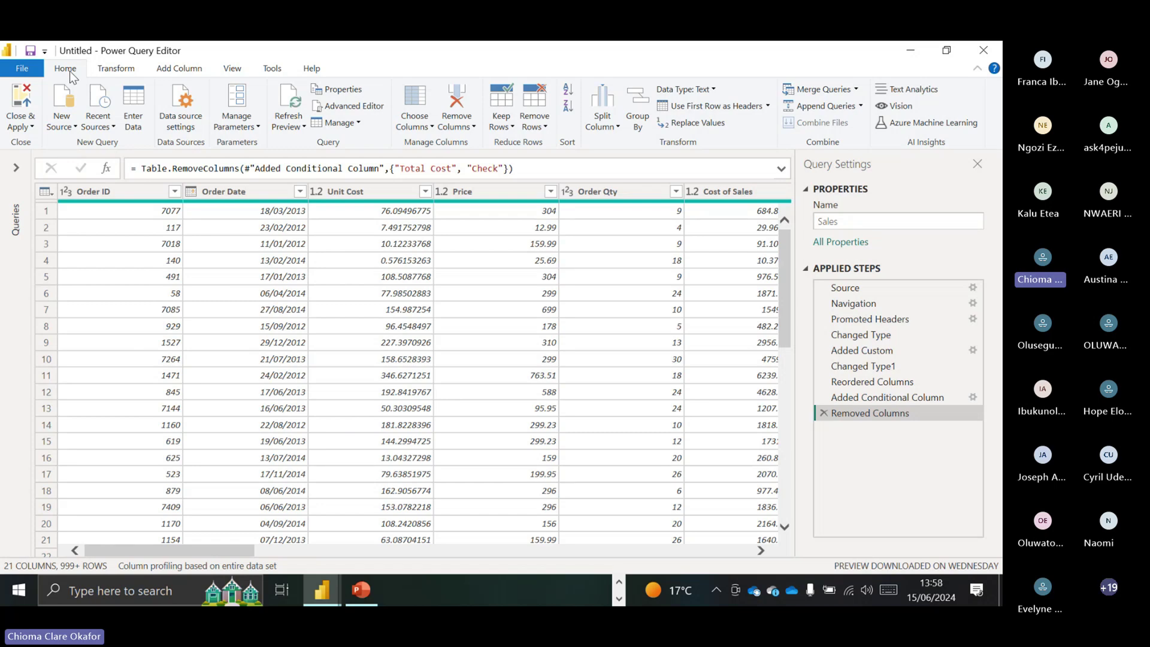
left_click(32, 129)
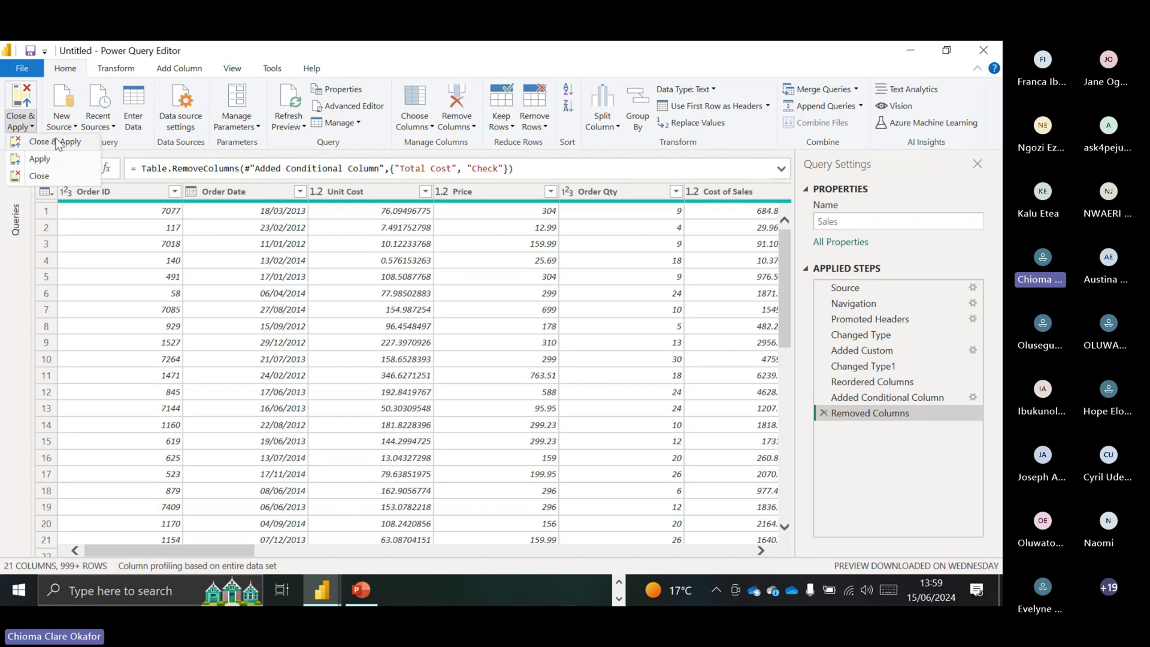
left_click(57, 142)
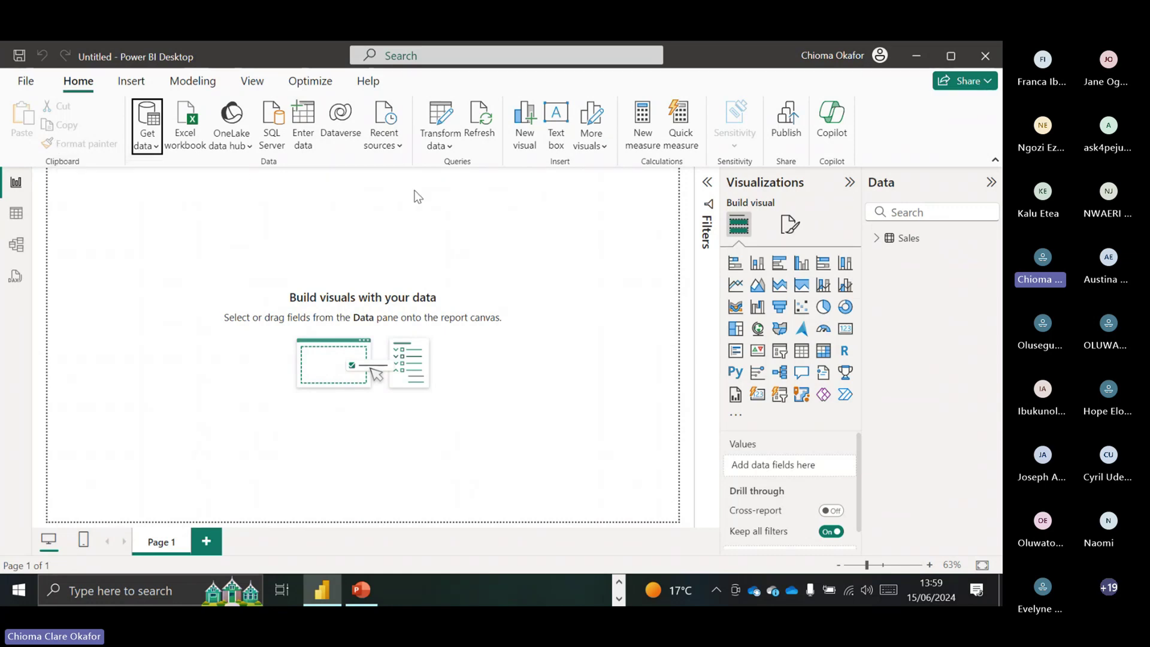
left_click(879, 240)
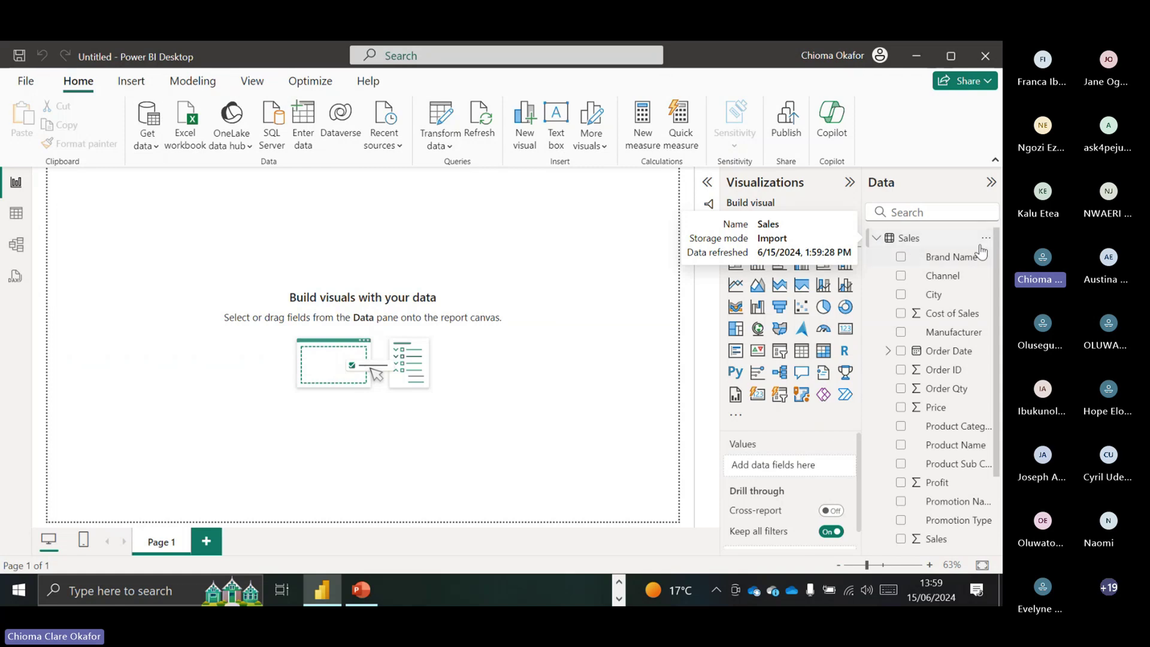
- Change the data type of the Order ID field in the Sales table to Text
mouse_move(996, 246)
left_mouse_down()
mouse_move(995, 324)
mouse_move(992, 247)
left_mouse_up()
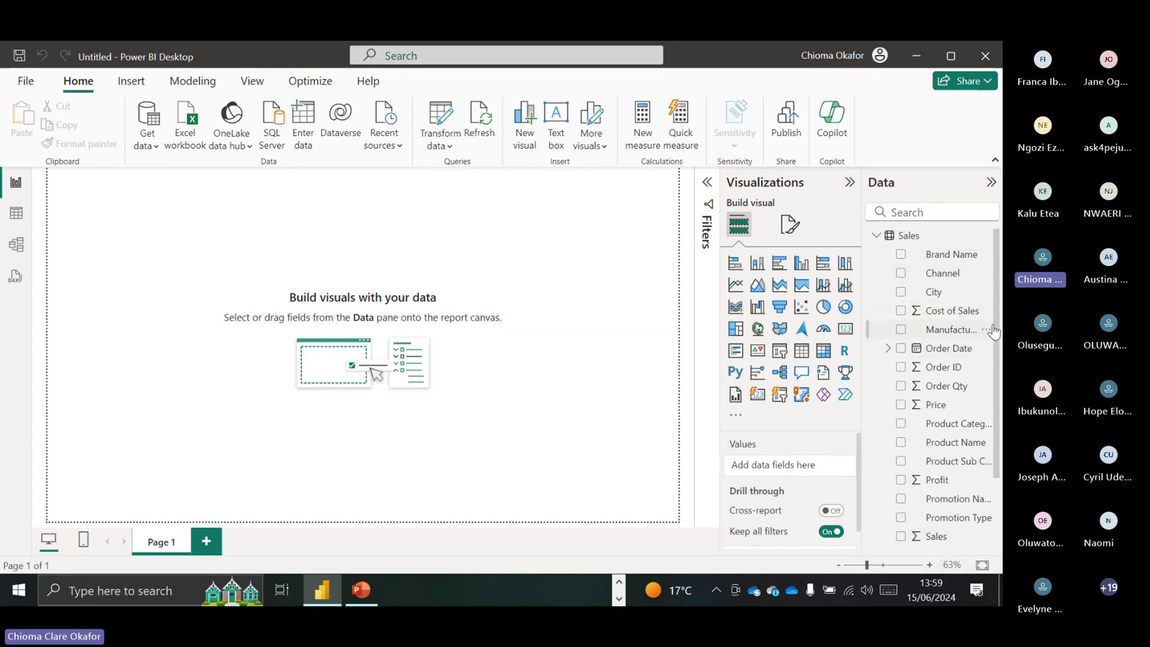
left_click_drag(995, 332, 1002, 369)
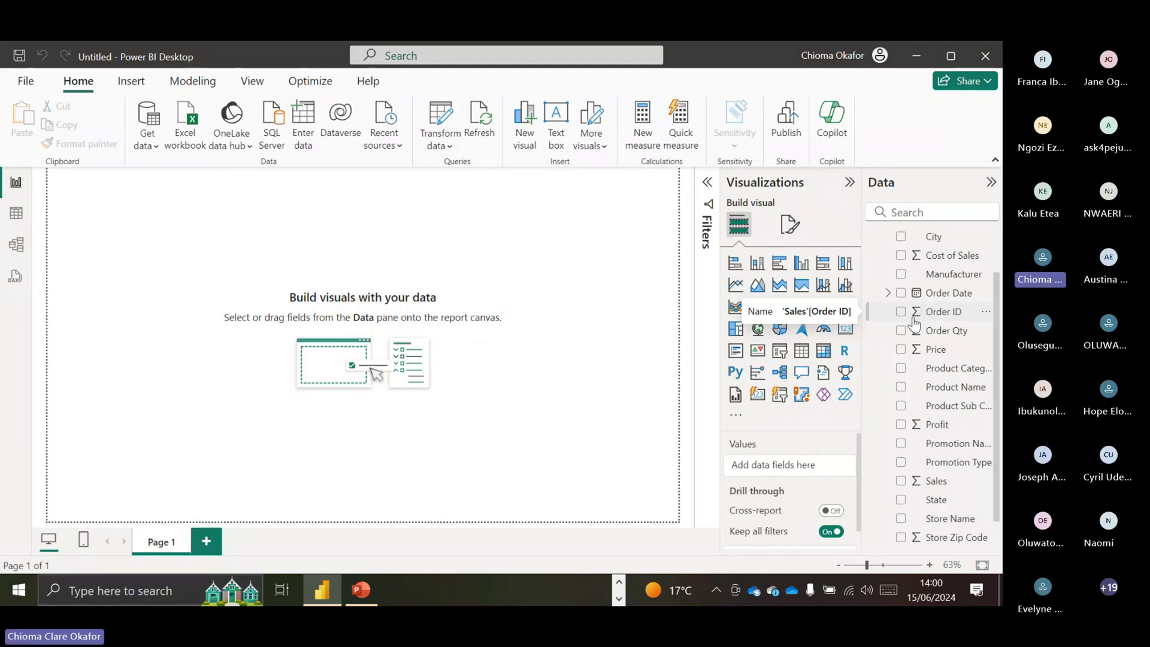
left_click(945, 321)
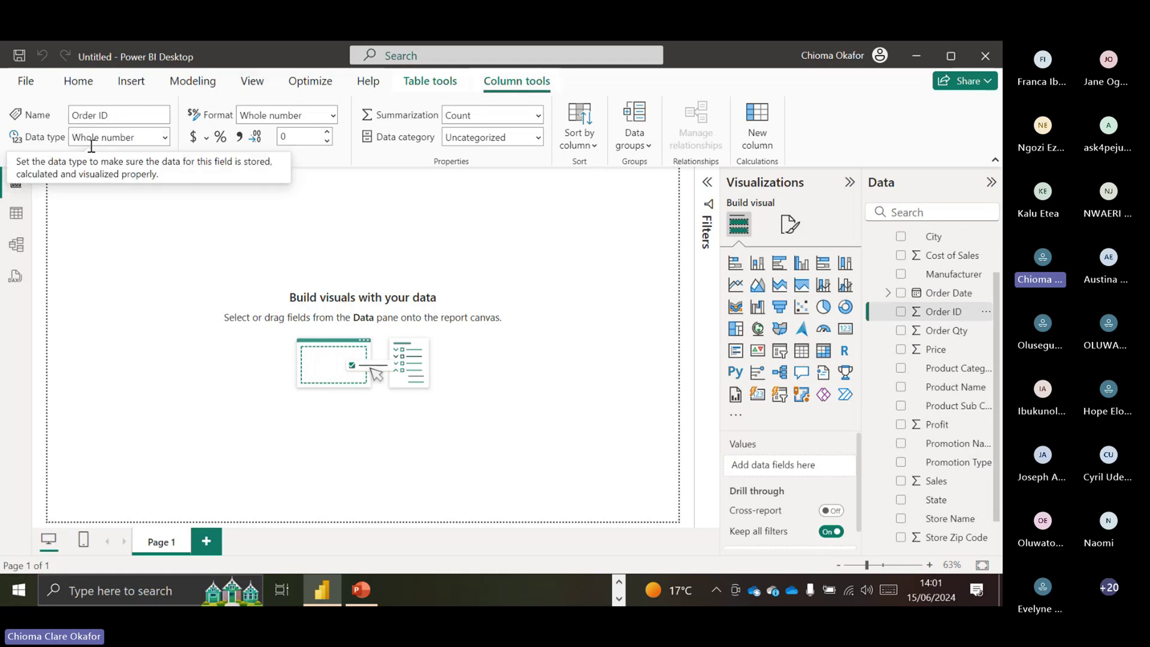
left_click(163, 137)
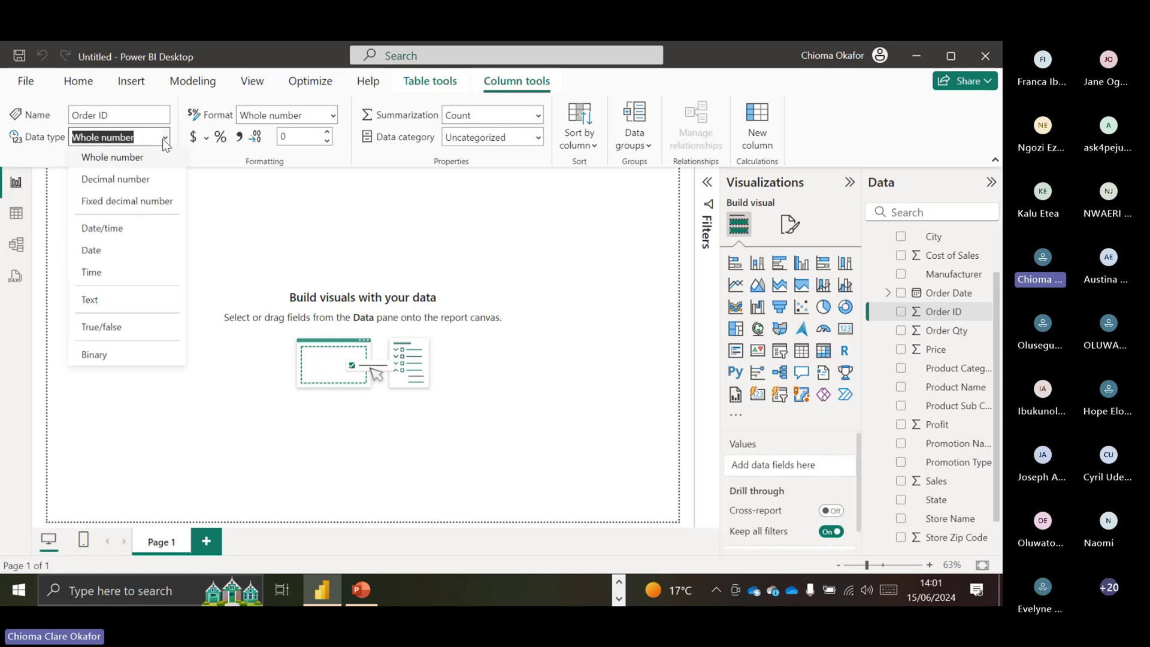
left_click(113, 300)
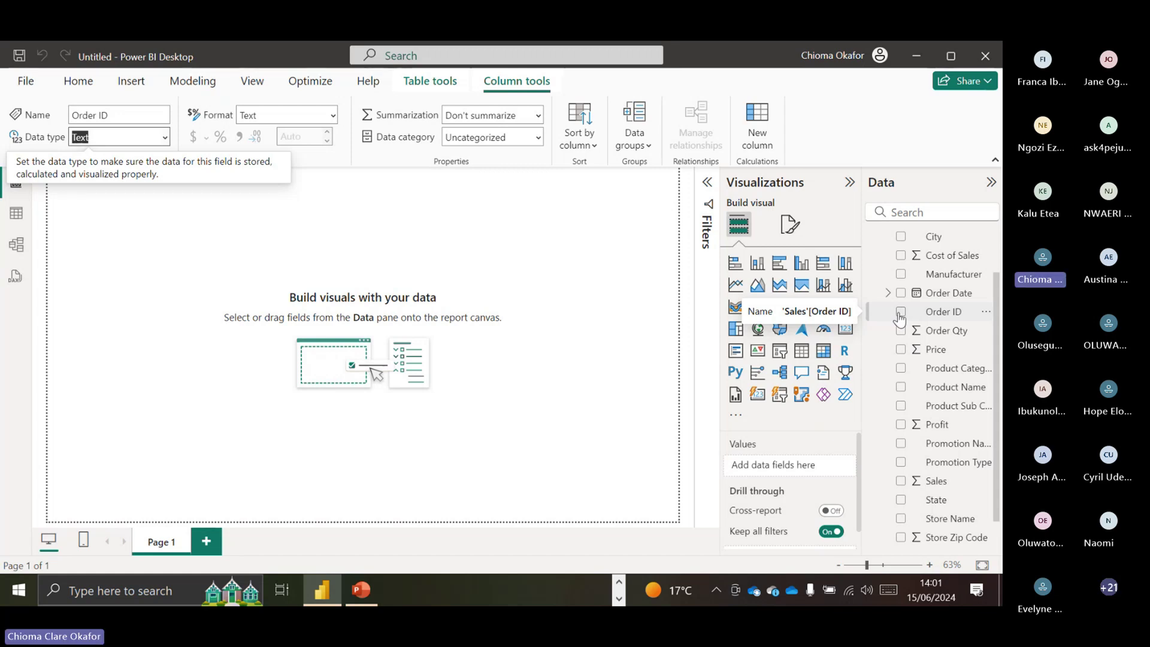
left_click(884, 312)
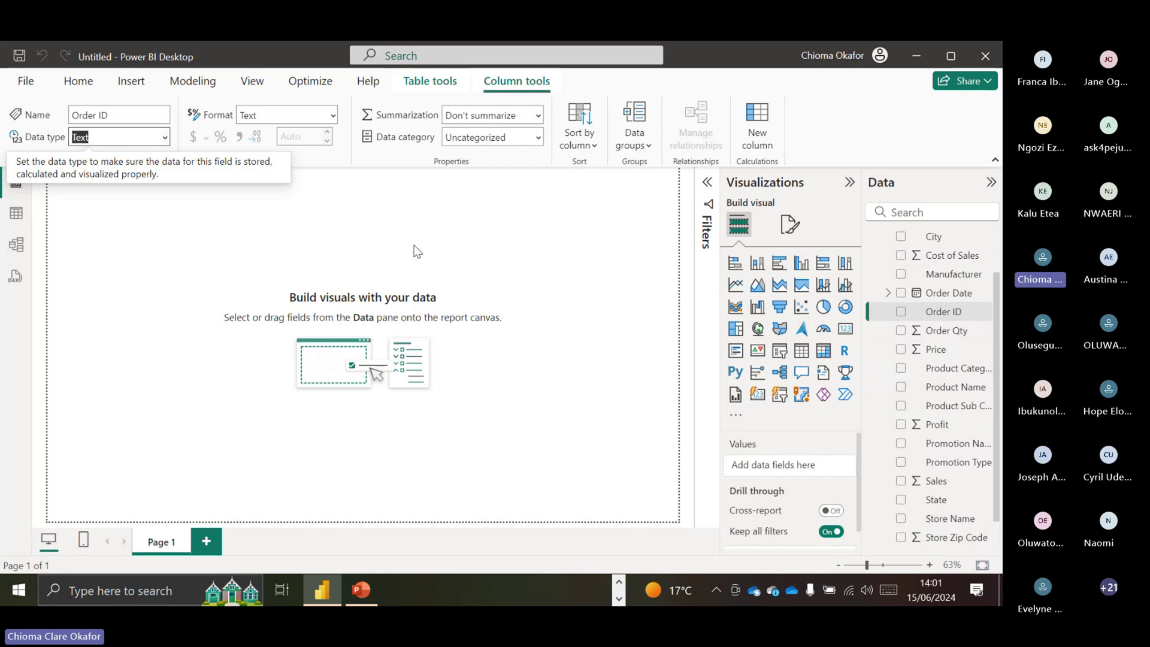
left_click(77, 82)
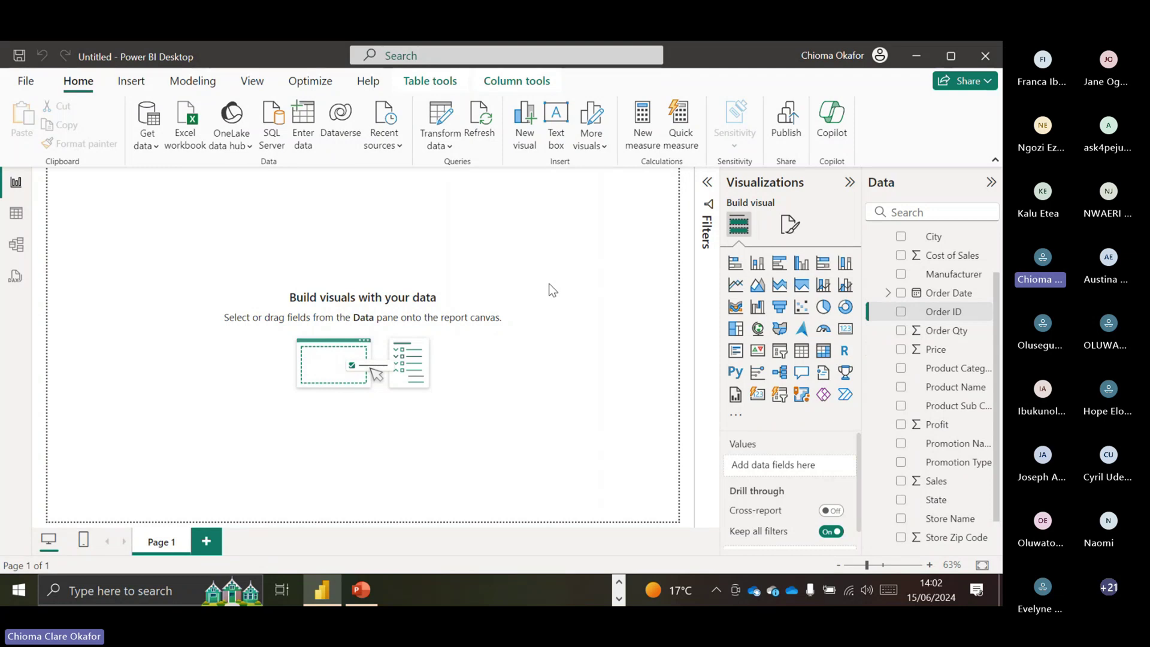
- Create a column chart of Profit by the Order Date hierarchy on the report page
left_click(901, 424)
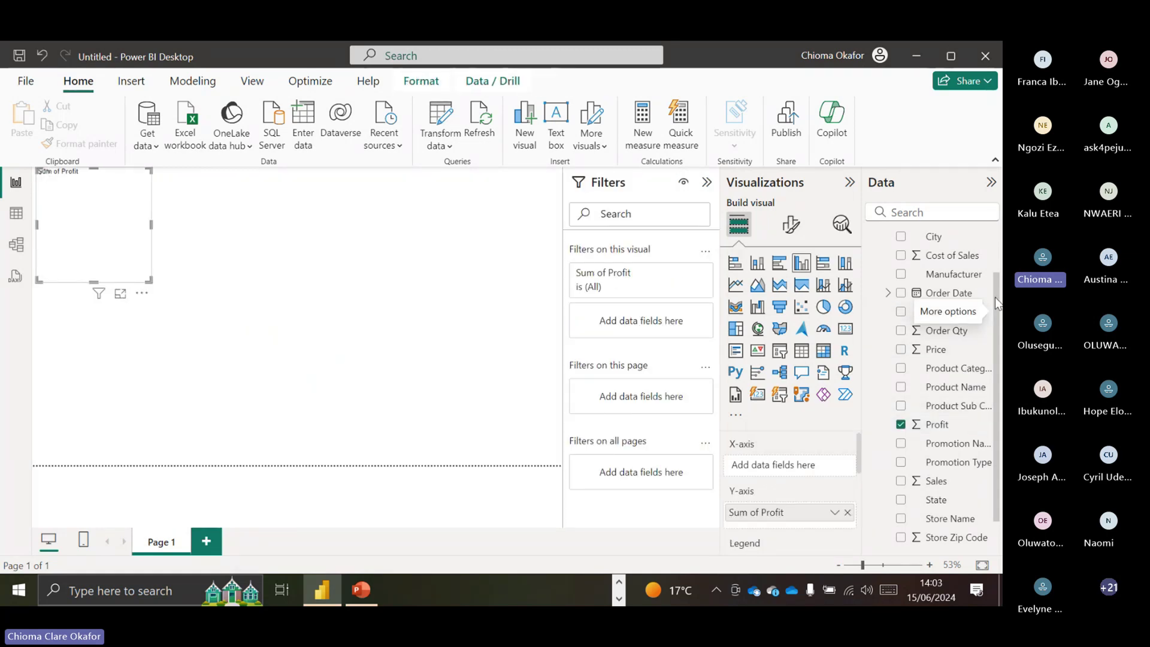
mouse_move(998, 301)
left_mouse_down()
mouse_move(998, 265)
mouse_move(1000, 307)
left_mouse_up()
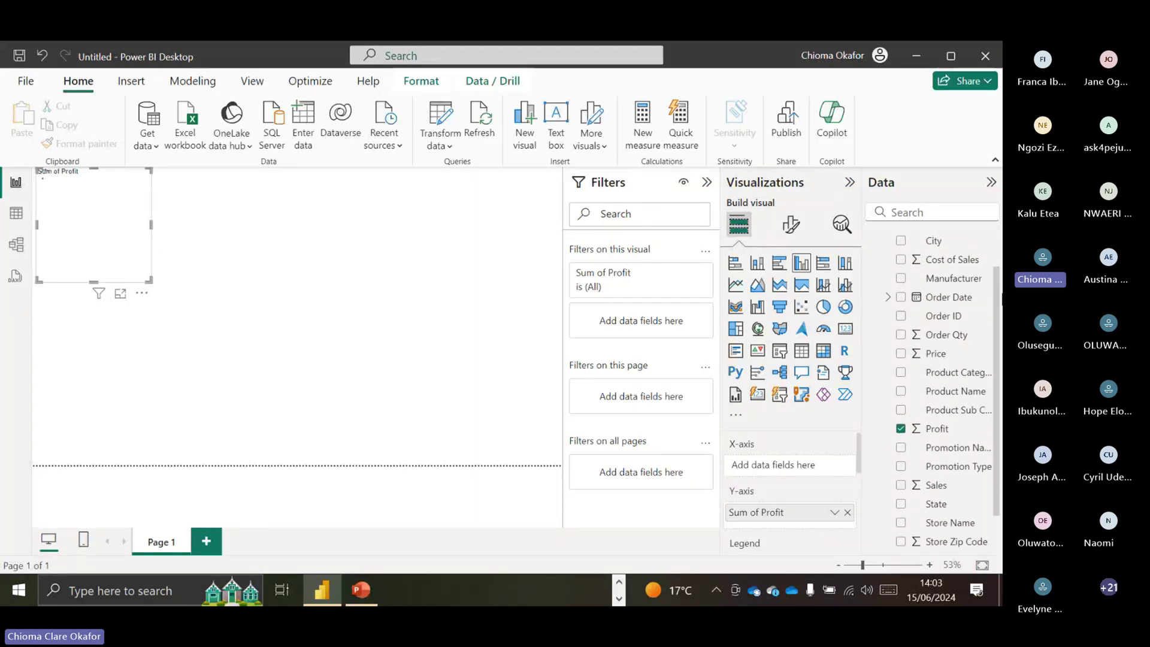
left_click(888, 292)
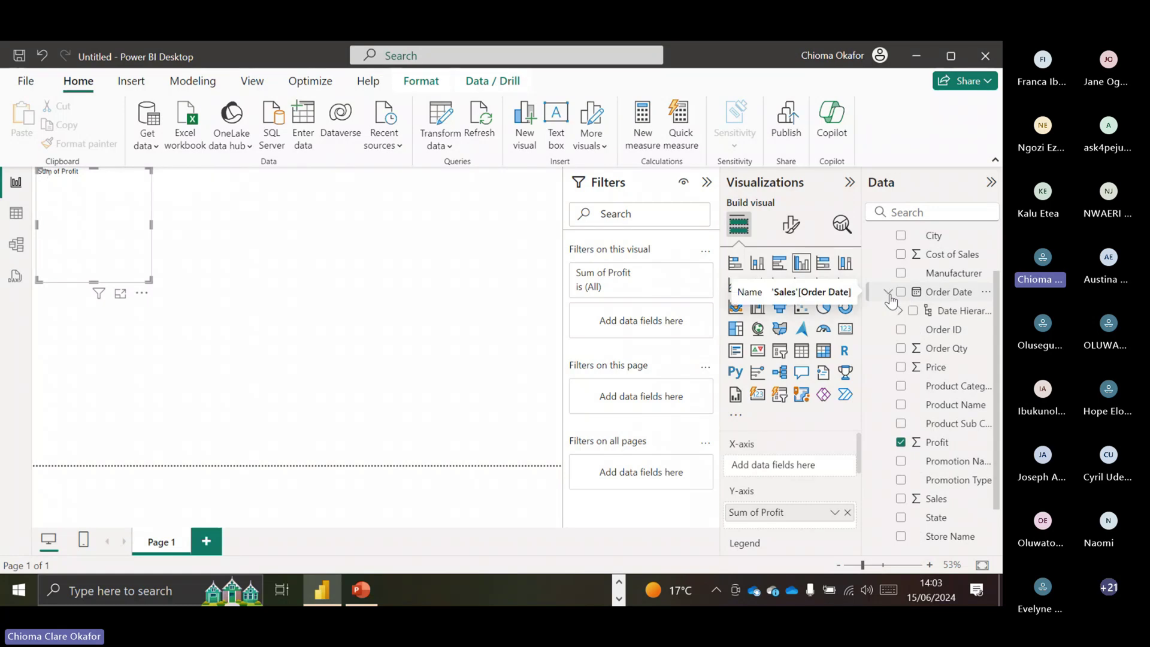
left_click(901, 293)
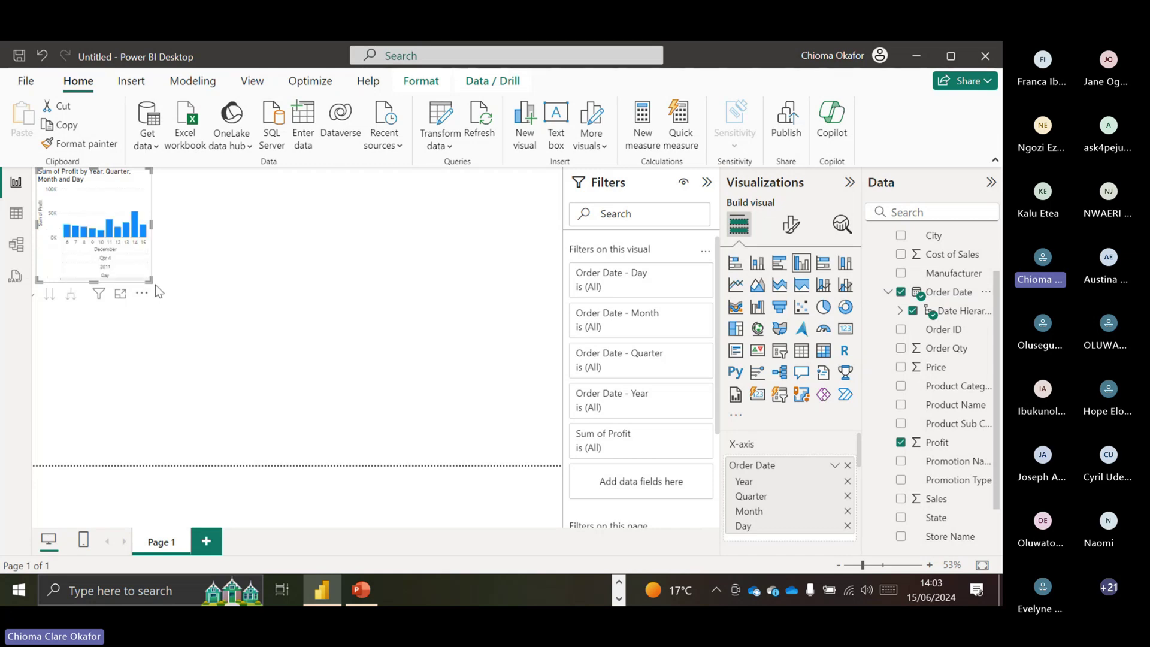
- Reposition and enlarge the profit chart on the page, and expand the Order Date hierarchy to list its date levels
left_click_drag(153, 281, 154, 308)
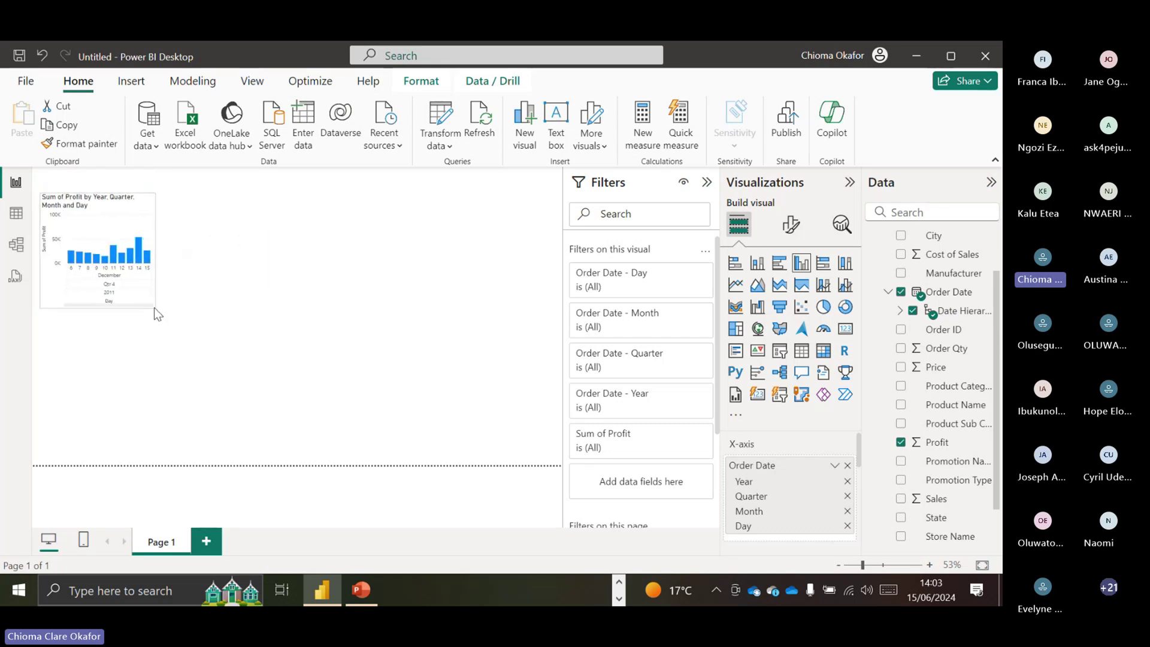
left_click_drag(217, 330, 329, 336)
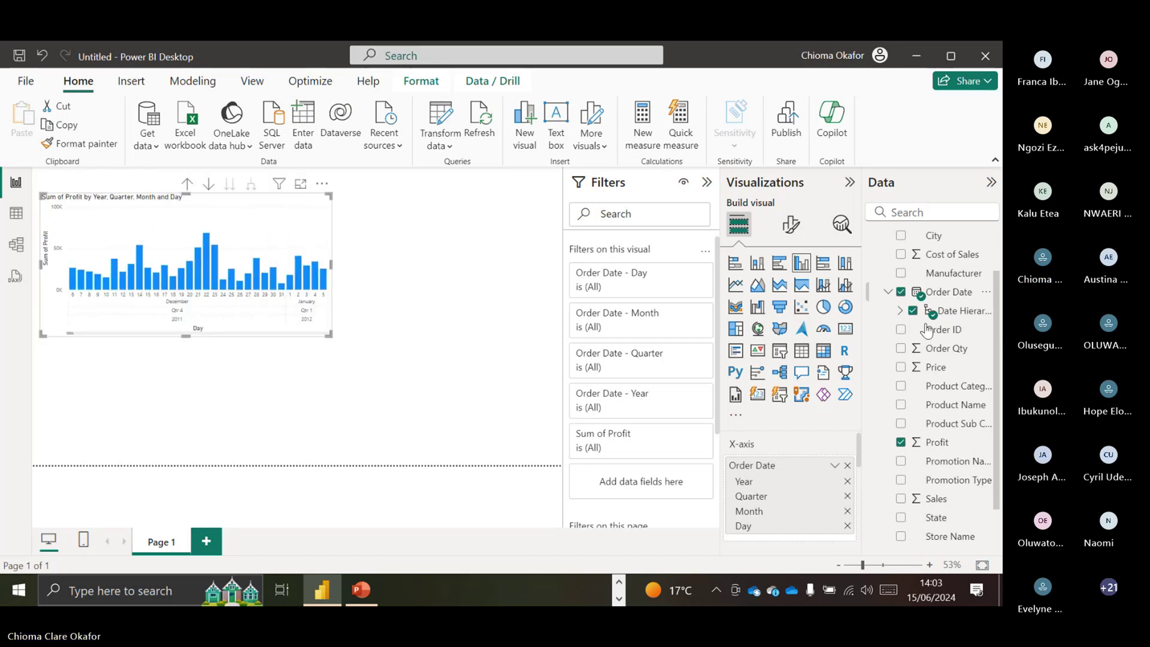
left_click(900, 310)
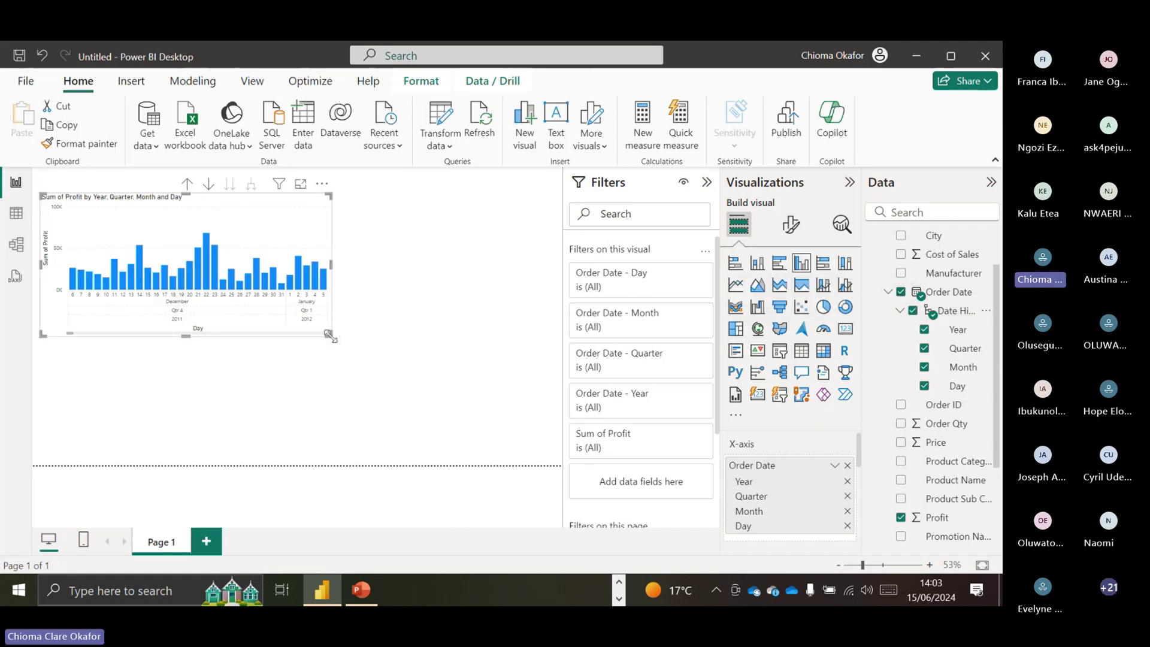
left_click_drag(329, 335, 455, 410)
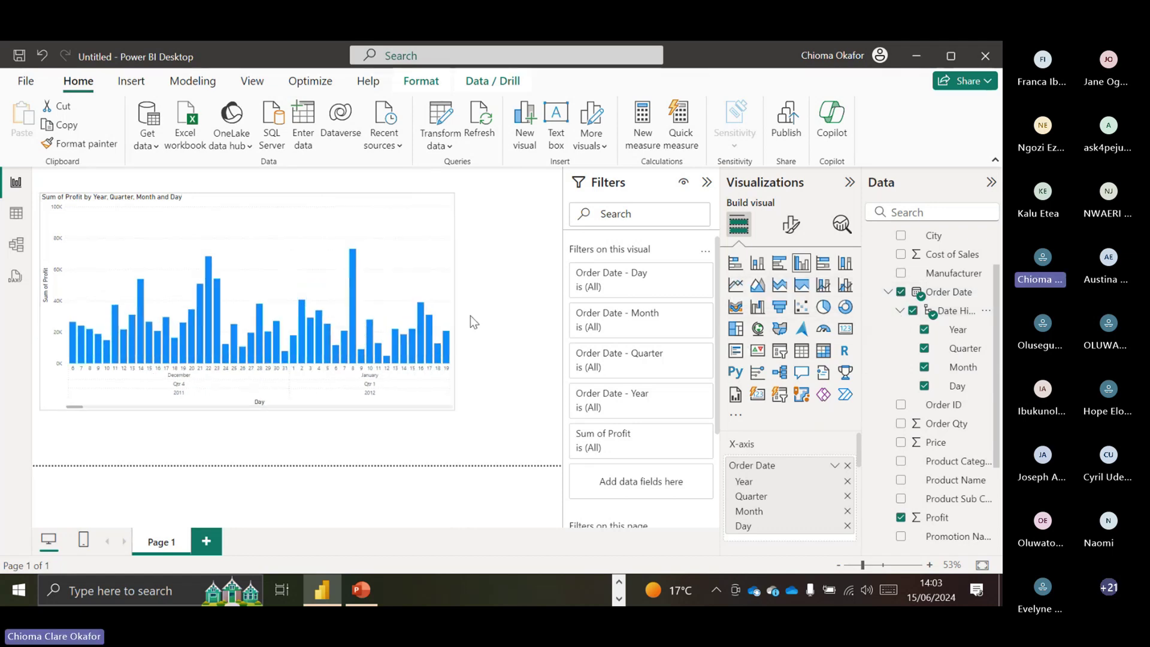
left_click(226, 448)
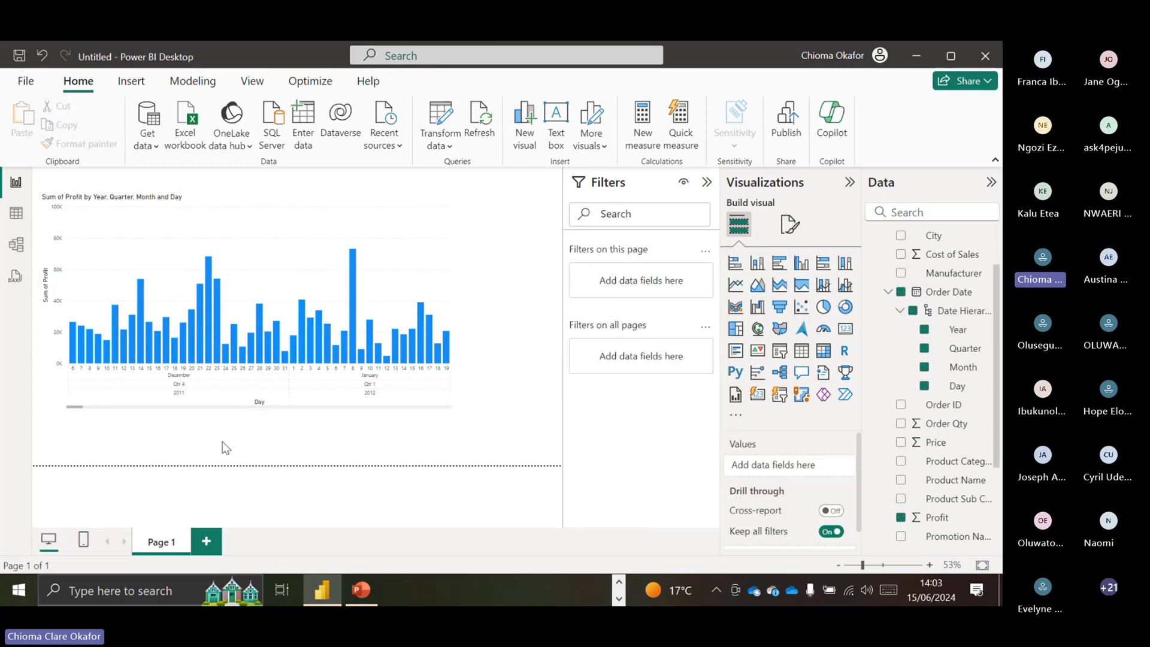
- Drill the profit chart up to the year level and inspect the profit of the 2014, 2011 and 2012 columns
left_click(420, 362)
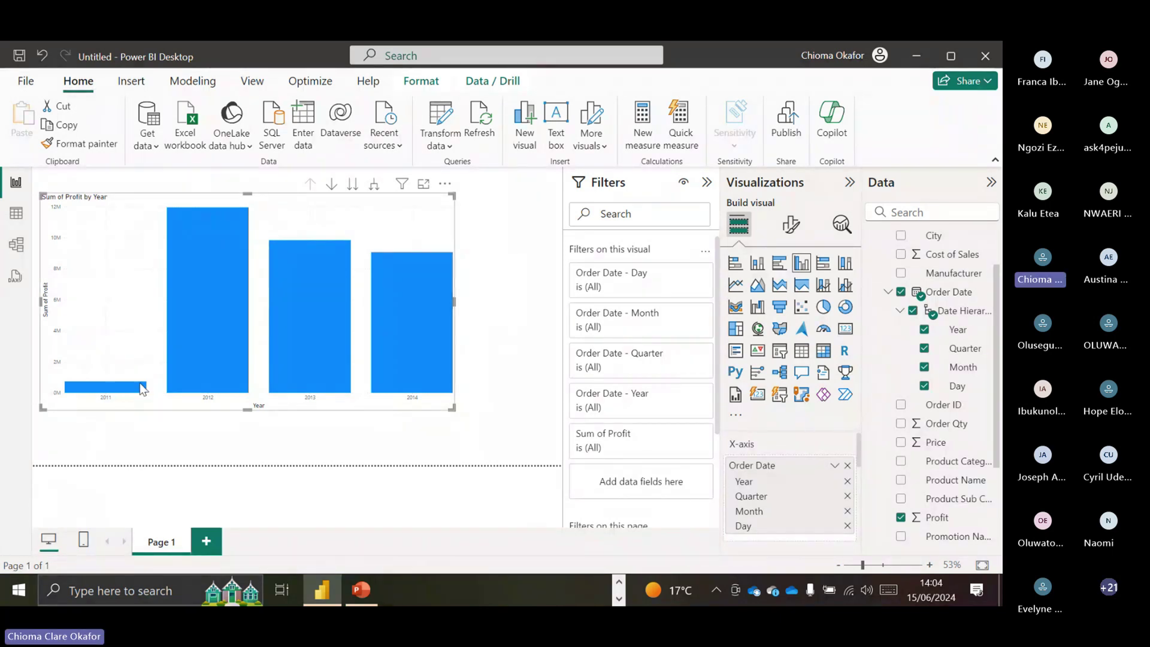
mouse_move(428, 346)
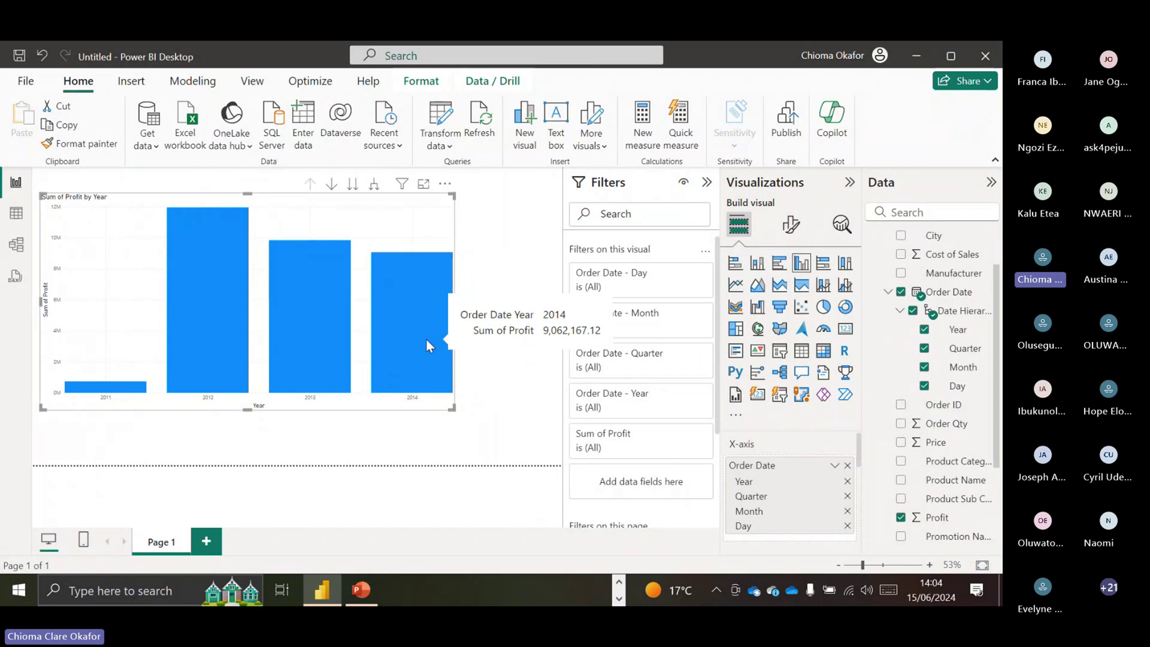
mouse_move(89, 401)
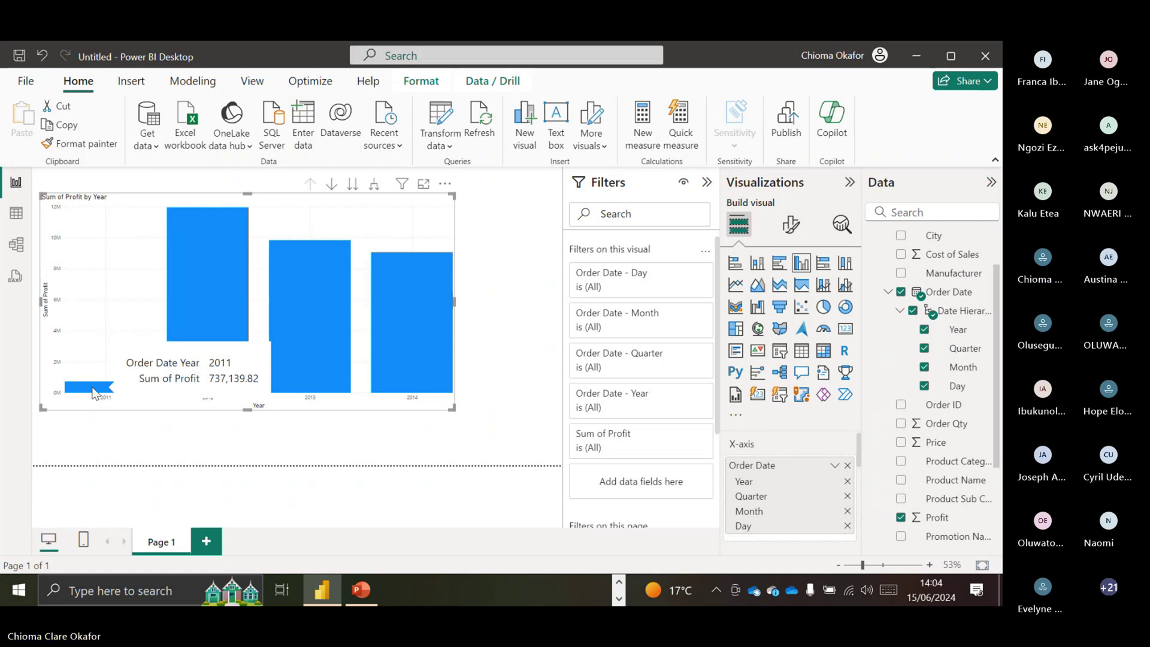
mouse_move(208, 315)
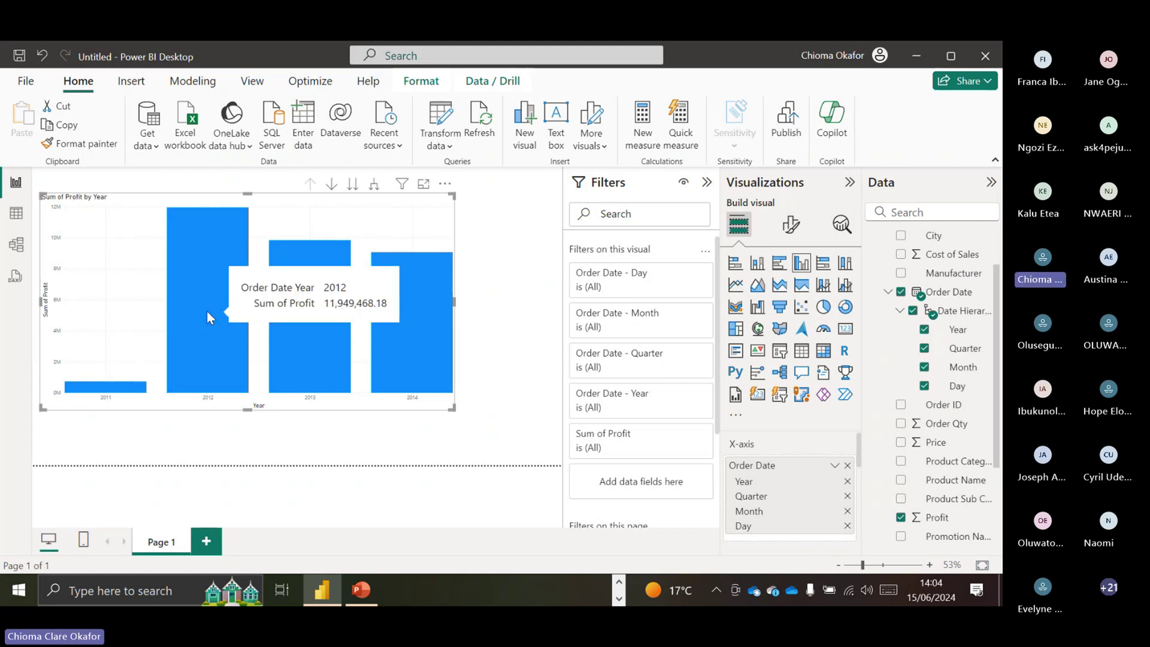
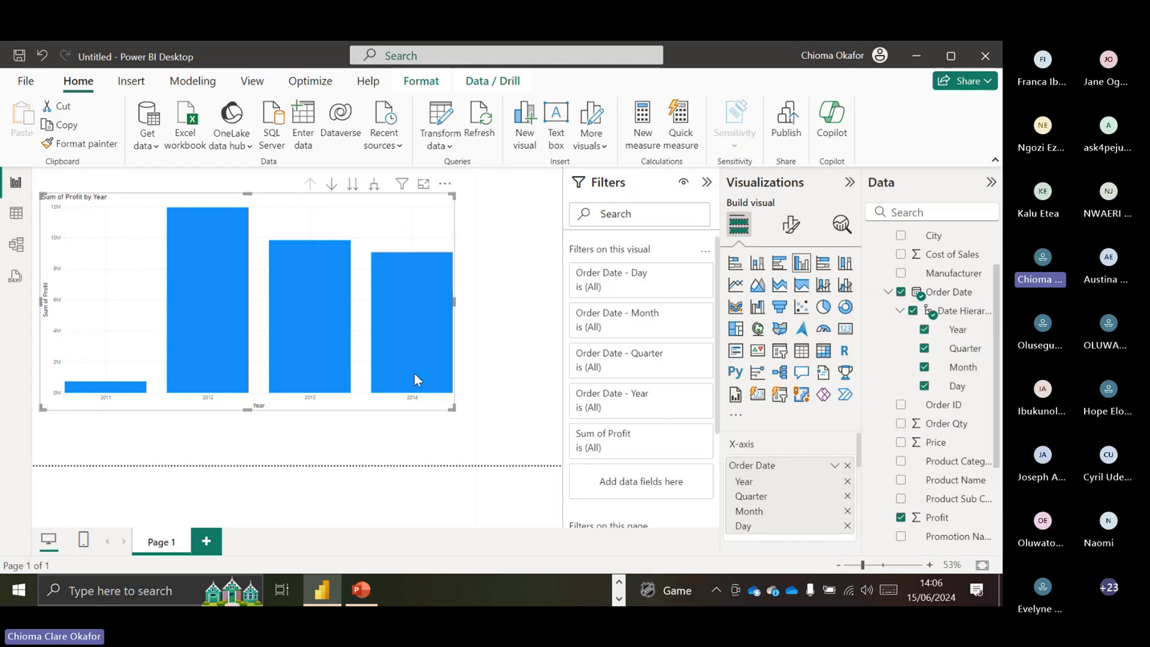
mouse_move(418, 374)
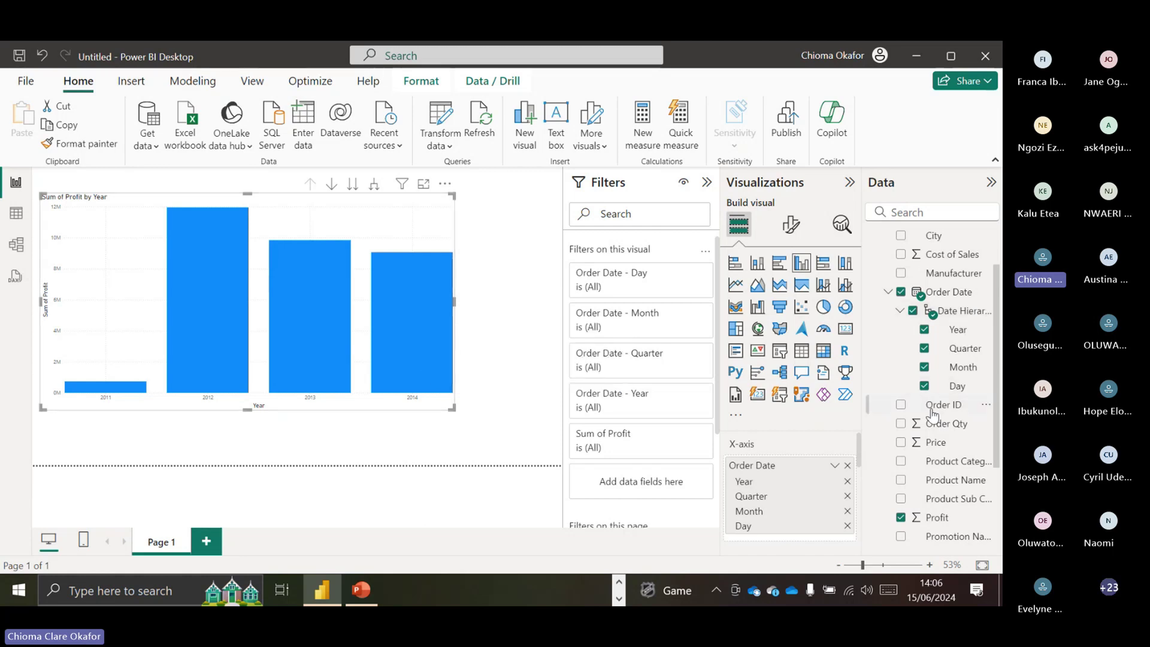
- Reduce the chart's date hierarchy to Year only, and restore the Quarter, Month and Day levels
left_click(925, 367)
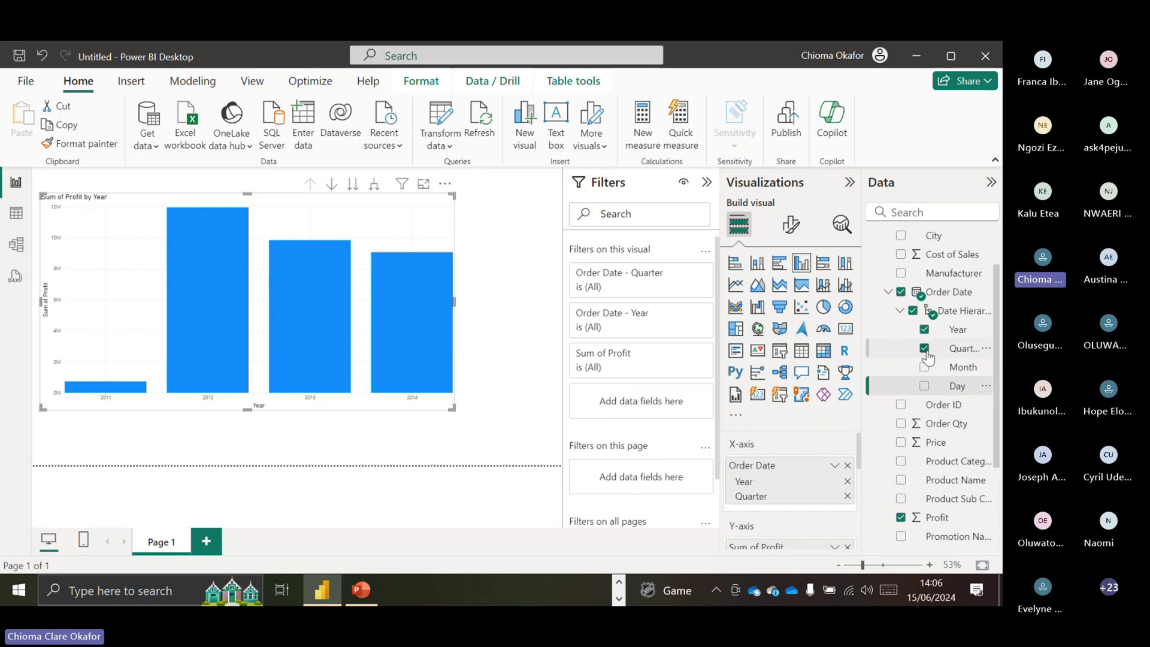
left_click(924, 348)
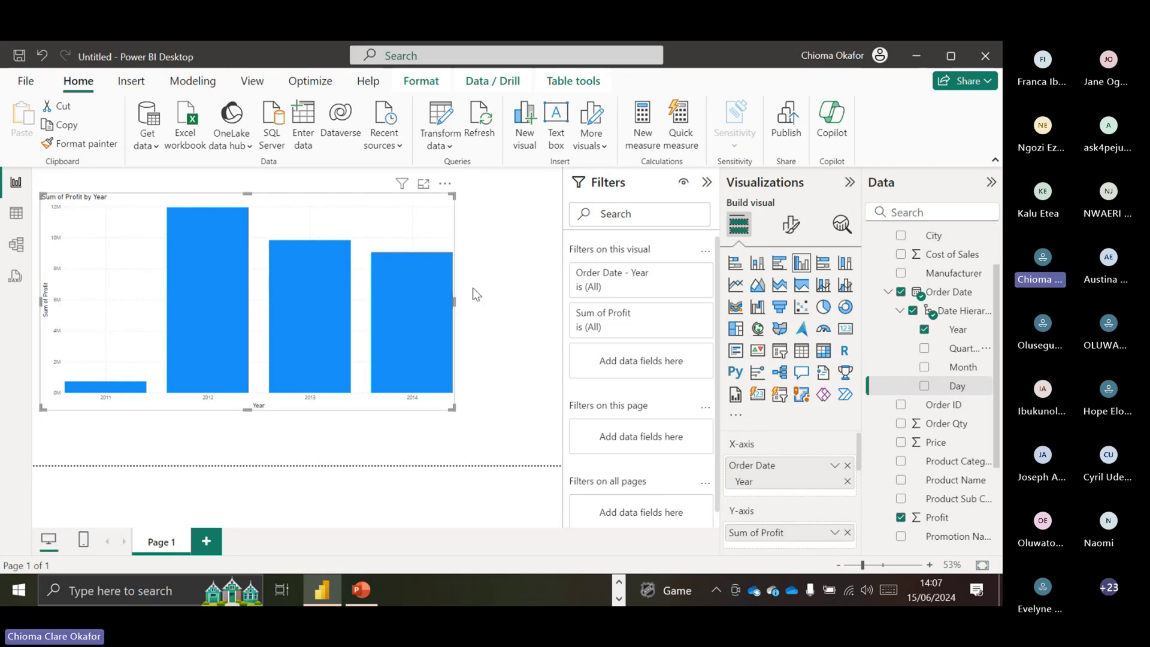
left_click(925, 348)
left_click(925, 367)
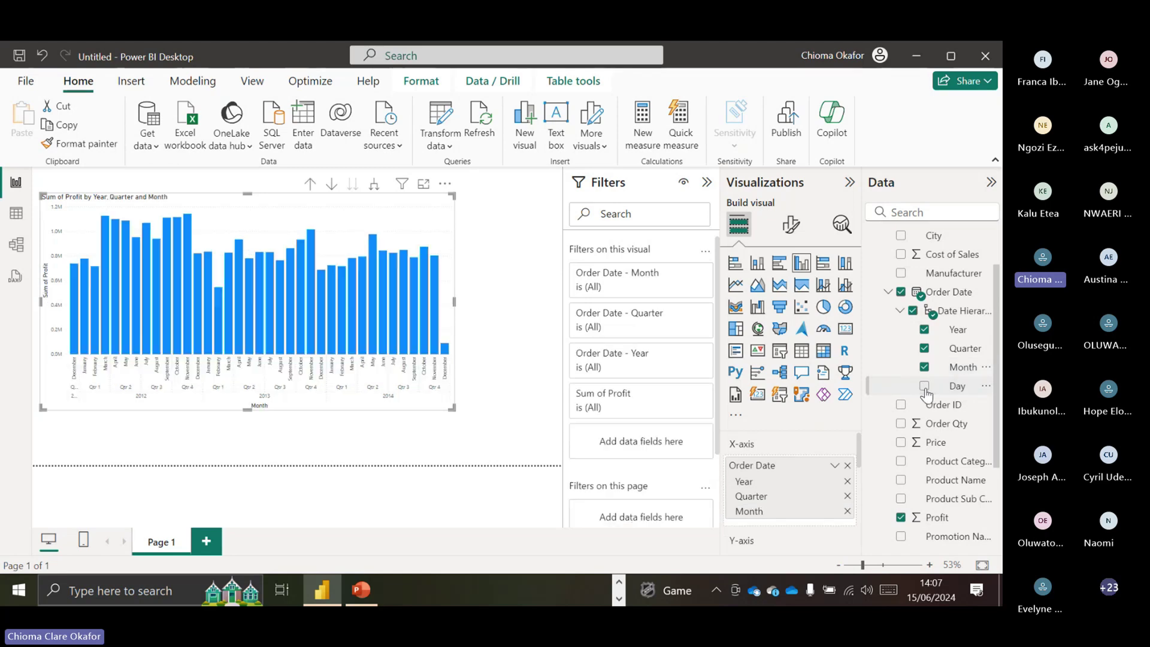
left_click(926, 387)
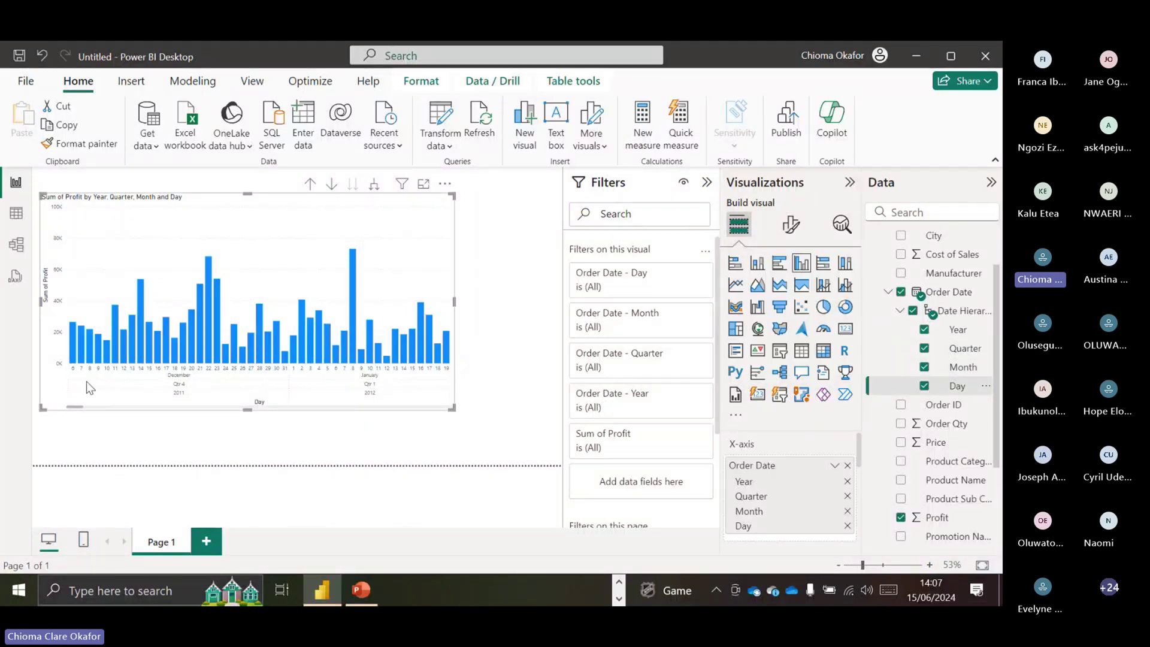
- Examine the daily profit columns along the chart's timeline through to late 2014
scroll(85, 411, "down", 1)
left_click_drag(86, 411, 317, 441)
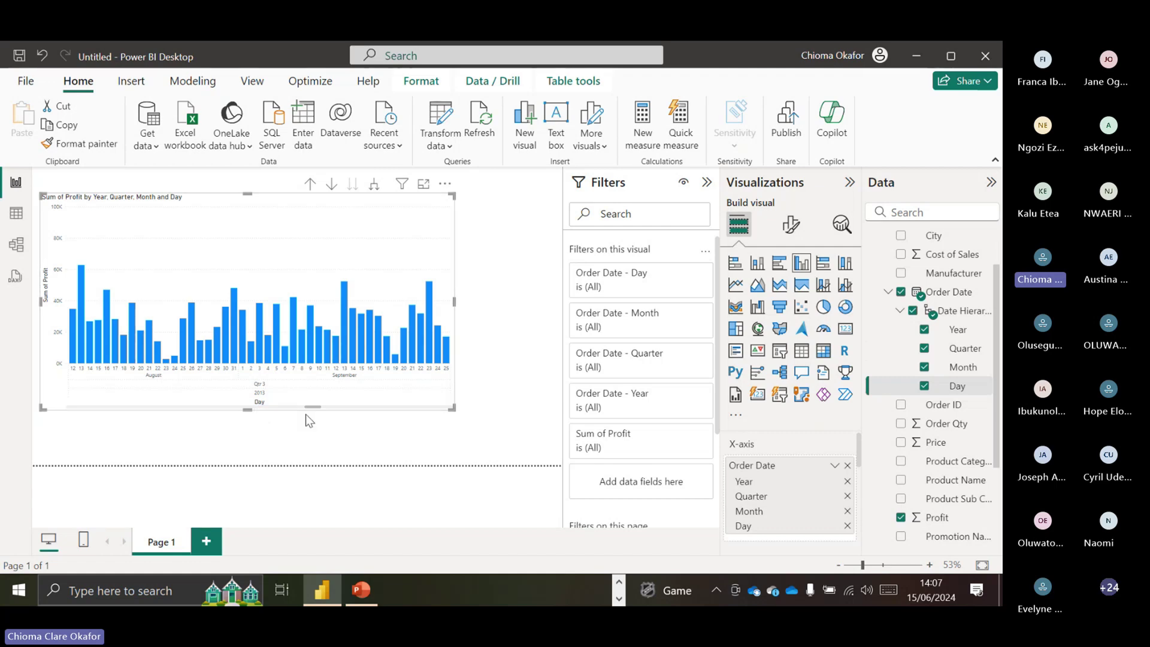
left_click_drag(311, 409, 447, 442)
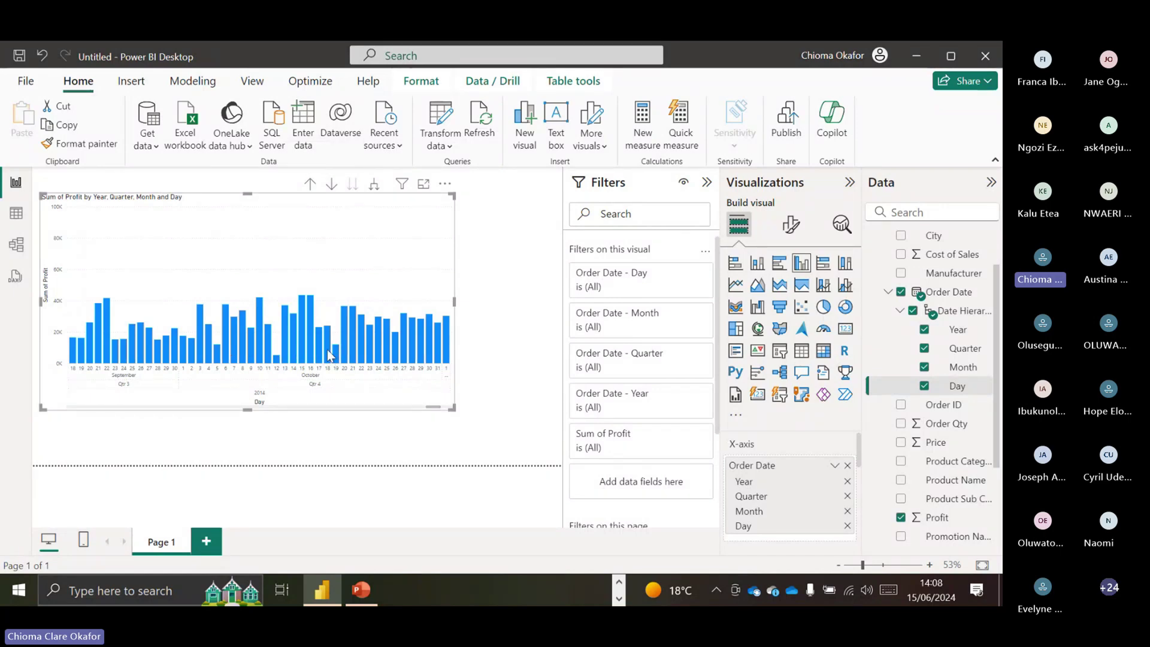
mouse_move(329, 354)
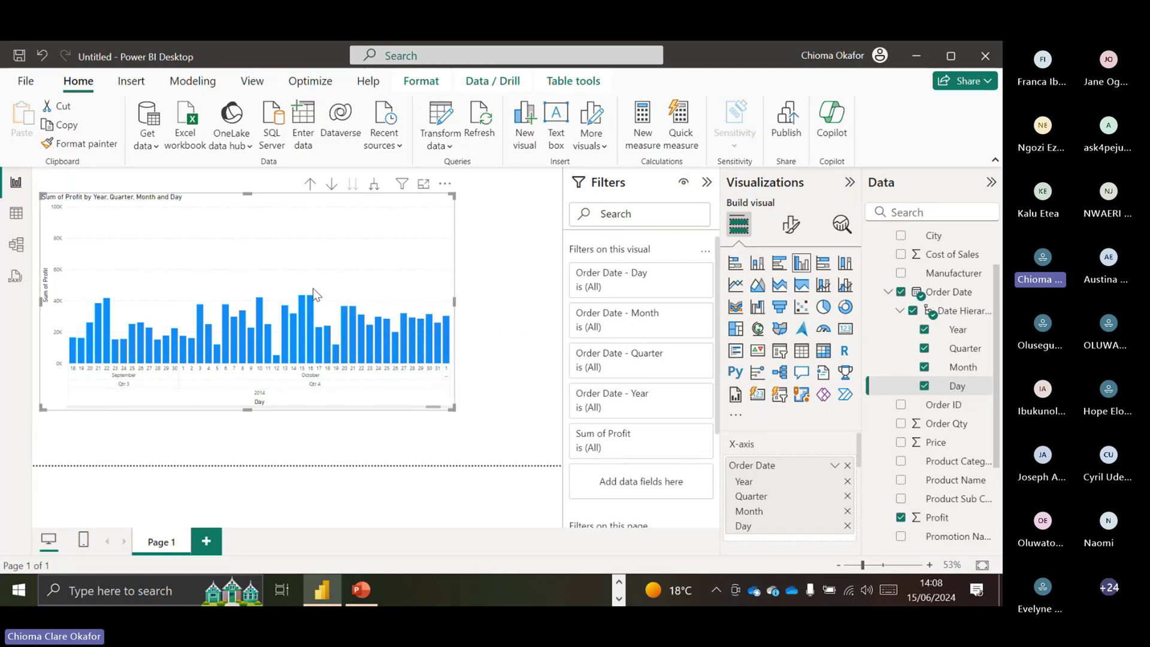
- Drill the profit chart up to the month level, and enlarge it with the Filters pane collapsed
left_click(311, 184)
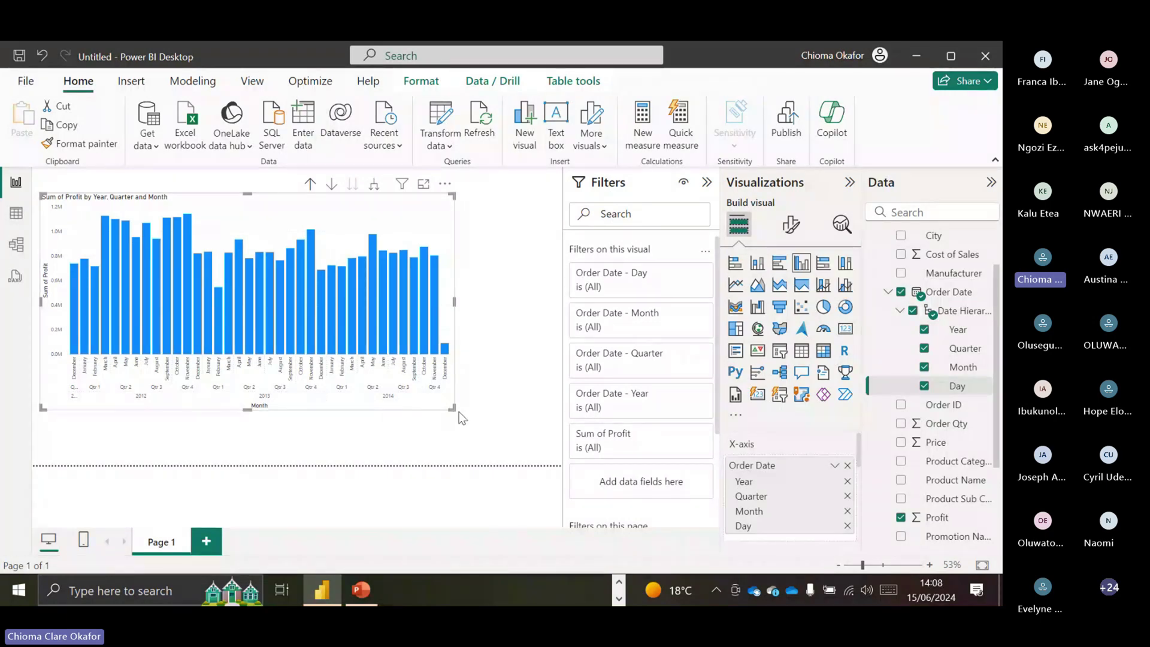
left_click_drag(453, 409, 531, 432)
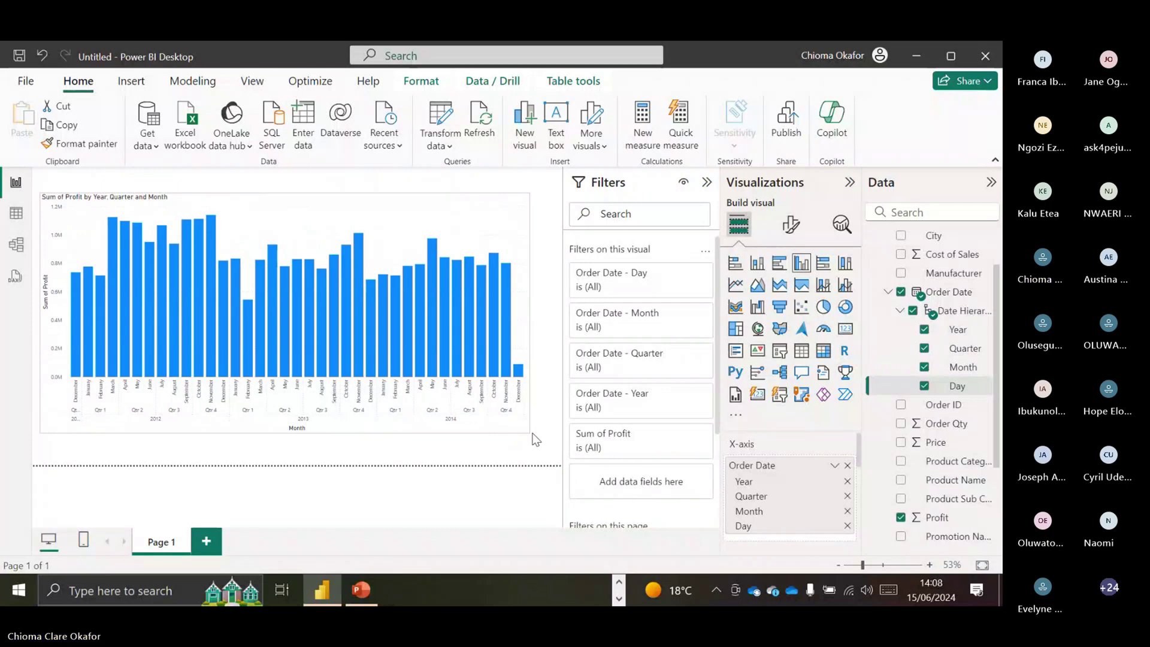
left_click(707, 183)
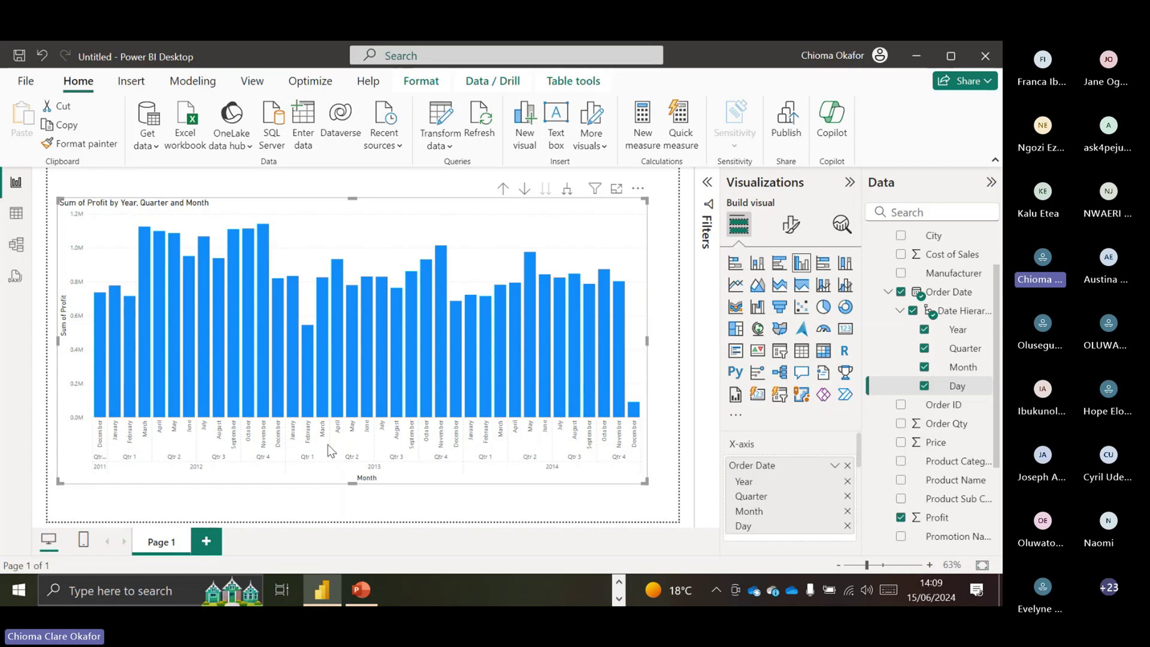
- Drill the profit chart up through quarter to the year level, and inspect the 2011 column's profit
left_click(504, 190)
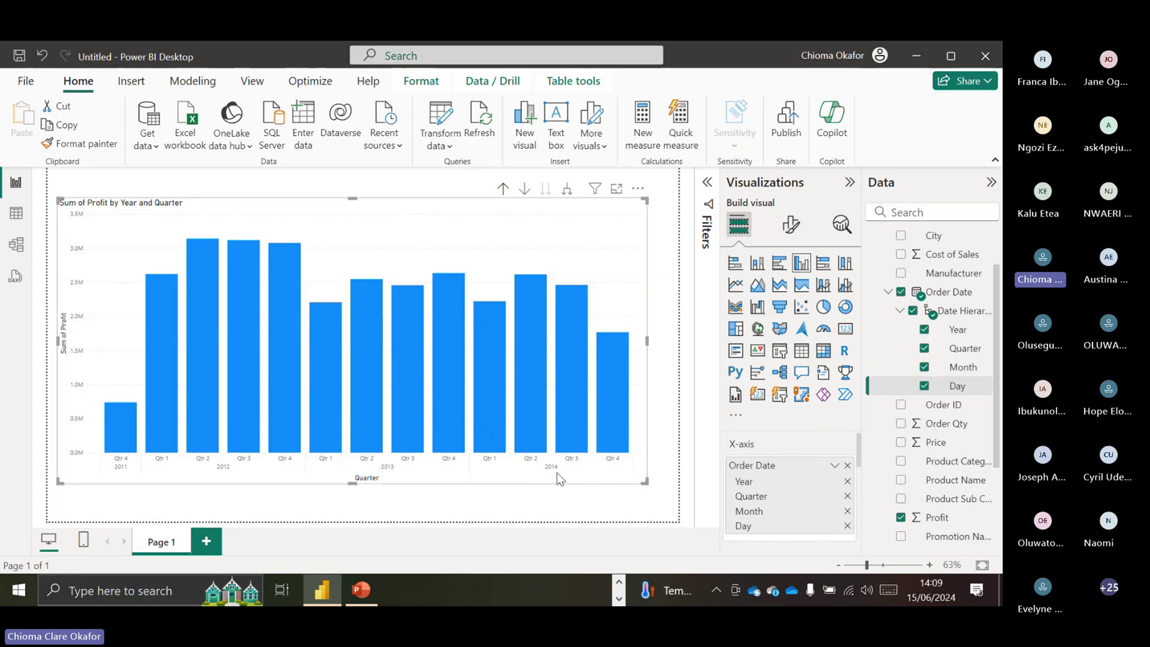
left_click(504, 191)
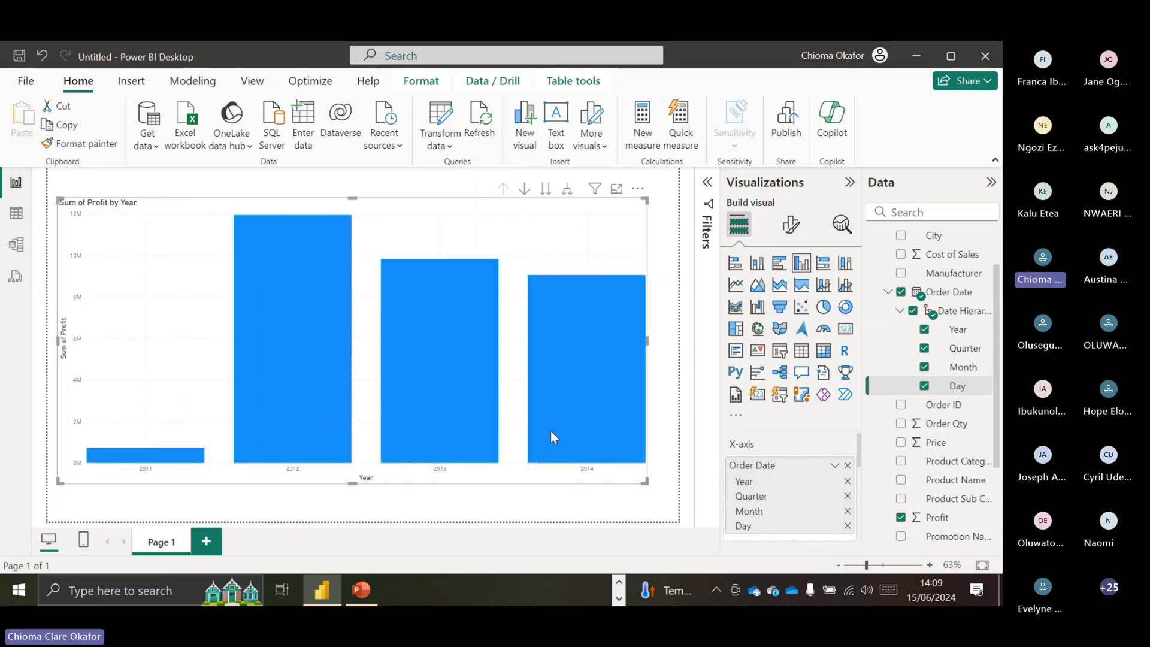
mouse_move(159, 459)
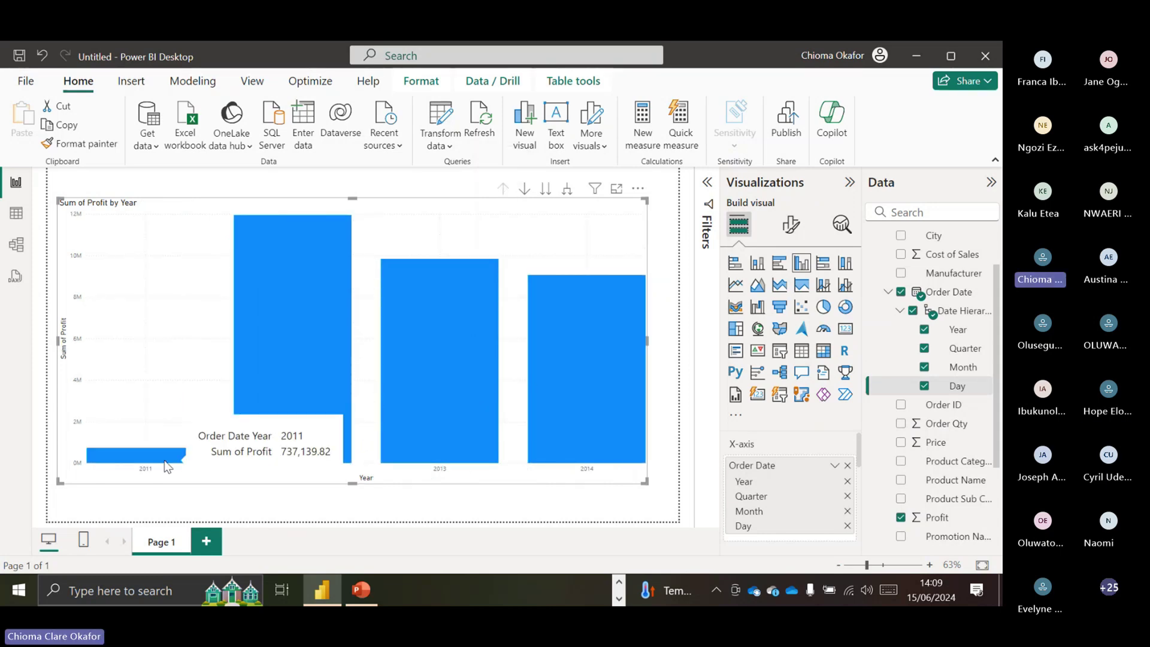
- Examine the yearly profit values by comparing the chart's 2011, 2012 and 2014 columns
mouse_move(307, 330)
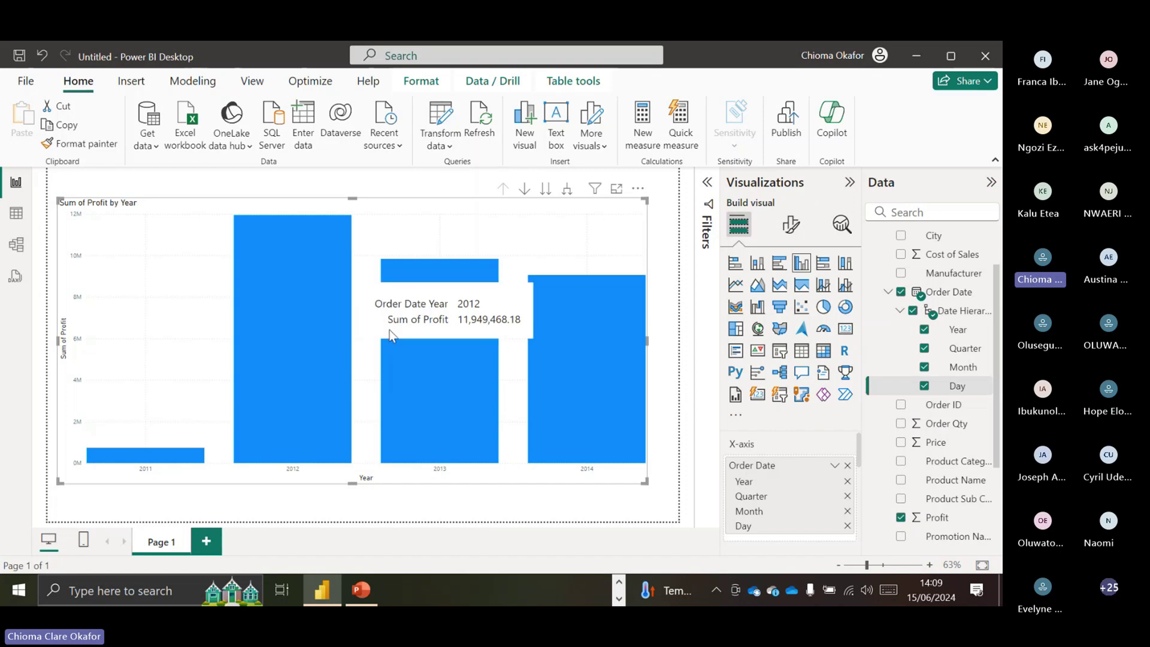
mouse_move(593, 366)
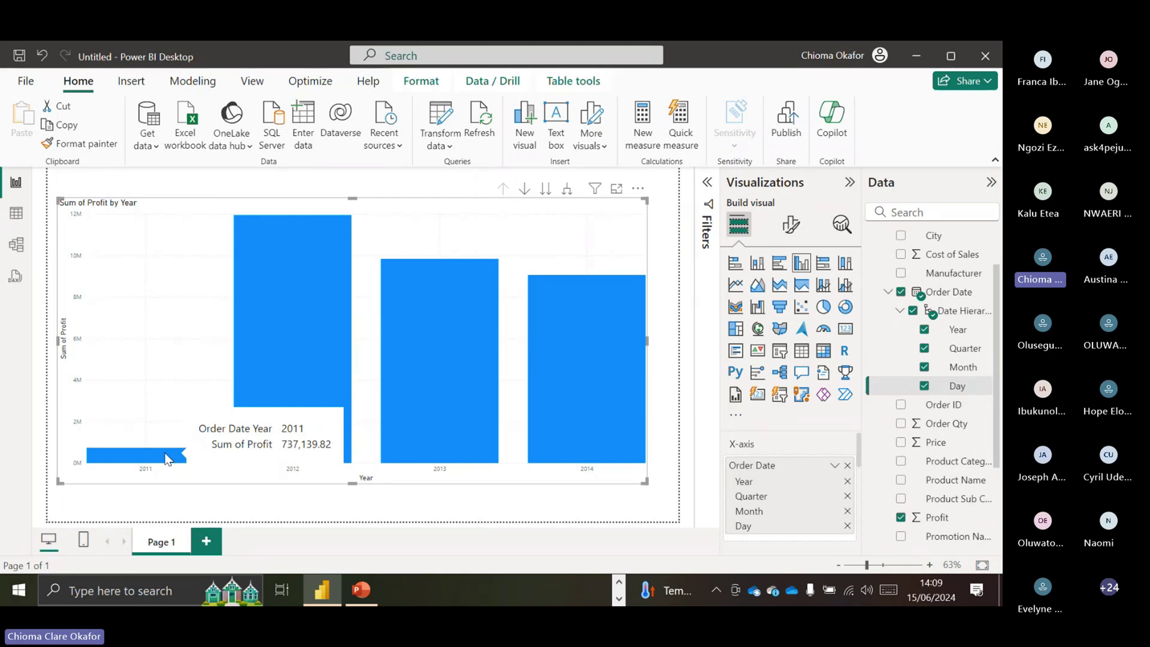
mouse_move(609, 426)
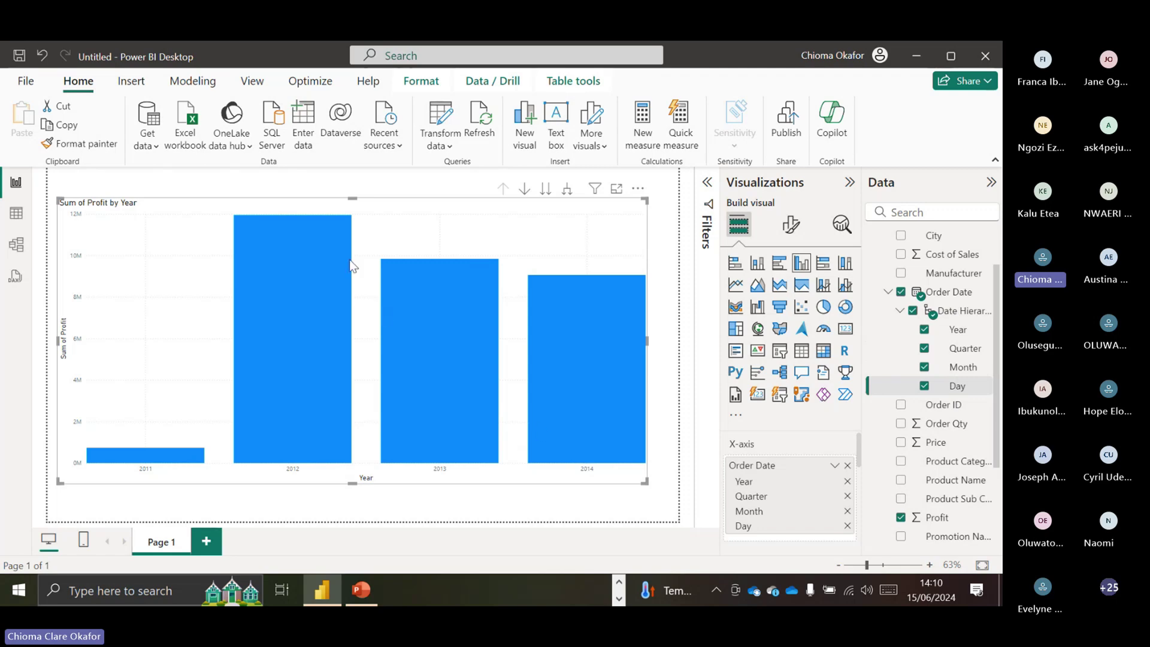
mouse_move(132, 465)
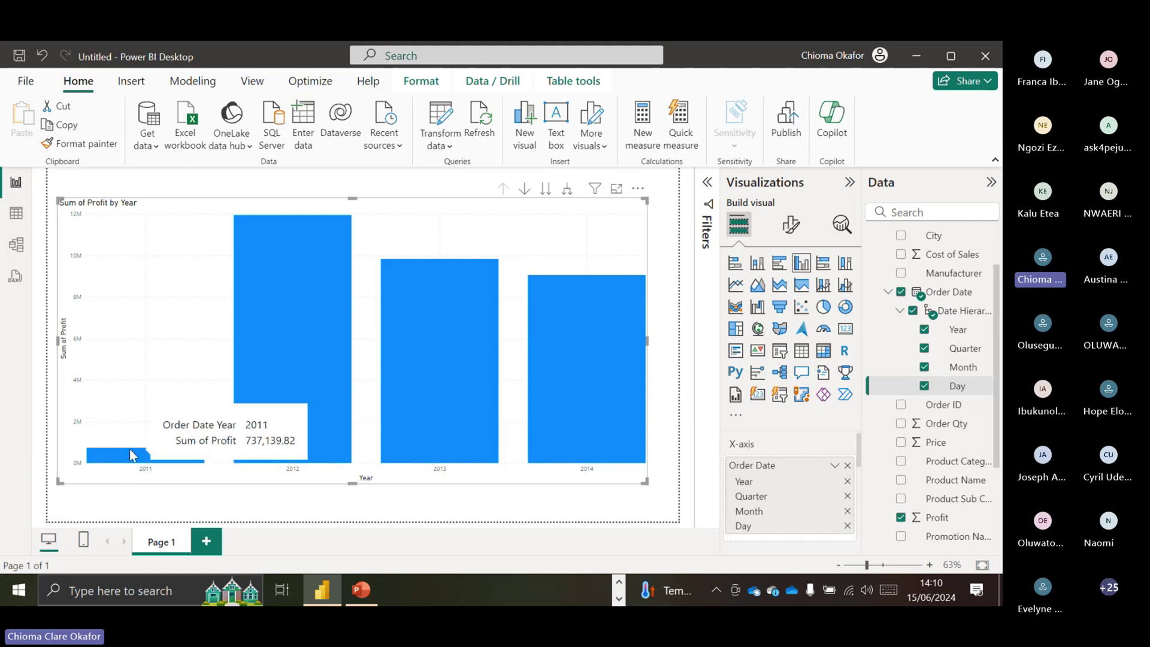
mouse_move(299, 351)
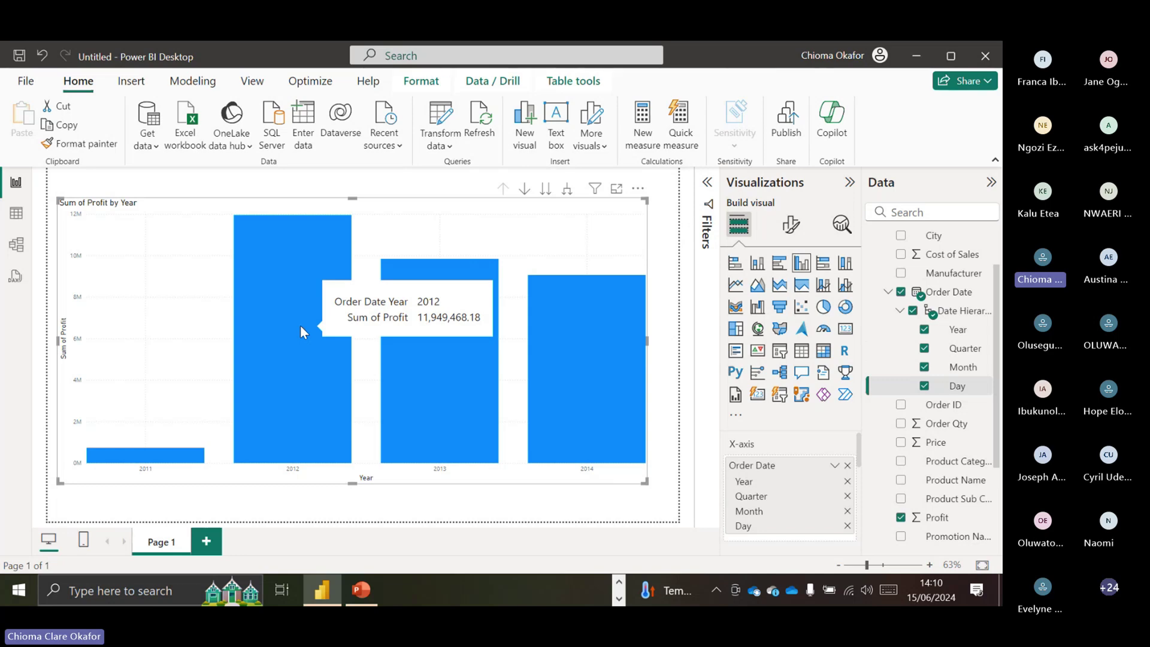
mouse_move(389, 307)
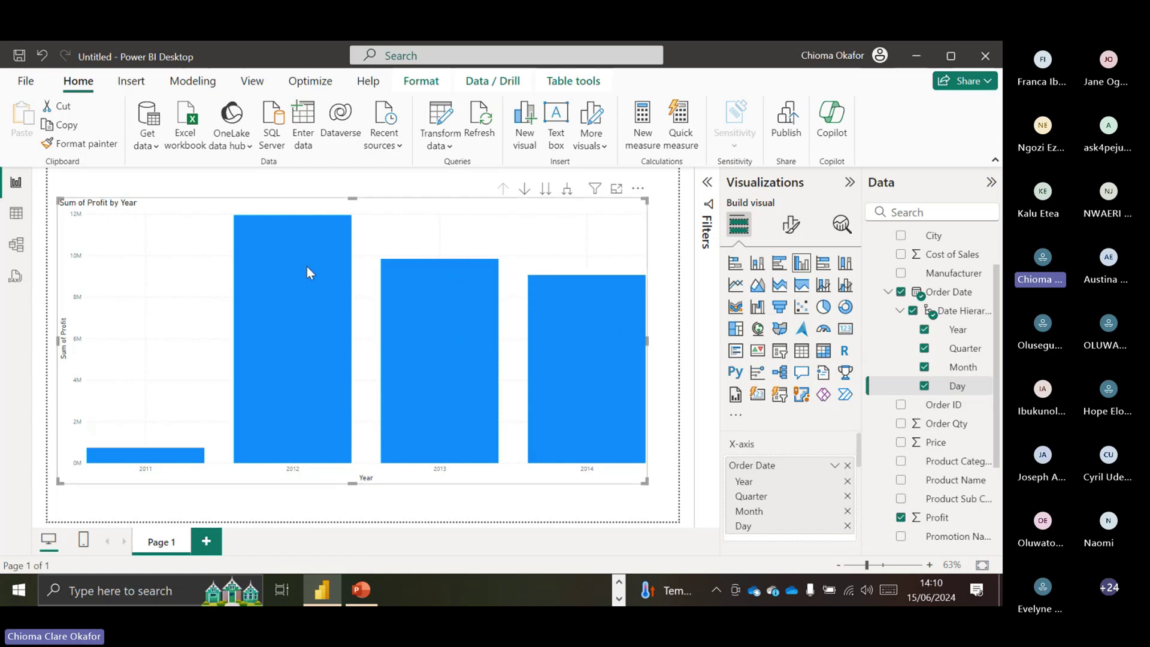
mouse_move(307, 270)
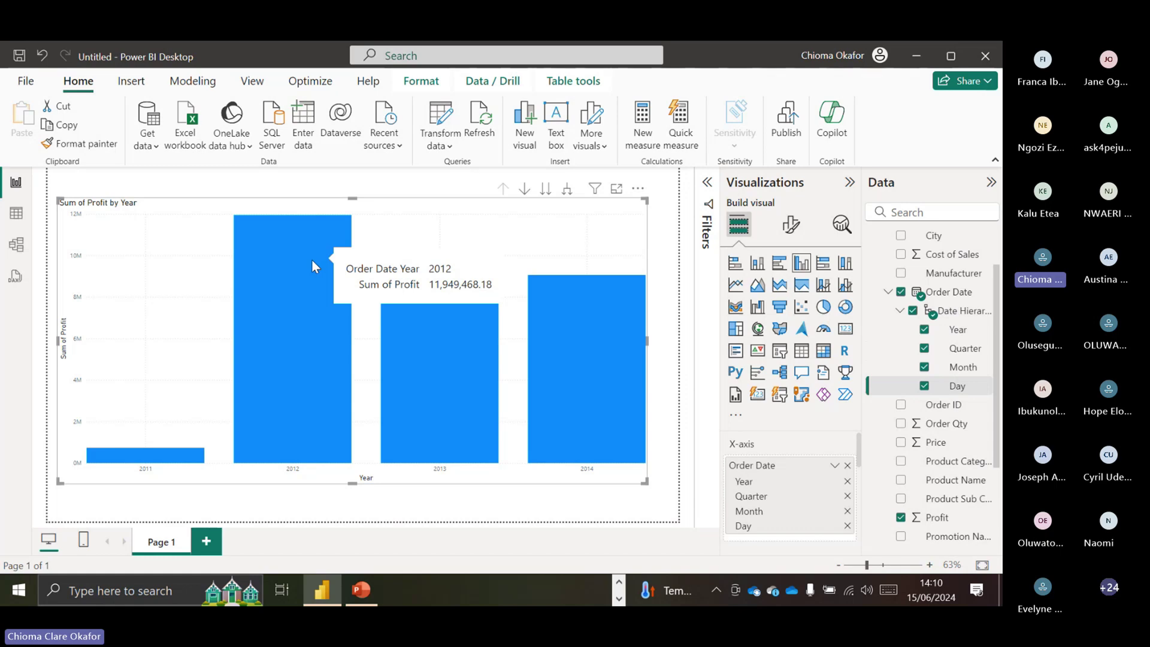
- View the underlying records behind the 2012 profit column, and return to the report
left_click(312, 261)
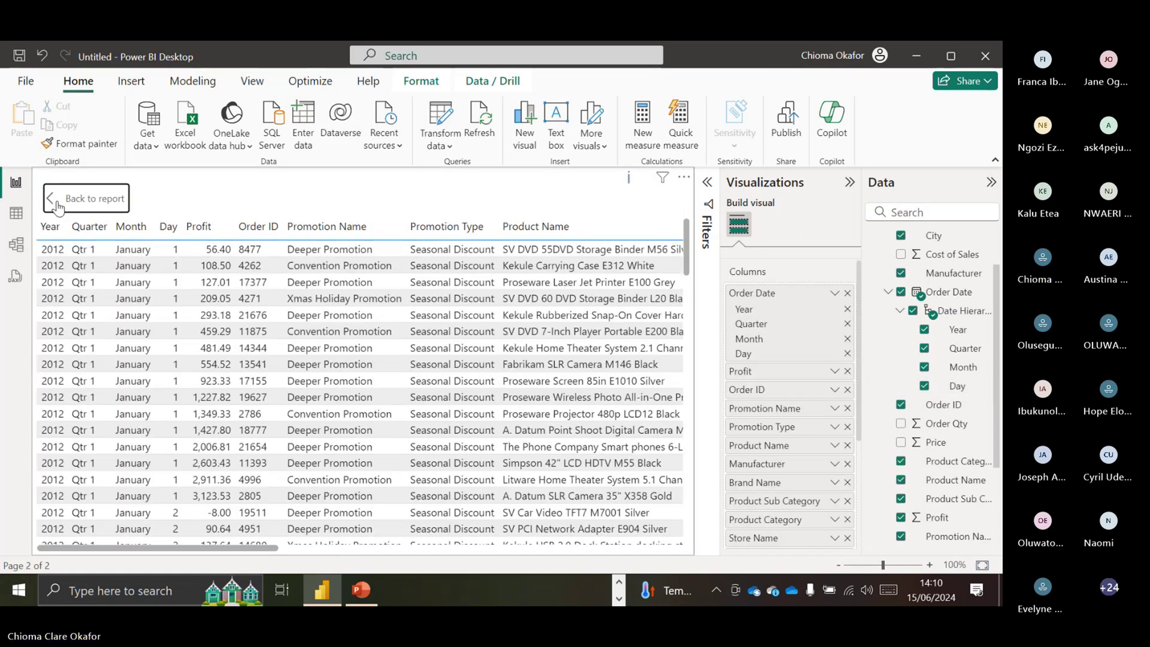
left_click(58, 207)
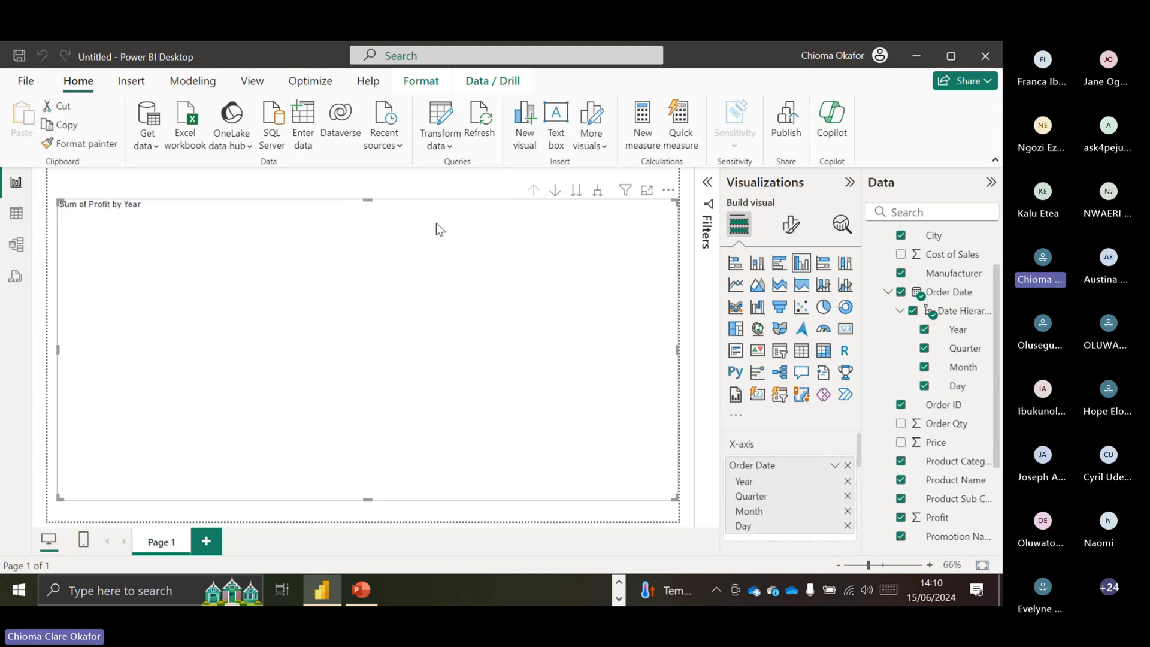
mouse_move(318, 248)
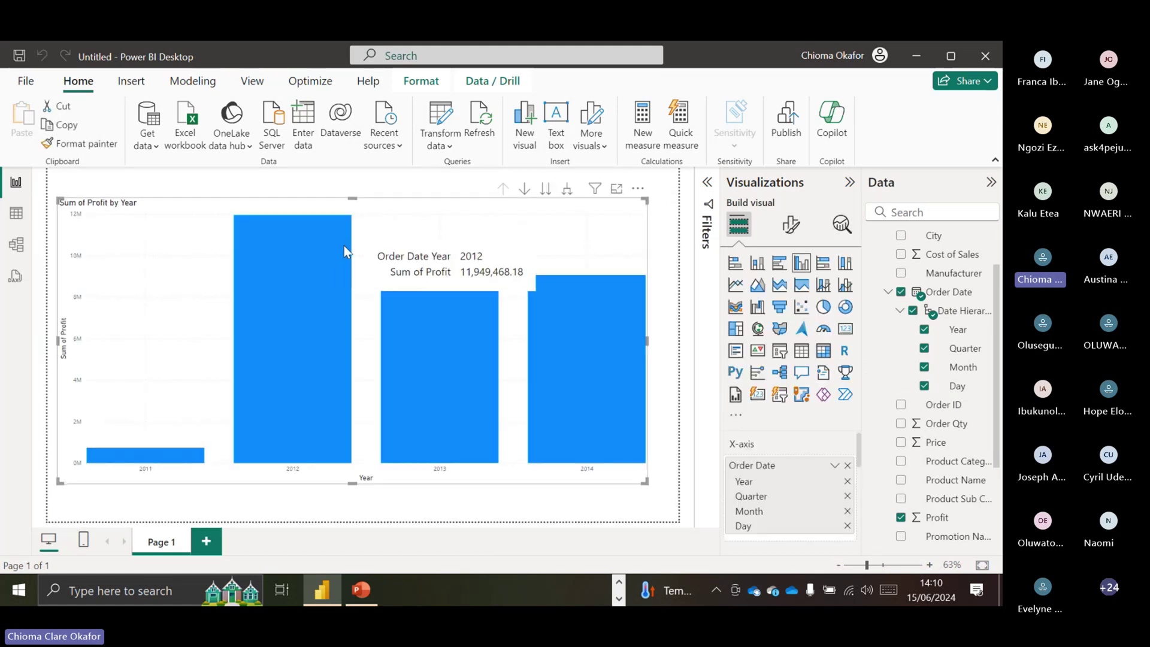
- Turn on drill mode, drill into the 2012 column, and inspect the profit of its quarters
left_click(525, 190)
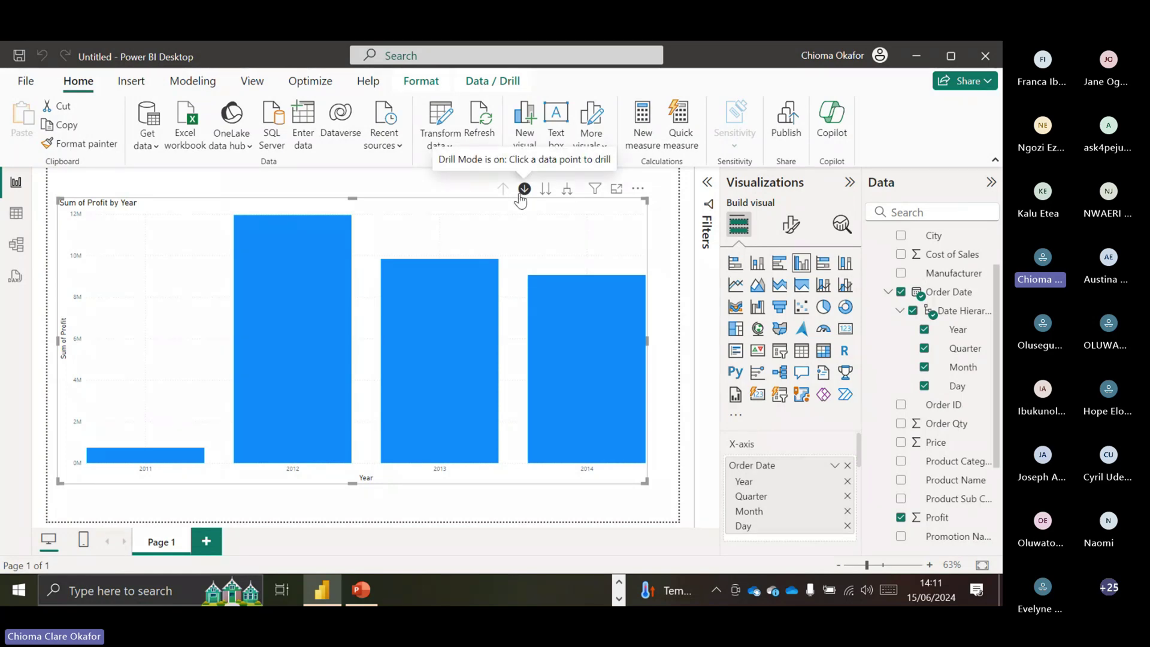
mouse_move(304, 266)
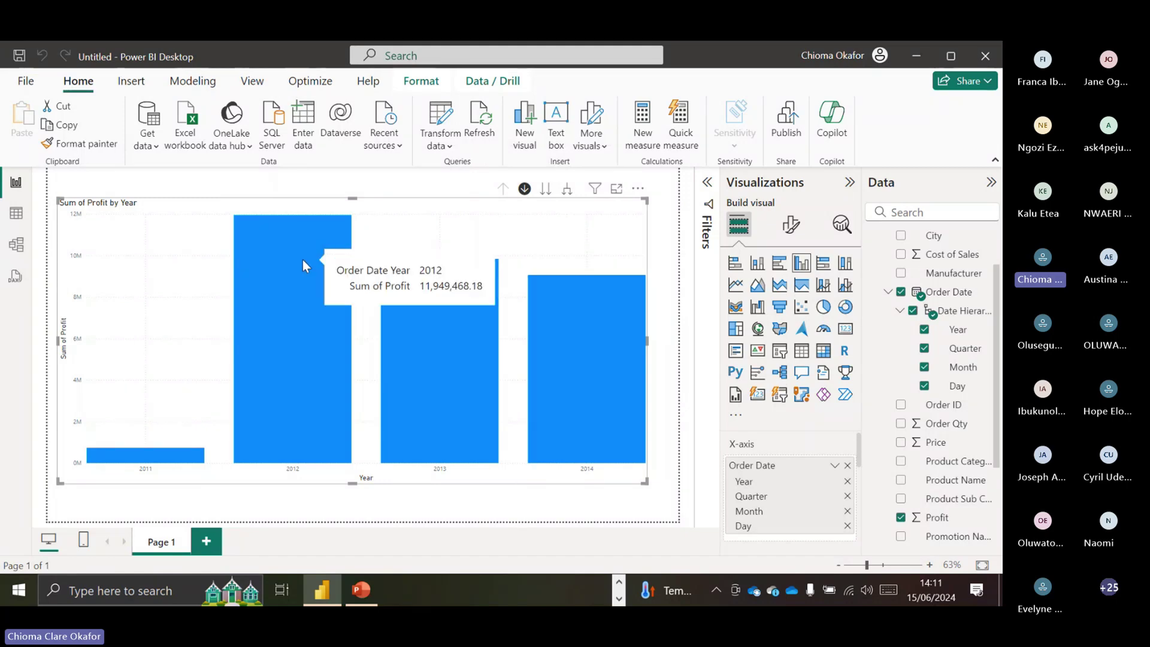
left_click(303, 265)
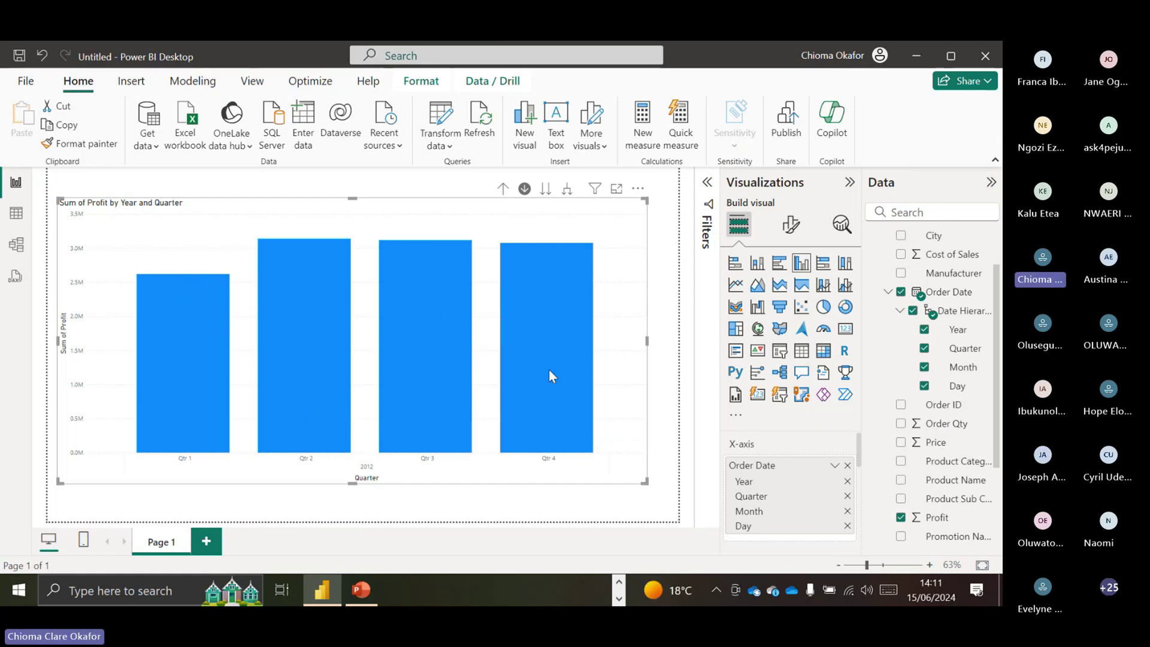
mouse_move(318, 288)
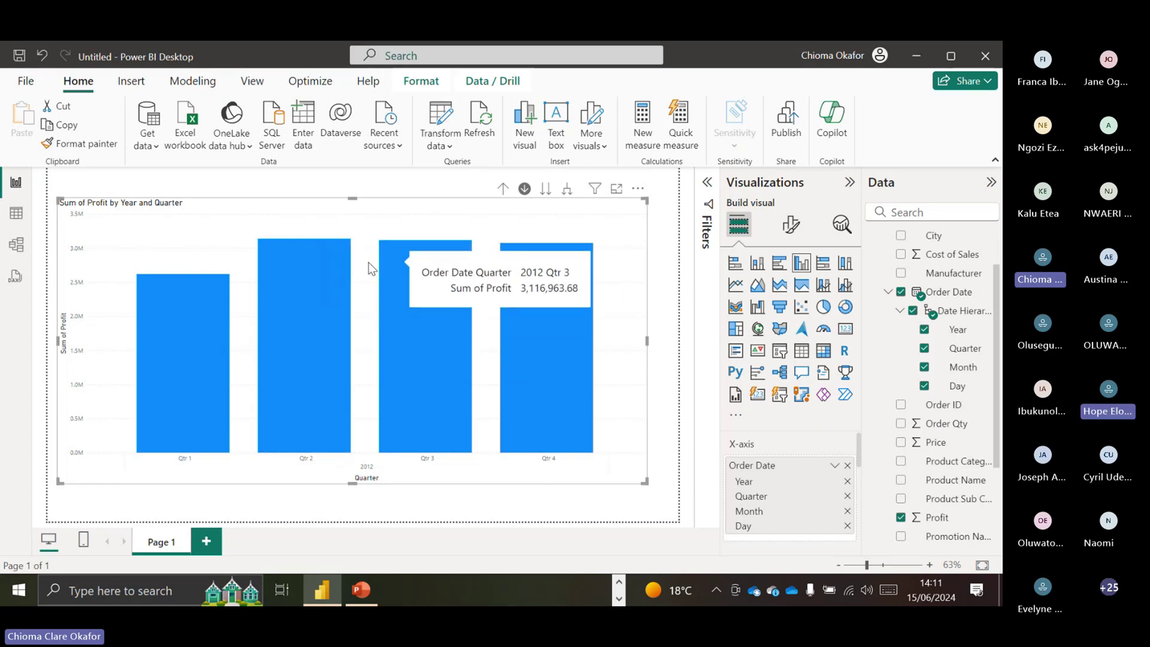
mouse_move(534, 266)
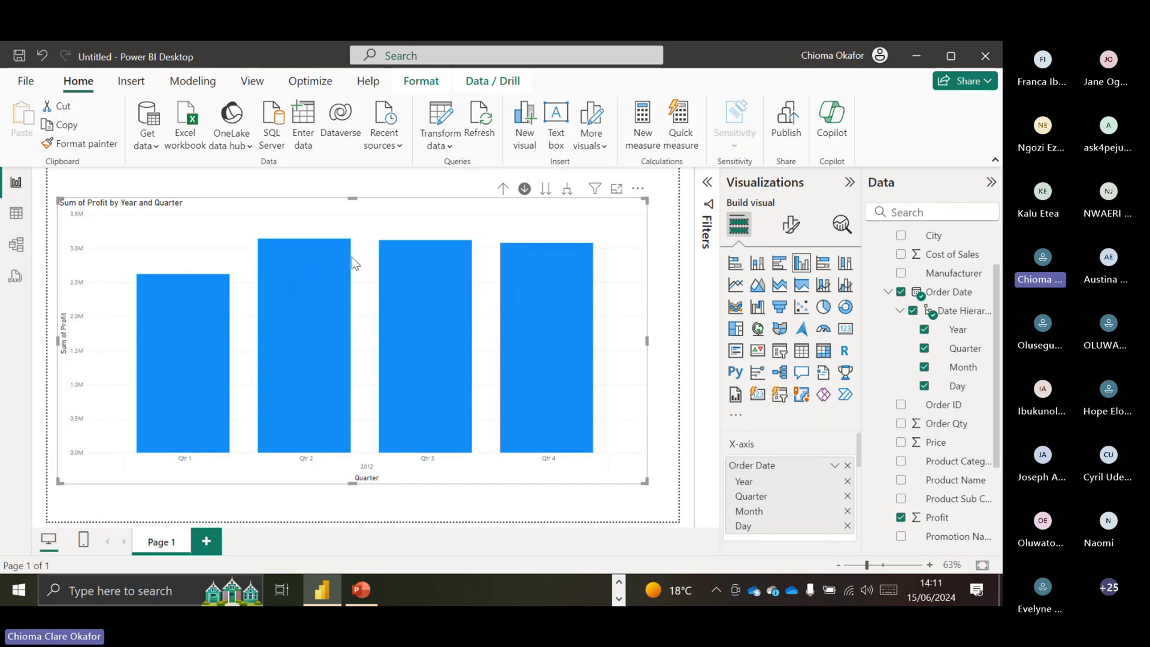
mouse_move(419, 277)
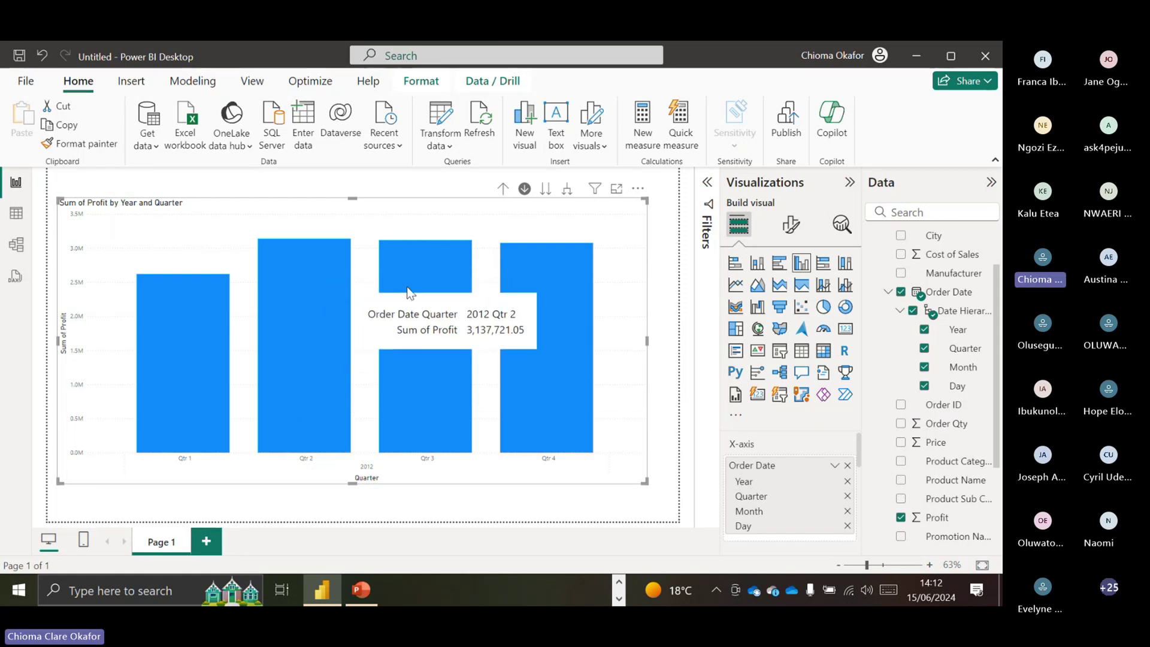
- Drill into Qtr 2 of 2012 with drill mode on, and inspect the profit of its months
left_click(523, 191)
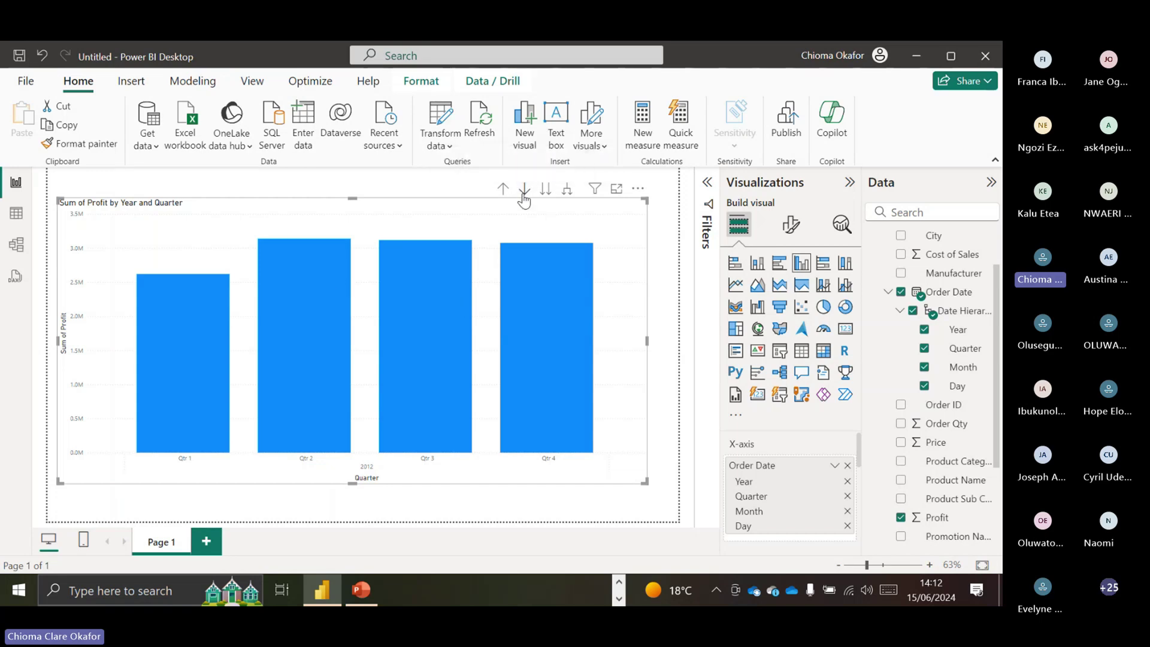
left_click(524, 190)
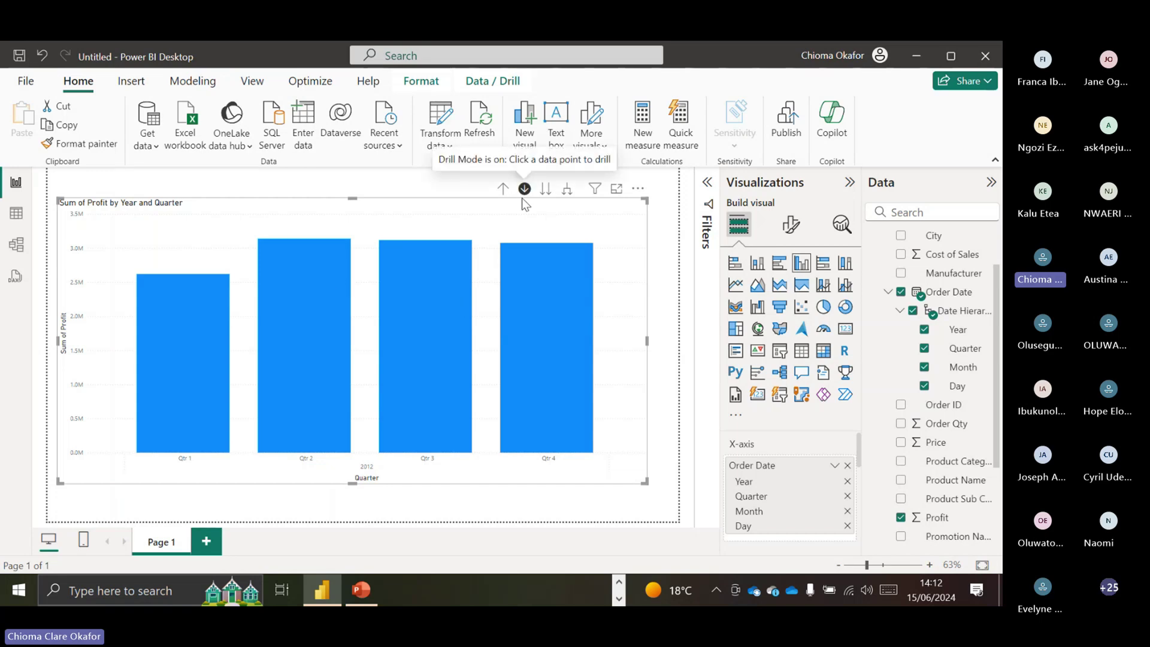
left_click(321, 279)
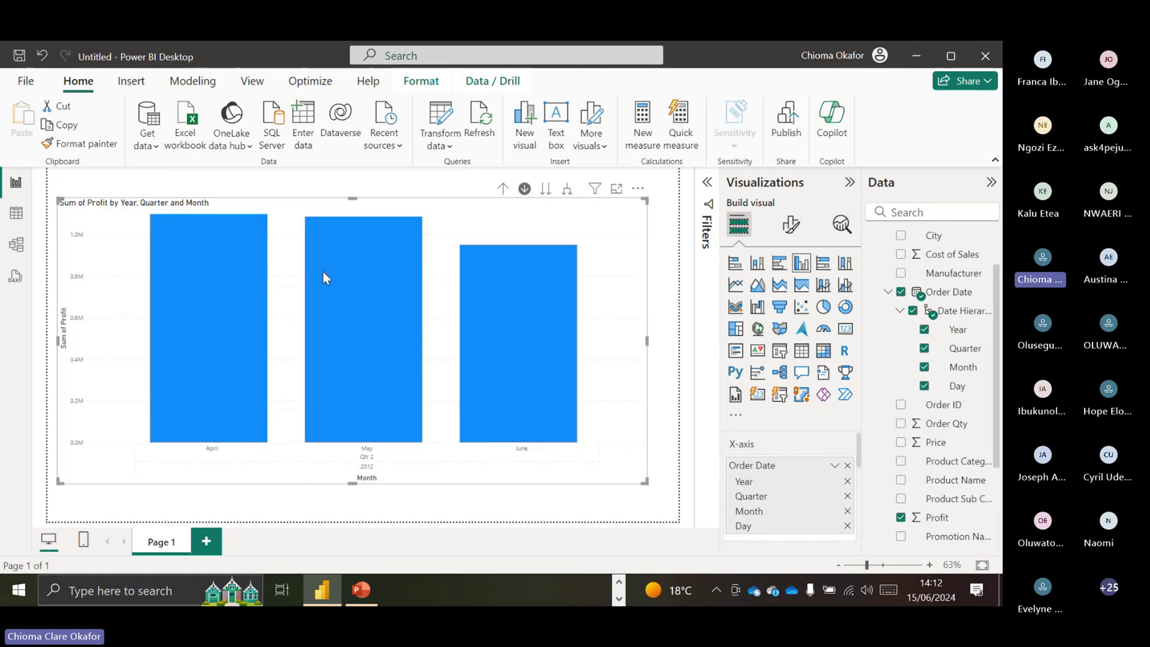
mouse_move(324, 278)
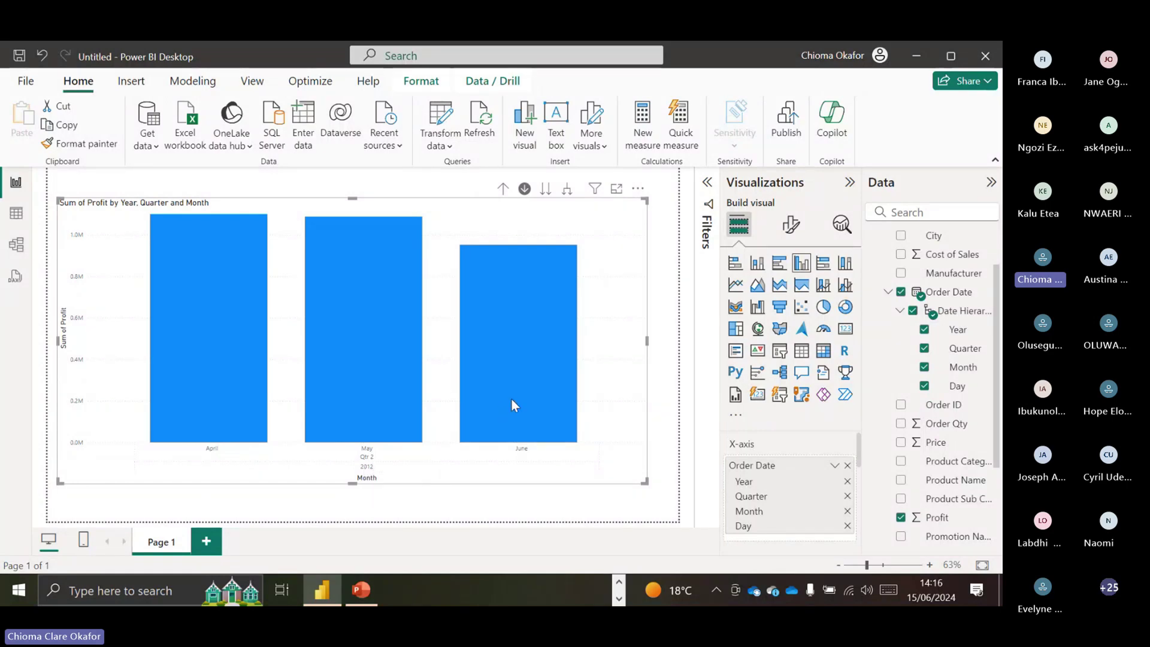
mouse_move(378, 379)
mouse_move(263, 351)
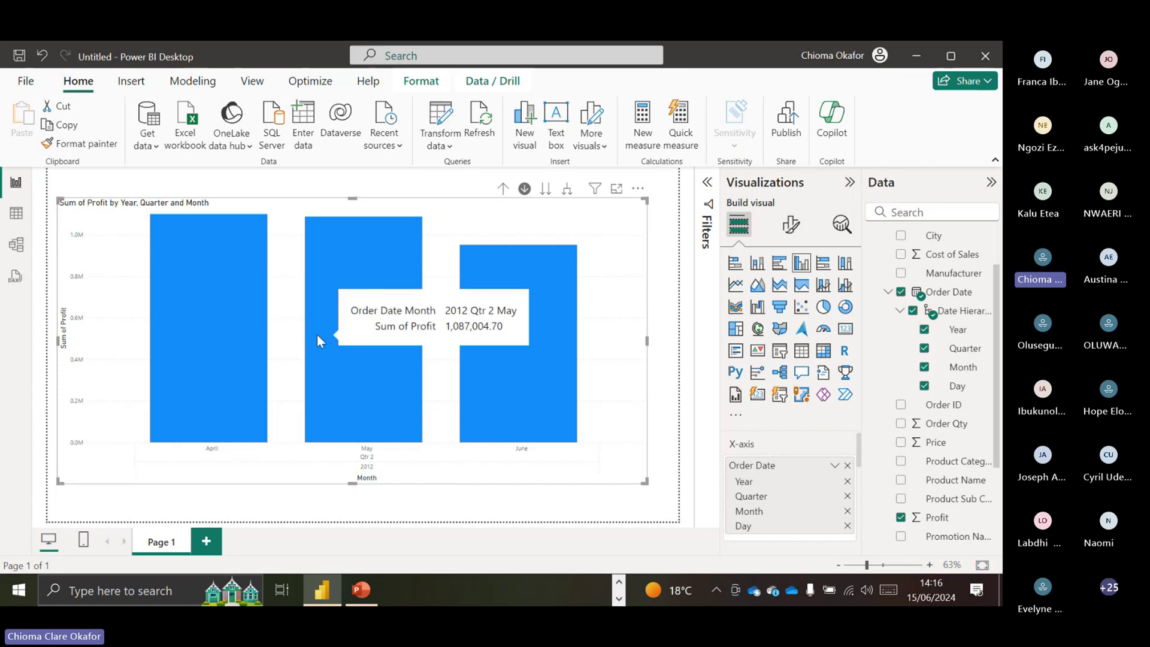
- Drill into April 2012, and inspect its daily profit columns, starting with day 3
left_click(220, 333)
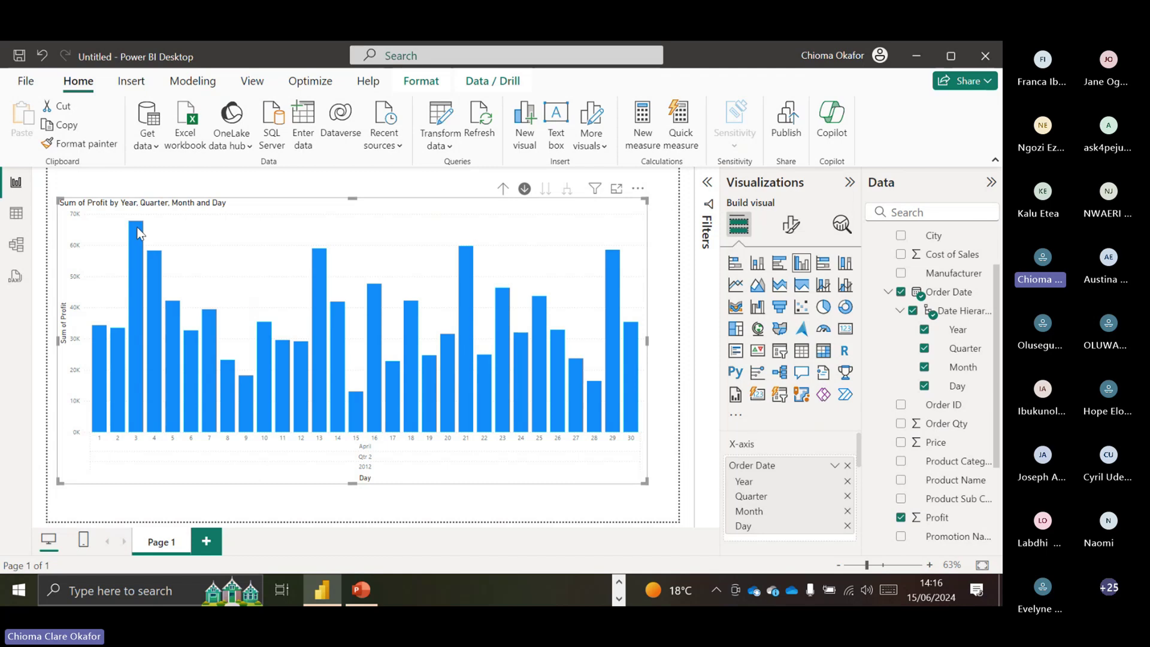
mouse_move(139, 235)
mouse_move(475, 457)
- Drill the profit chart up from the April 2012 days to the year level, and inspect the 2012 column
left_click(503, 191)
left_click(503, 190)
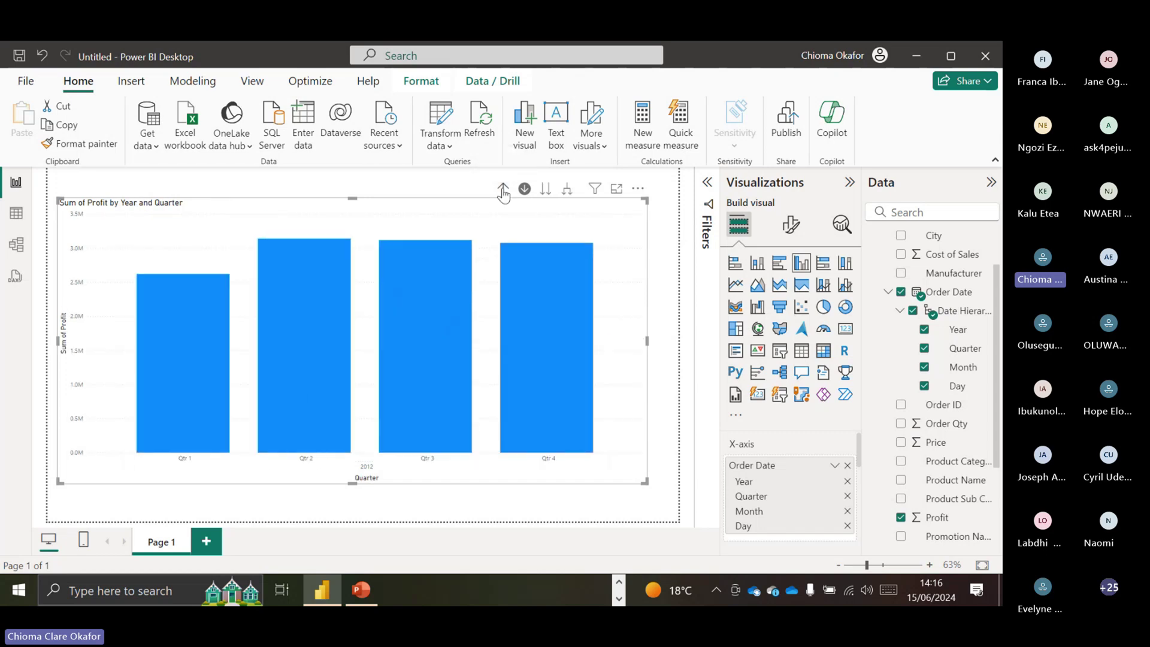
left_click(503, 191)
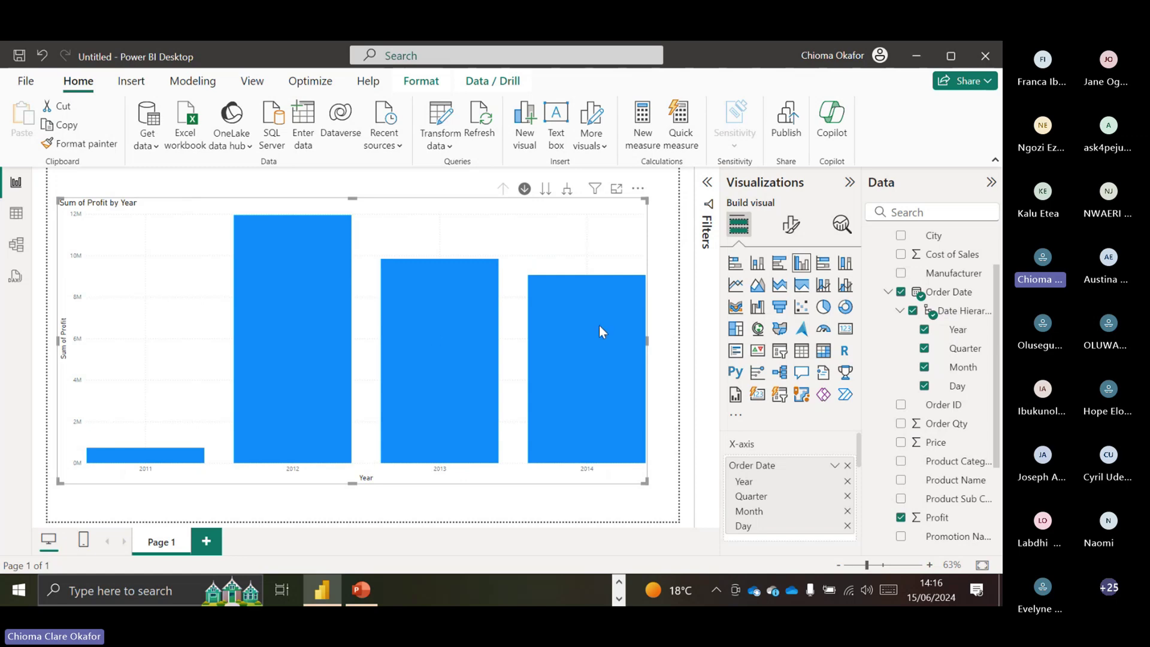
mouse_move(306, 380)
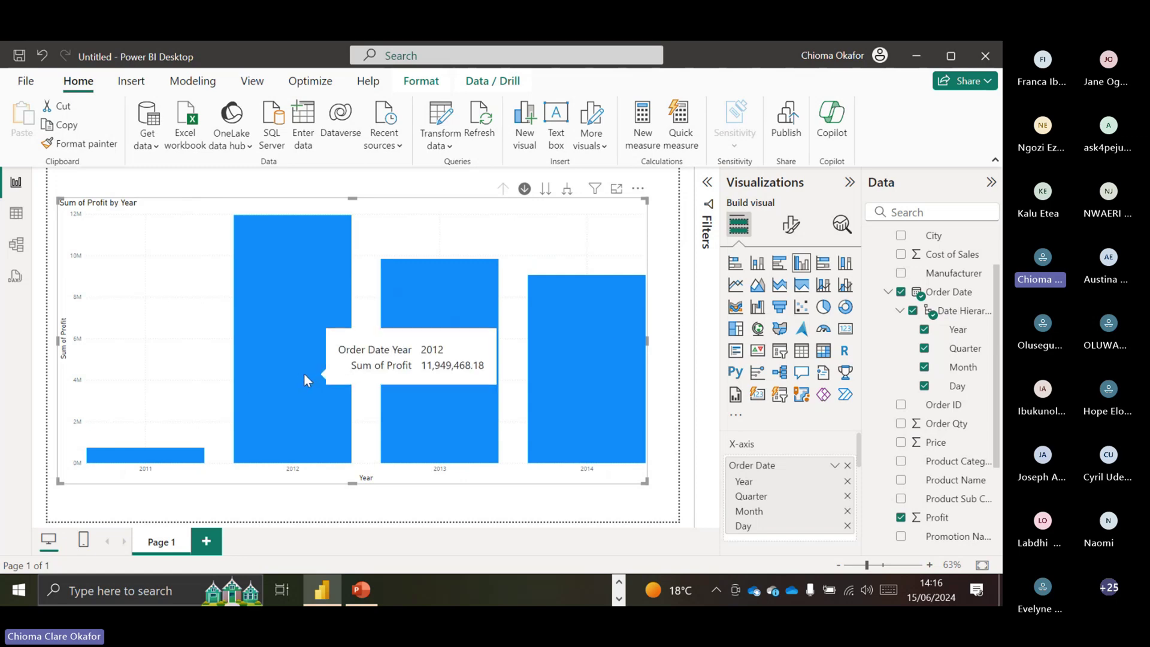
- Turn off drill mode, and take the whole chart to the next hierarchy levels through Quarter and Month to Day
left_click(524, 190)
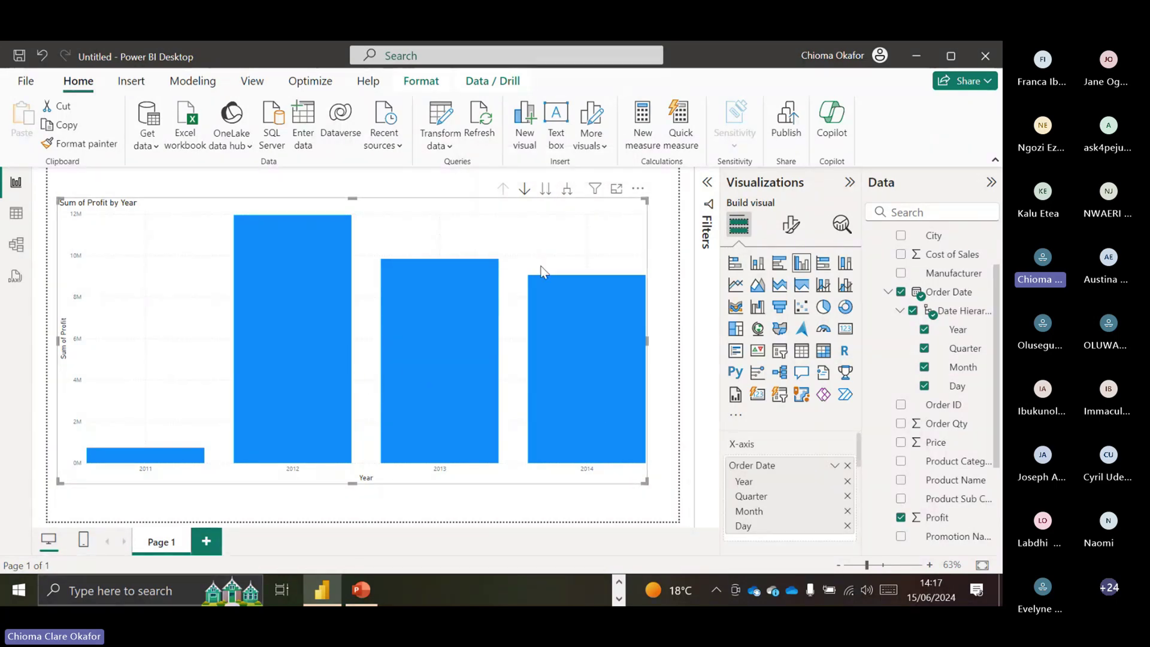
left_click(545, 196)
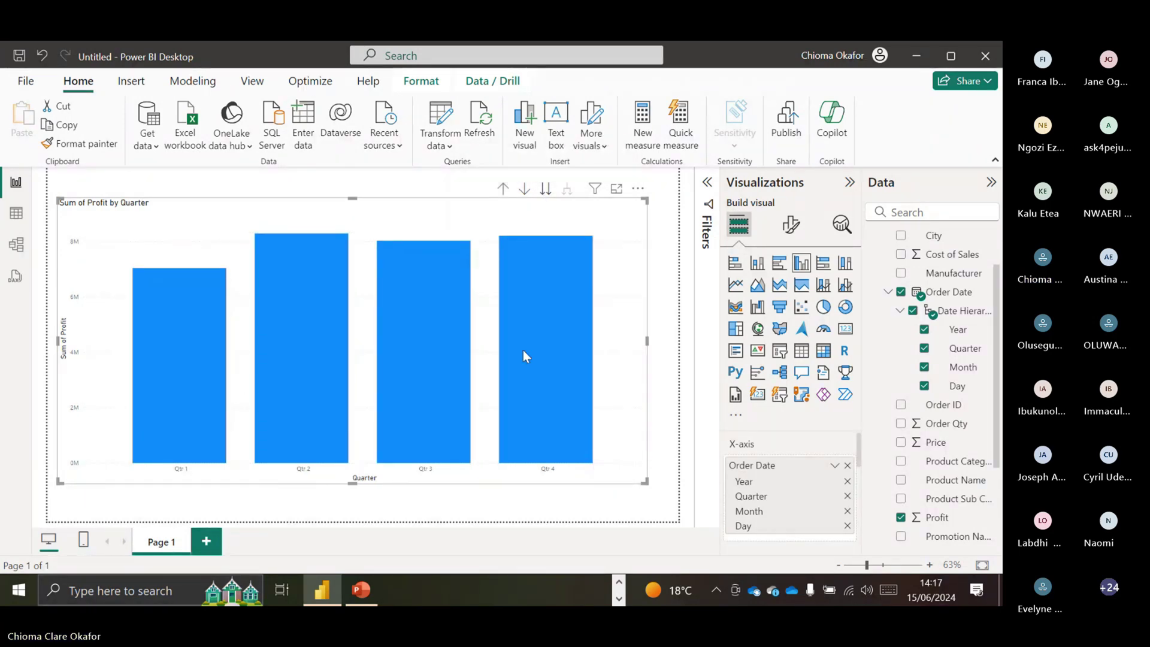
left_click(545, 190)
left_click(542, 192)
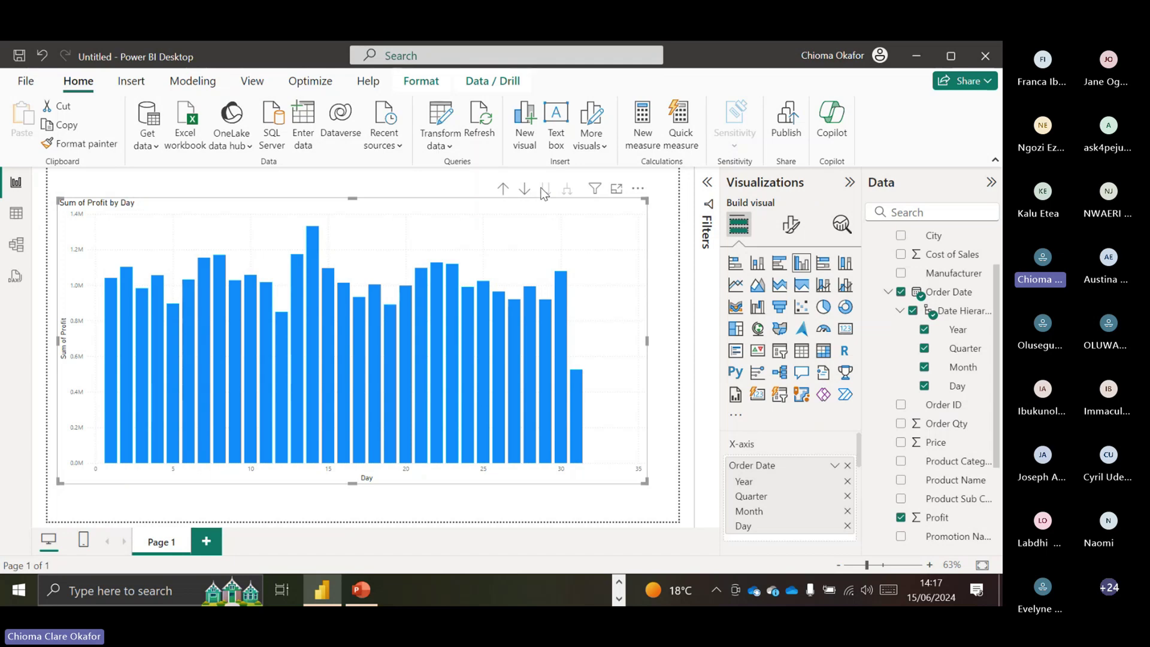
- Drill the combined daily profit chart up through Month and Quarter to the Year level
left_click(504, 191)
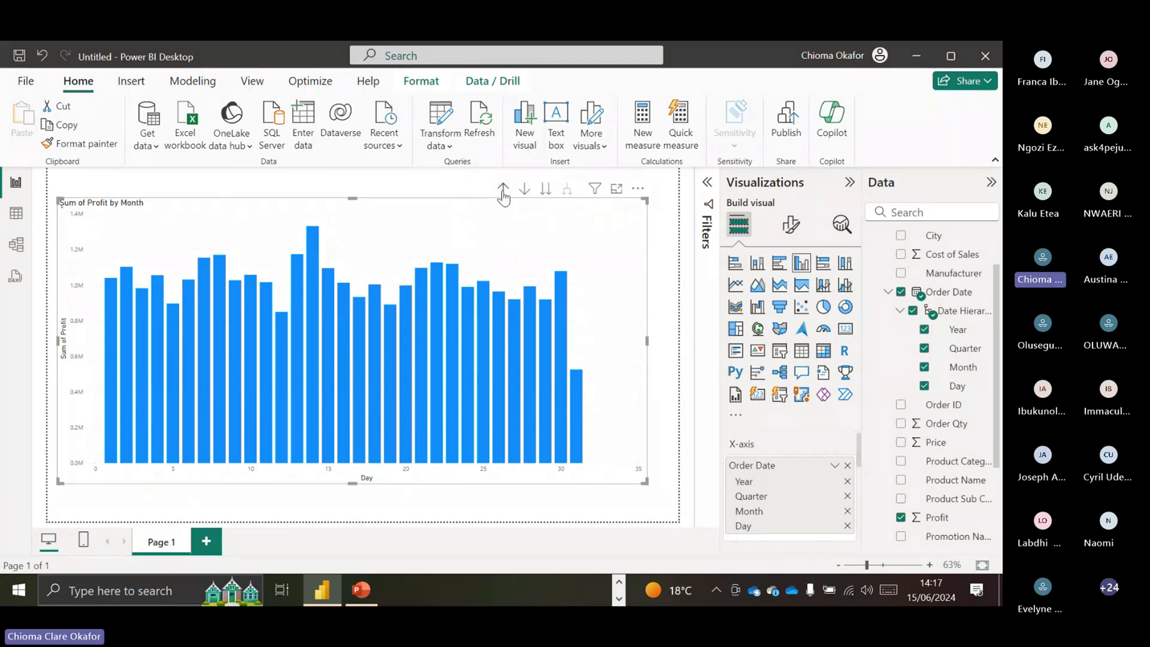
left_click(503, 191)
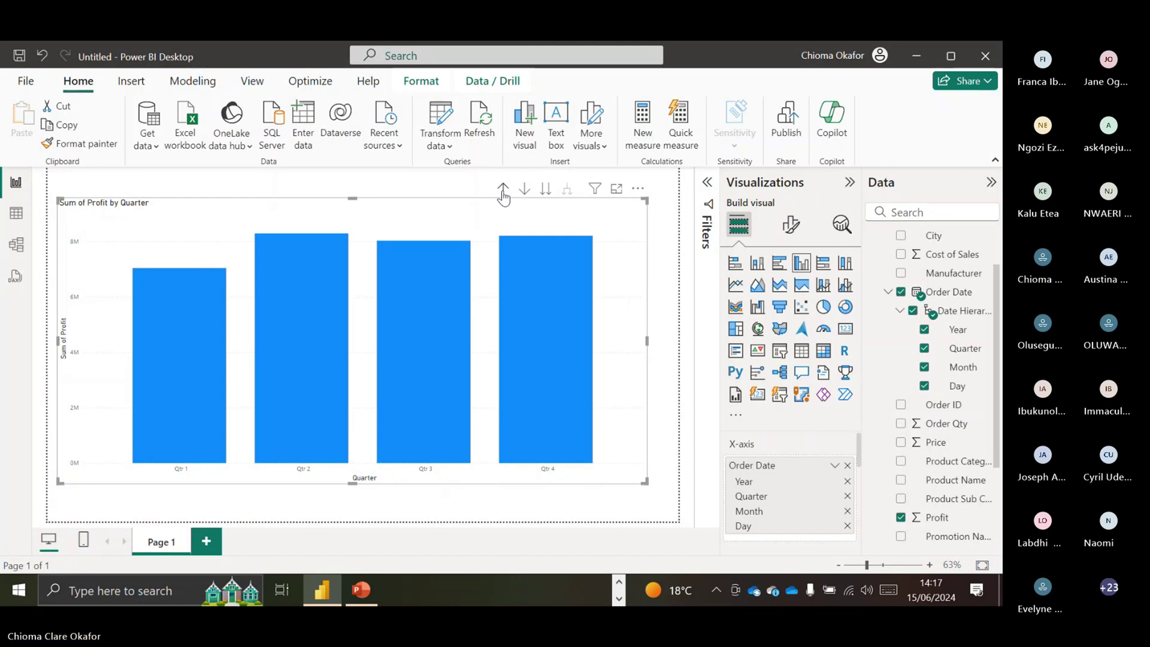
left_click(503, 190)
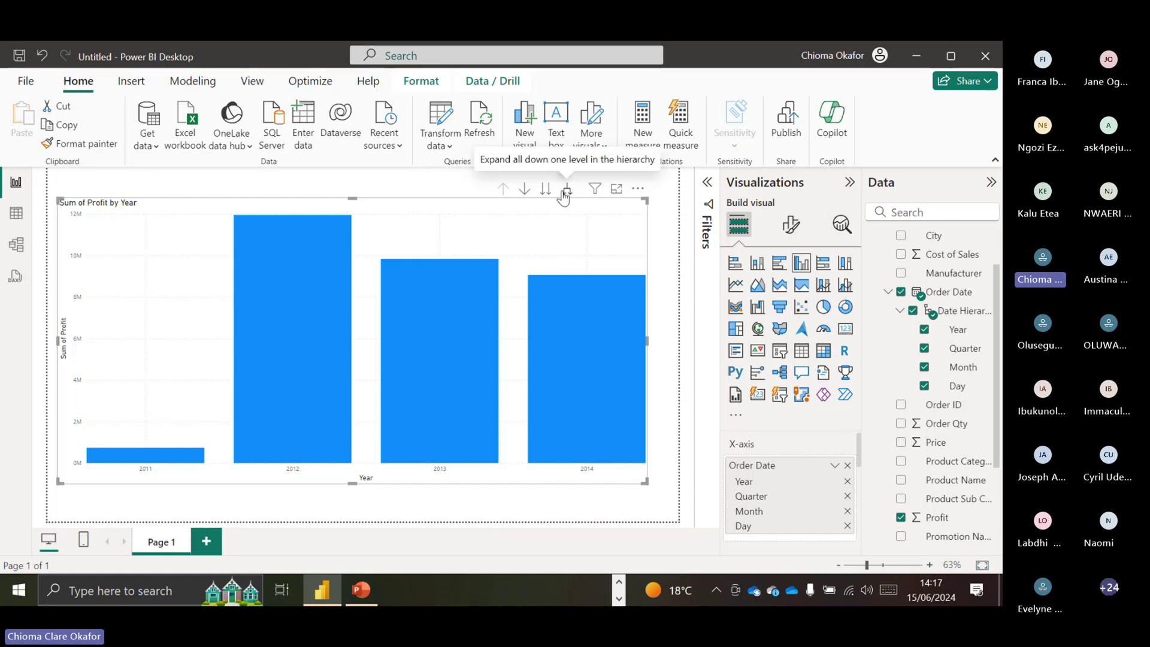
- Expand all years down the hierarchy through Quarter and Month to Day, and inspect the first December 2011 columns
left_click(565, 195)
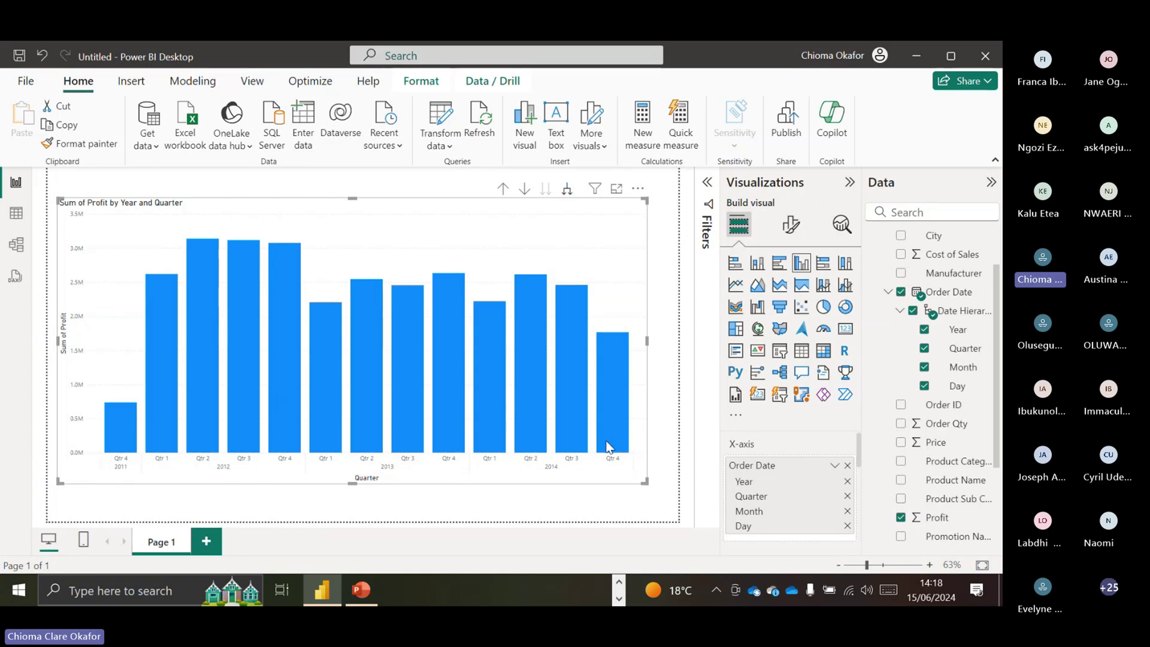
left_click(568, 191)
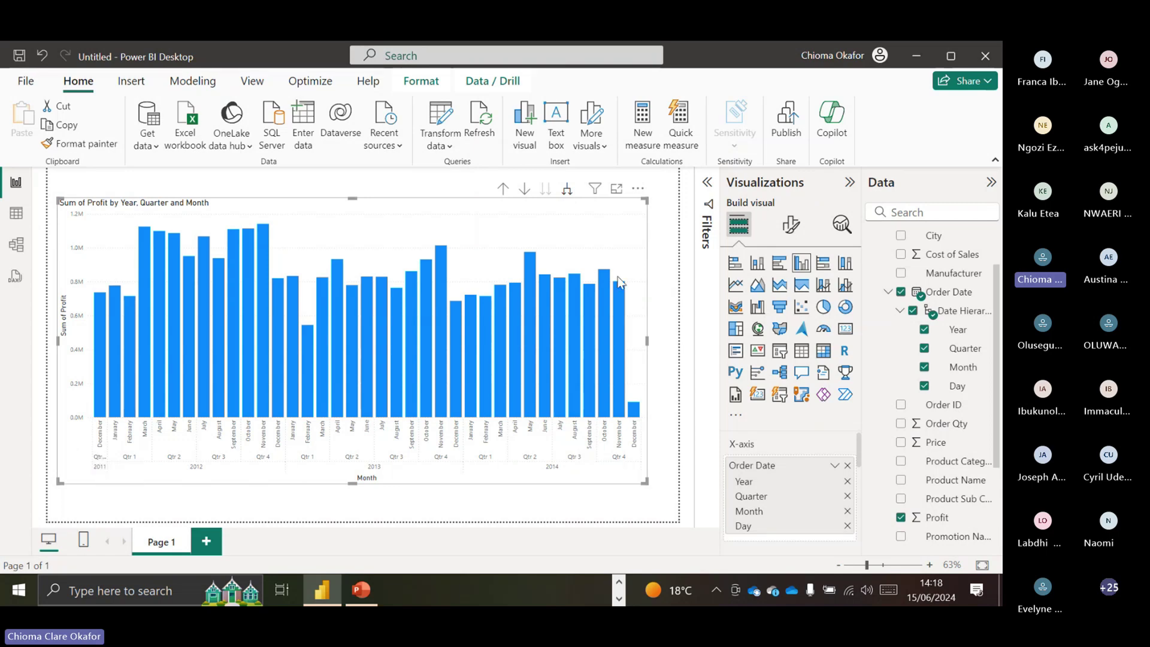
left_click(568, 189)
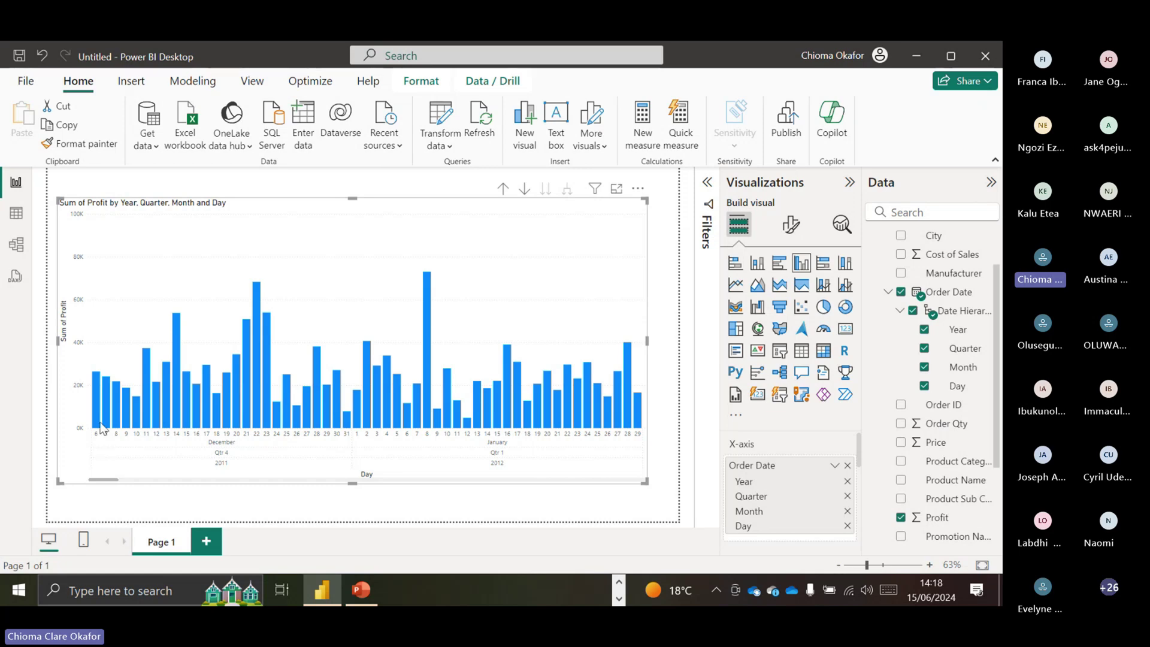
mouse_move(103, 426)
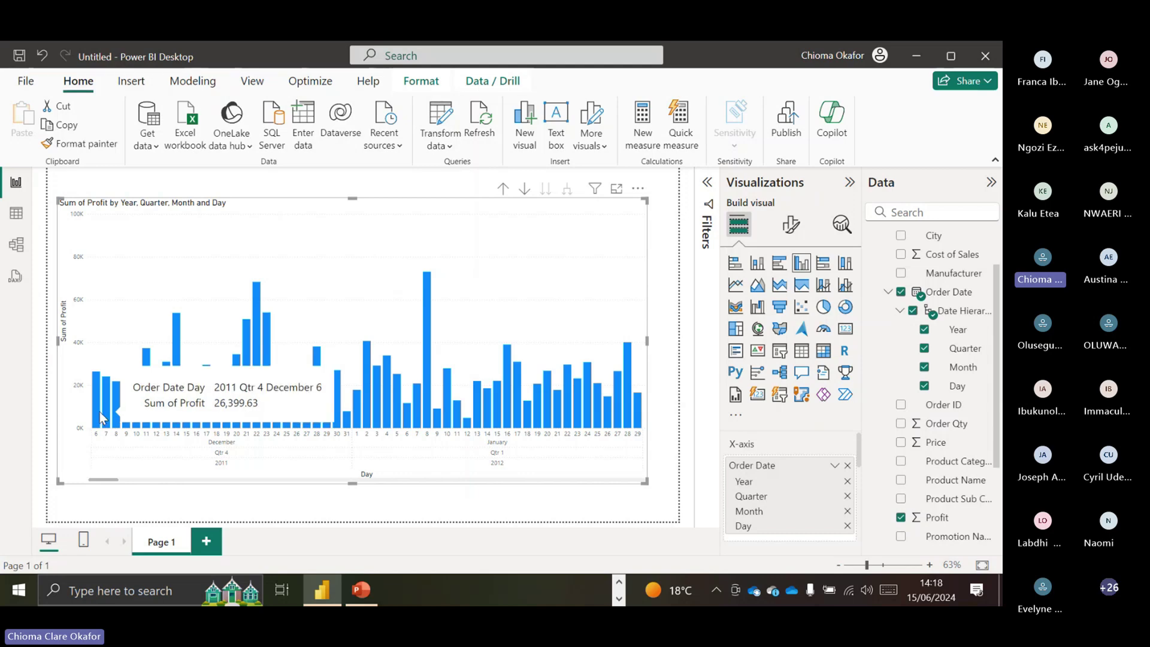
- Browse the expanded daily profit columns from December 2011 through to December 2014
left_click_drag(112, 481, 315, 483)
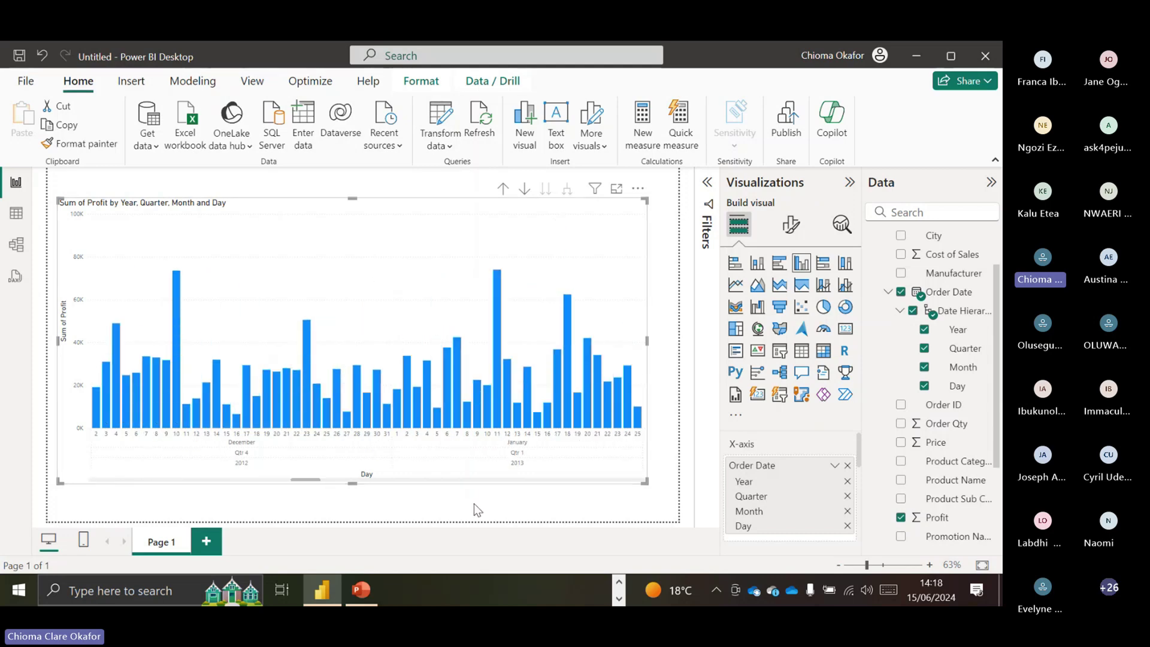
left_click_drag(477, 509, 648, 492)
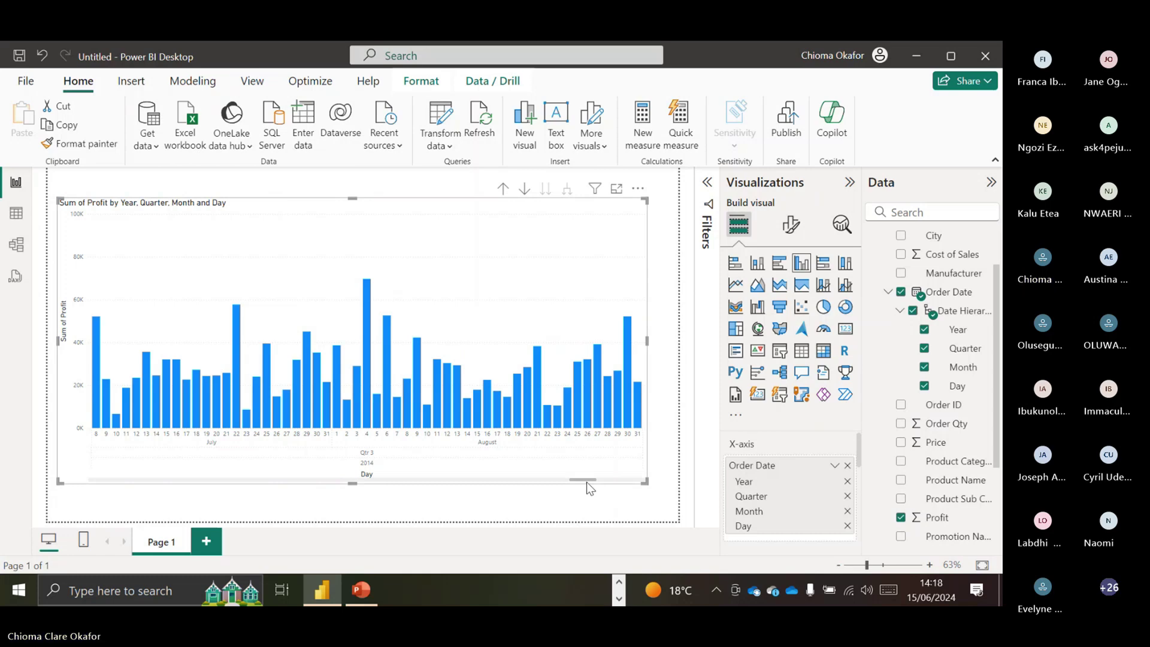
left_click_drag(587, 481, 638, 483)
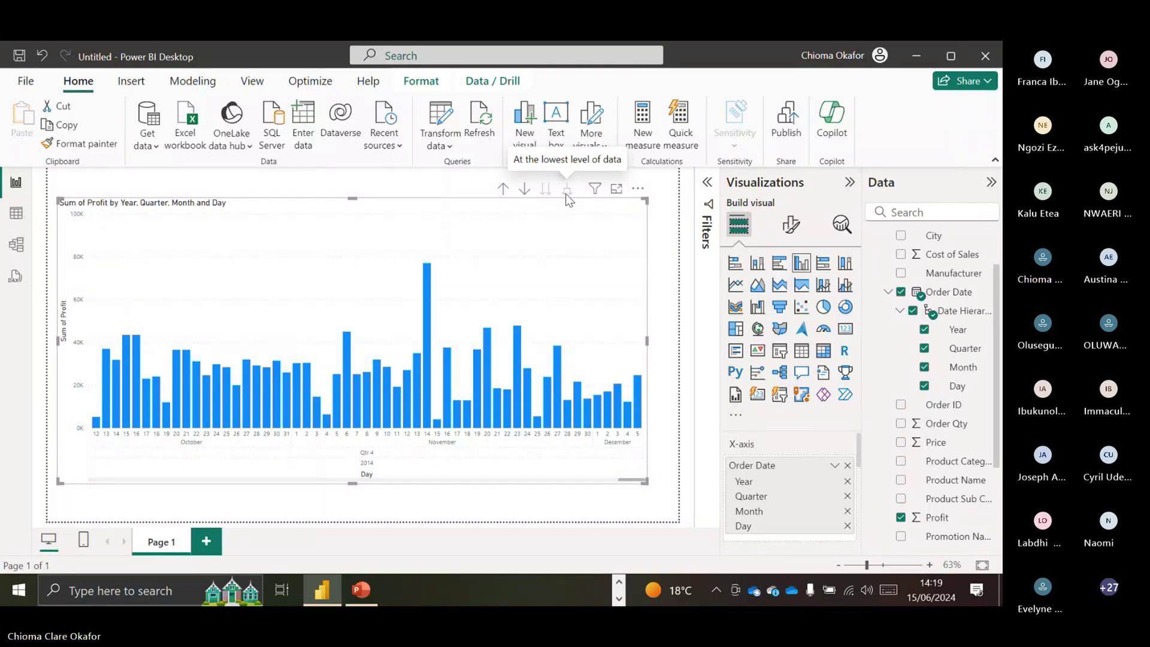
- Drill the expanded daily profit chart up to the Year level, and inspect the 2011, 2012 and 2014 columns
left_click(504, 190)
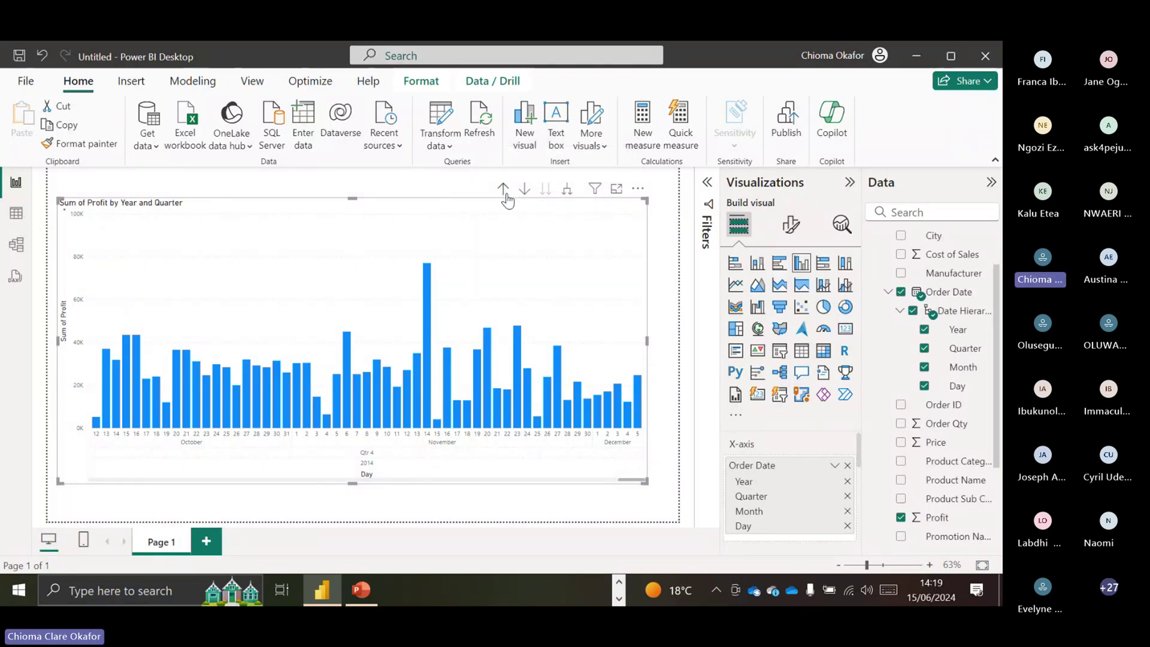
left_click(506, 193)
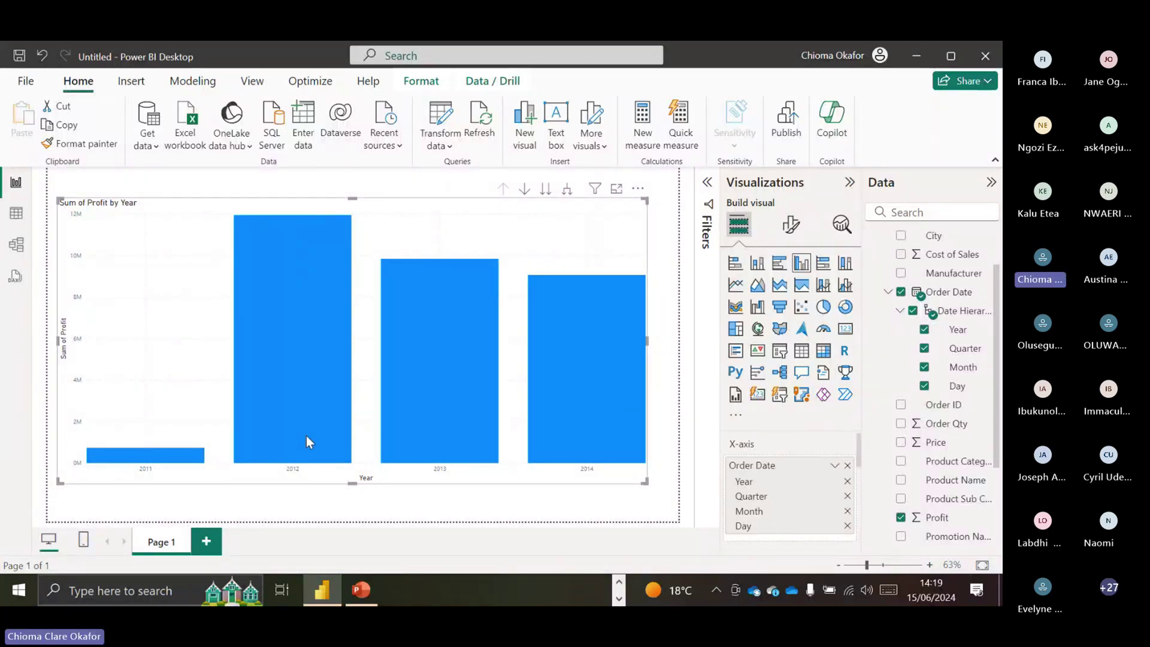
mouse_move(616, 421)
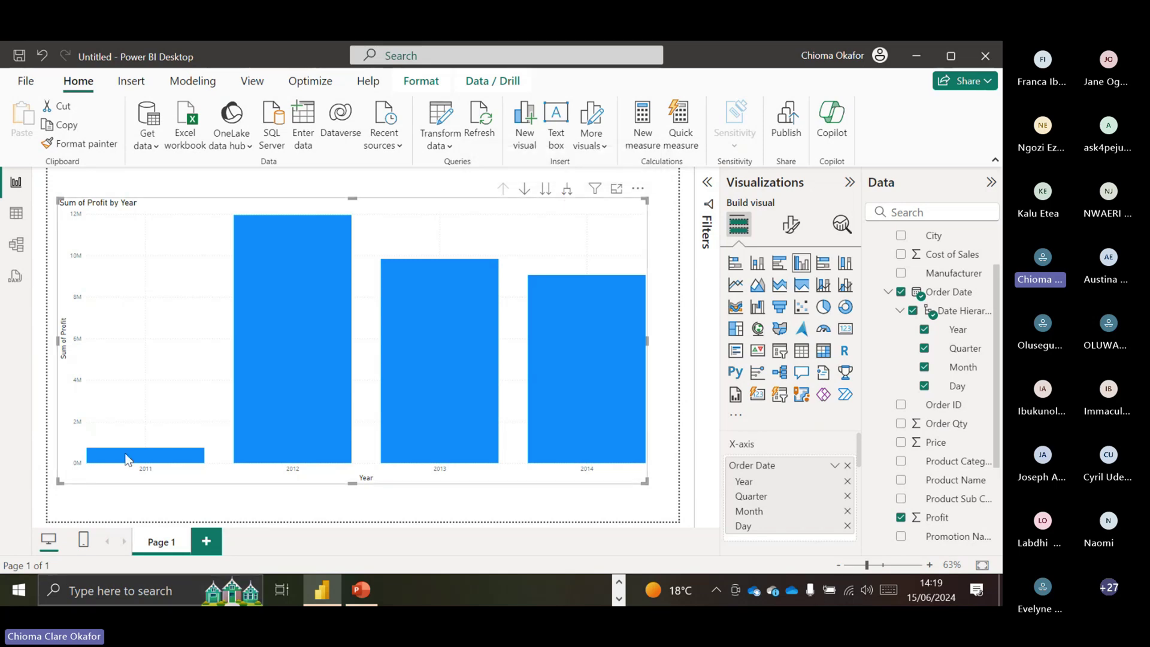
mouse_move(128, 460)
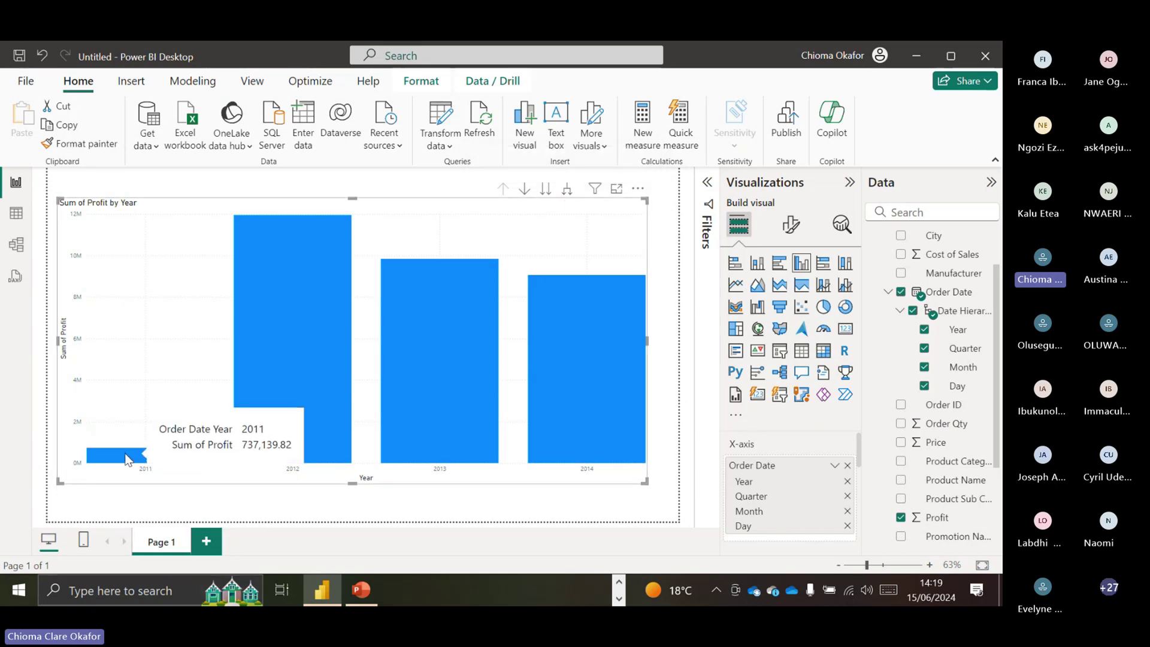
mouse_move(314, 364)
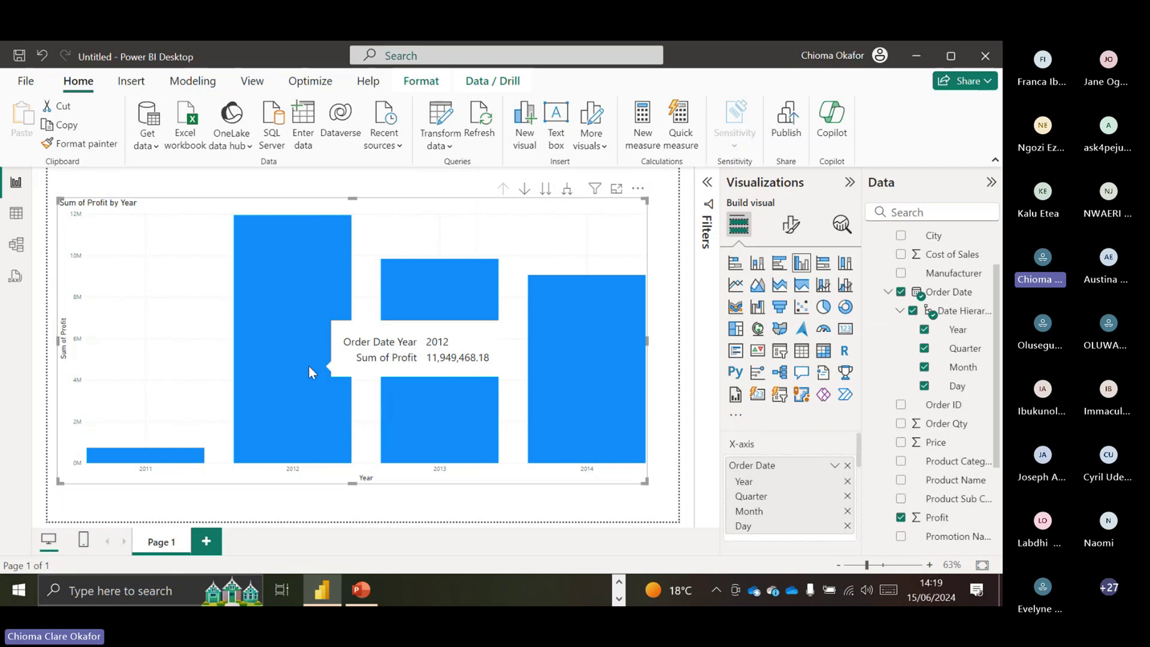
mouse_move(569, 383)
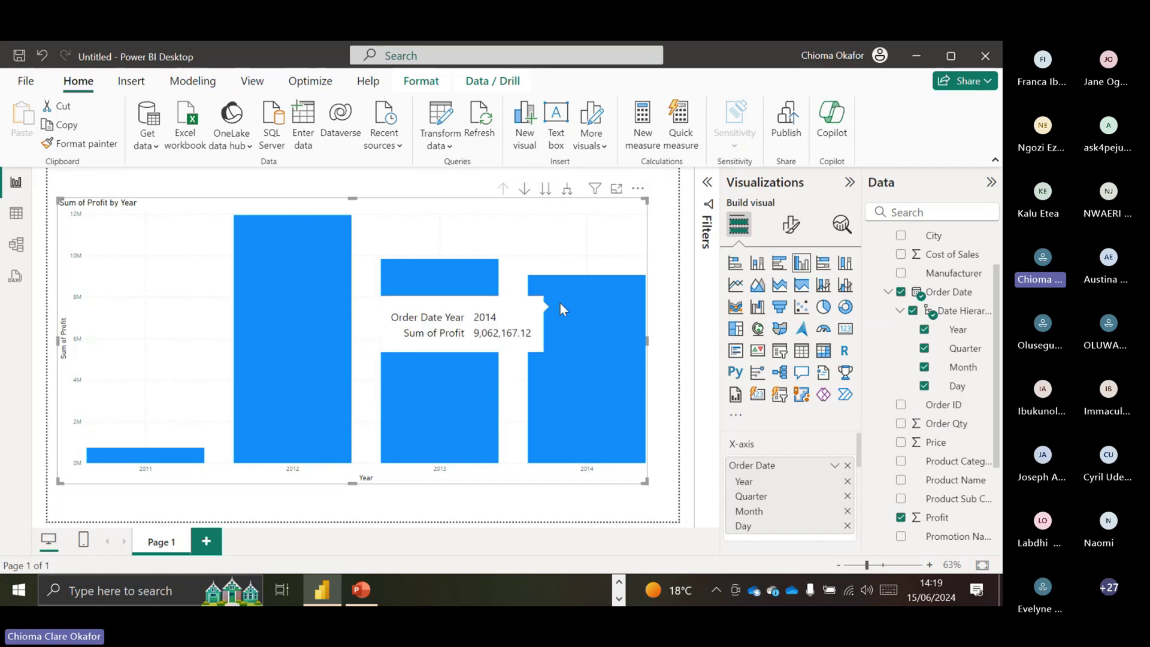
- Expand all years one level down the hierarchy to Quarter, and inspect the 2012 and 2014 quarter columns
left_click(567, 189)
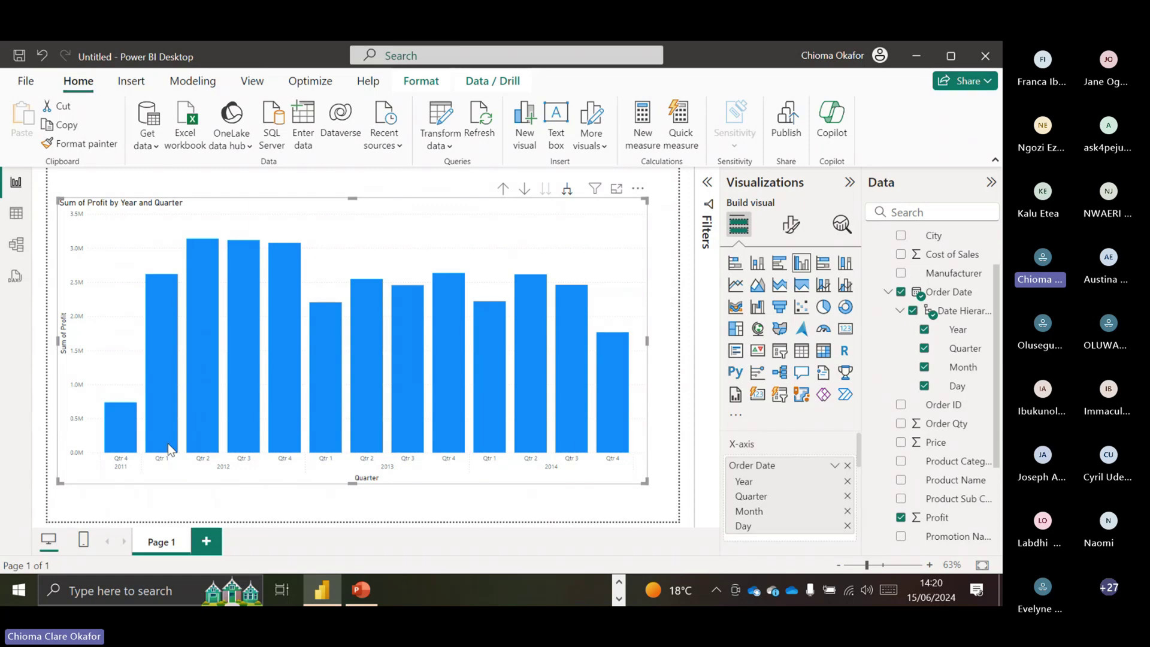
mouse_move(170, 450)
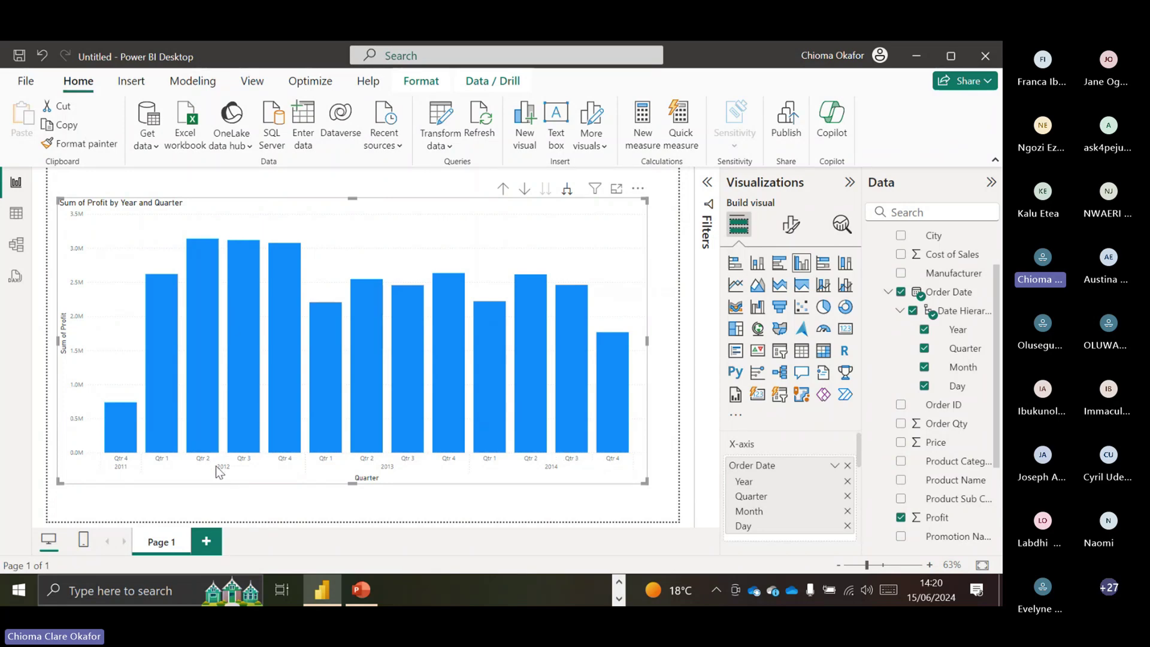
left_click(207, 257)
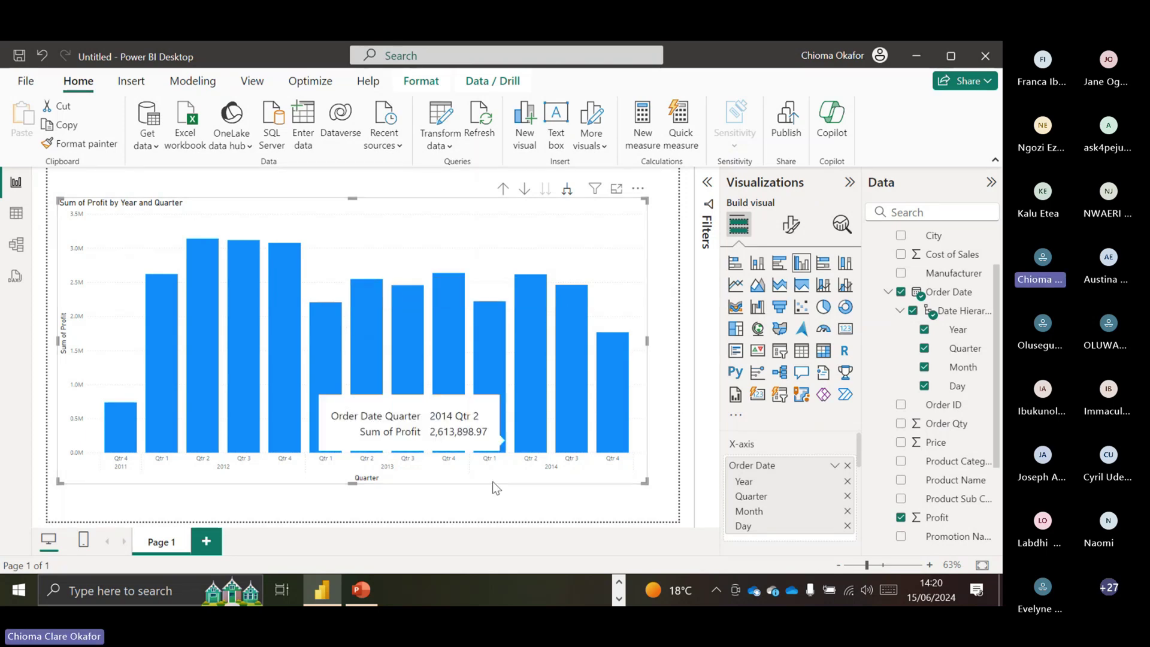
mouse_move(523, 292)
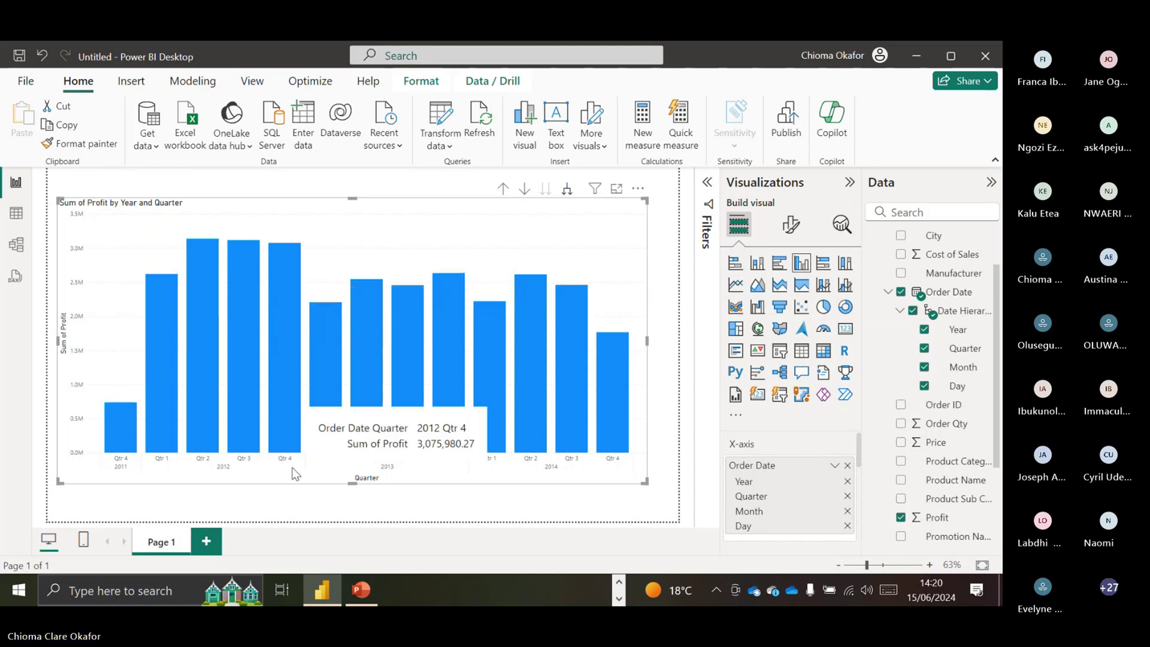
- Shift the chart slightly on the page, expand it one level down to Month, and inspect the March 2012 column
mouse_move(585, 246)
left_mouse_down()
mouse_move(565, 211)
mouse_move(576, 261)
left_mouse_up()
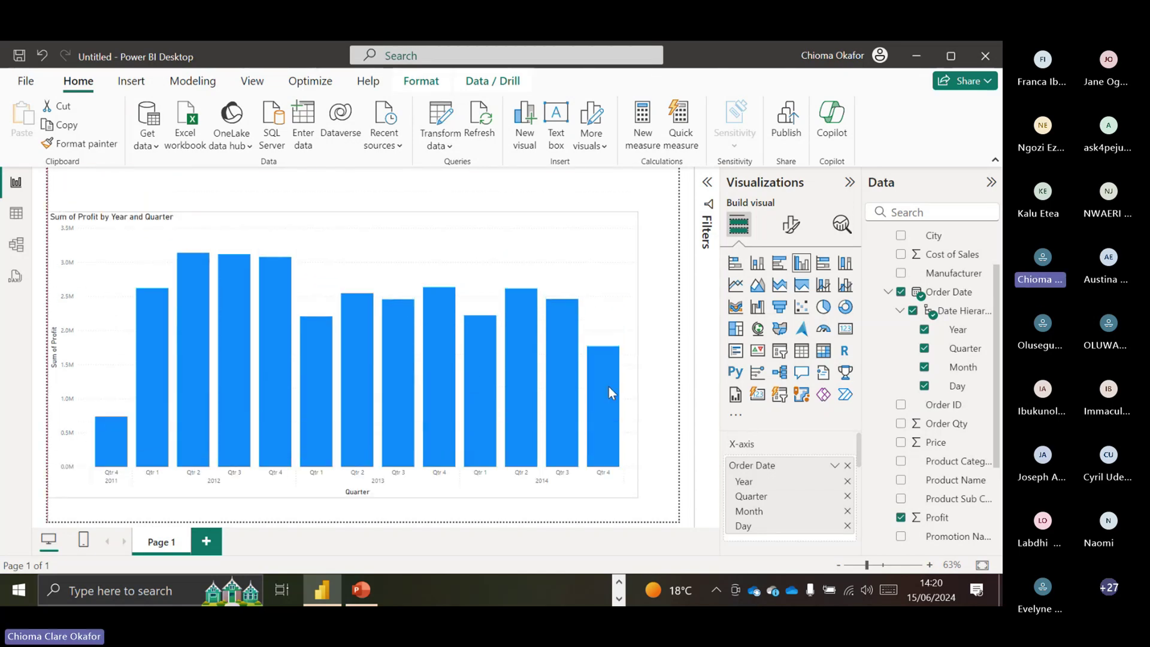
right_click(576, 252)
left_click(557, 205)
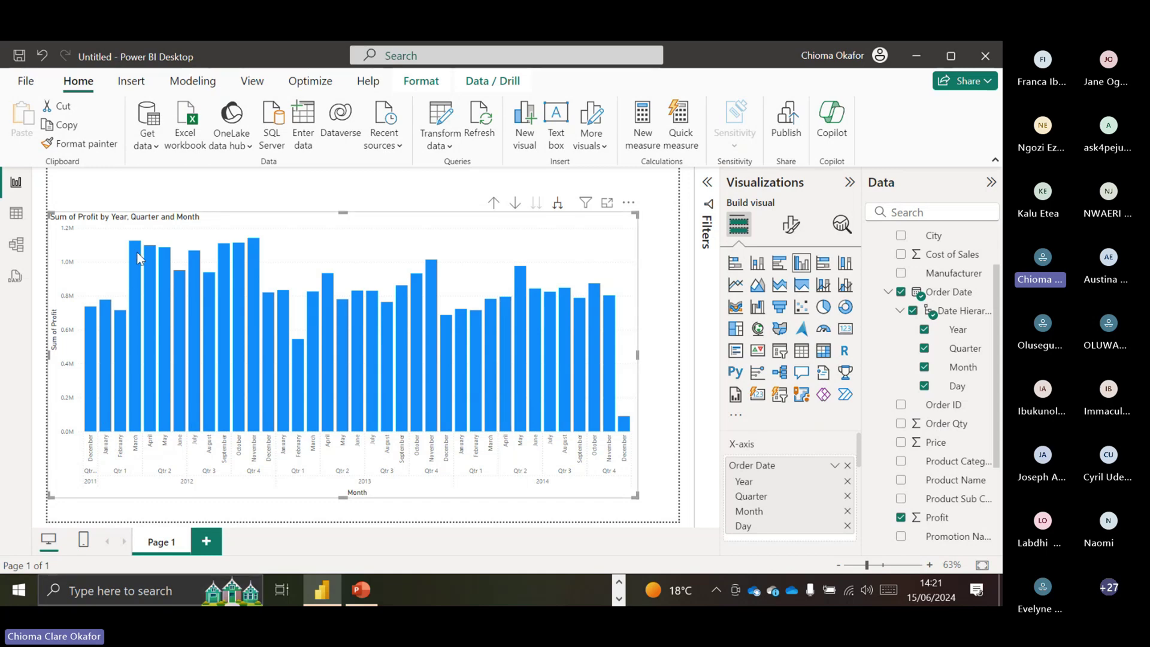
mouse_move(139, 258)
mouse_move(128, 323)
mouse_move(136, 254)
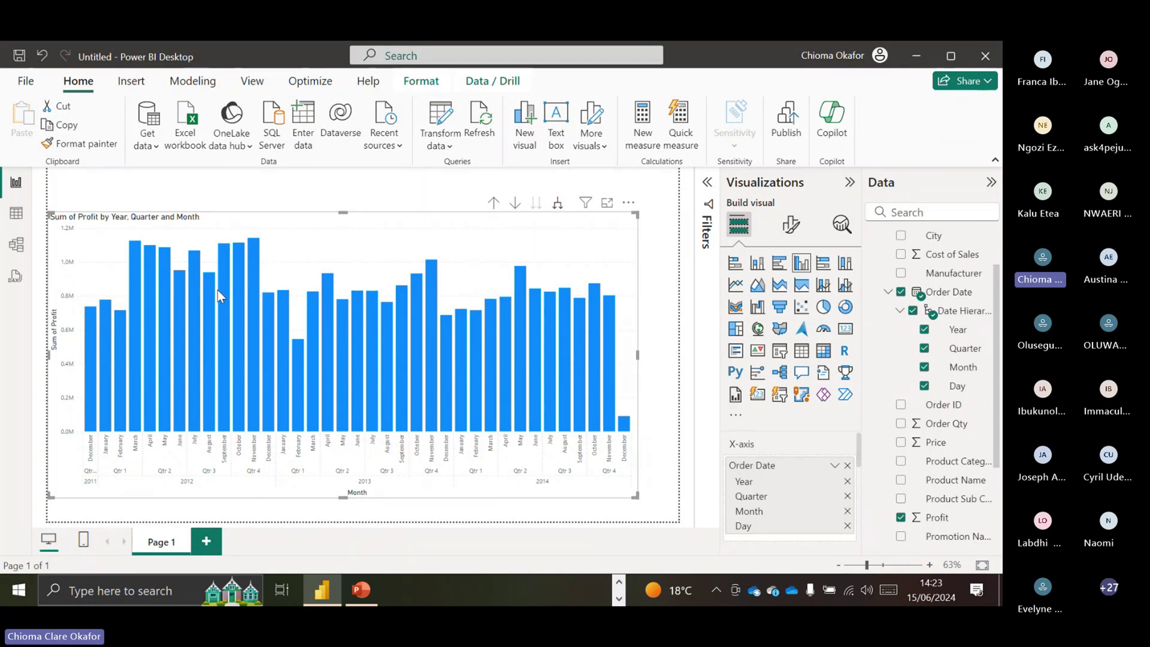
- Drill the expanded monthly profit chart up through Quarter to the Year level
mouse_move(591, 201)
left_mouse_down()
mouse_move(603, 195)
mouse_move(589, 204)
left_mouse_up()
right_click(589, 200)
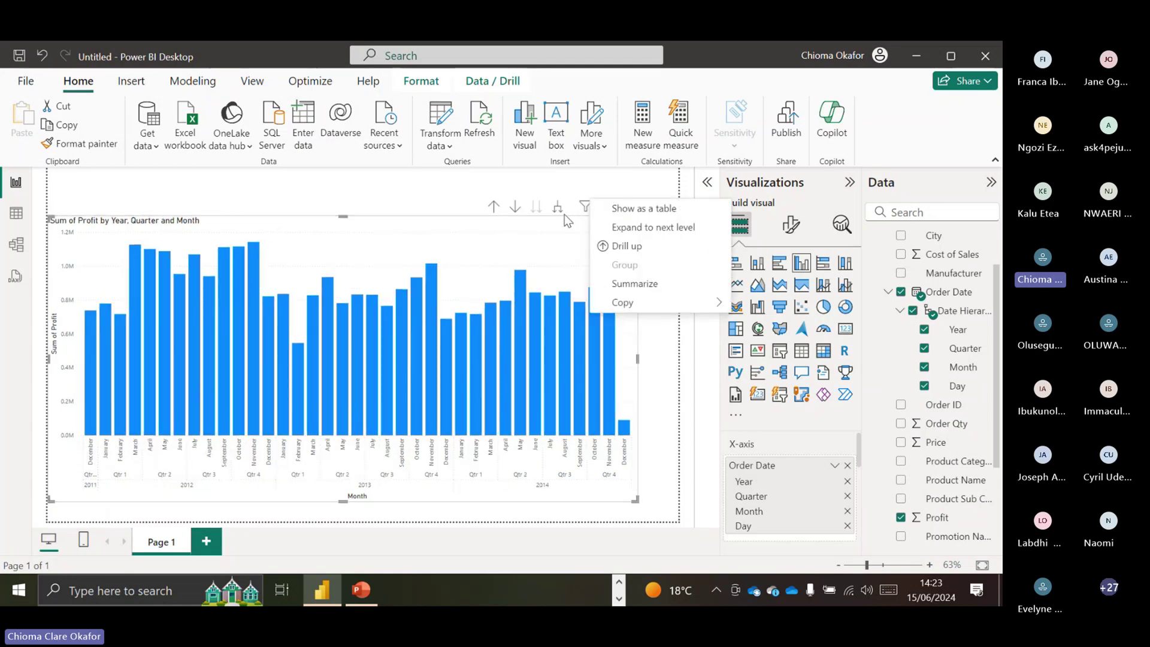
left_click(550, 231)
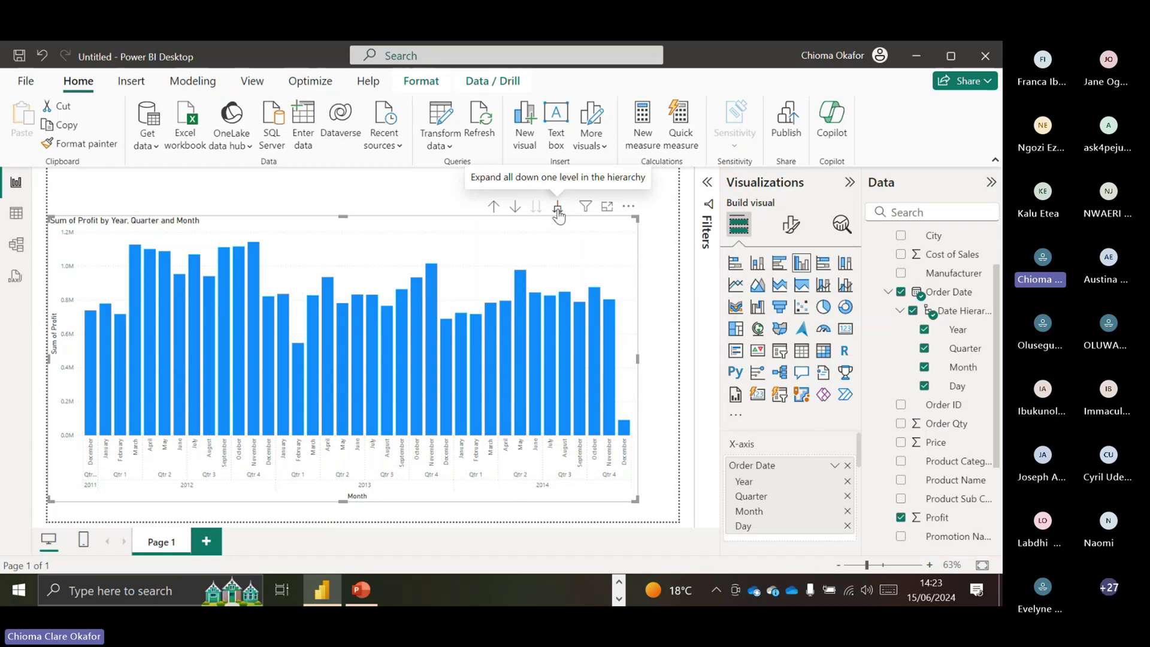
left_click(494, 207)
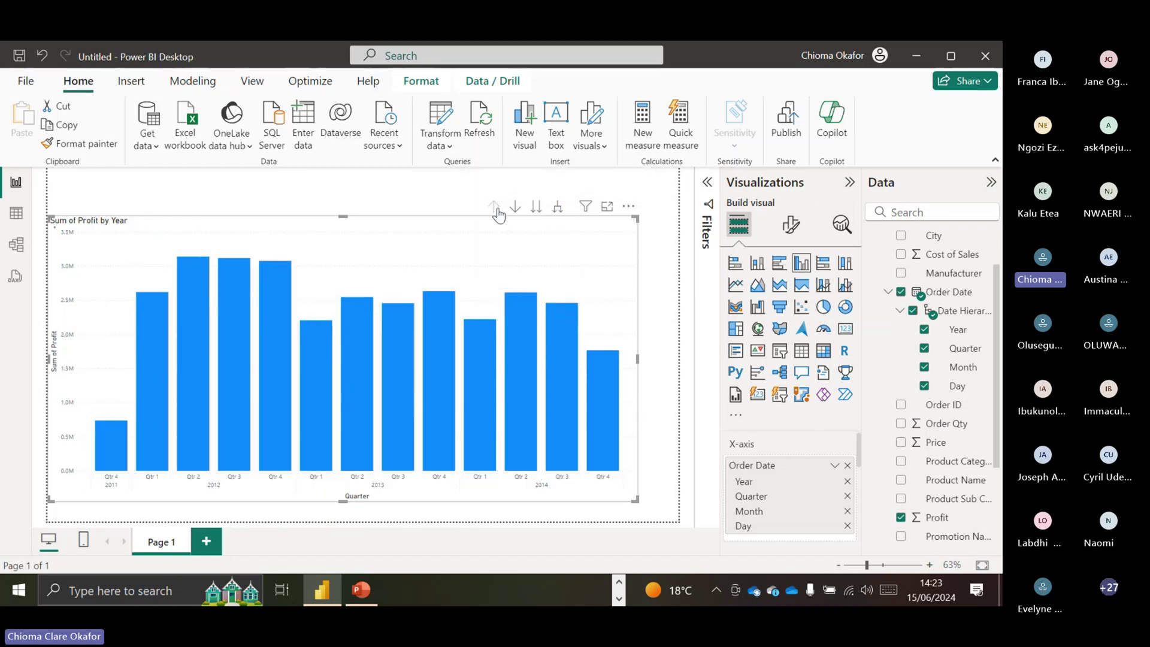
left_click(494, 207)
- Take the whole chart to the next hierarchy level, Quarter, and inspect the combined profit of Qtr 1 to Qtr 4
left_click(538, 210)
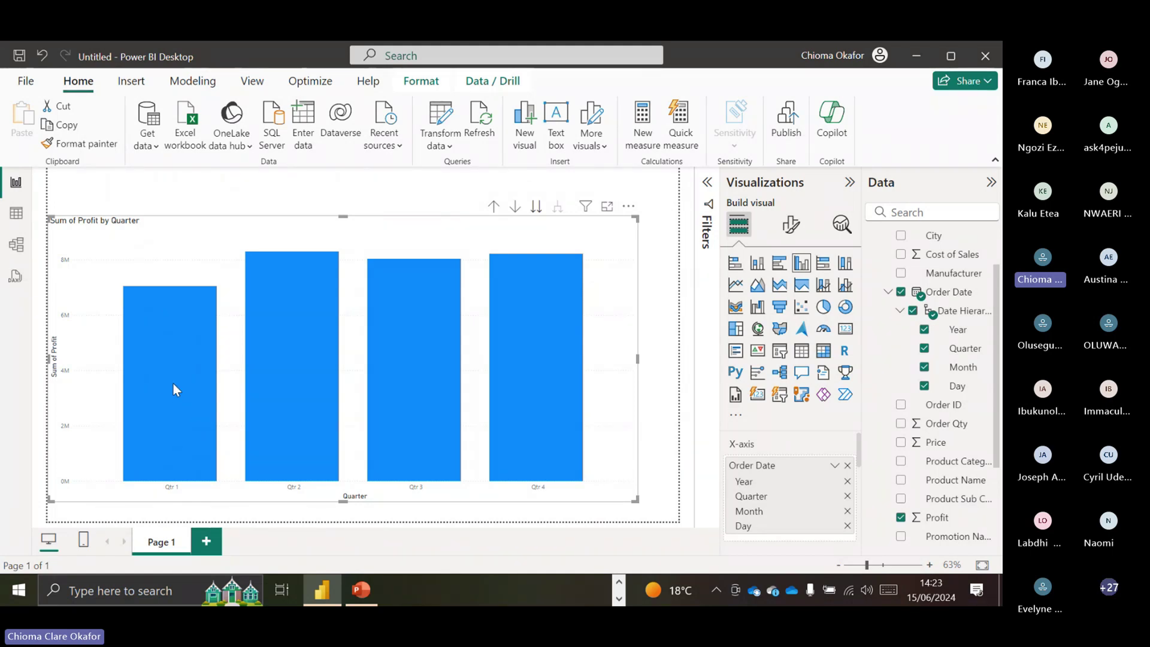
mouse_move(173, 385)
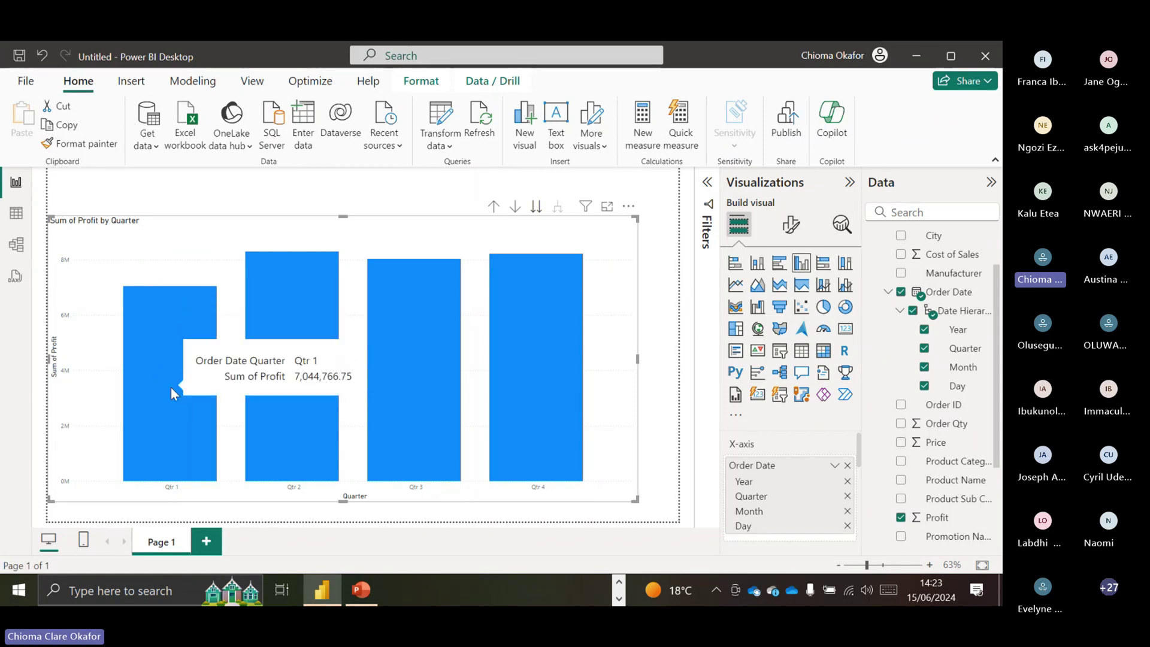
mouse_move(261, 368)
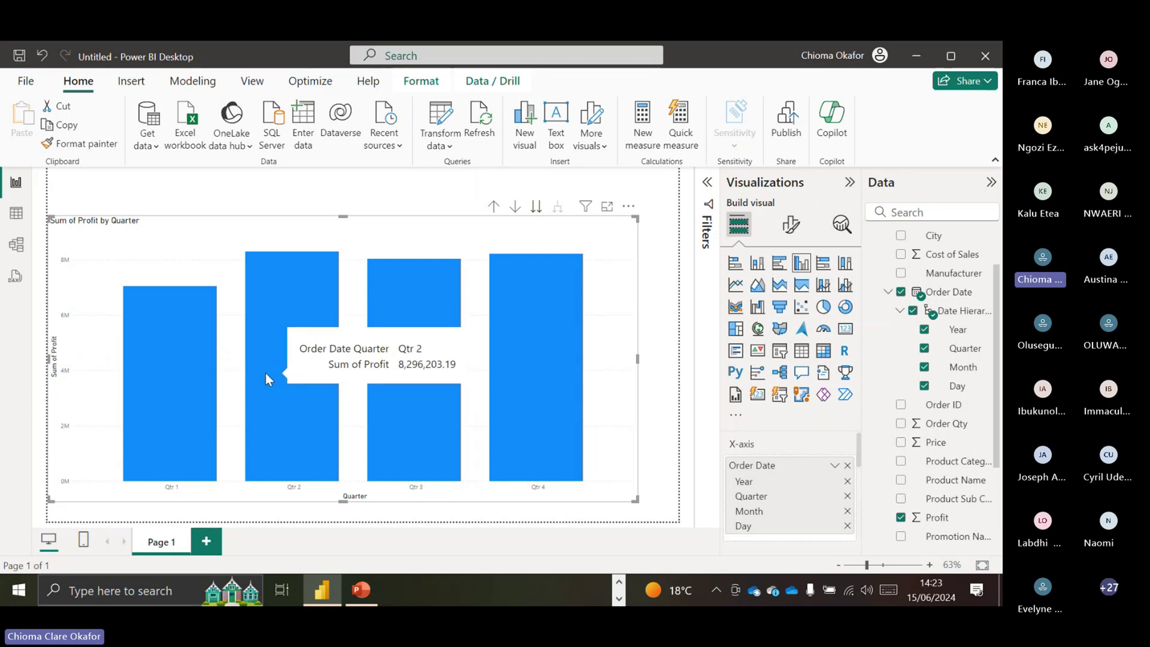
mouse_move(380, 333)
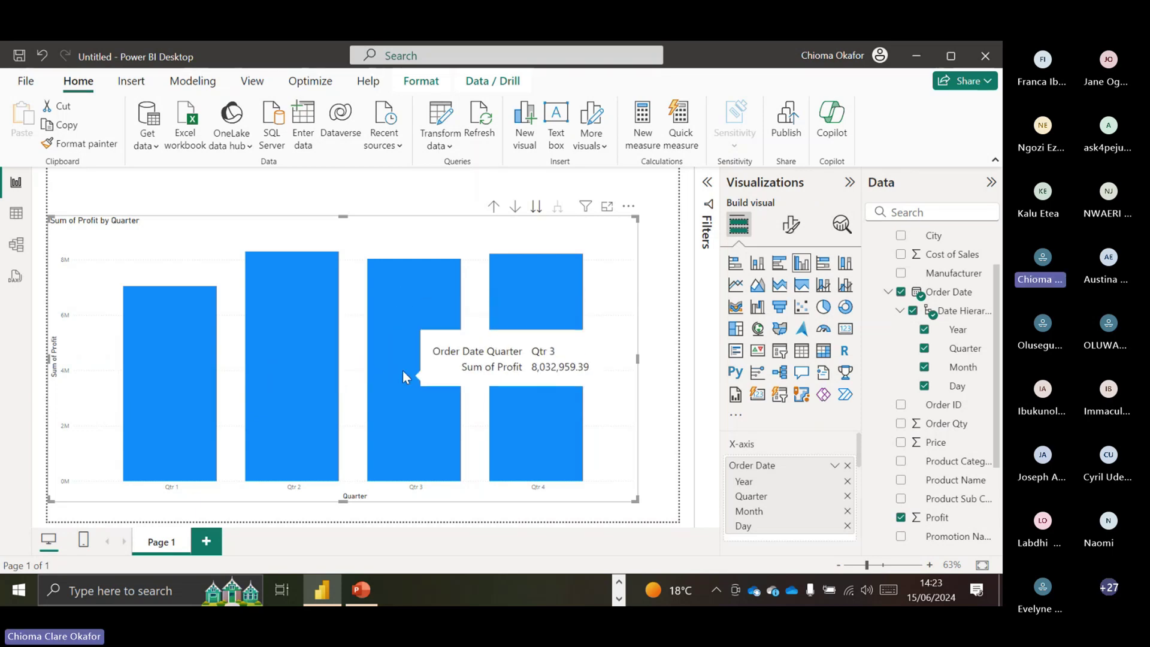
mouse_move(545, 328)
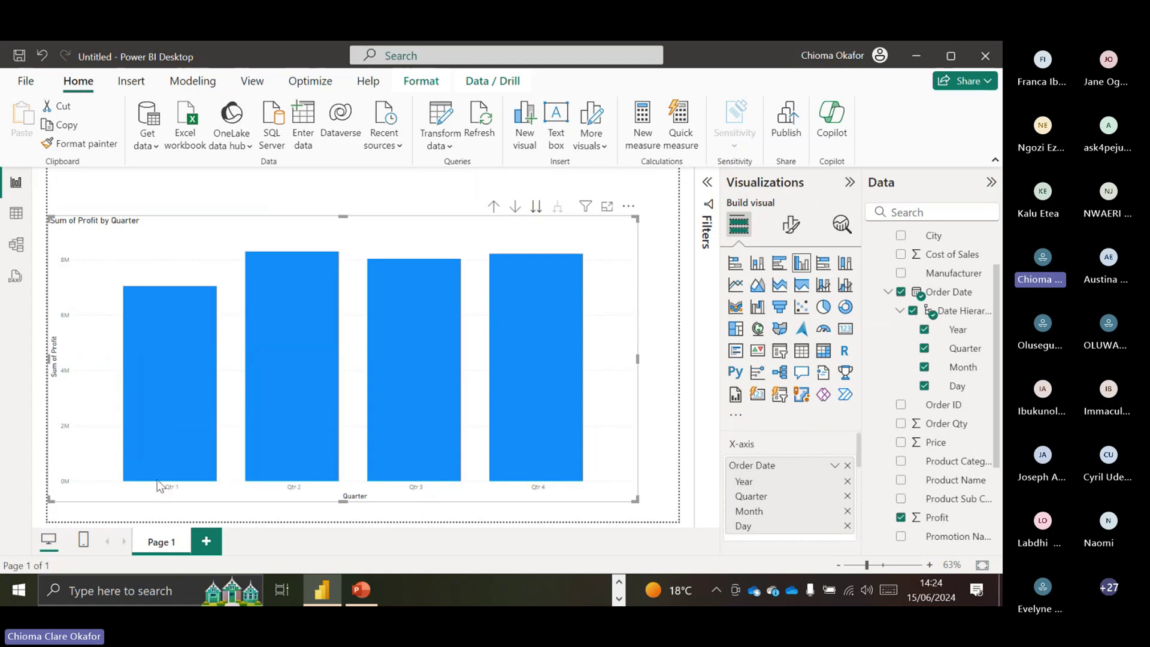
mouse_move(158, 484)
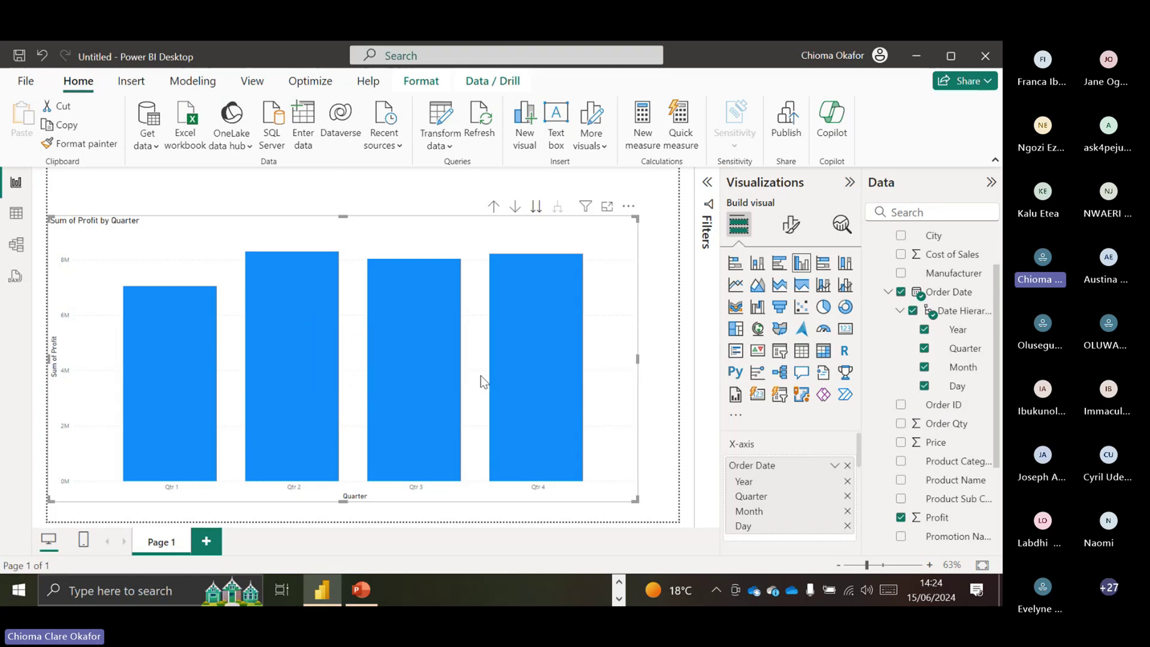
- Return the combined quarterly chart to the Year level, and inspect the profit of the yearly columns
scroll(485, 378, "down", 1)
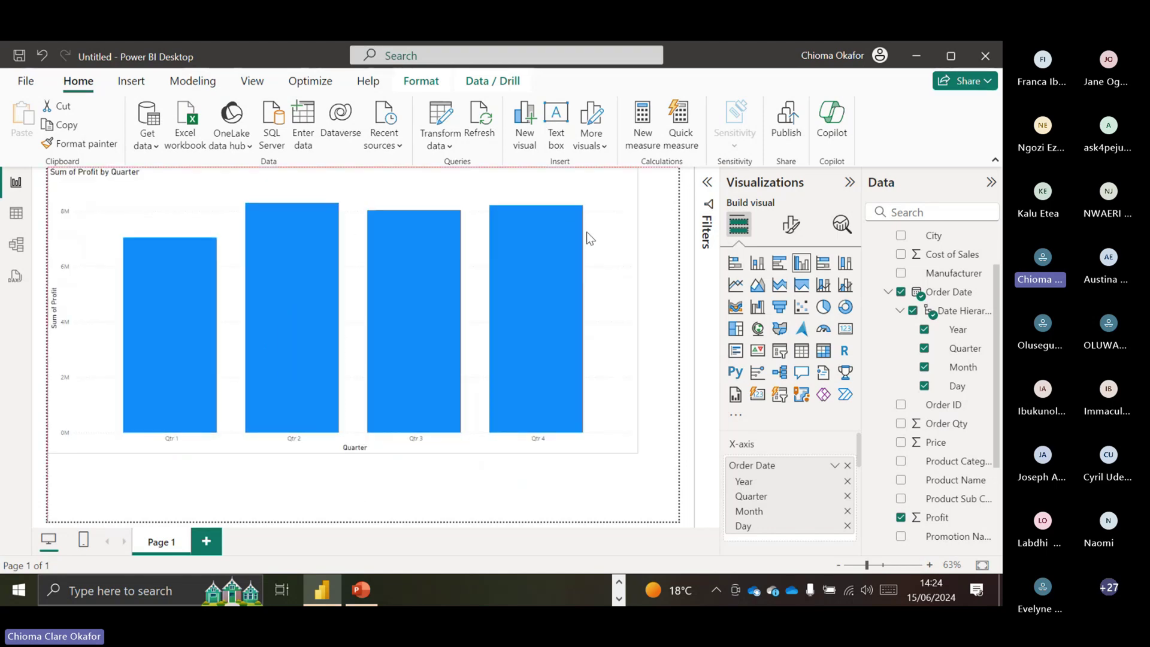
right_click(587, 232)
left_click(643, 207)
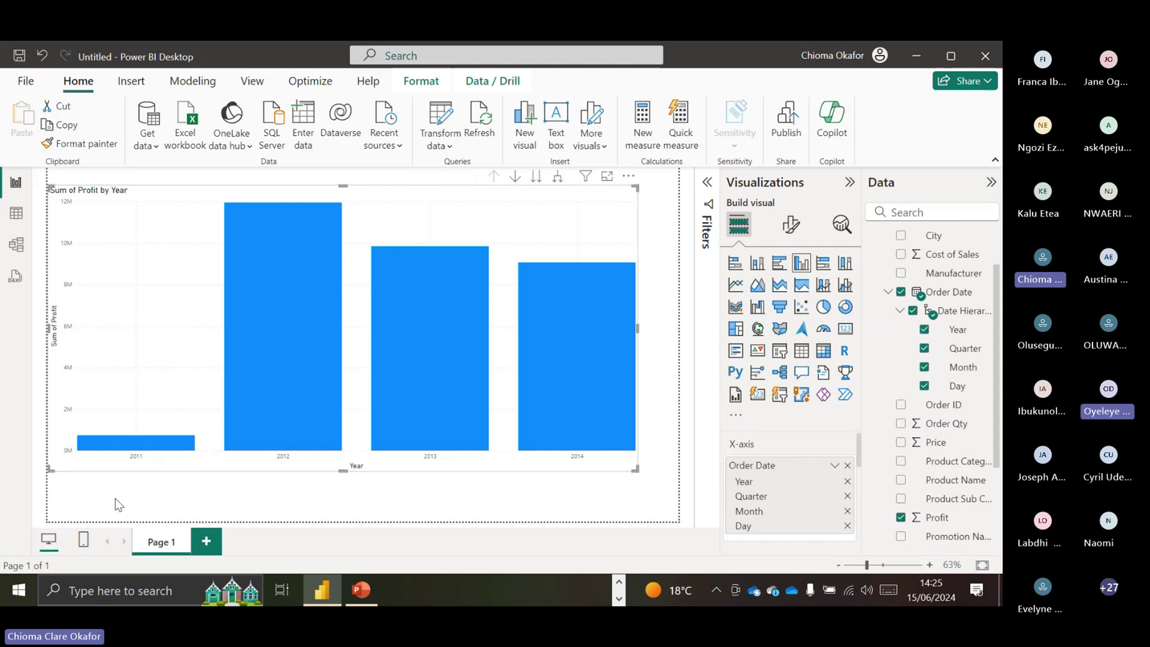
mouse_move(275, 379)
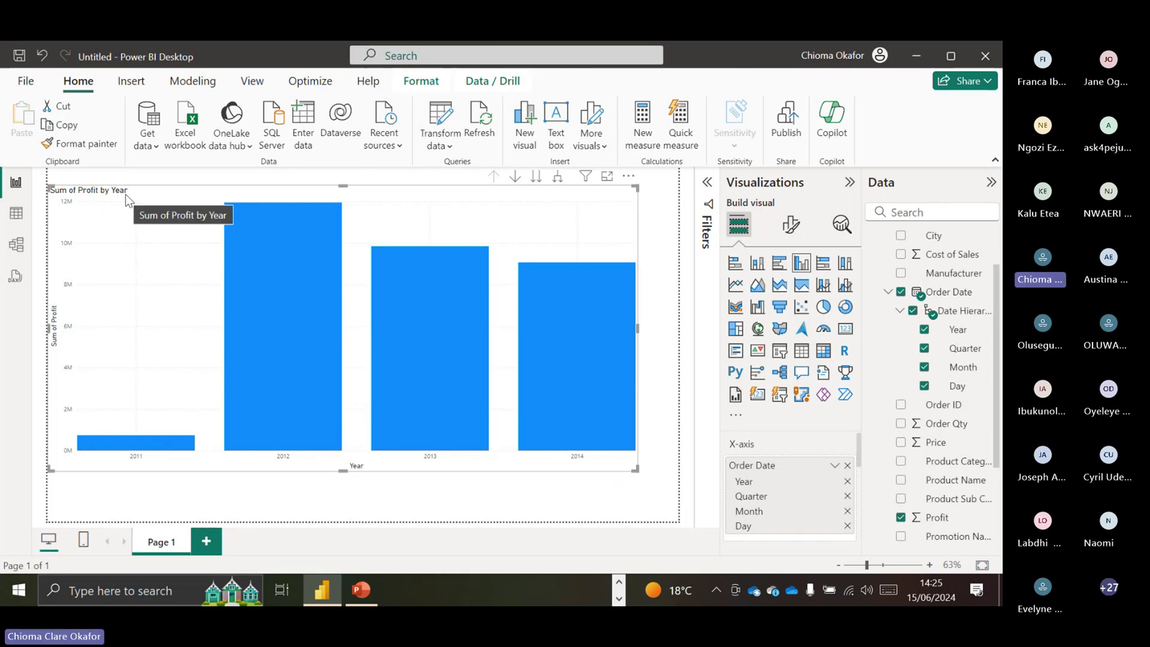
mouse_move(111, 449)
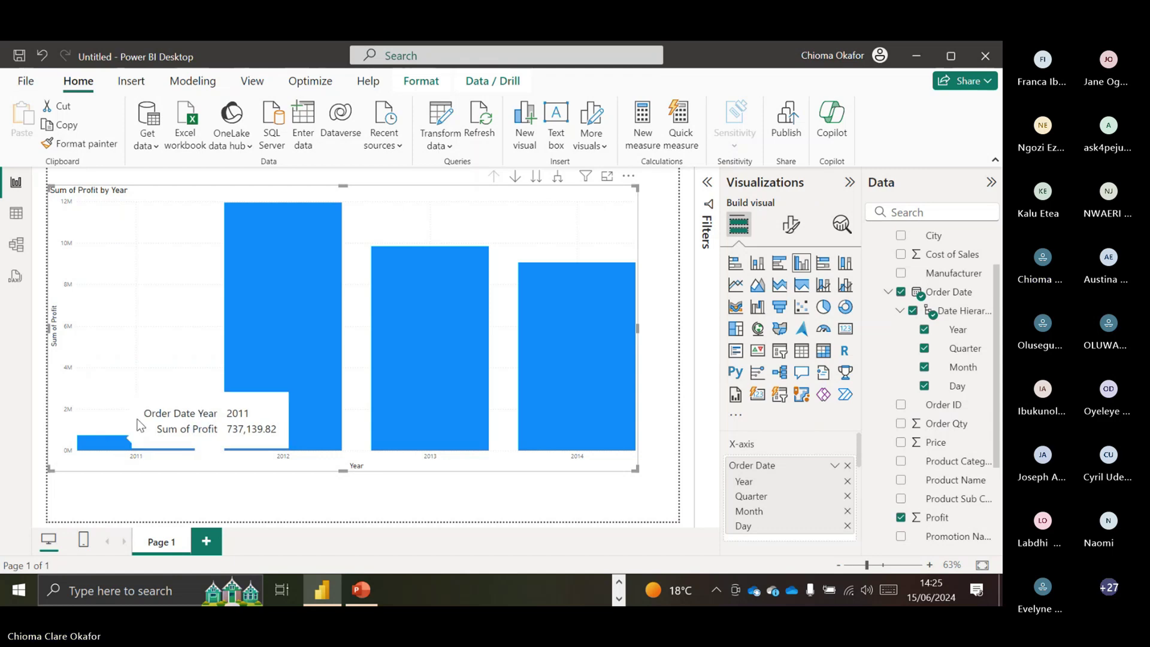
mouse_move(263, 325)
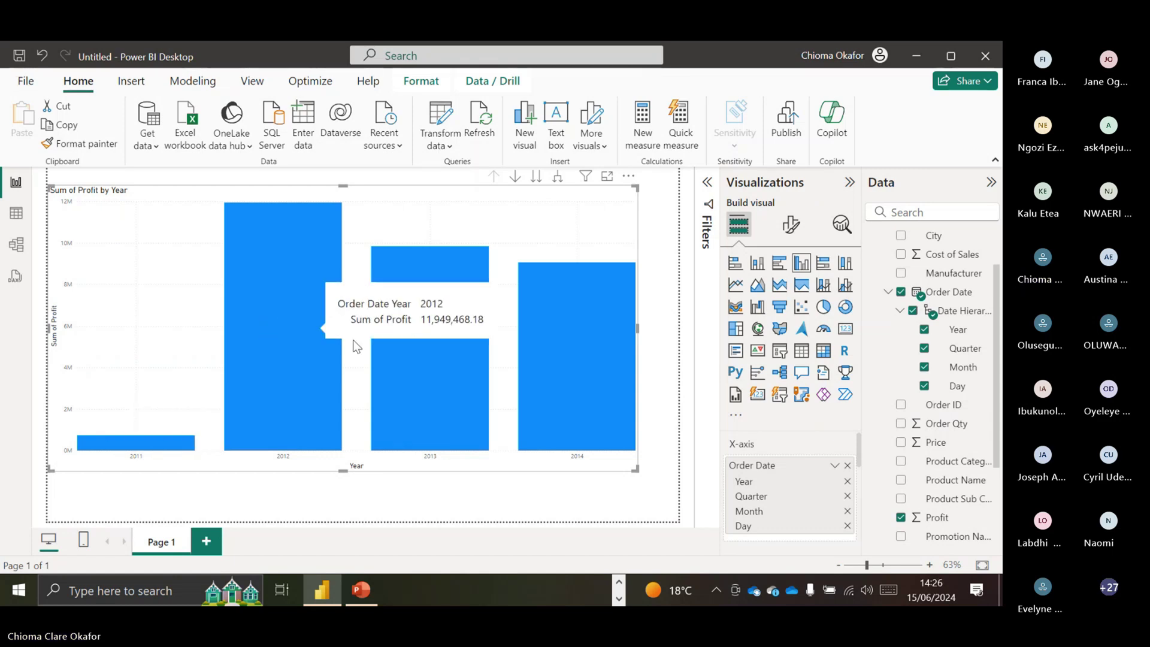
mouse_move(391, 343)
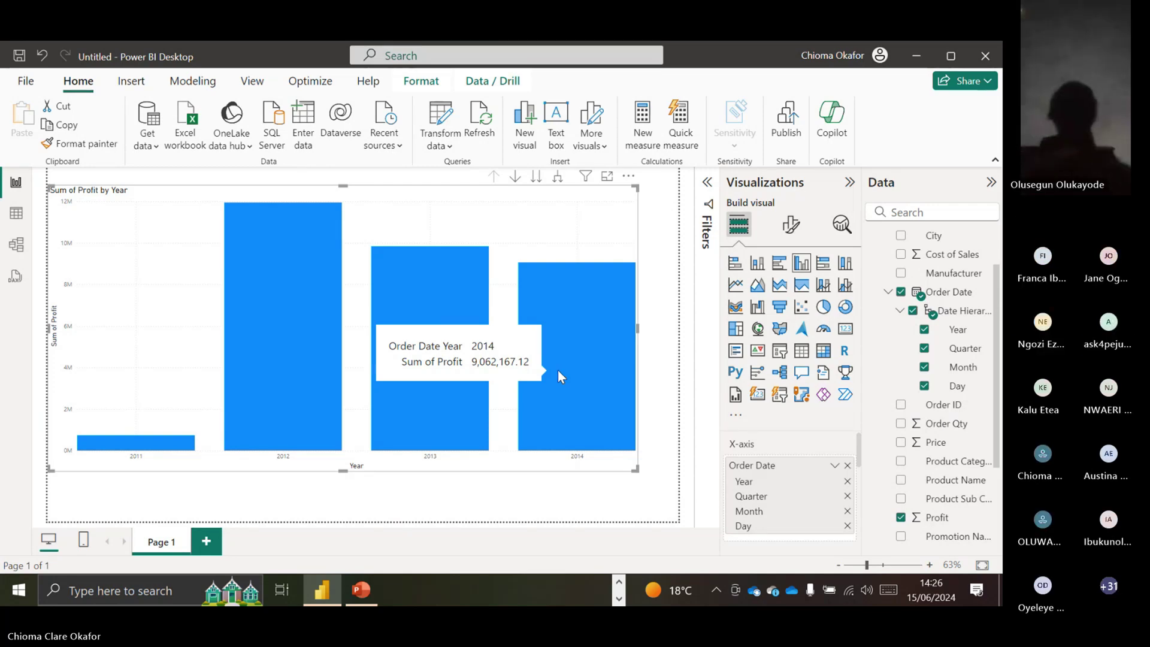
- Select and deselect the 2011 column, and turn on drill mode for the yearly profit chart
left_click(124, 444)
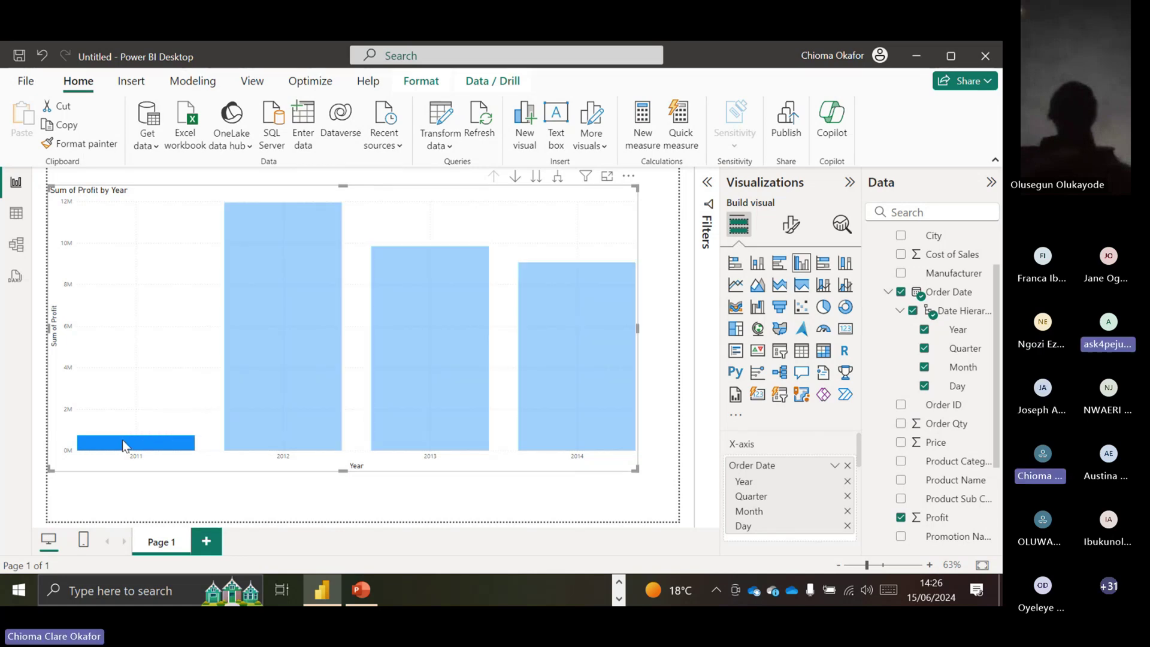
left_click(125, 444)
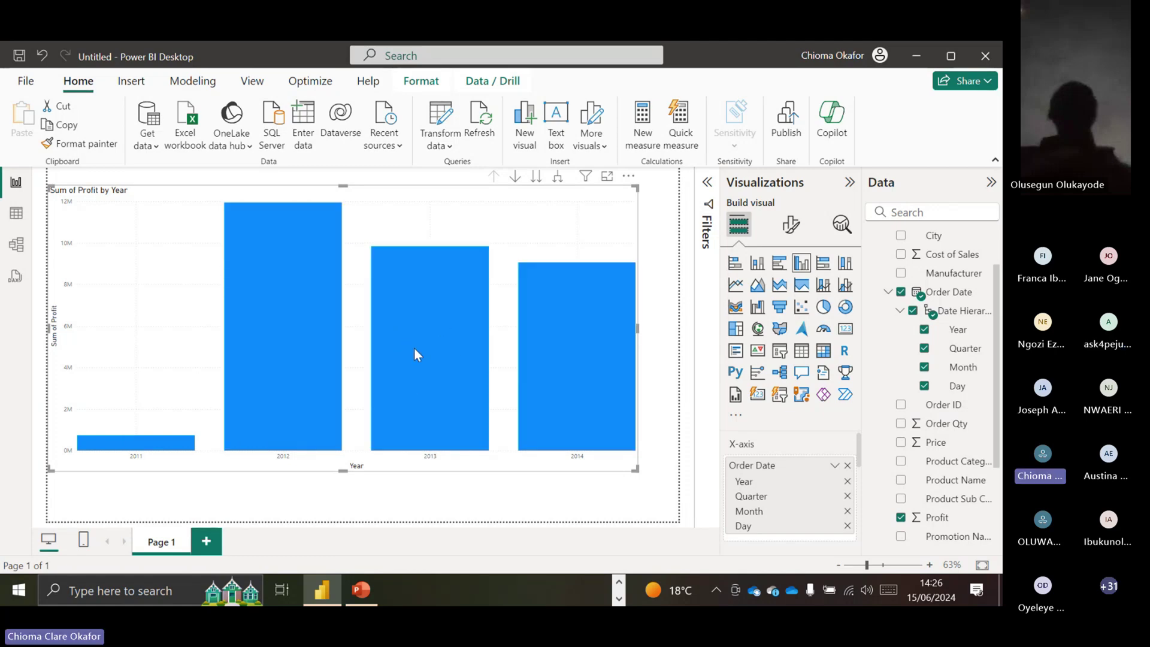
mouse_move(437, 354)
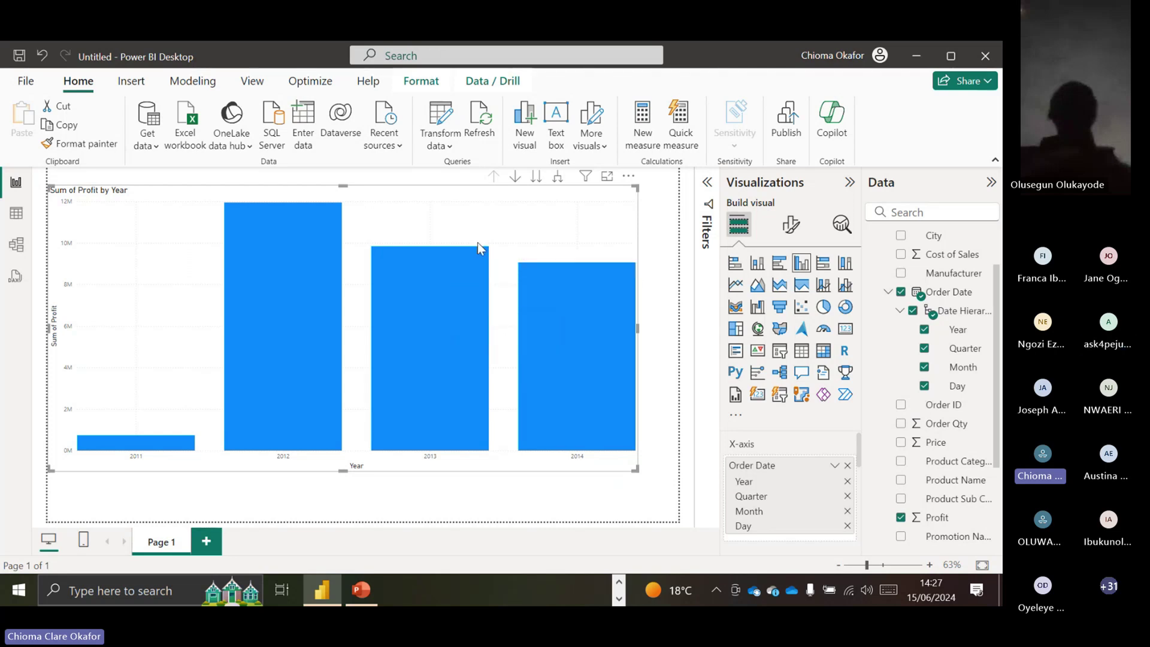
left_click(515, 178)
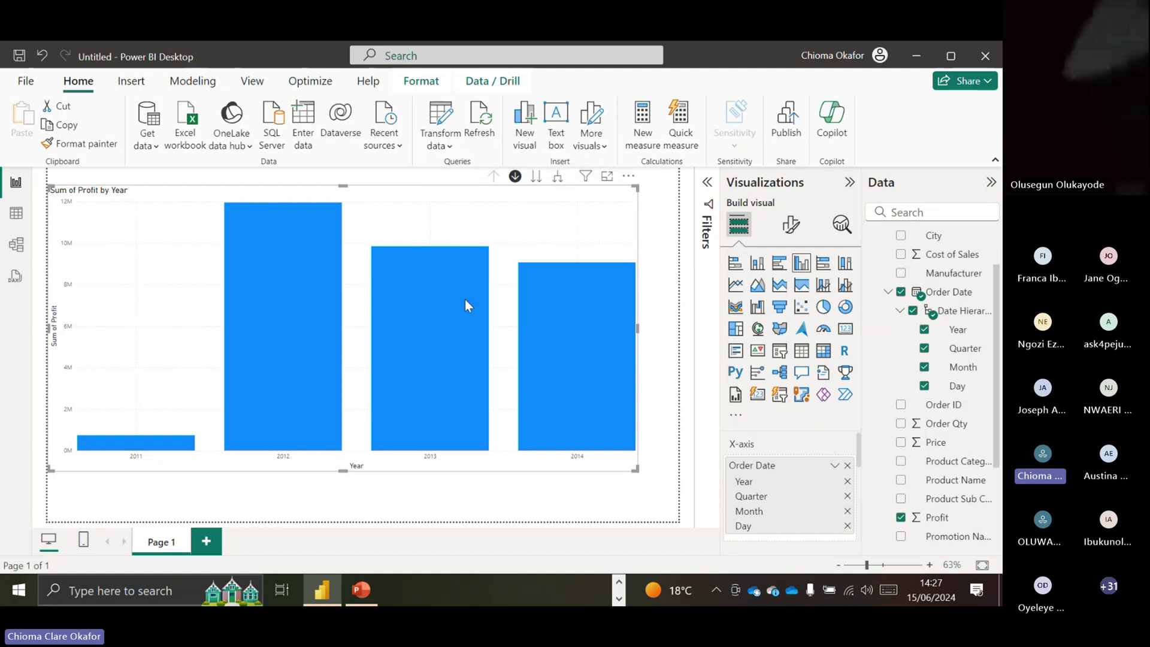
- Drill the yearly profit chart into the 2013 column to show that year's profit by quarter
mouse_move(462, 293)
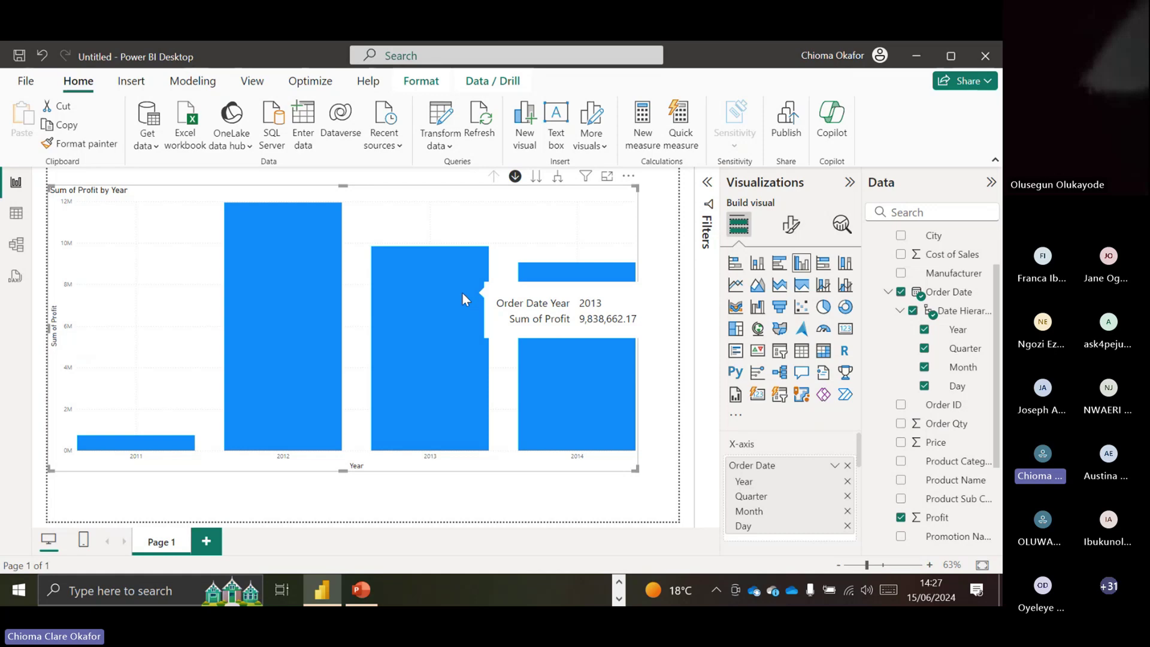
left_click(462, 293)
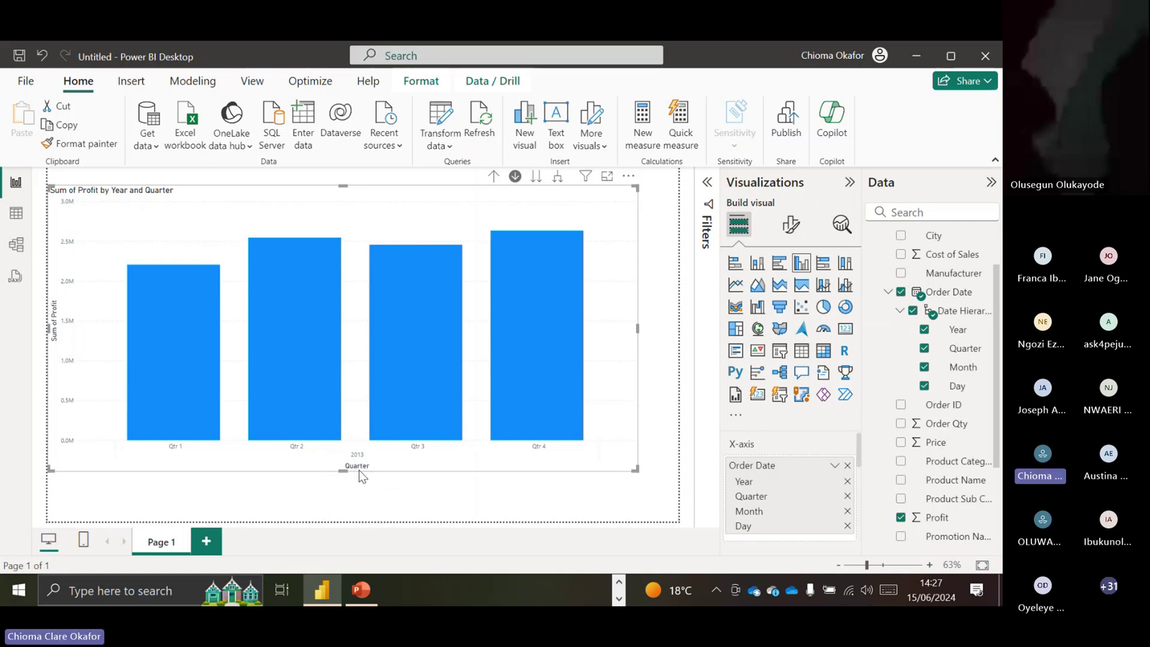
mouse_move(183, 292)
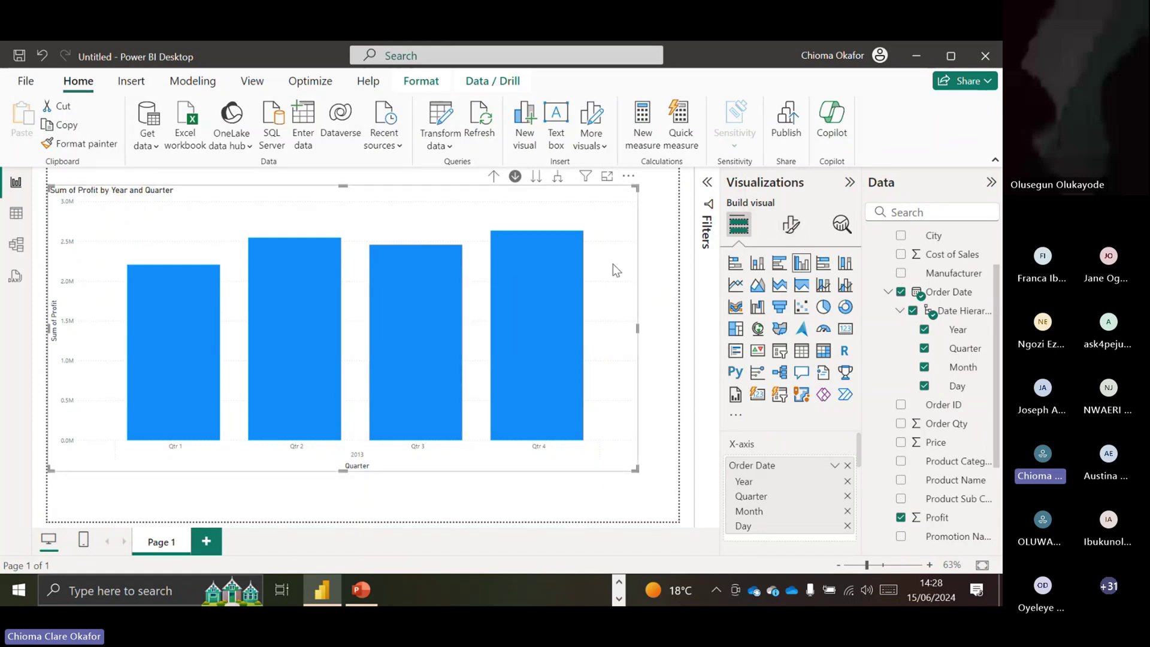
- Turn on data labels for the 2013 quarterly profit chart
left_click(790, 227)
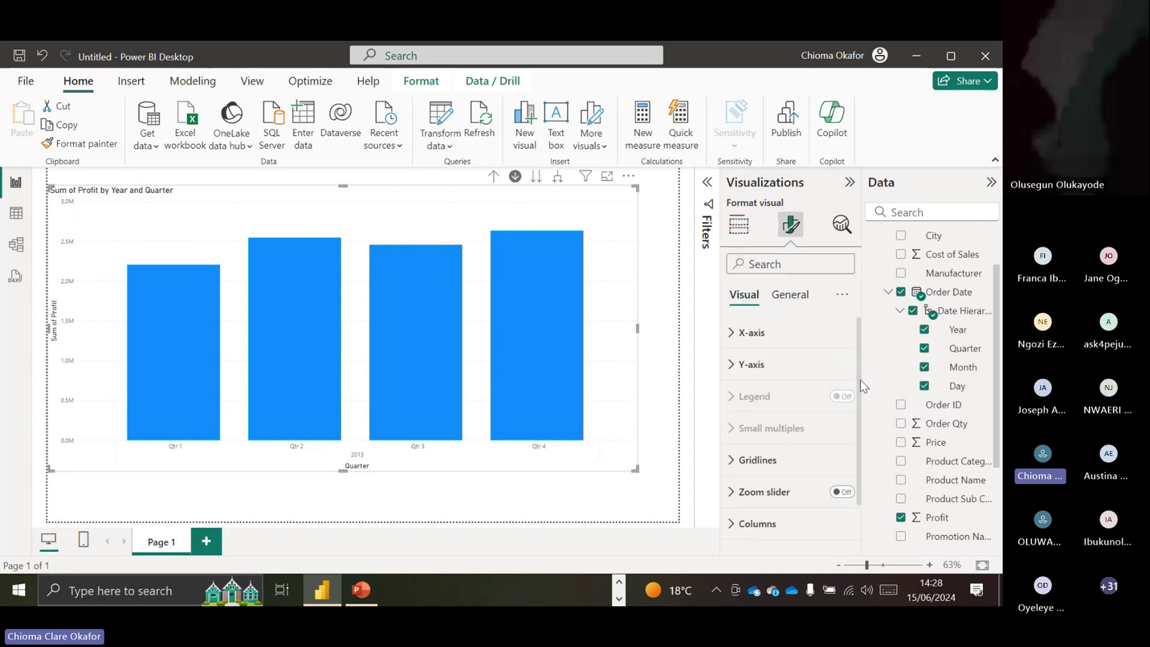
left_click_drag(860, 380, 859, 430)
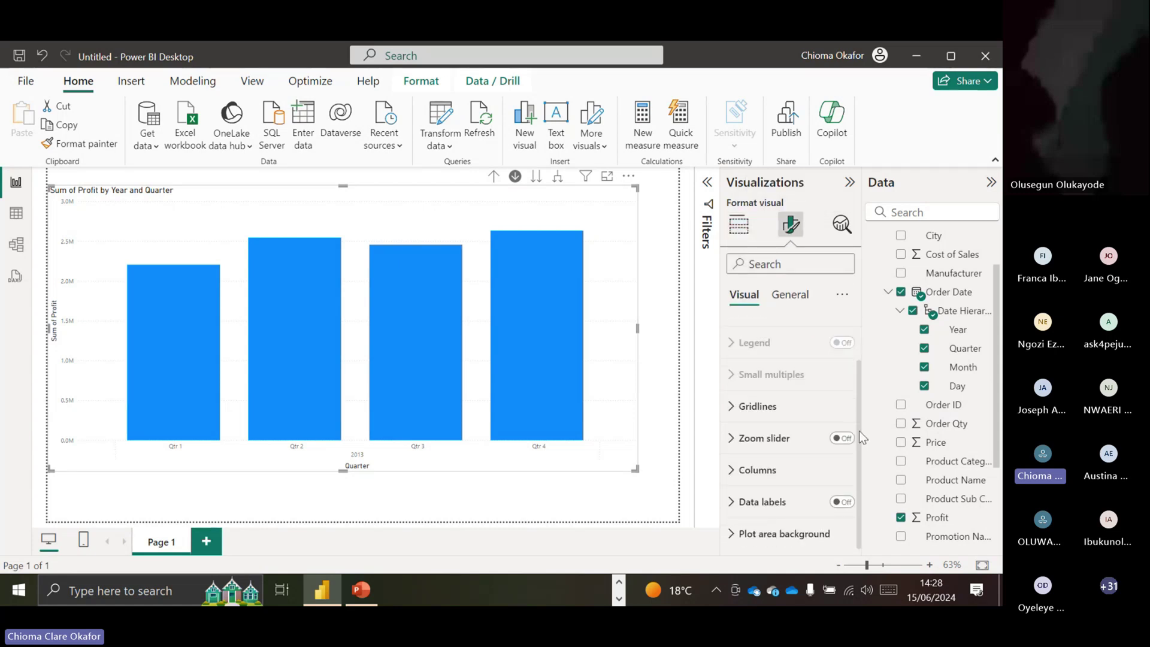
left_click(851, 505)
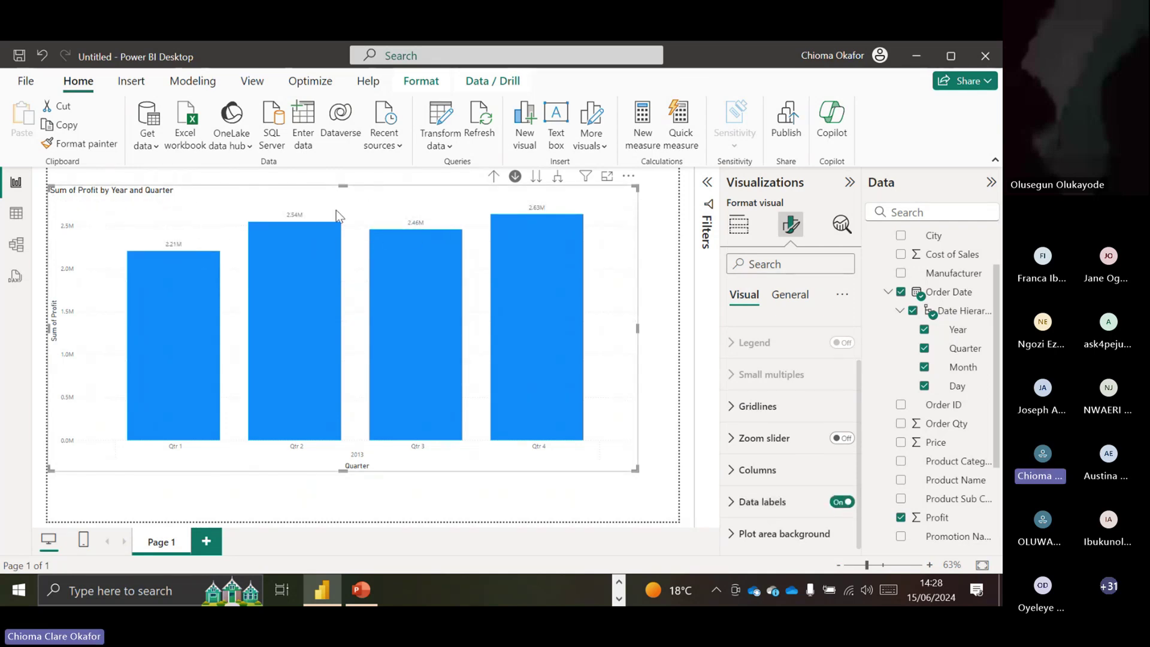
- Drill into Qtr 4 of 2013 and inspect the profit of its monthly columns
mouse_move(574, 239)
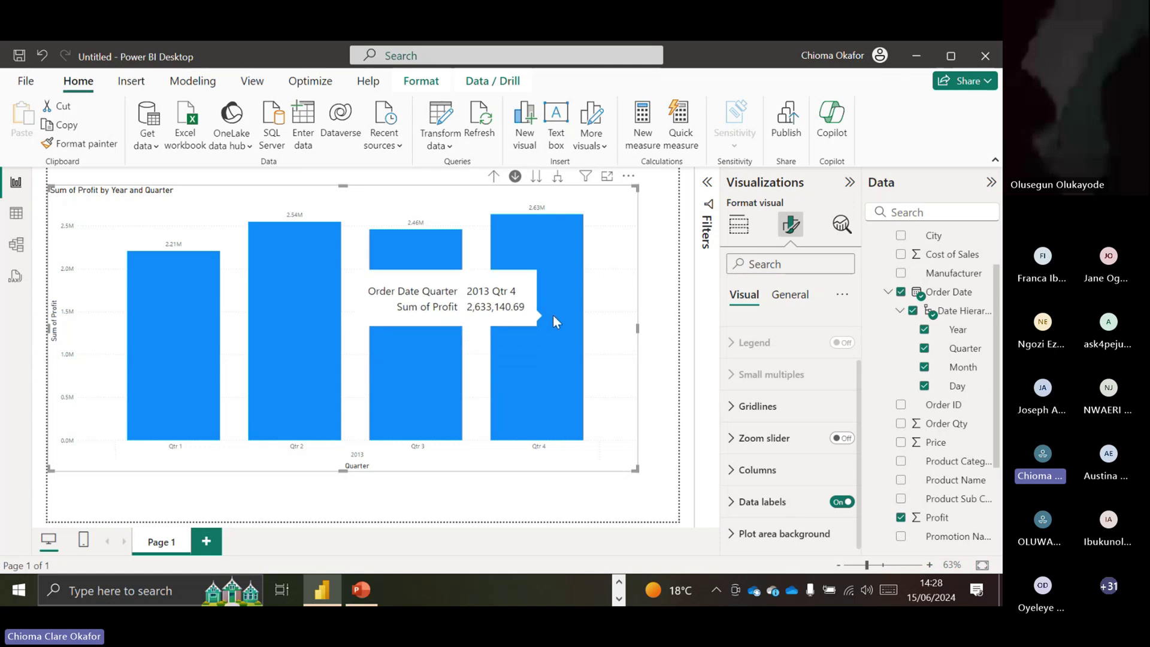
left_click(561, 266)
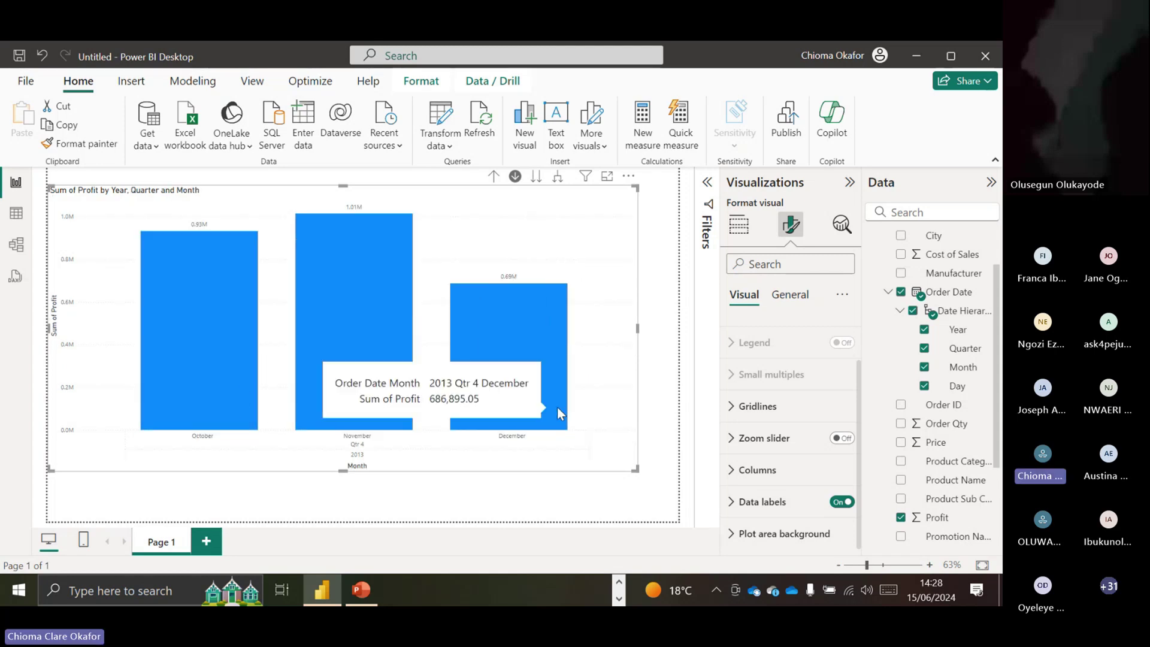
mouse_move(237, 319)
mouse_move(512, 339)
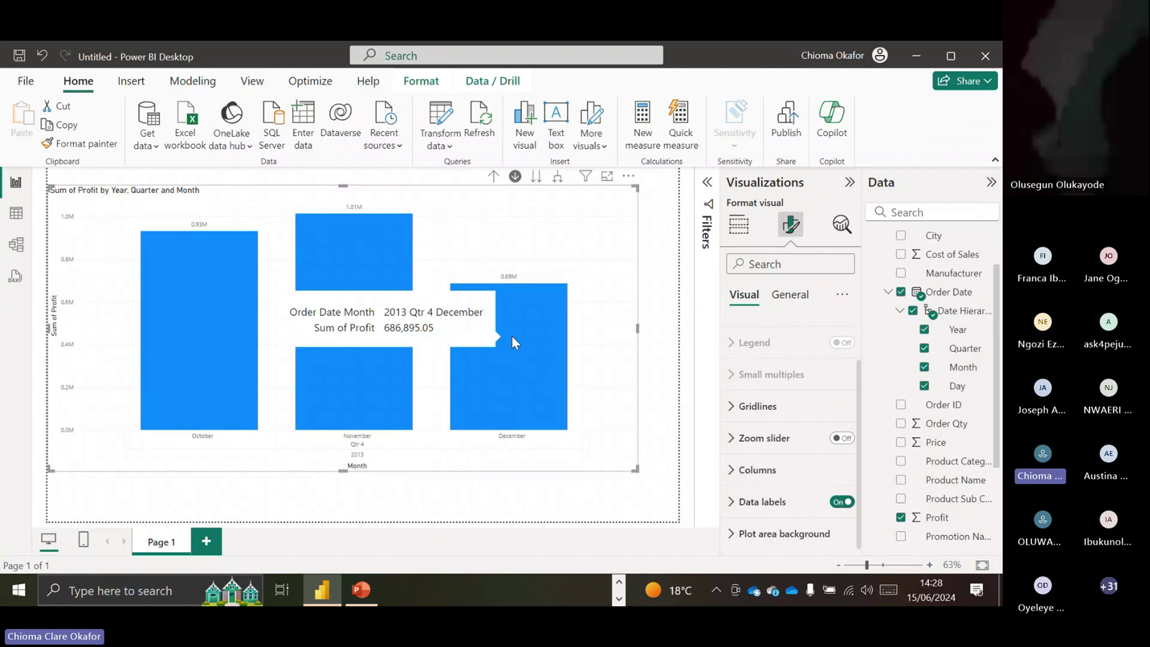
- Drill into November 2013 to show daily profit, and inspect the column for day 14
mouse_move(379, 271)
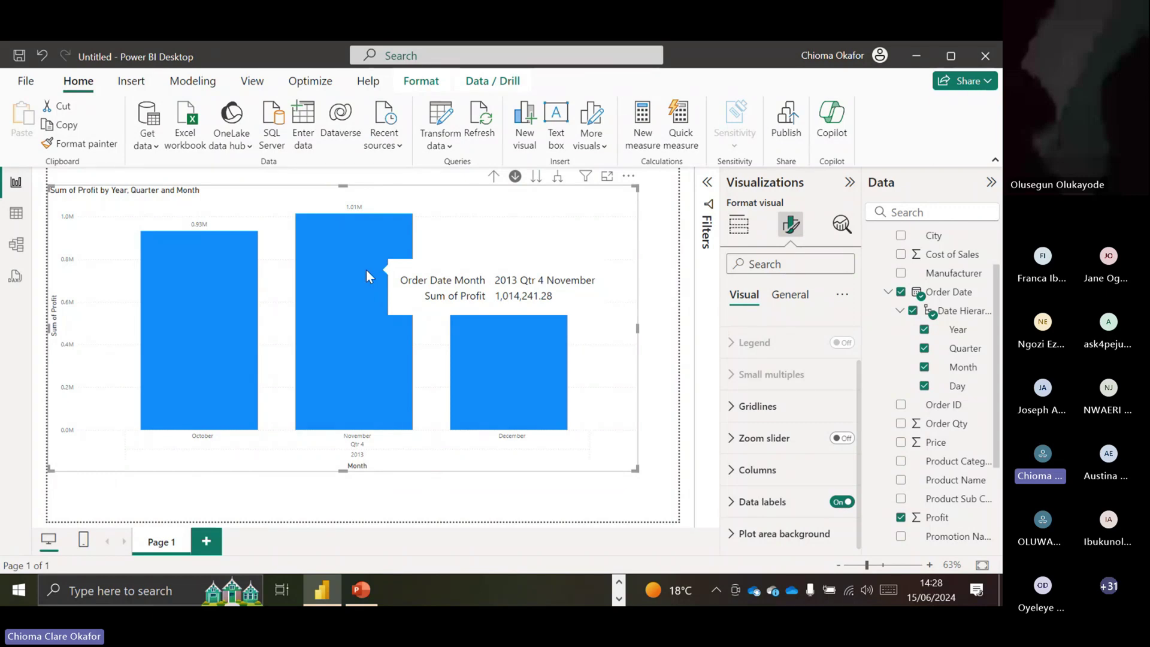
left_click(367, 271)
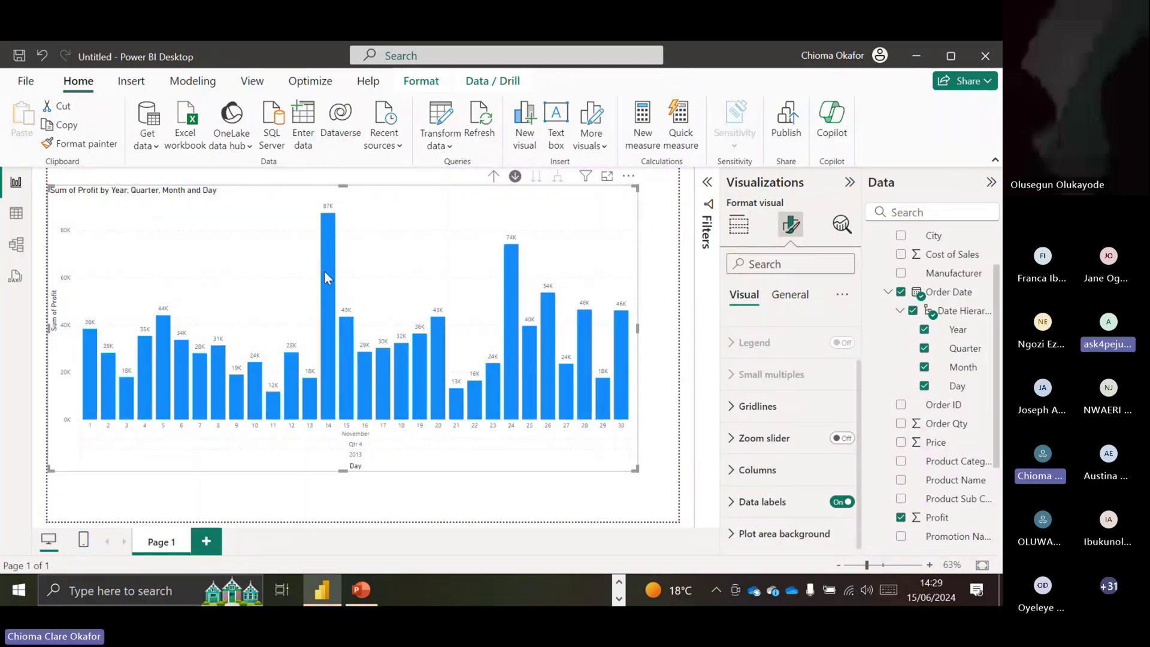
mouse_move(331, 259)
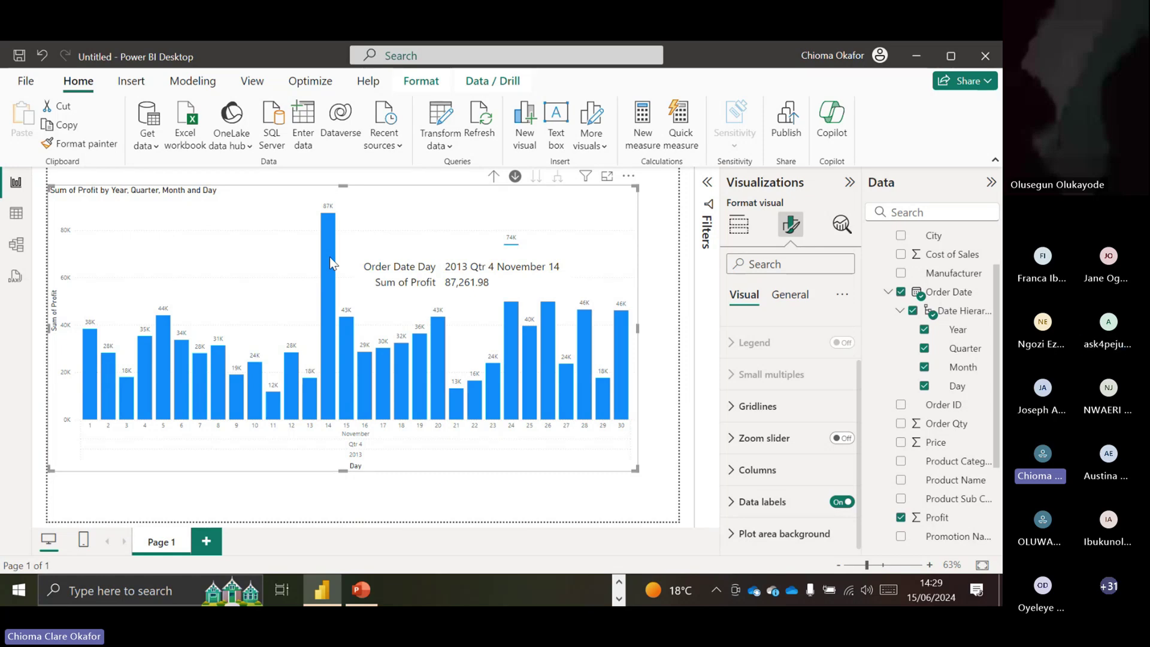
- Drill the daily chart back up to the 2013 Quarter level and duplicate the report page Page 1
double_click(494, 176)
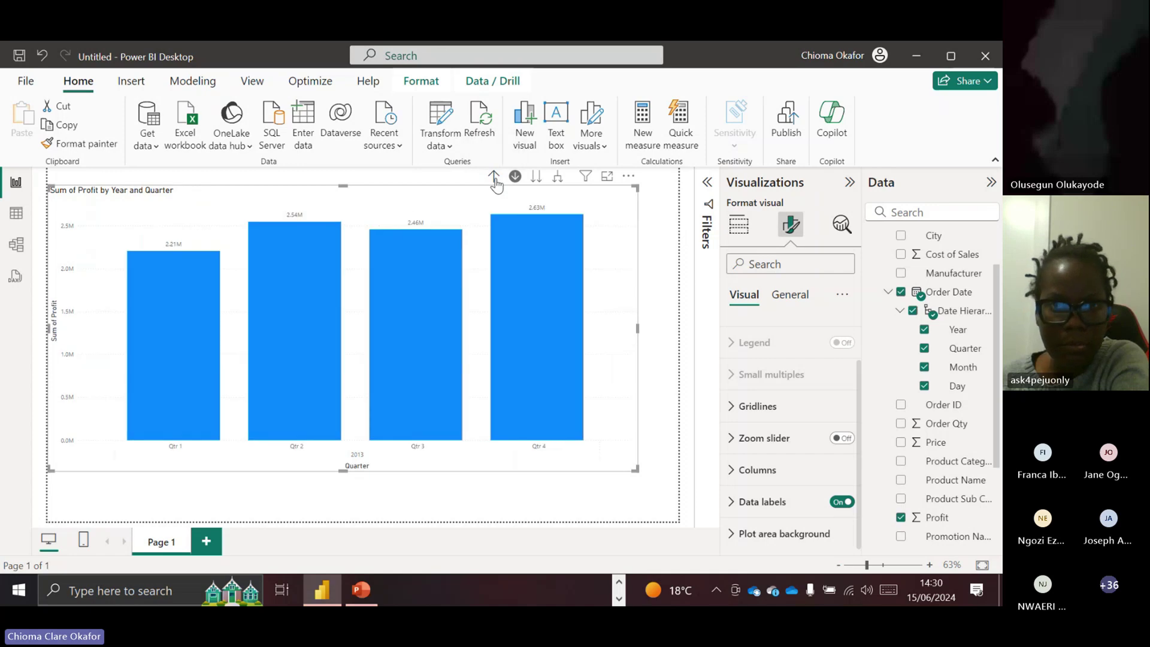
right_click(183, 544)
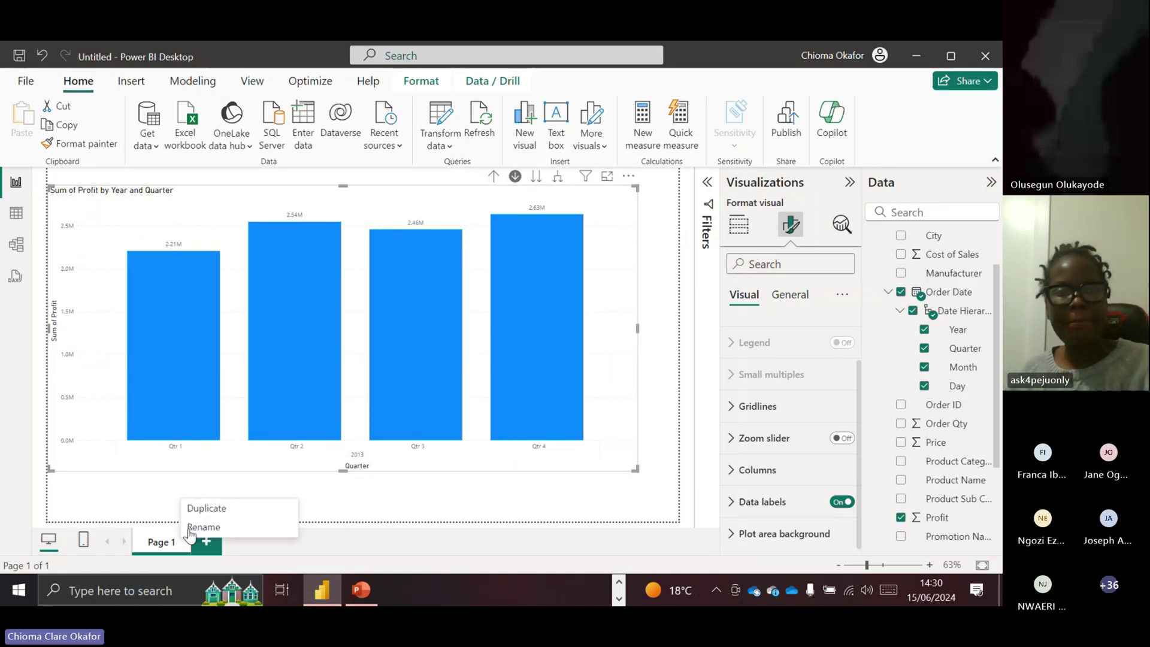
left_click(204, 508)
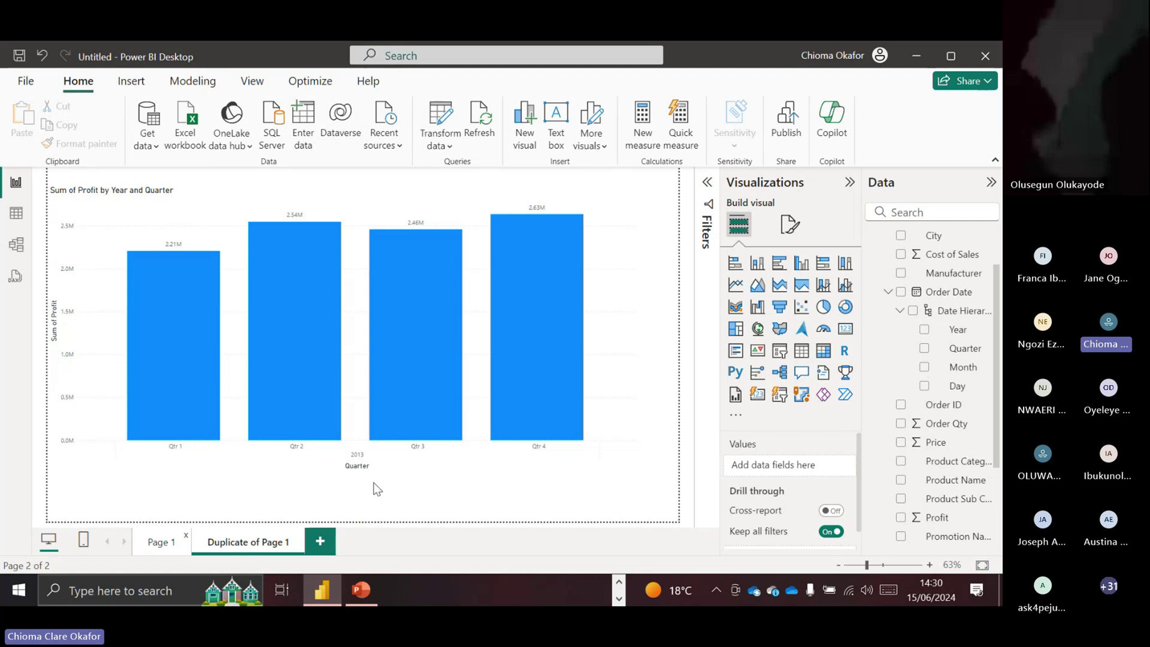
- Switch to the PowerPoint slide show and advance to the Outline slide
left_click(362, 591)
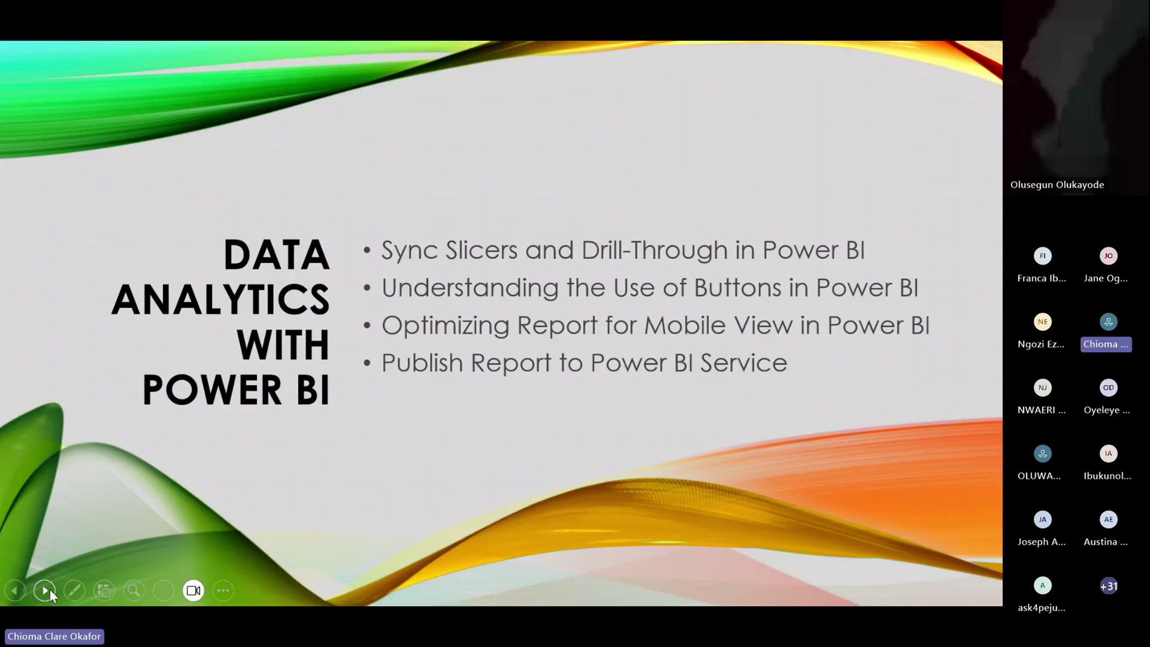
left_click(45, 591)
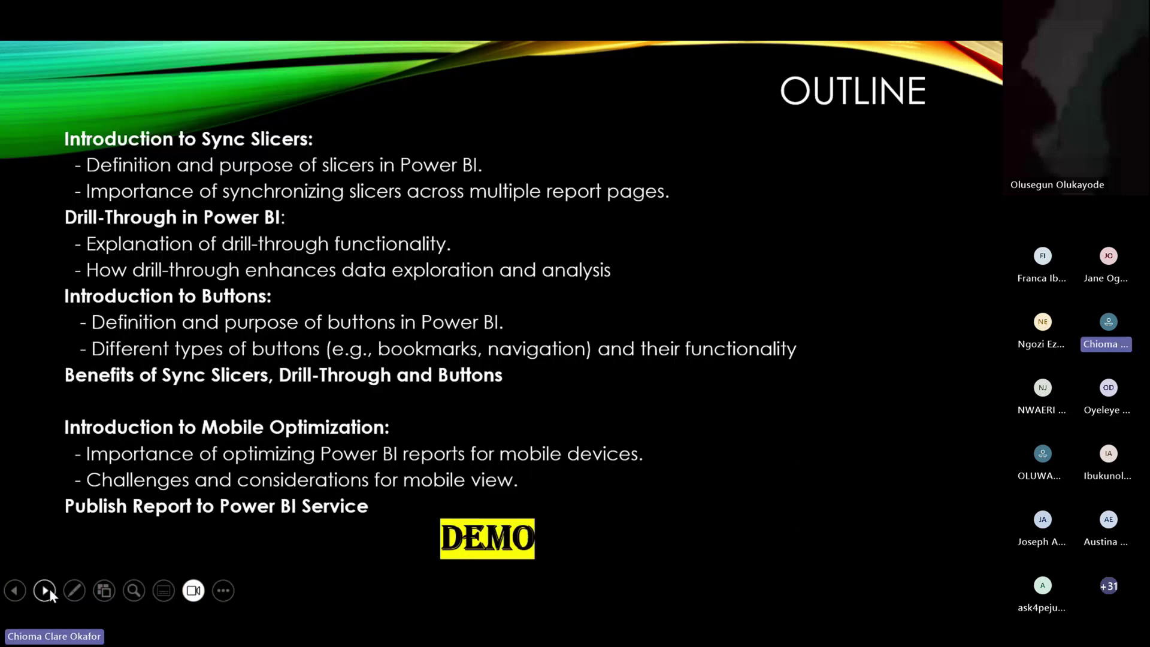
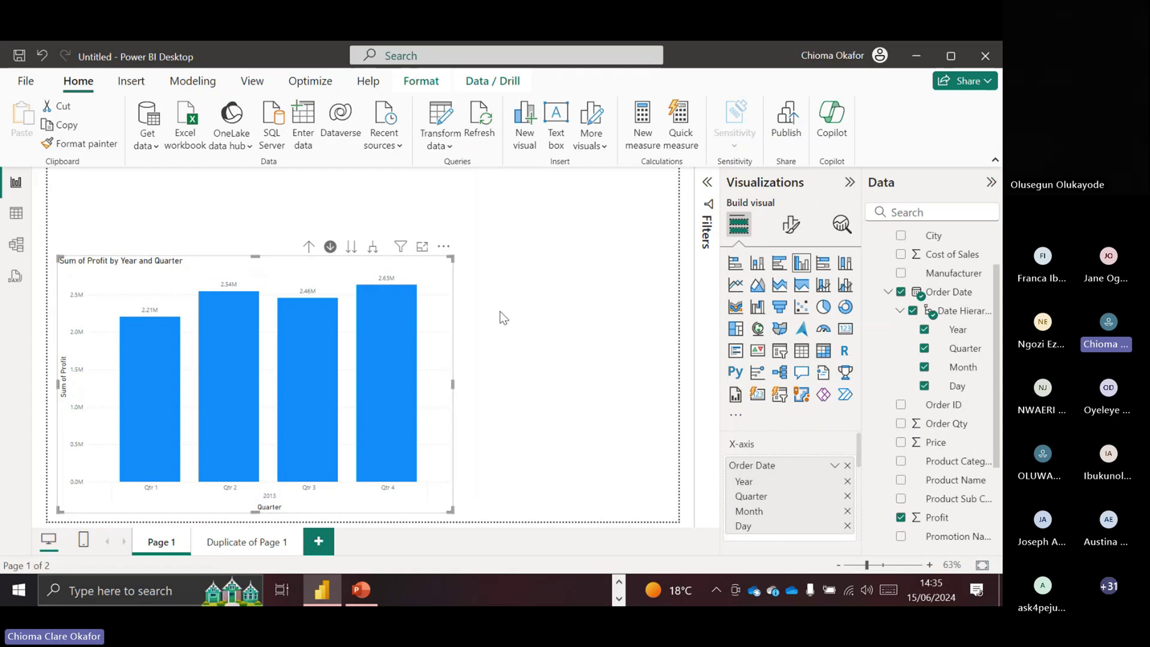
- Create a new table visual on Page 1 with the Promotion Name and Profit fields
left_click(509, 300)
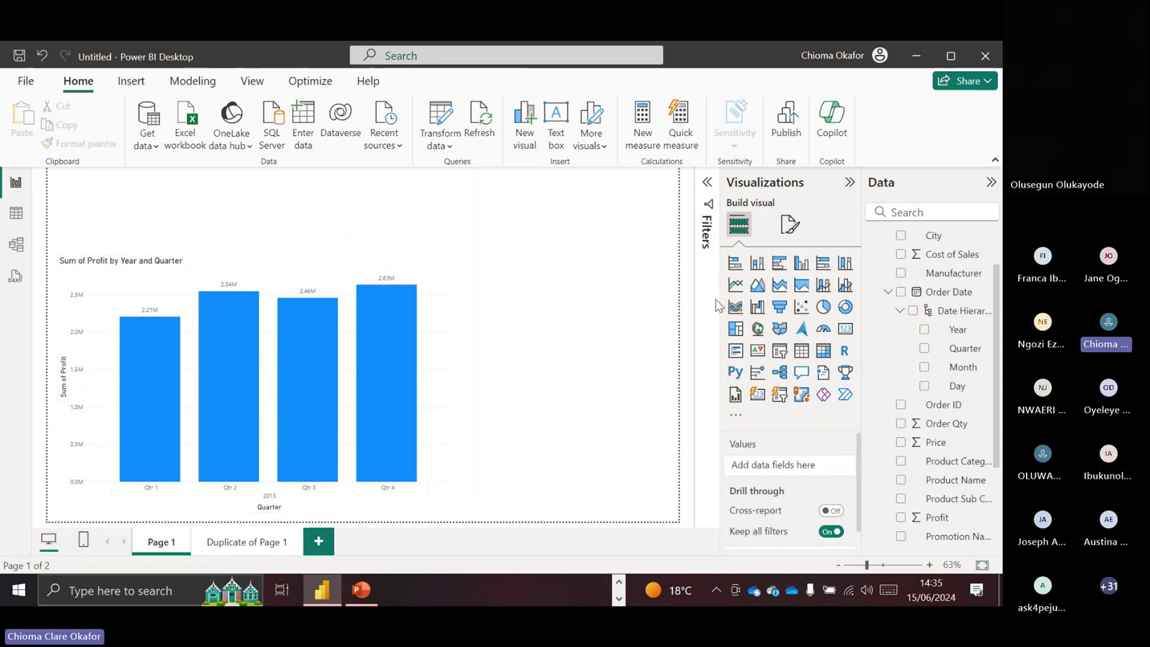
left_click_drag(998, 310, 999, 353)
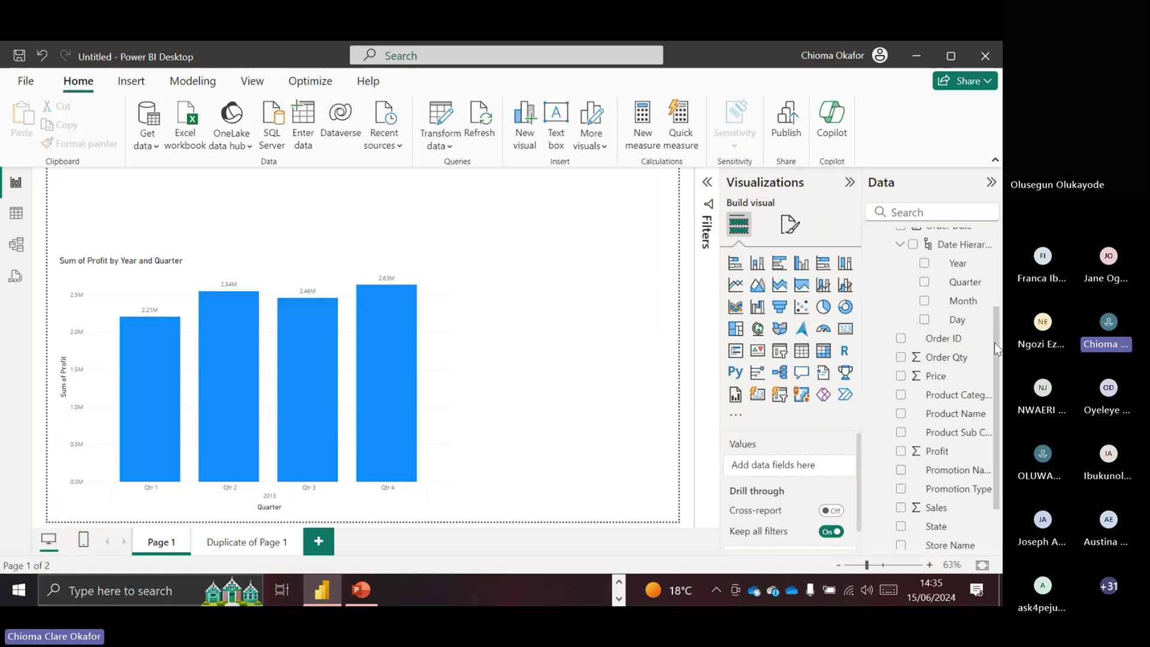
left_click_drag(999, 353, 1001, 393)
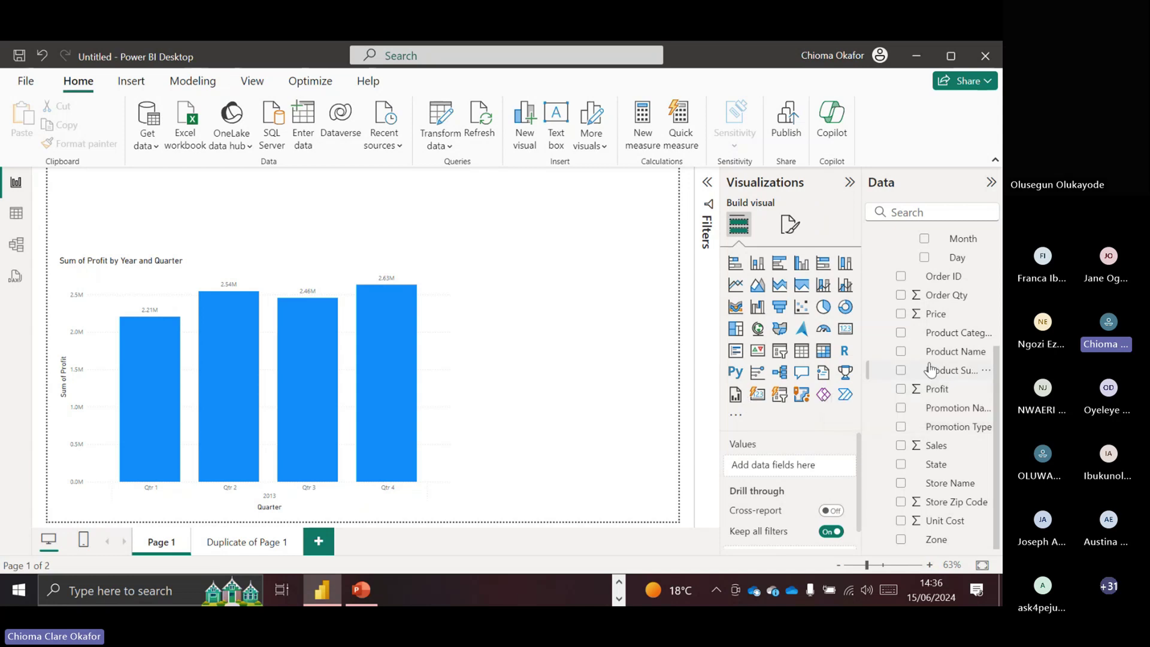
left_click(901, 410)
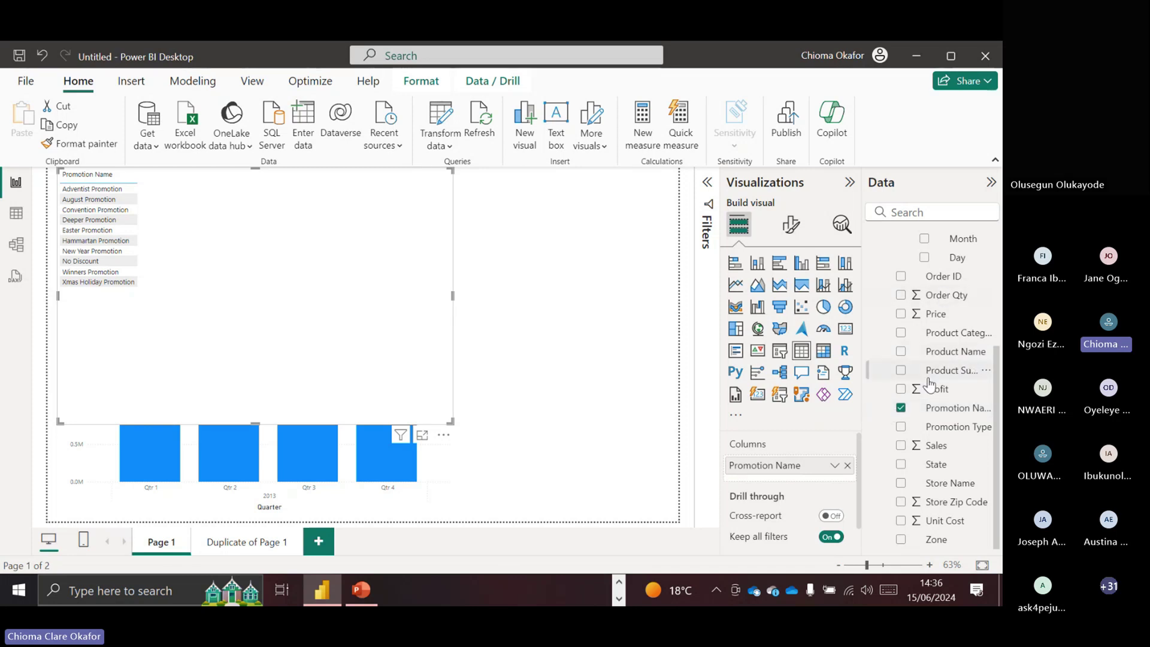
left_click(902, 390)
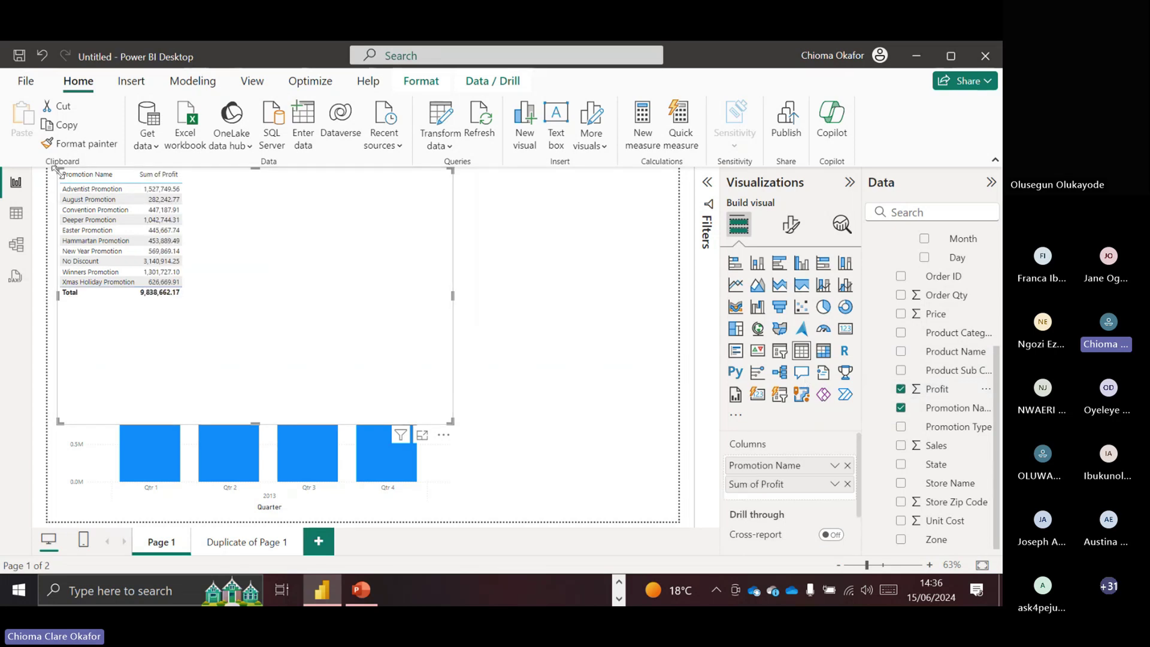
- Shrink the promotion table and move it into the empty space to the right of the column chart
left_click_drag(60, 171, 130, 225)
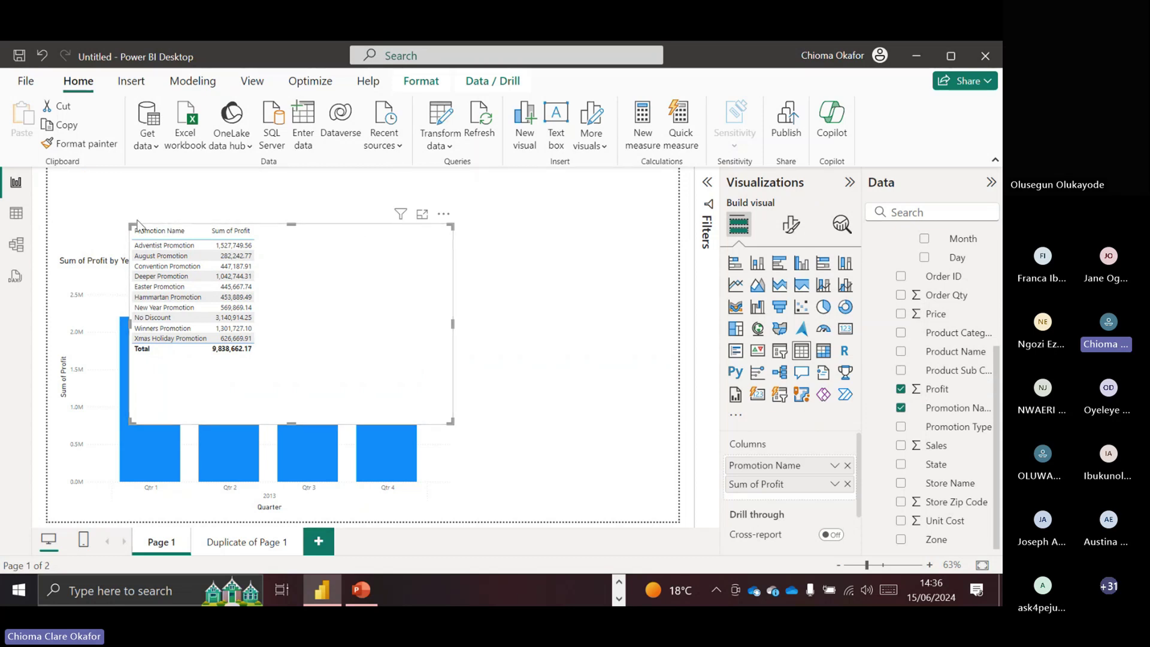
left_click_drag(130, 225, 262, 273)
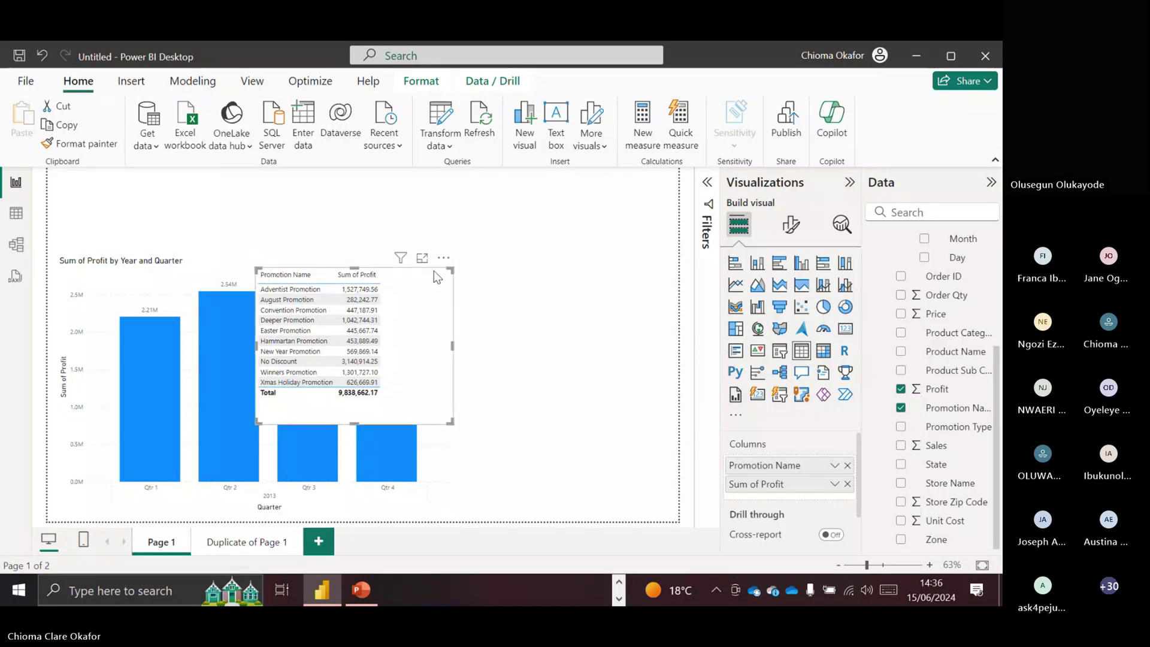
left_click_drag(469, 268, 637, 327)
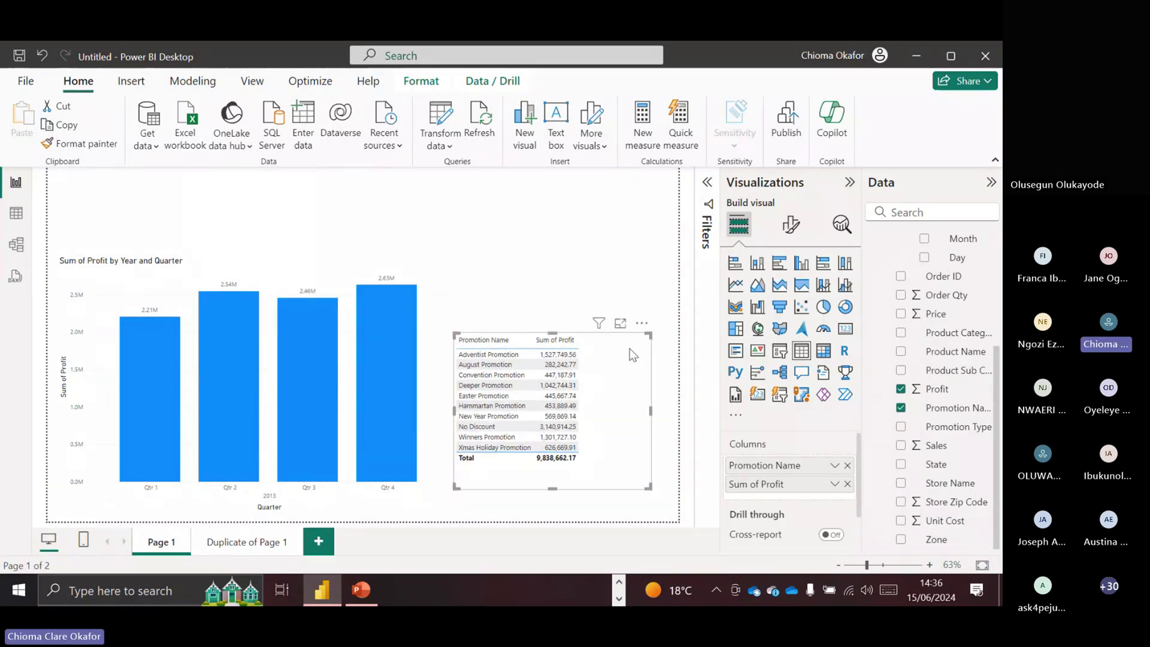
- Set the promotion table's values font size to 14 and extend the table upward to fit all its rows
left_click(791, 224)
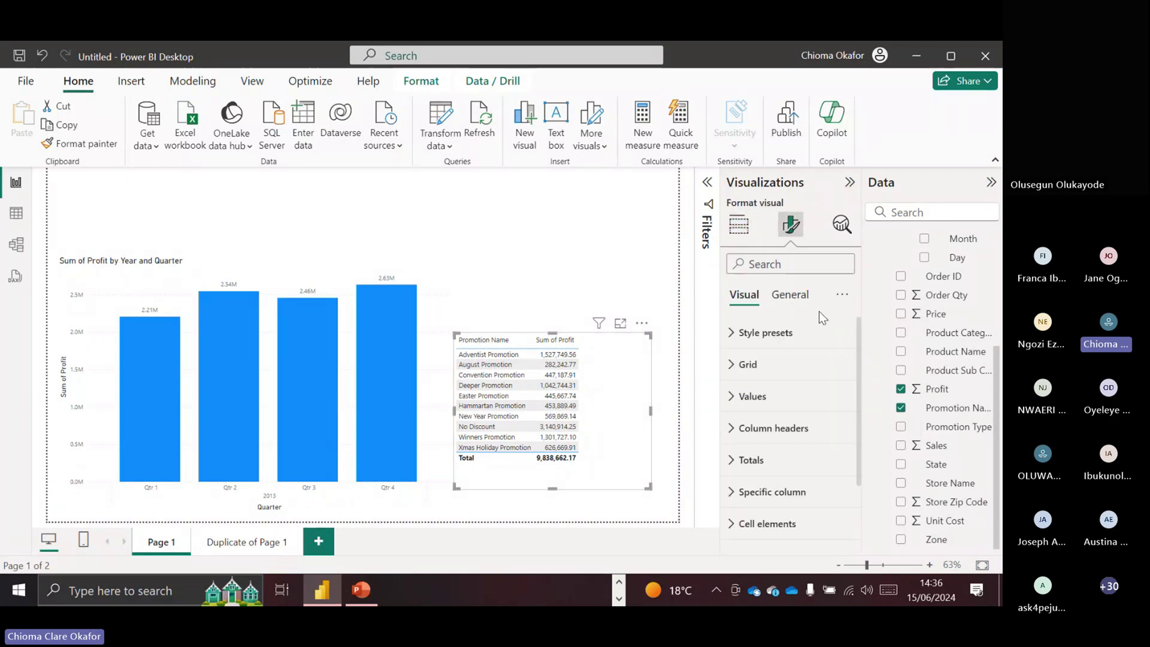
left_click(731, 408)
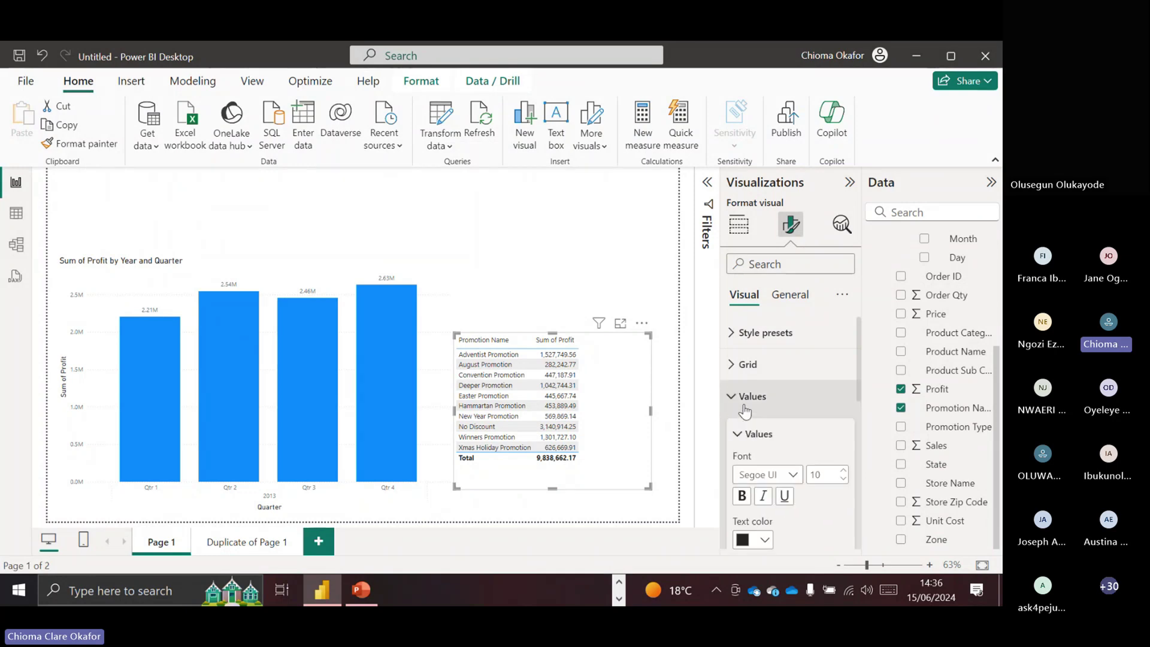
scroll(861, 413, "down", 2)
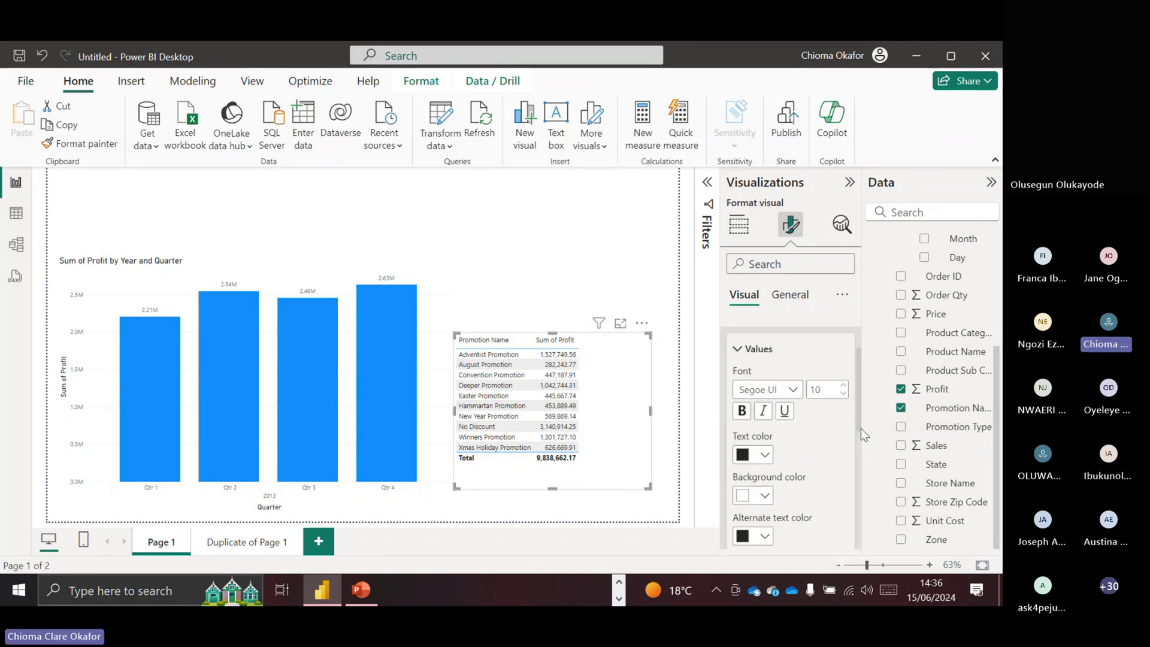
left_click(844, 375)
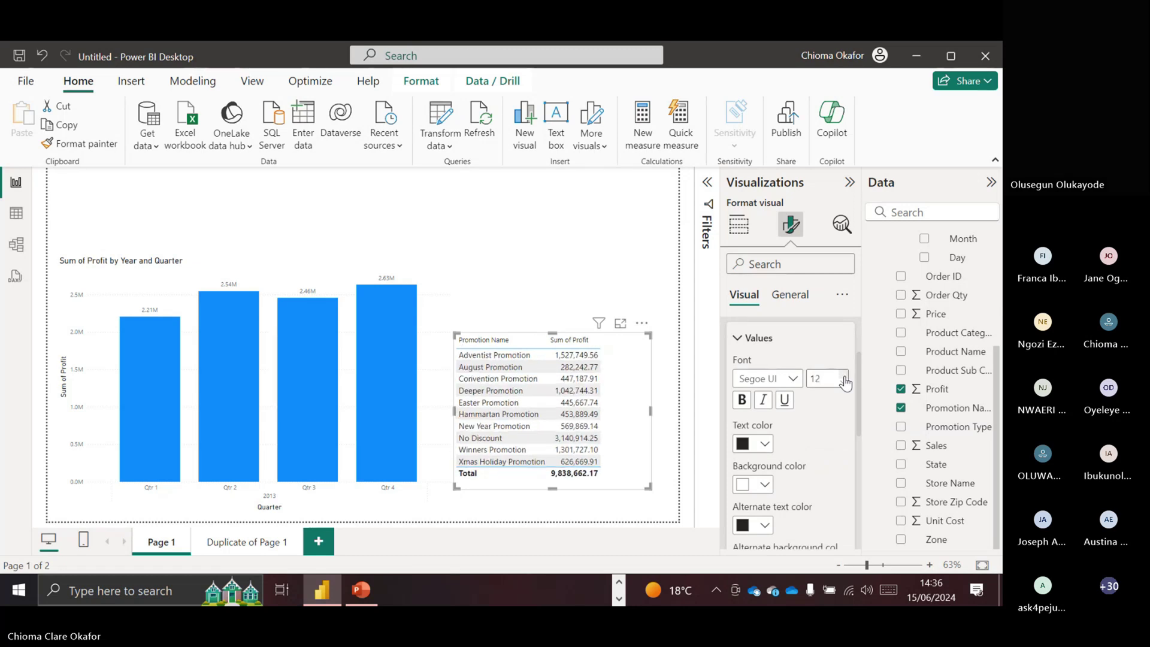
left_click(844, 377)
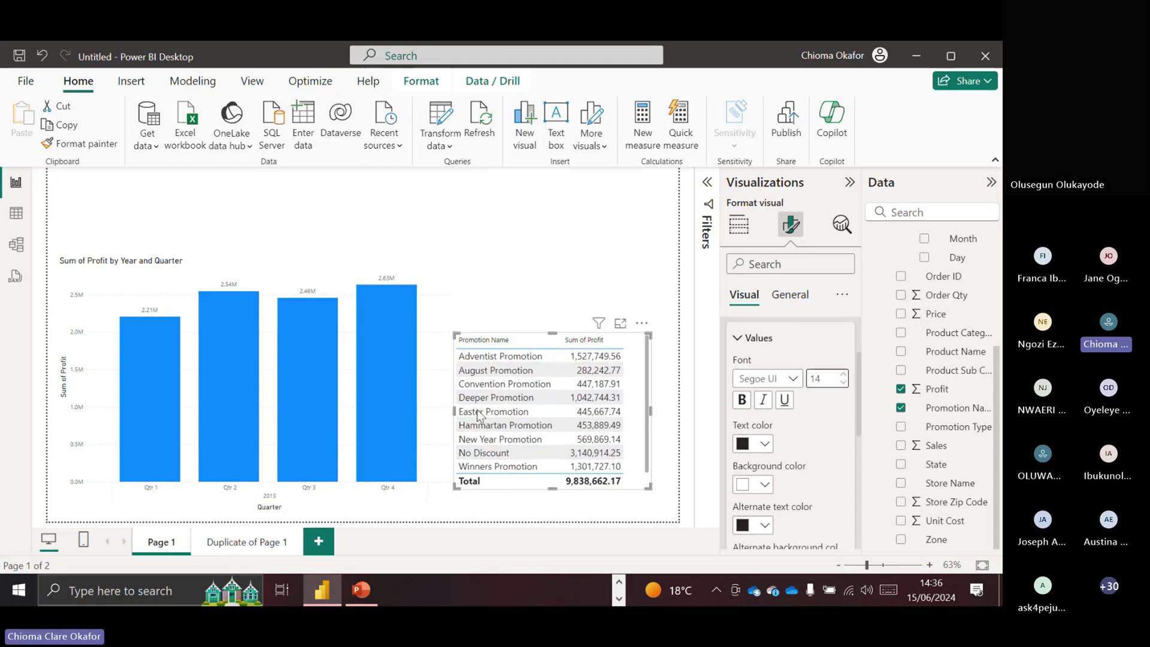
left_click_drag(456, 331, 470, 273)
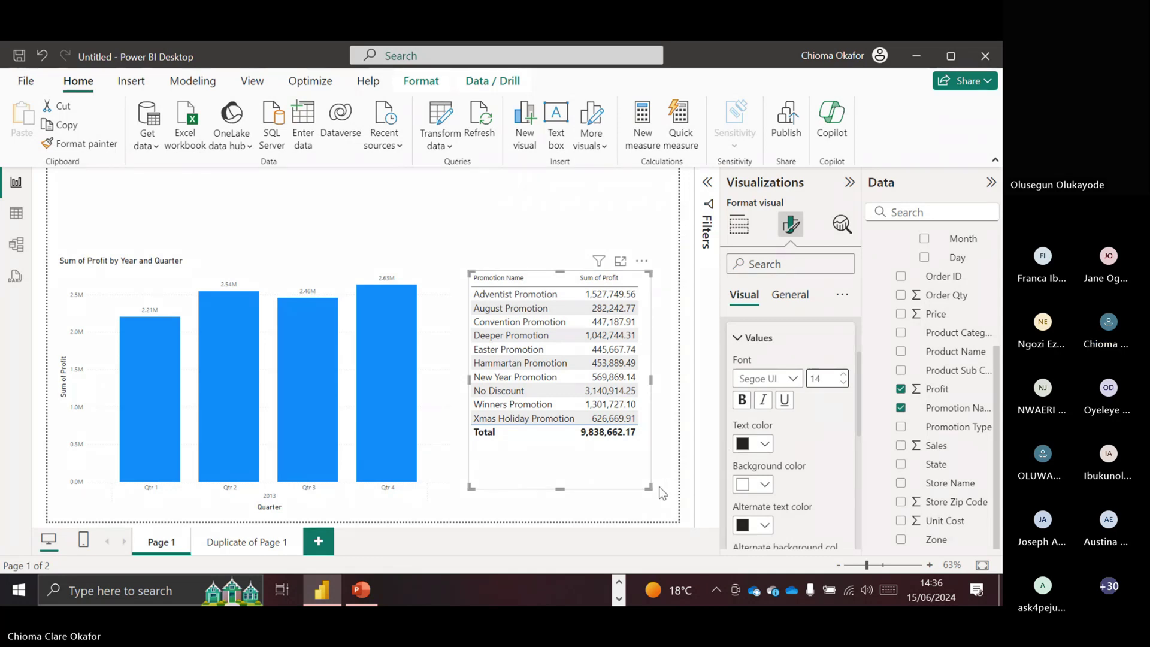
left_click(506, 192)
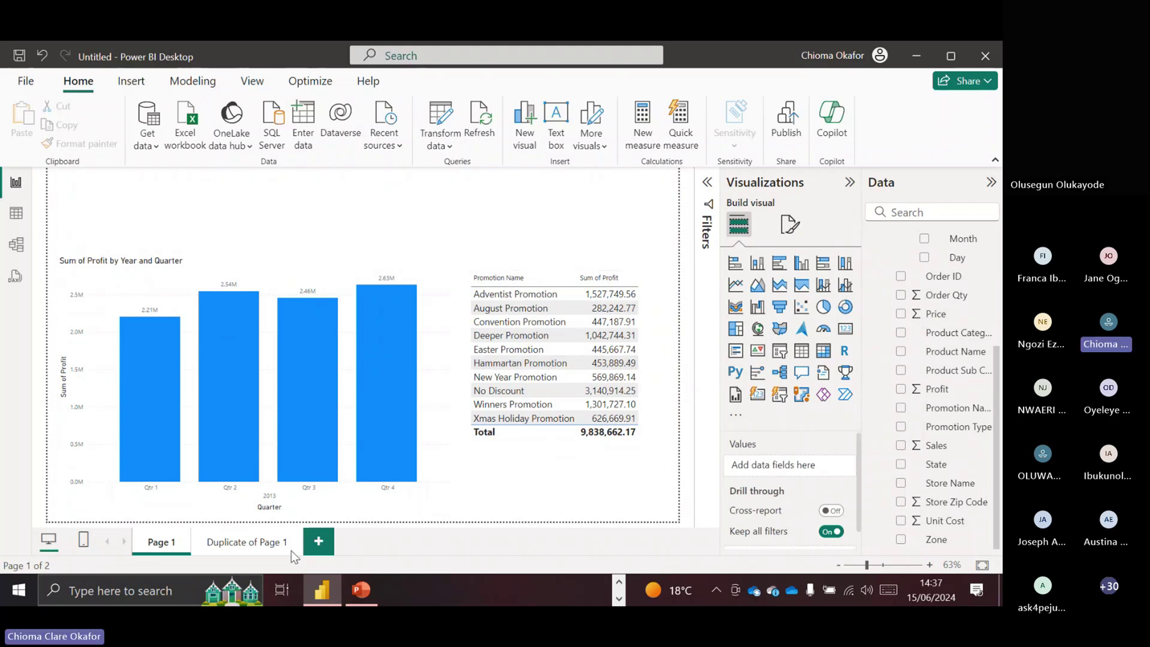
- On the Duplicate of Page 1 page, shrink the profit column chart to free space on its right
left_click(239, 548)
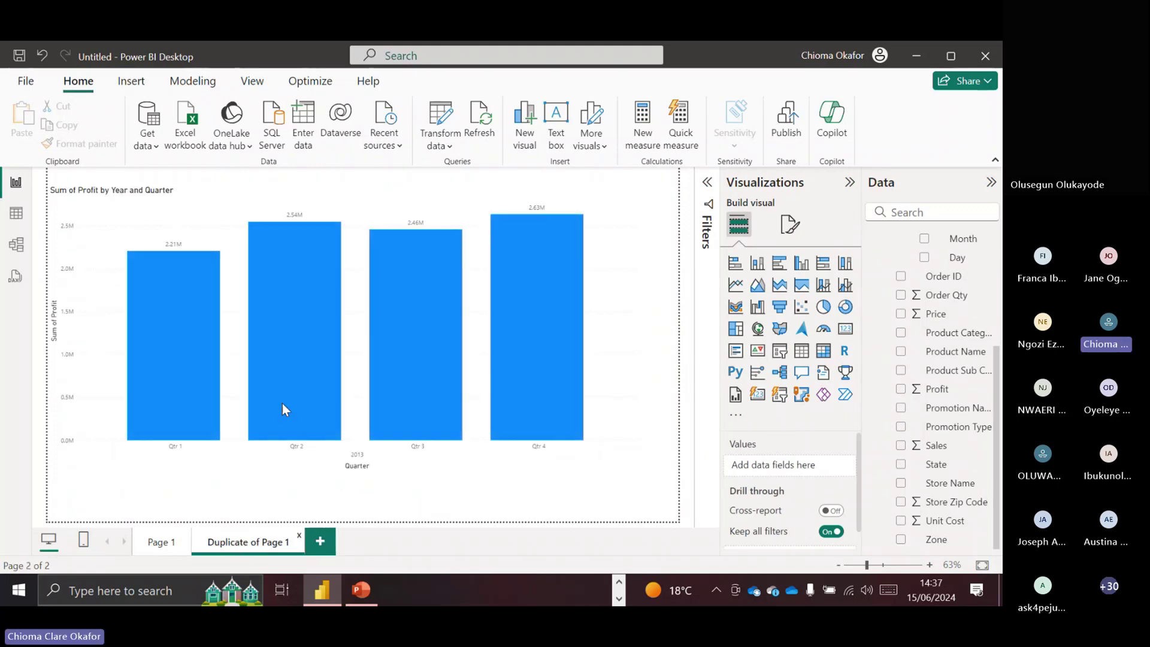
left_click(585, 411)
left_click(579, 432)
left_click(634, 455)
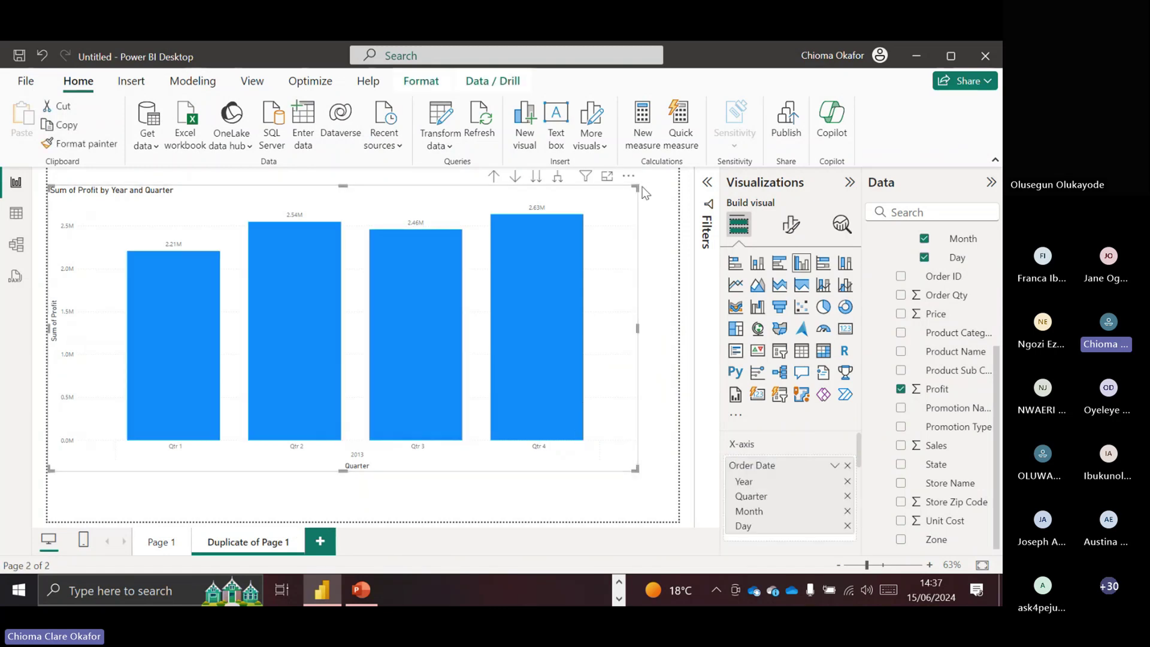
left_click_drag(640, 189, 408, 250)
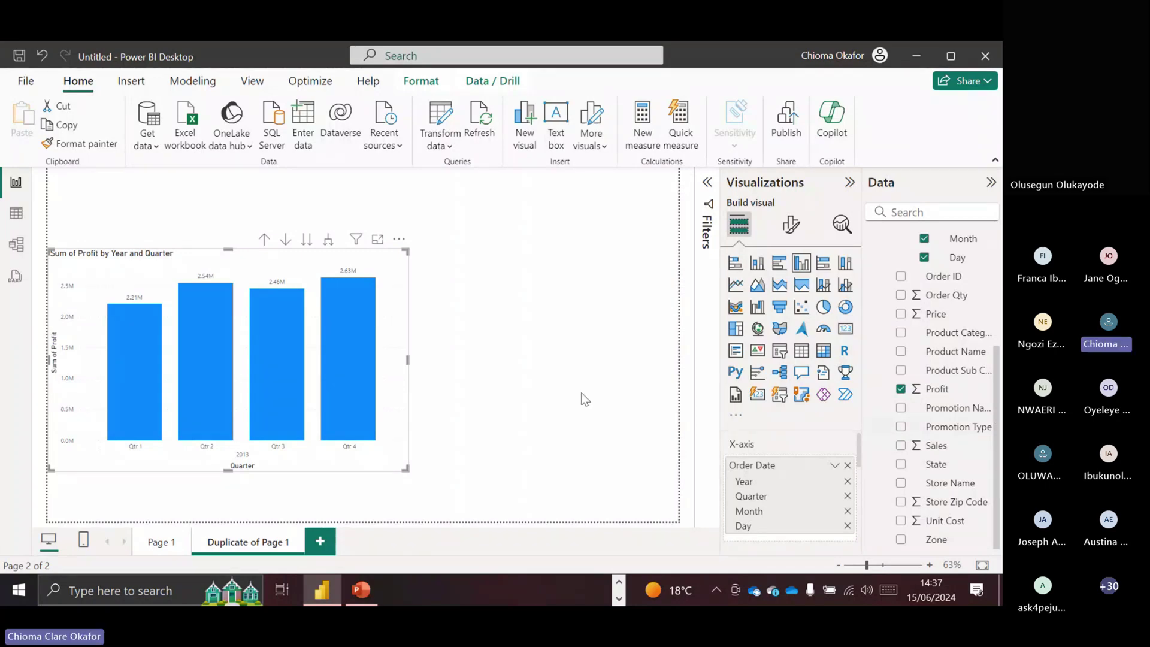
left_click(601, 386)
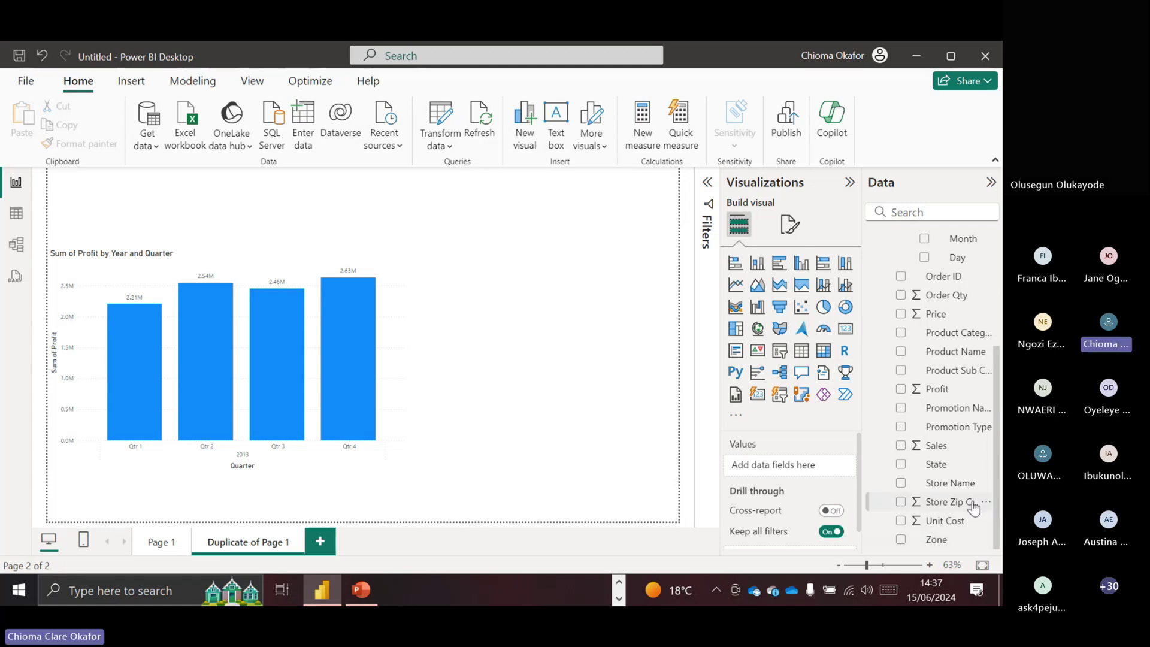
- Create a table visual with the Channel and Sales fields, then shrink it and place it right of the column chart
scroll(999, 348, "up", 1)
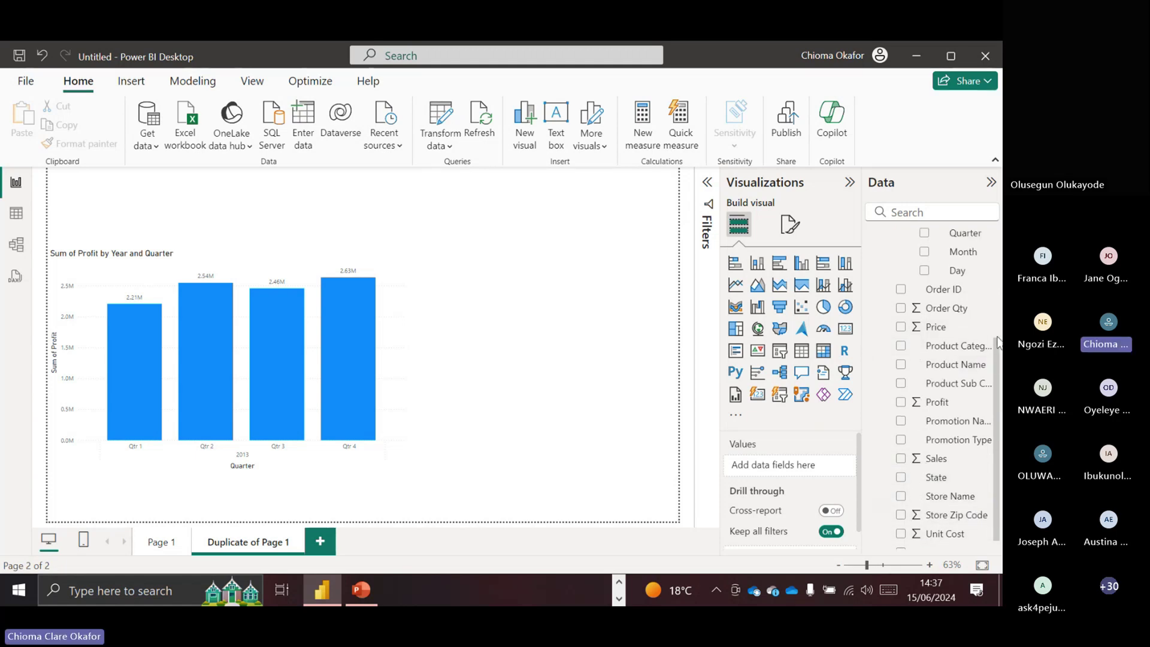
scroll(999, 342, "up", 5)
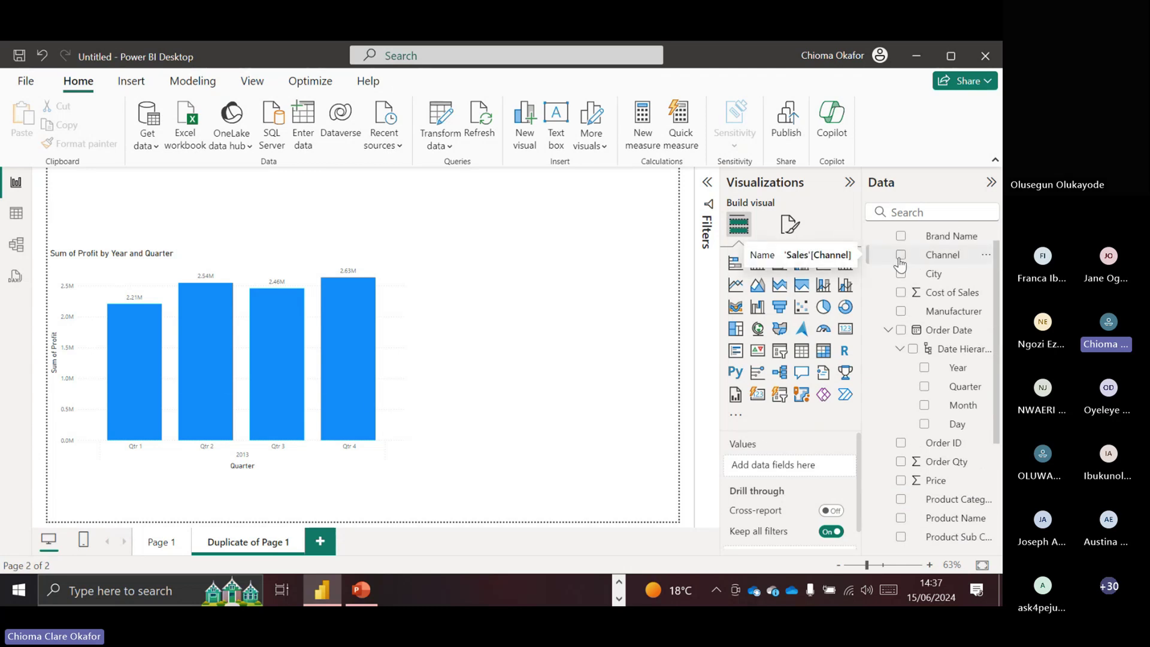
left_click(901, 256)
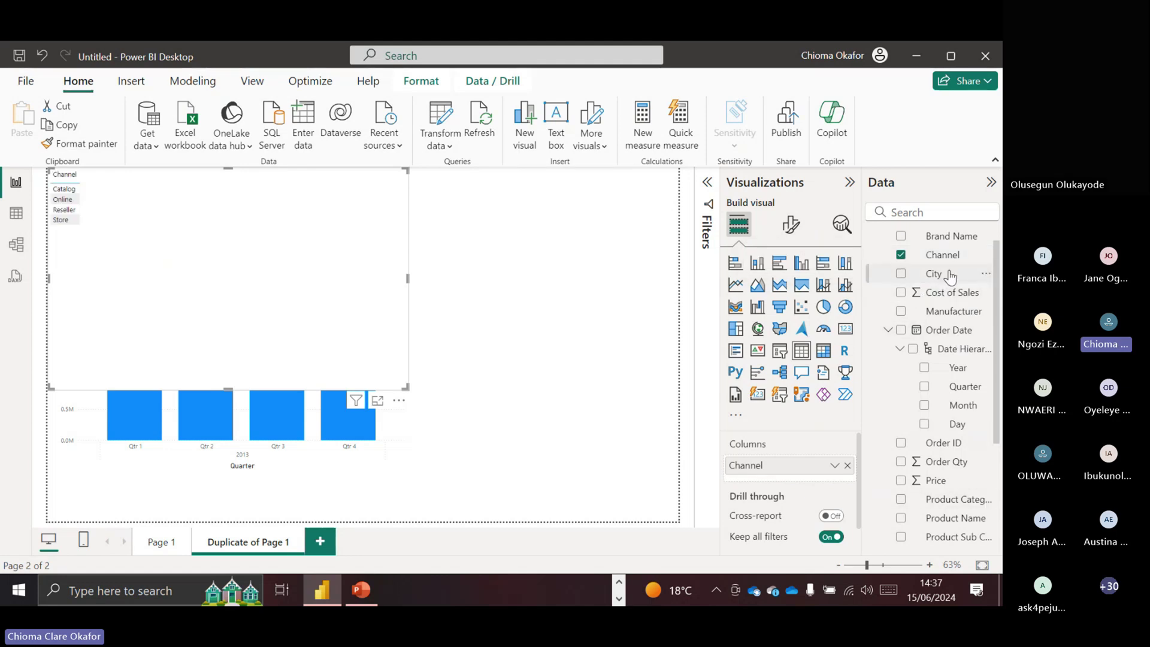
scroll(998, 306, "down", 1)
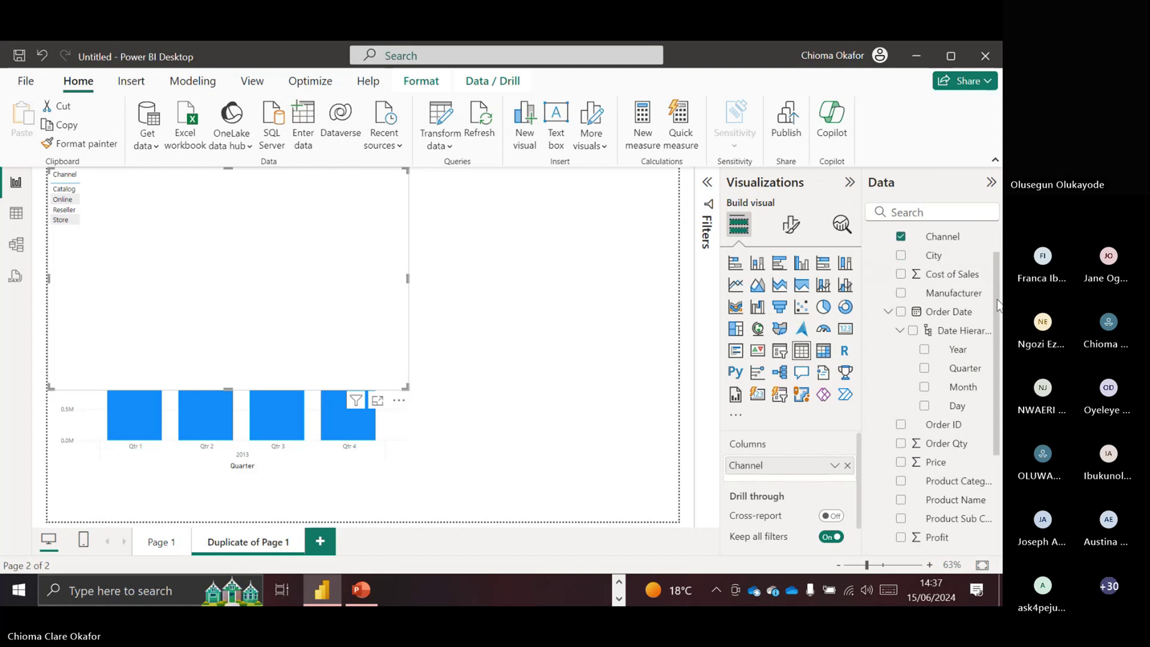
scroll(998, 305, "down", 5)
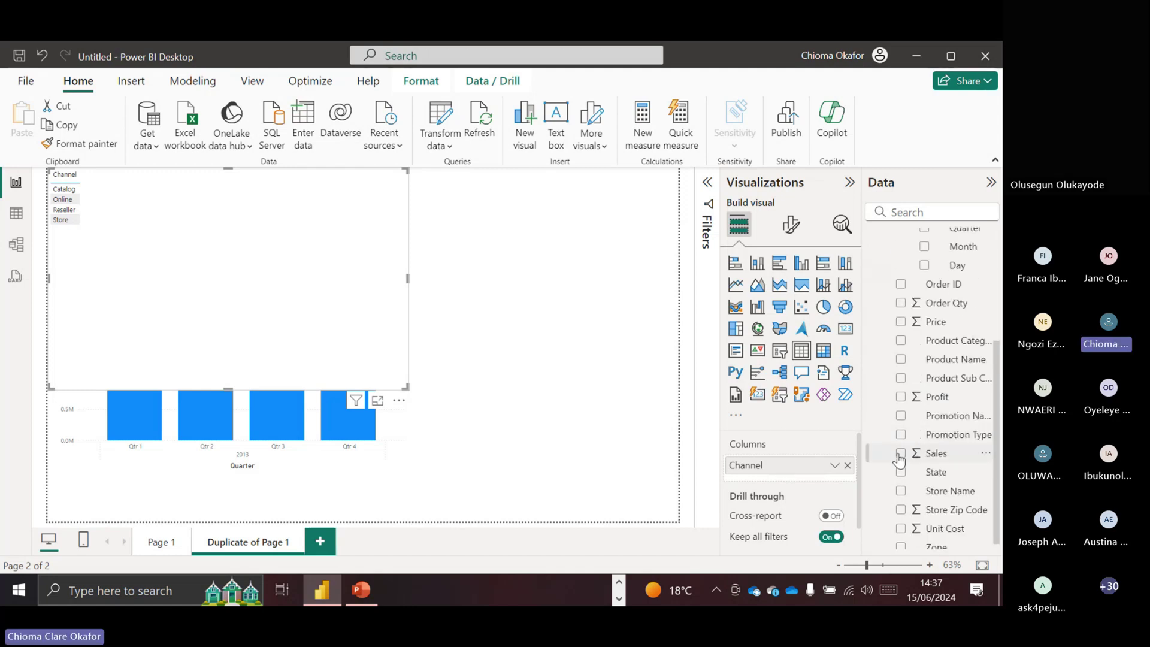
left_click(901, 453)
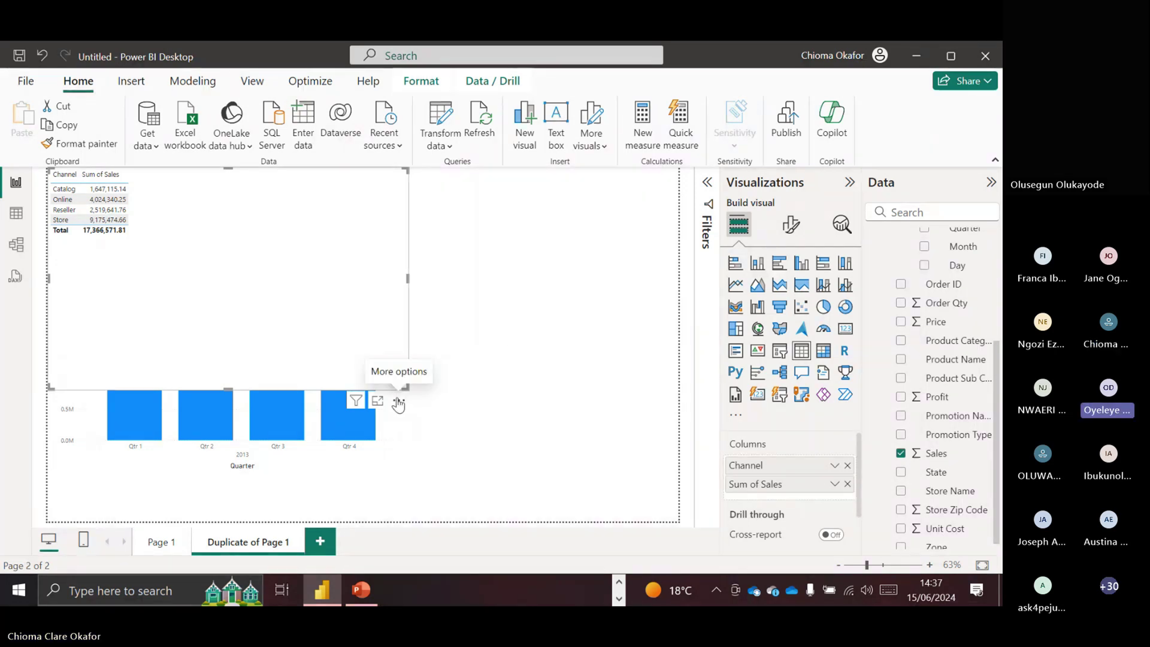
left_click_drag(405, 388, 605, 382)
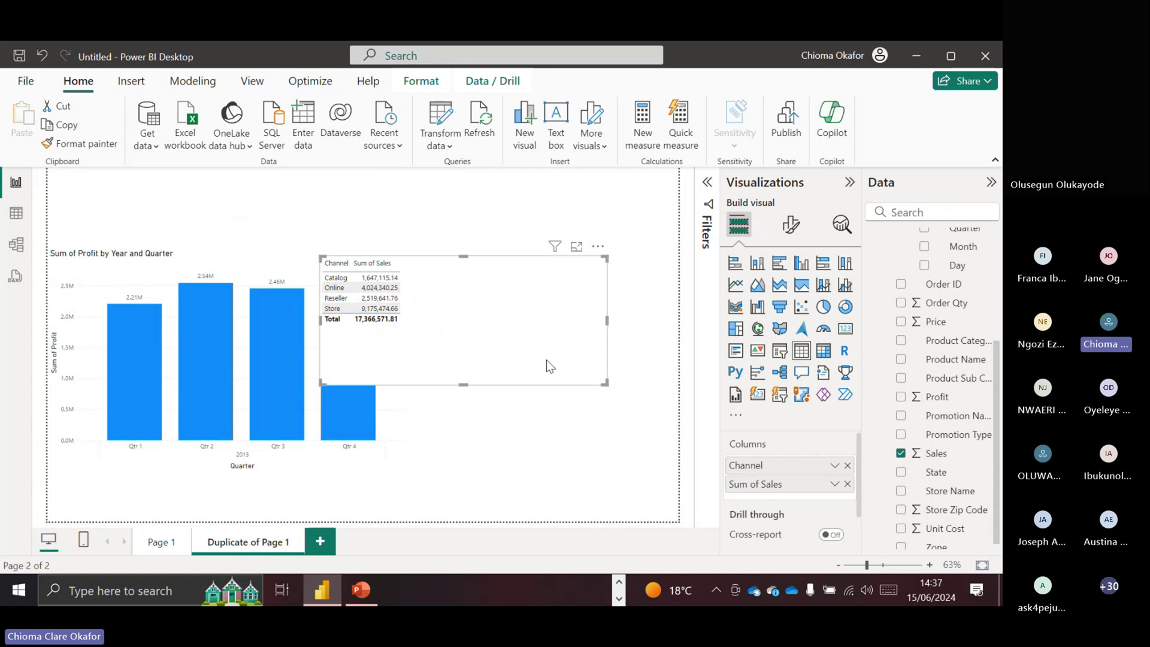
left_click_drag(609, 250, 674, 290)
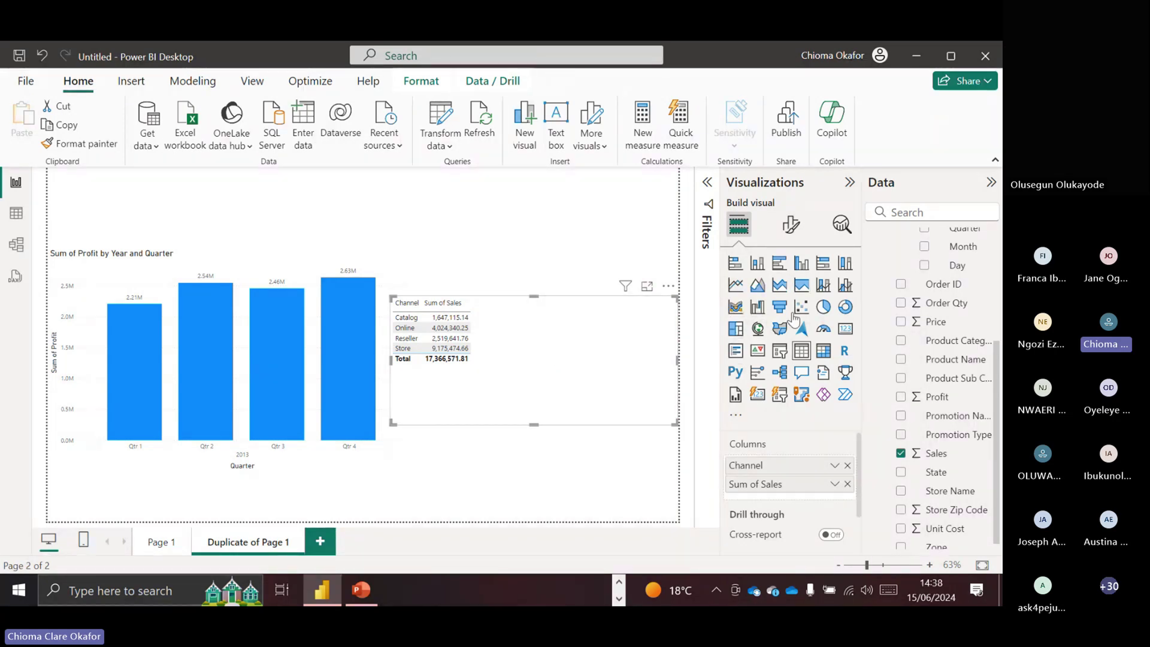
- Convert the Channel and Sales table to a pie chart and make it slightly taller
left_click(823, 308)
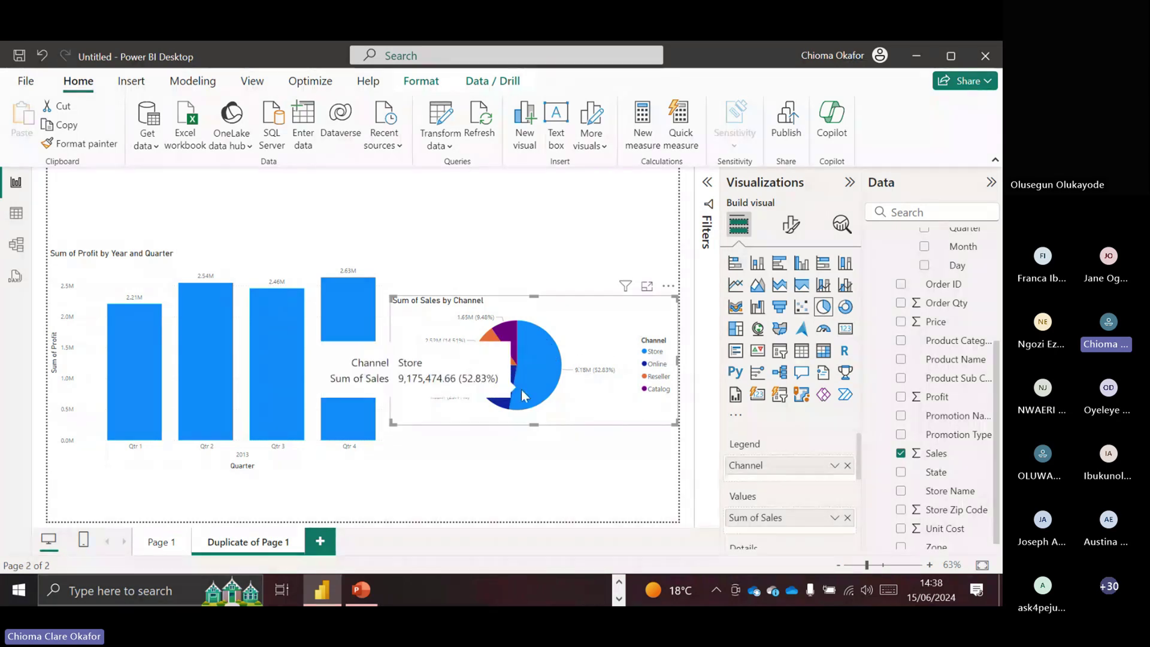
mouse_move(505, 394)
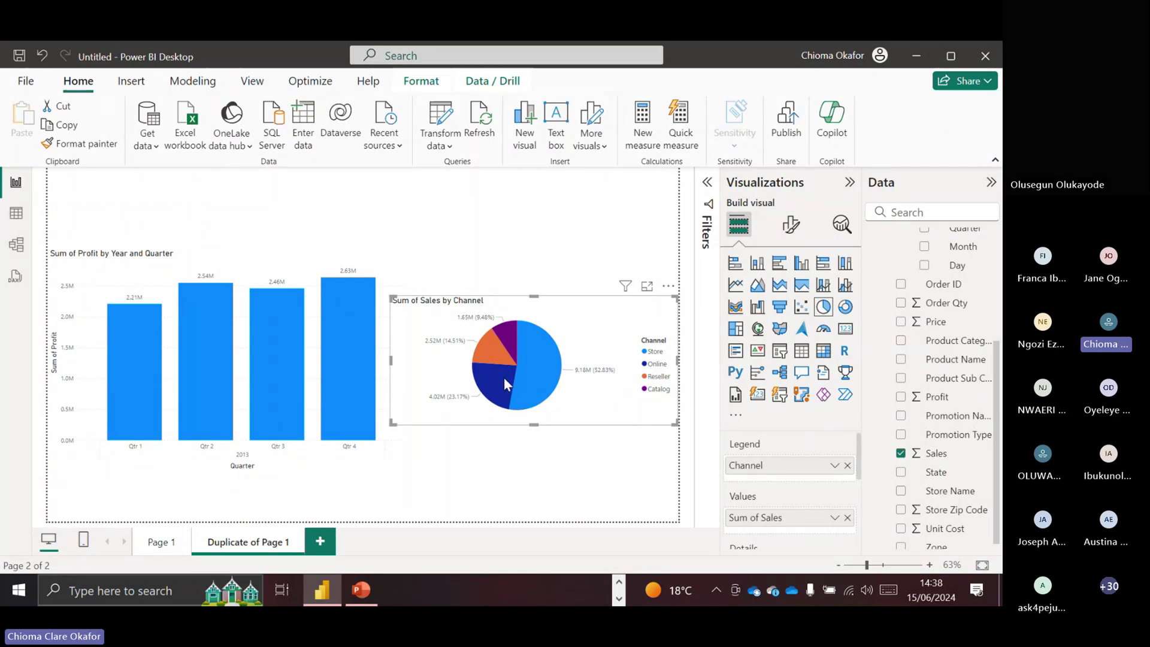
mouse_move(476, 357)
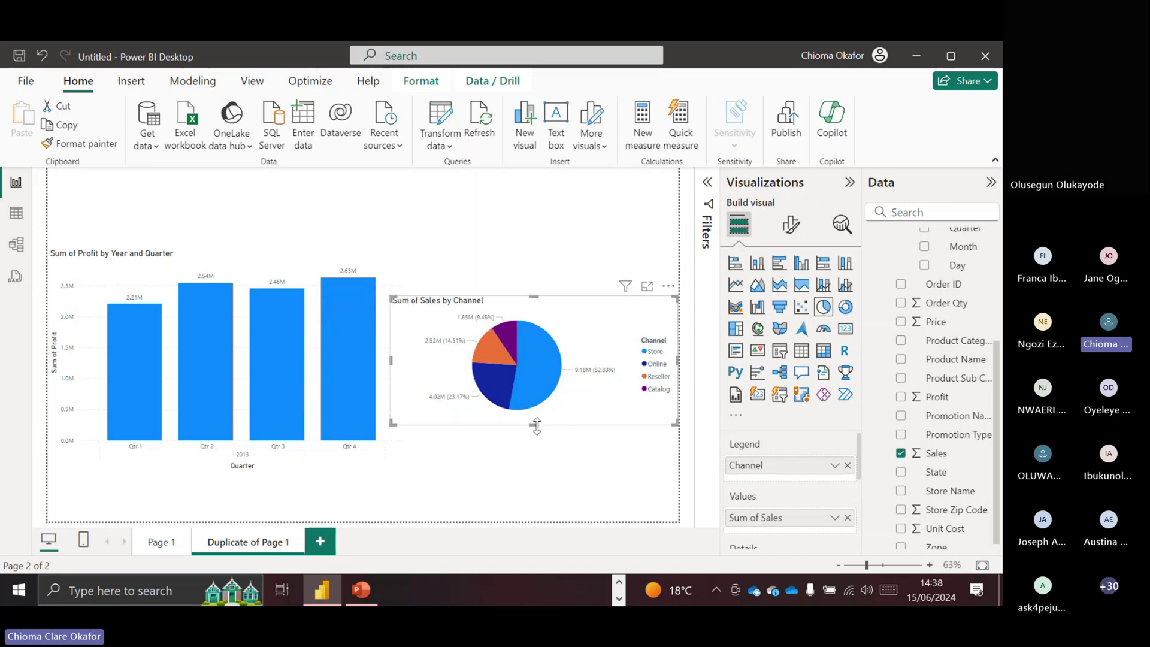
left_click_drag(534, 425, 536, 449)
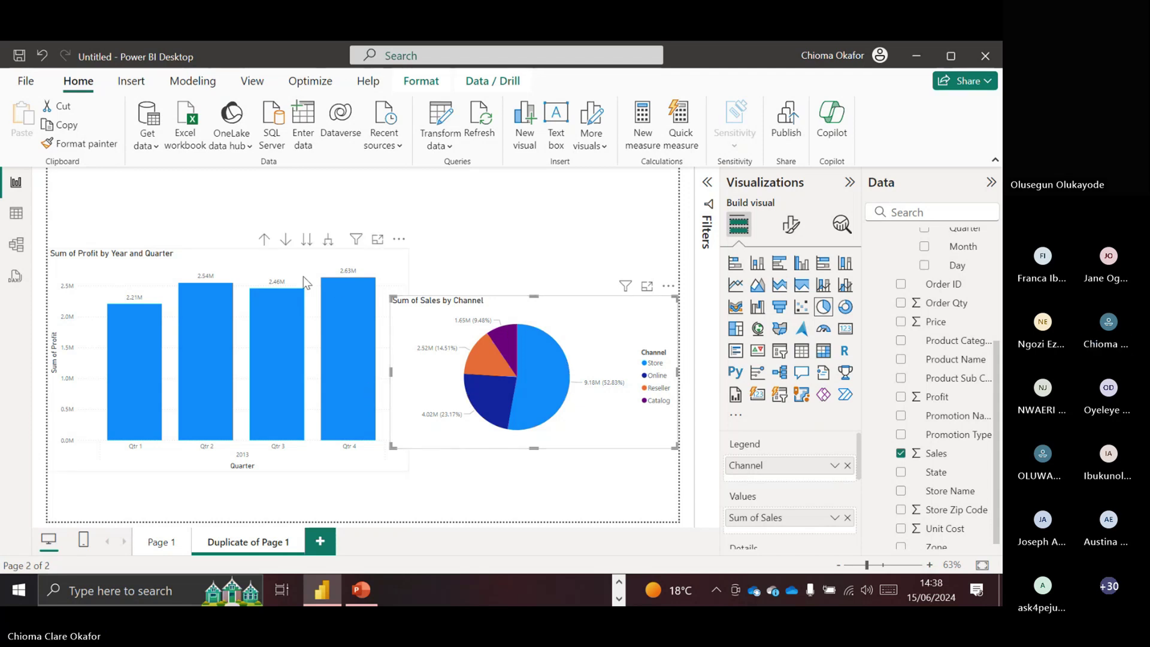
- Replace Profit with Sales in the column chart on the Duplicate of Page 1 page and drill it up to year level
left_click(290, 267)
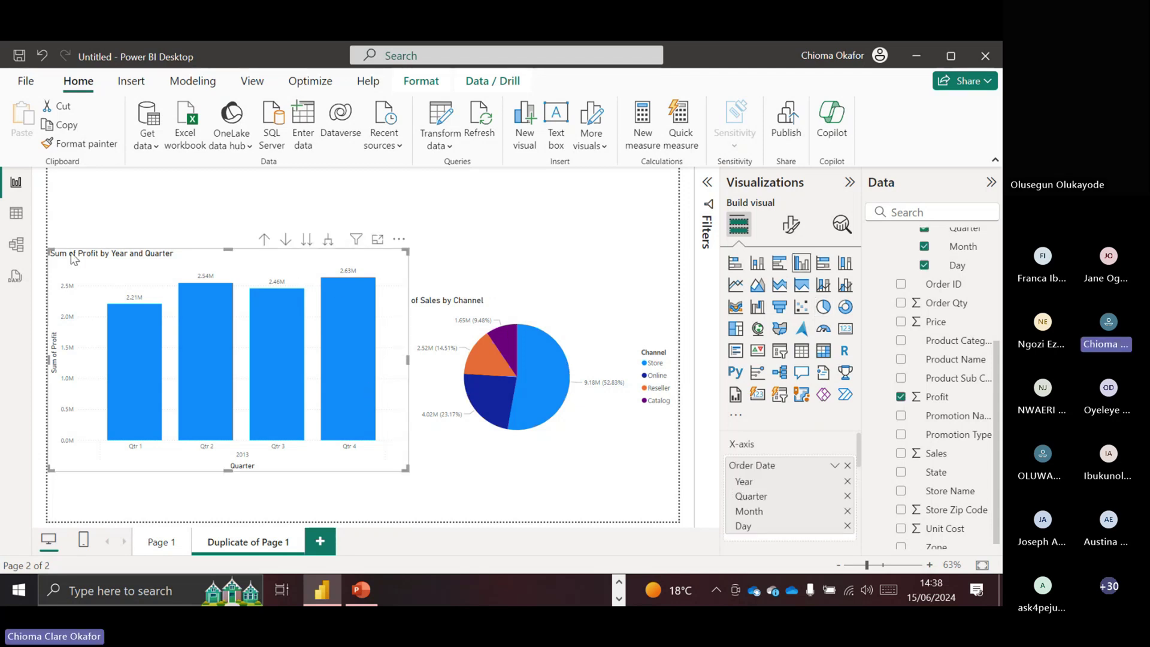
left_click(901, 398)
left_click(902, 453)
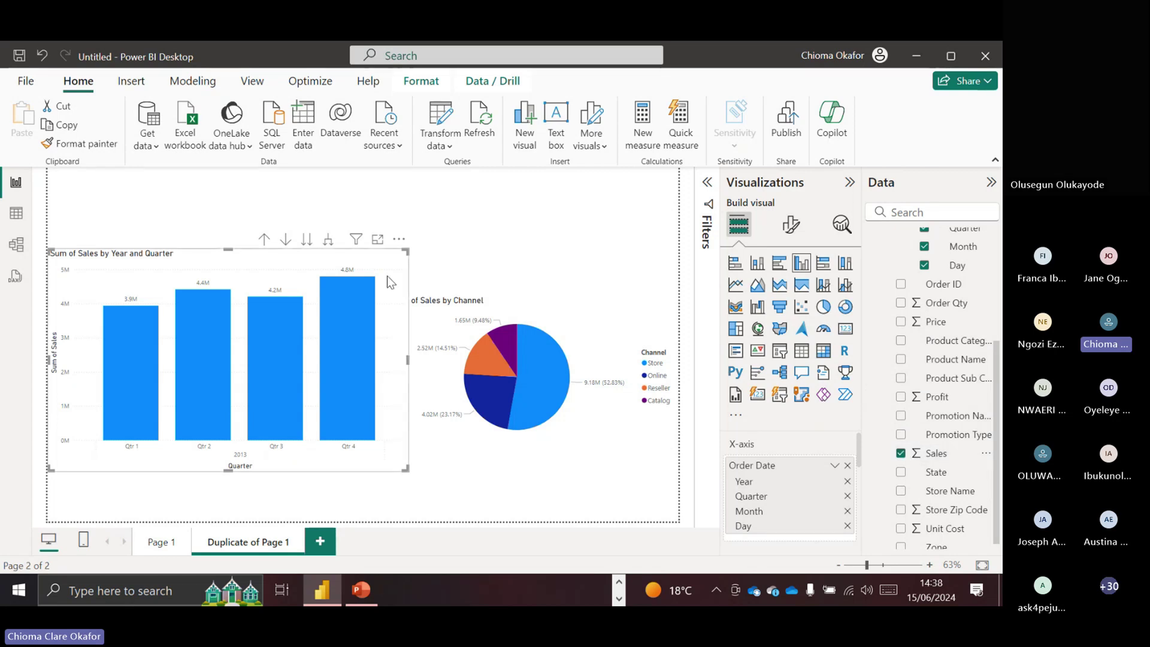
left_click(264, 241)
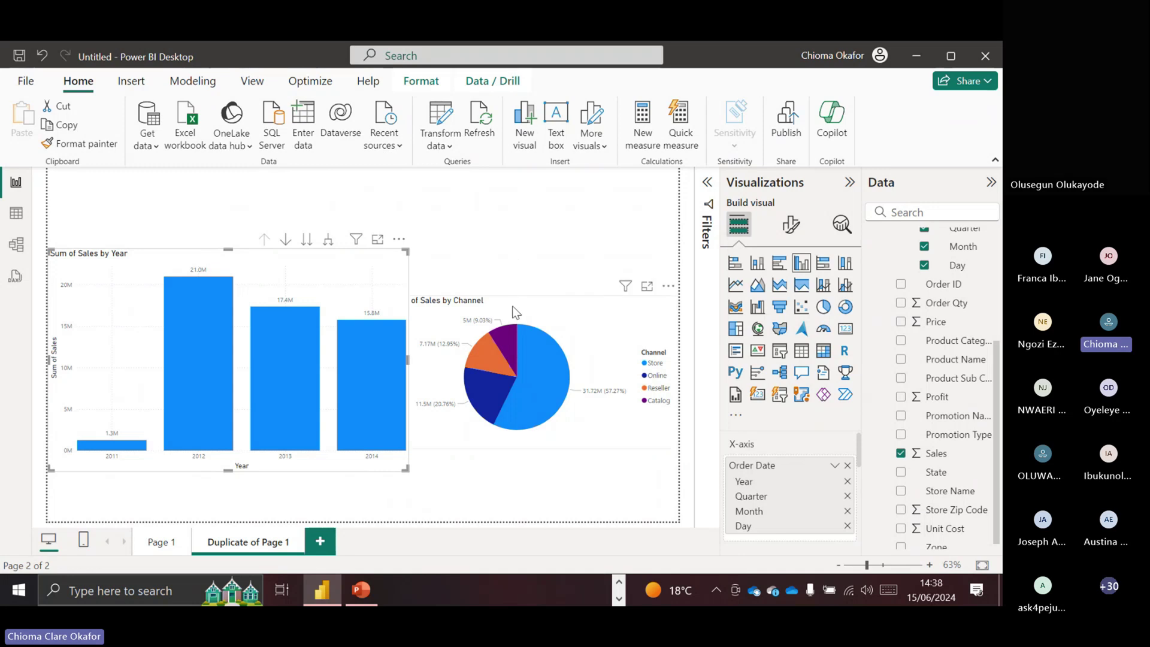
- Narrow the sales column chart and resize the channel pie chart so that the two visuals stop overlapping
left_click(407, 431)
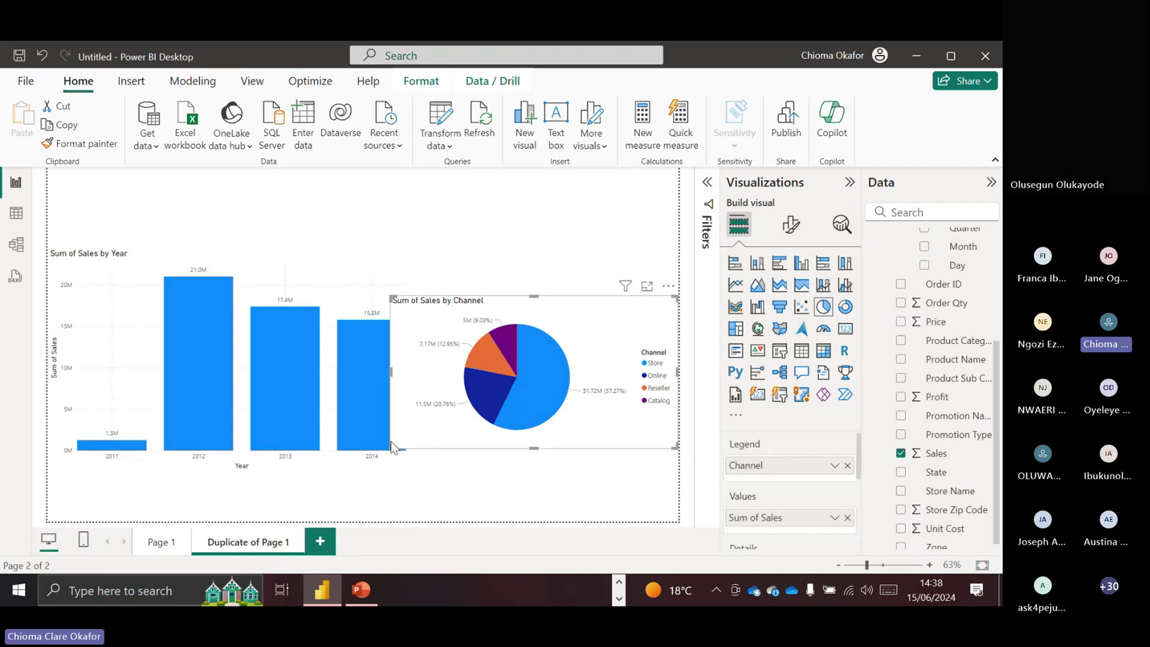
mouse_move(391, 444)
left_mouse_down()
mouse_move(440, 464)
mouse_move(390, 462)
left_mouse_up()
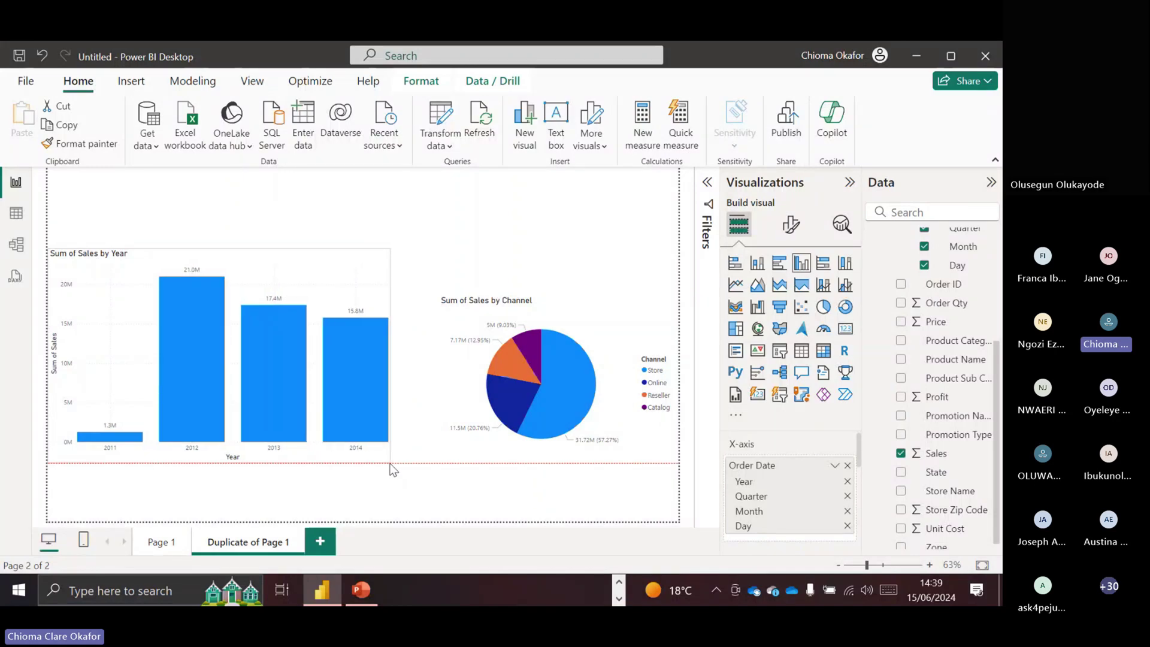
left_click(448, 419)
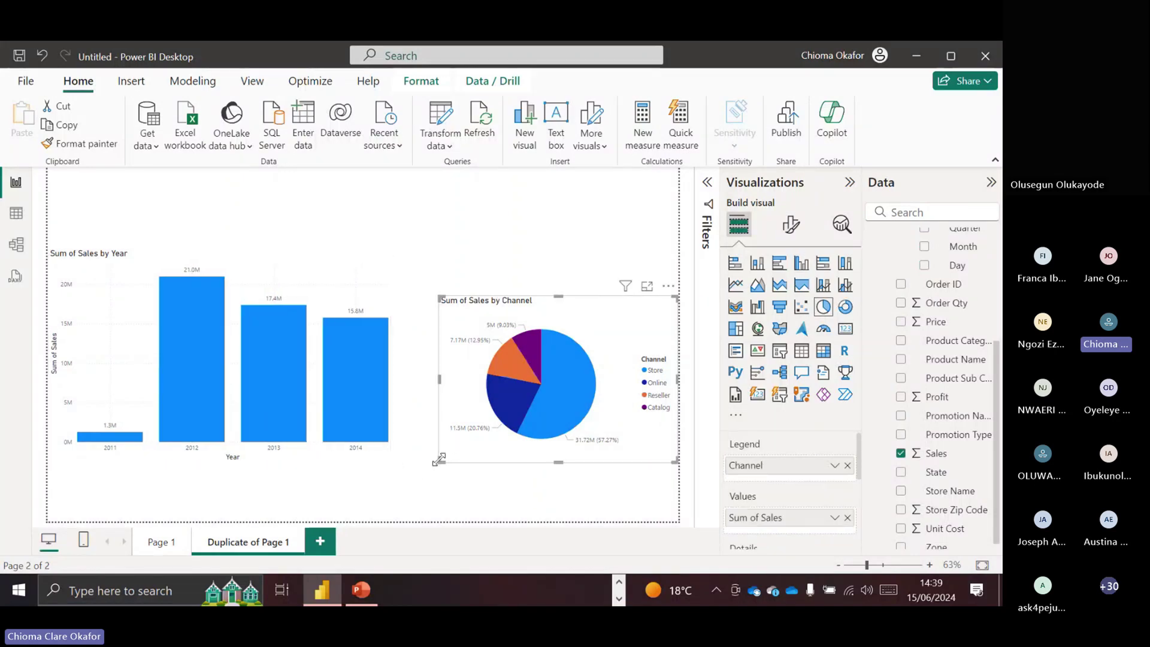
left_click_drag(439, 462, 417, 451)
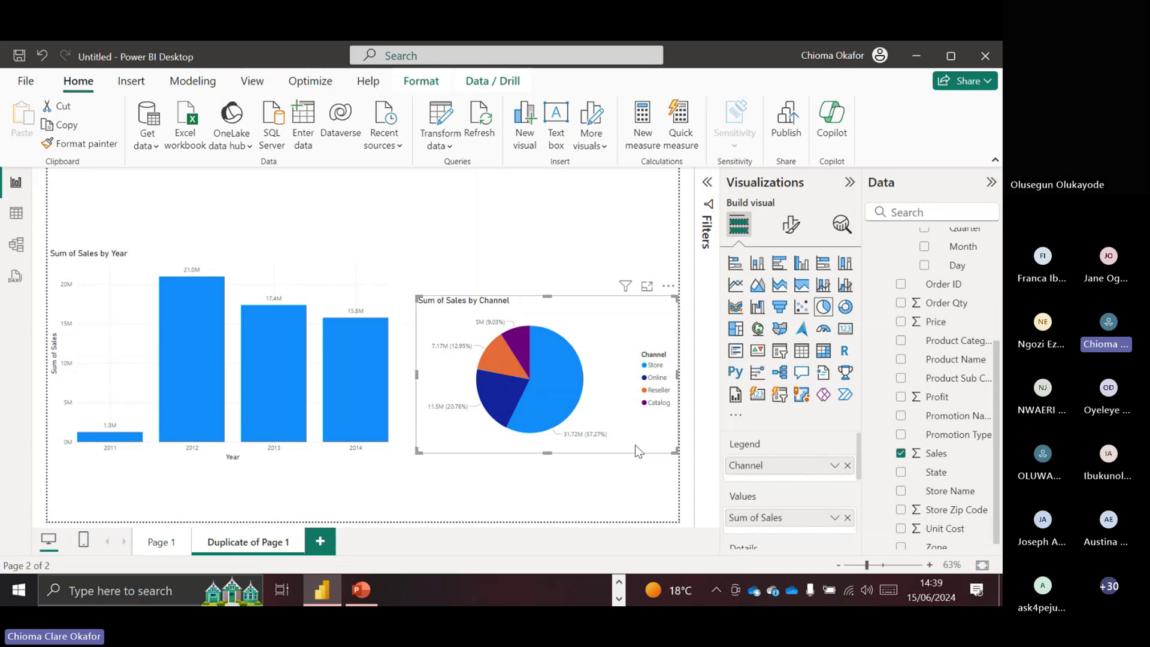
- Rename Page 1 as Profit and Duplicate of Page 1 as Sales
left_click(159, 542)
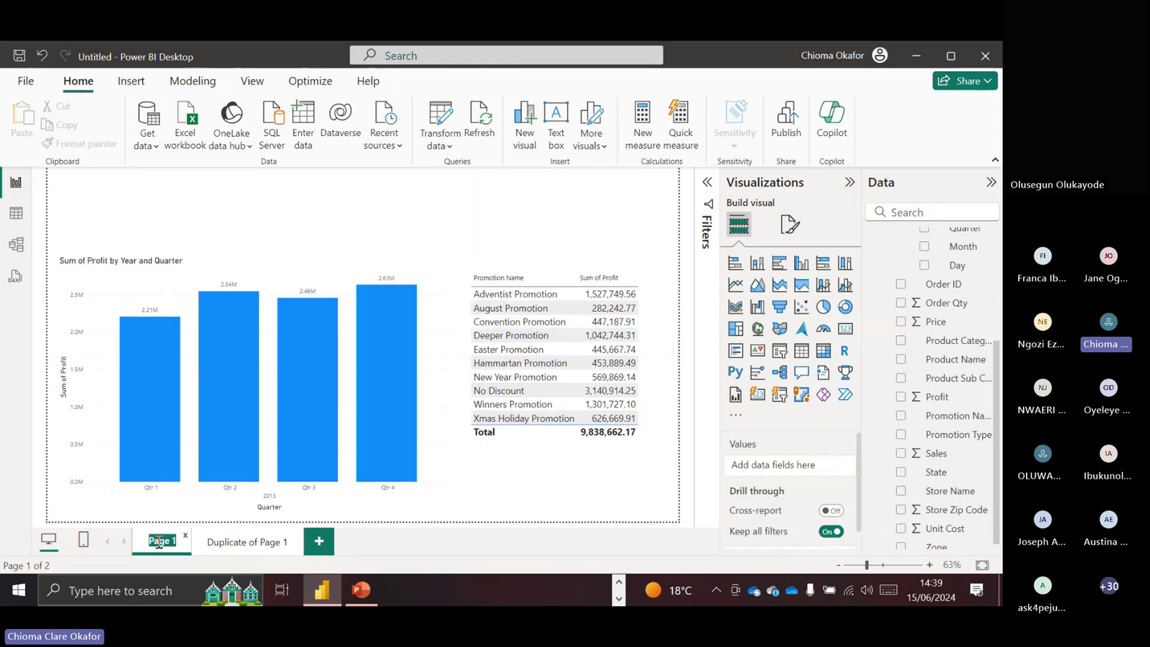
double_click(159, 541)
type("Profit")
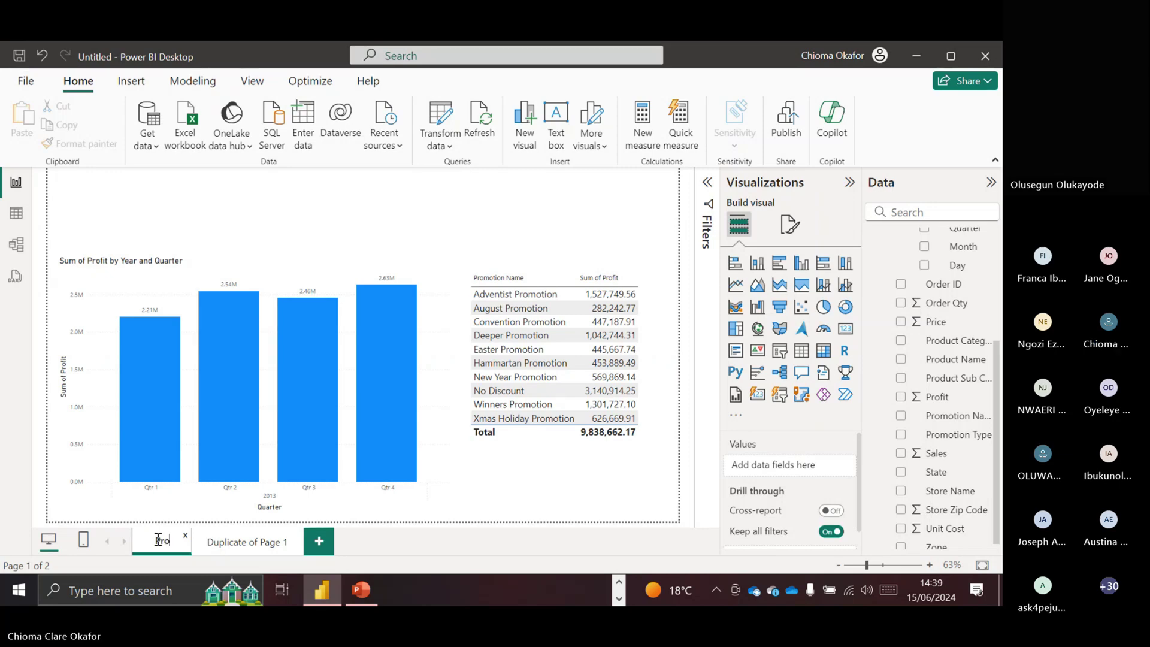
left_click(259, 542)
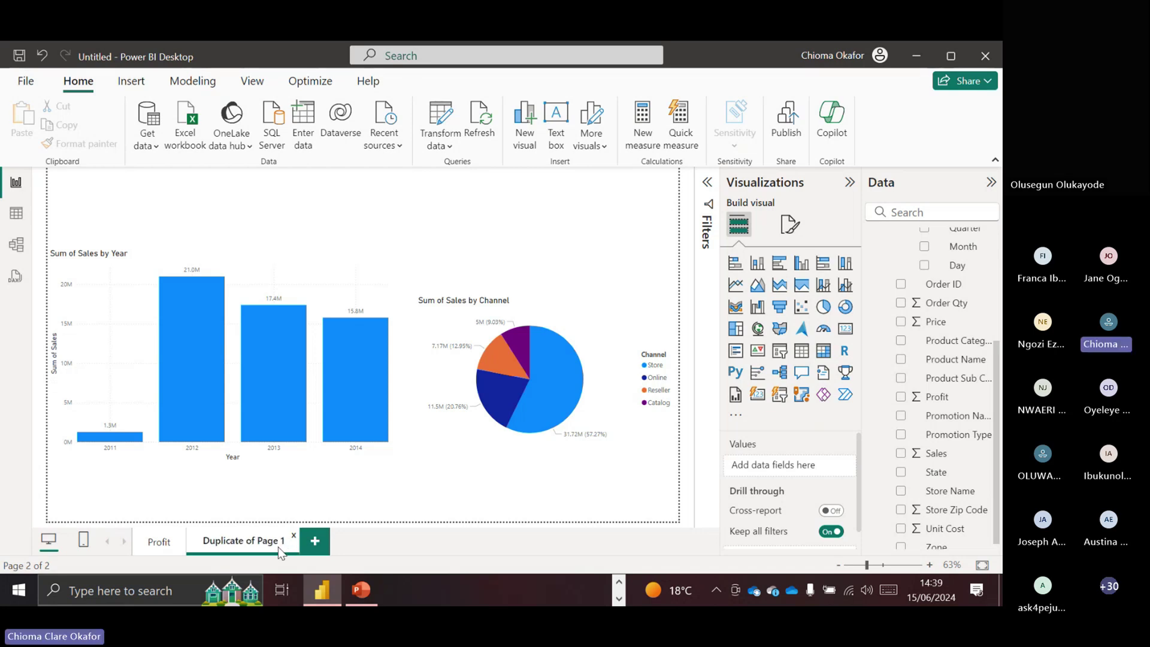
double_click(280, 546)
type("Sales")
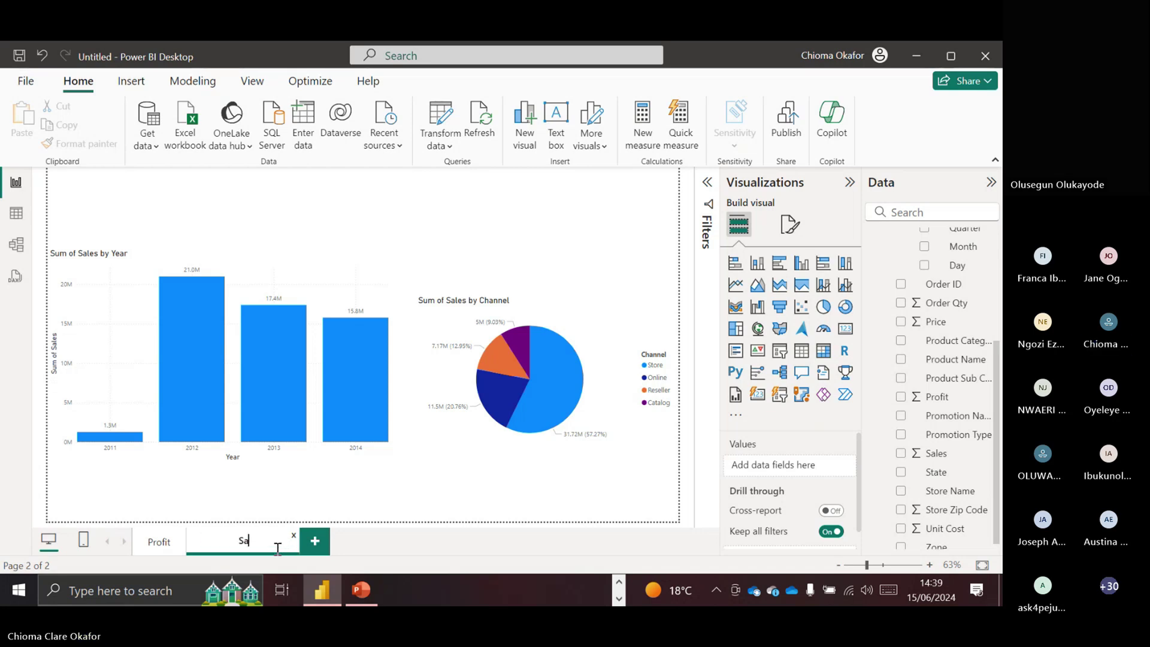
left_click(366, 495)
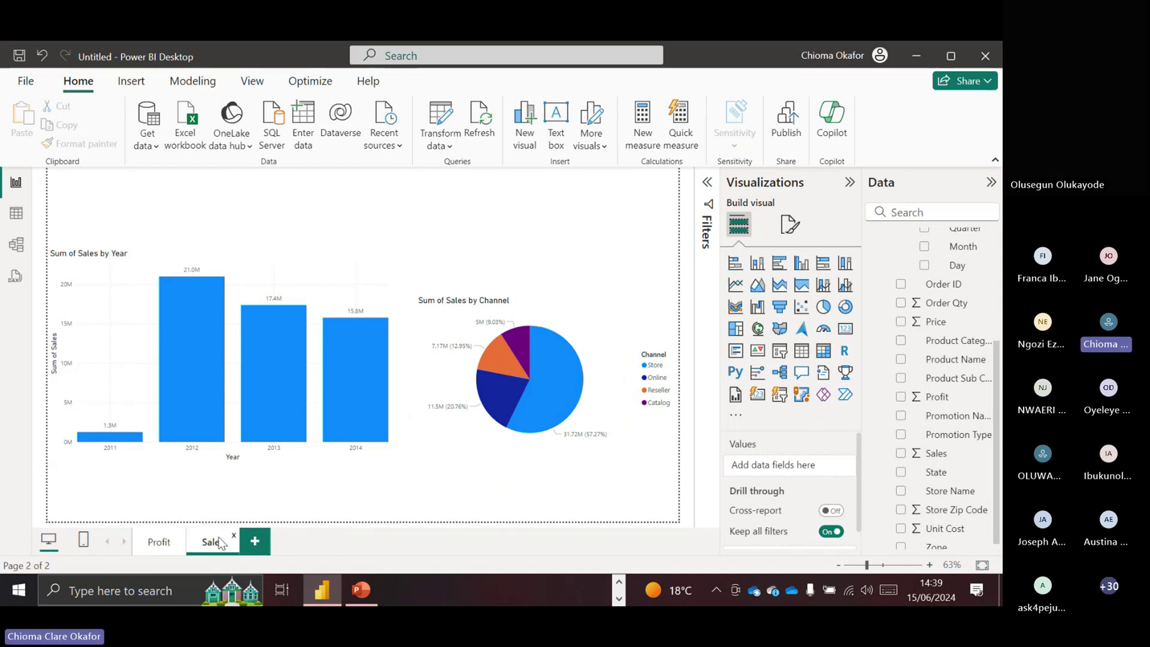
- Add a new page with a filled map of the State field, enlarged across most of the canvas with free space above it
left_click(253, 543)
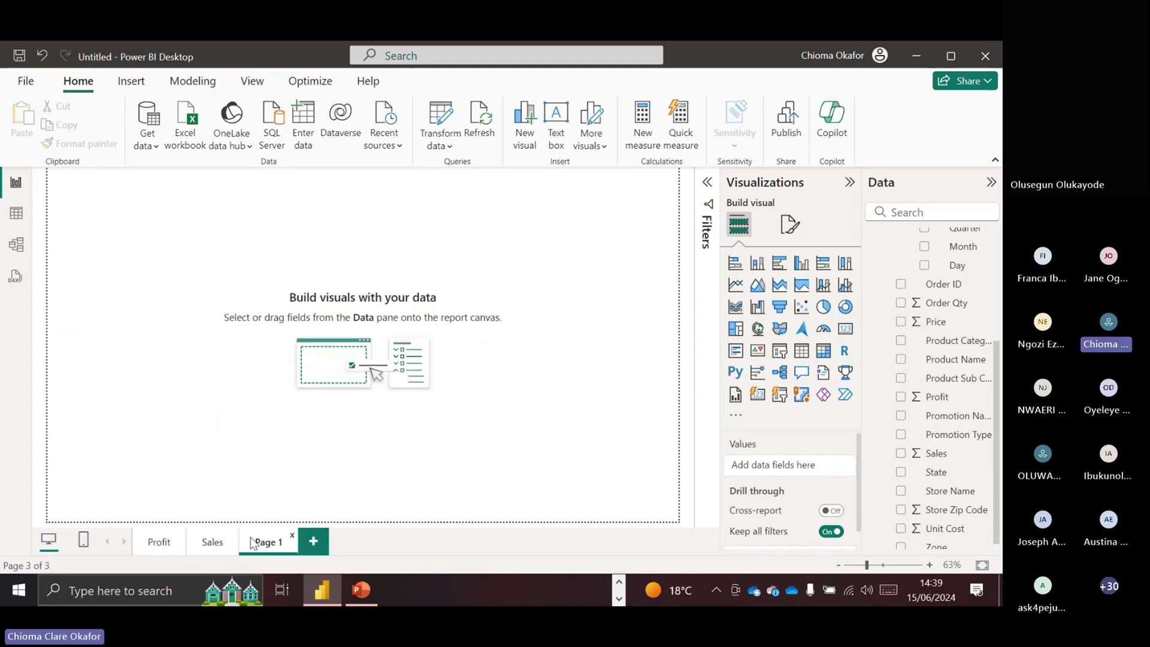
left_click(779, 330)
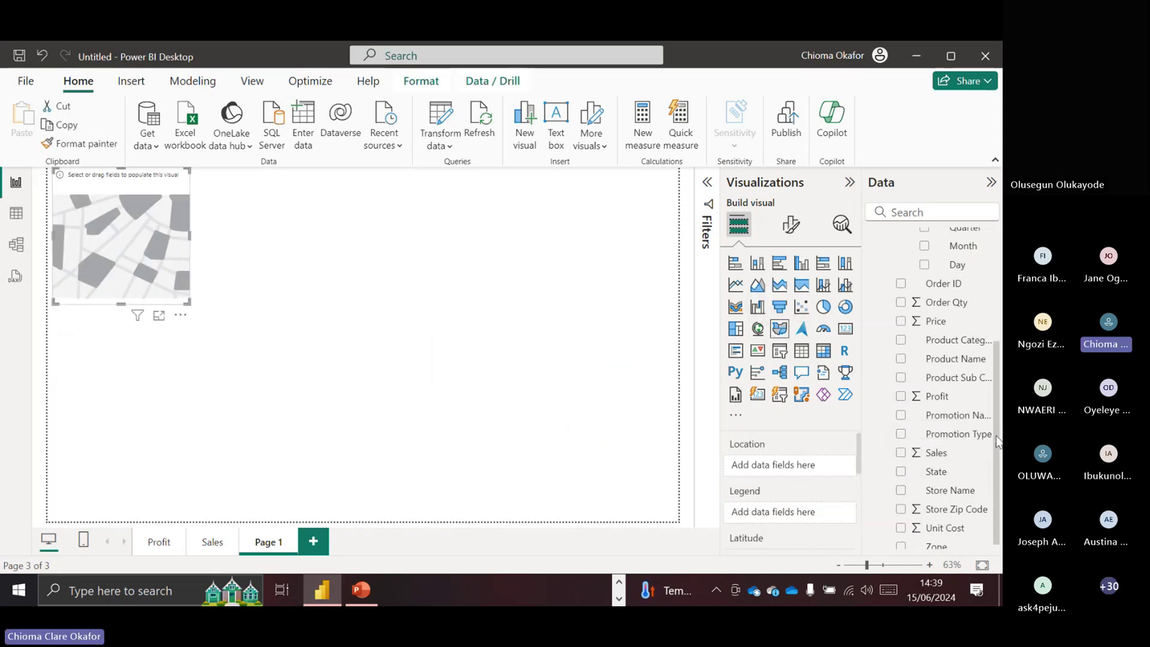
left_click_drag(998, 441, 997, 447)
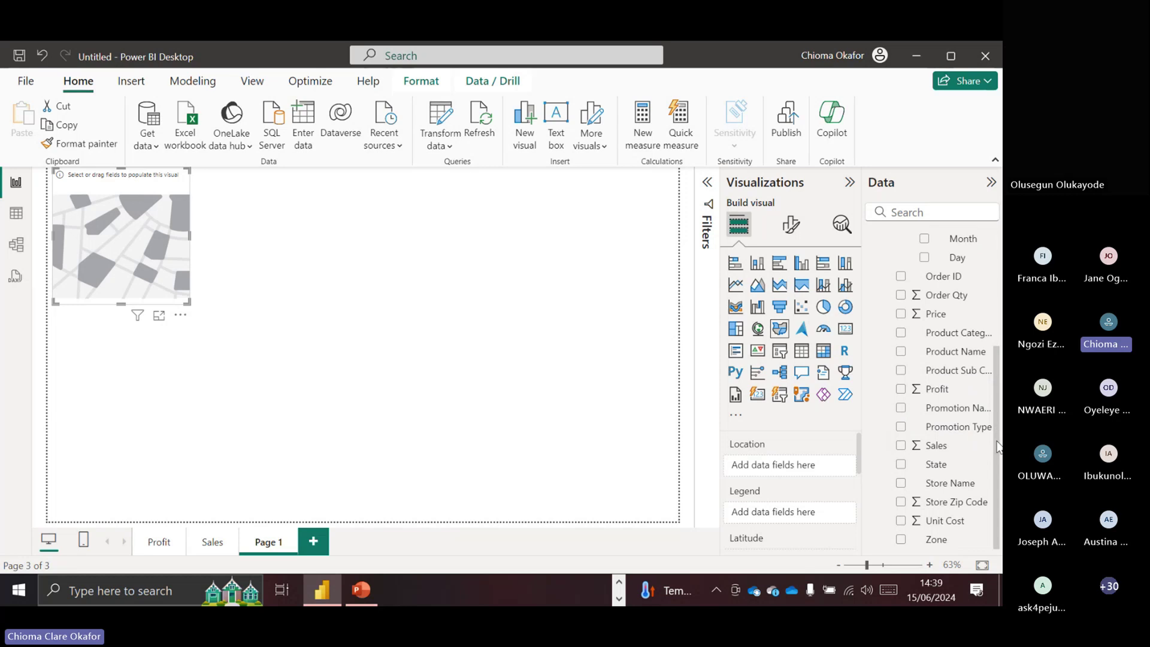
left_click(901, 465)
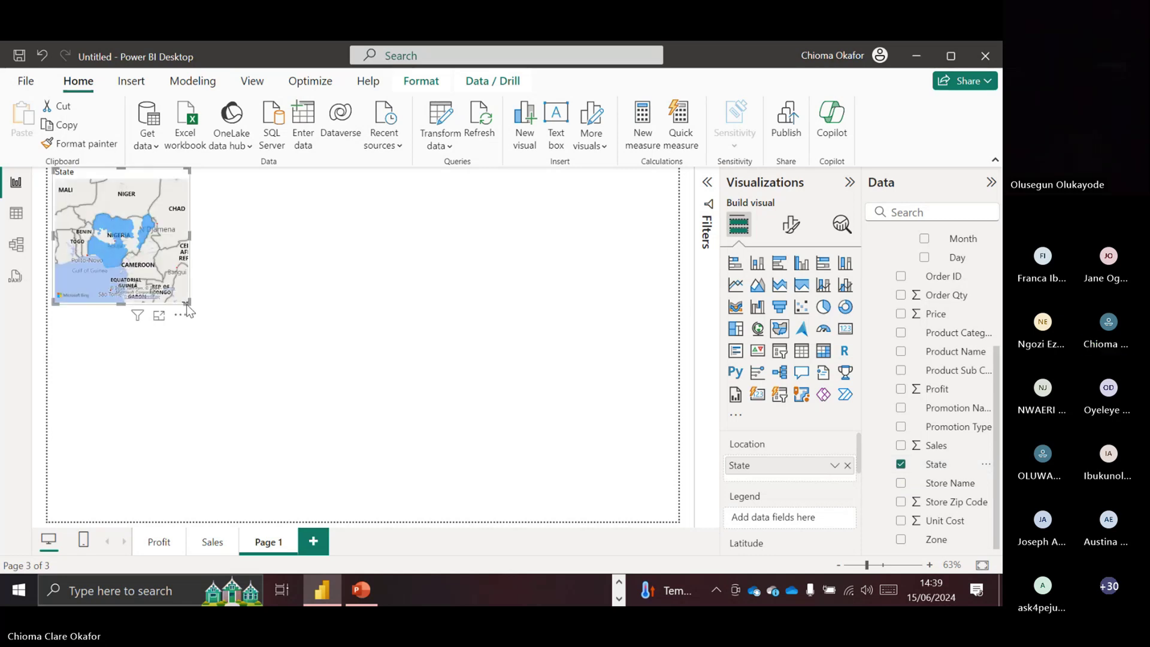
left_click_drag(185, 304, 657, 484)
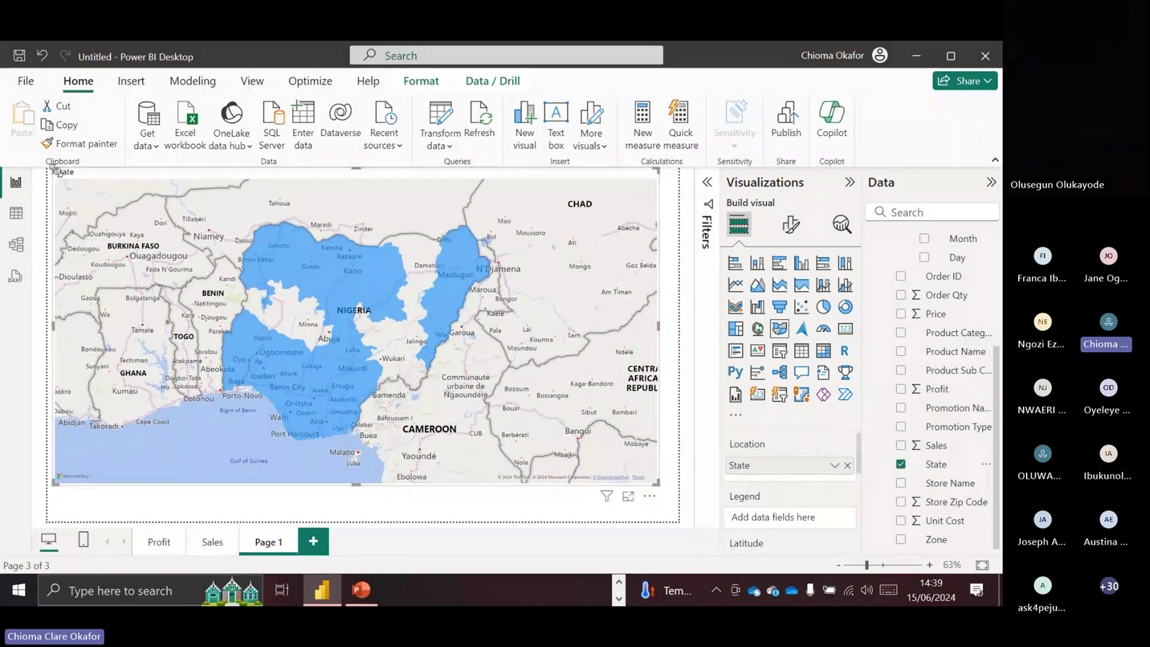
left_click_drag(54, 172, 67, 211)
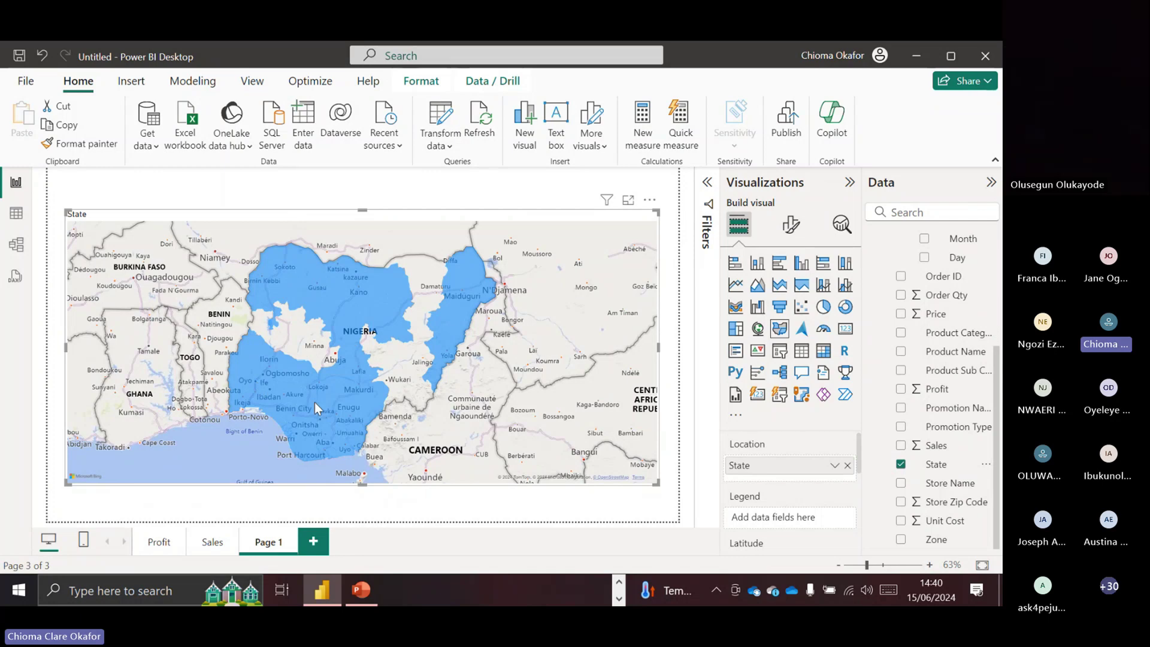
- Rename the map page as Location
mouse_move(462, 297)
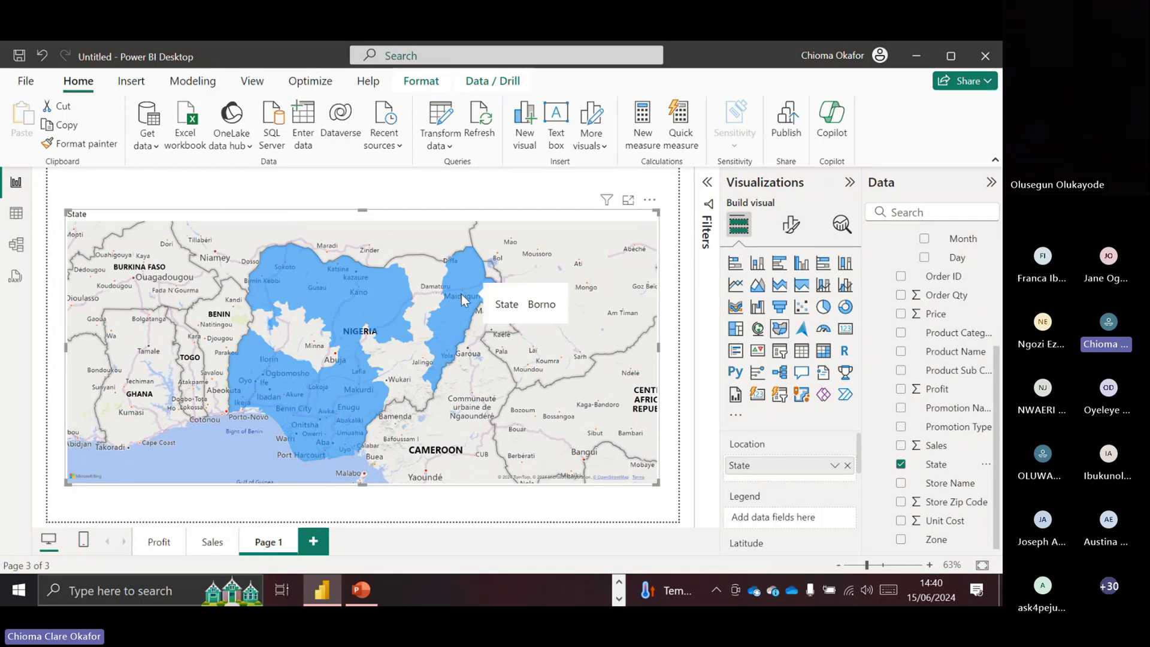
double_click(273, 545)
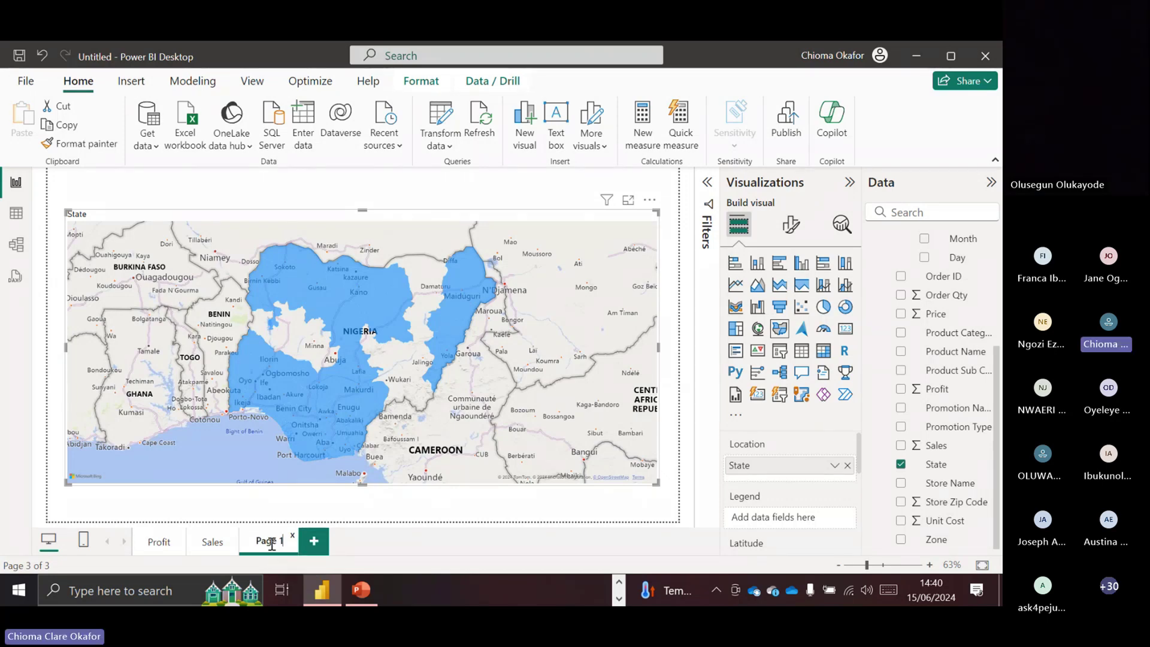
left_click_drag(284, 541, 256, 541)
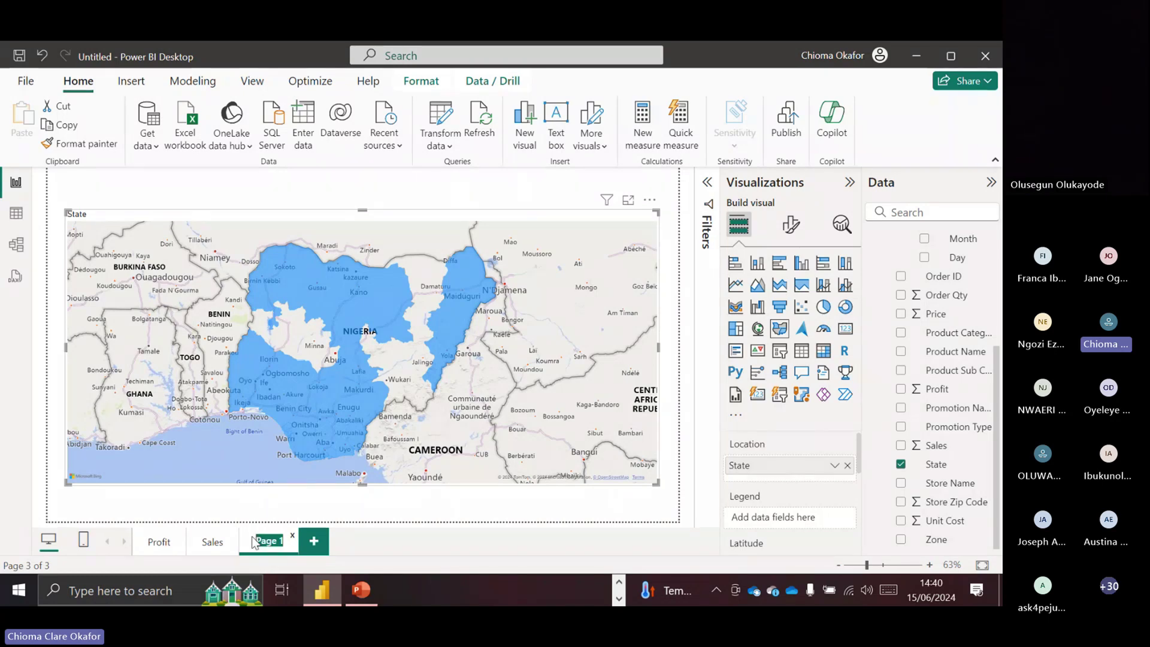
type("Locatio")
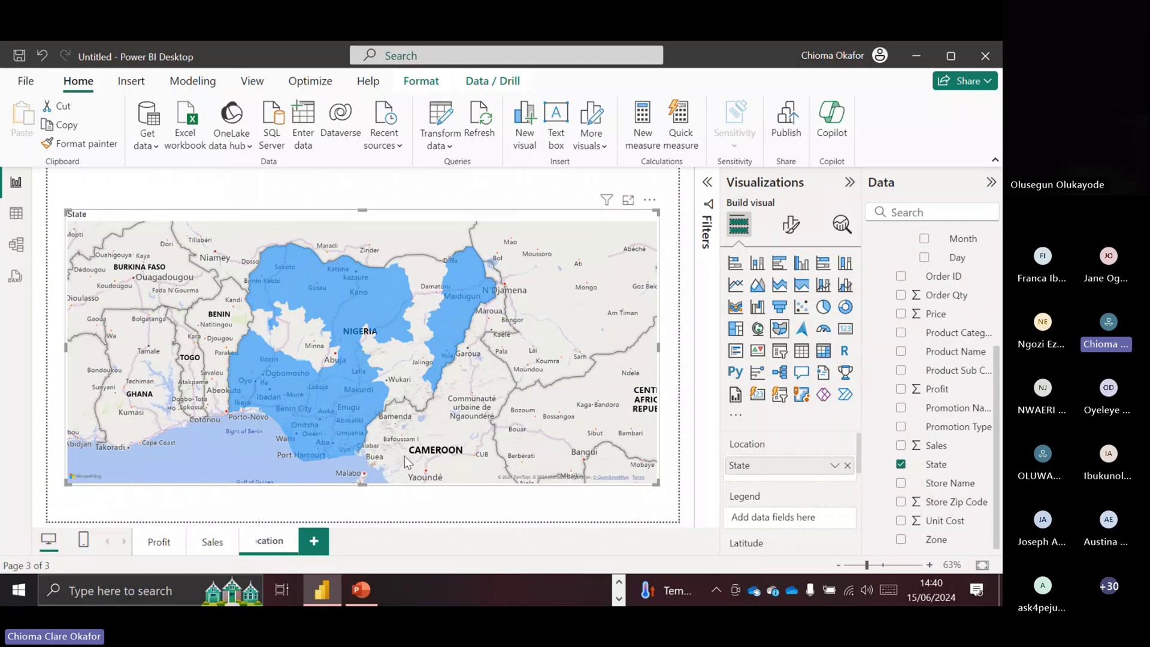
- On the Profit page, drill the profit column chart up to year level
left_click(151, 542)
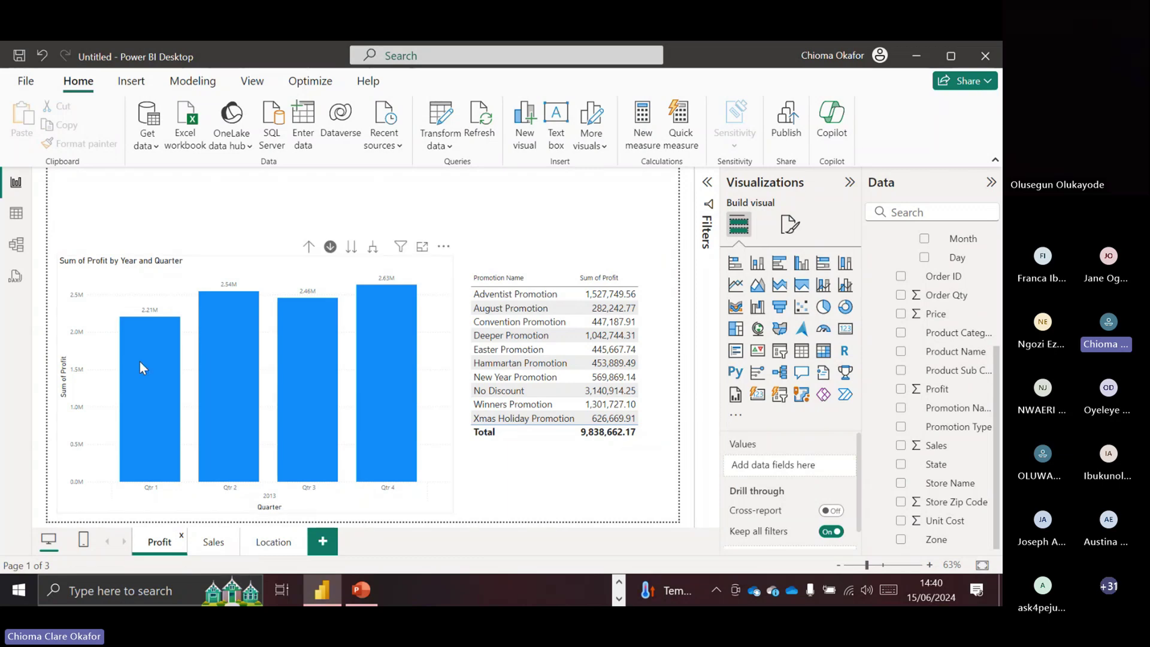
left_click(311, 247)
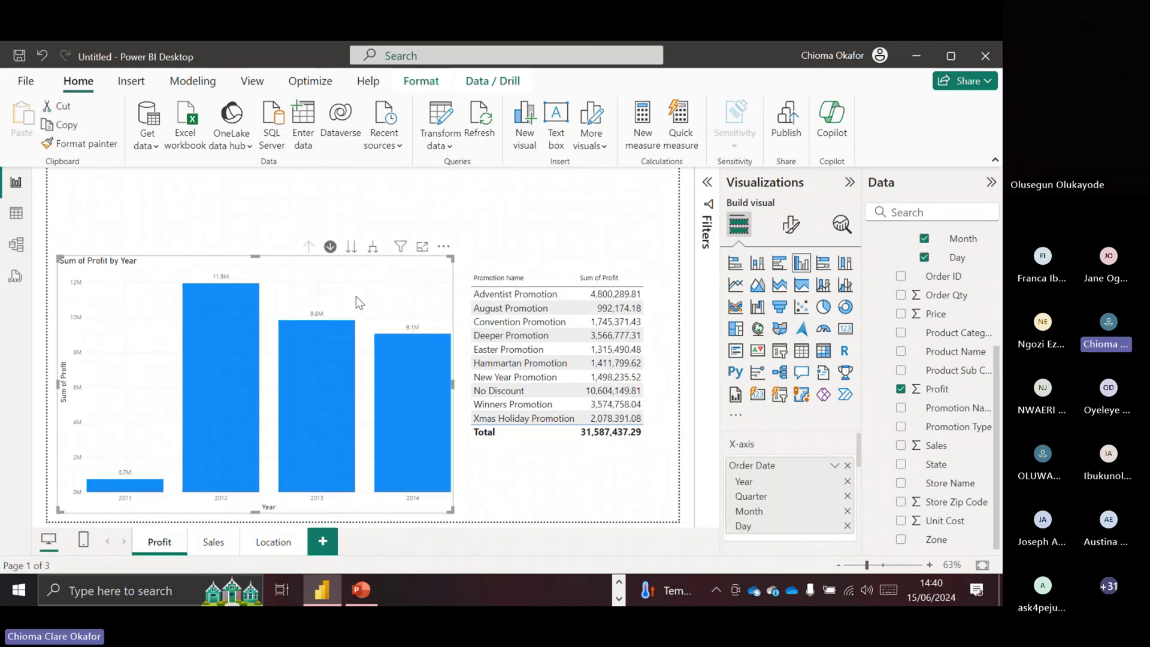
left_click(483, 229)
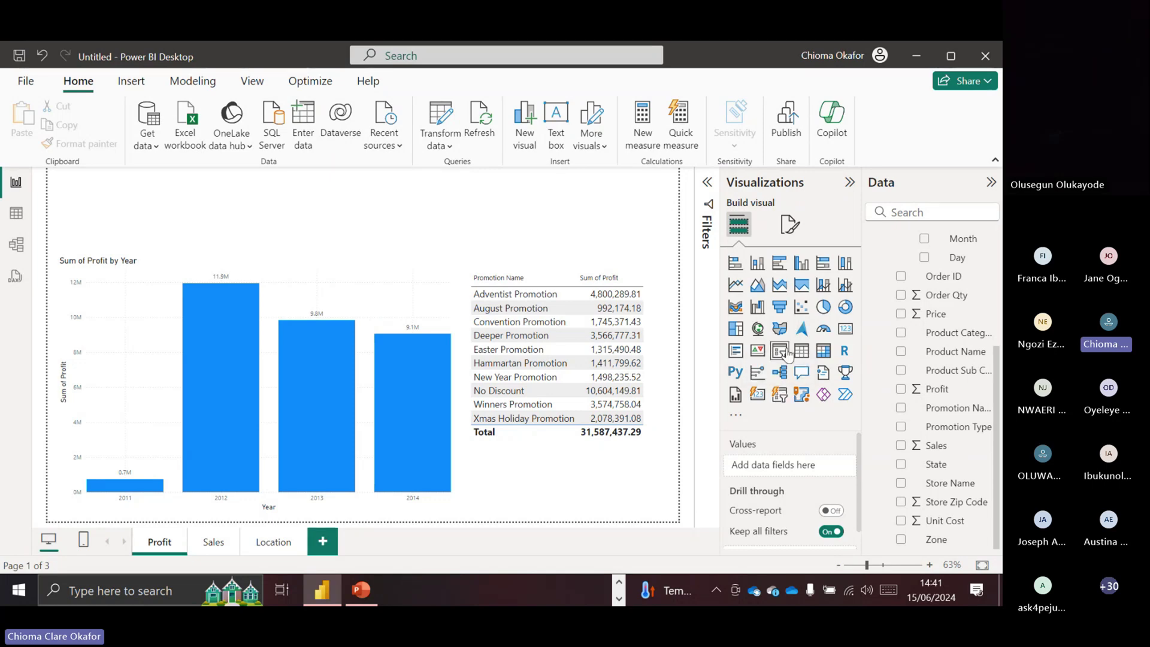
- Add a tile-style slicer with the Year field and size it into a wide strip above the profit chart and promotion table
left_click(785, 401)
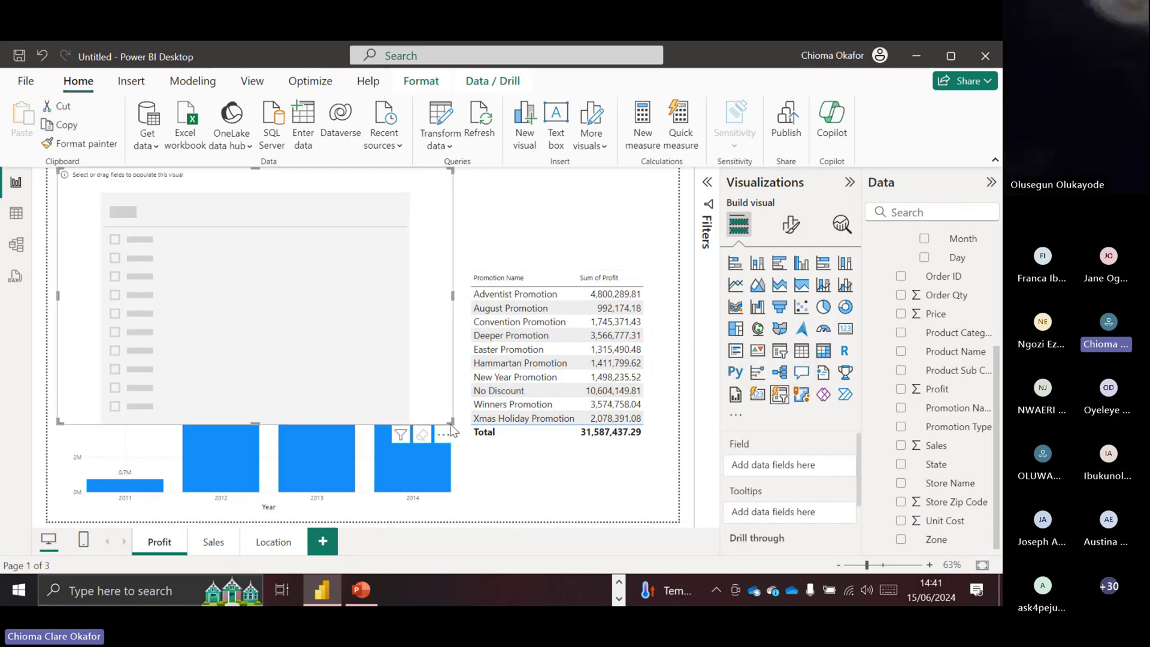
left_click_drag(449, 421, 490, 240)
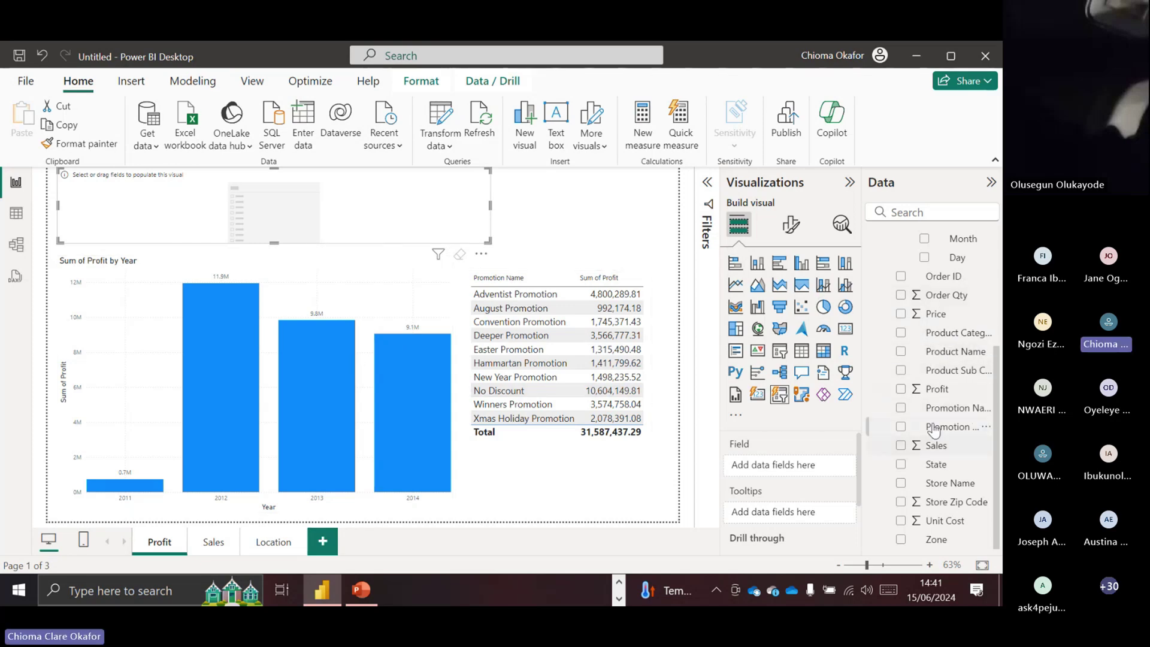
scroll(983, 371, "up", 3)
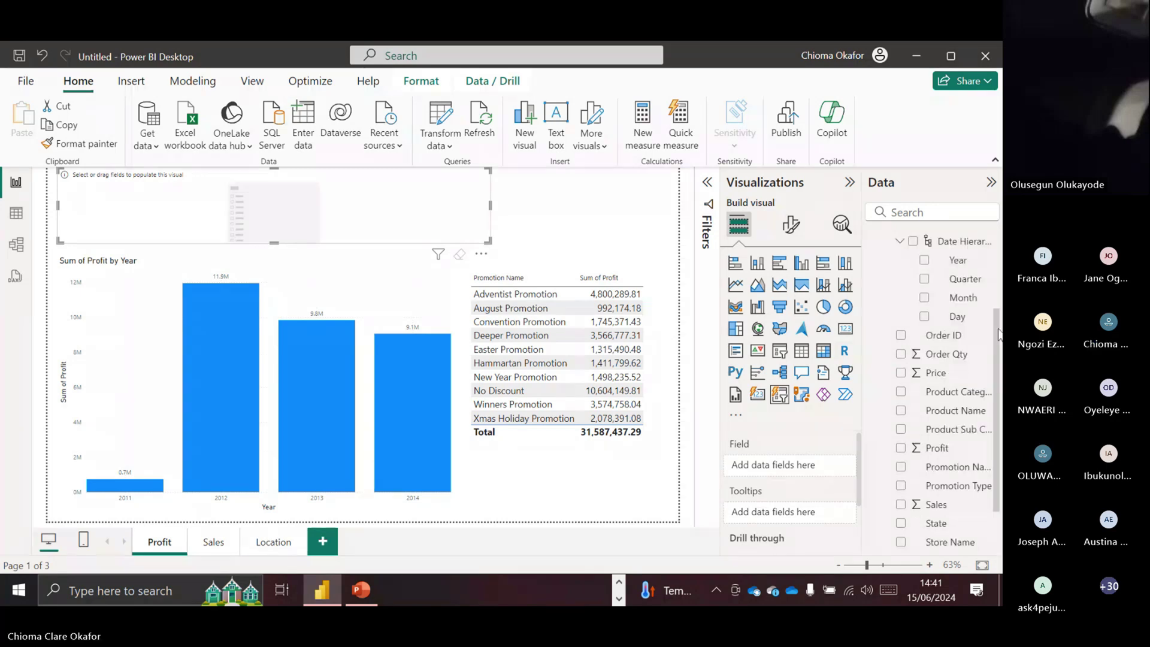
left_click(926, 304)
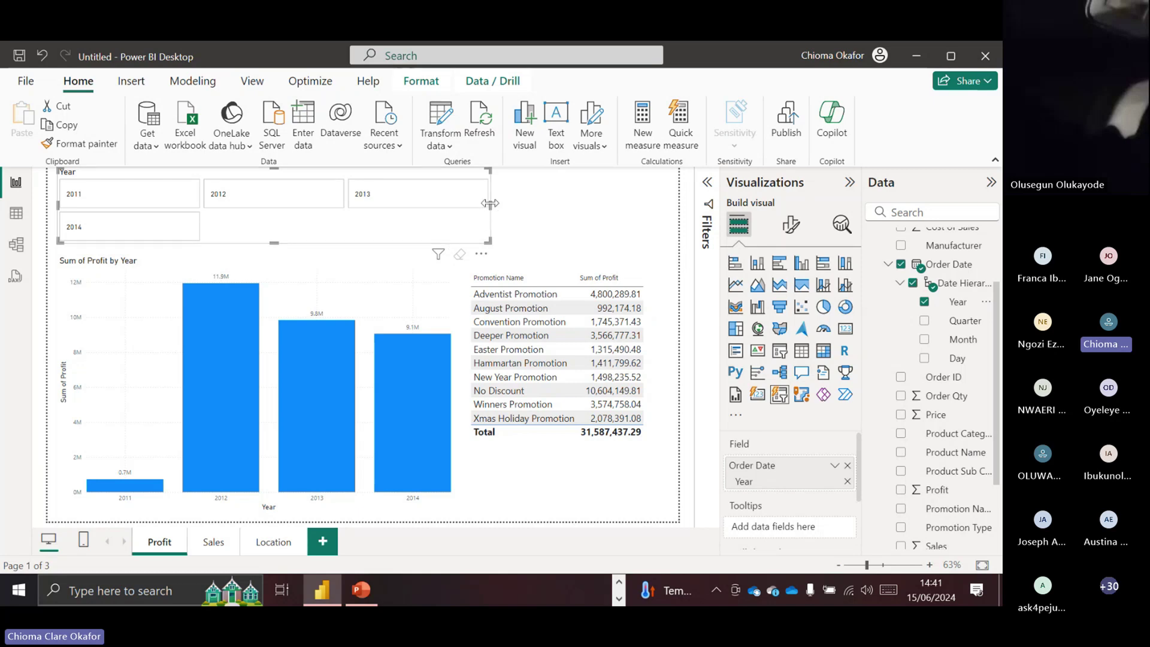
left_click_drag(490, 204, 650, 217)
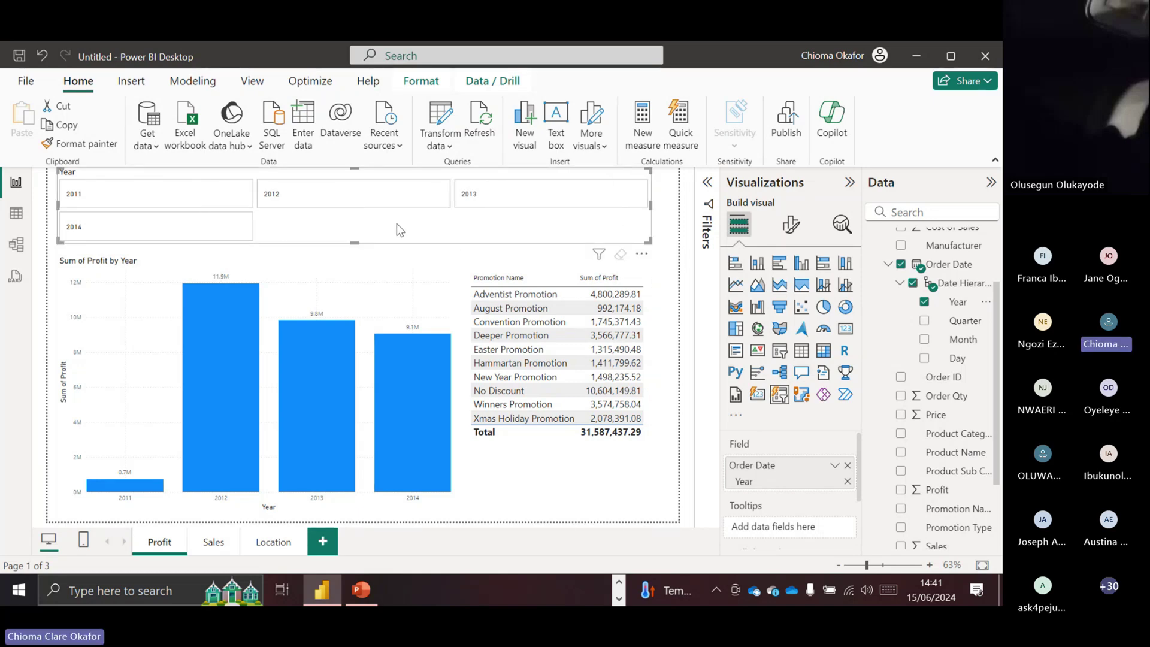
- Filter the Profit page to 2011 with the Year slicer and clear the selection again
left_click(216, 206)
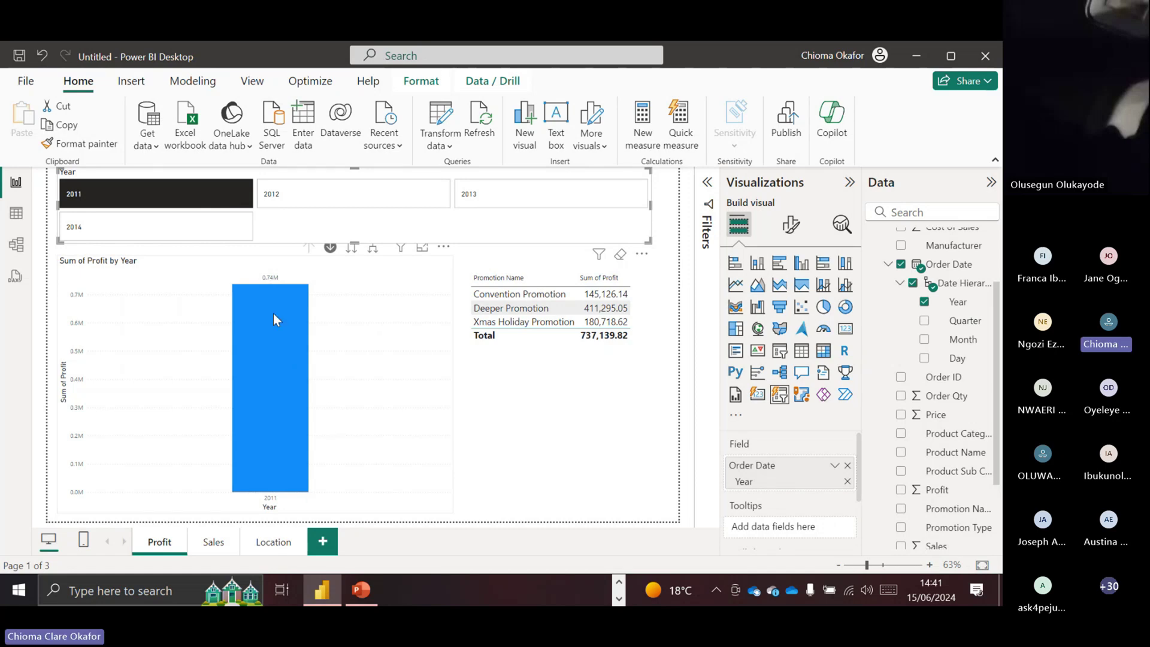
left_click(210, 202)
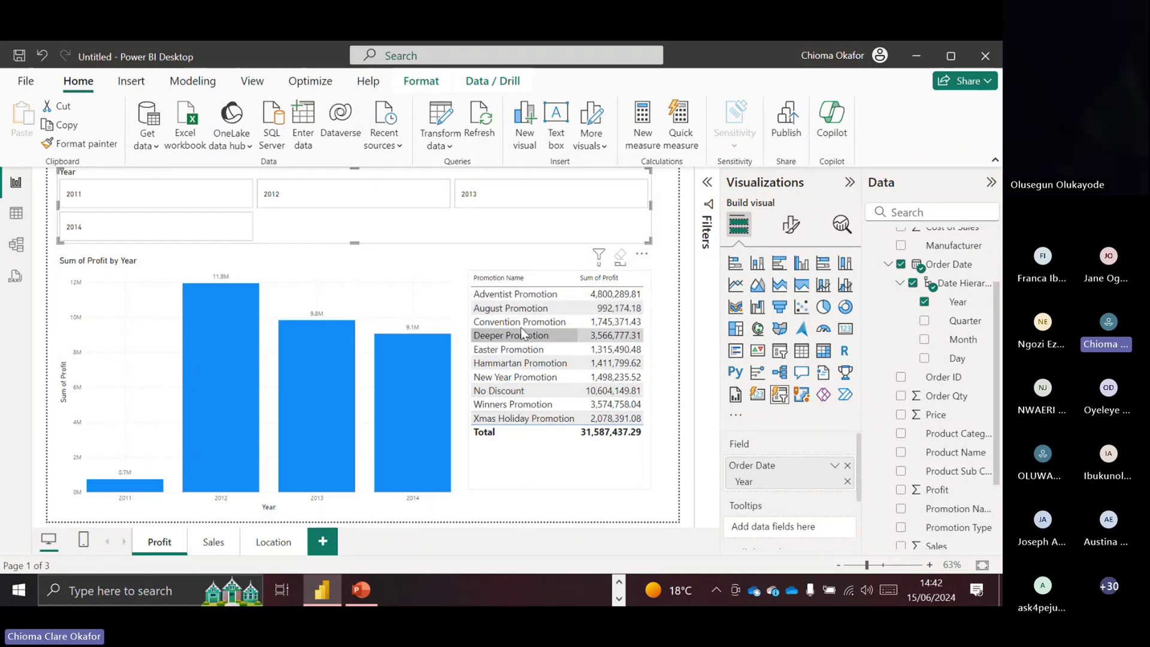
- Sort the promotion table by Sum of Profit in descending order and filter the page to 2012 with the Year slicer
left_click(587, 282)
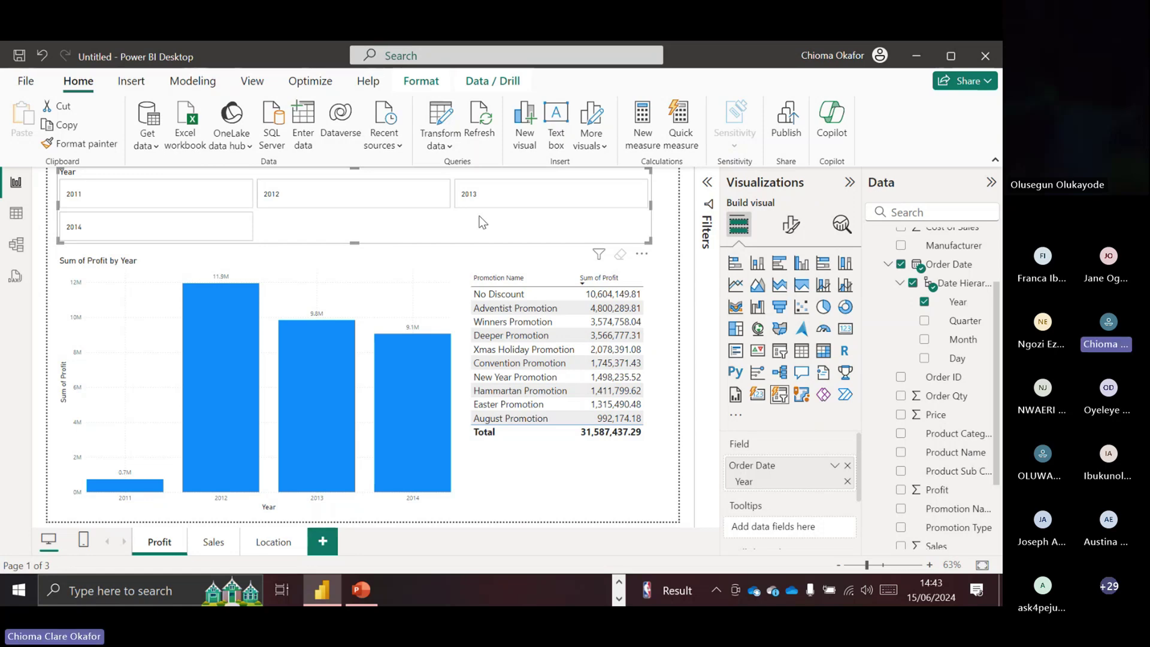
left_click(310, 206)
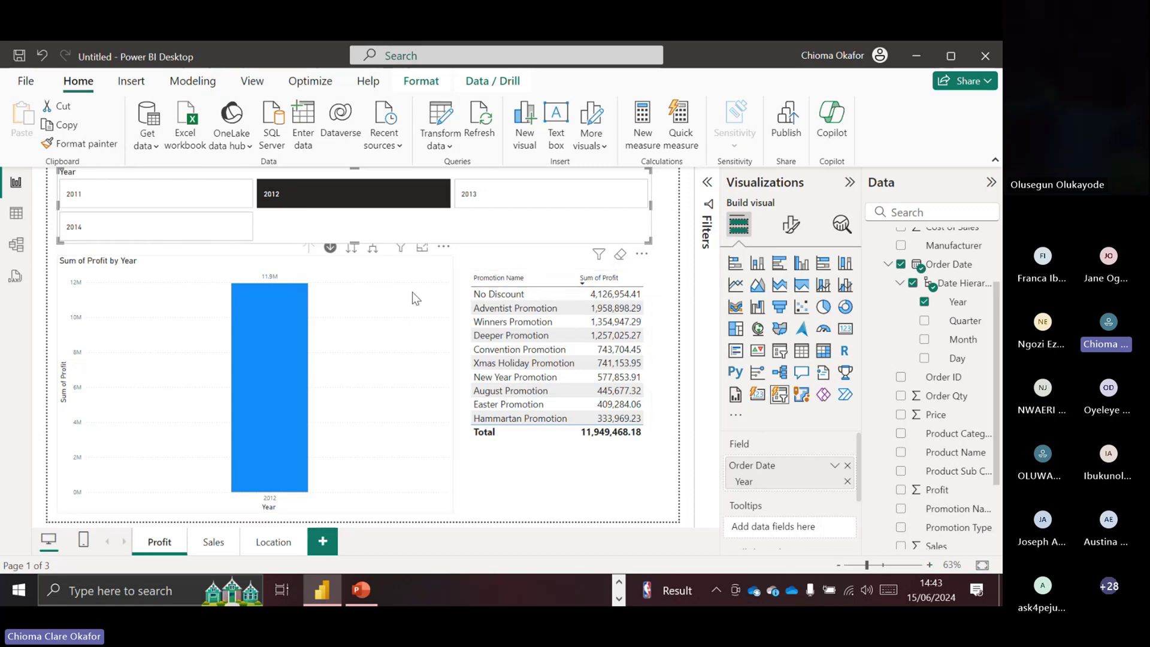
mouse_move(267, 294)
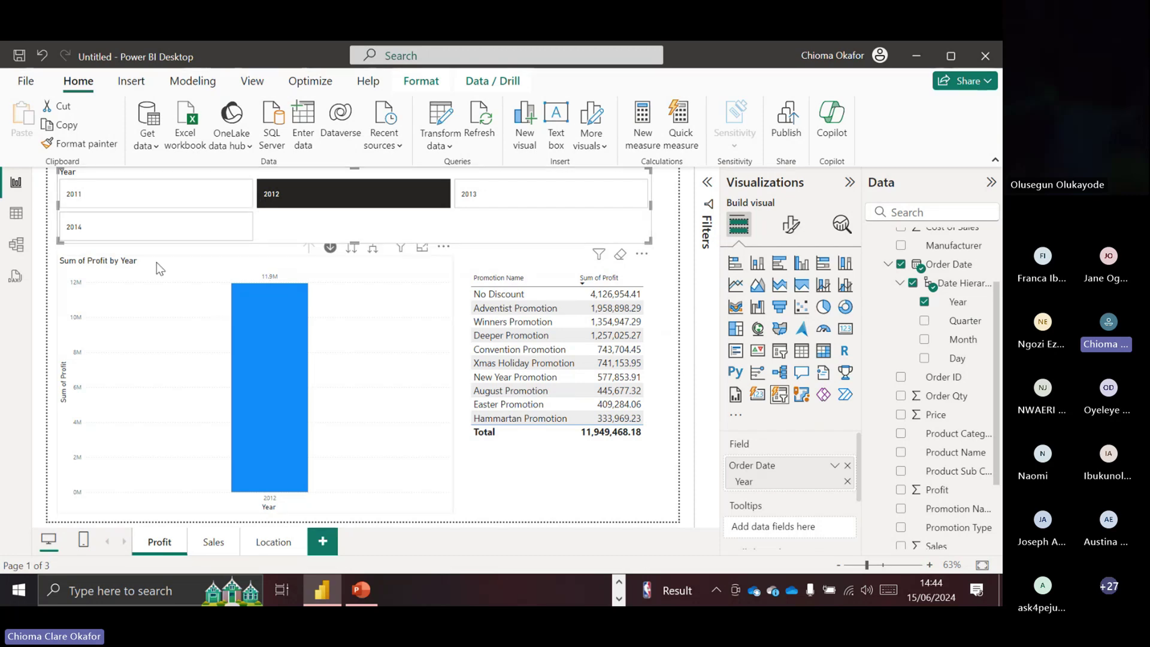
- Filter the Profit page to 2013 with the Year slicer and copy the slicer visual
mouse_move(369, 257)
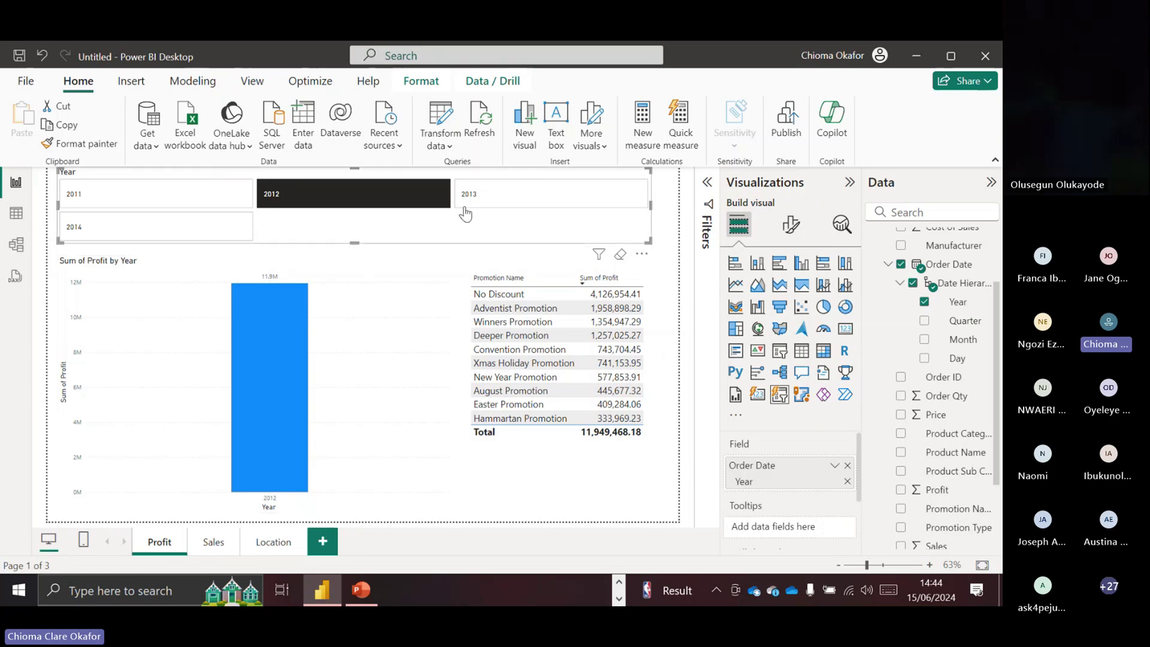
left_click(502, 197)
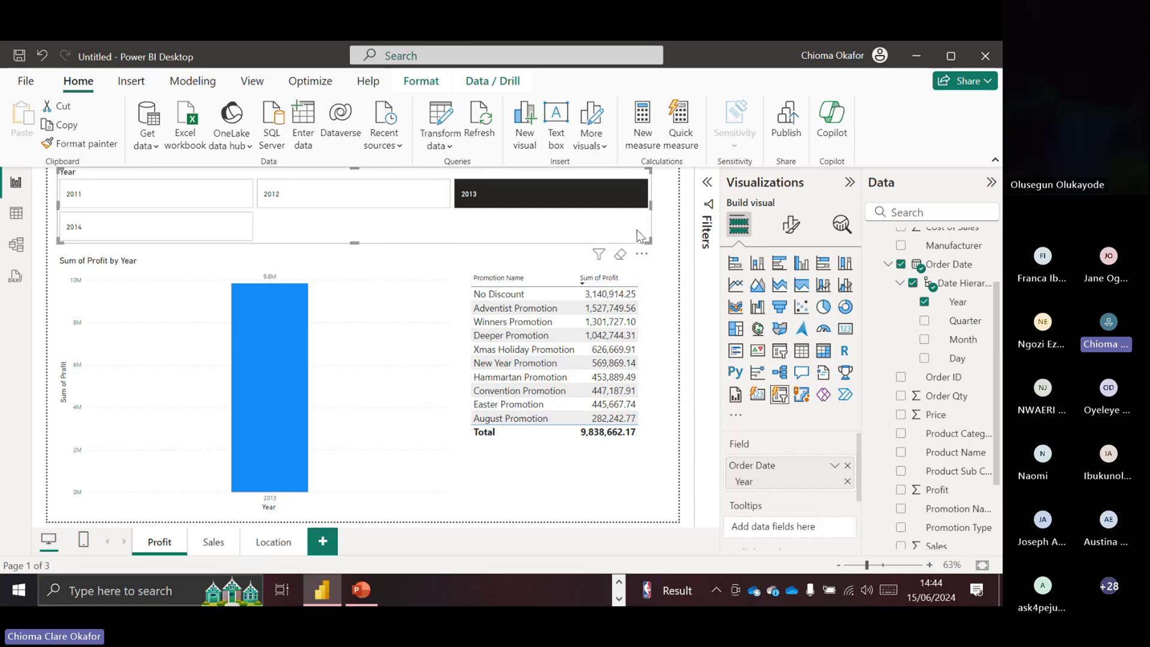
left_click(641, 254)
mouse_move(684, 327)
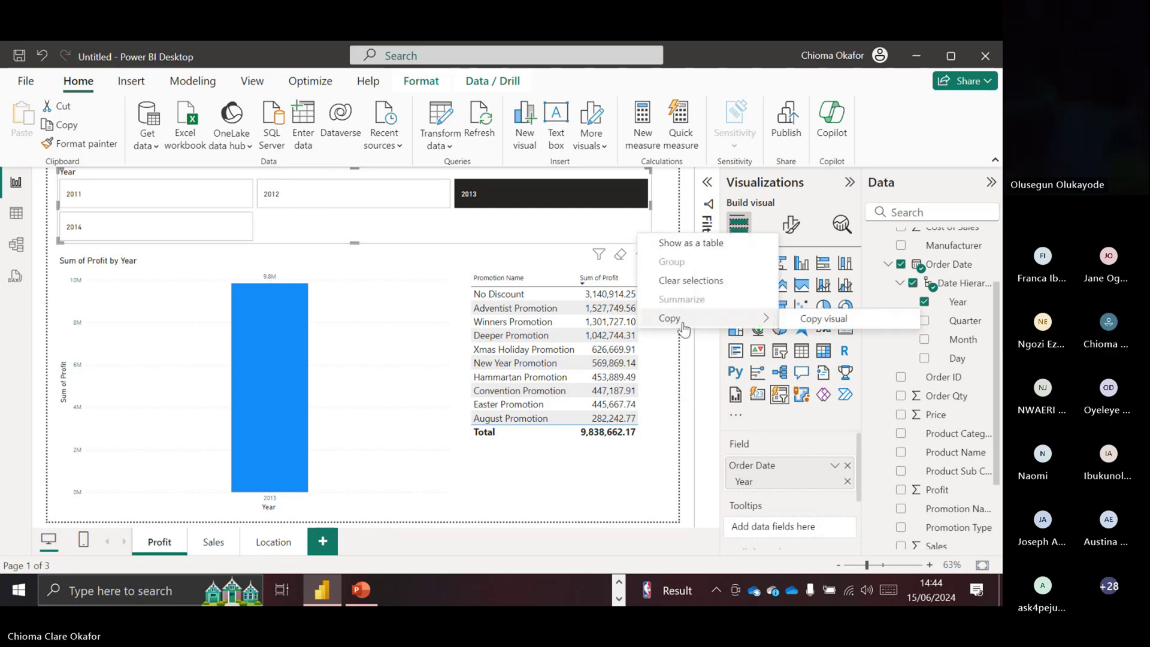
left_click(825, 319)
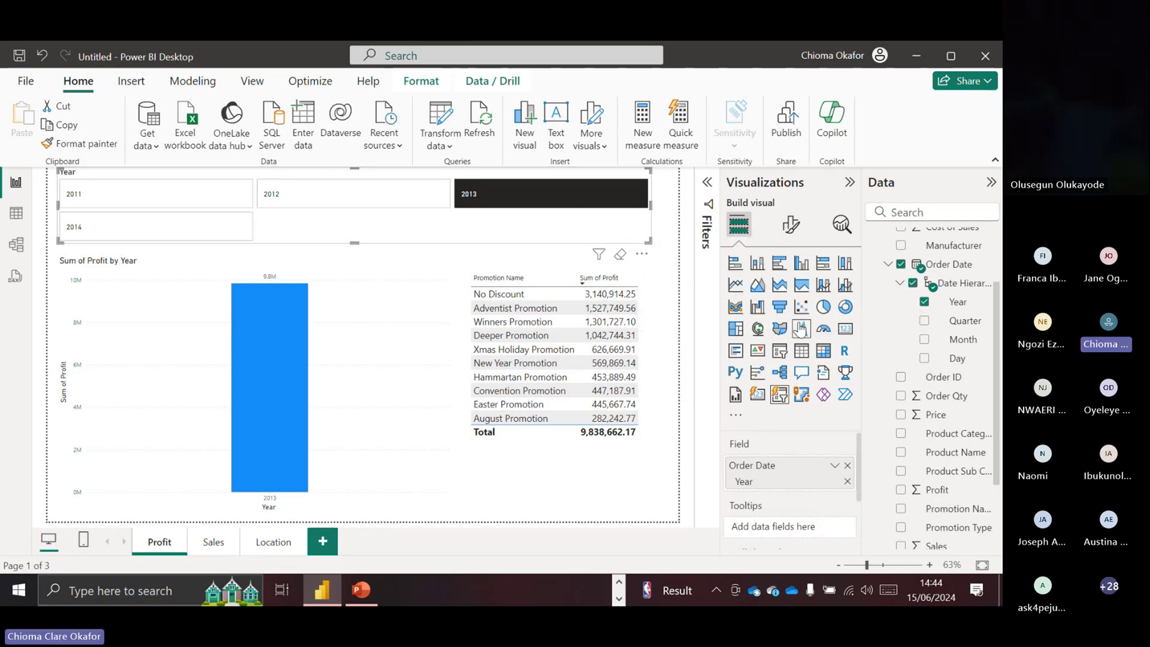
- Paste the copied Year slicer onto the Sales page, dismiss the sync offer and deselect the visuals
left_click(213, 543)
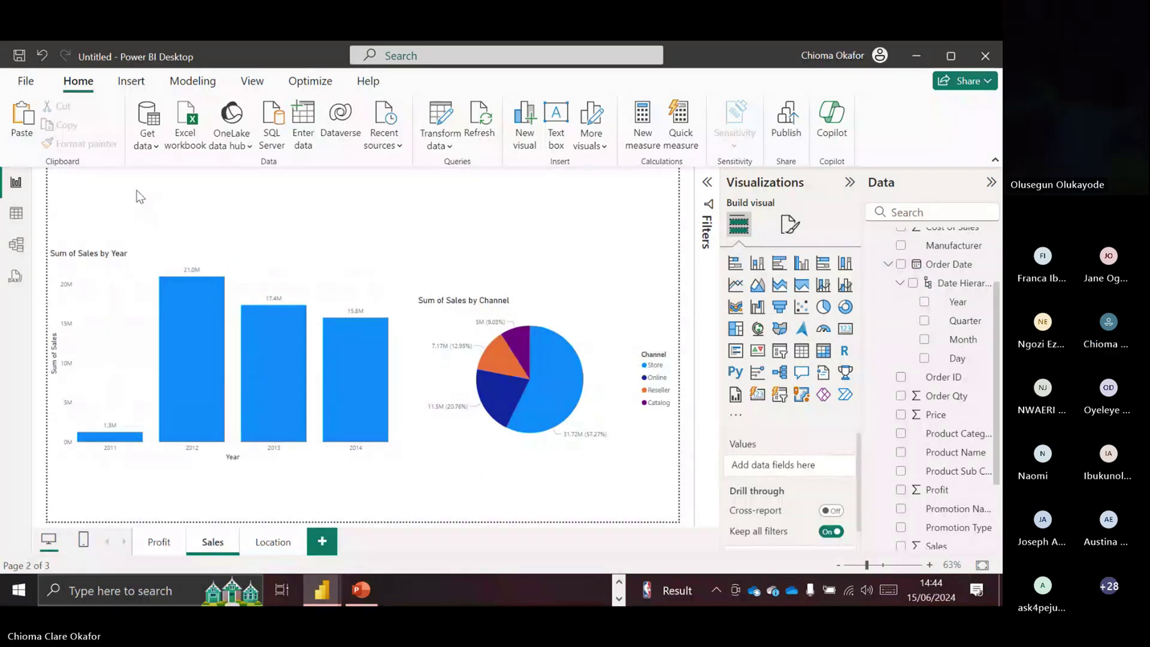
key("ctrl+v")
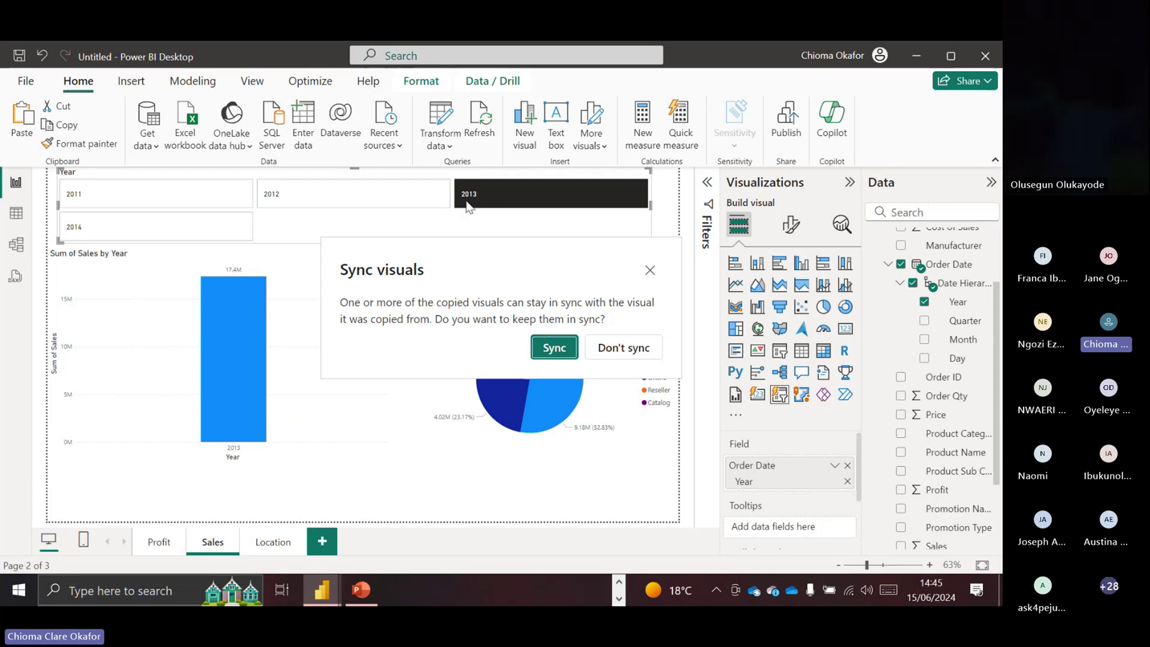
left_click(651, 273)
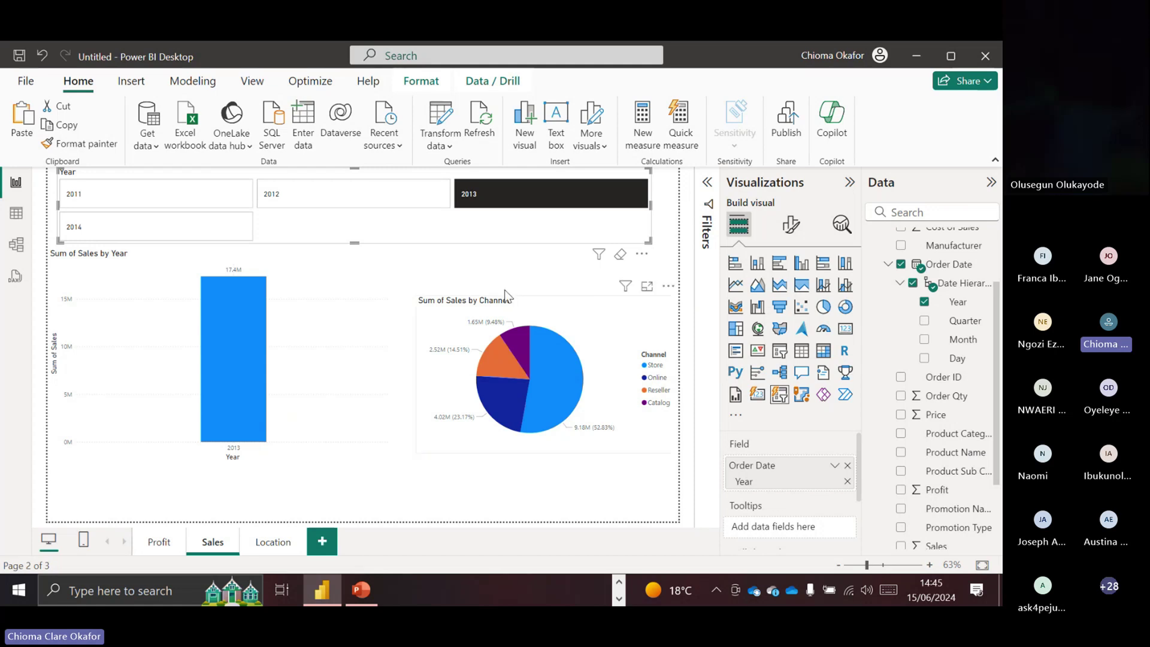
left_click(386, 261)
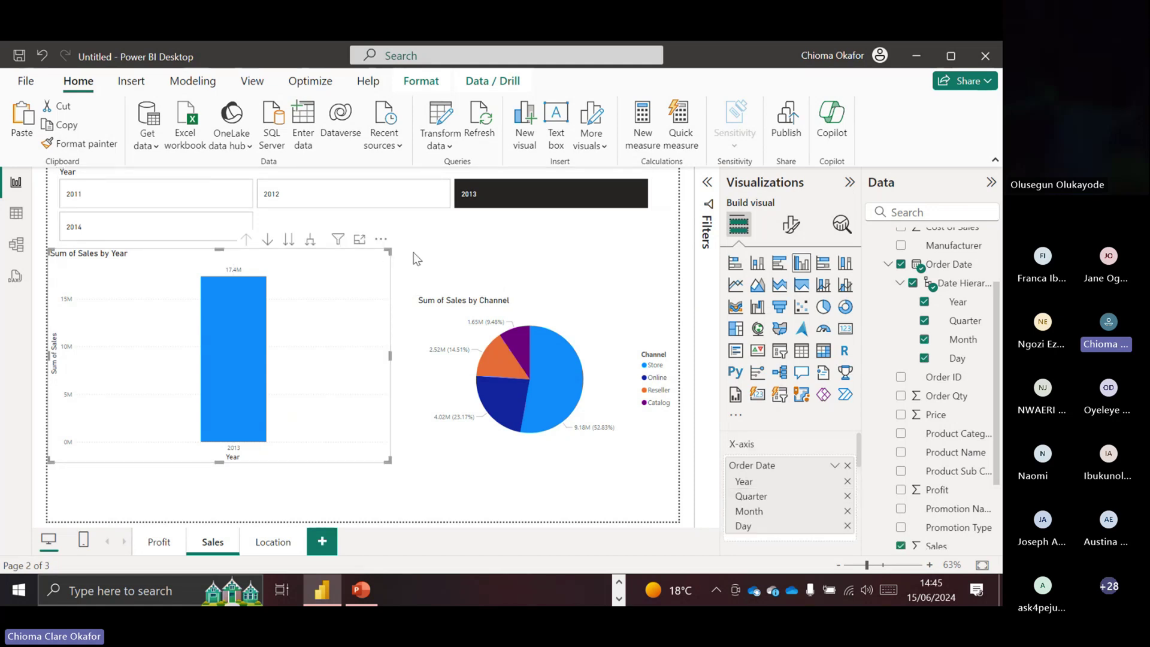
left_click(413, 253)
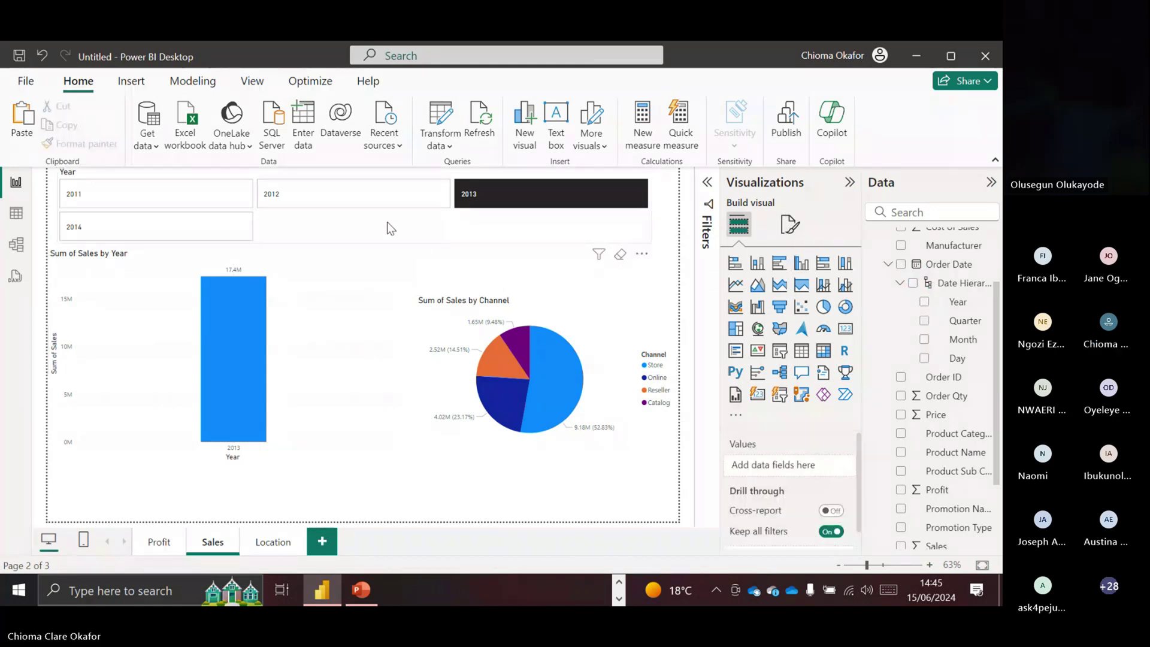
- Filter the Profit page to 2012 and check whether the Sales page's Year slicer follows
left_click(160, 543)
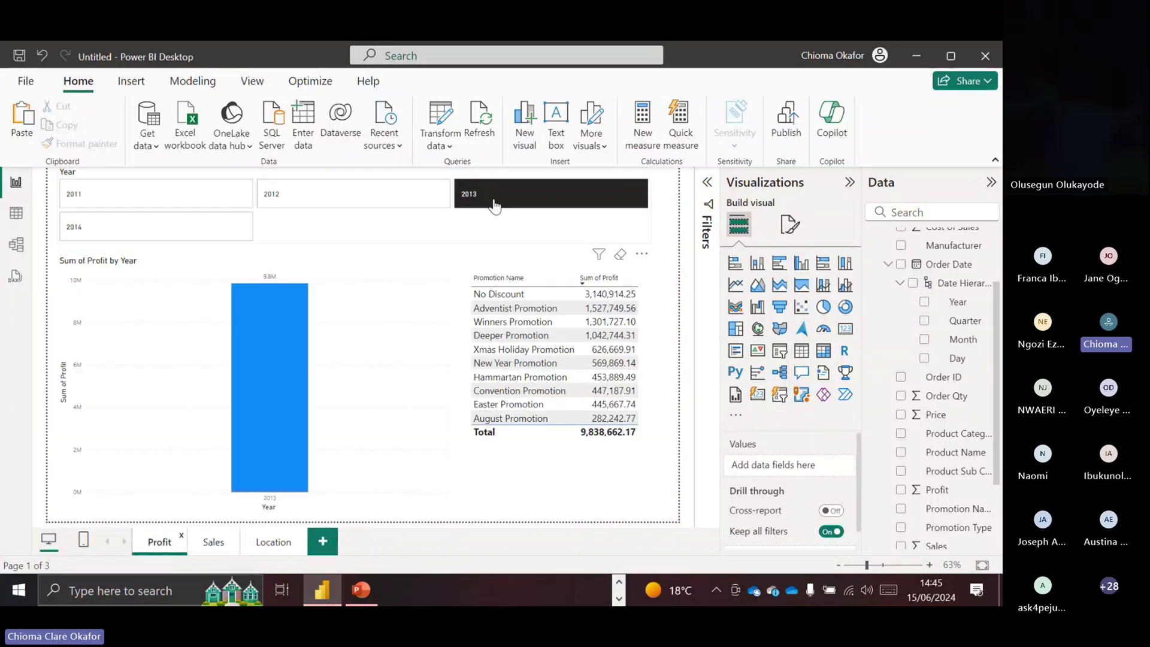
left_click(371, 197)
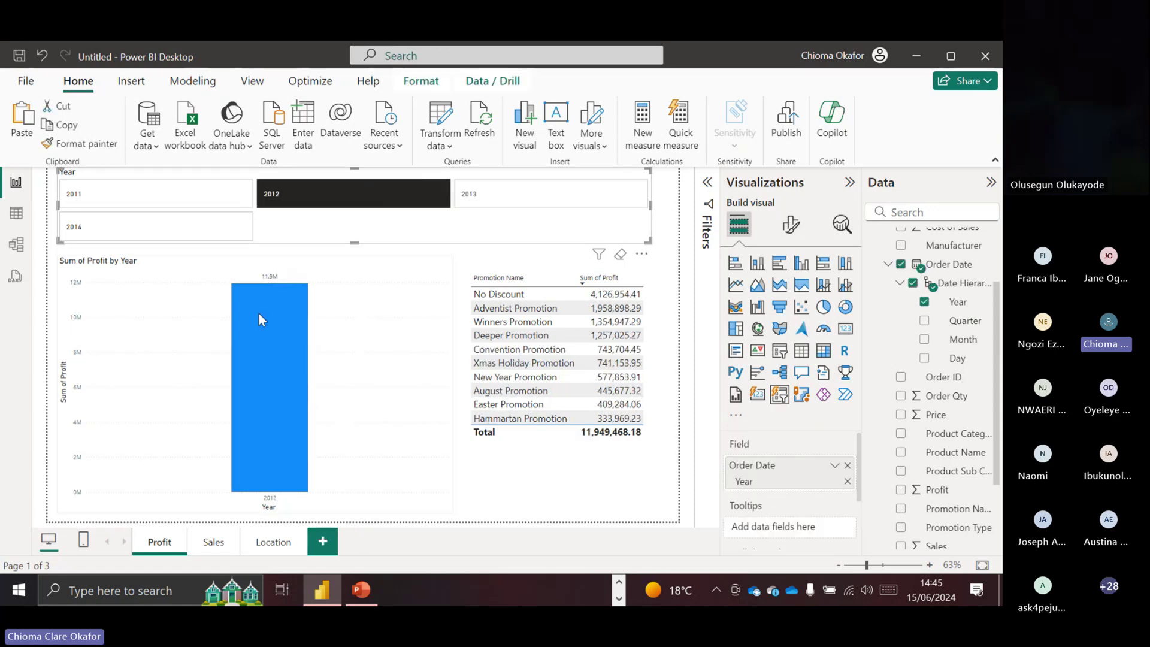
mouse_move(286, 405)
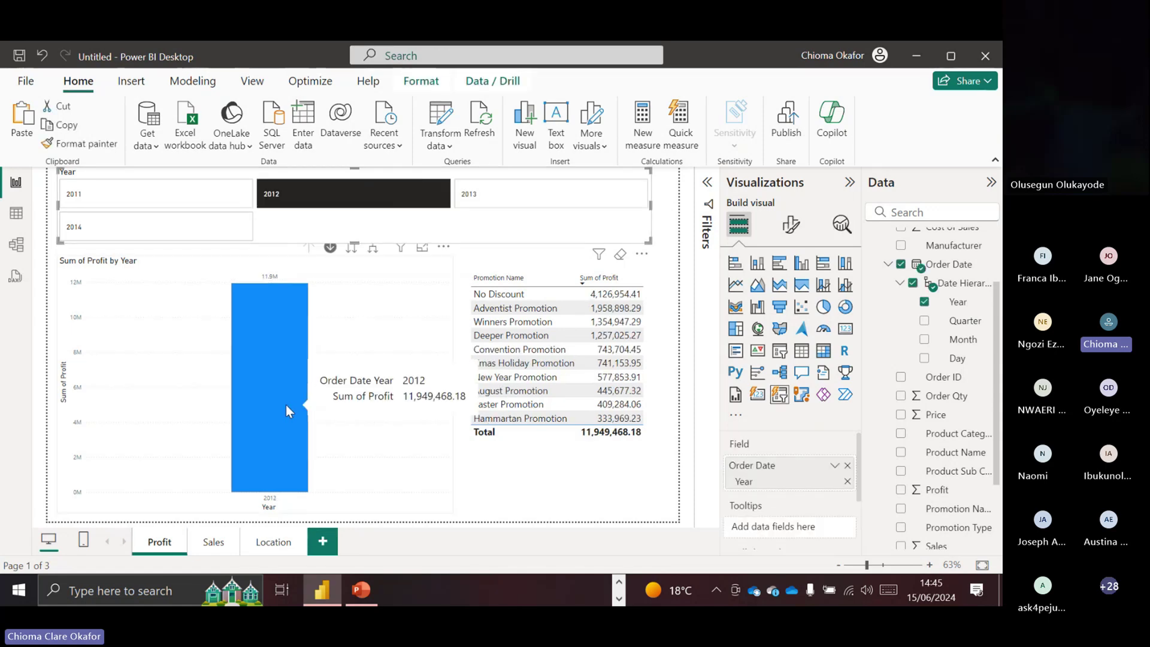
left_click(215, 542)
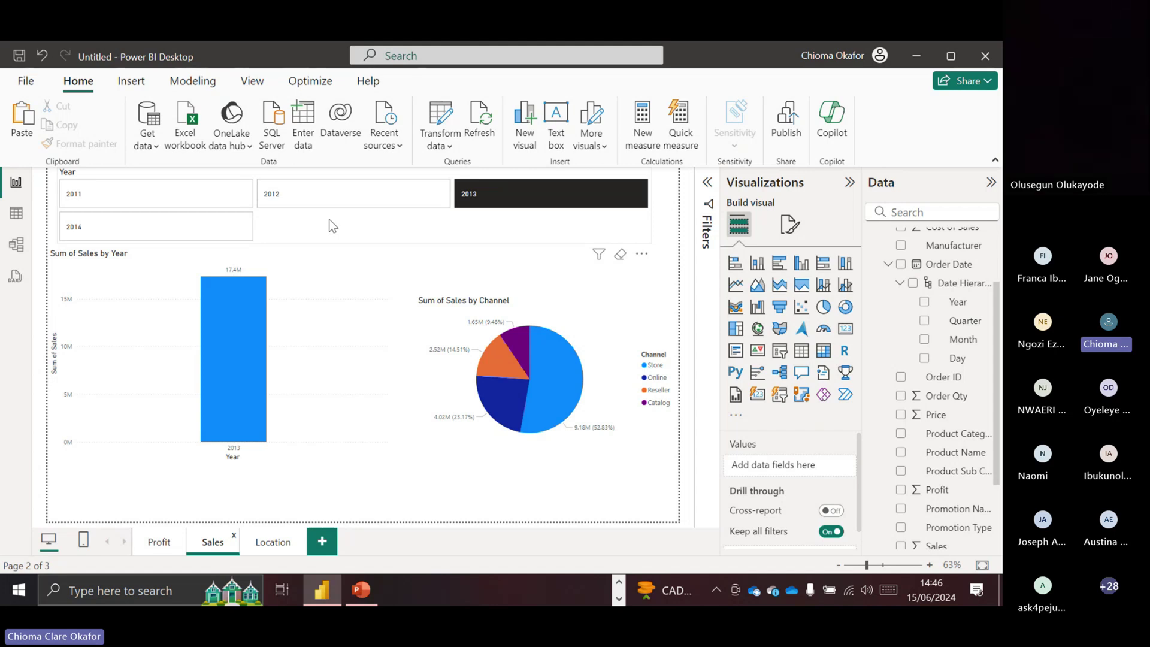
- Clear the 2012 selection on the Profit page and sync its Year slicer across the Profit and Sales pages
left_click(158, 543)
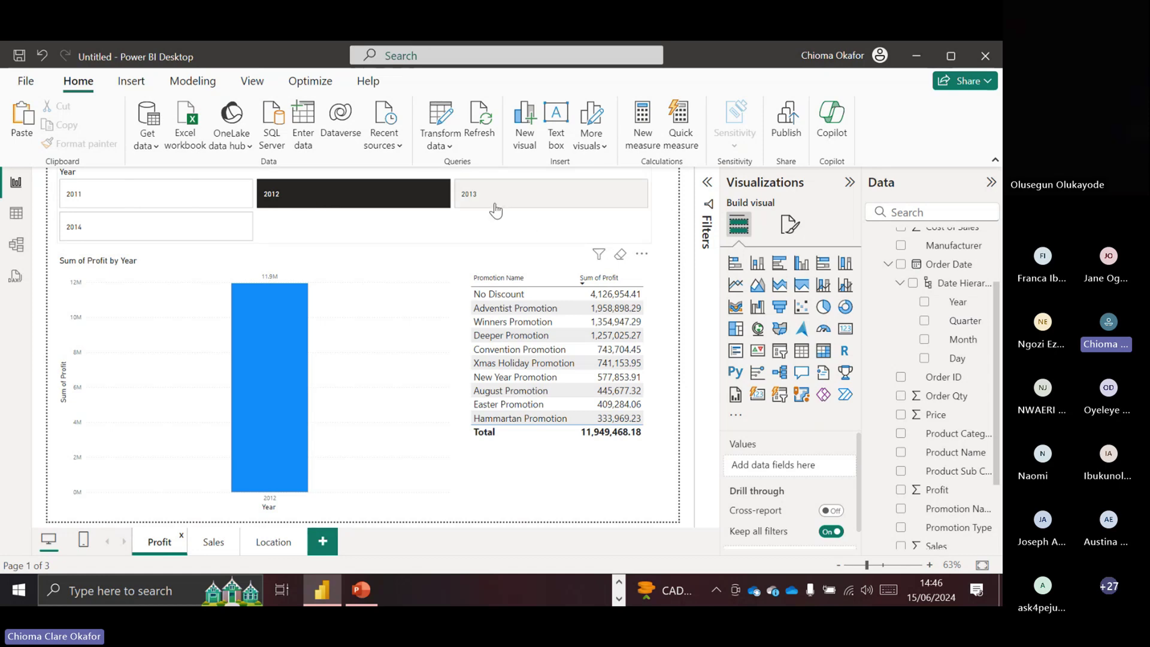
left_click(251, 81)
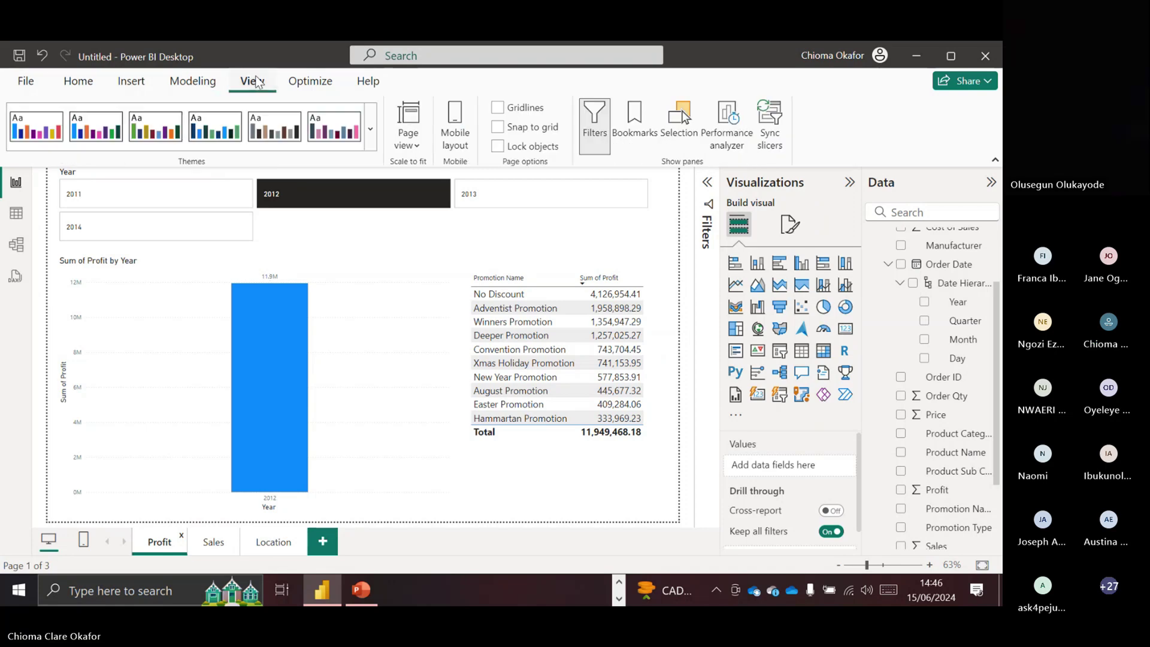
left_click(777, 133)
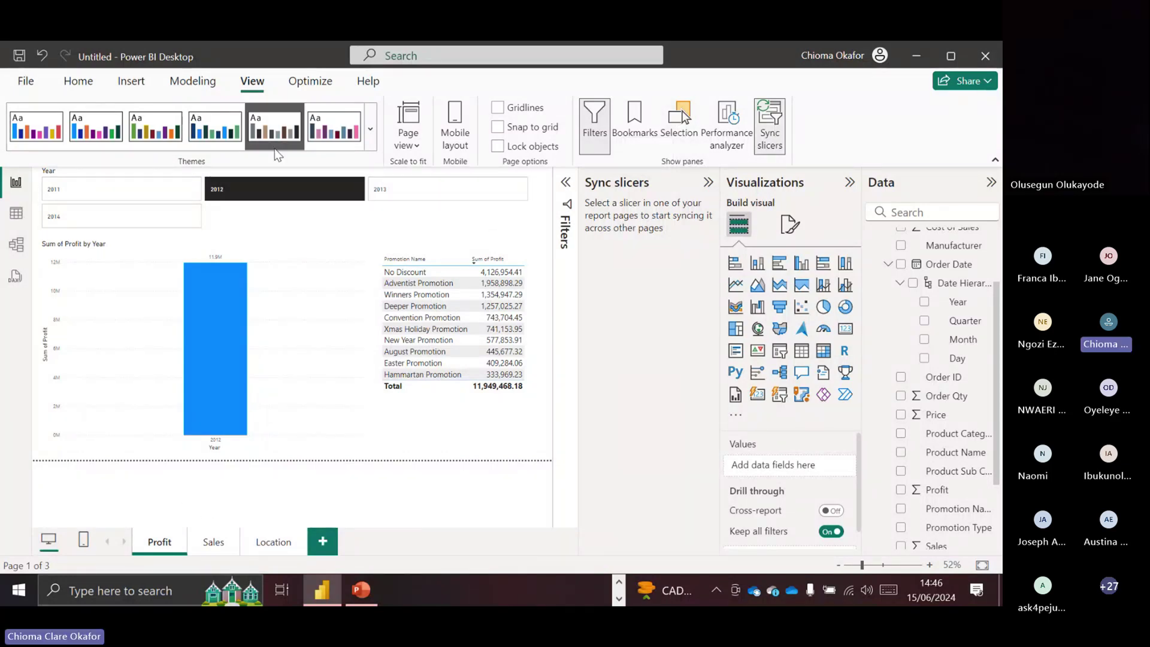
left_click(276, 195)
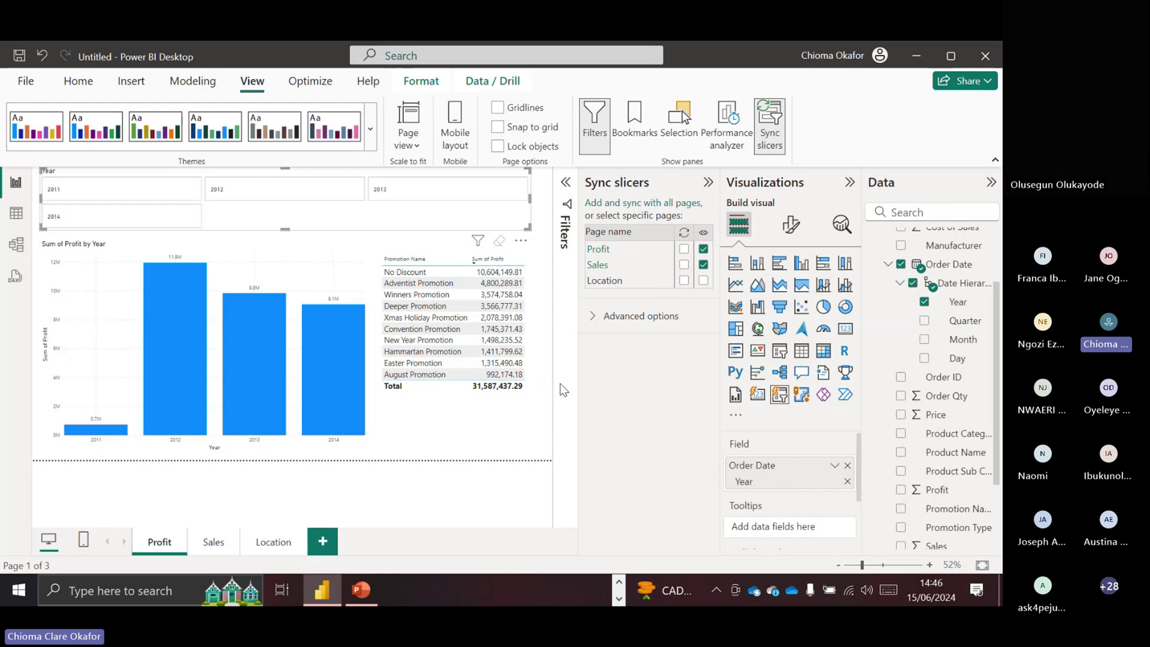
left_click(701, 262)
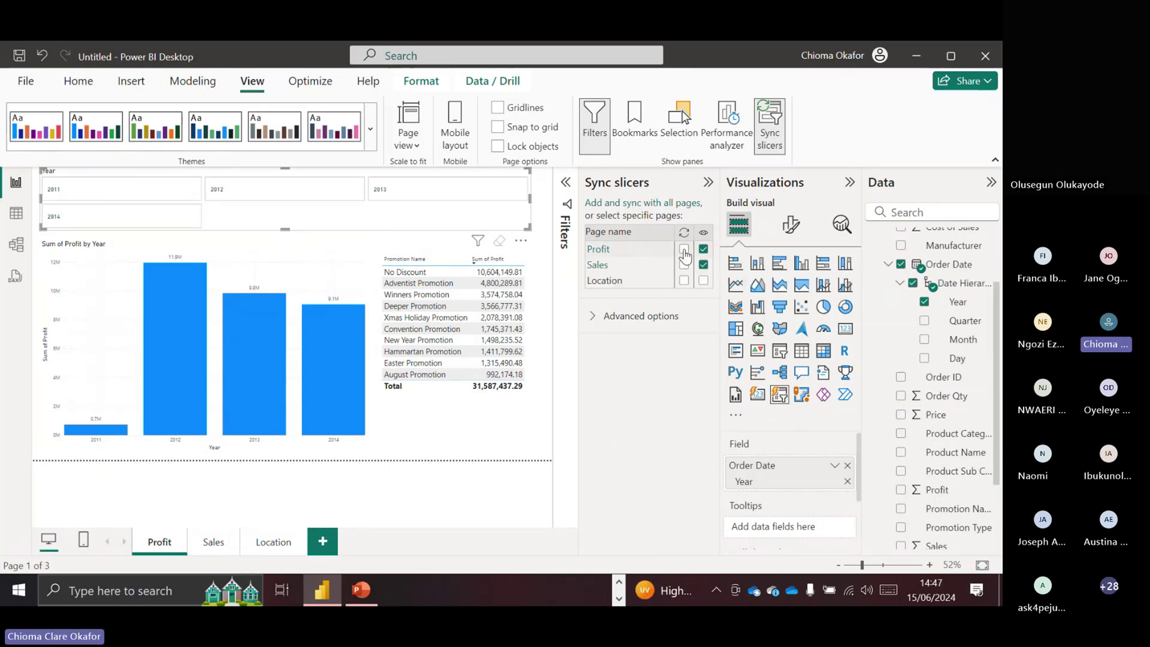
left_click(685, 250)
left_click(685, 264)
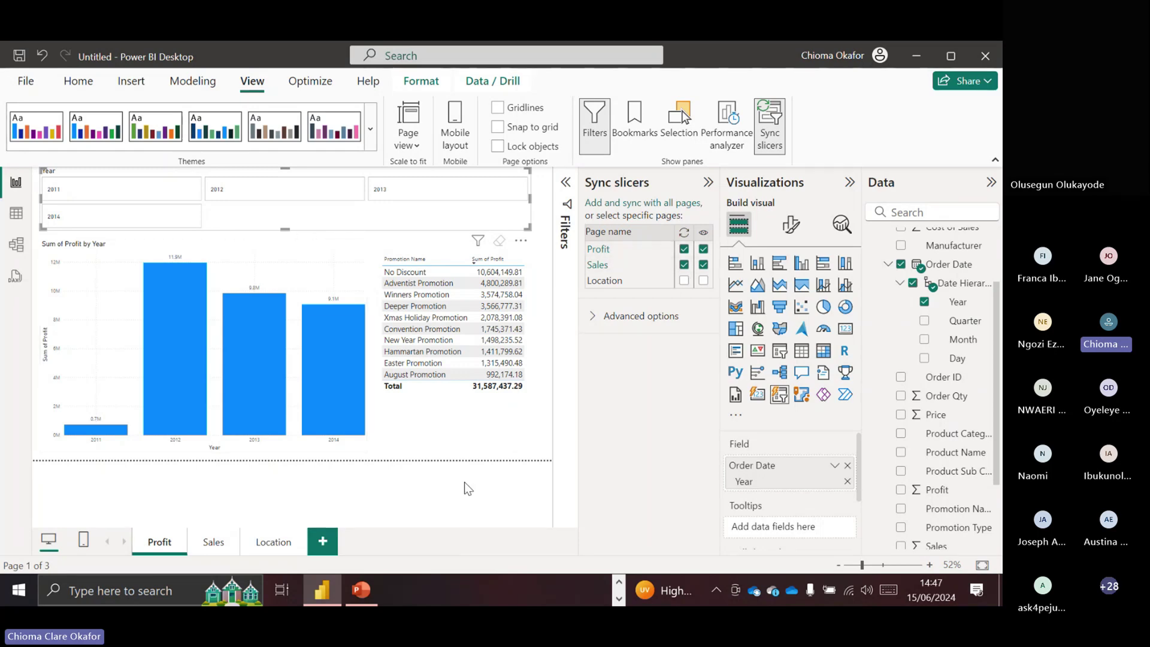
- Test the slicer sync by selecting 2012 and 2013 in turn on the Profit page, checking the Sales page each time
left_click(455, 450)
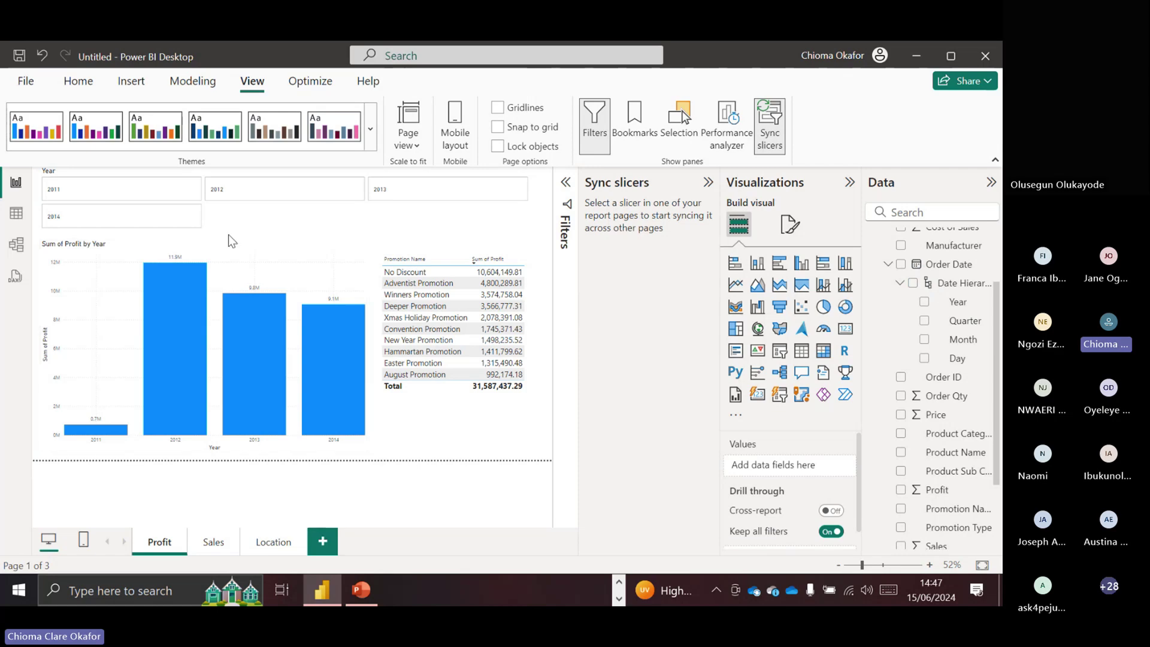
left_click(235, 202)
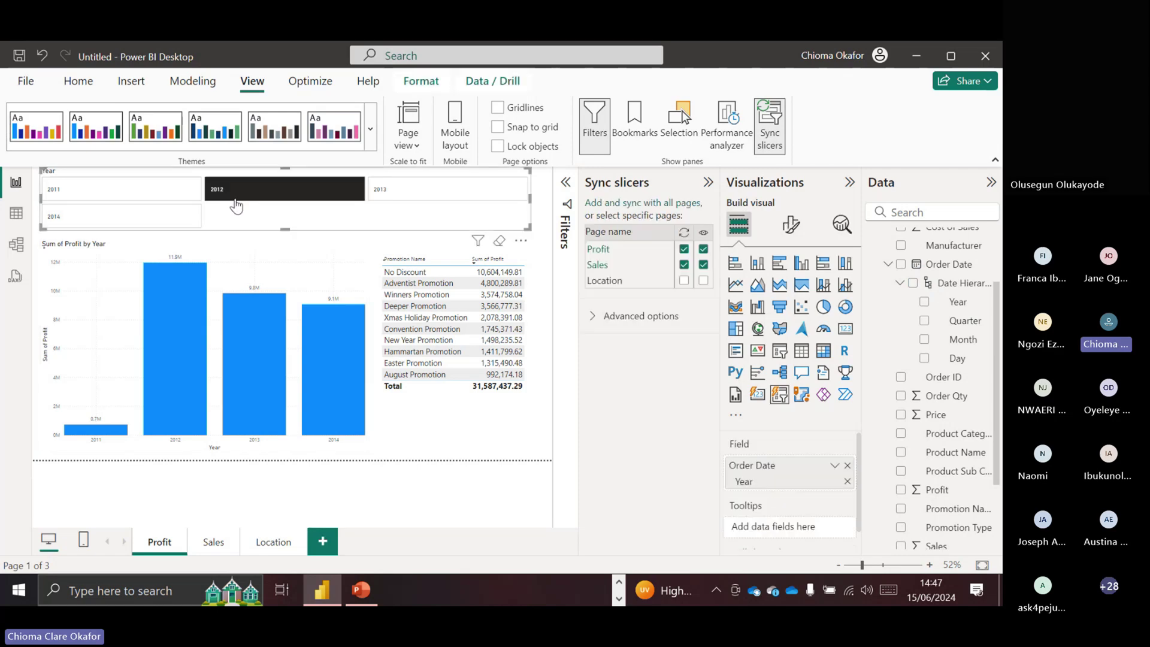
left_click(207, 548)
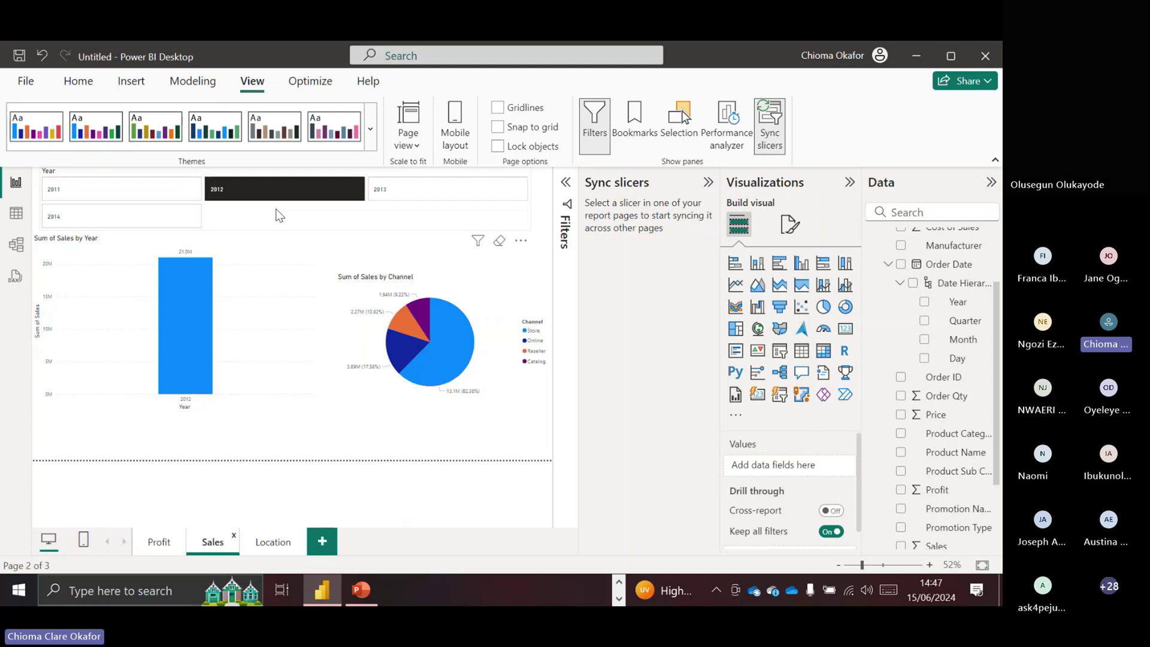
left_click(164, 549)
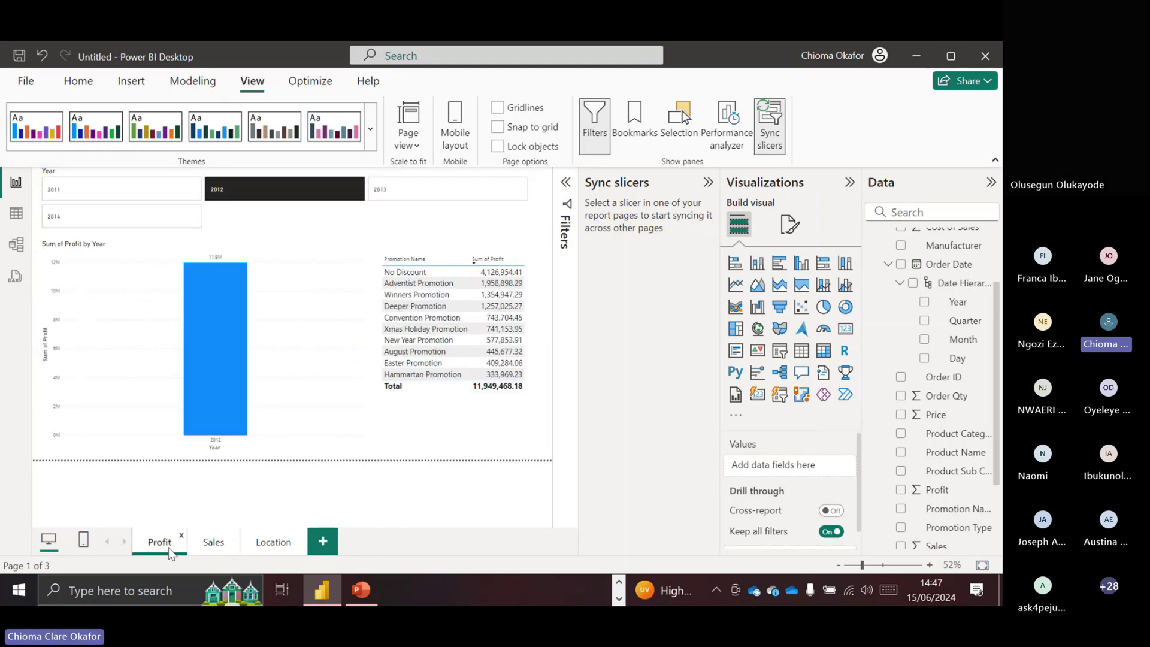
left_click(400, 200)
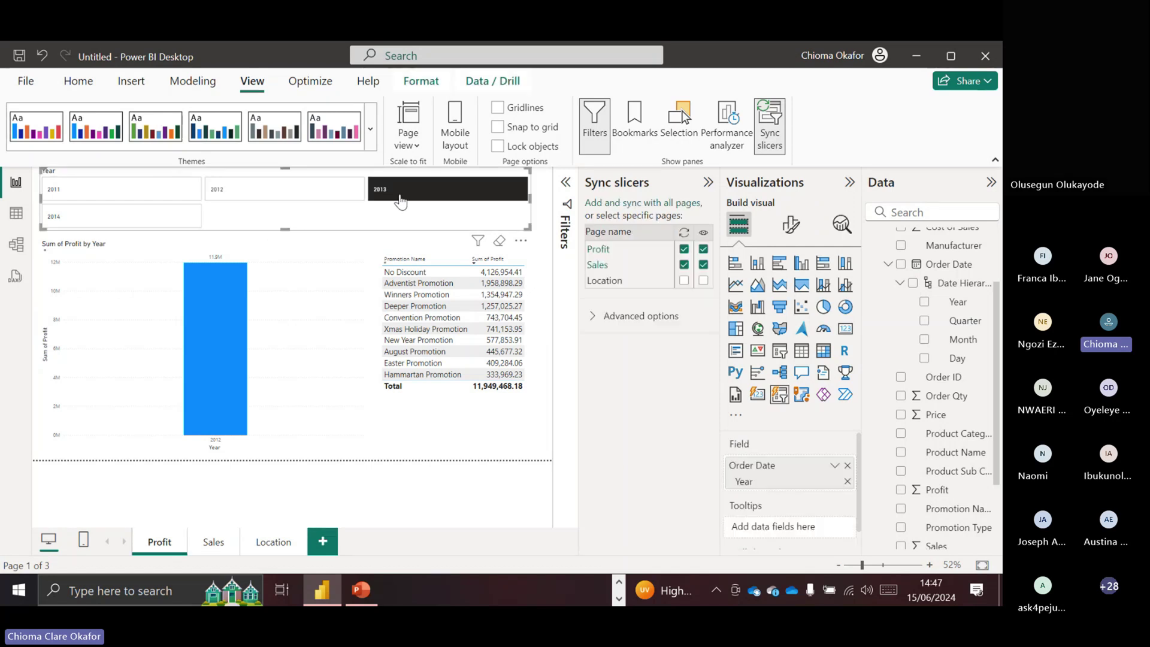
left_click(210, 552)
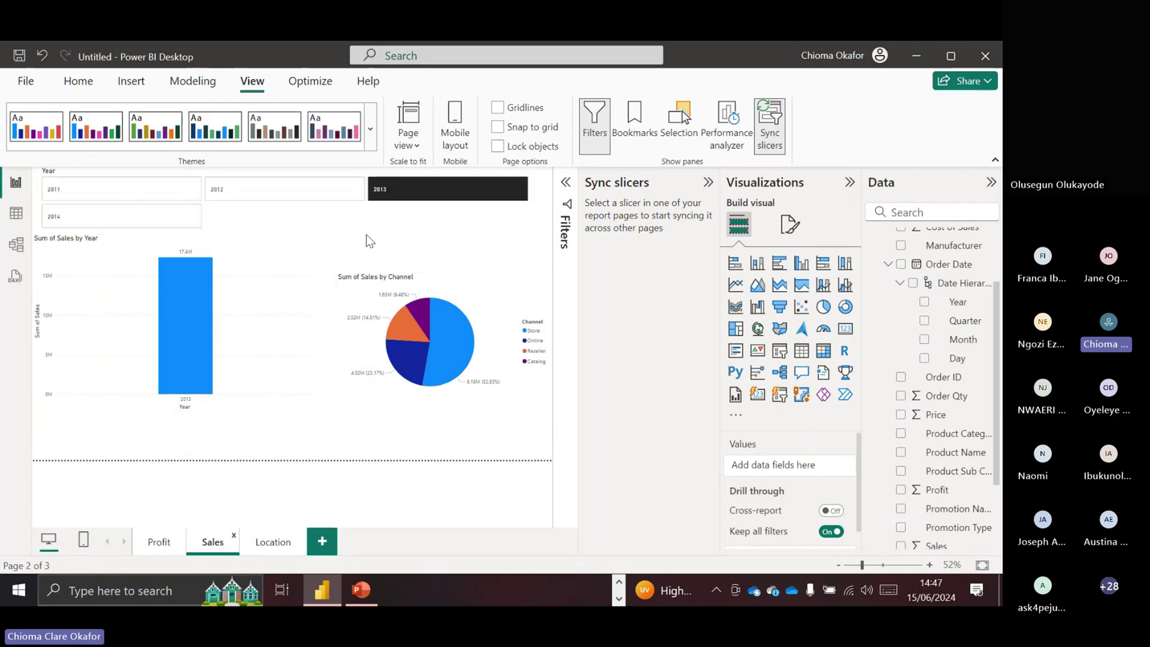
- Sync and show the Year slicer on the Location page too, and check the map page
left_click(332, 213)
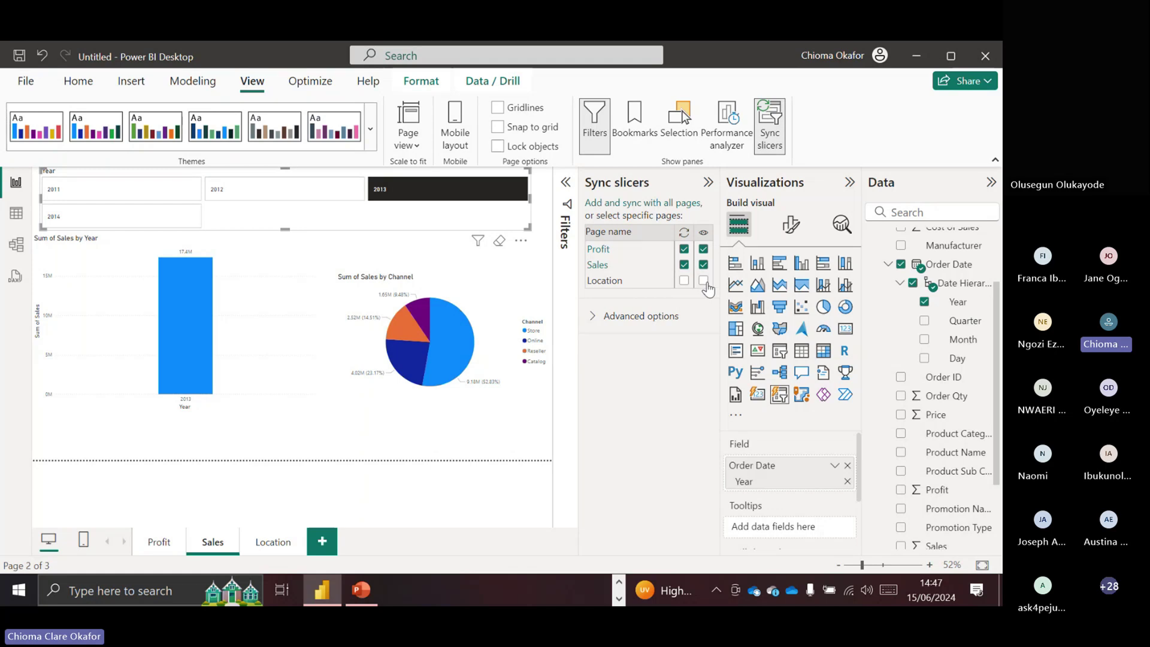
left_click(684, 280)
left_click(268, 543)
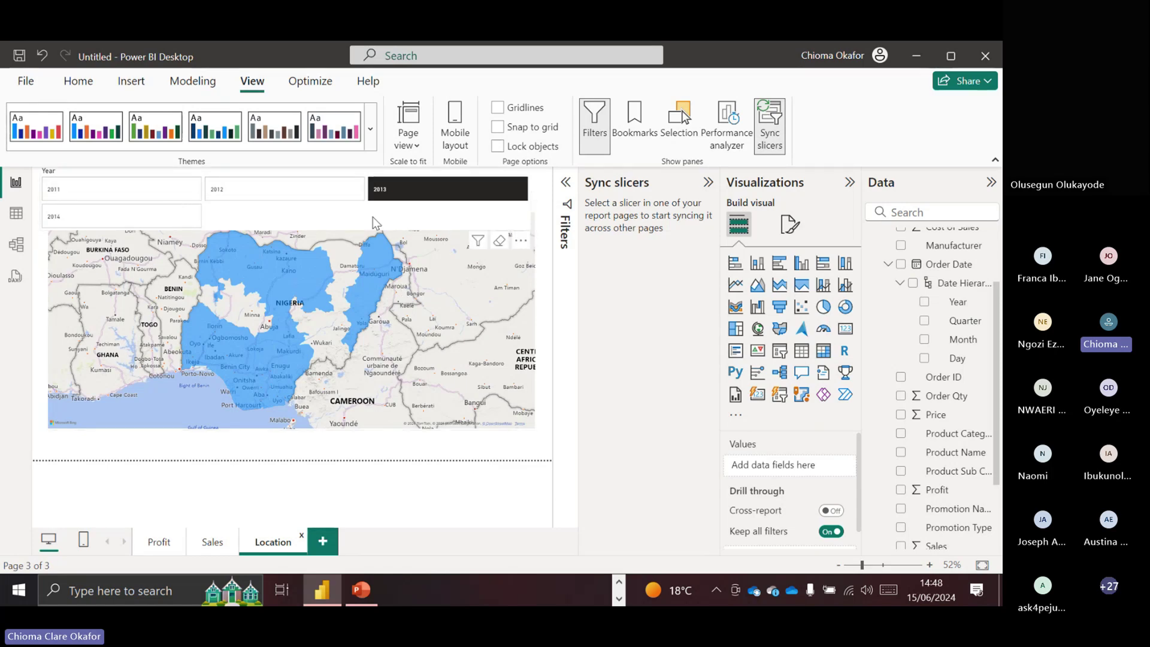
left_click(200, 544)
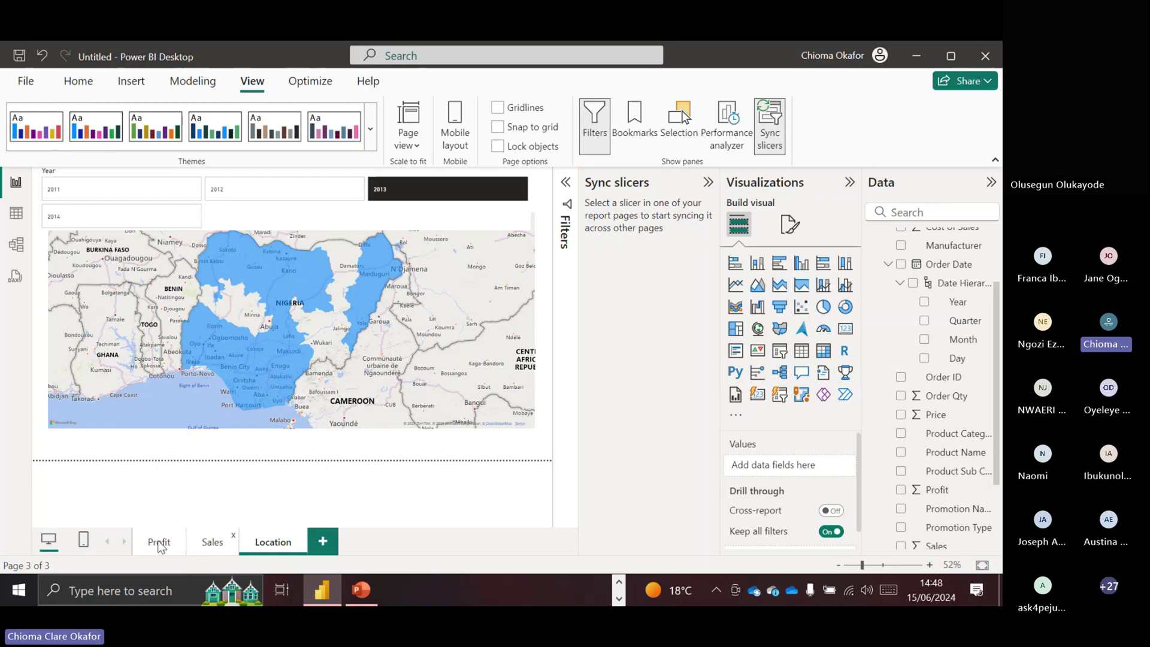
- From the Profit page, hide the Year slicer on the Sales and Location pages while keeping all three pages synced
left_click(159, 543)
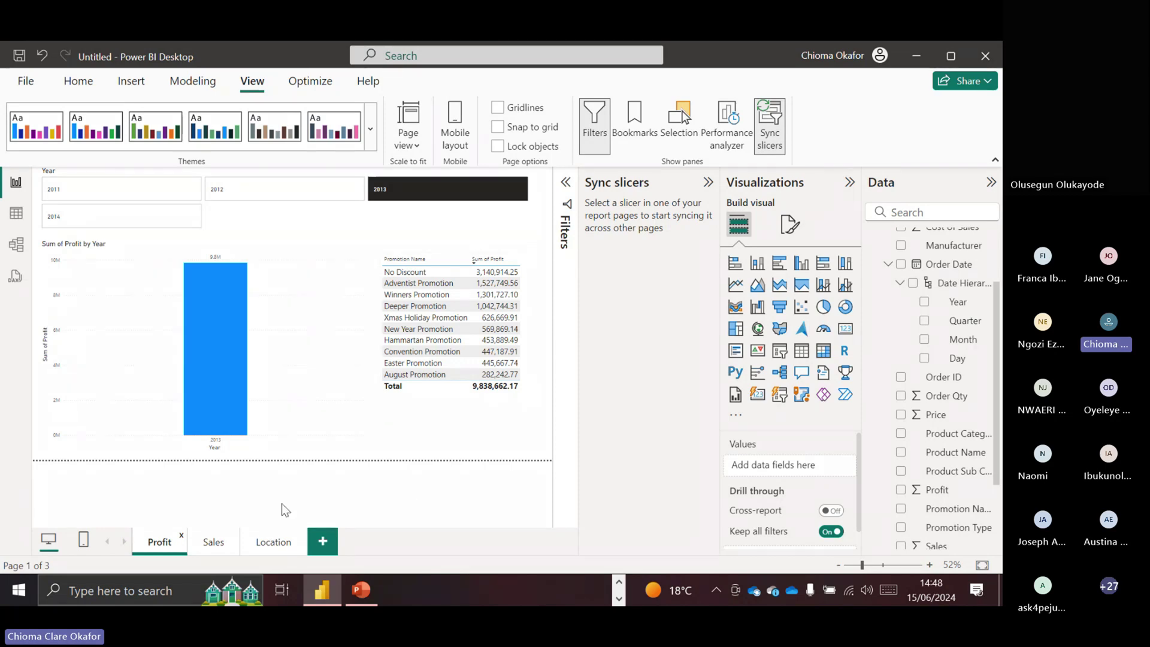
left_click(303, 221)
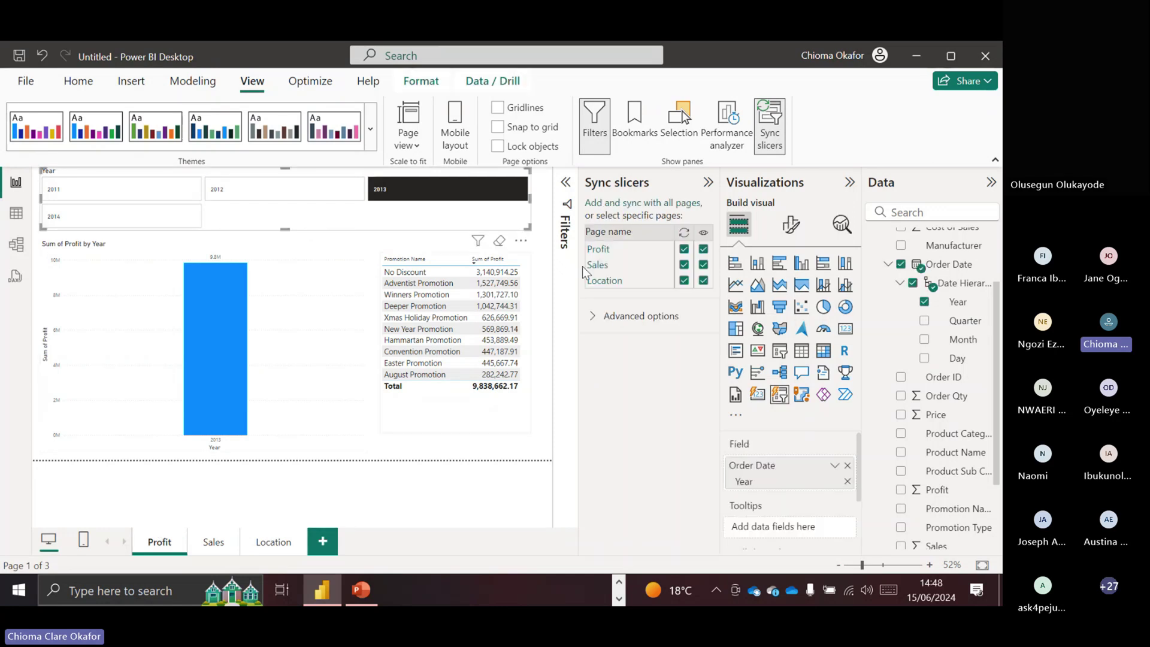
left_click(704, 281)
left_click(703, 265)
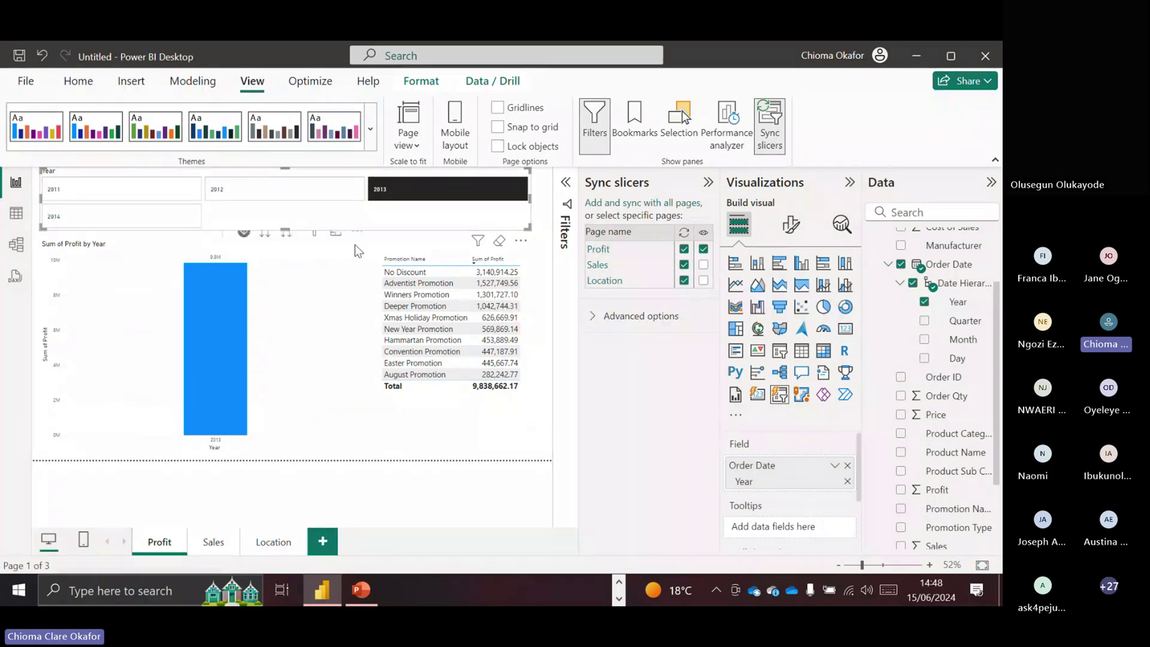
- Filter the Profit page to 2014 with the Year slicer and compare the Profit and Sales pages
left_click(75, 218)
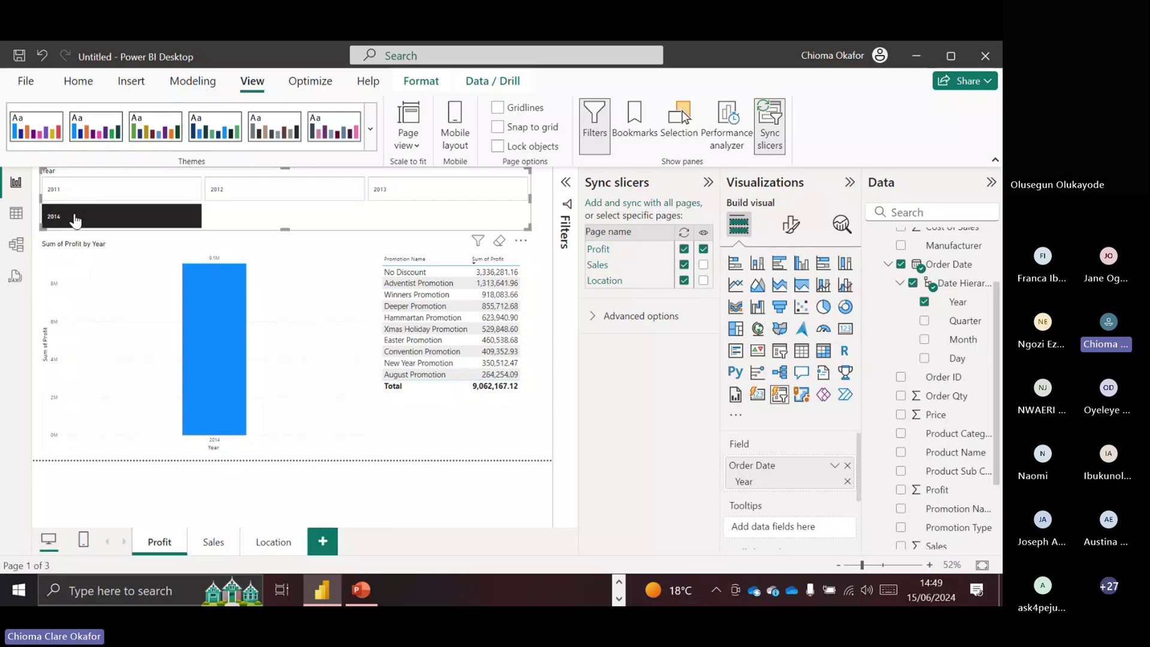
left_click(213, 543)
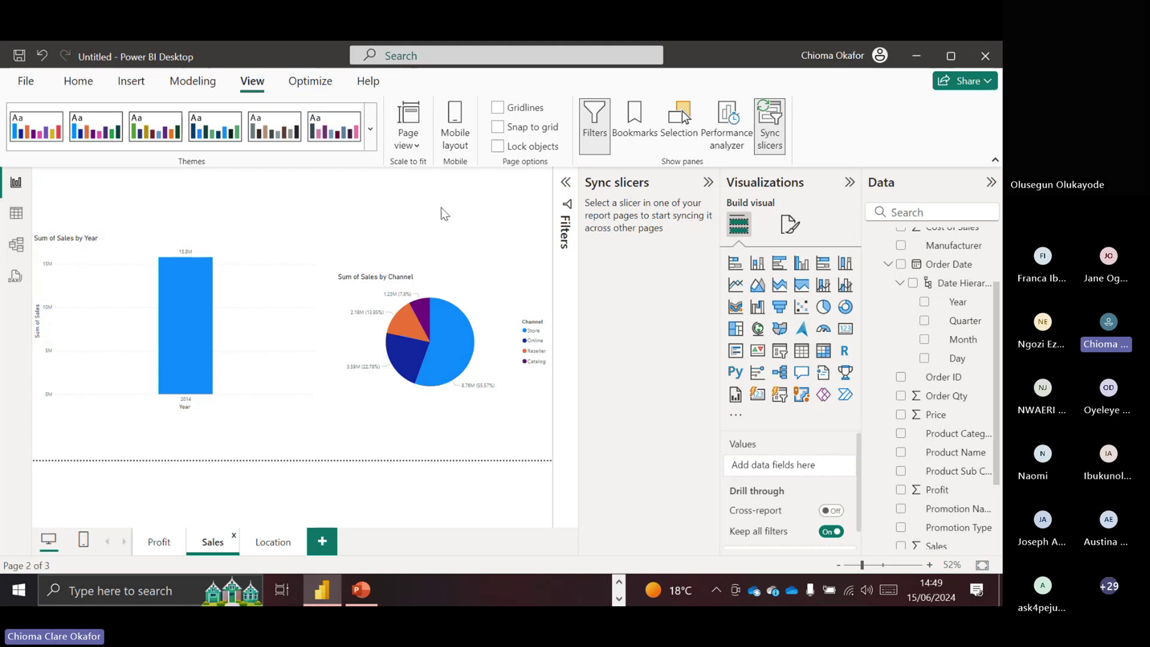
left_click(157, 542)
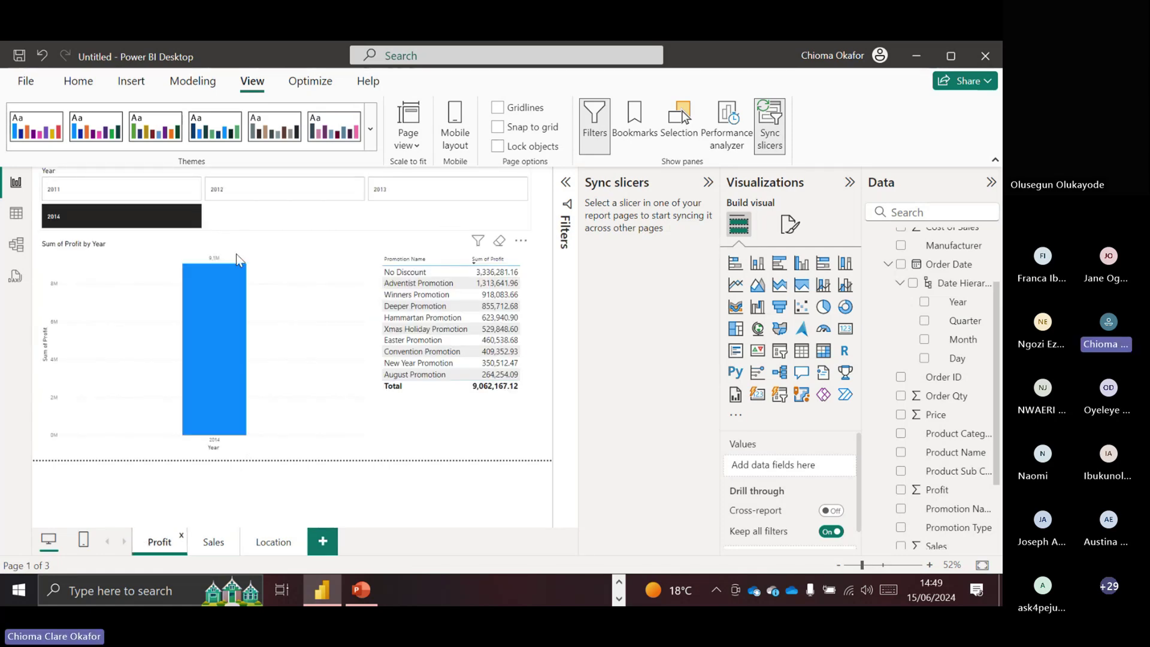
left_click(206, 544)
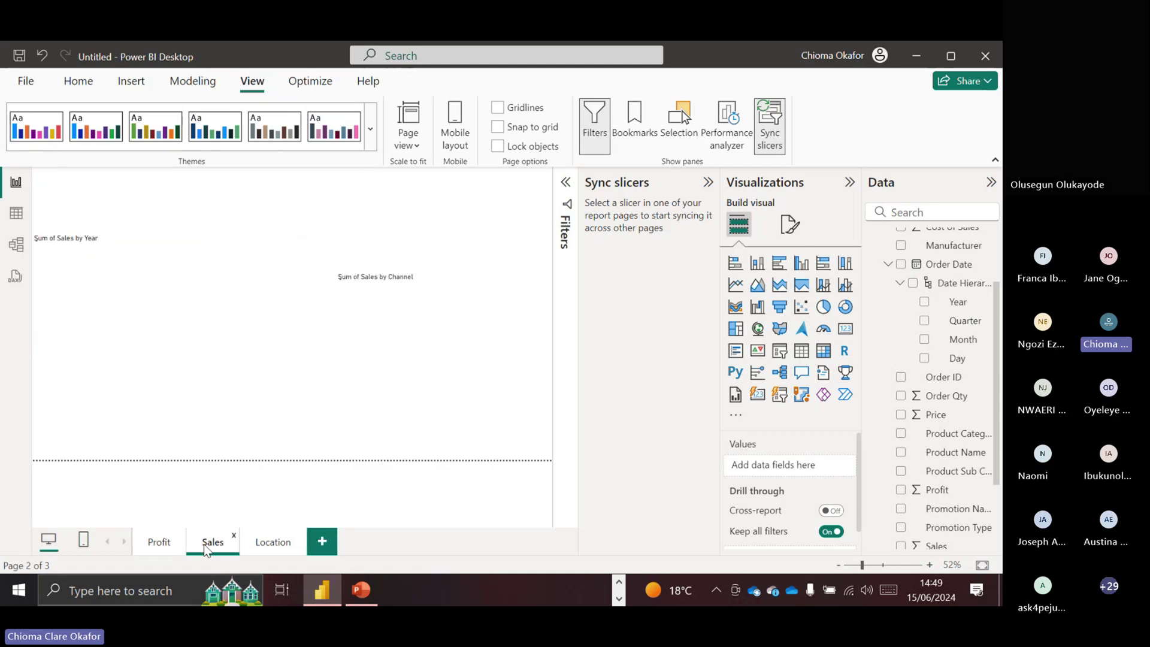
- Check the Location, Sales and Profit pages in turn with the Year slicer set to 2014
left_click(268, 544)
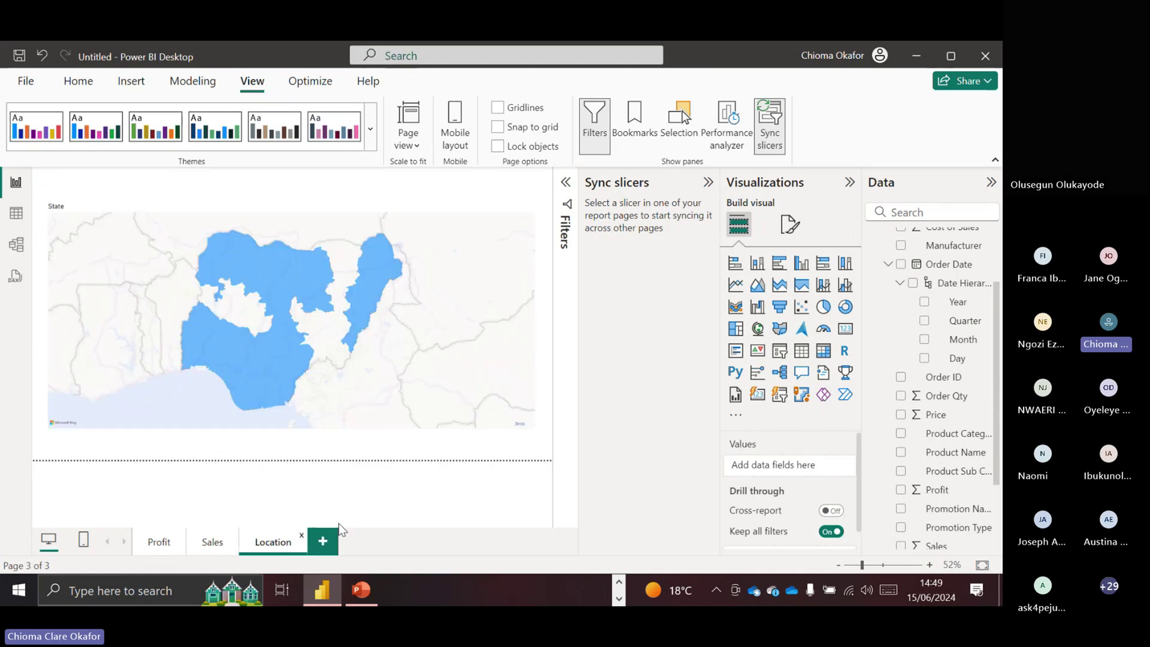
left_click(216, 546)
left_click(160, 543)
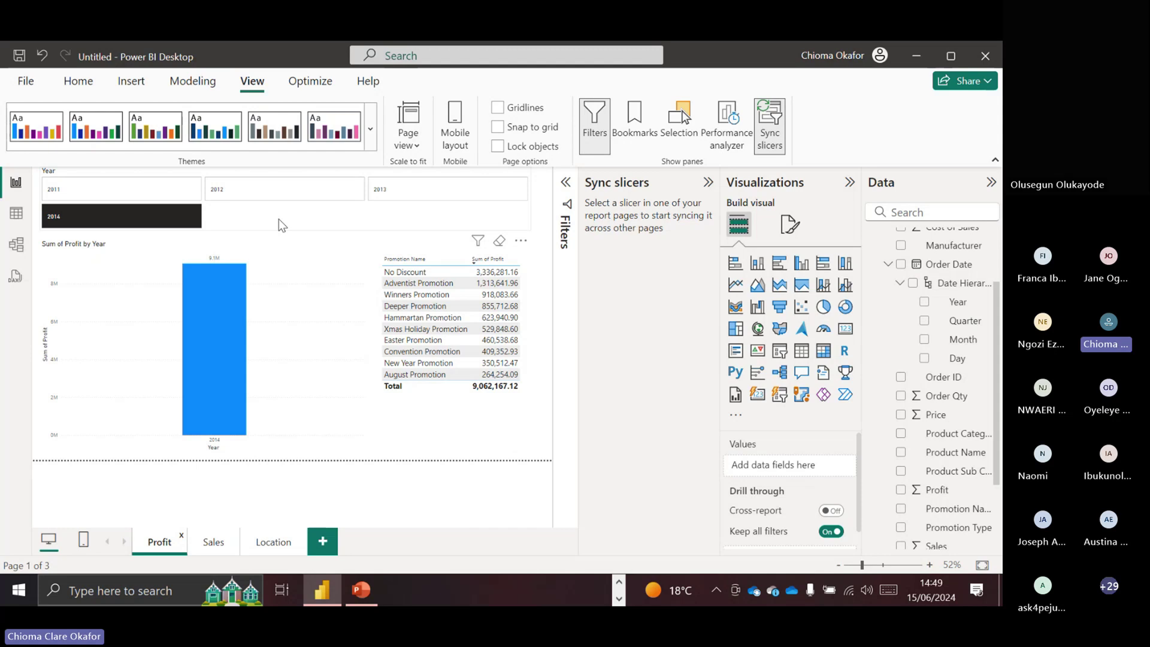
- Add a new report page, move it ahead of the Profit page and name it Slicer
left_click(339, 533)
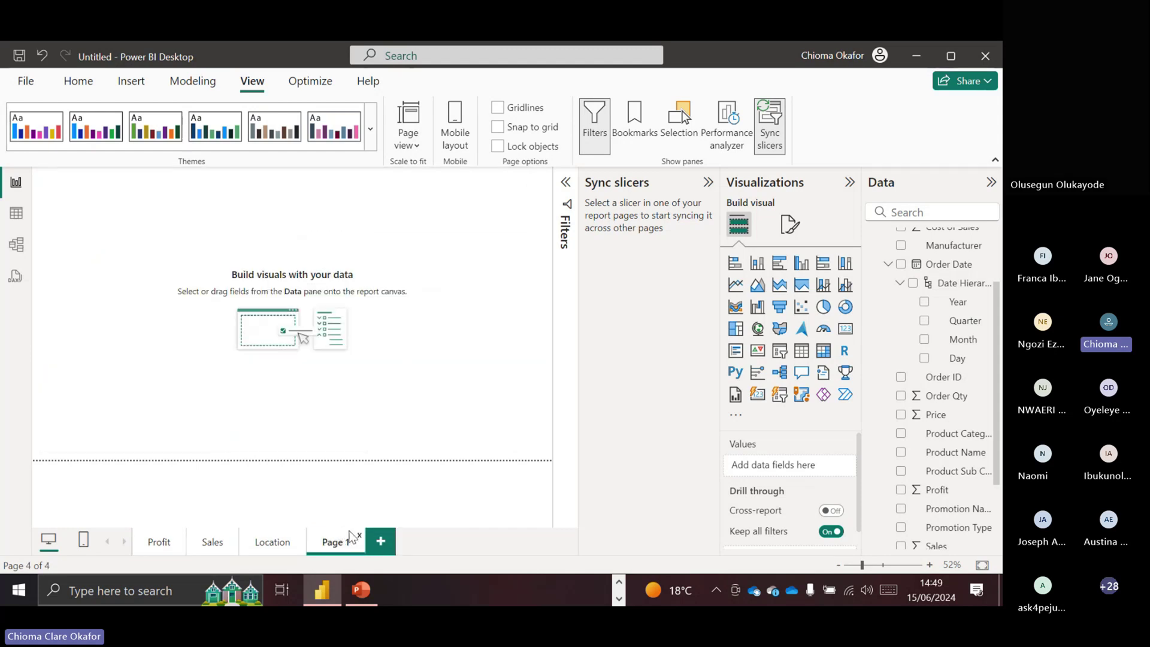
mouse_move(339, 548)
left_mouse_down()
mouse_move(173, 505)
mouse_move(131, 515)
mouse_move(137, 539)
left_mouse_up()
left_click_drag(135, 538, 136, 538)
double_click(160, 541)
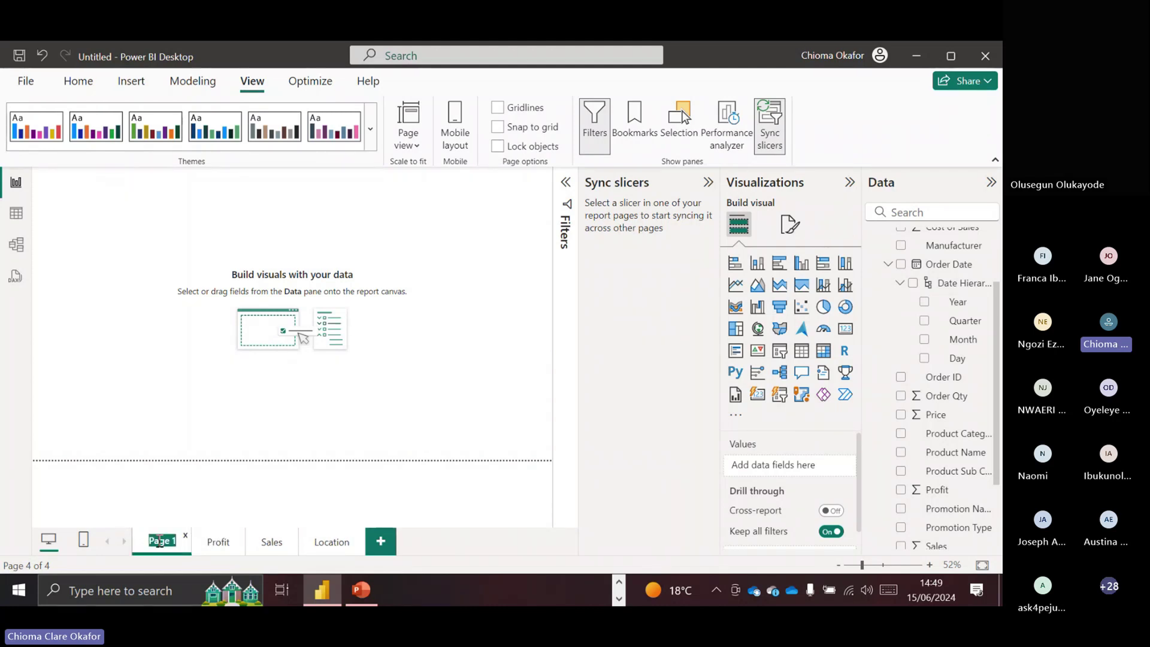
key("BackSpace")
type("Slicer")
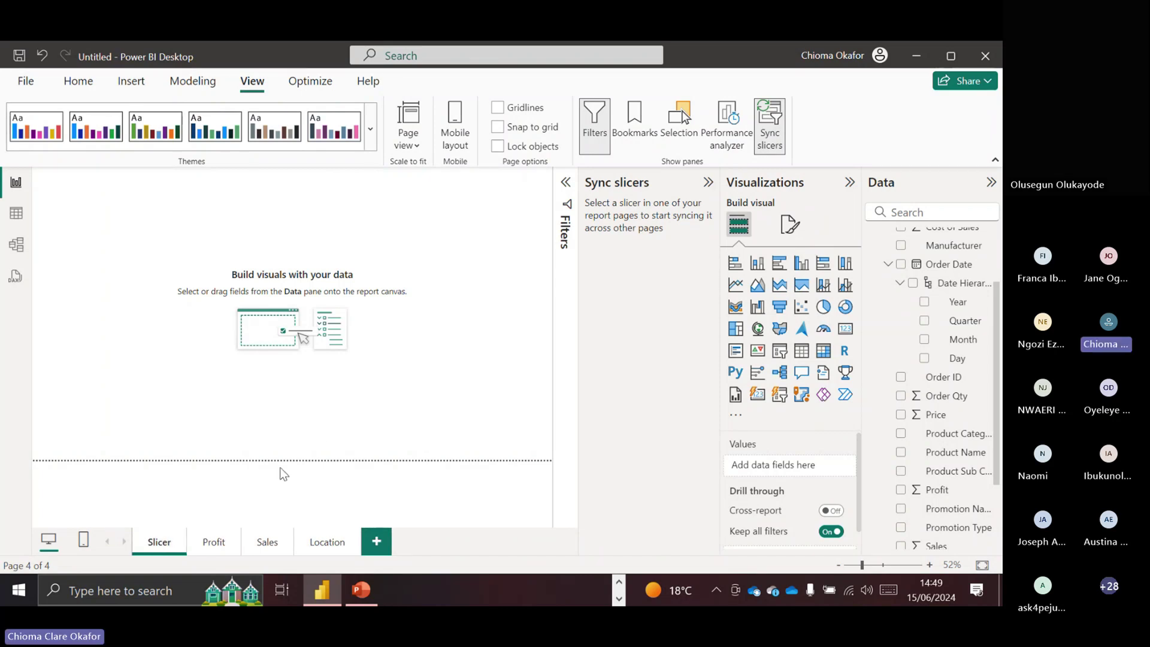
key("Return")
- Copy the Year slicer visual from the Profit page onto the Slicer page, keeping the copy in sync
left_click(214, 546)
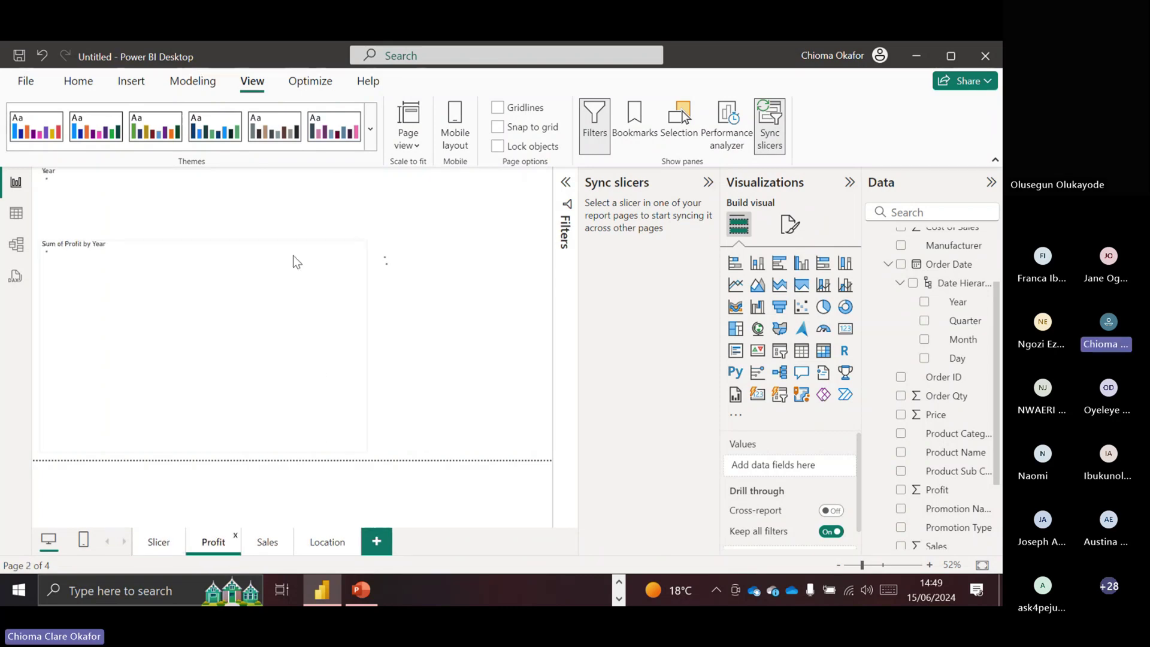
left_click(332, 214)
right_click(332, 214)
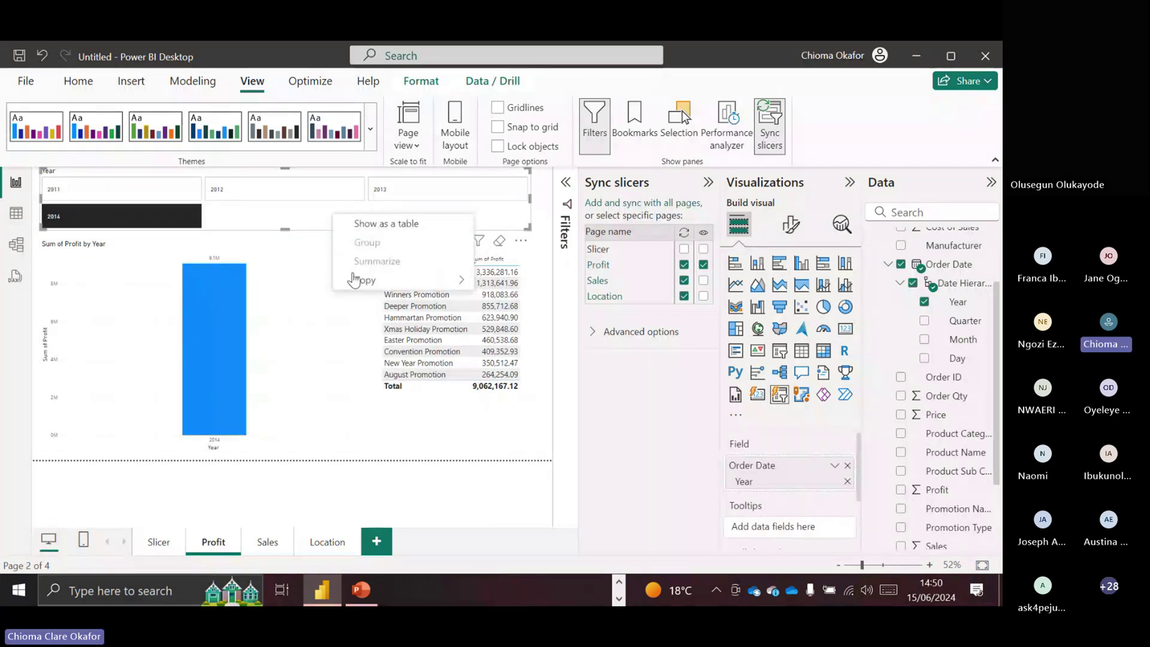
mouse_move(354, 280)
left_click(513, 280)
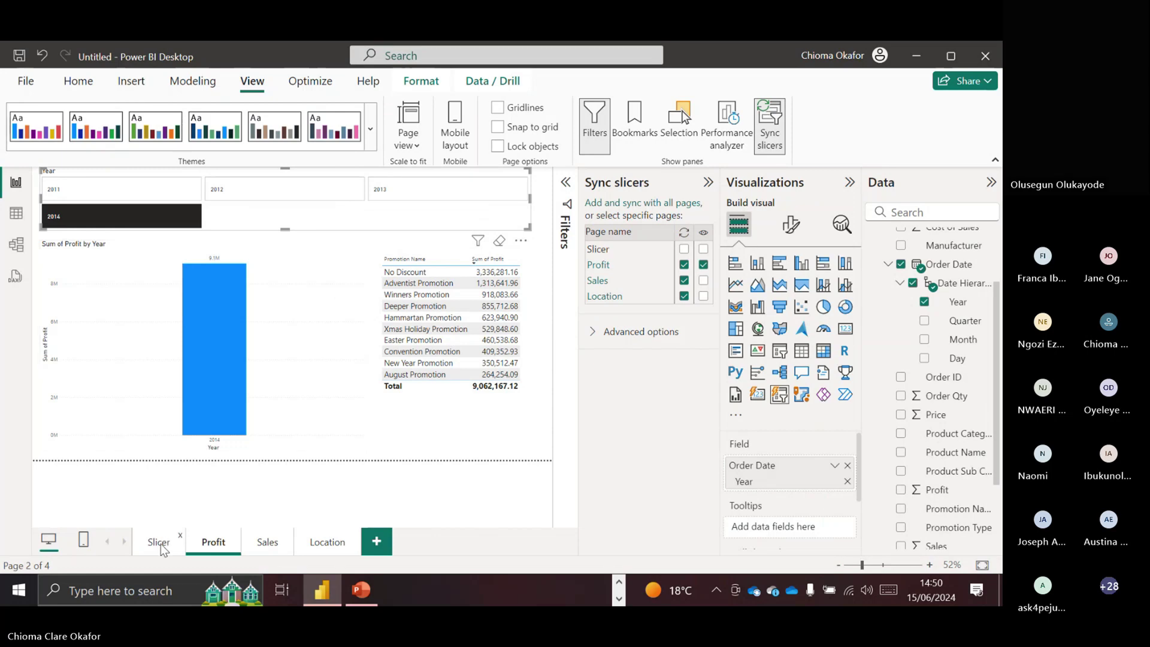
left_click(159, 542)
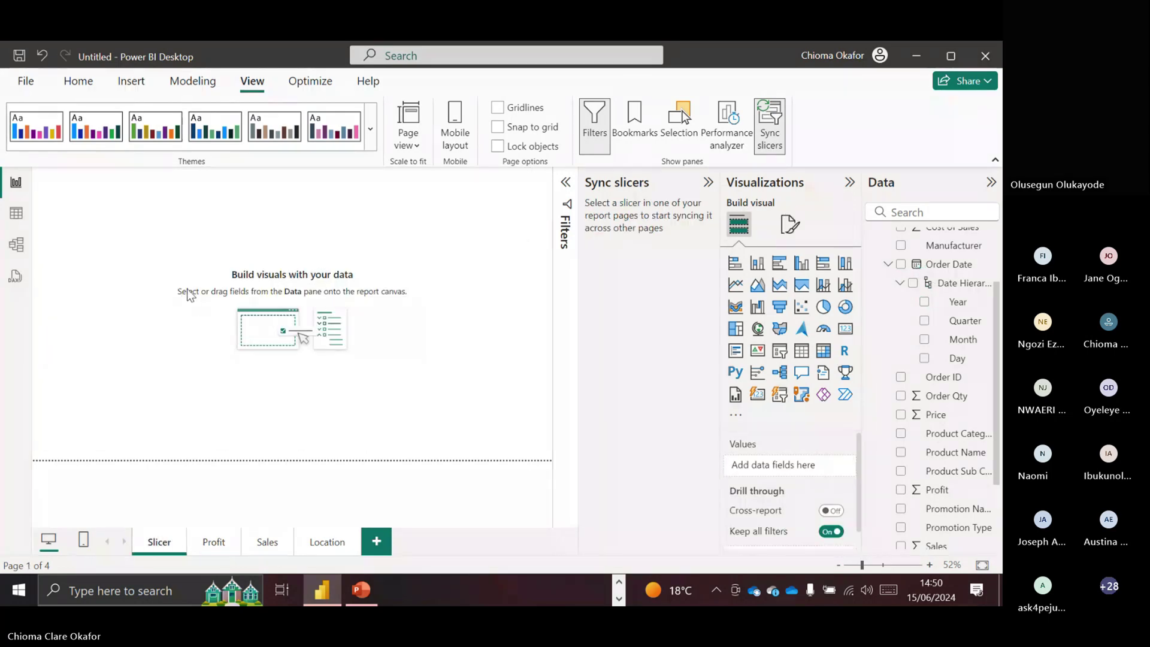
key("ctrl+v")
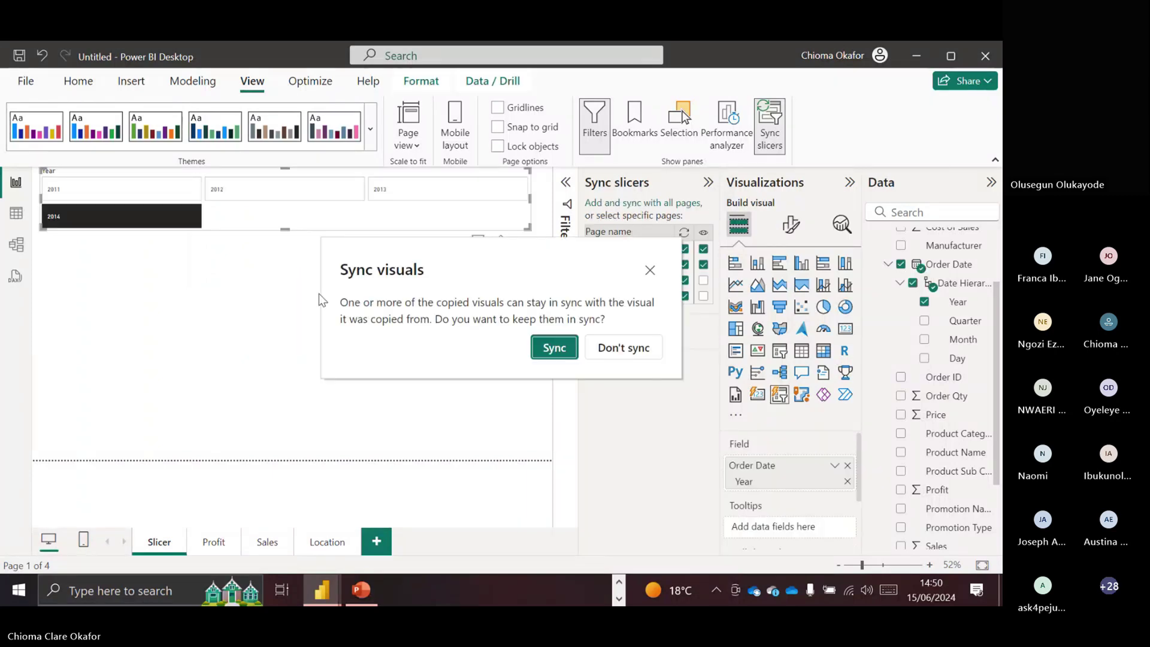
left_click(555, 348)
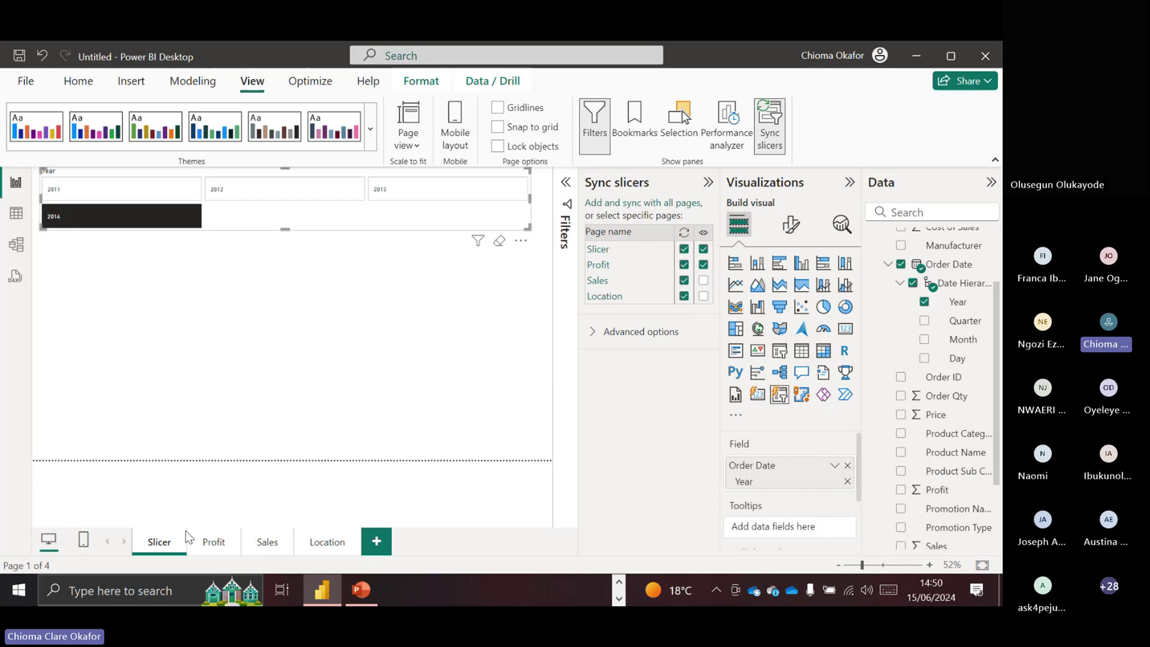
- Enlarge the Year slicer on the Slicer page so that it fills most of the page
left_click(219, 547)
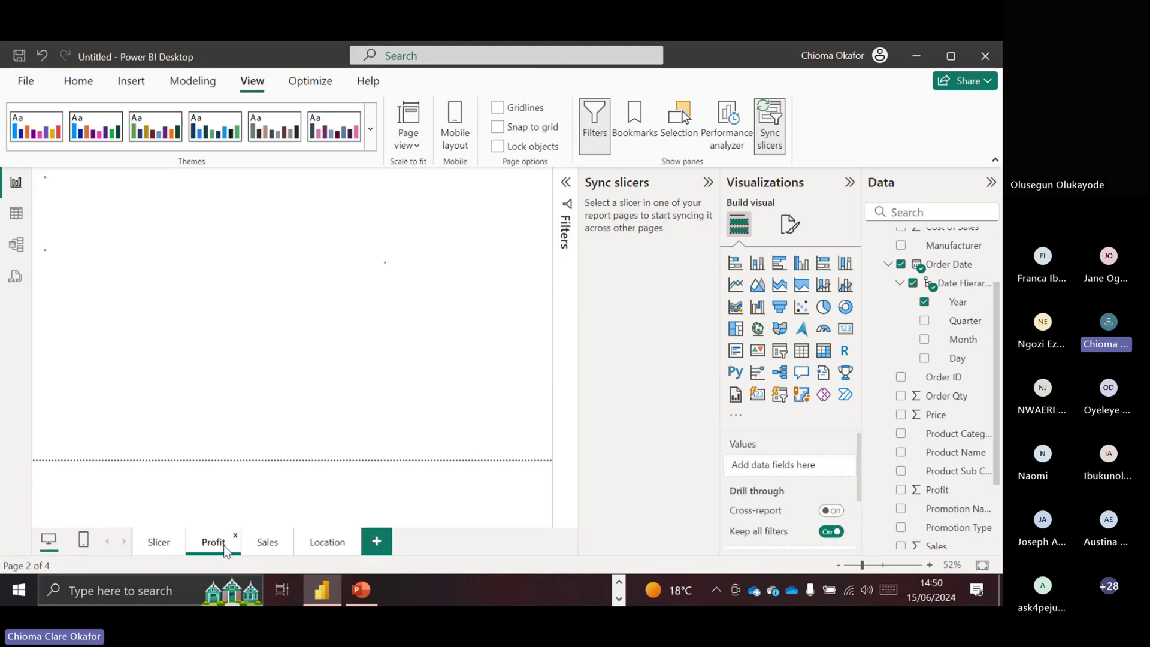
left_click(157, 546)
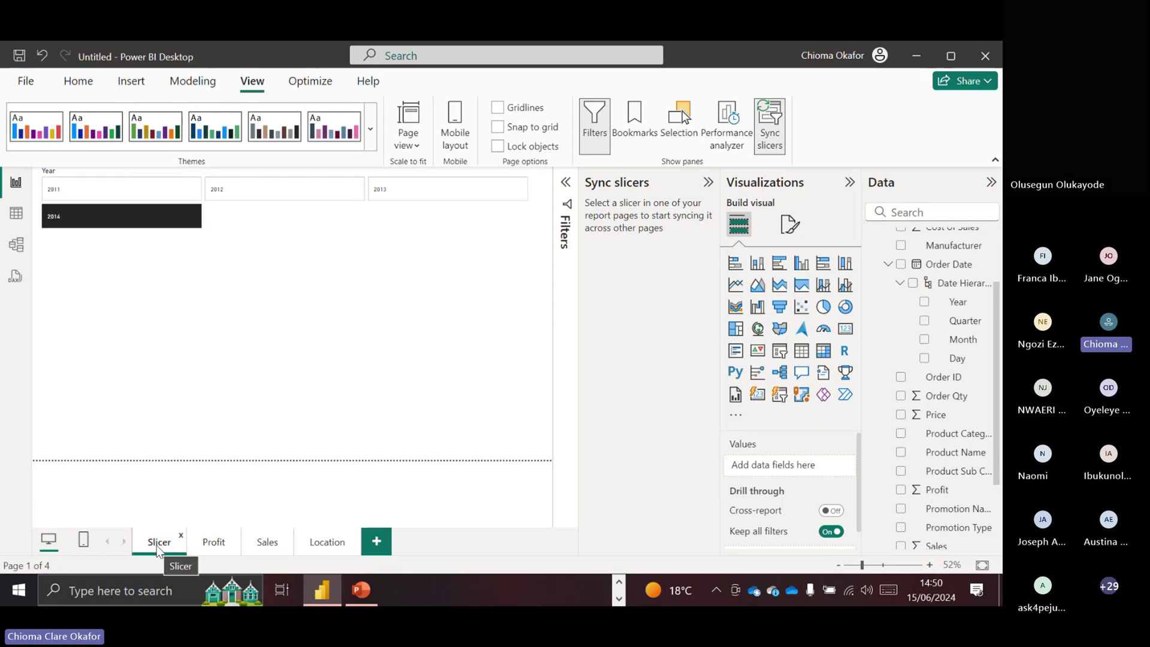
left_click(517, 224)
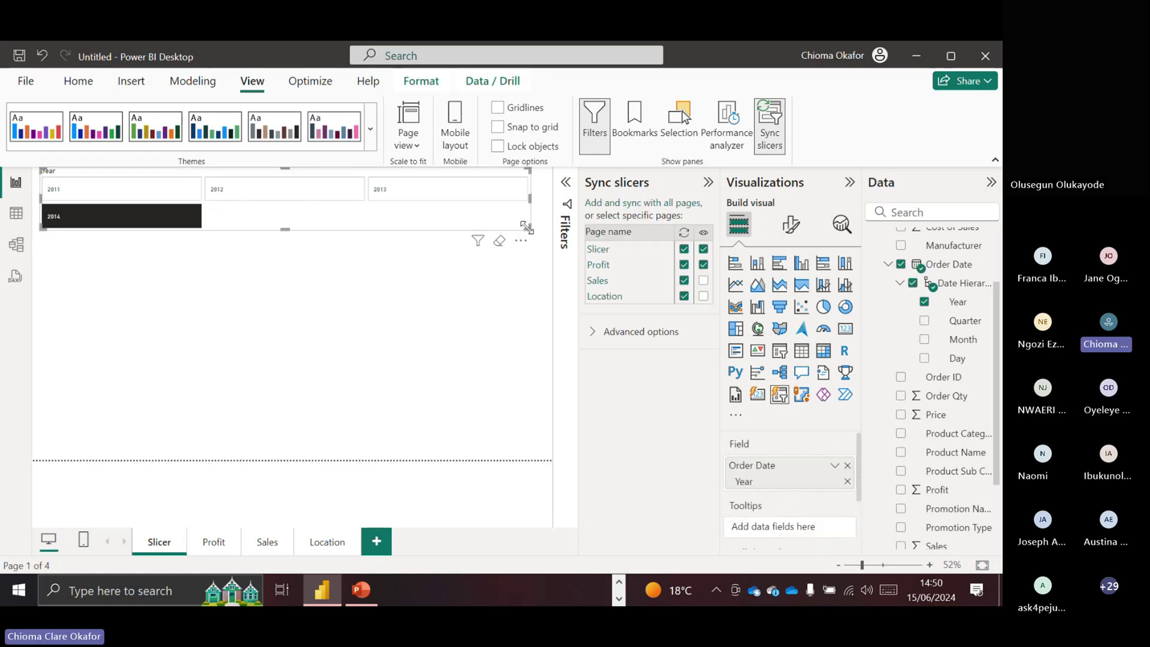
left_click_drag(527, 227, 539, 417)
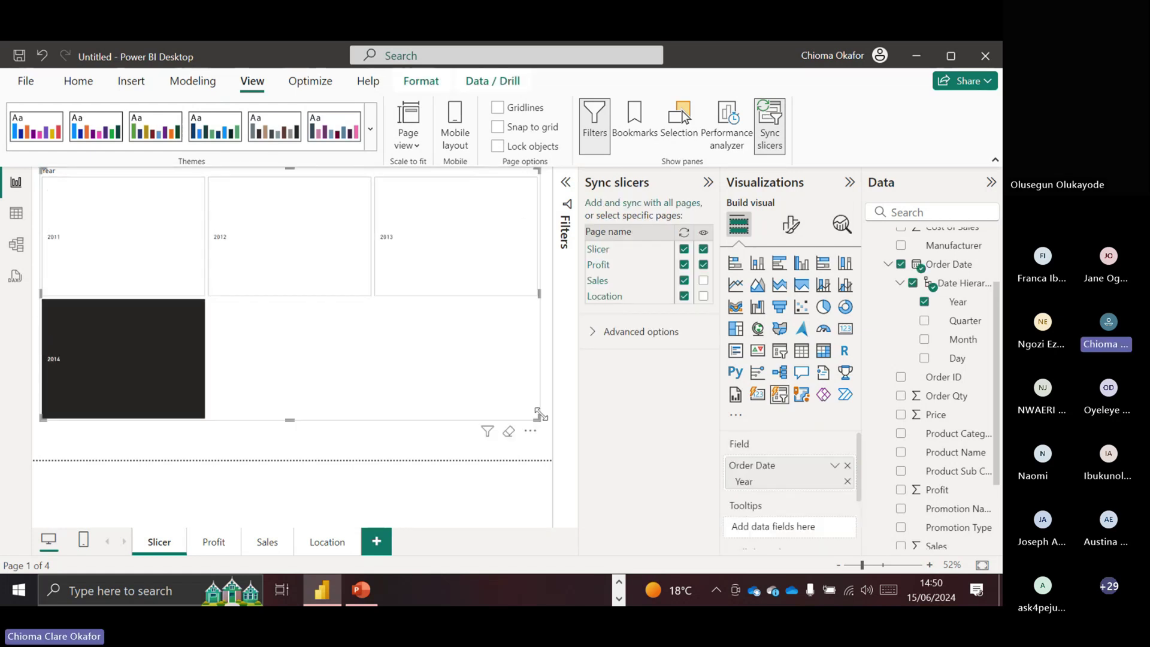
- Look through the shape options available for the Year slicer's tiles, keeping Rectangle
left_click(790, 231)
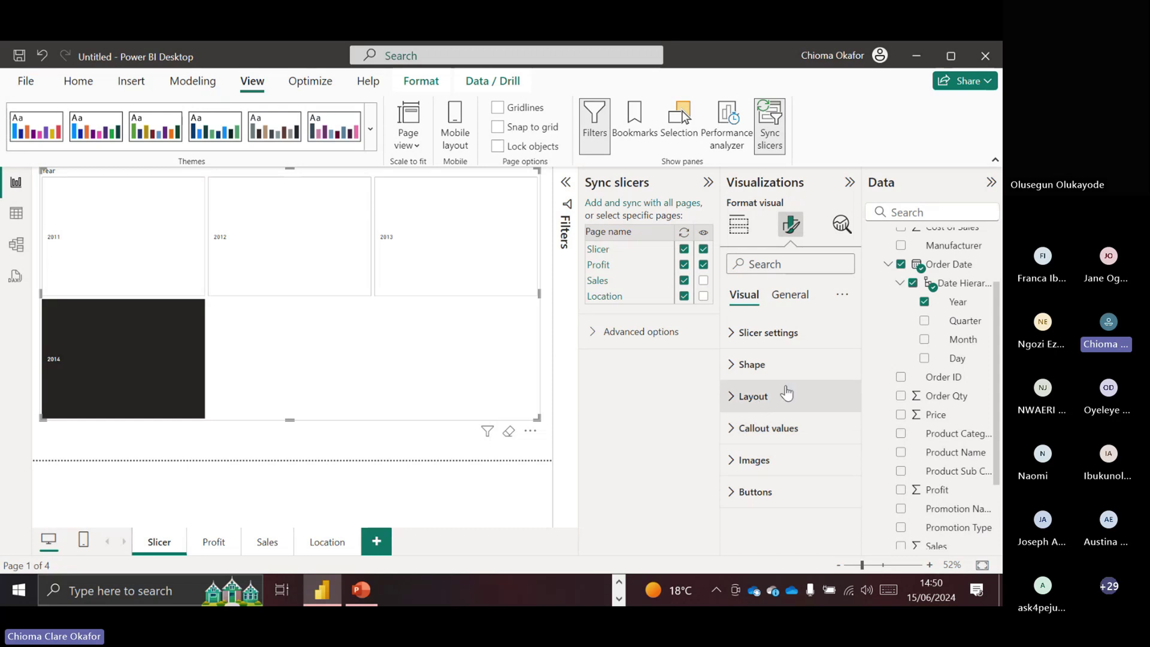
left_click(746, 365)
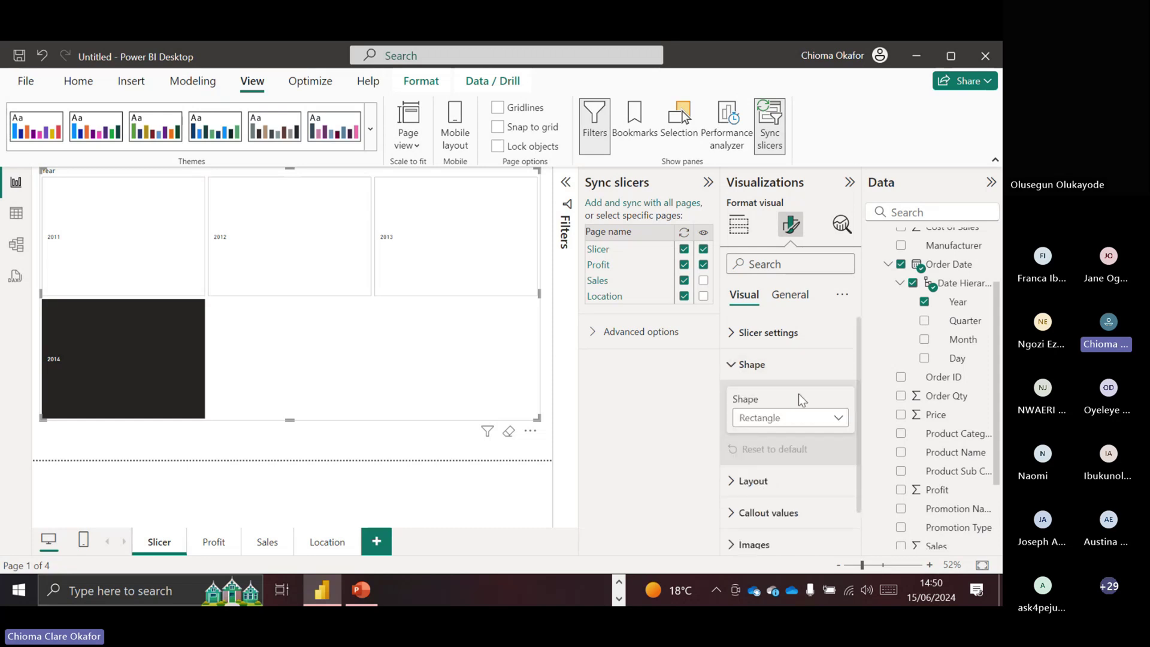
left_click(822, 419)
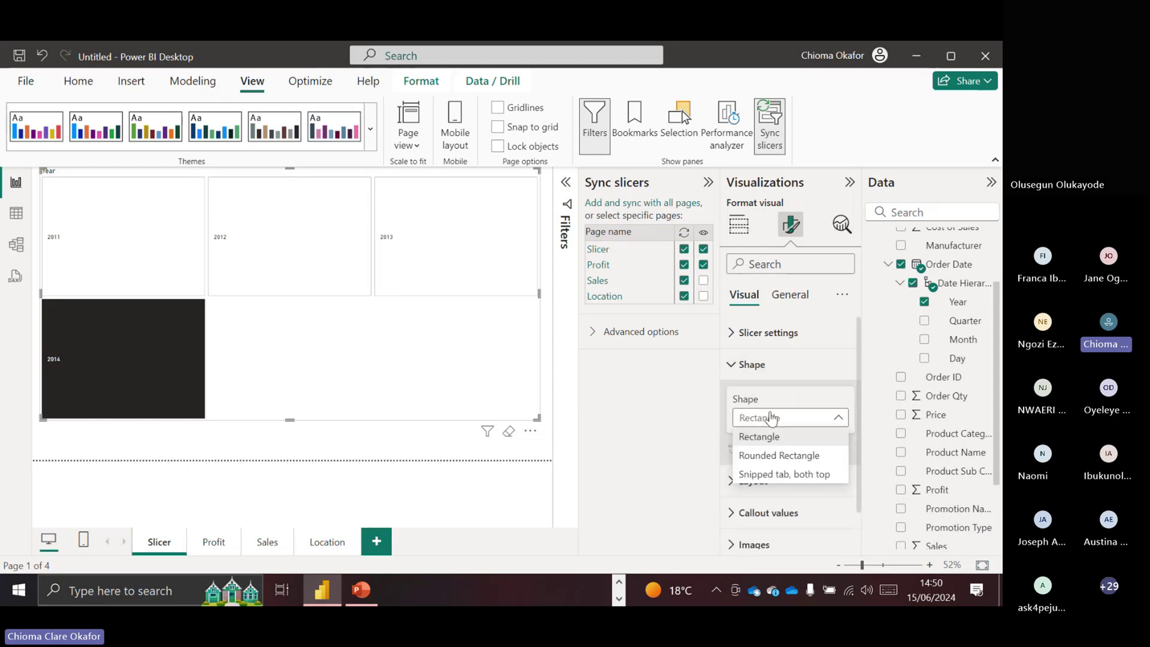
left_click(838, 419)
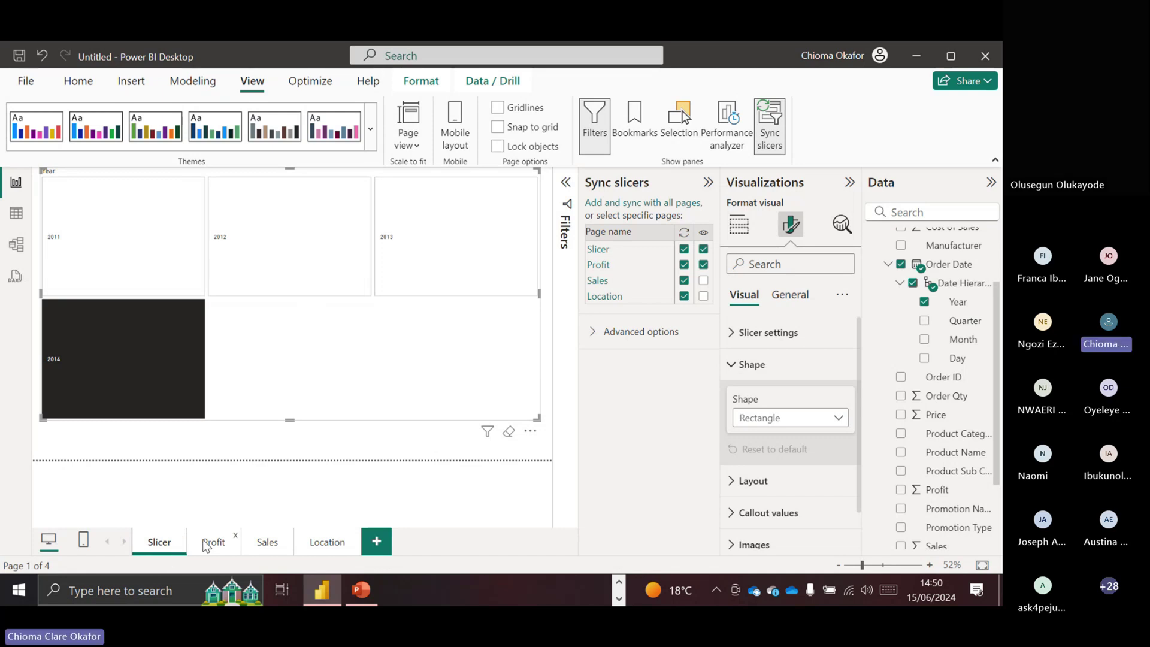
- Hide the Year slicer on the Profit page while keeping that page synced
key("Delete")
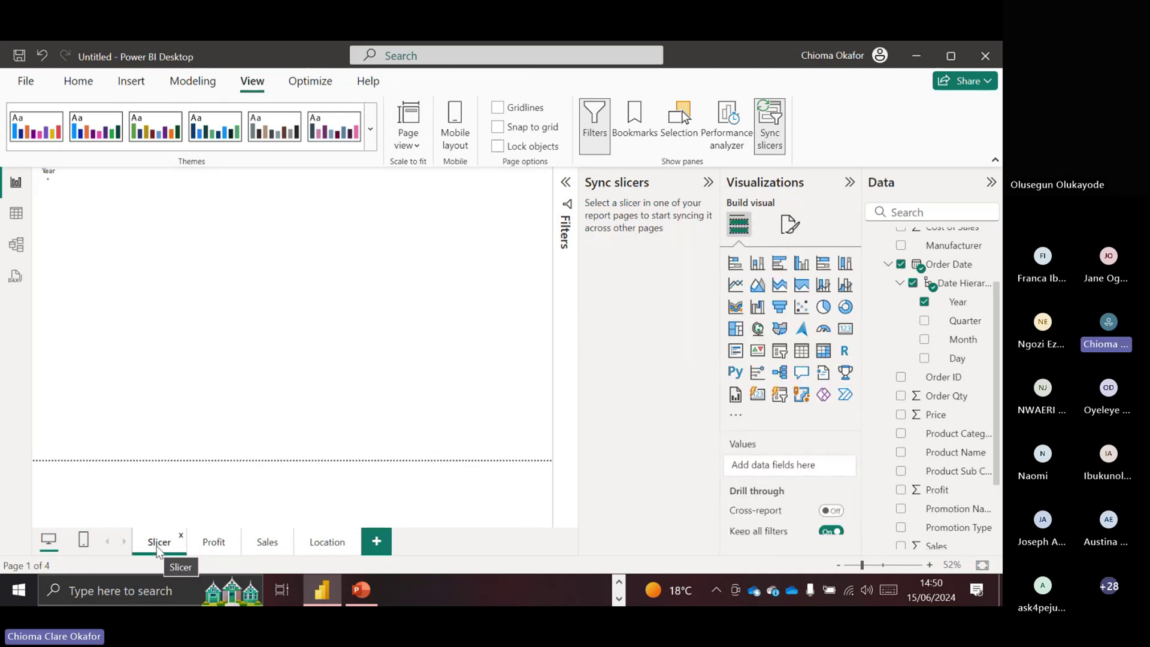
key("ctrl+z")
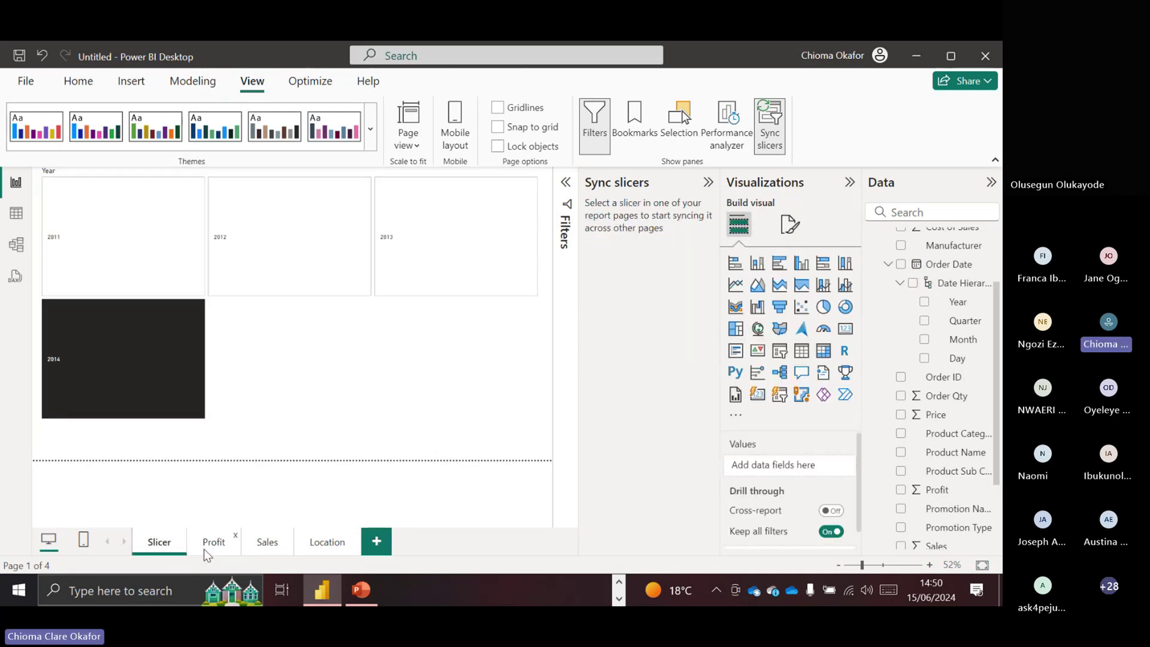
left_click(204, 547)
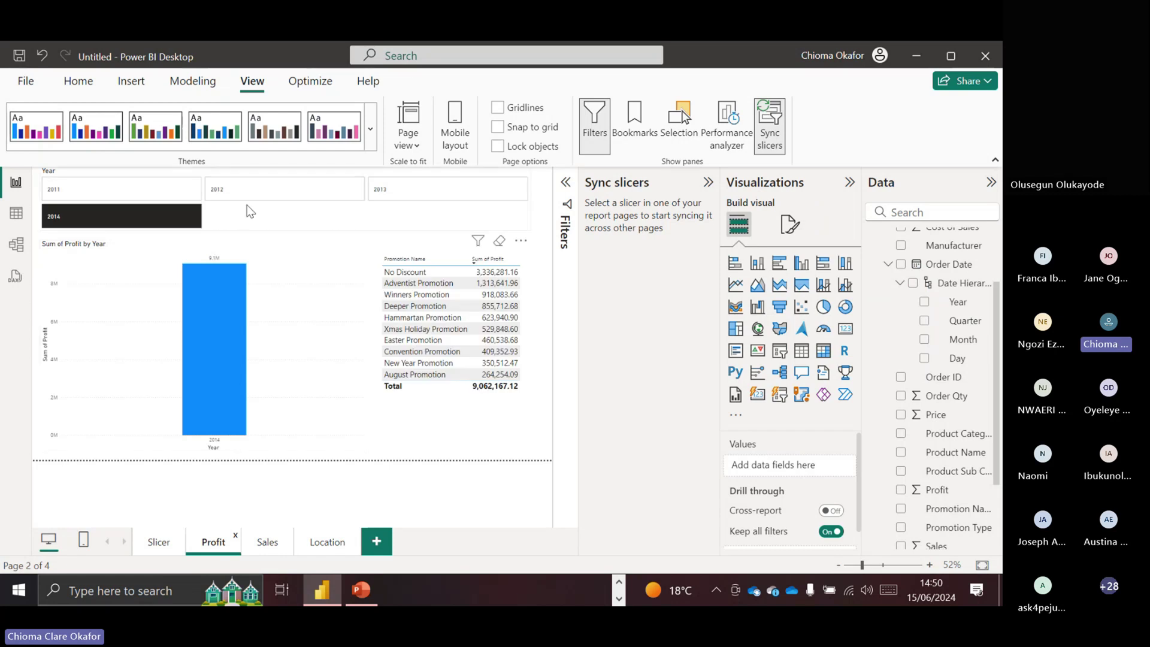
left_click(245, 212)
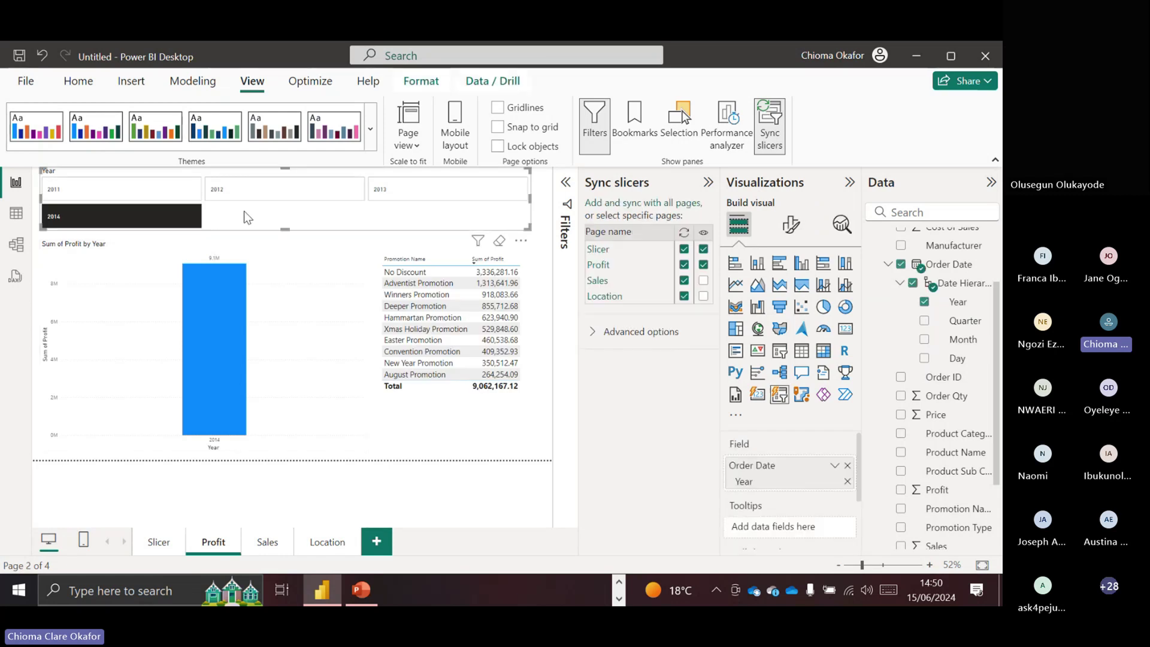
left_click(704, 265)
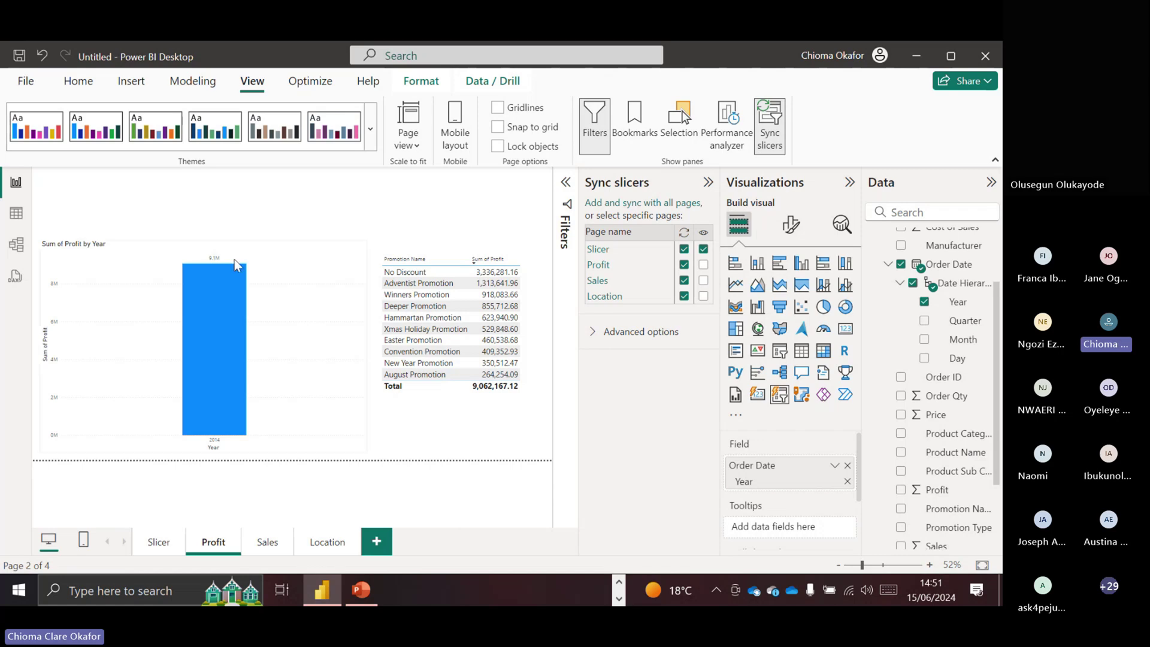
- Select 2013 in the Year slicer on the Slicer page and check the Profit, Sales and Location pages
left_click(157, 542)
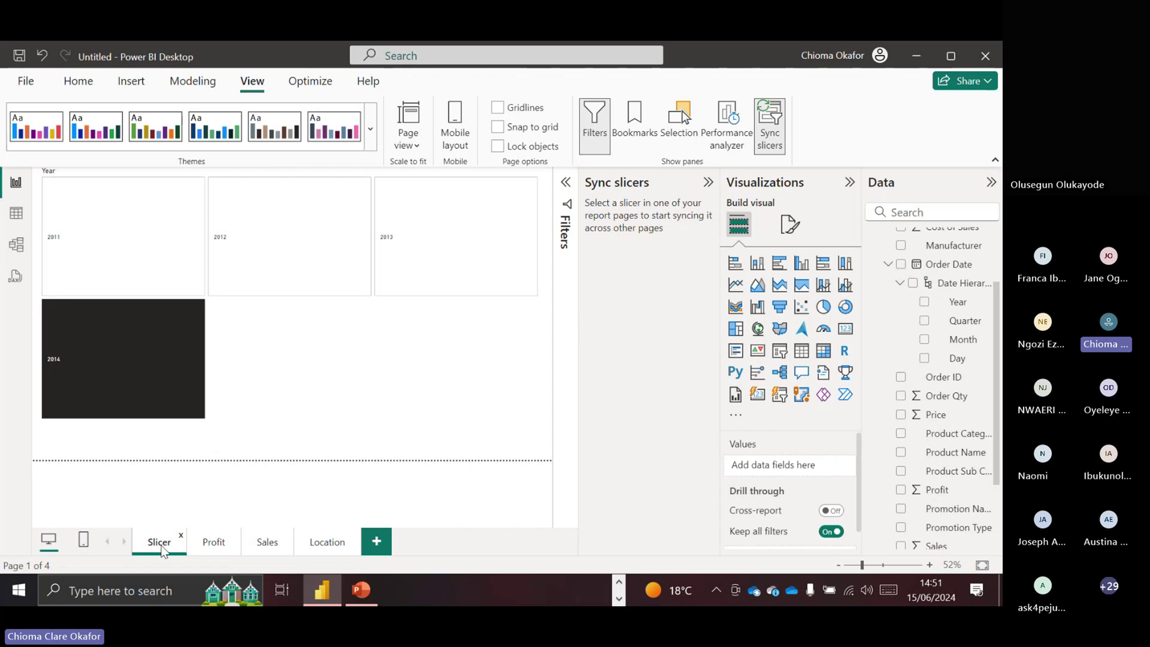
left_click(389, 290)
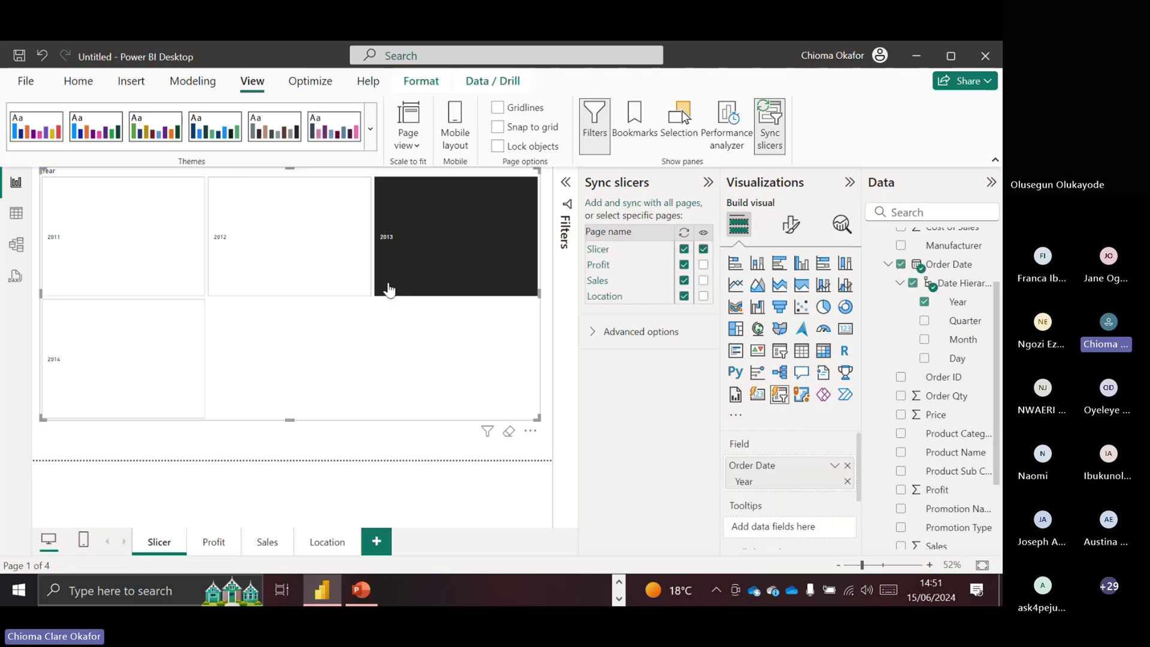
left_click(210, 542)
left_click(268, 542)
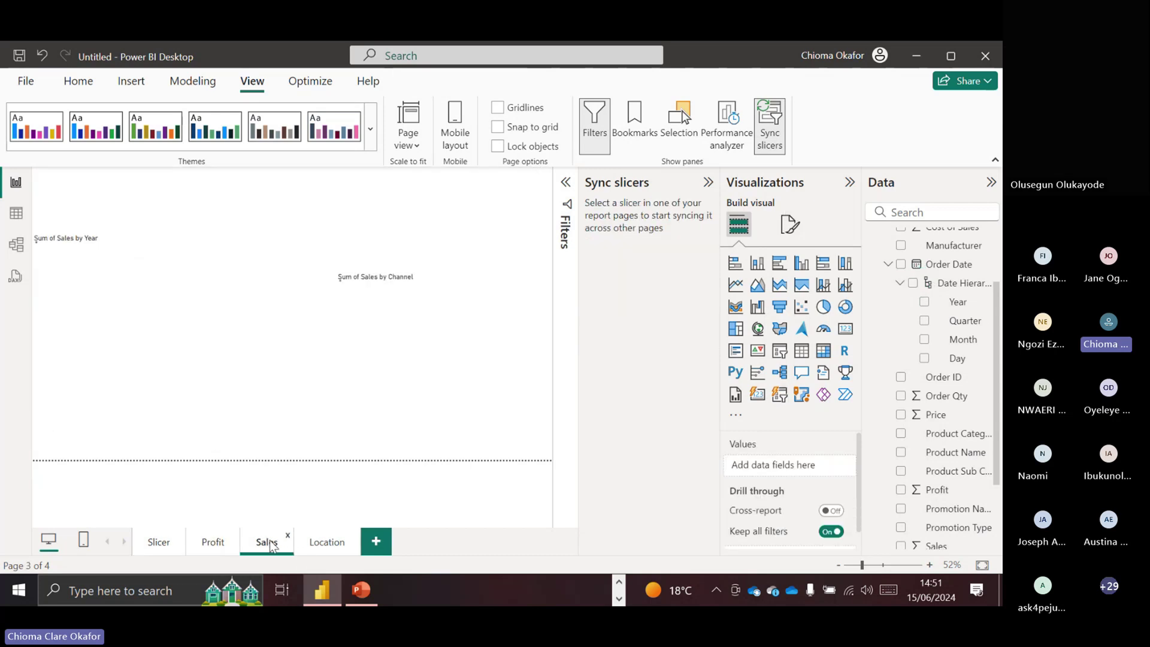
left_click(321, 547)
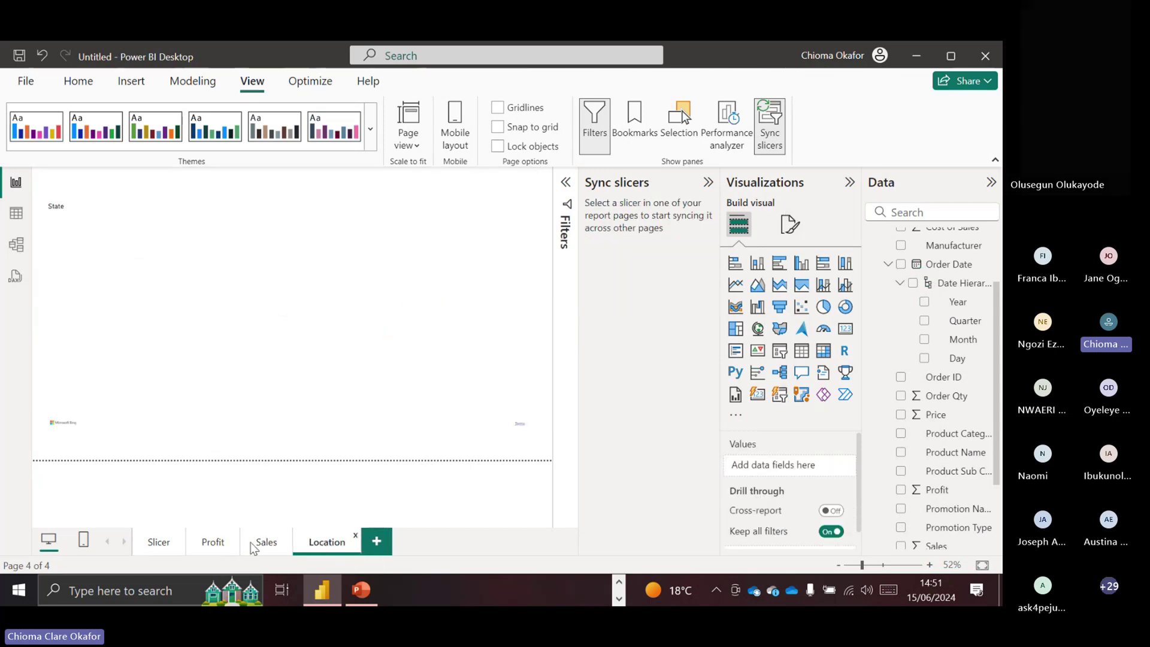
left_click(211, 543)
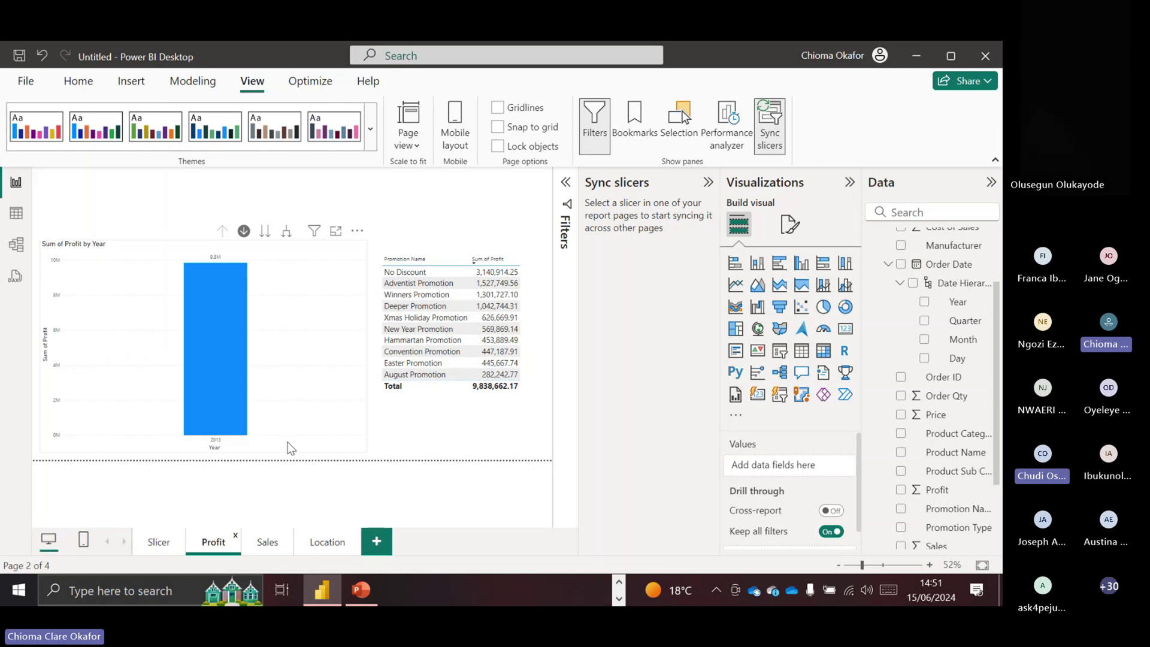
left_click(328, 542)
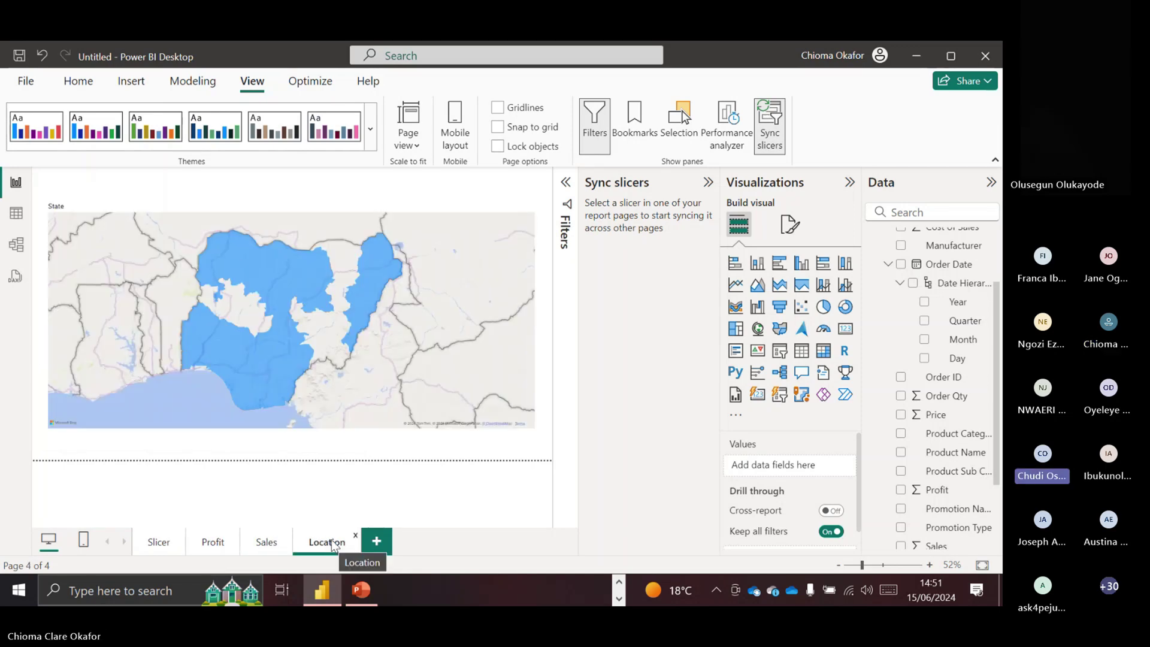
- Select 2011 in the Year slicer on the Slicer page and inspect the states on the Location map
left_click(157, 542)
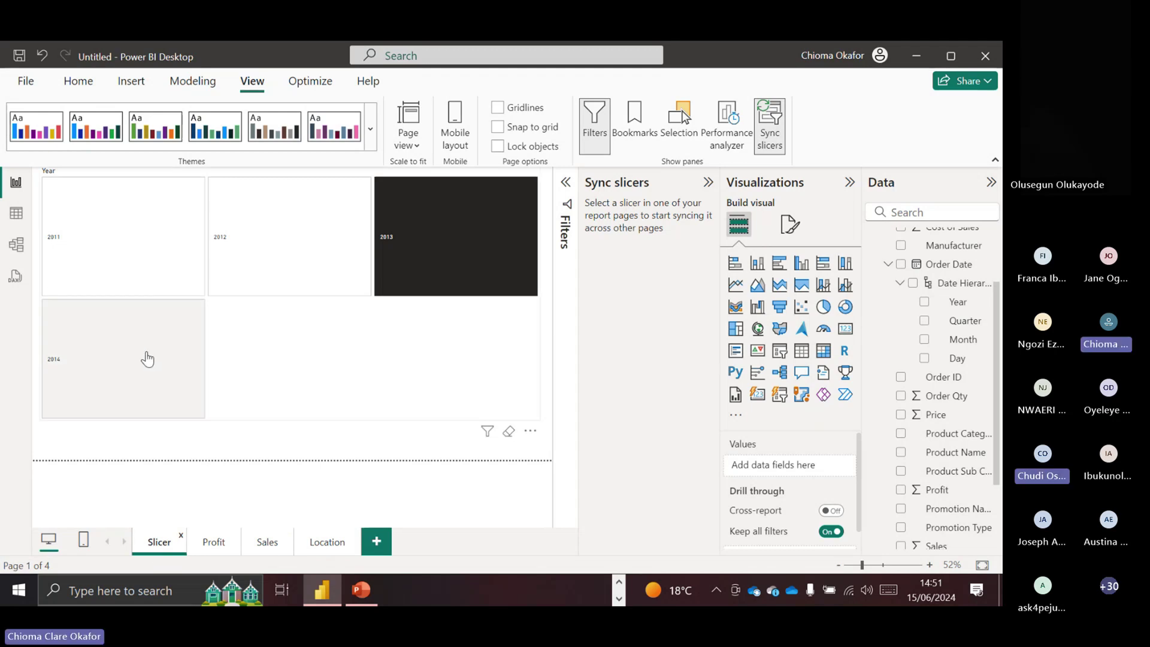
left_click(110, 278)
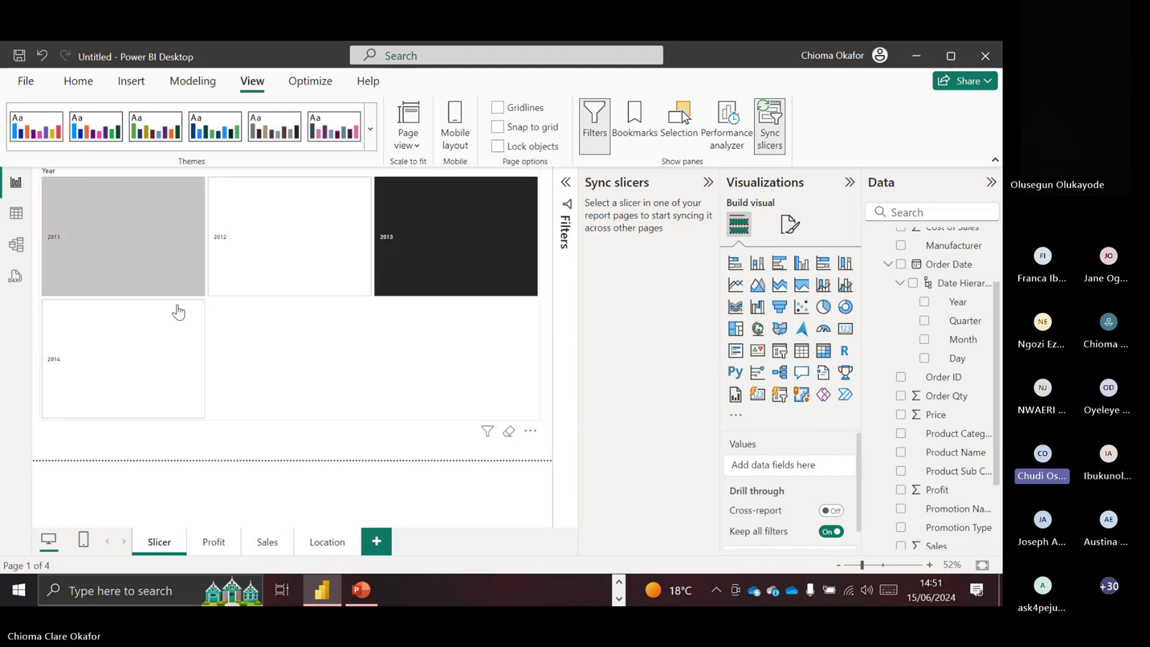
left_click(335, 543)
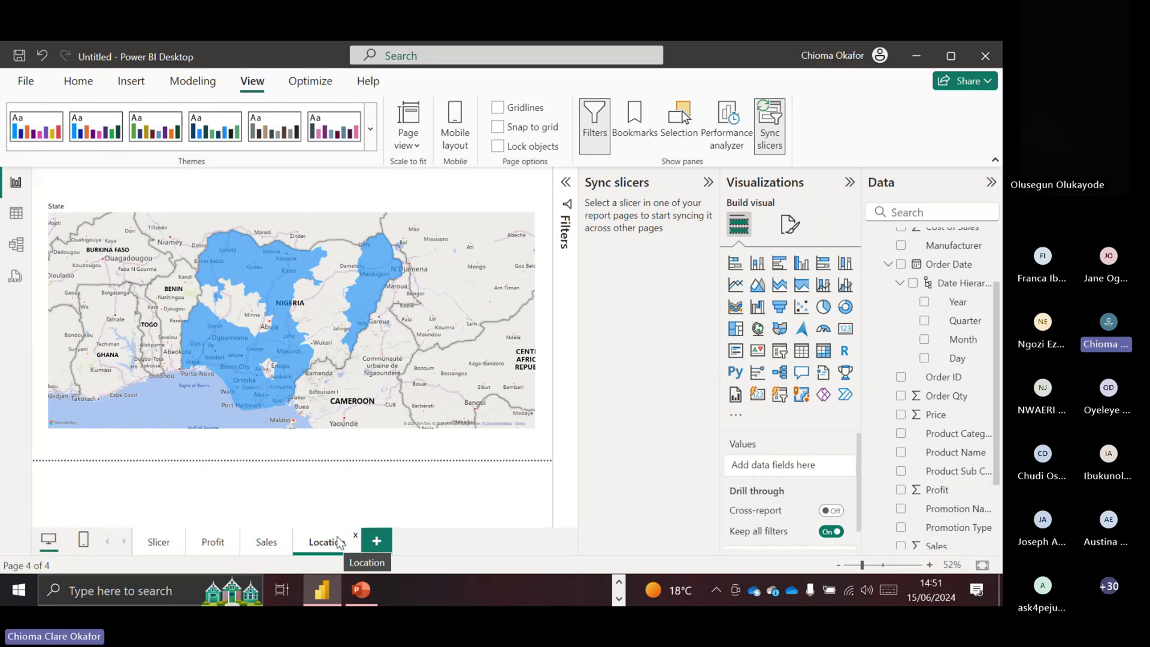
mouse_move(347, 323)
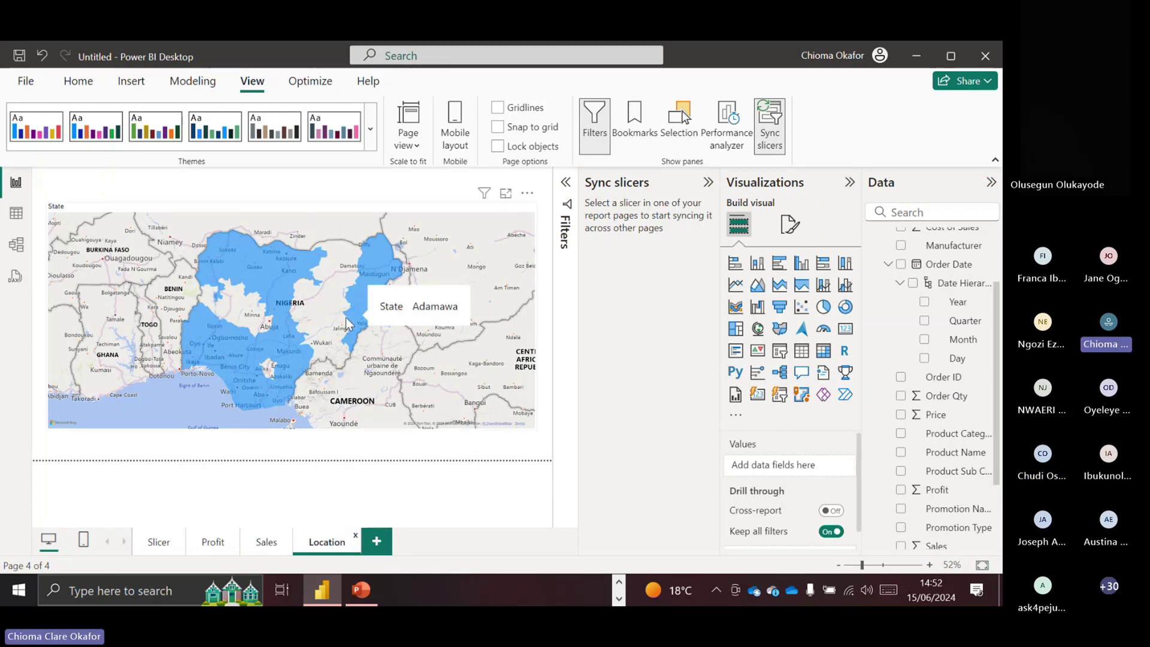
mouse_move(293, 368)
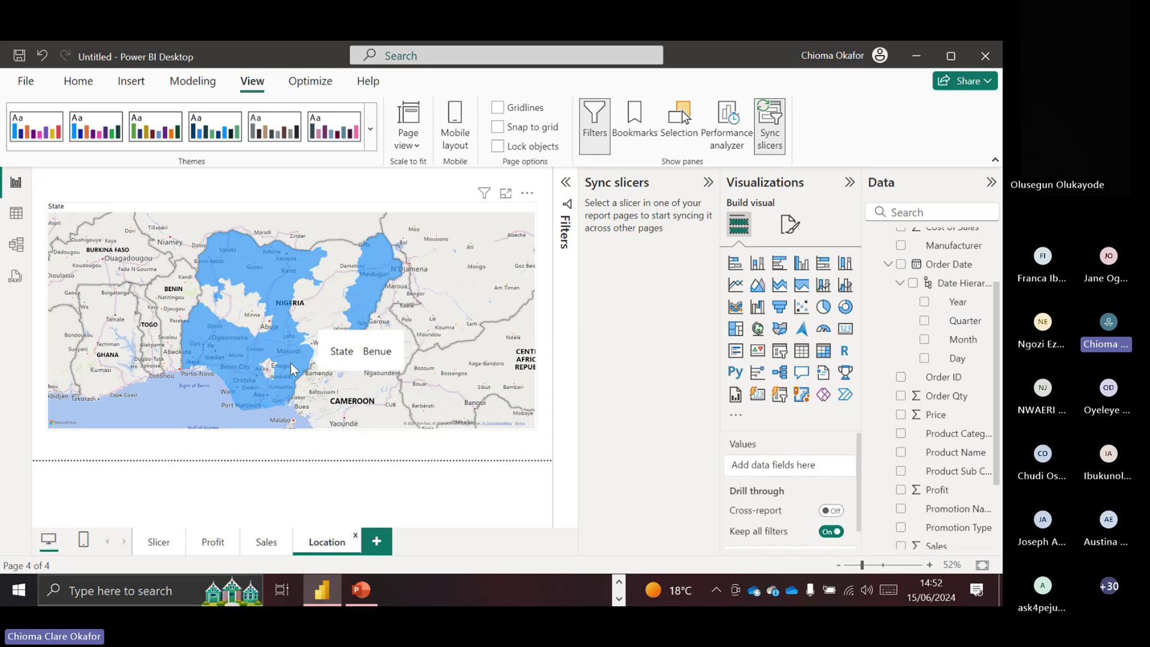
- Select the Location map and show its filters, collapsing the sync slicer settings
mouse_move(253, 351)
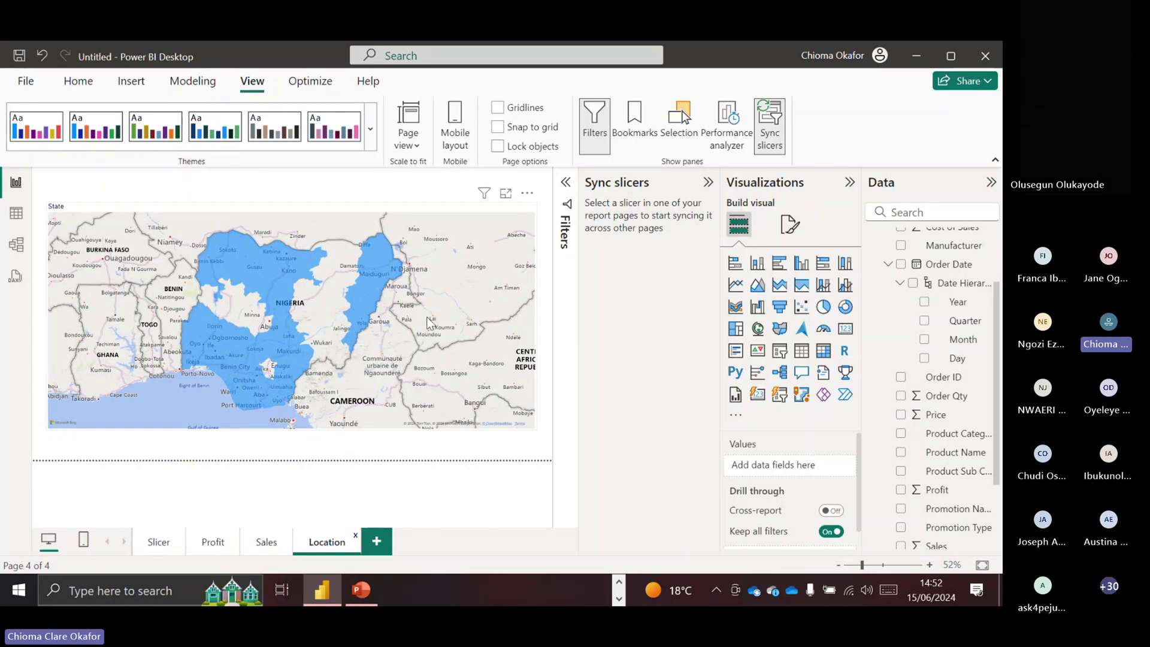
left_click(497, 287)
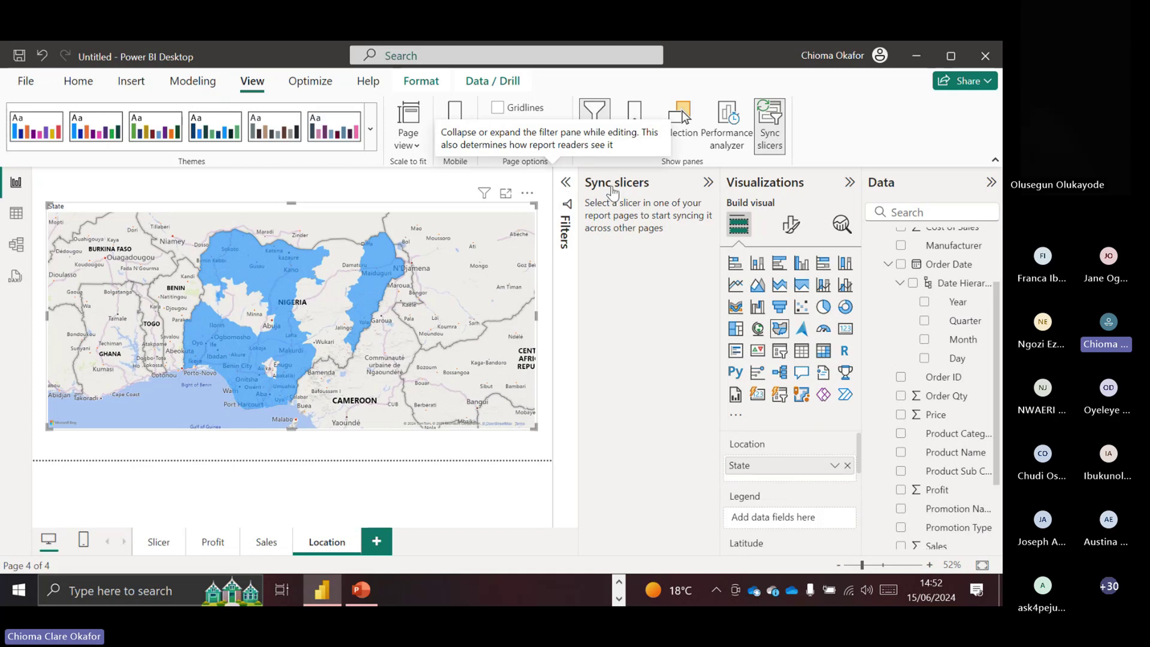
left_click(708, 182)
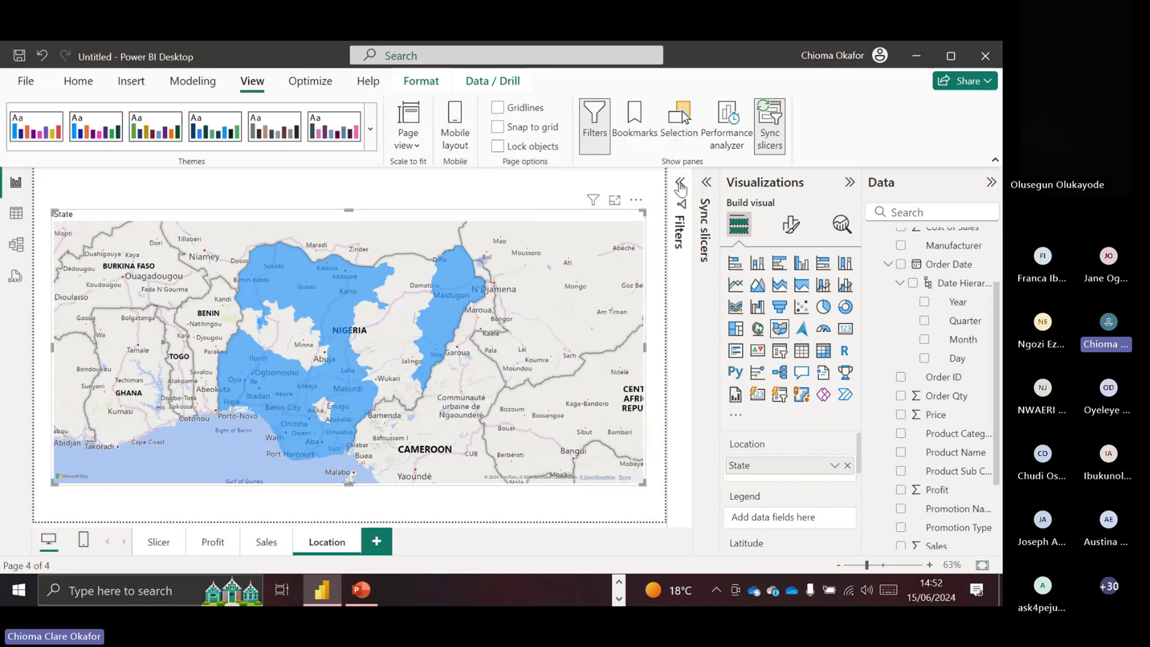
left_click(683, 182)
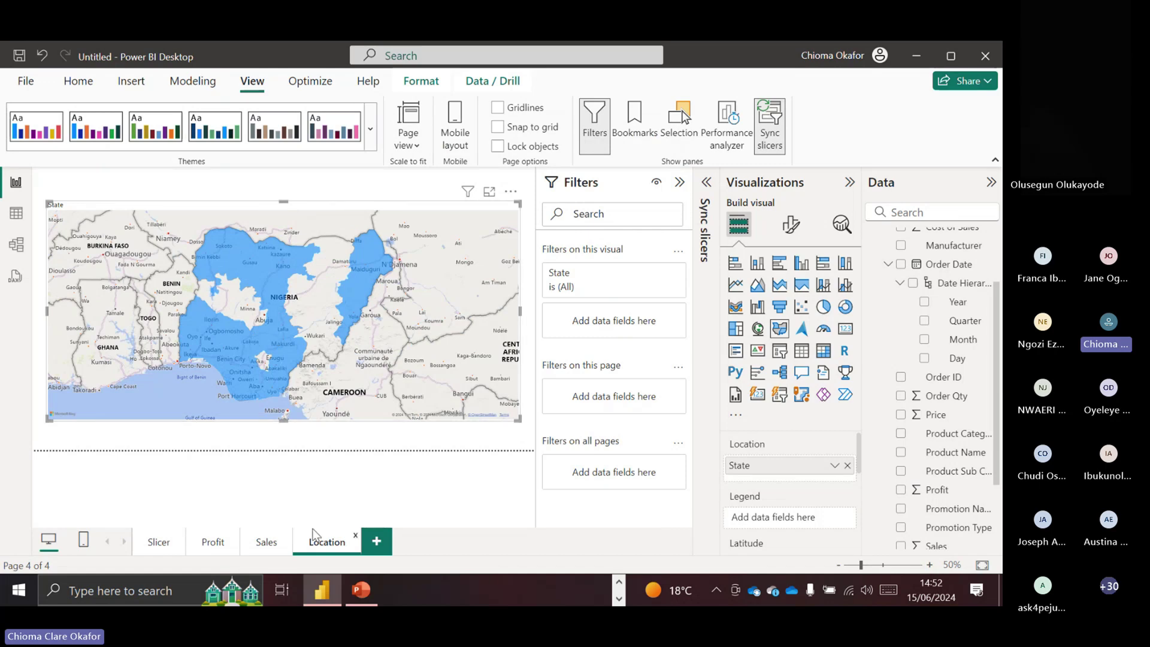
- Add Profit to the Location map and view the comparison conditions offered by its filter
left_click_drag(995, 326, 1002, 386)
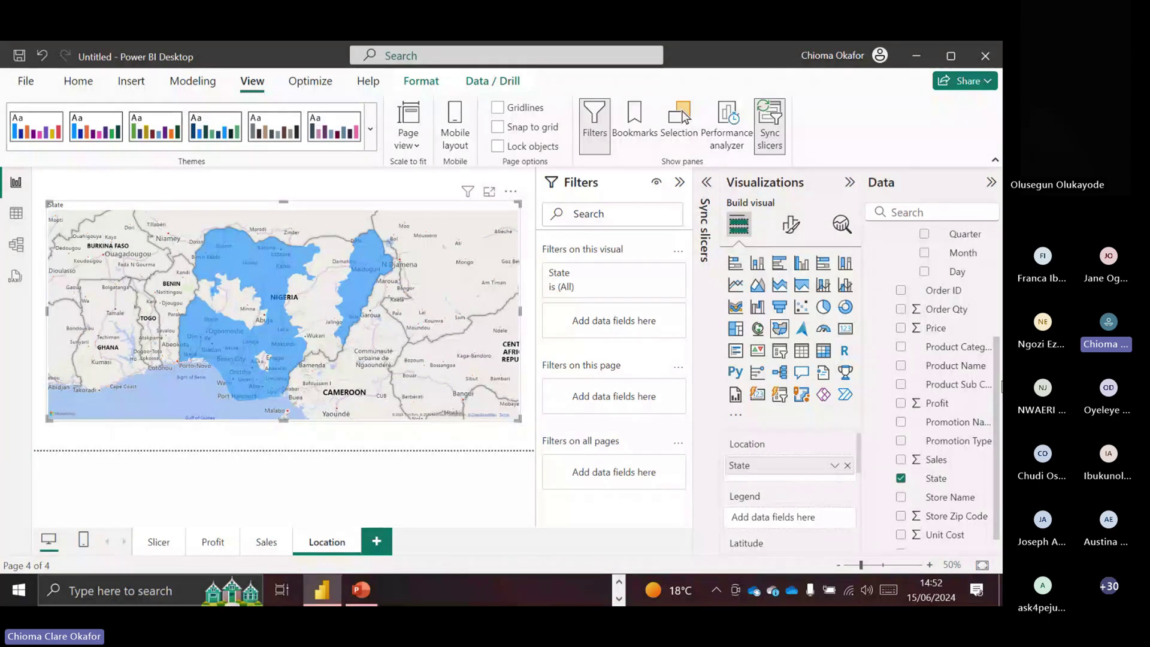
left_click(901, 405)
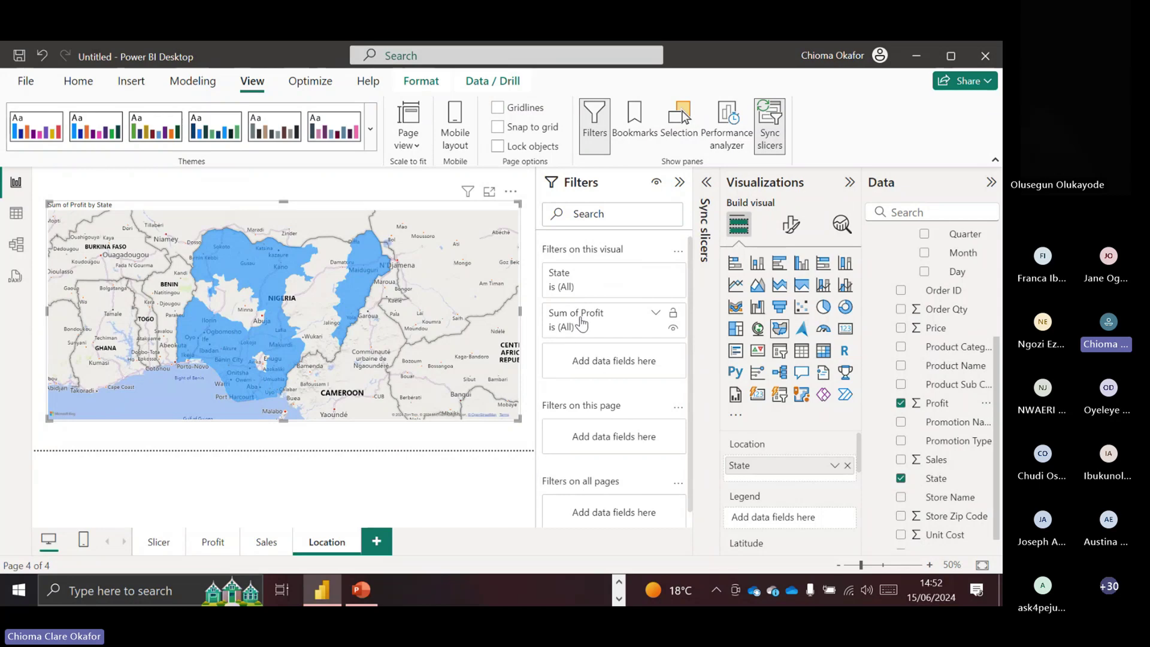
left_click(655, 314)
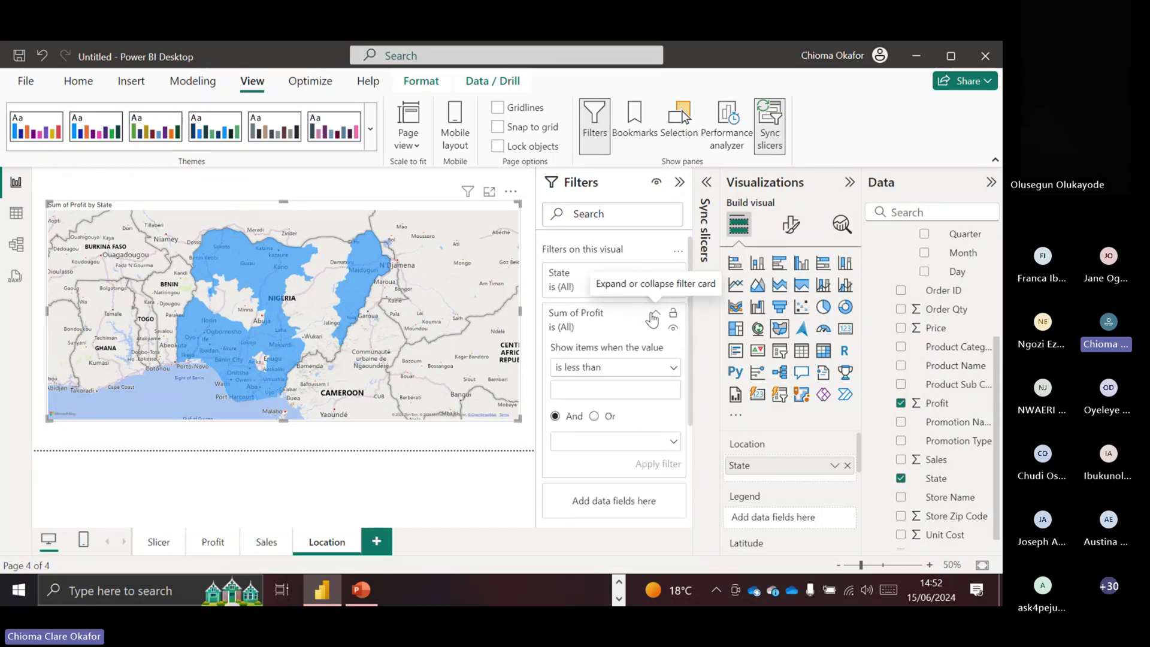
left_click(669, 370)
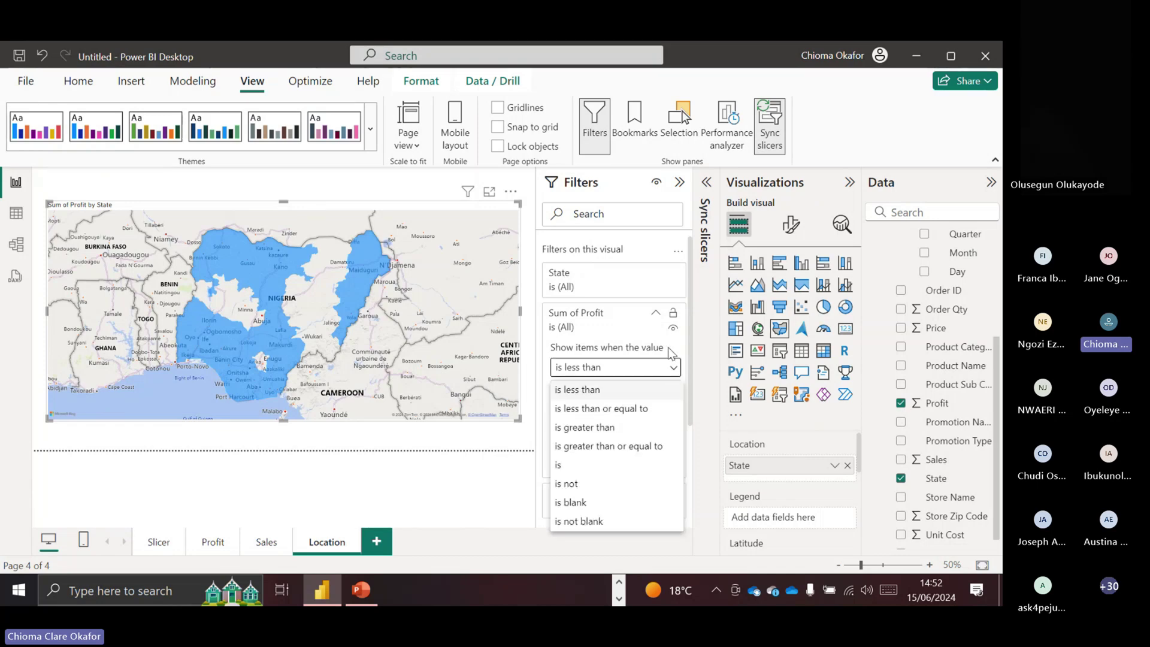
key("Escape")
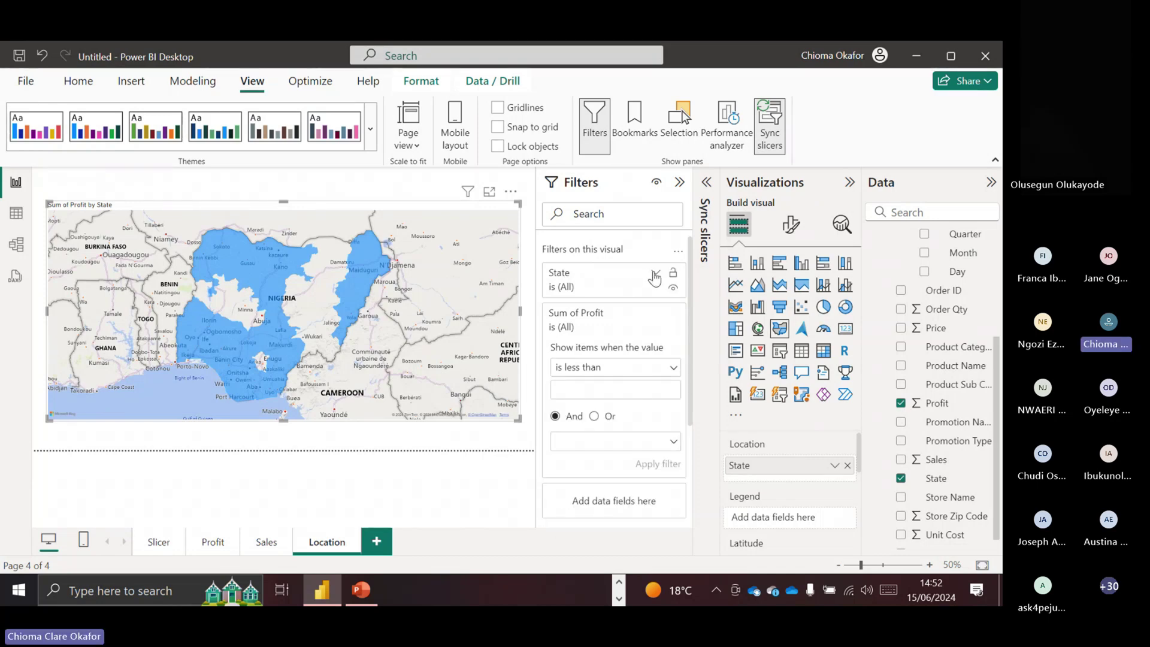
- Set the map's State filter type to Top N, showing the top 5 items
left_click(655, 276)
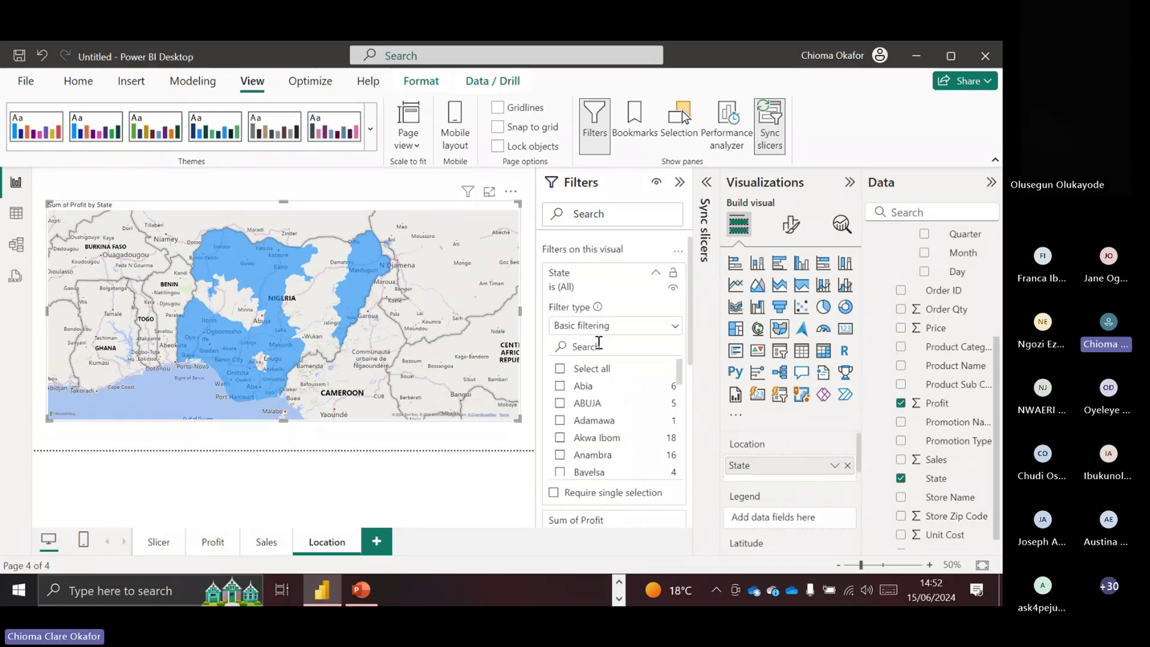
left_click(663, 333)
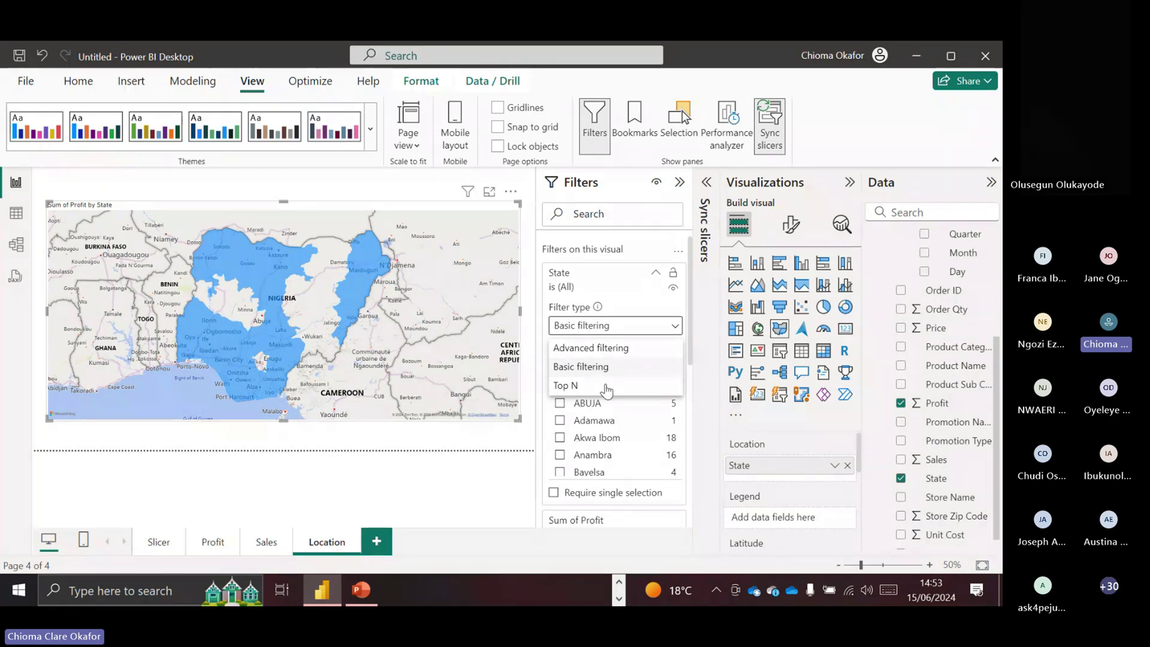
left_click(607, 389)
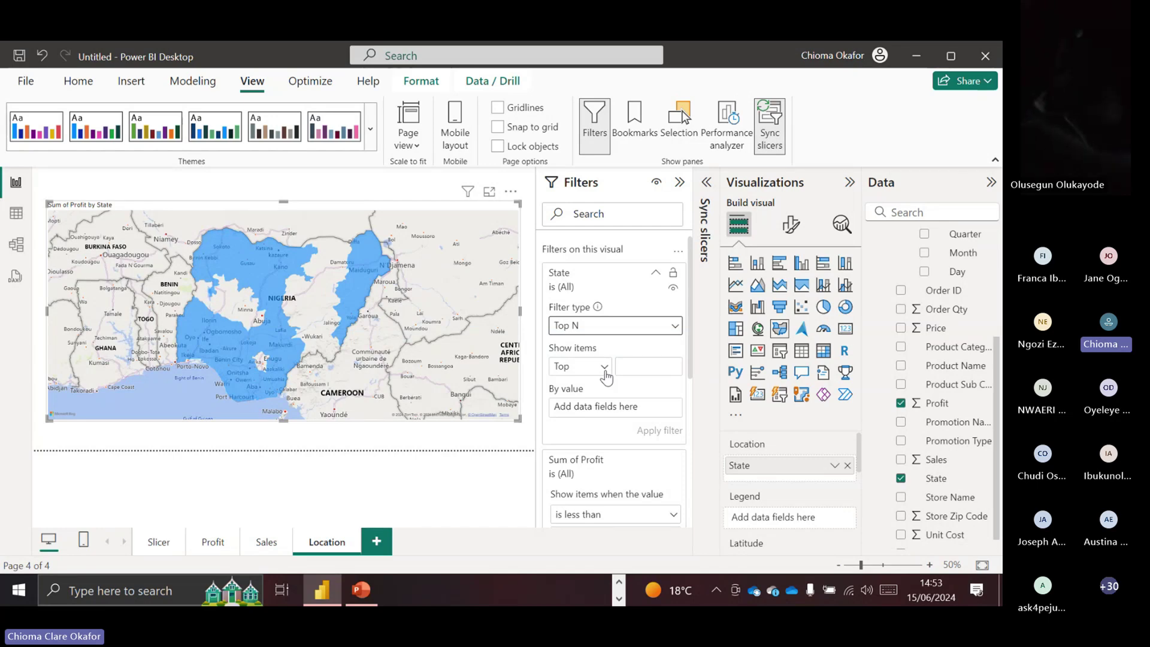
left_click(639, 372)
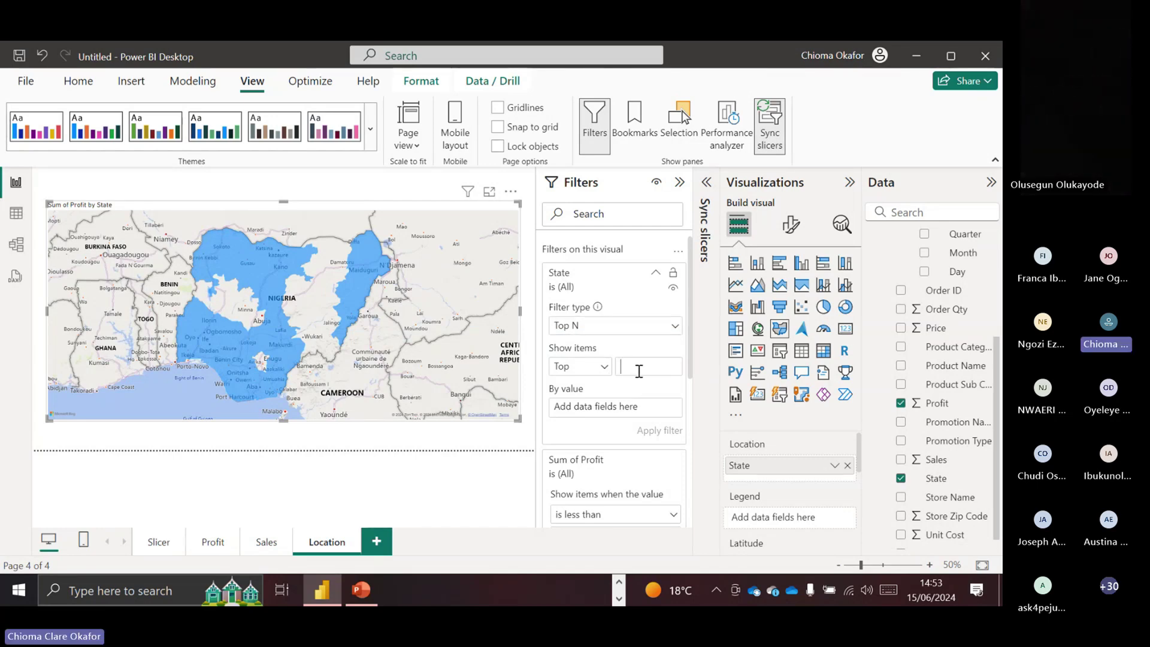
type("5")
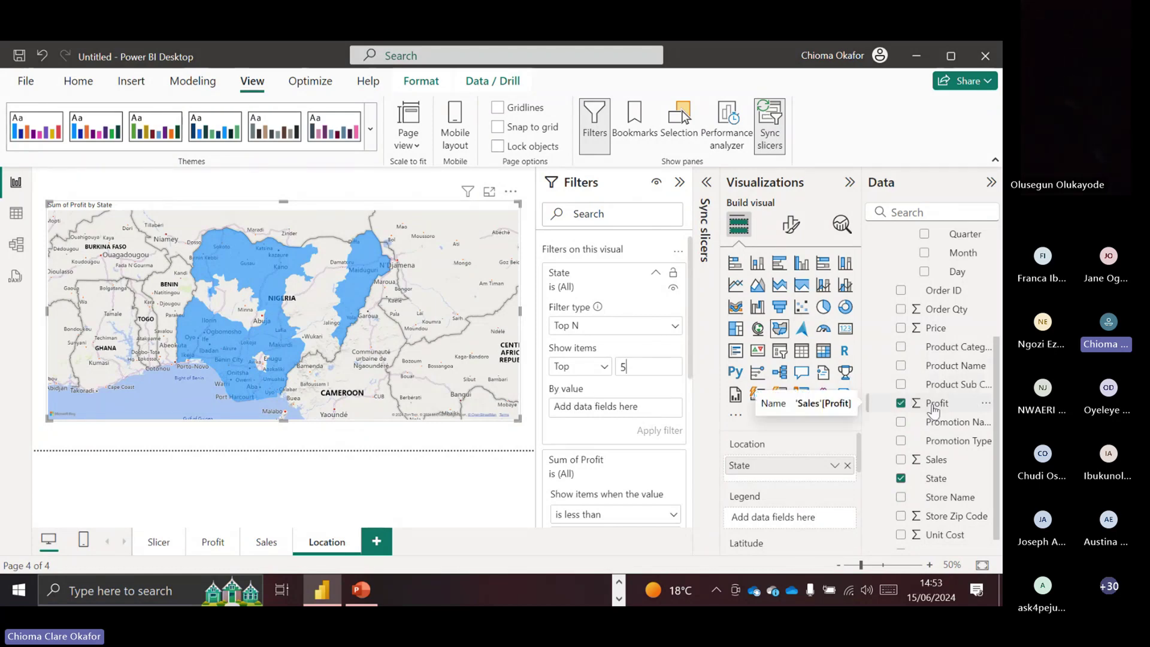
- Remove Profit from the map's own fields and filter State to the top 5 by Sum of Profit
left_click(901, 408)
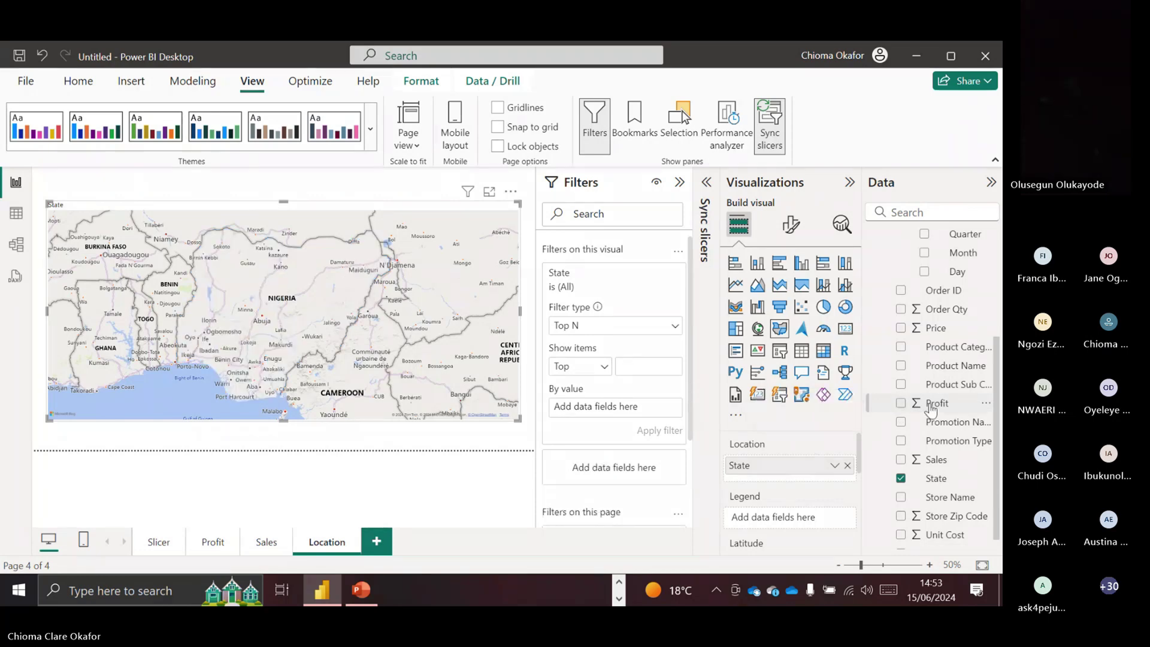
left_click_drag(901, 408, 620, 411)
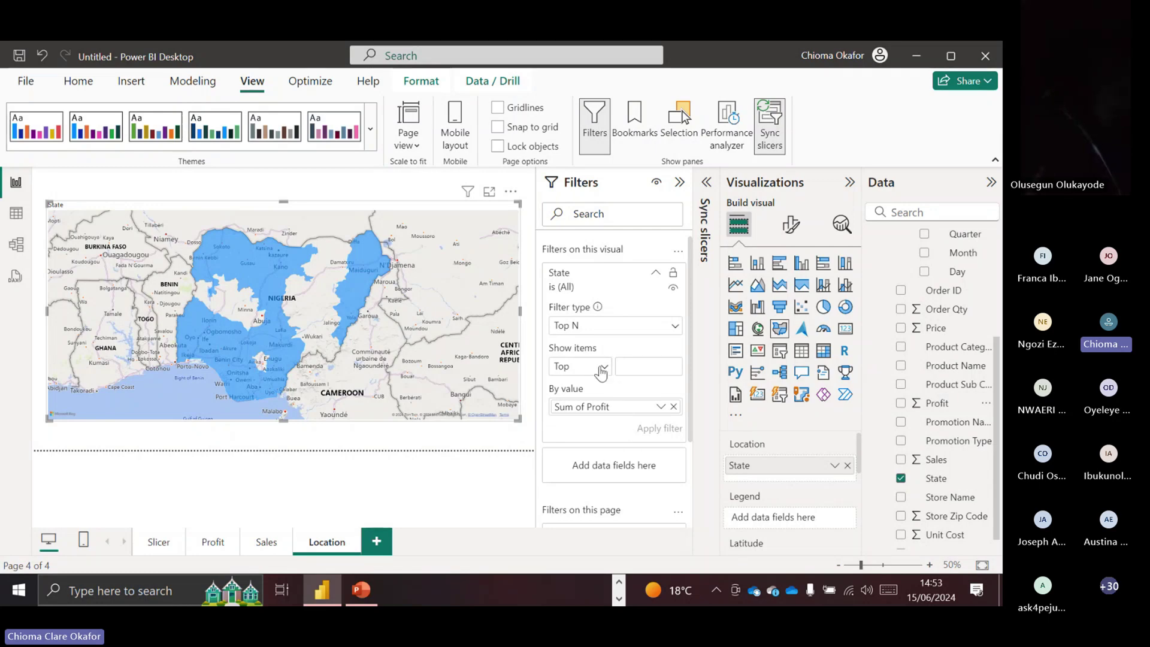
left_click(634, 368)
type("5")
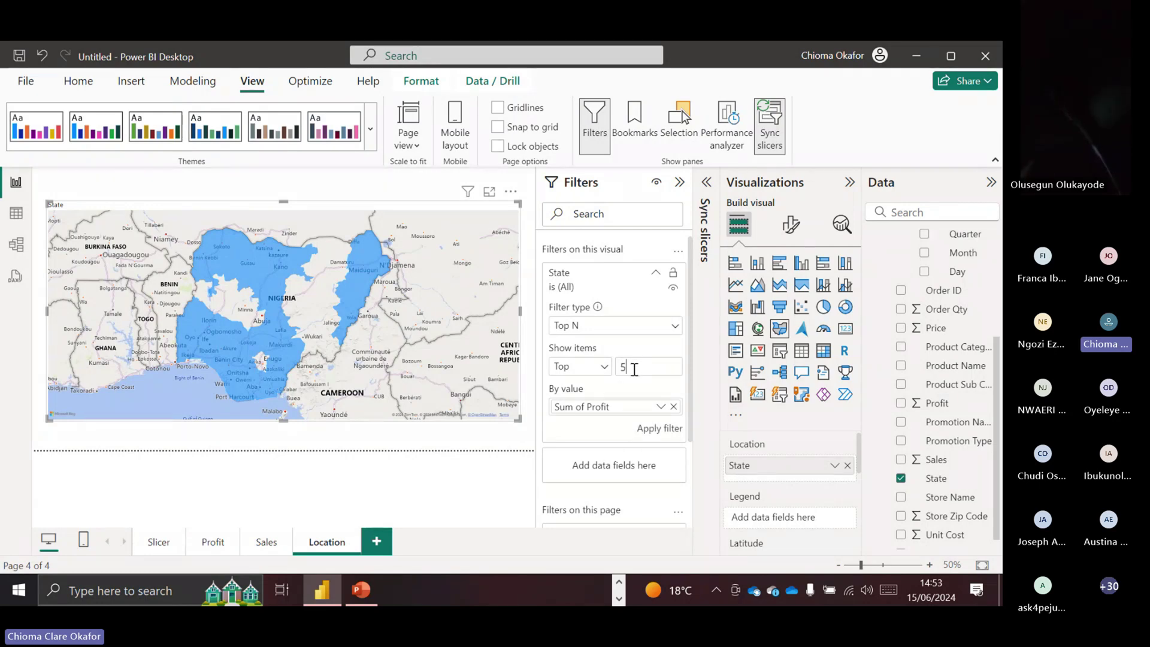
left_click(655, 429)
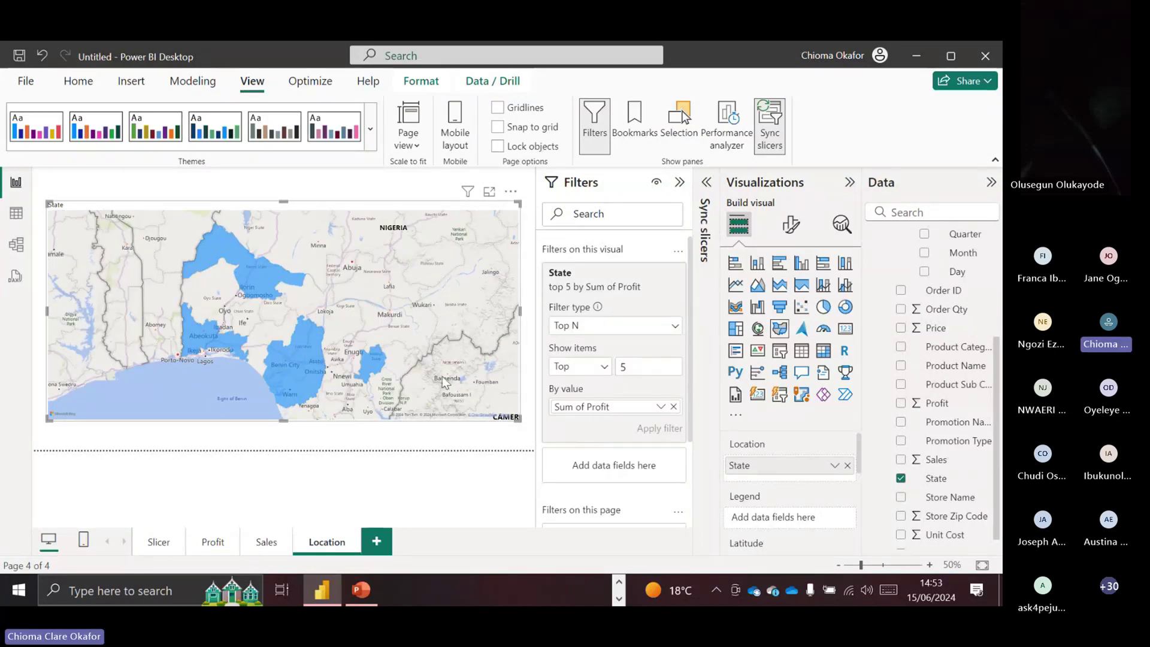
scroll(425, 336, "down", 3)
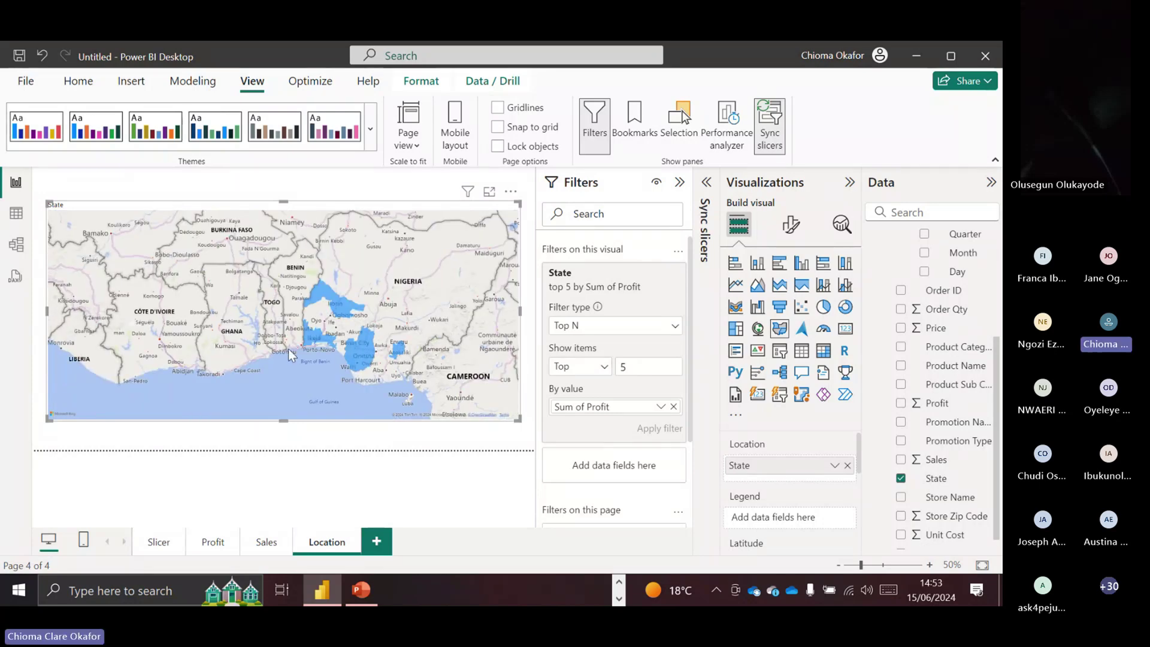
left_click_drag(284, 337, 200, 327)
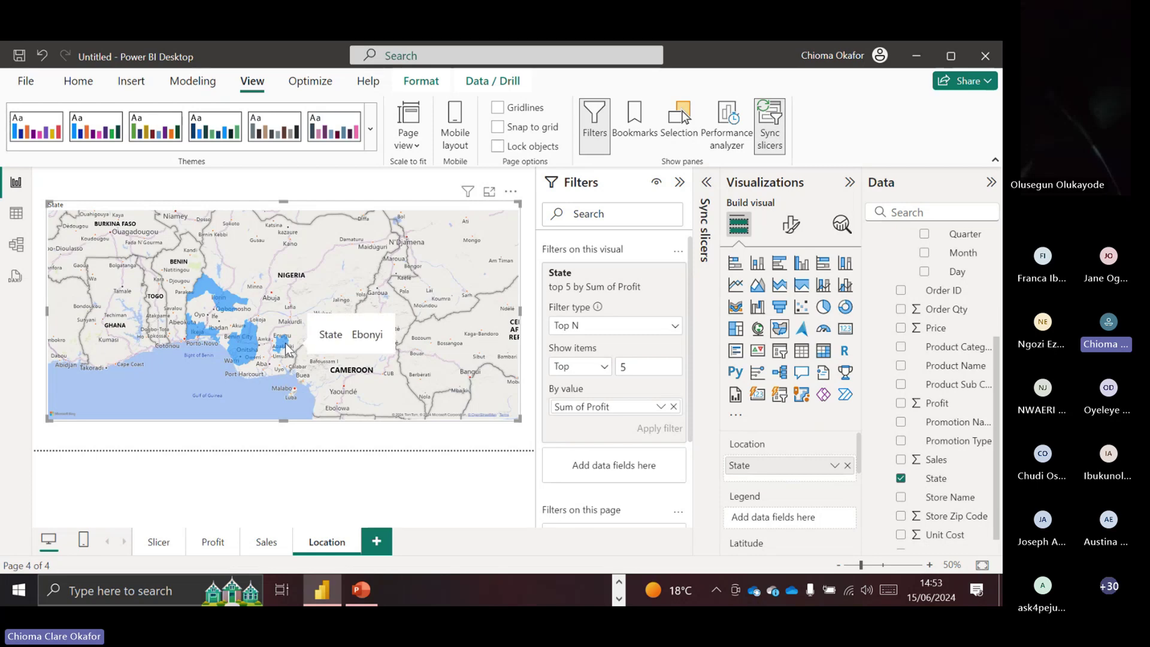
scroll(286, 349, "up", 2)
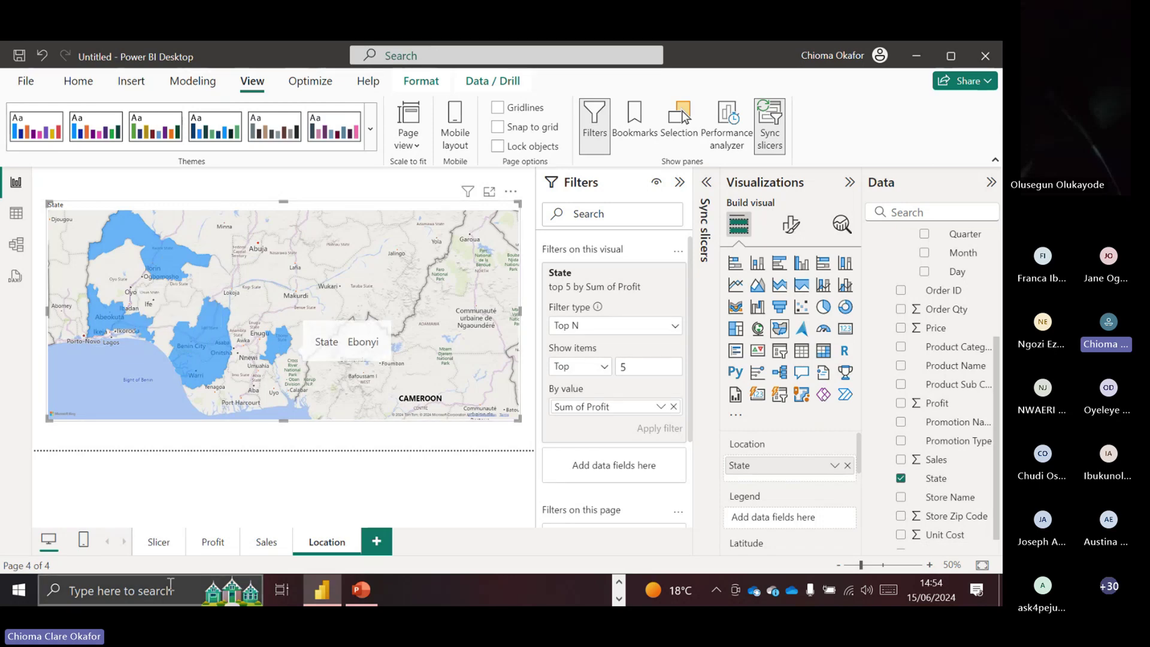
- Select 2012 in the Year slicer on the Slicer page and inspect the top states on the Location map
left_click(158, 548)
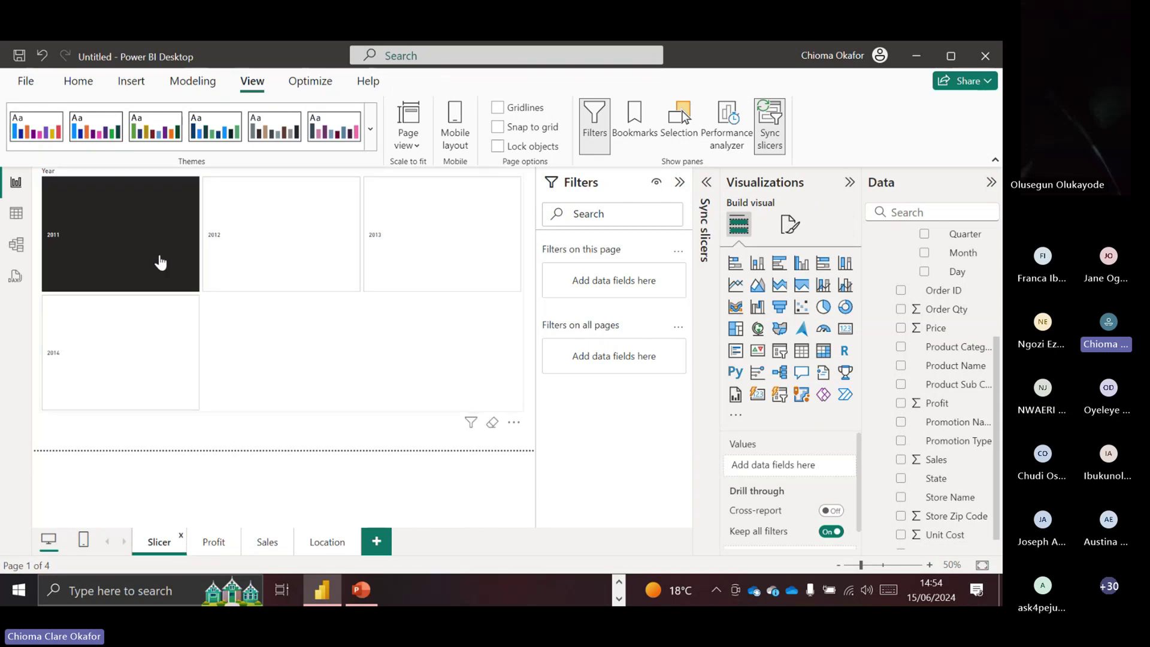
left_click(221, 260)
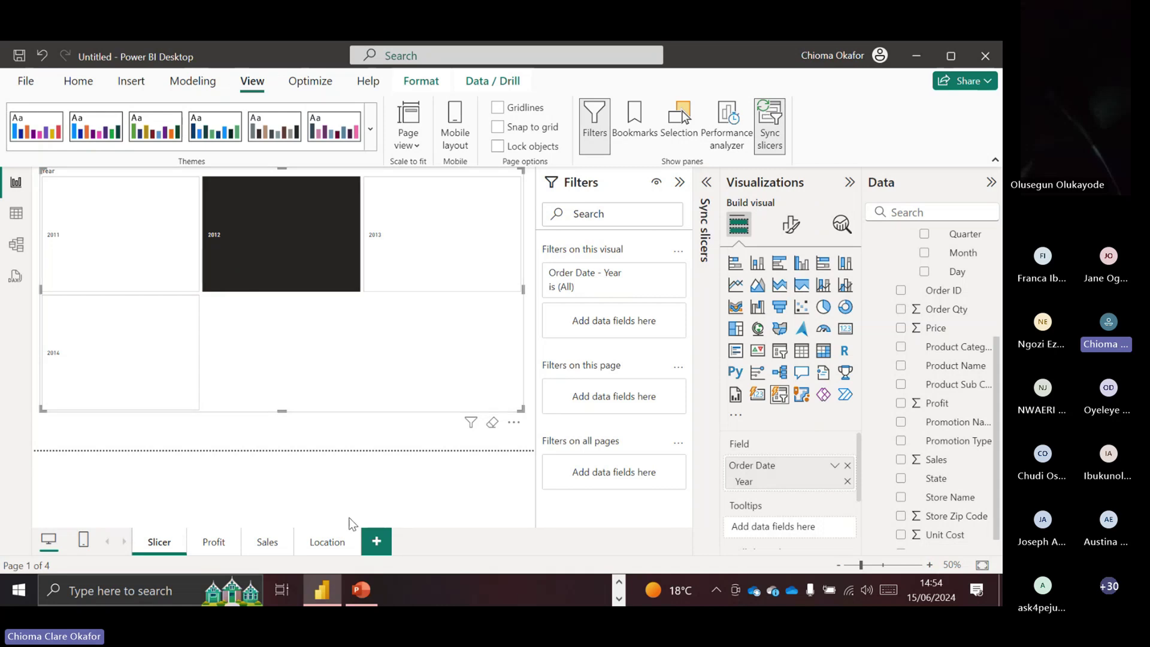
left_click(328, 542)
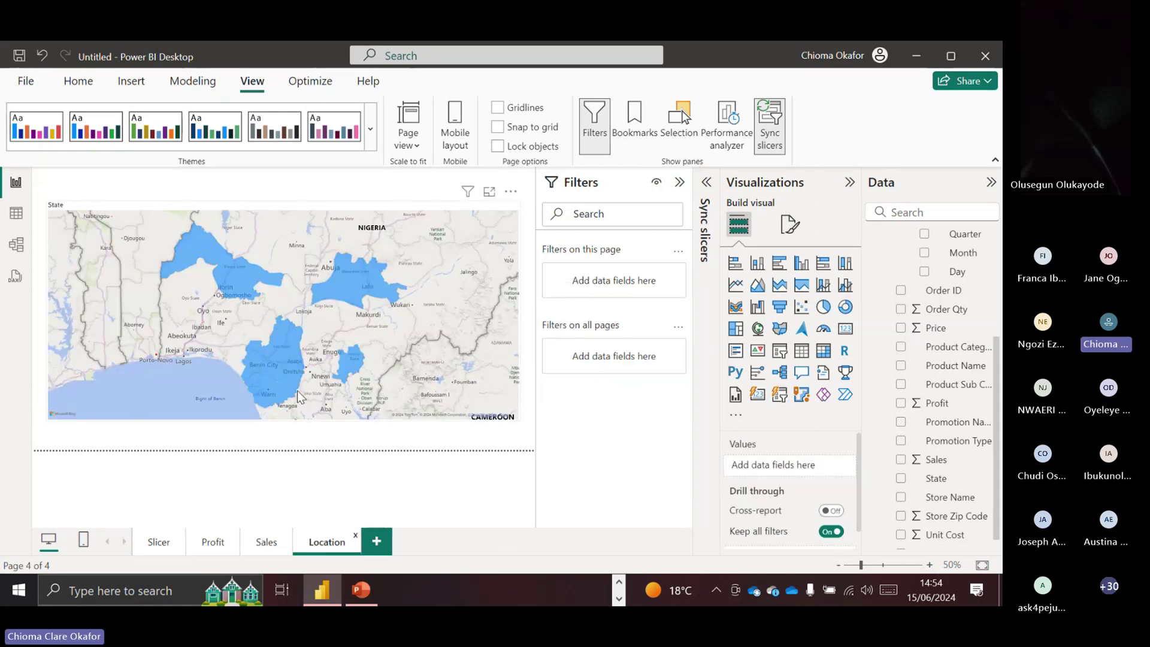
mouse_move(347, 371)
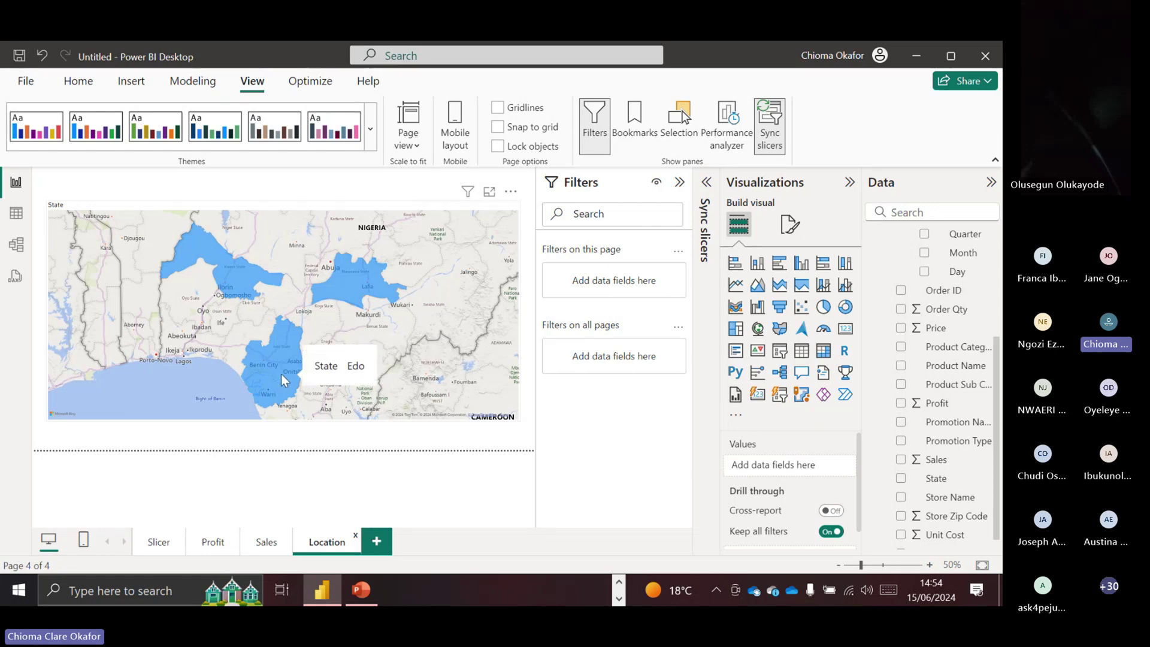
mouse_move(253, 308)
mouse_move(244, 276)
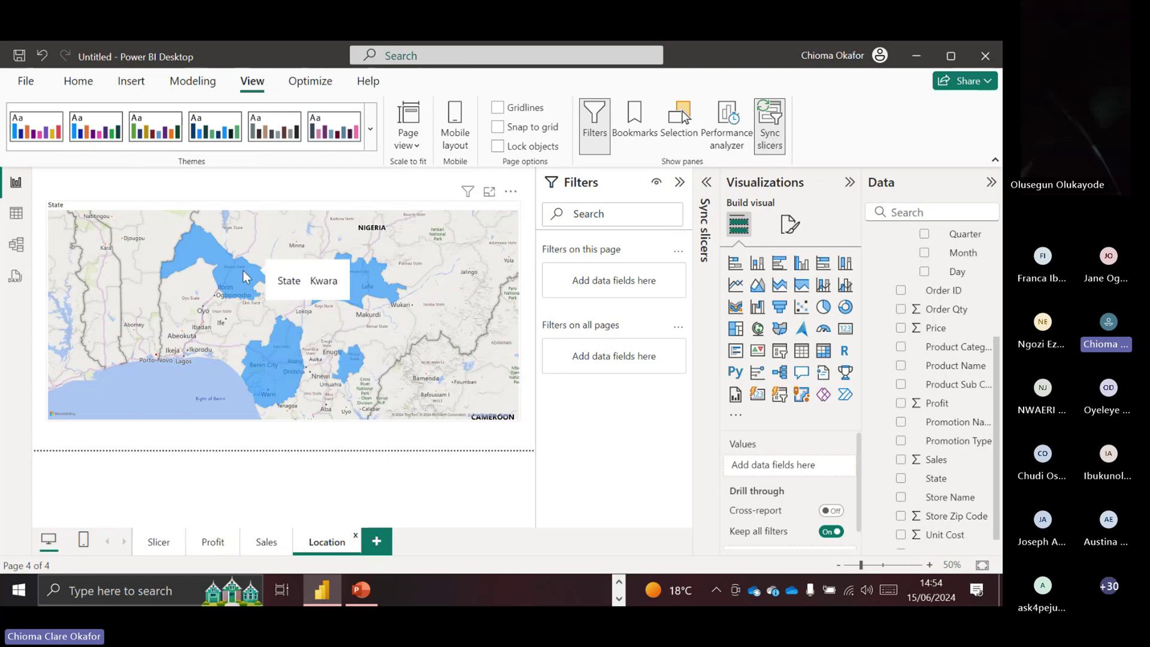
mouse_move(373, 280)
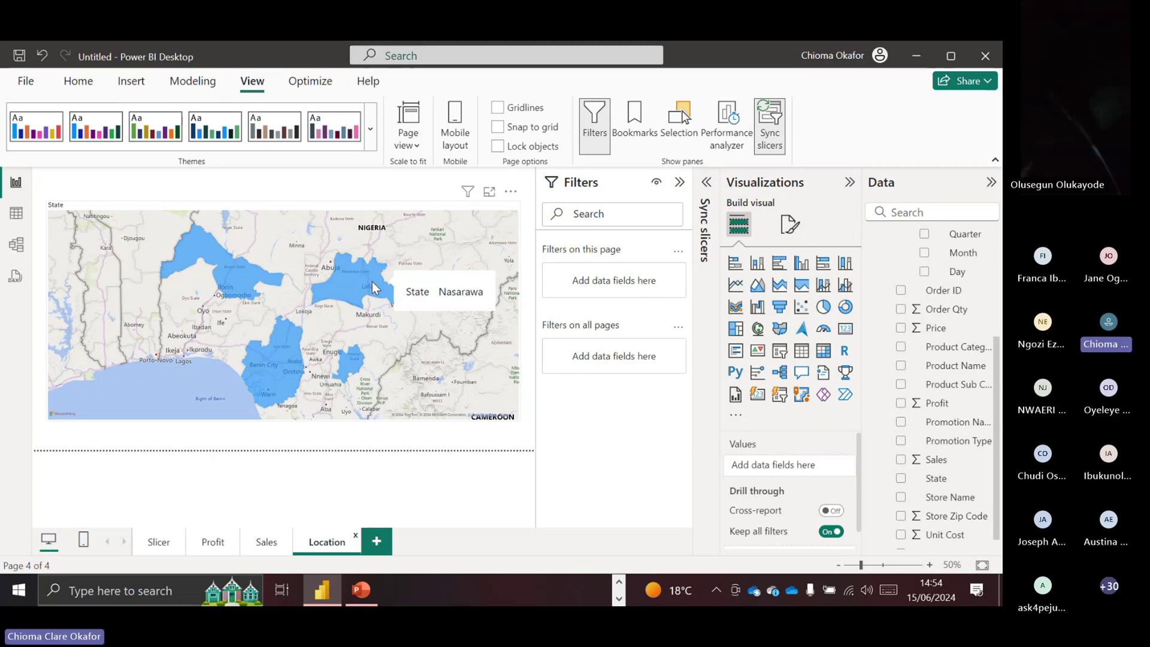
- Switch the Year slicer back to 2011, inspect the top states on the Location map, and return to the Slicer page
left_click(157, 543)
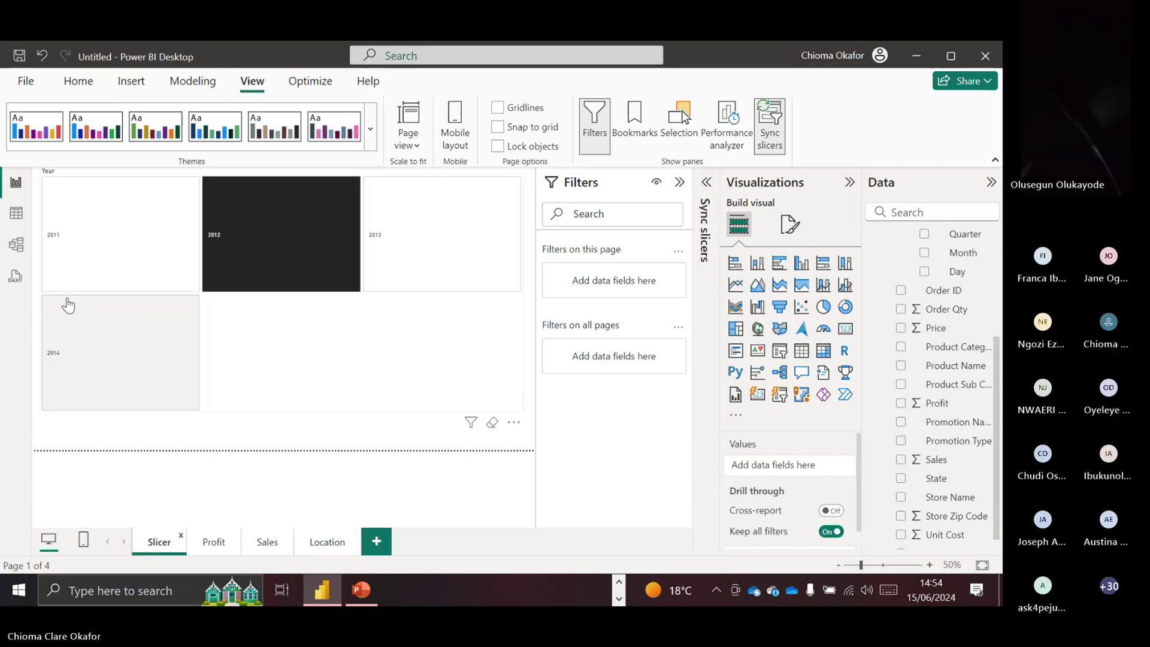
left_click(91, 258)
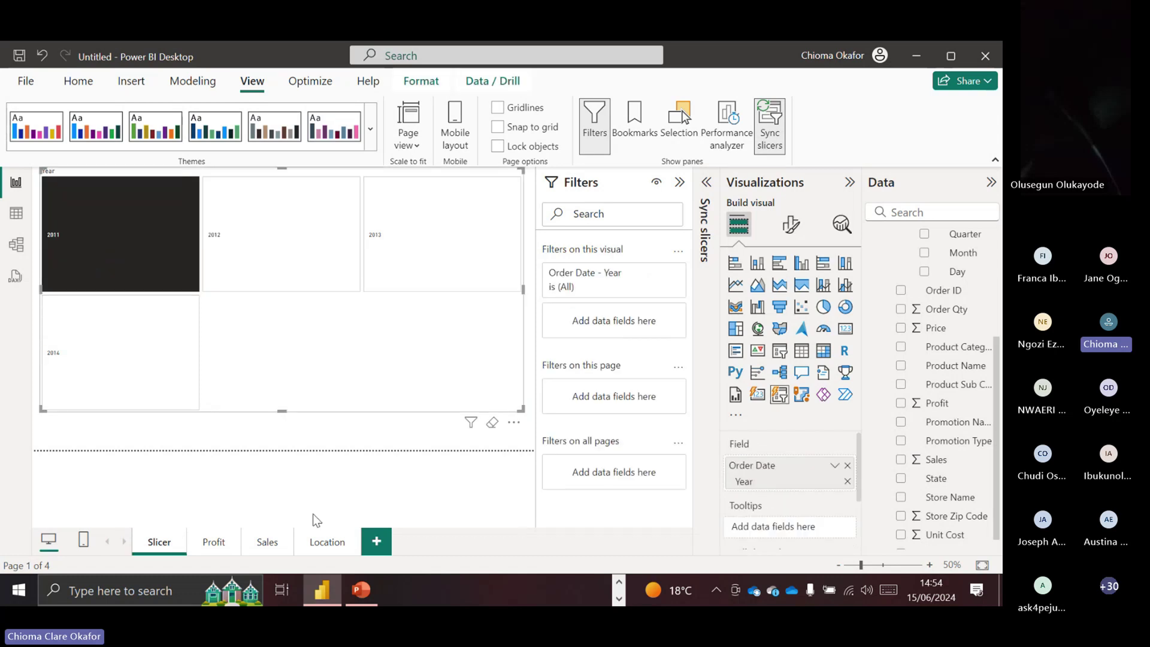
left_click(329, 542)
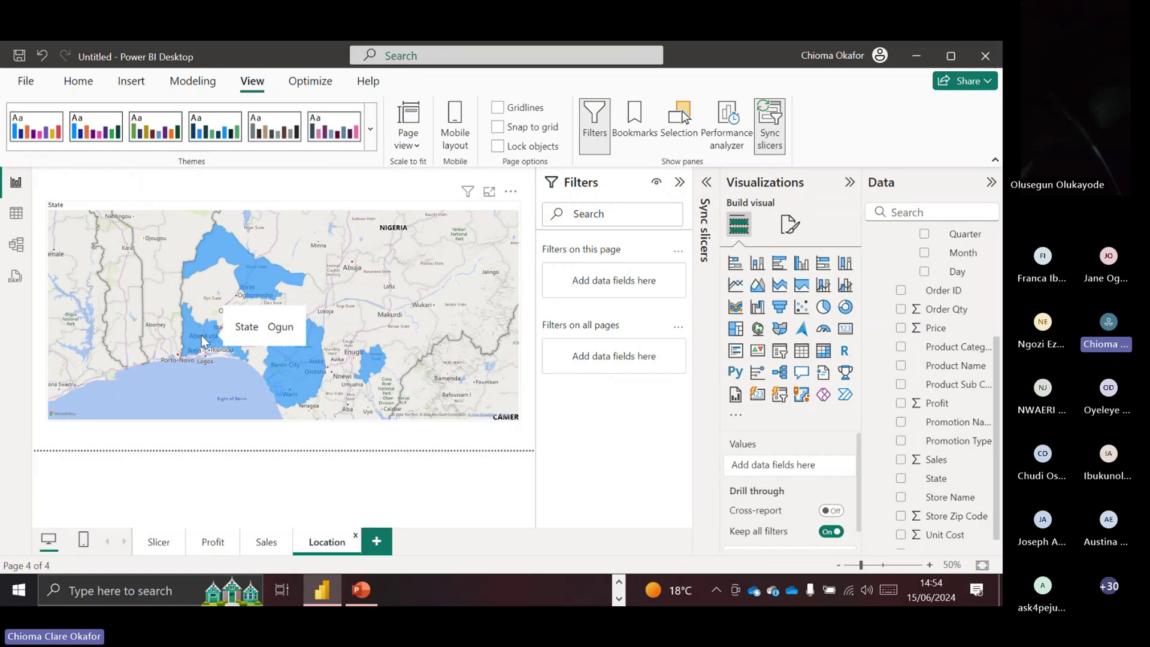
left_click(163, 543)
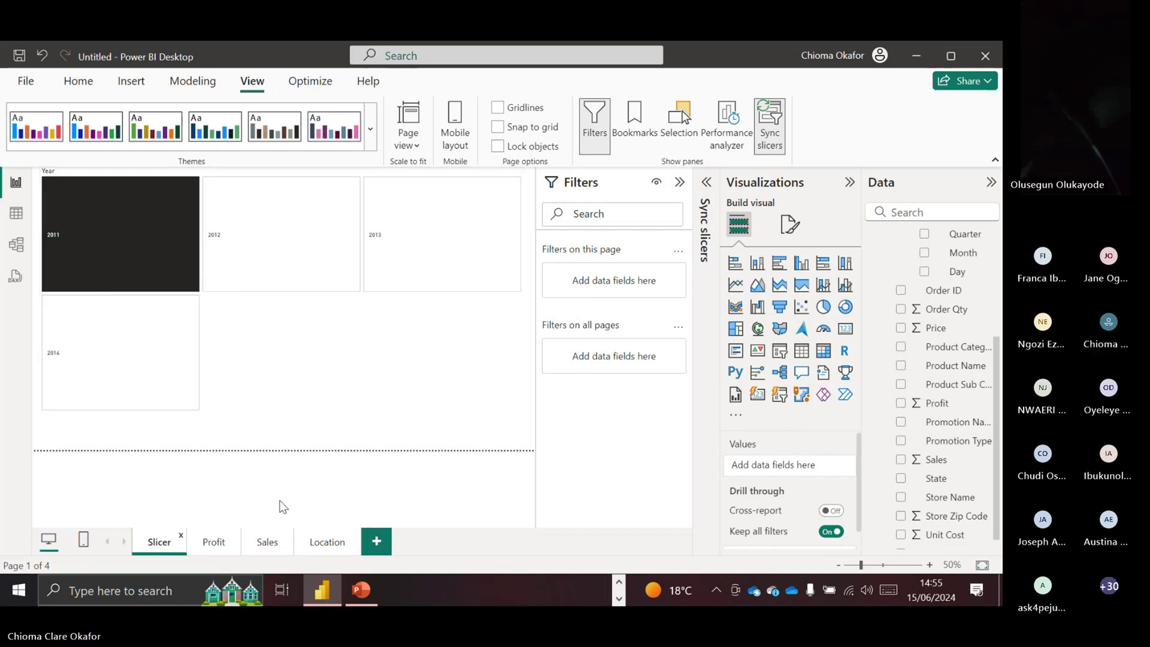
left_click(315, 542)
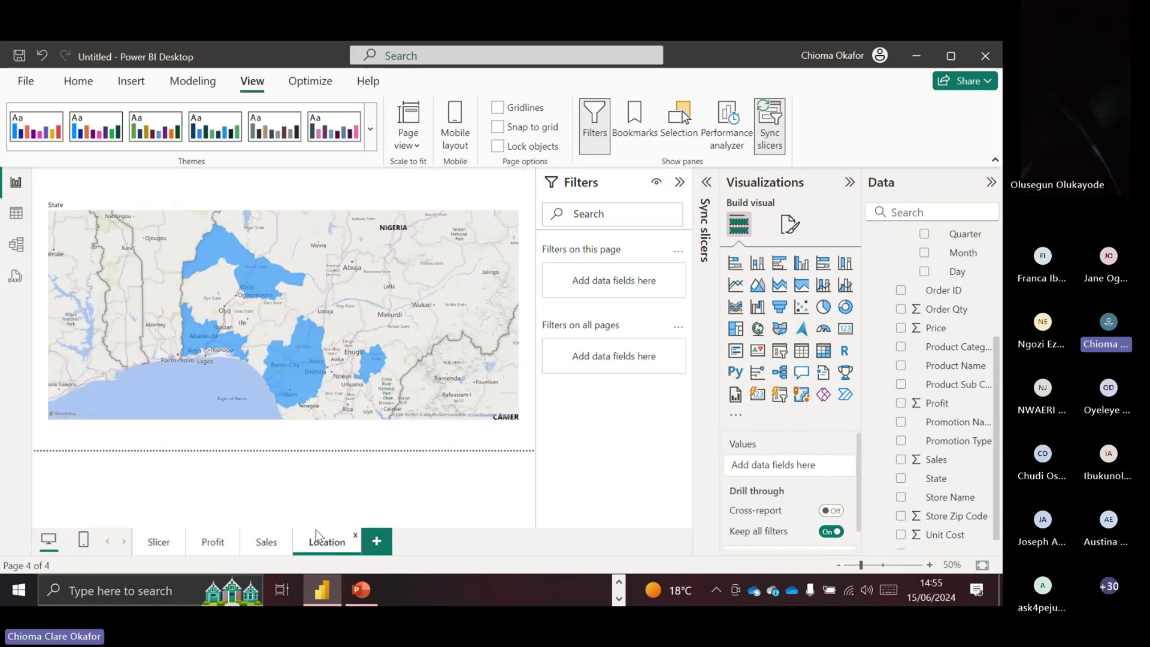
mouse_move(186, 329)
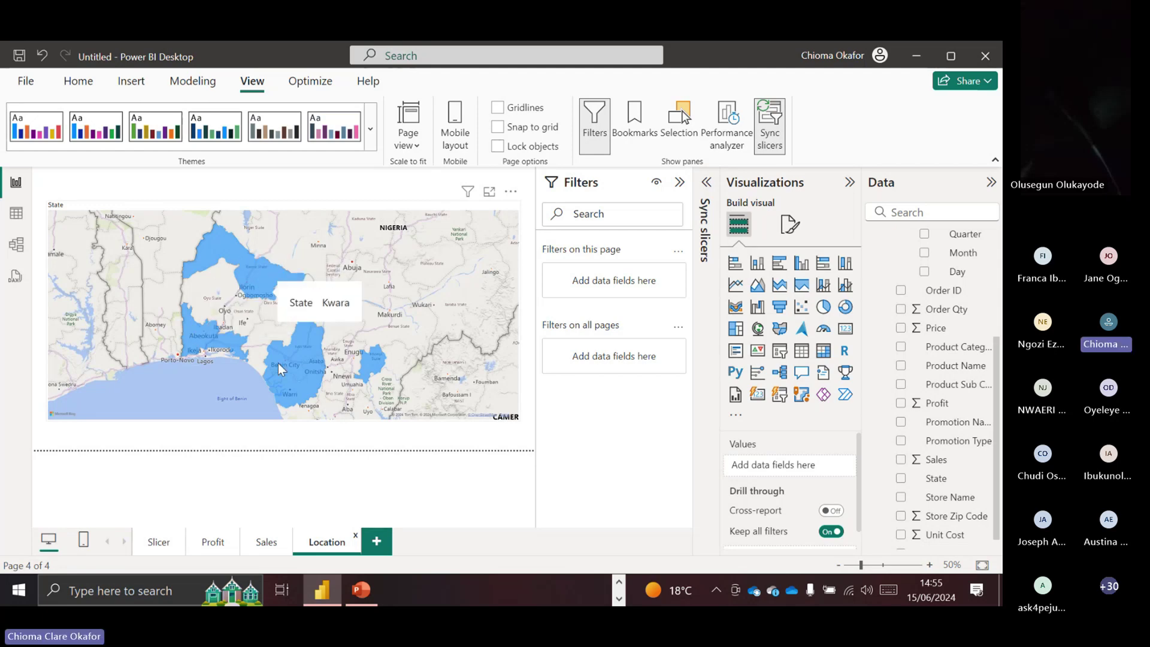
mouse_move(276, 409)
mouse_move(306, 347)
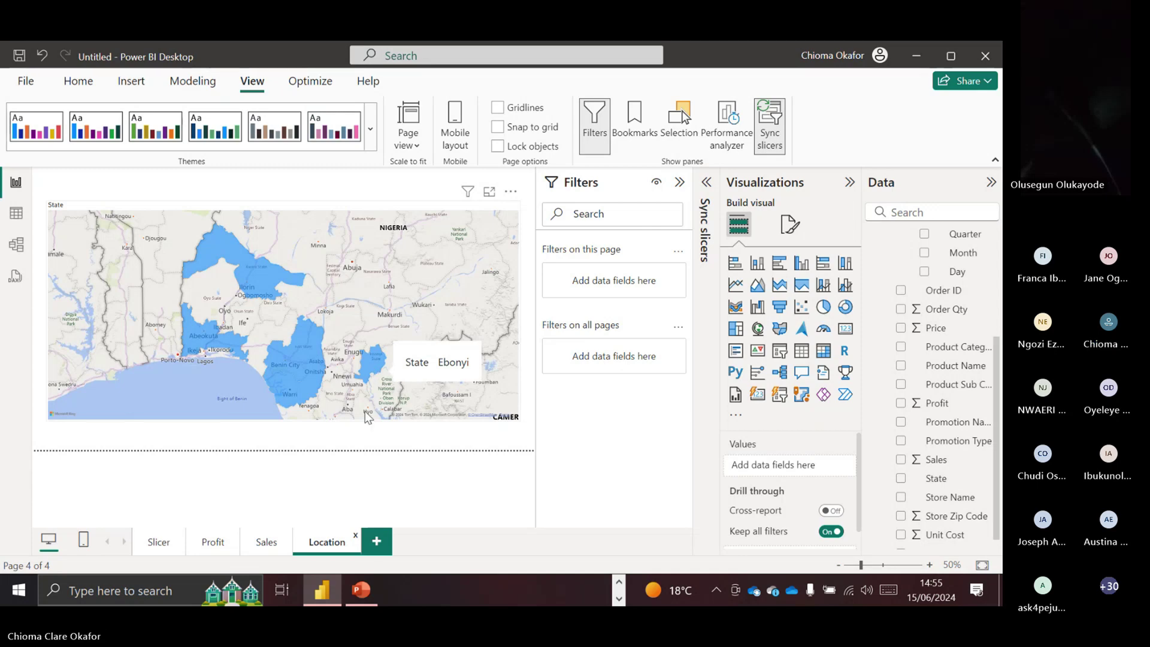
left_click(157, 542)
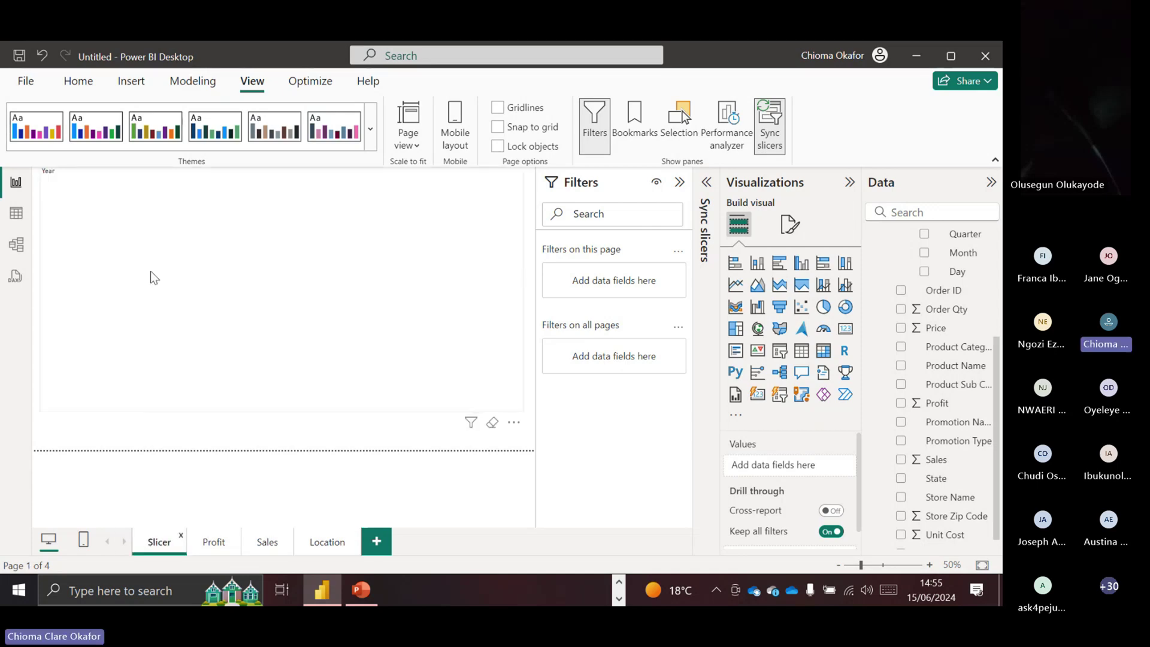
- Select 2012 and 2013 one after the other in the Year slicer, inspecting the top states on the Location map for each
left_click(231, 256)
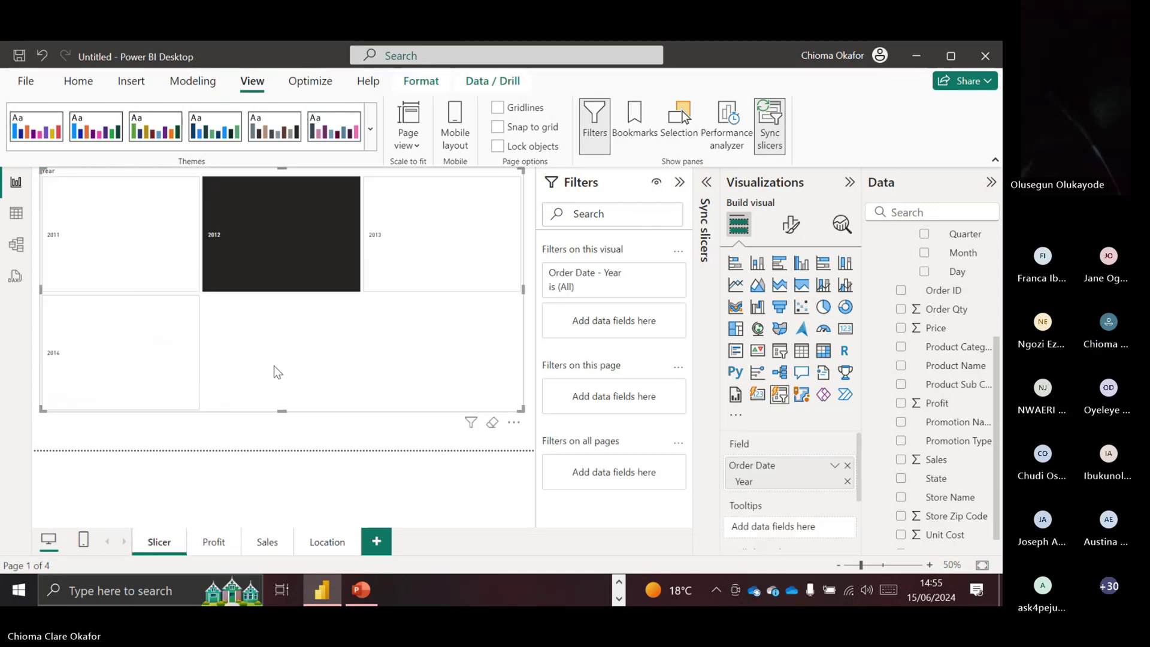
left_click(317, 552)
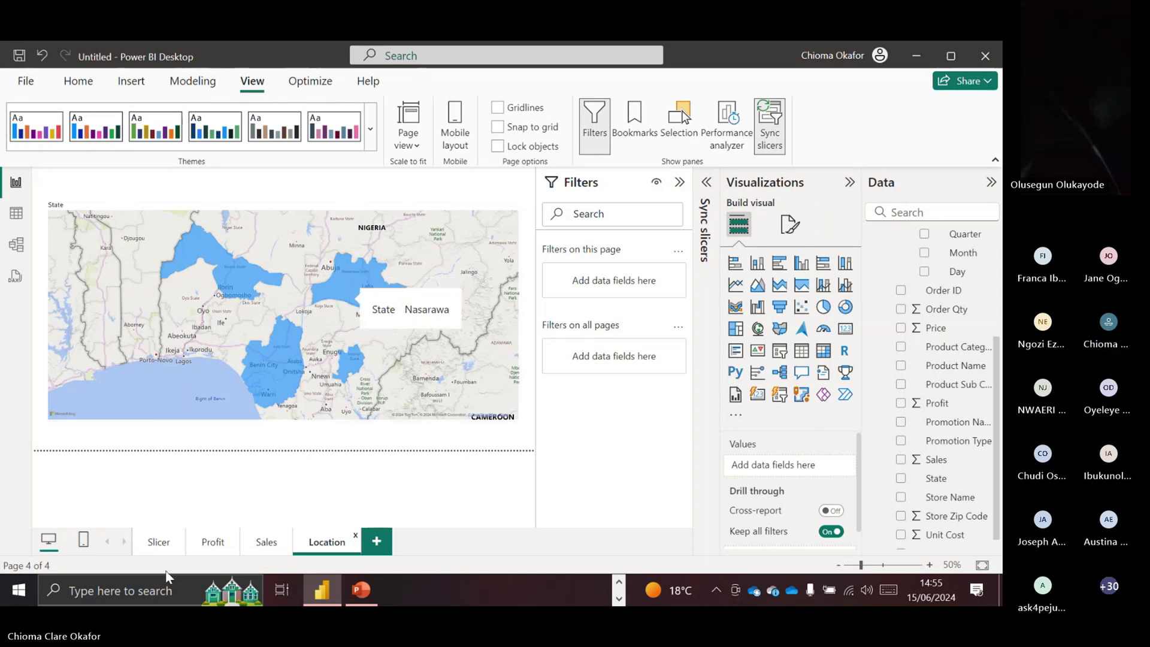
left_click(158, 542)
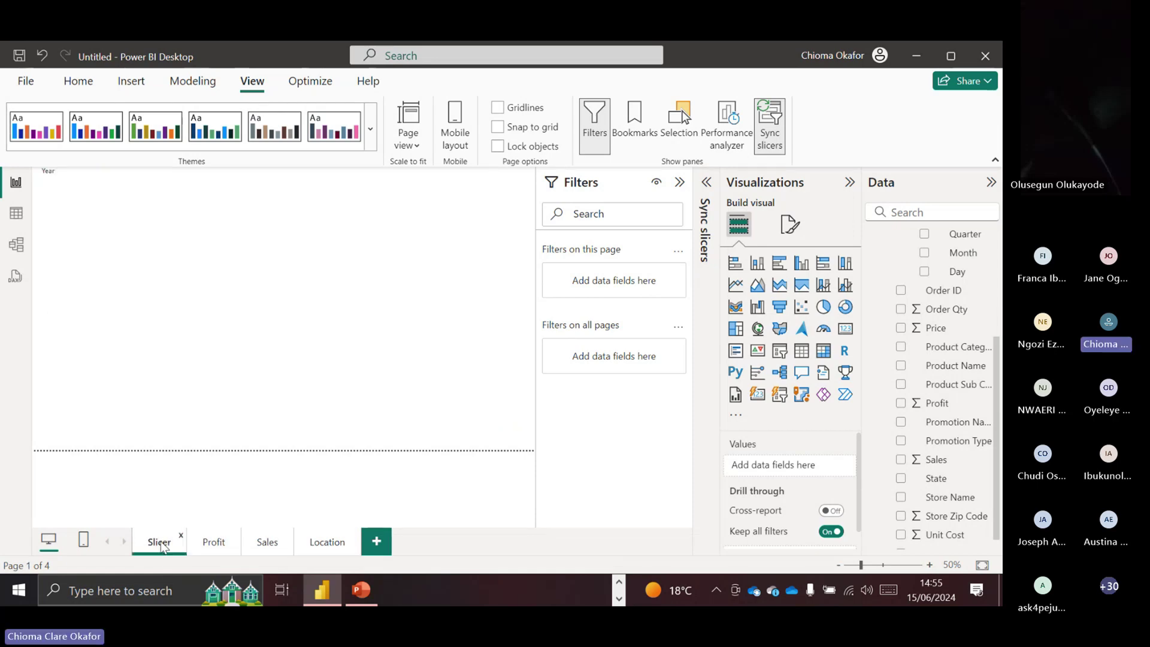
left_click(402, 276)
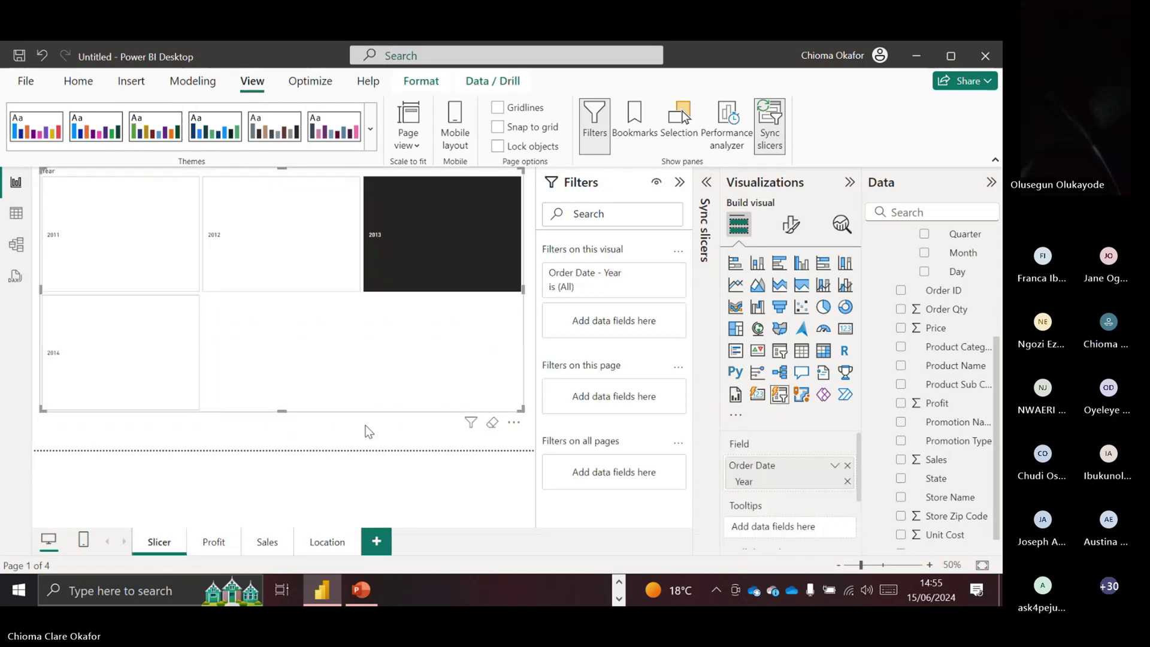
left_click(326, 543)
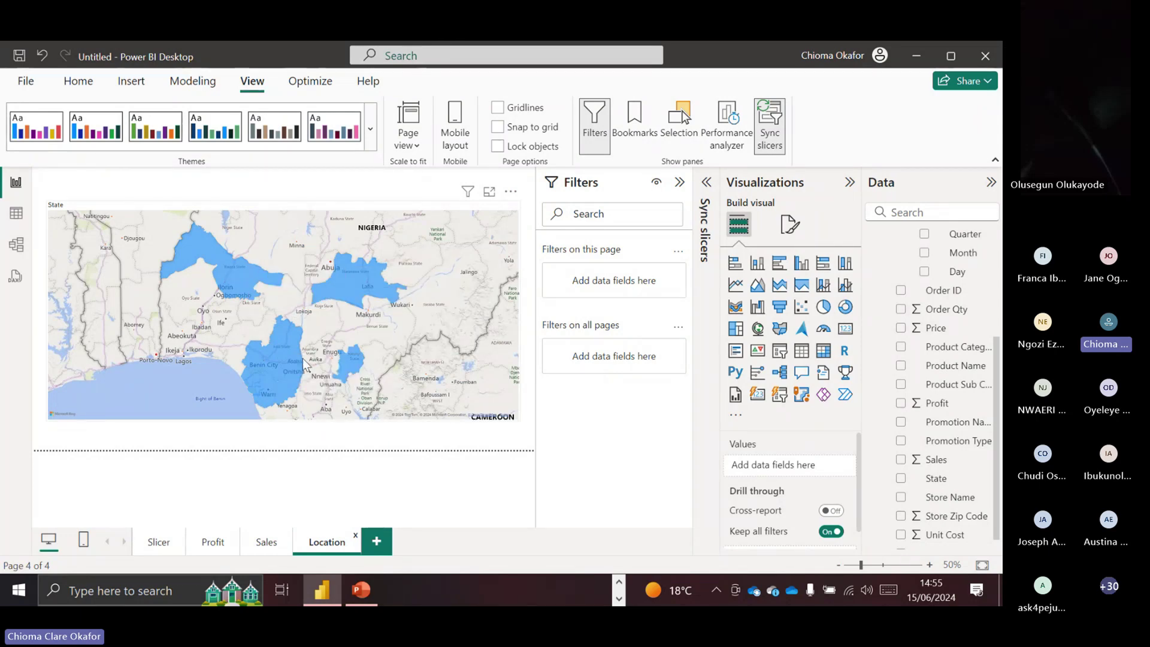
- Switch the Year slicer to 2014, inspect the top states on the Location map, and return to the Slicer page
left_click(157, 541)
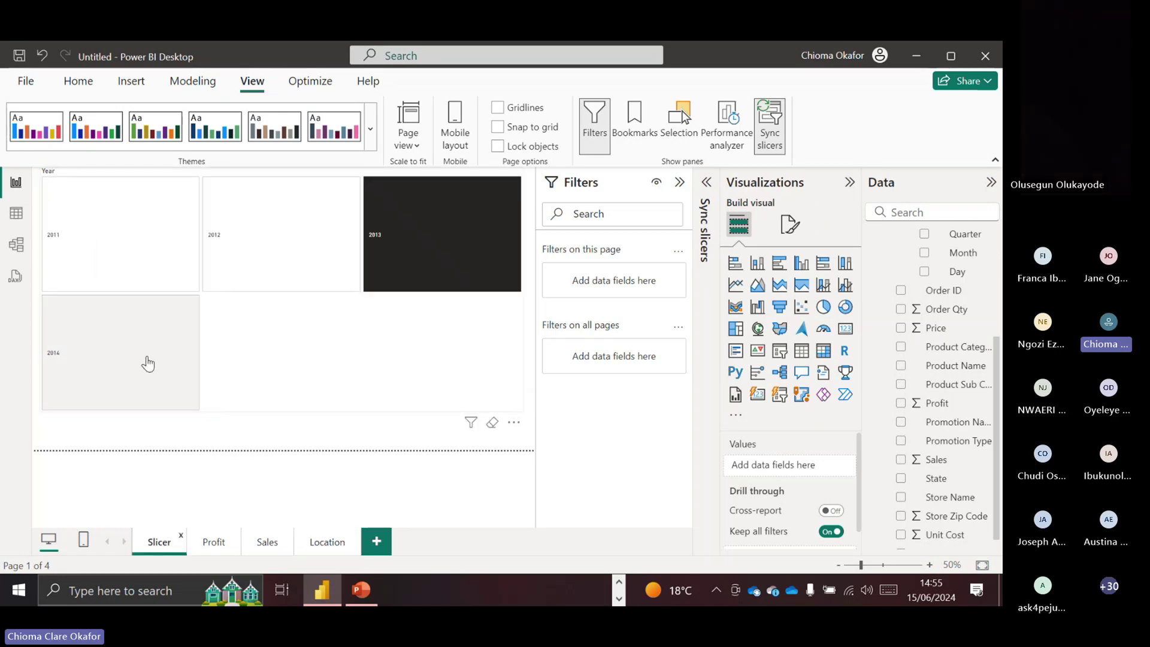
left_click(148, 364)
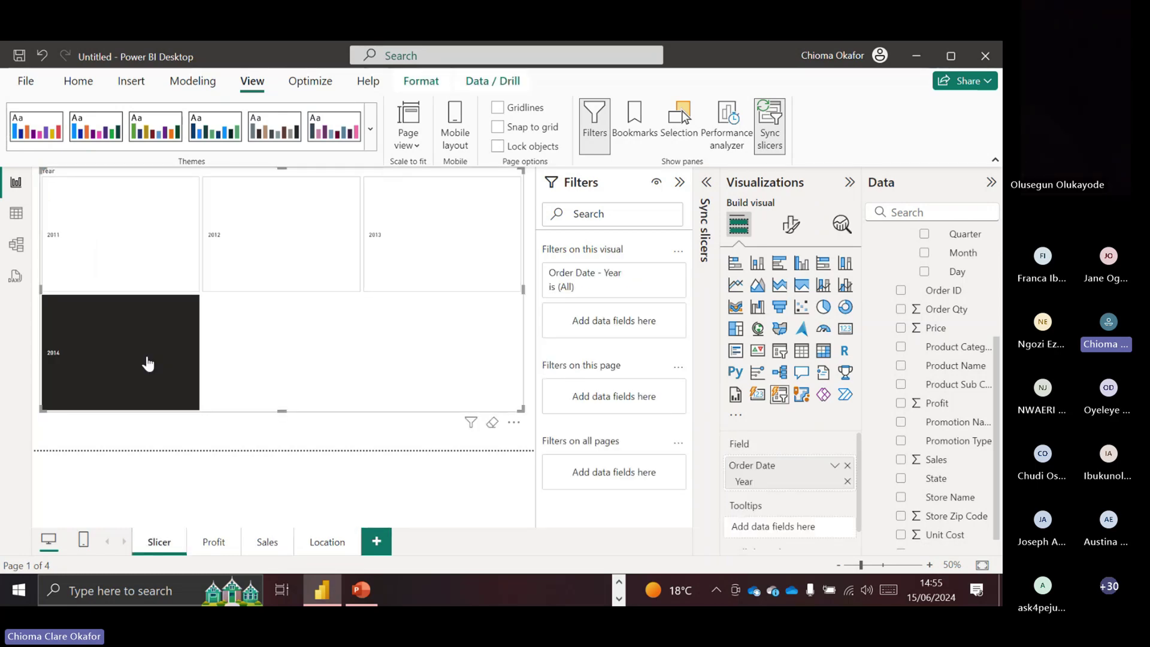
left_click(333, 547)
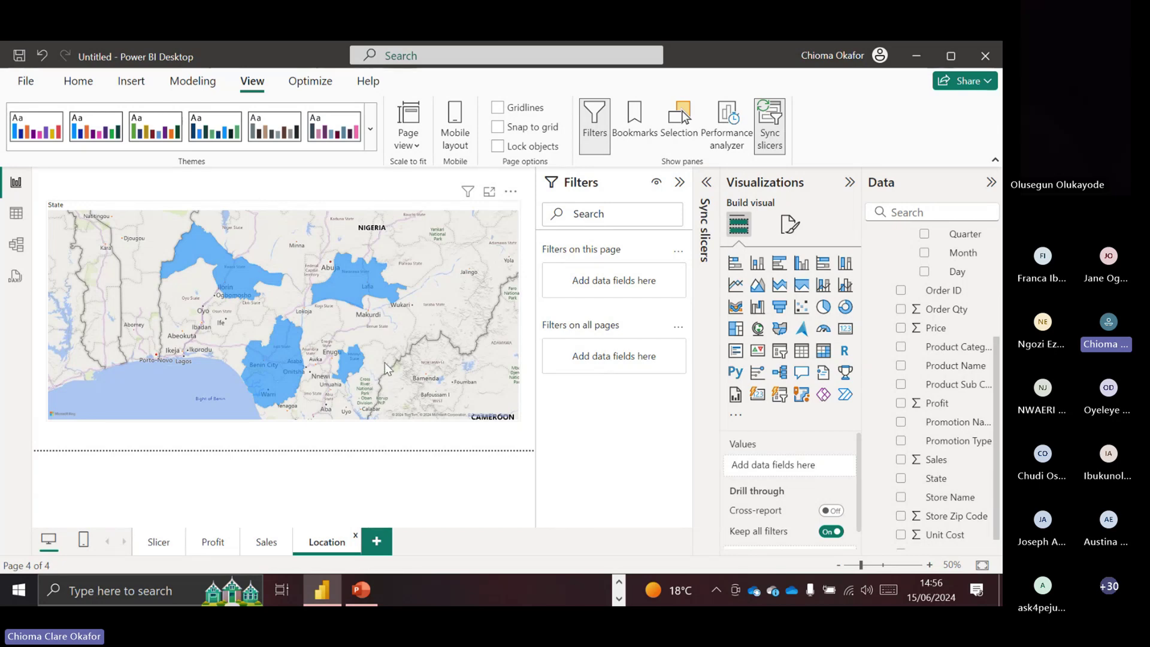
left_click(156, 542)
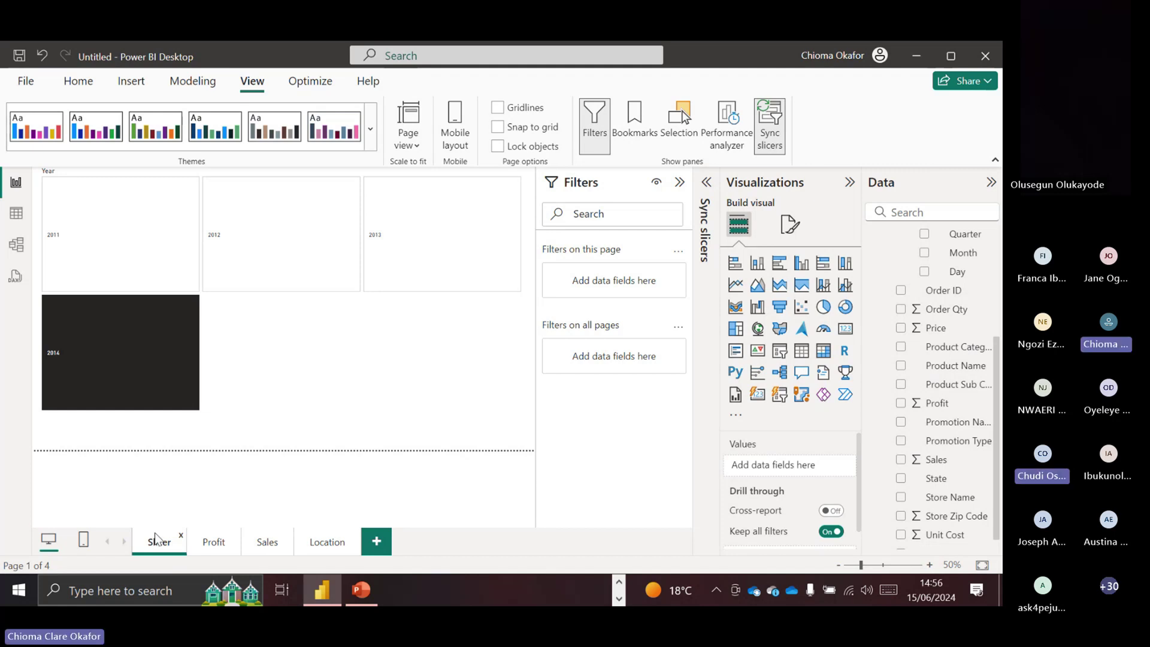
- Make the Year slicer visible on the Profit page through its sync settings and check that page
left_click(214, 543)
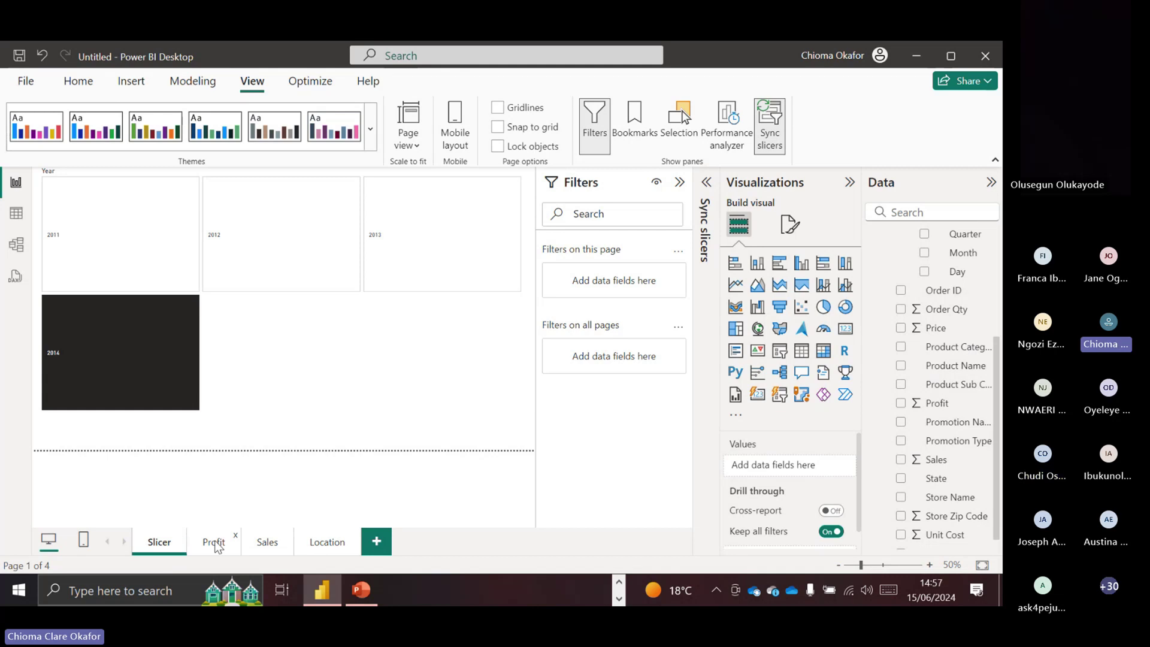
left_click(680, 182)
left_click(704, 184)
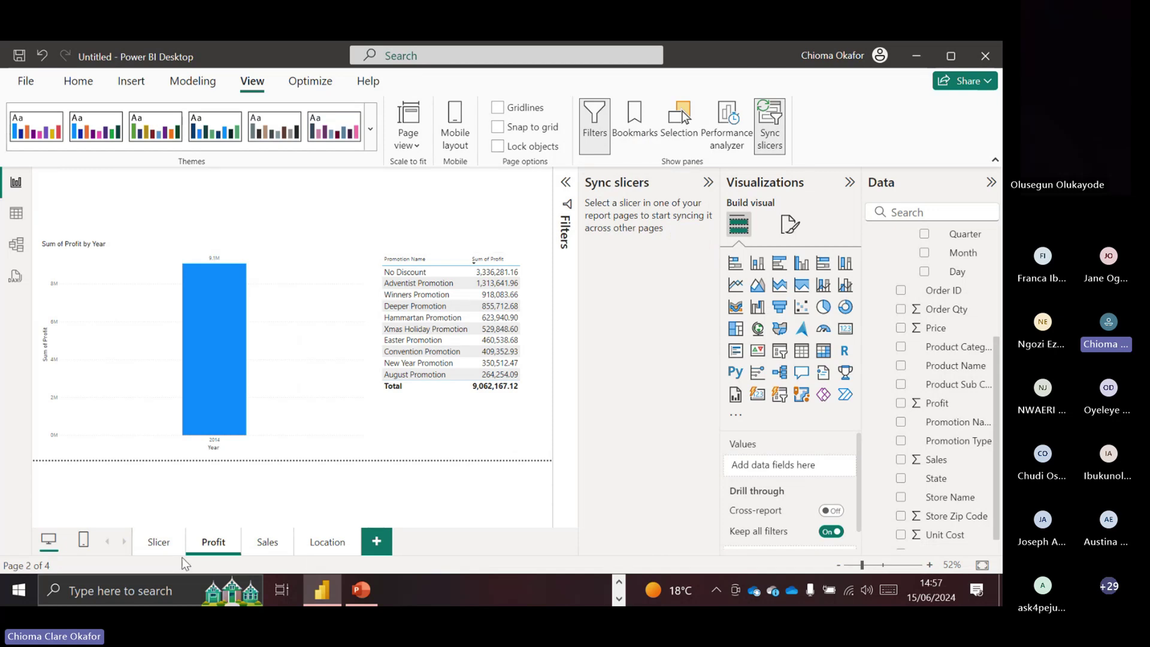
left_click(157, 541)
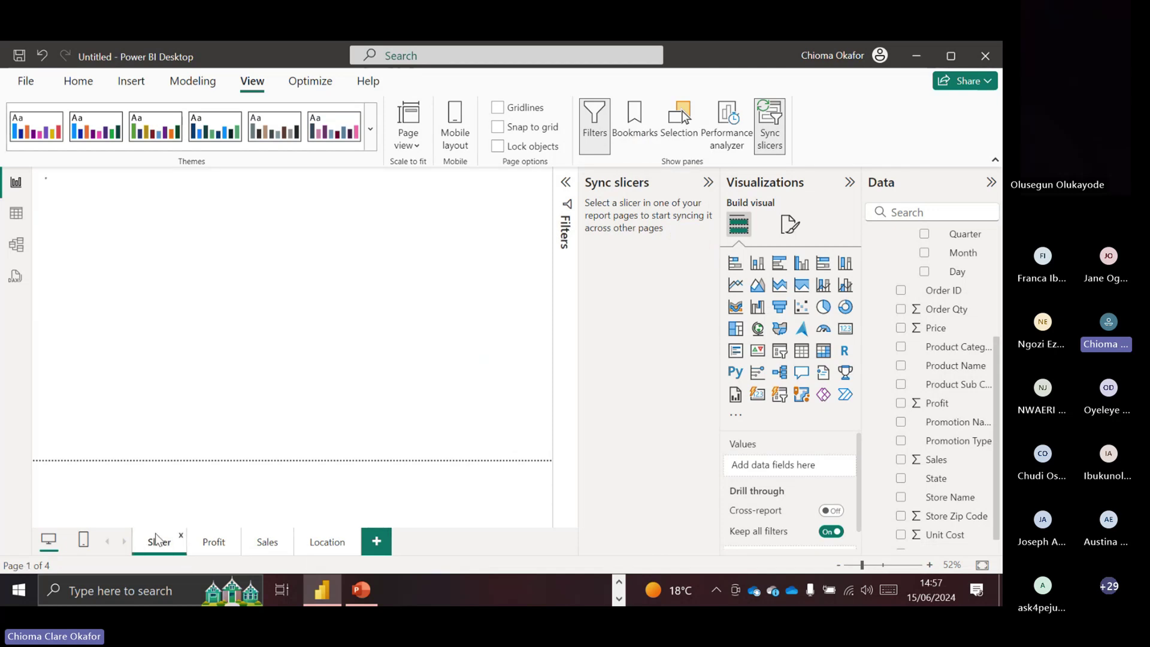
left_click(320, 343)
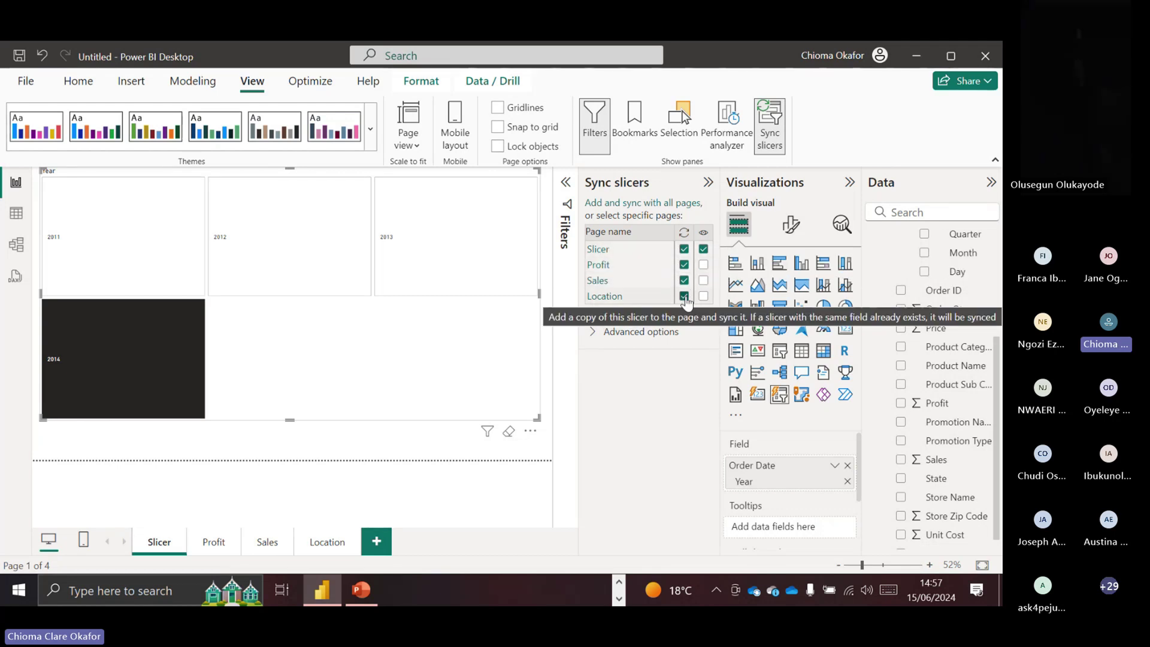
left_click(704, 267)
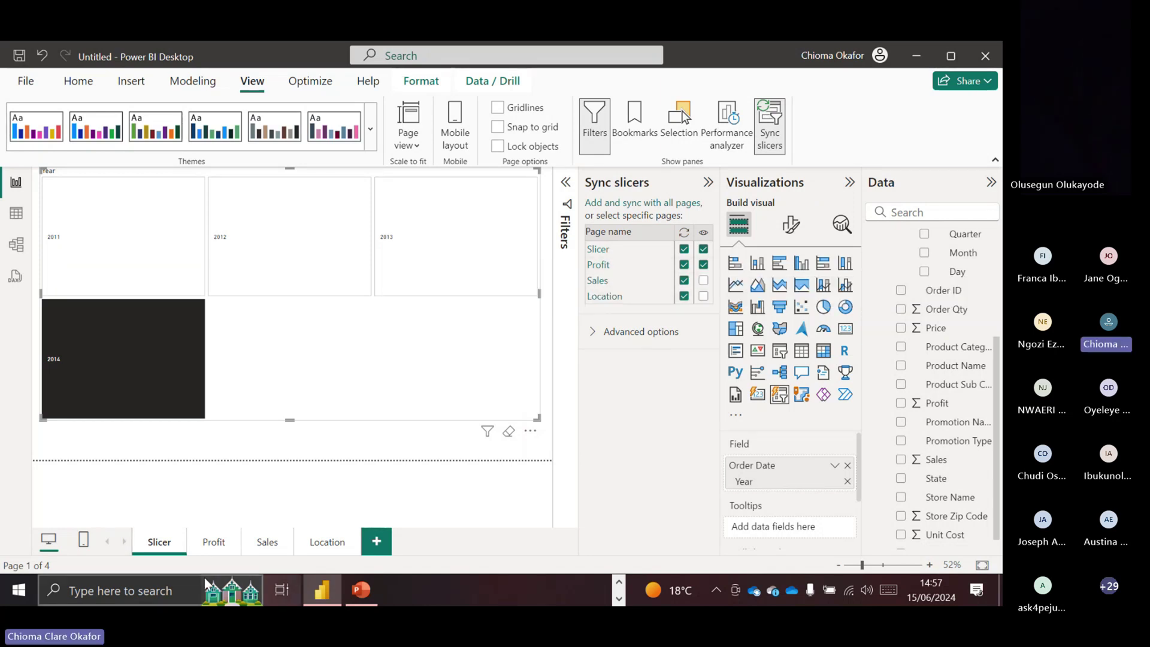
left_click(211, 543)
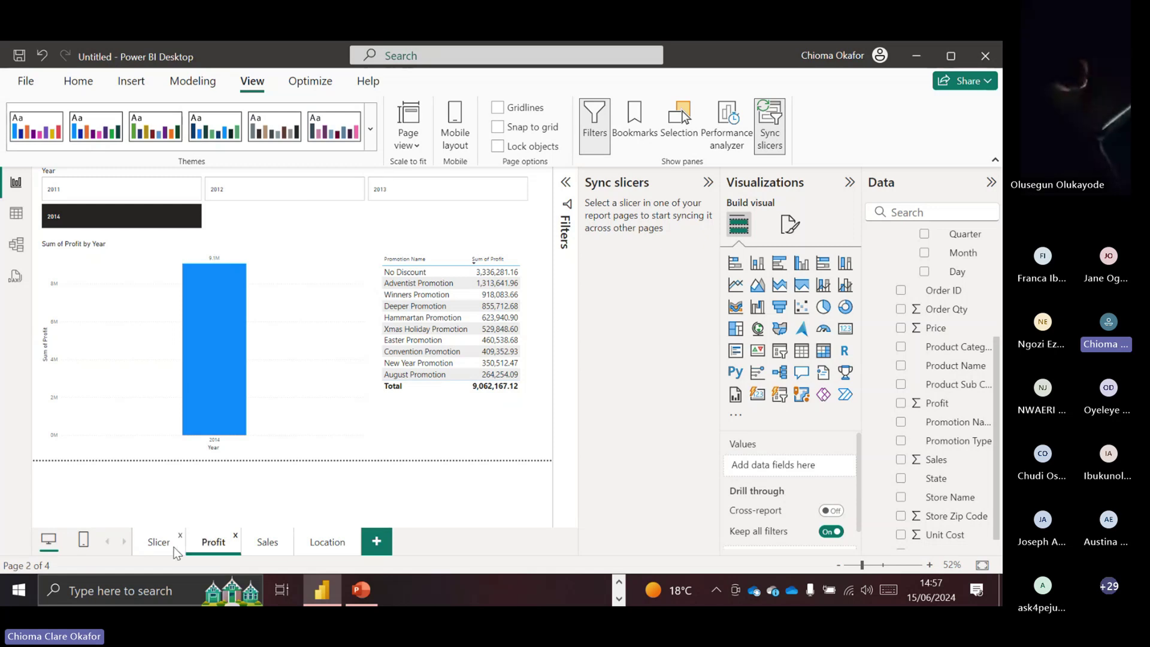
- Hide the Year slicer on the Profit page, leaving its sync on, and return to the Slicer page
left_click(238, 207)
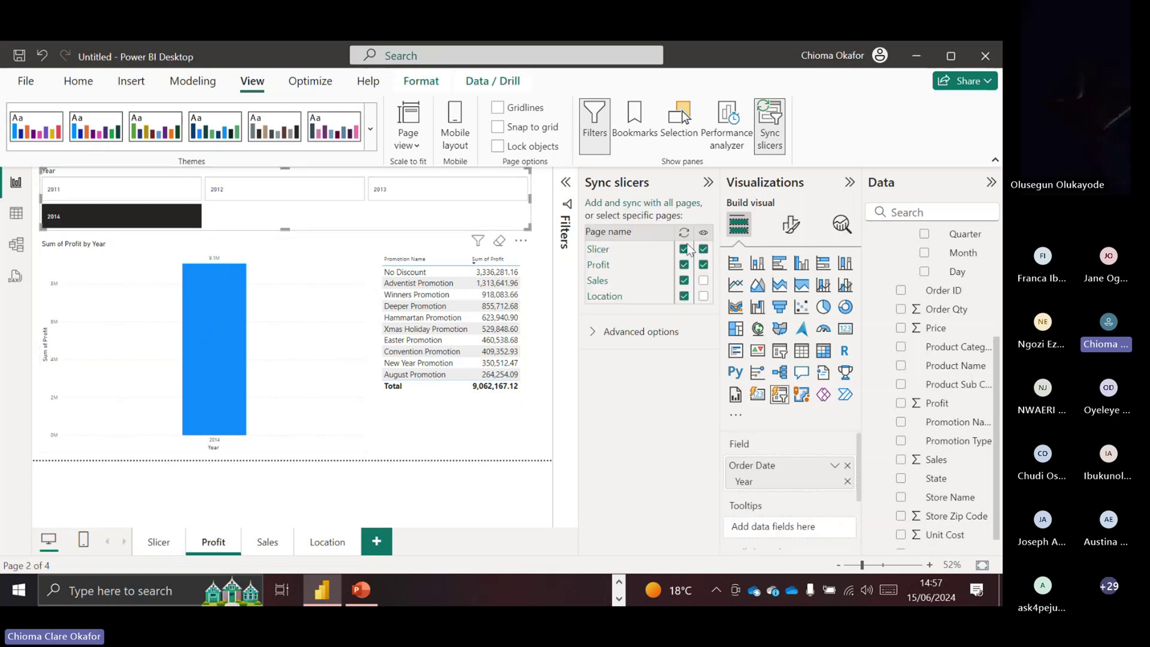
left_click(705, 265)
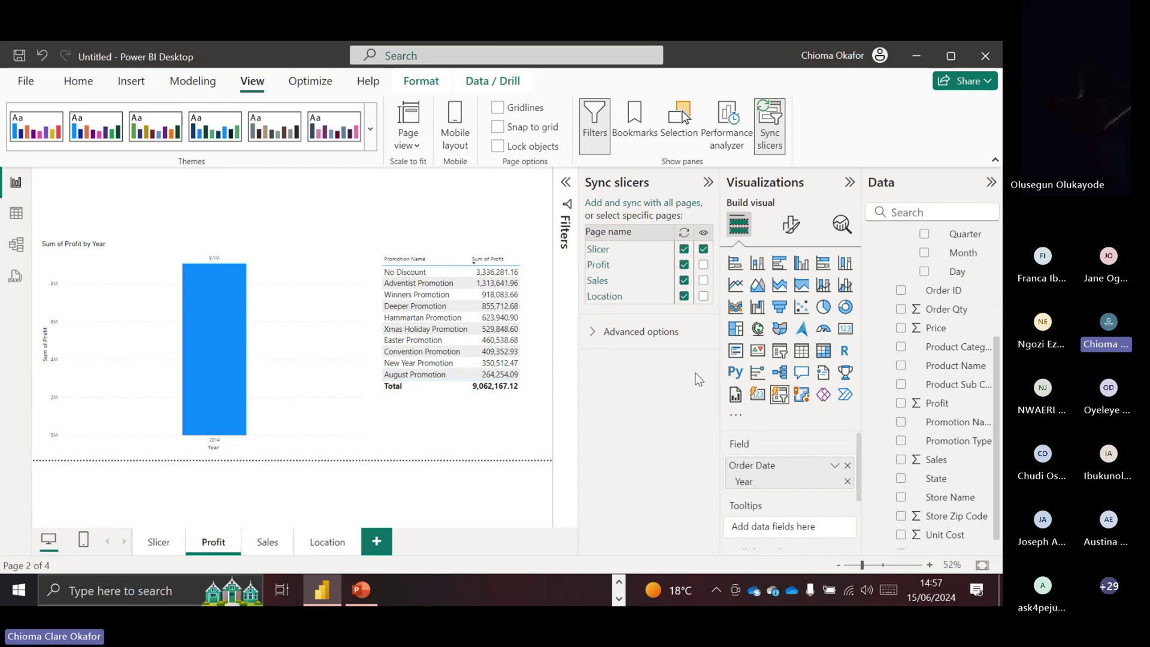
left_click(158, 542)
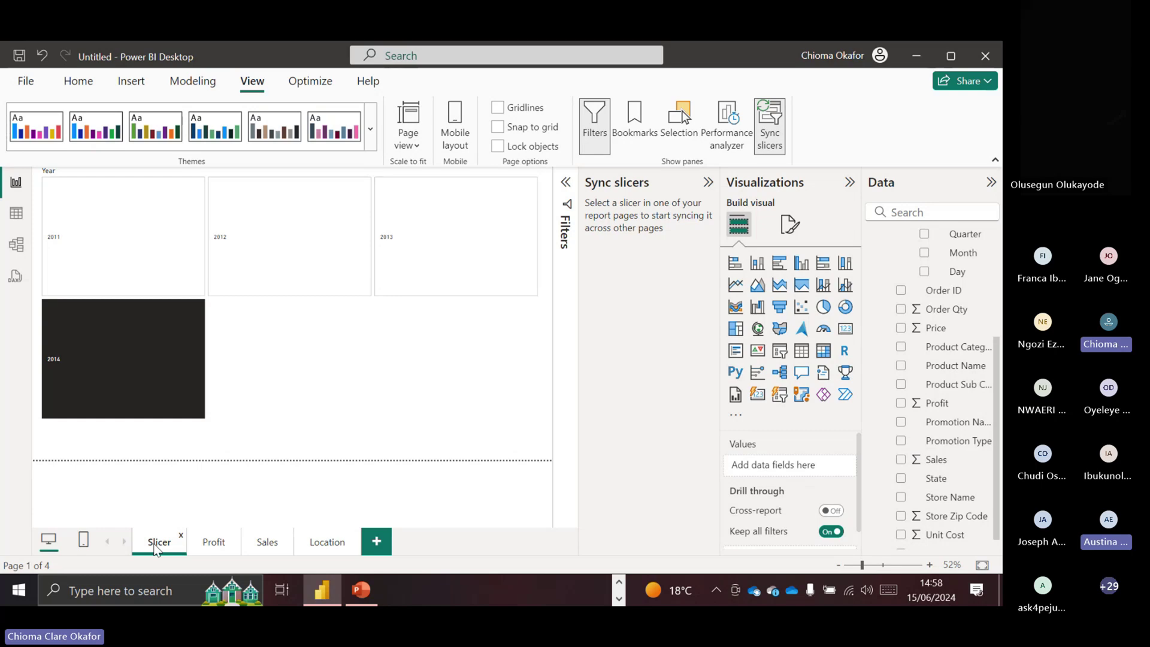
left_click(916, 57)
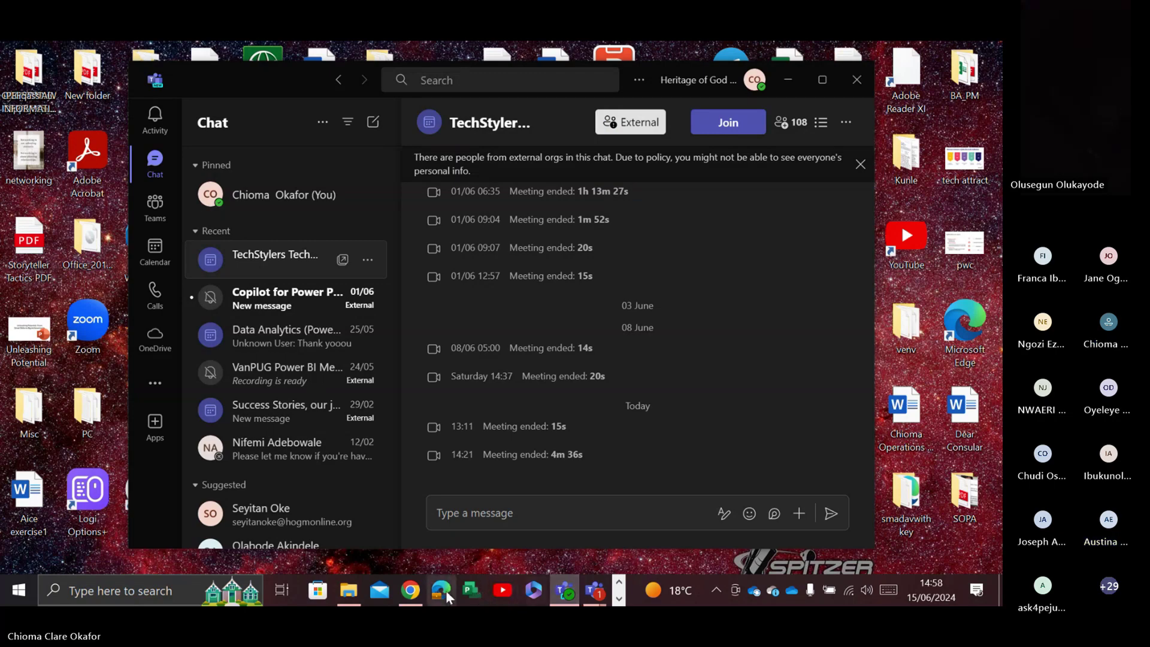
mouse_move(420, 601)
left_click(419, 543)
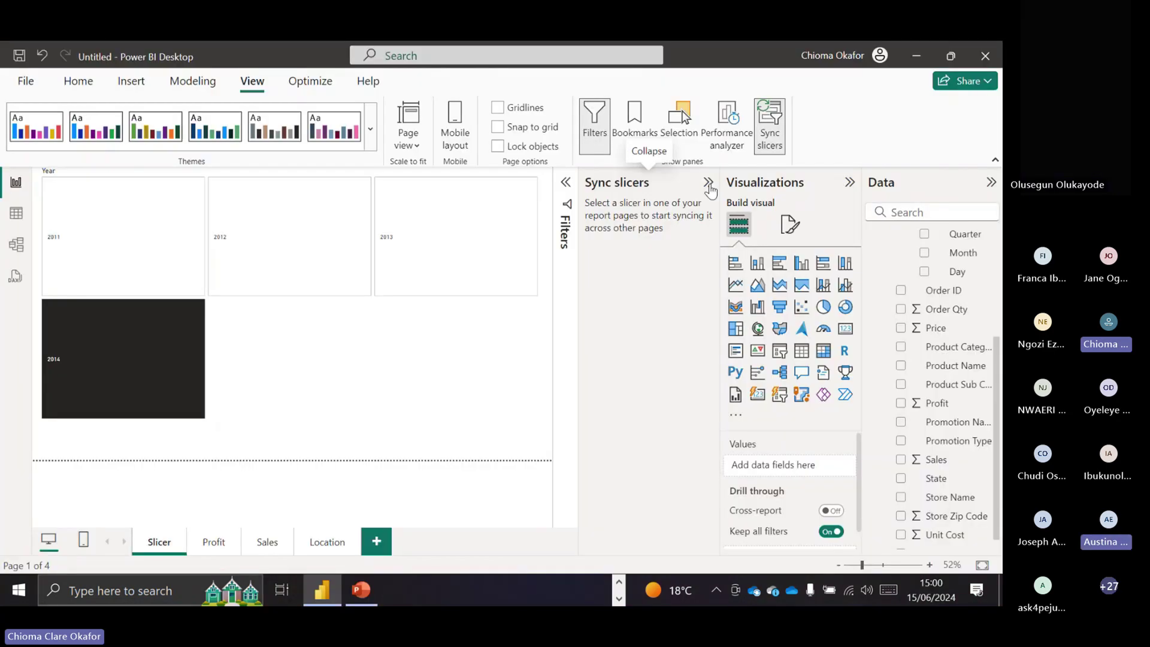
left_click(709, 182)
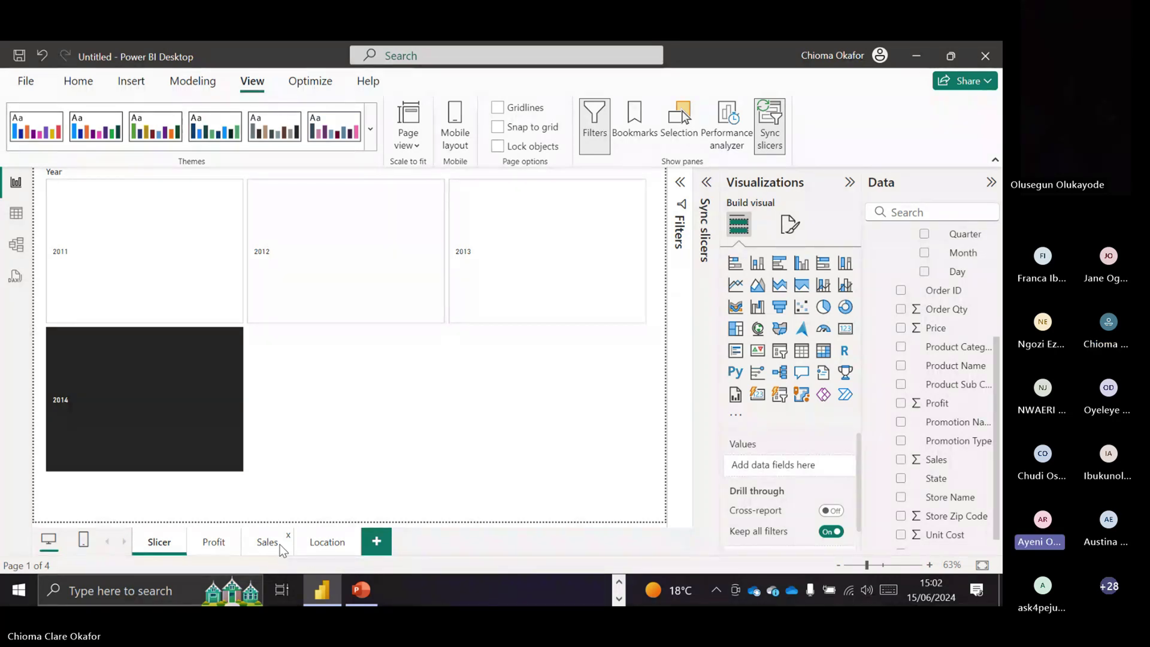
- In the Year slicer's sync settings, turn off syncing for the Sales page and make the slicer visible there
left_click(246, 477)
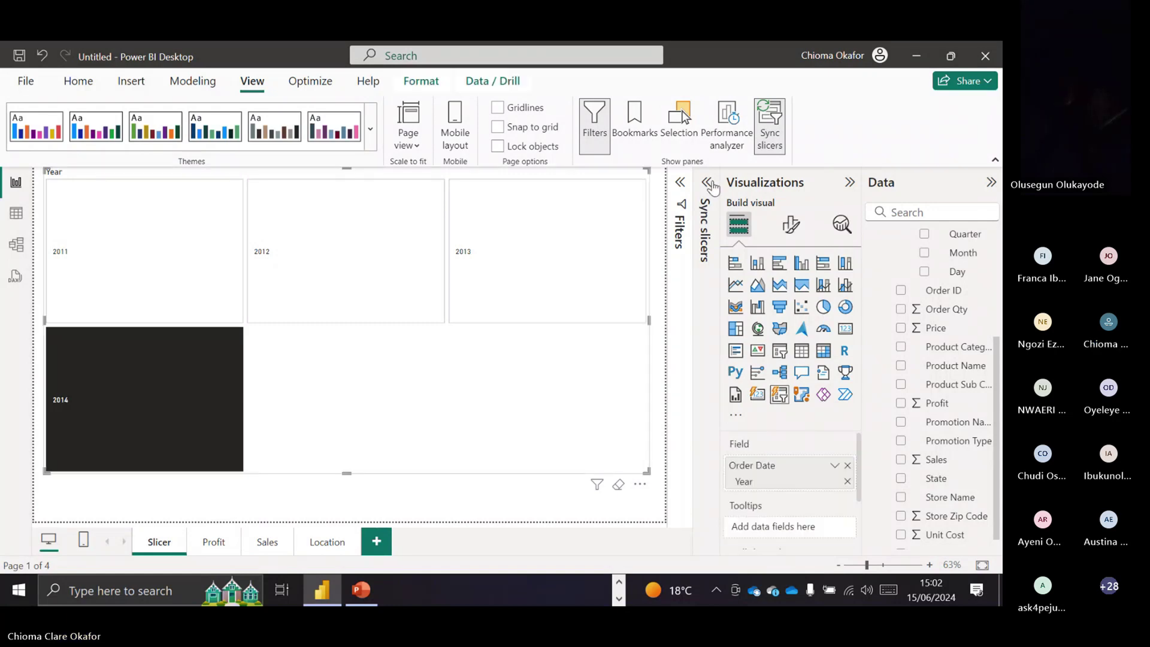
left_click(707, 183)
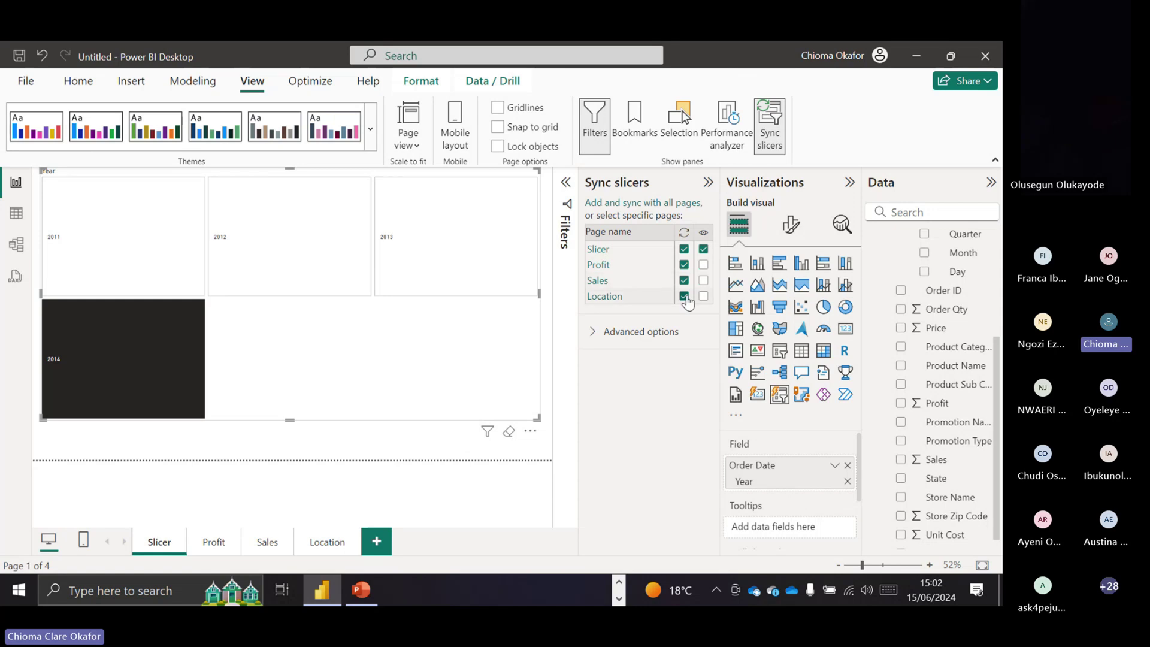
left_click(685, 296)
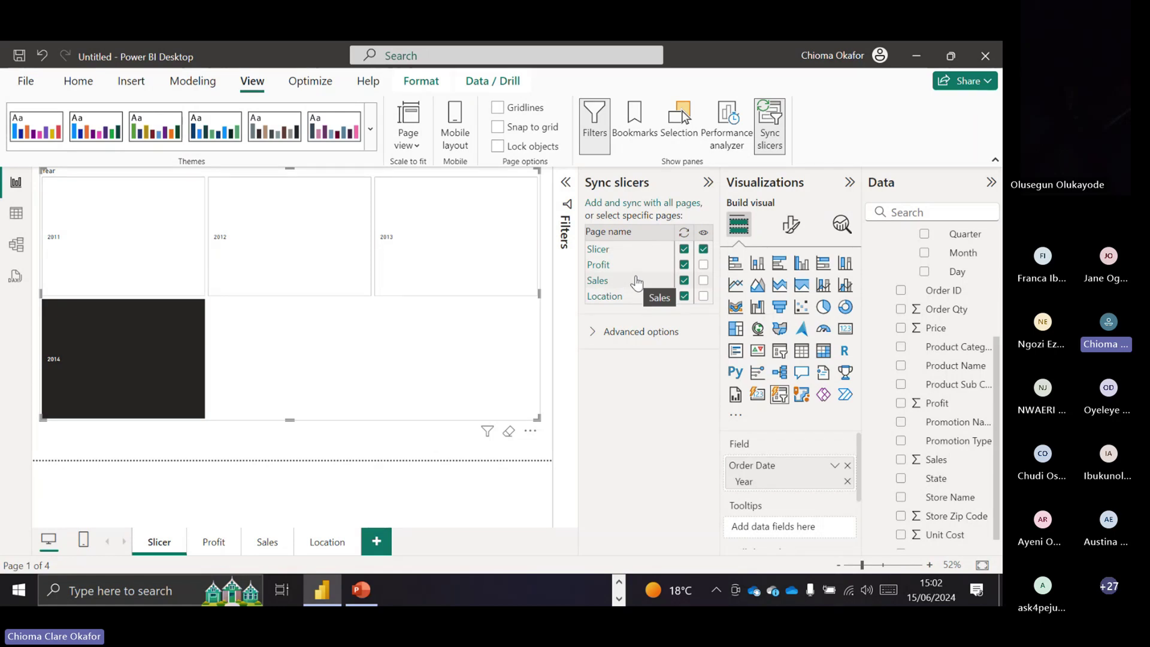
left_click(683, 280)
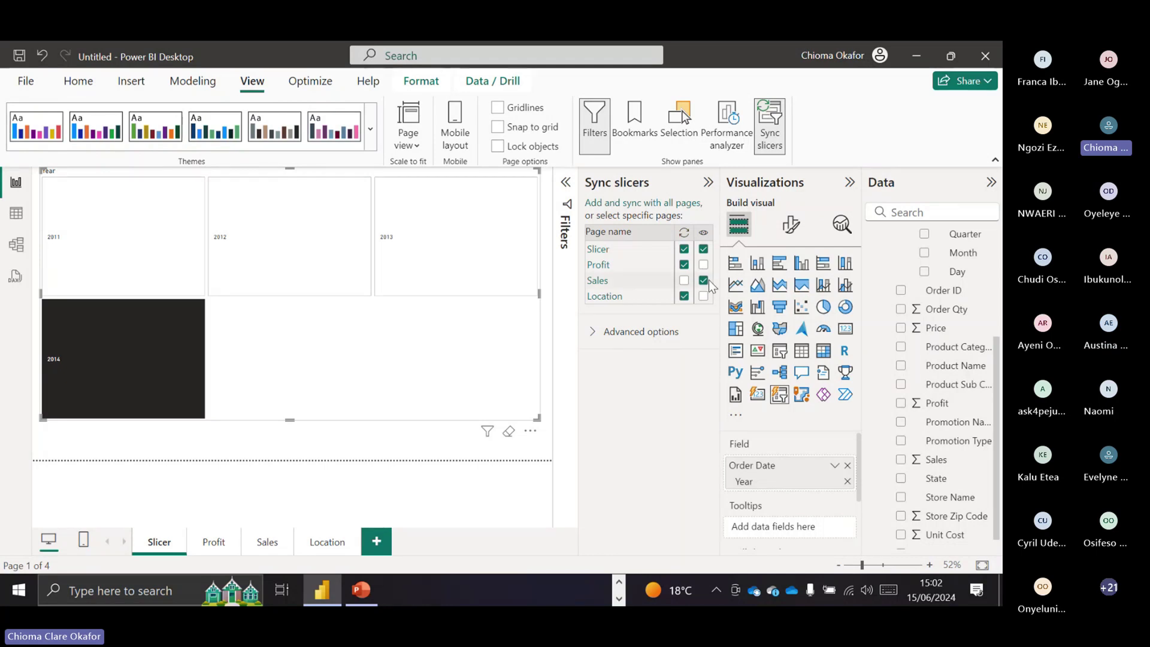
- Select 2012 in the Slicer page's Year slicer and compare the Sales page before and after the change
left_click(263, 543)
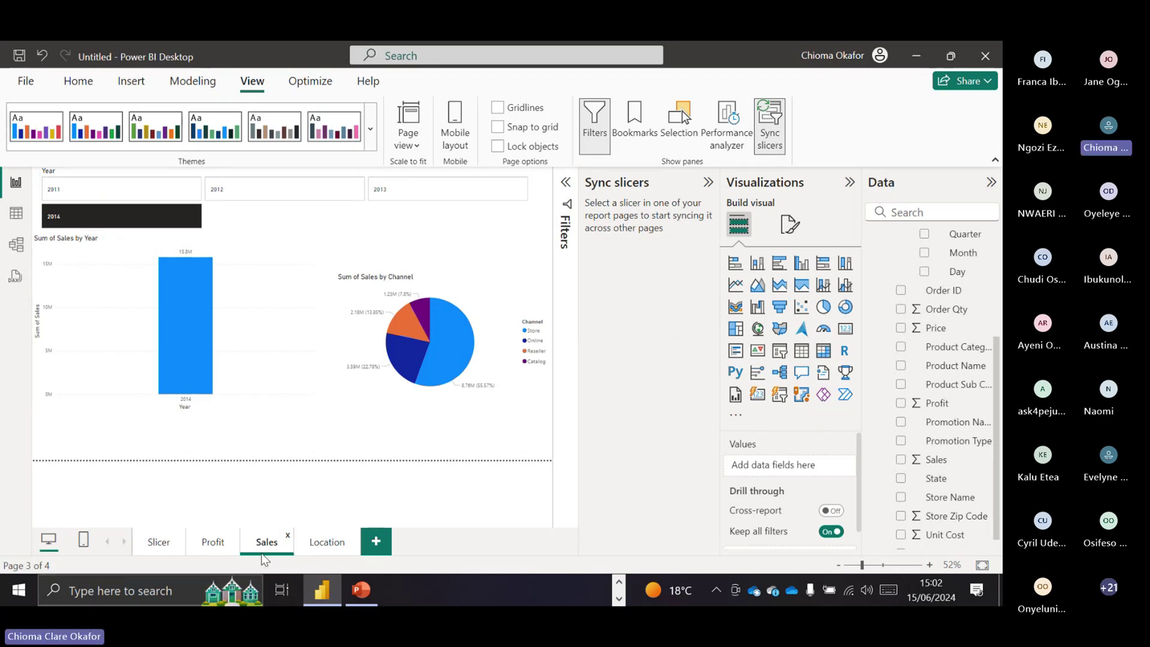
left_click(167, 551)
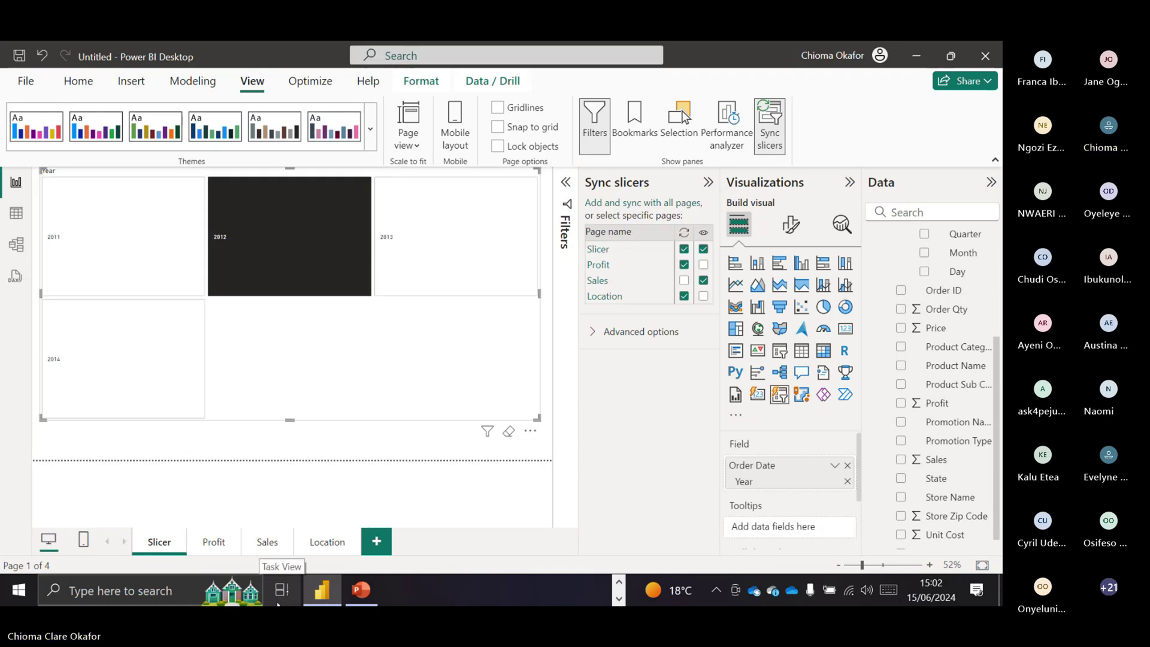
left_click(267, 544)
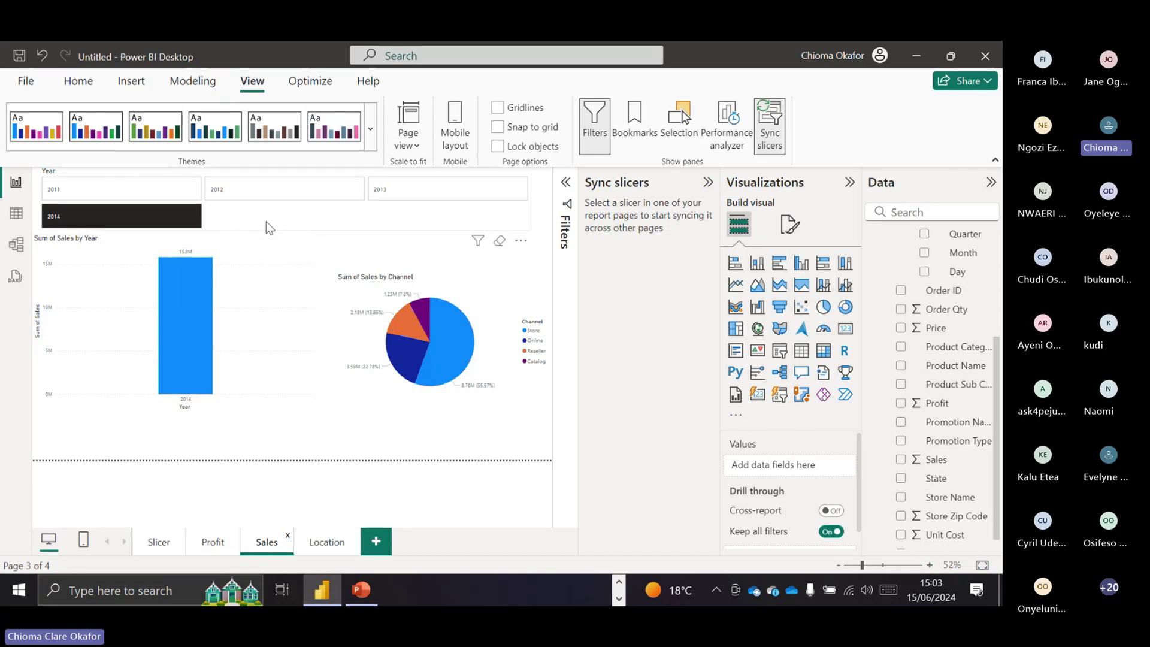
- Test the Sales page's own Year slicer by selecting 2012, 2013, 2014 and 2011 in turn
left_click(153, 198)
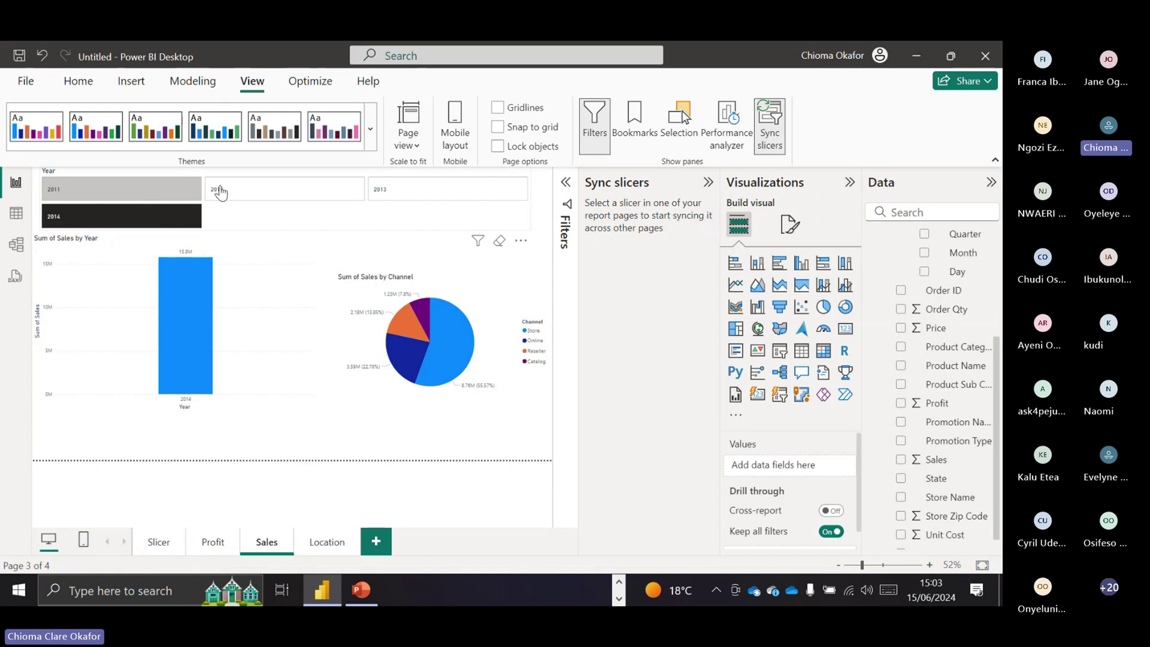
left_click(240, 190)
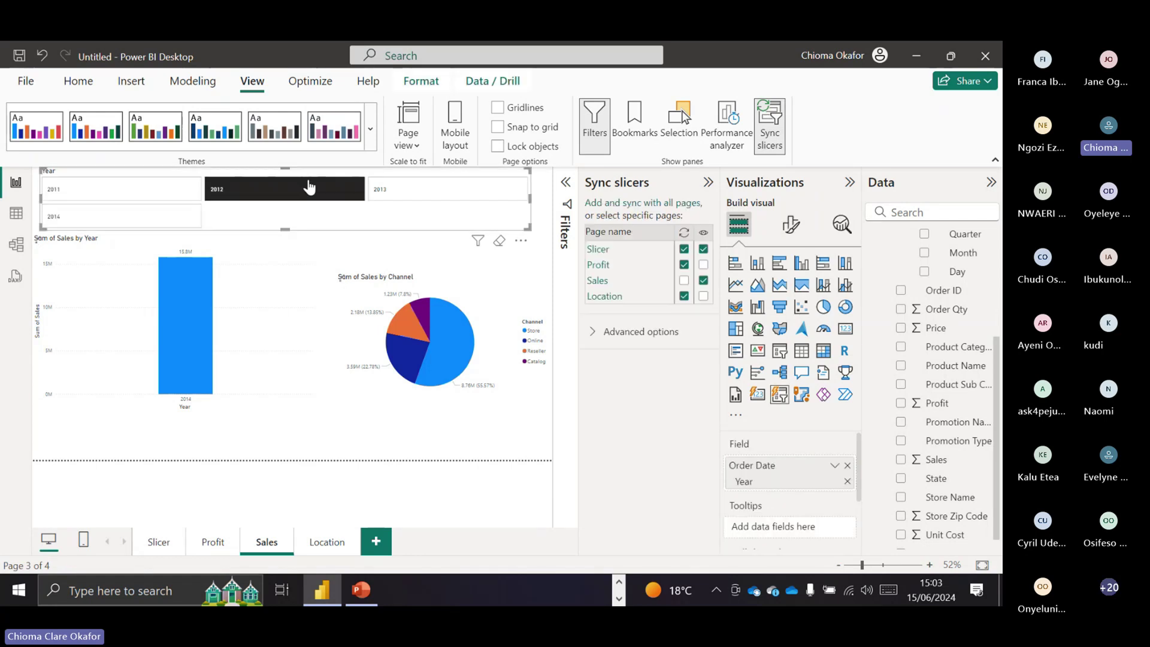
left_click(384, 189)
left_click(180, 217)
left_click(158, 191)
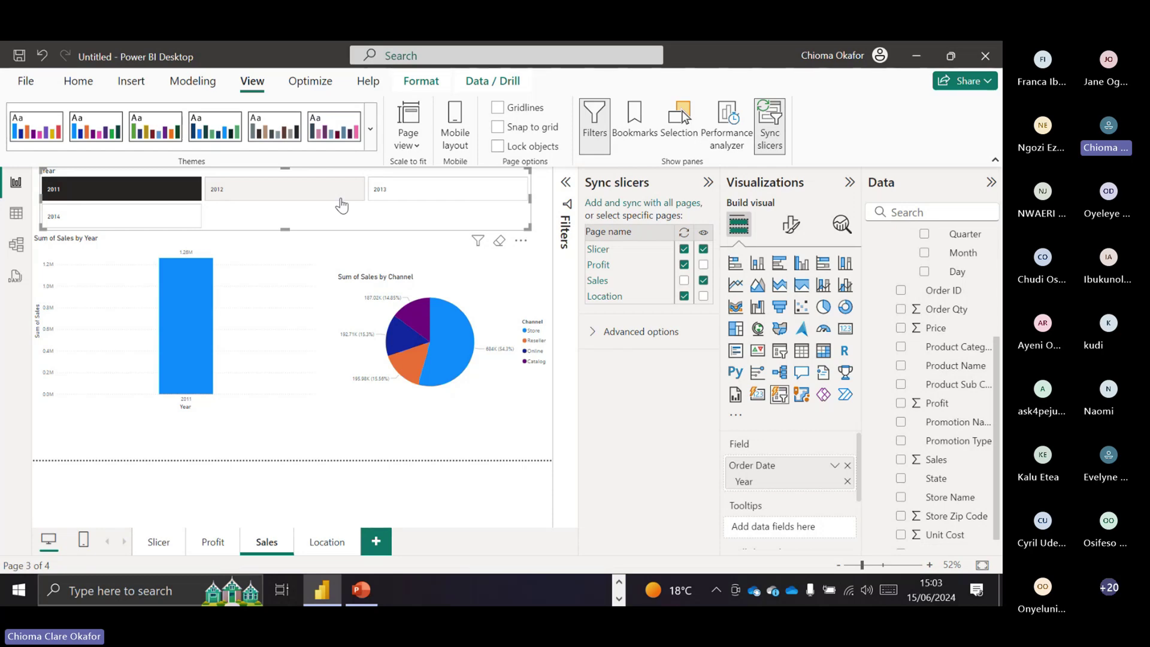
- Clear the year selection in the Sales page's slicer and hide the slicer on that page
left_click(194, 197)
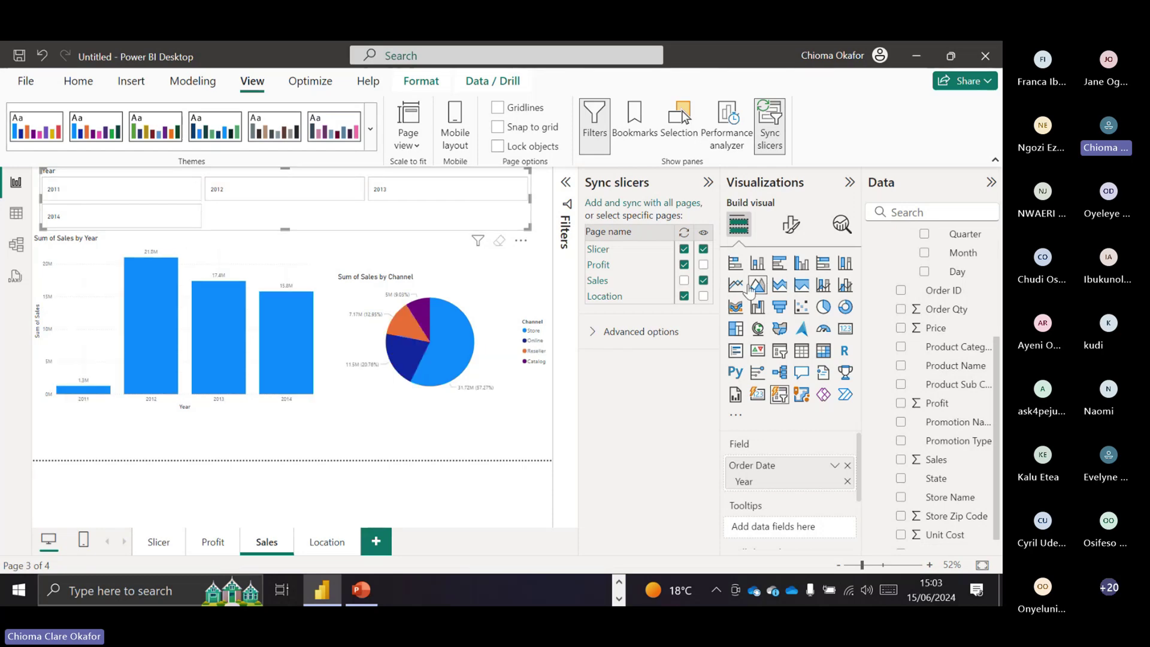
left_click(704, 281)
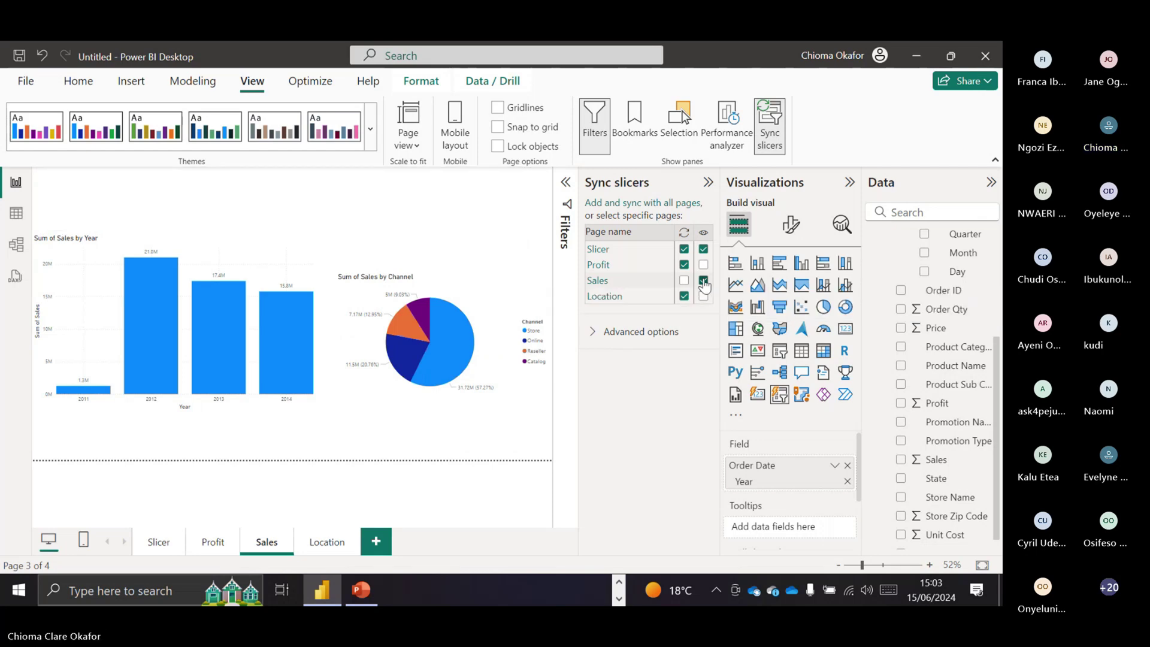
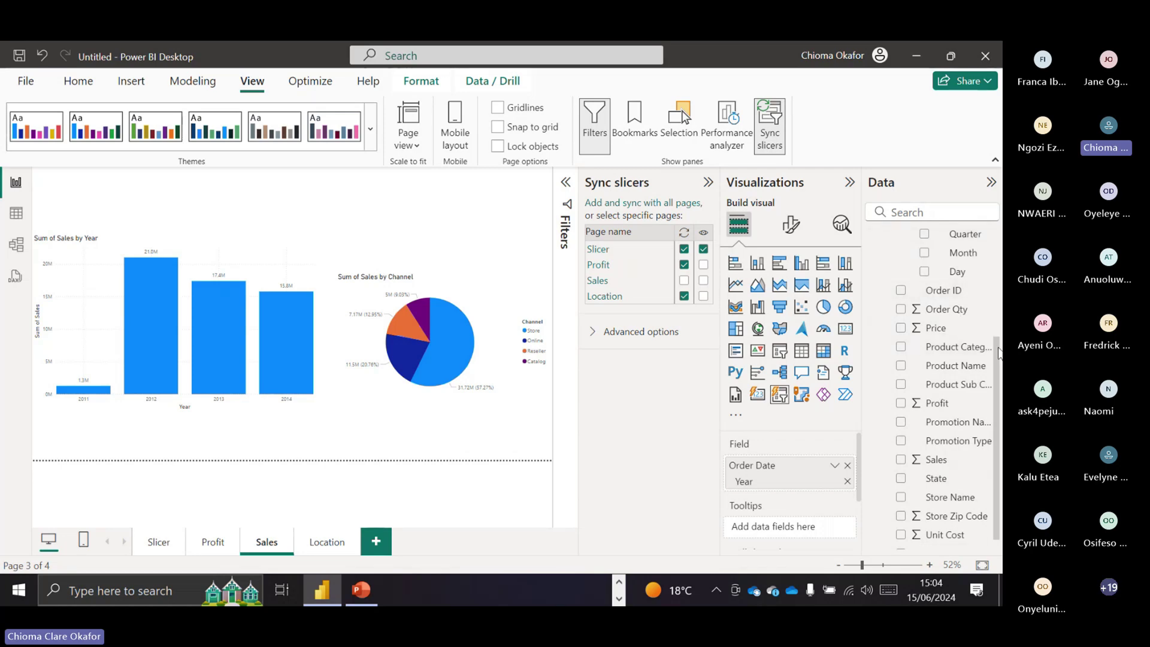
left_click_drag(1000, 354, 1001, 364)
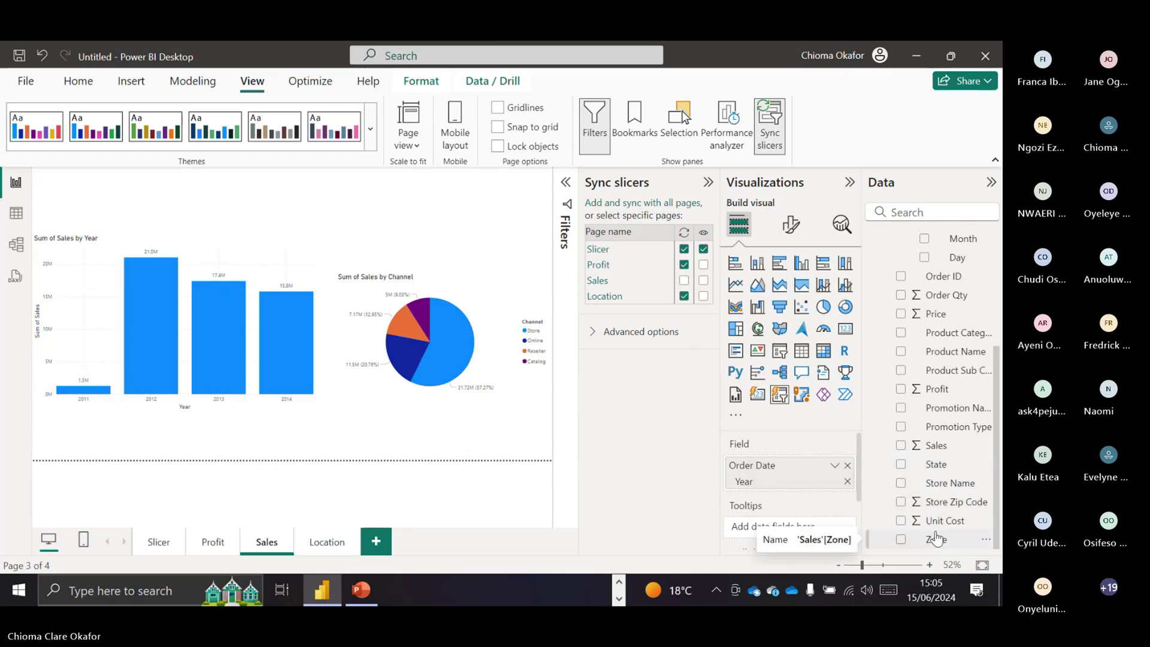
- Add a new blank report page and review the Sales table's fields and data rows
left_click_drag(996, 473, 1001, 361)
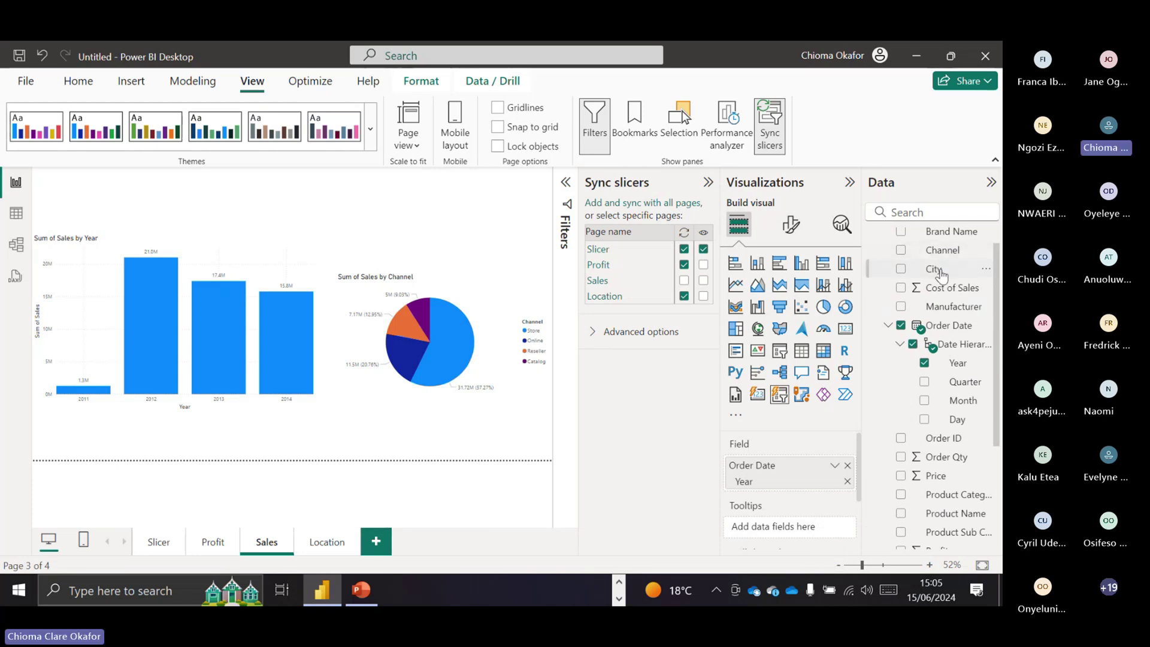
left_click(370, 541)
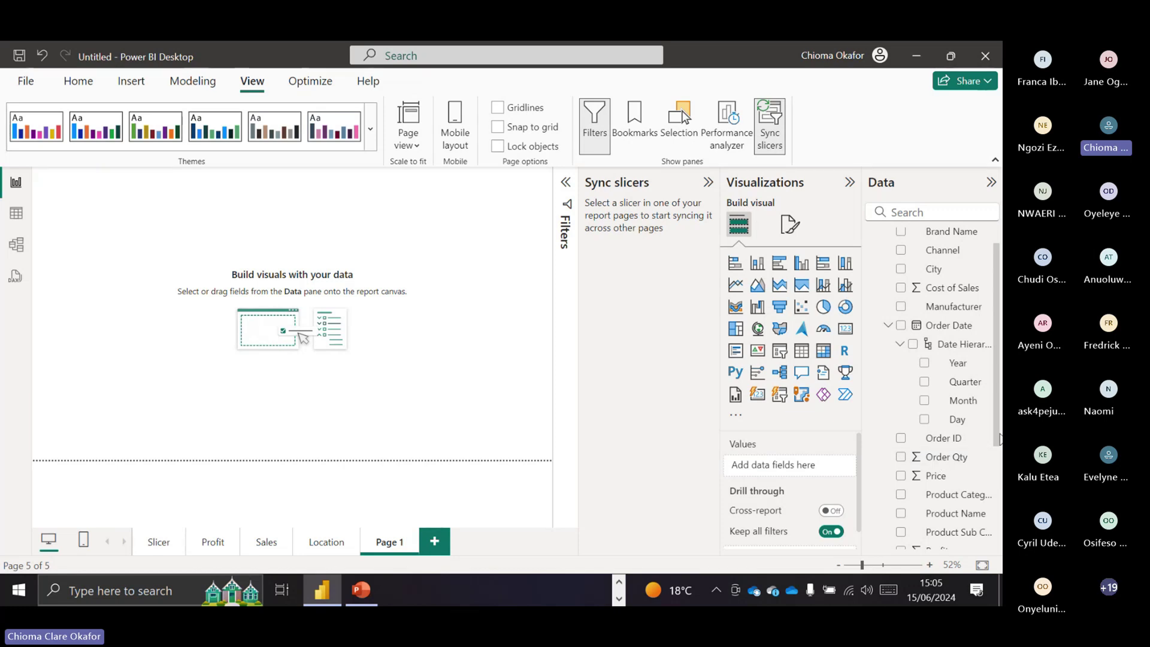
scroll(999, 467, "down", 2)
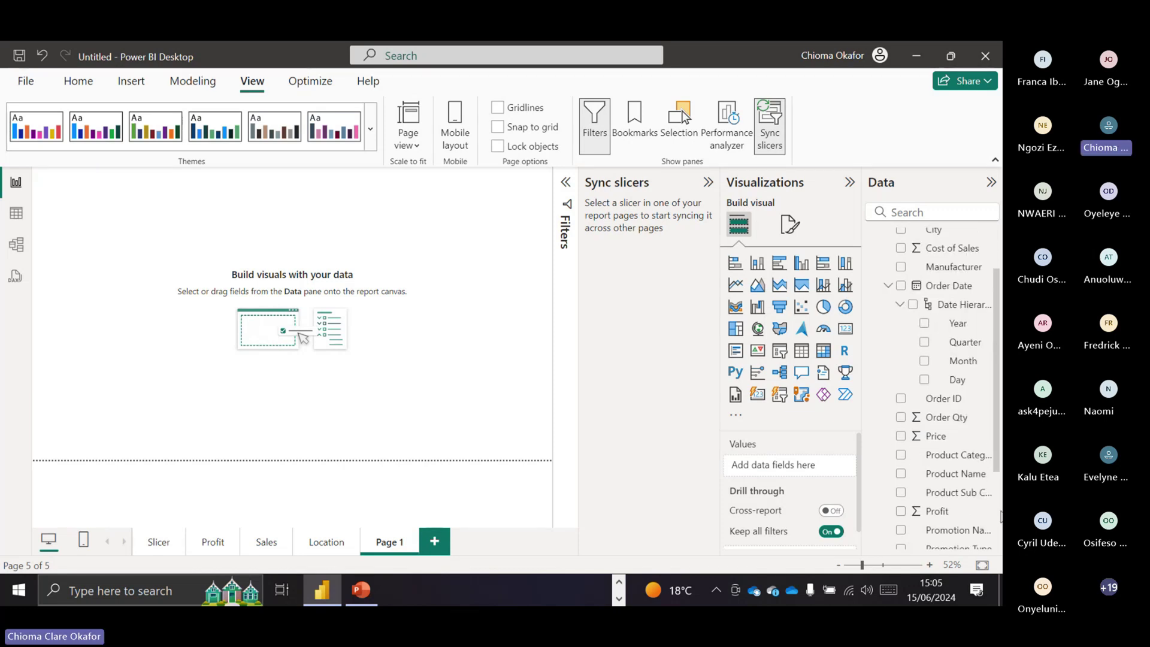
scroll(1001, 526, "down", 3)
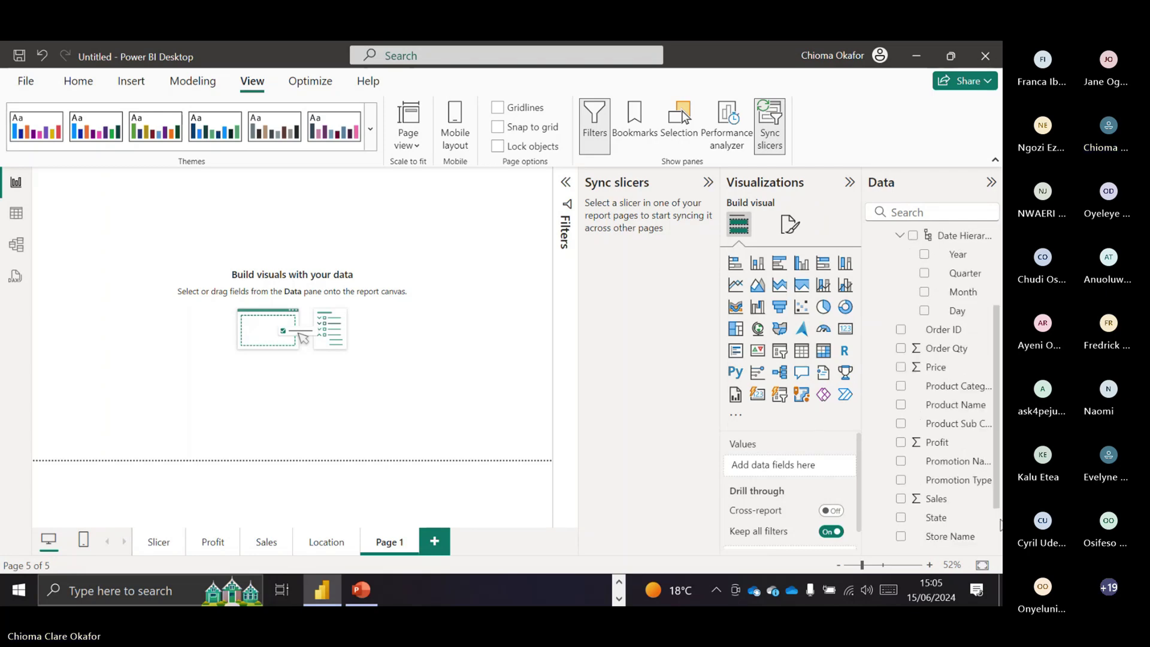
left_click(16, 213)
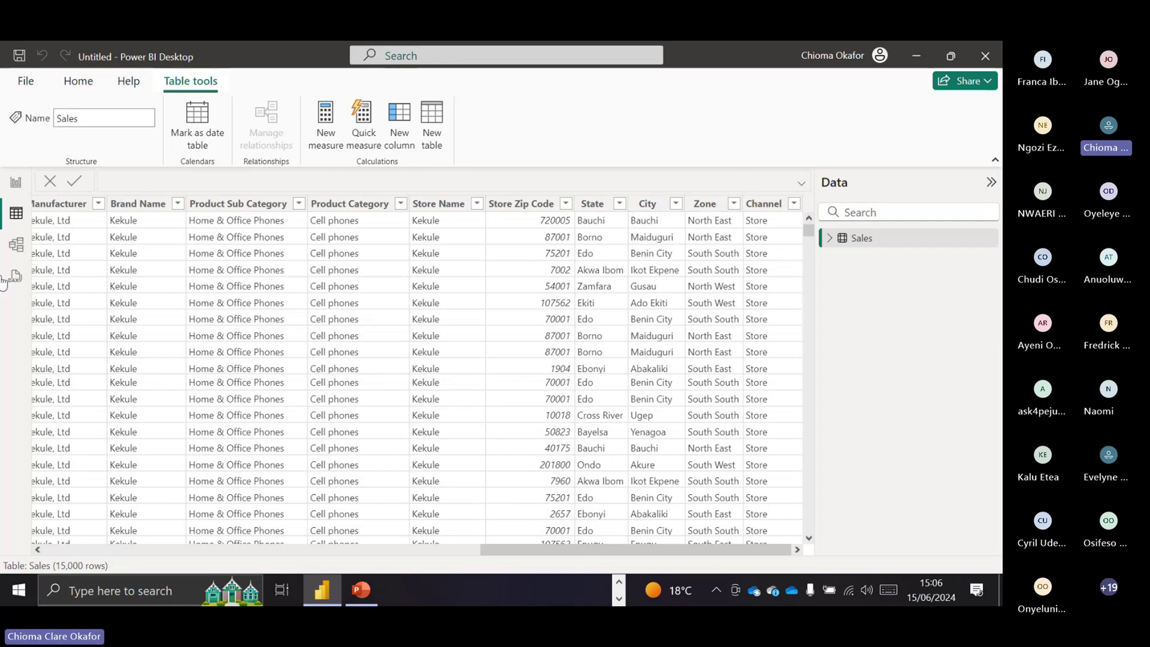
left_click(16, 182)
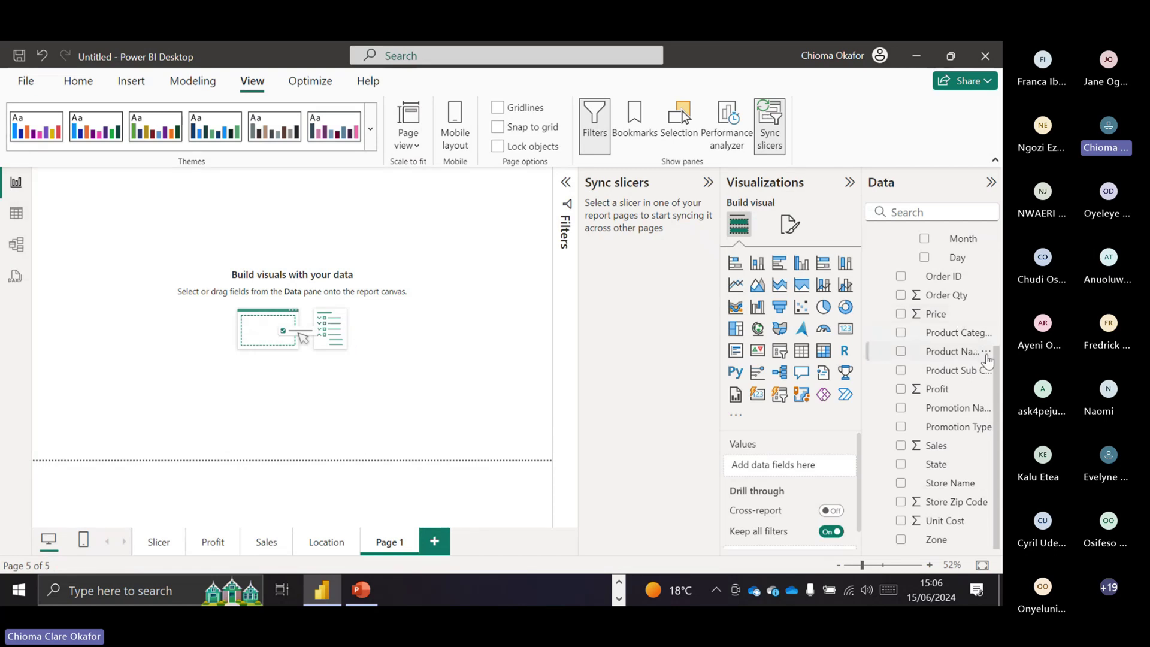
- Collapse the Sync slicers pane and build a clustered bar chart of Profit by Zone on the new page
left_click(708, 183)
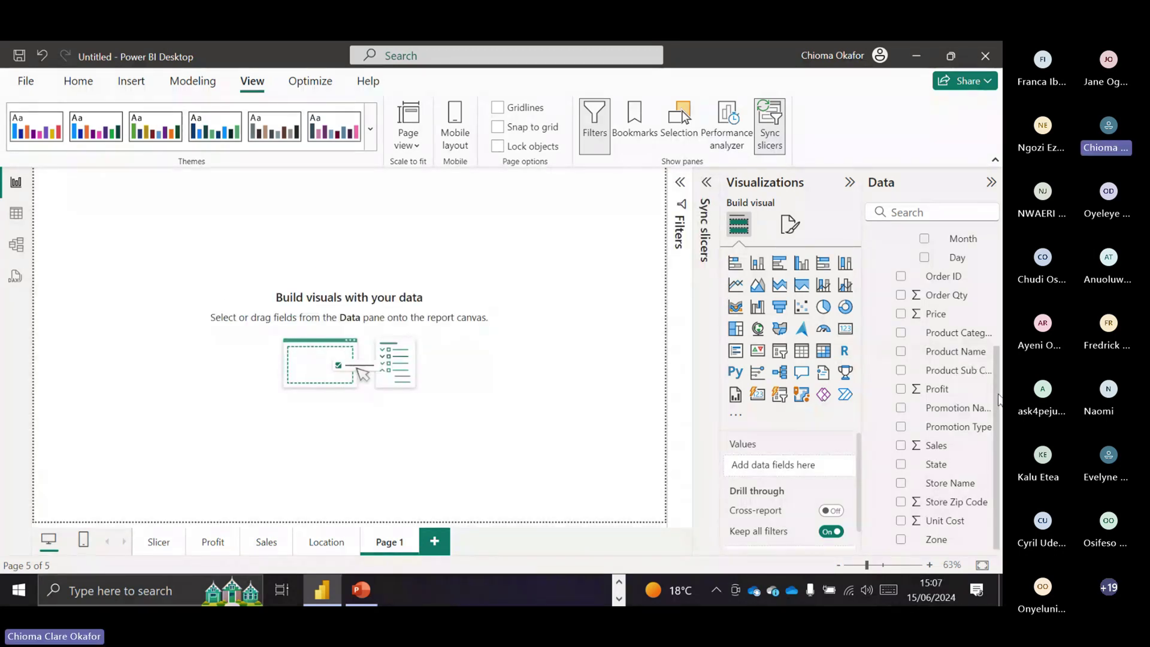
left_click_drag(999, 402, 999, 390)
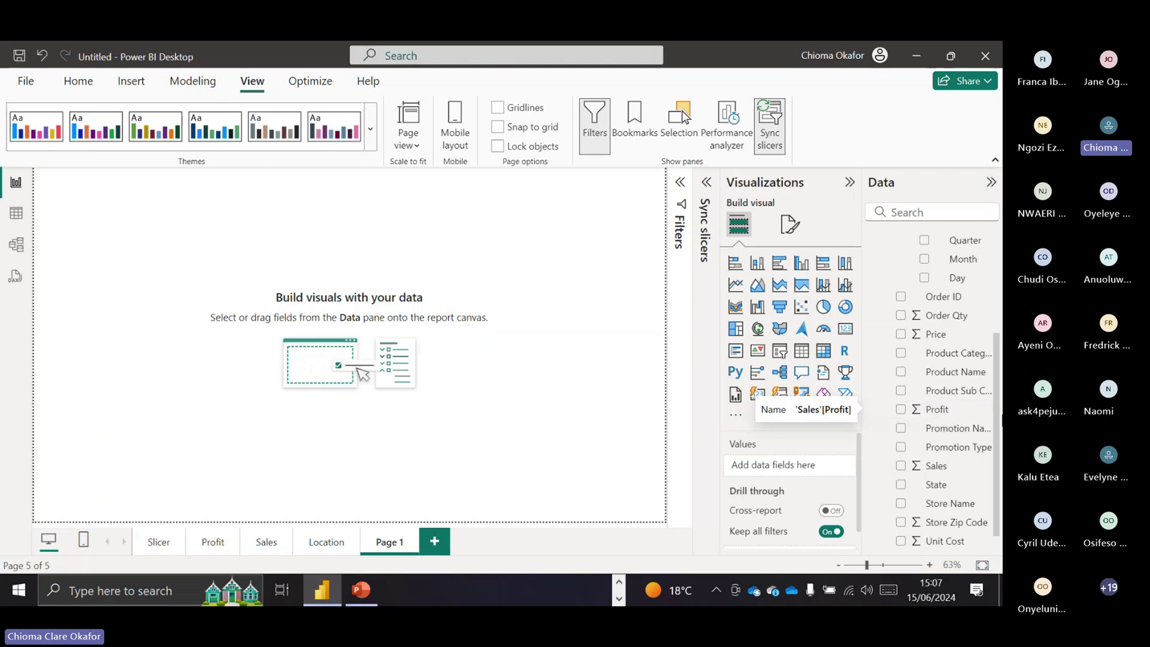
scroll(959, 431, "down", 1)
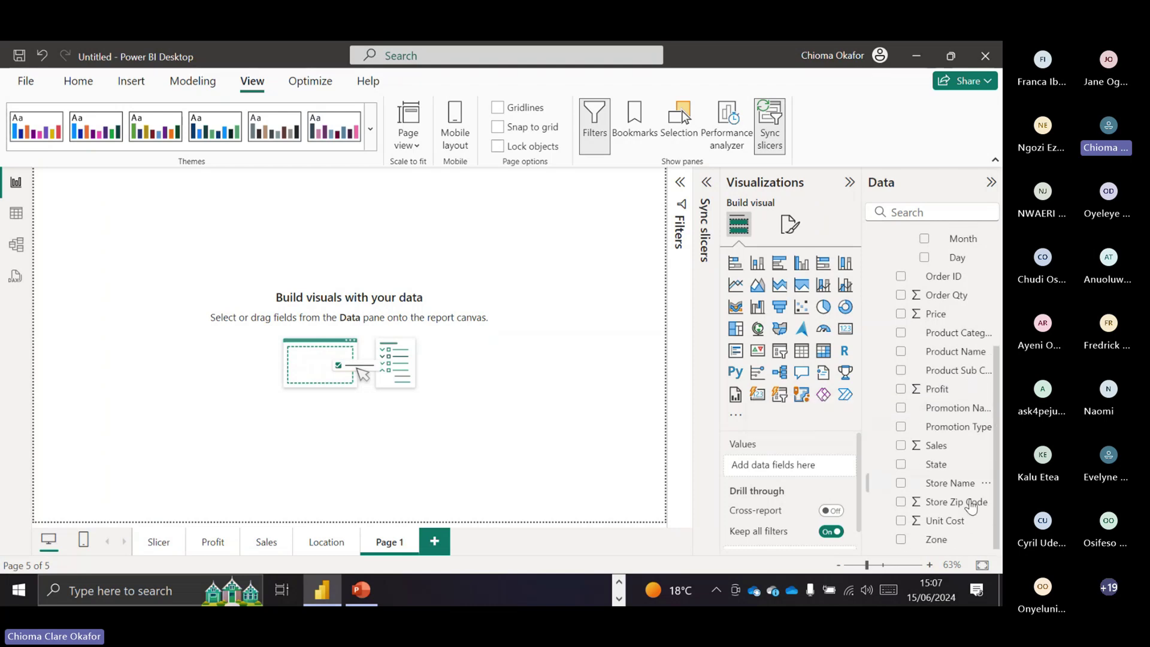
left_click(901, 540)
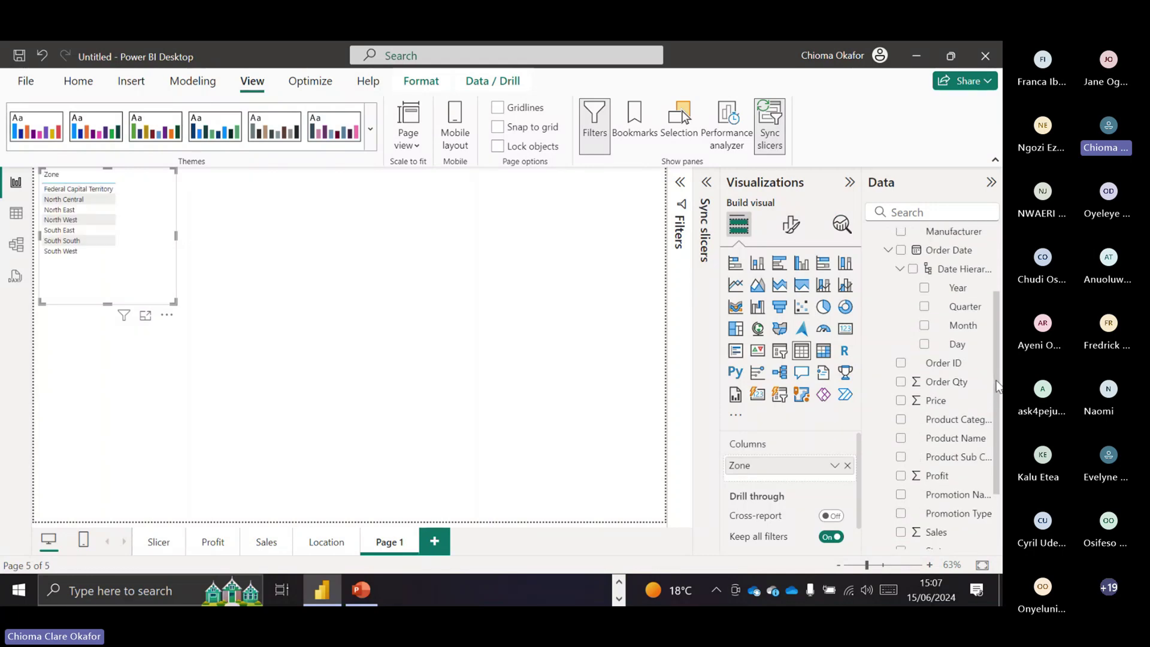
left_click(901, 477)
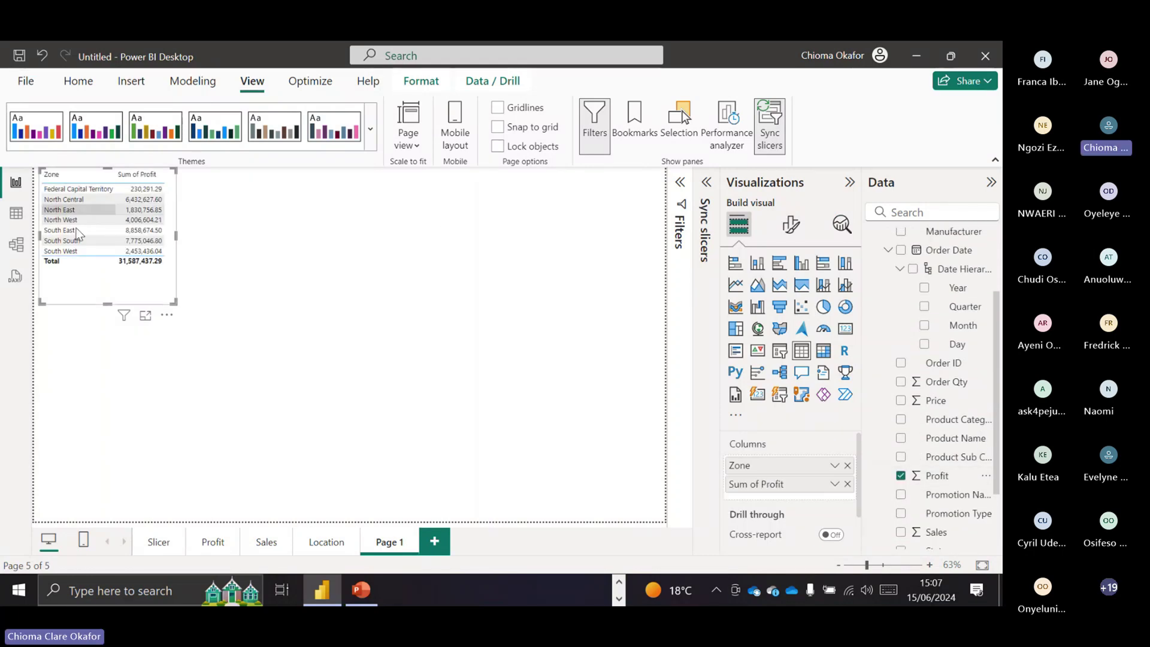
left_click(777, 265)
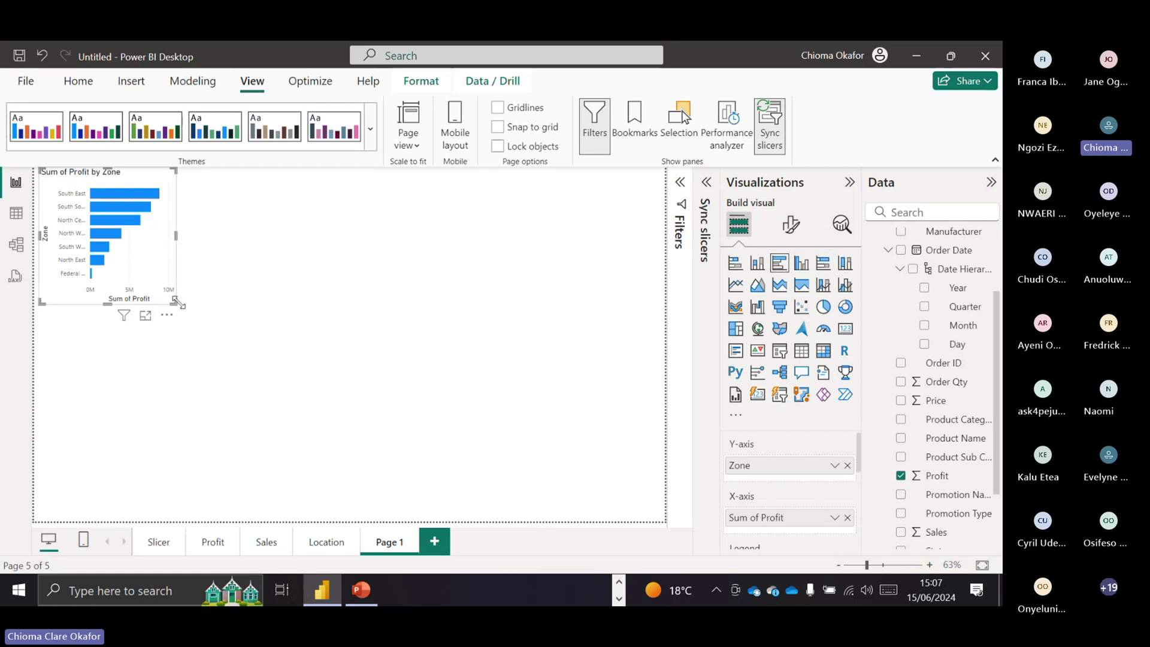
- Enlarge the Profit by Zone bar chart and move it towards the middle of the page
left_click_drag(175, 304, 406, 376)
left_click_drag(160, 187, 207, 256)
left_click(509, 316)
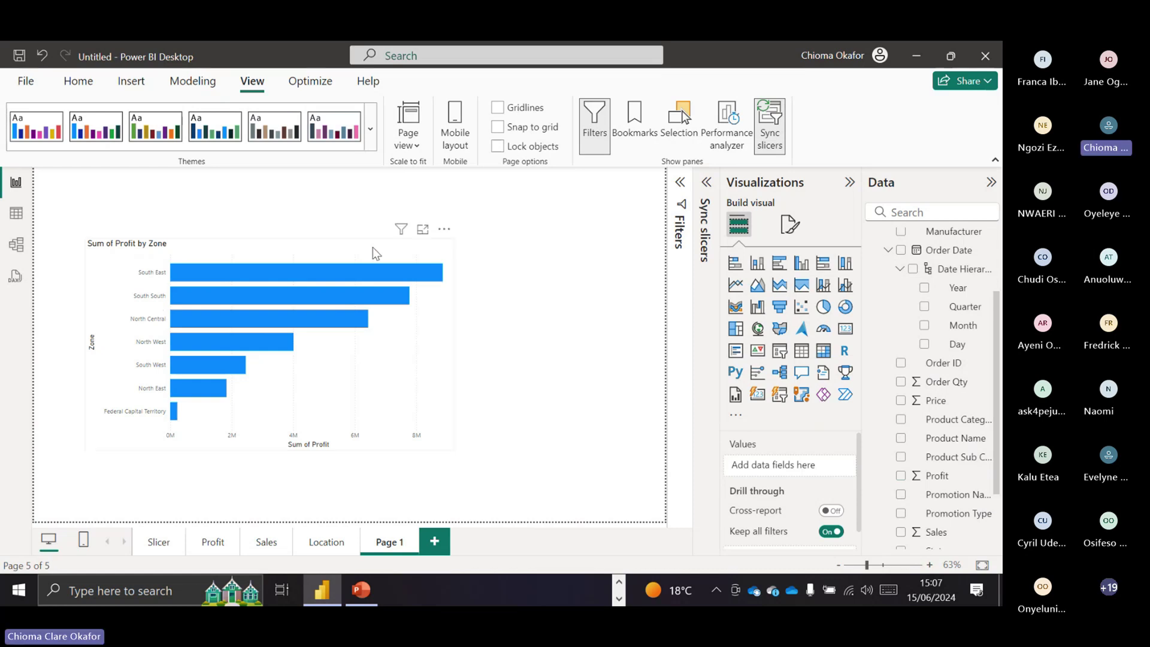
- Make the bar chart's Y-axis values bold and set their font size to 11
left_click(790, 224)
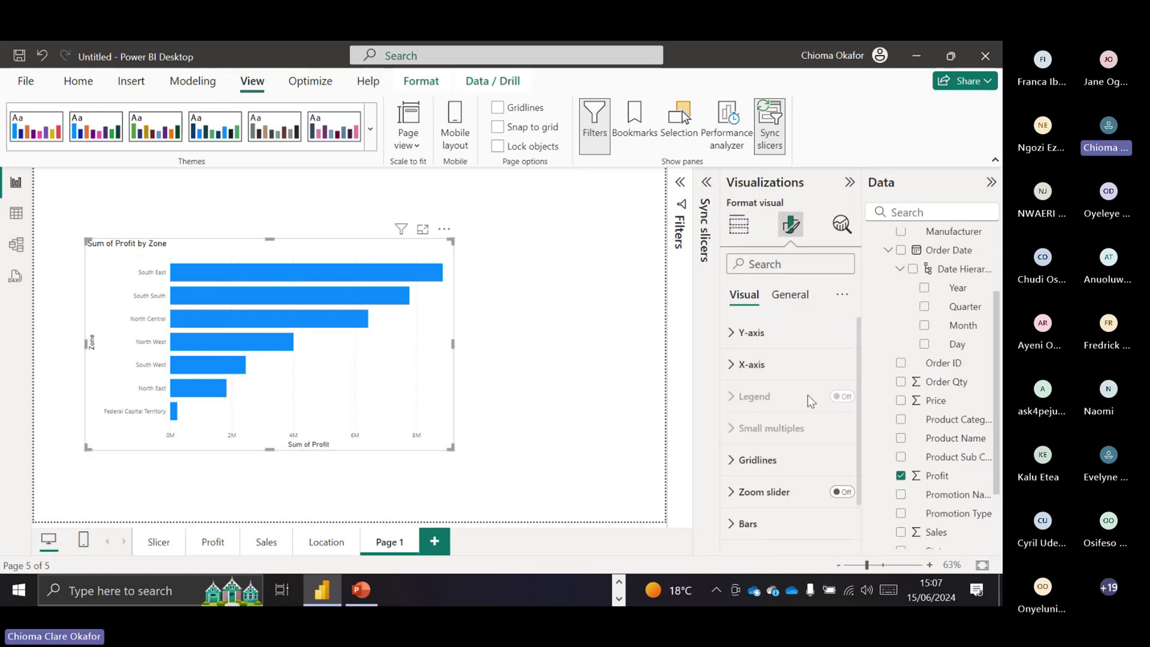
left_click(739, 333)
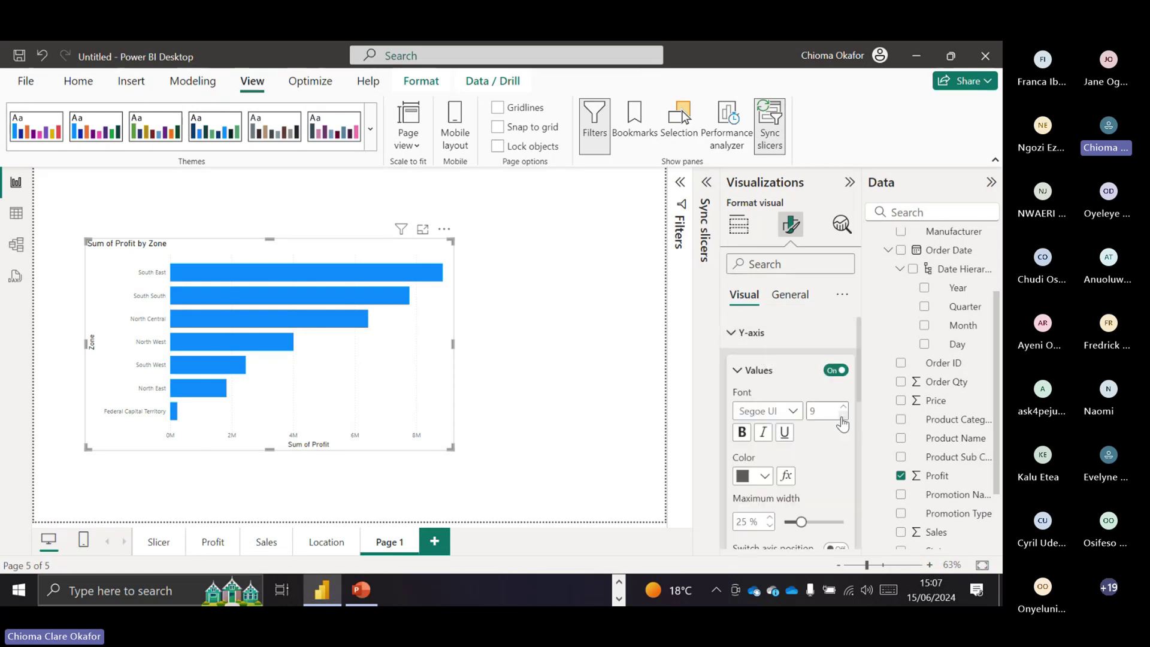
left_click(741, 432)
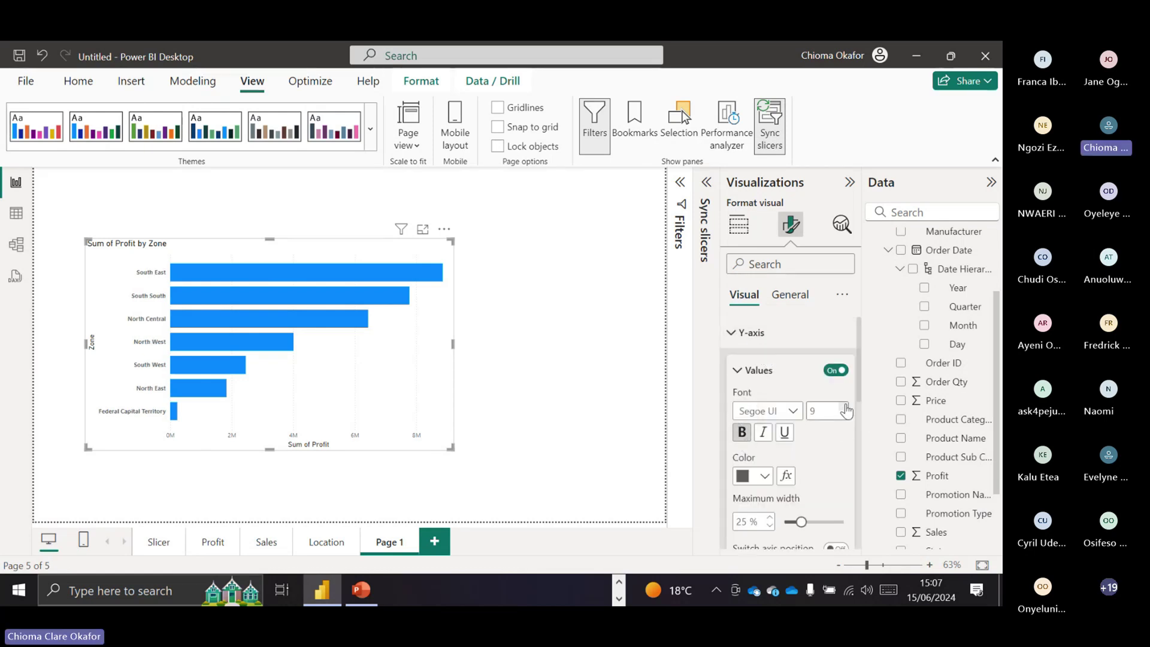
left_click(844, 406)
left_click(844, 407)
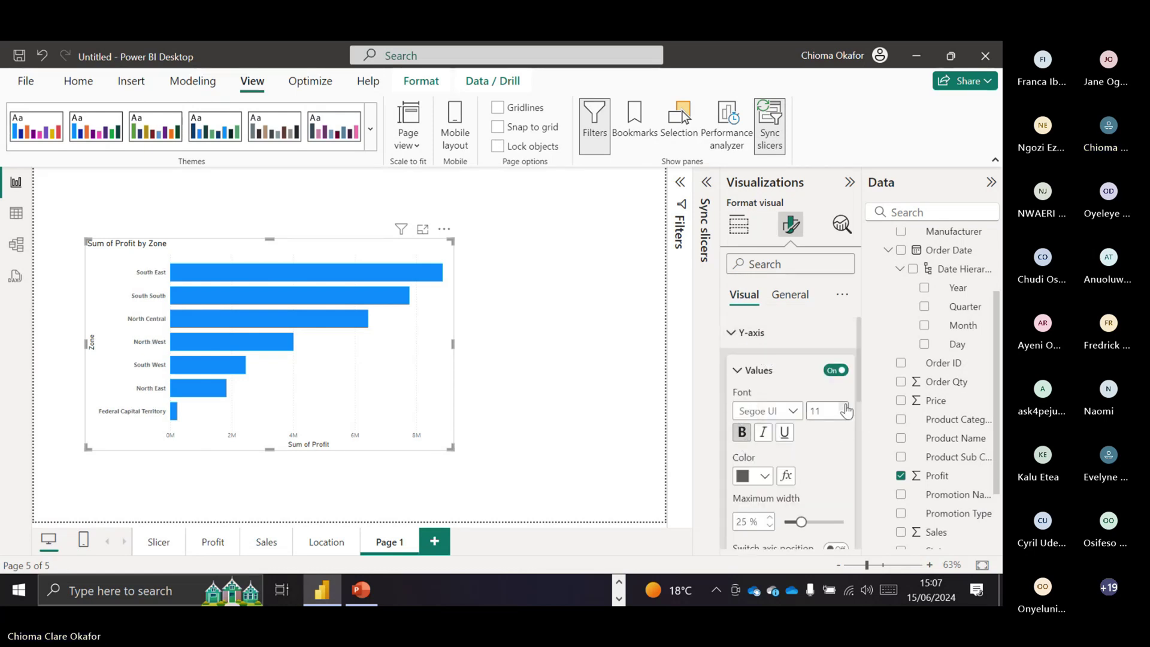
left_click(48, 234)
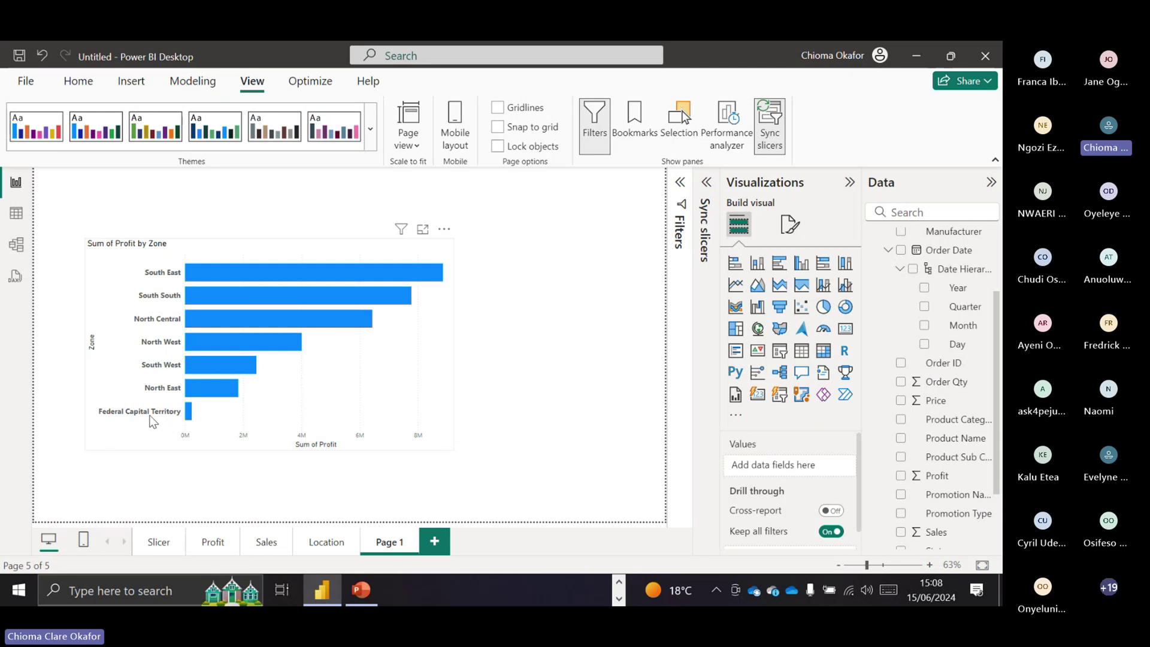
- Rename the page with the Profit by Zone chart as Zone
mouse_move(189, 418)
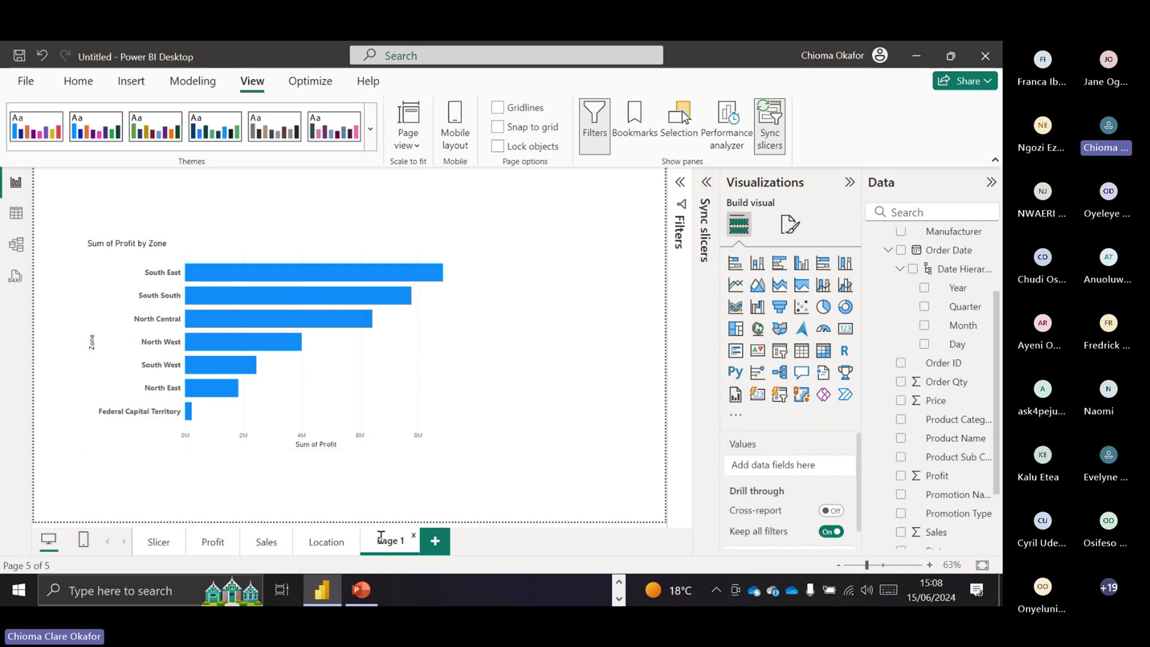
key("BackSpace")
key("BackSpace")
key("BackSpace")
key("BackSpace")
key("BackSpace")
key("BackSpace")
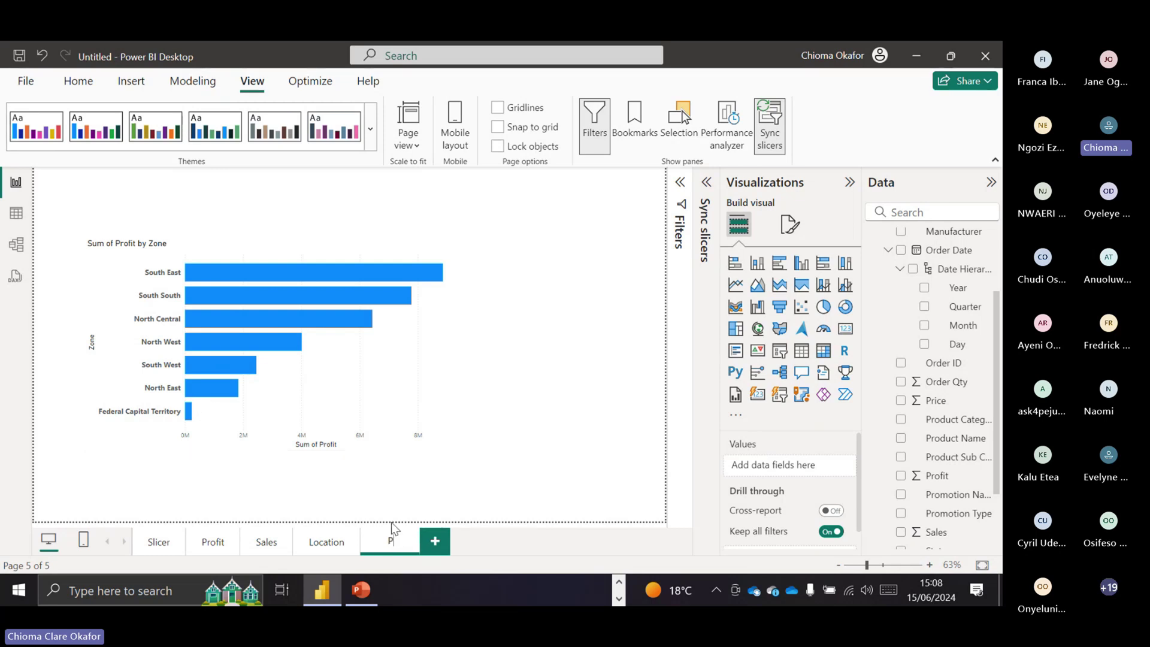
type("Zone")
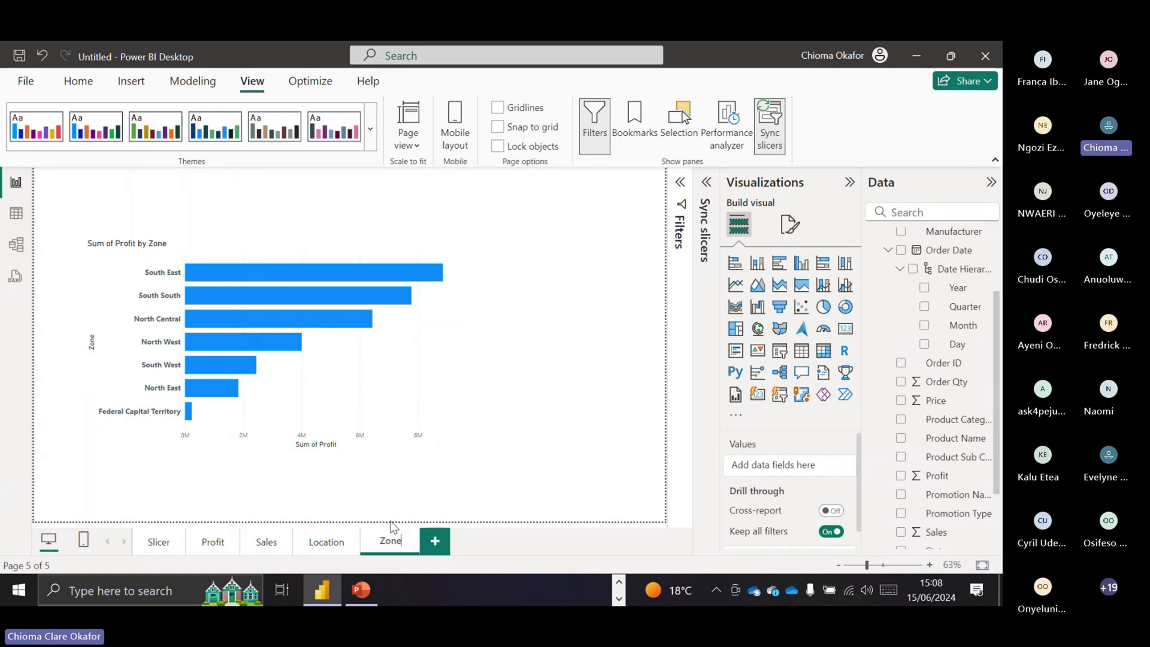
key("Return")
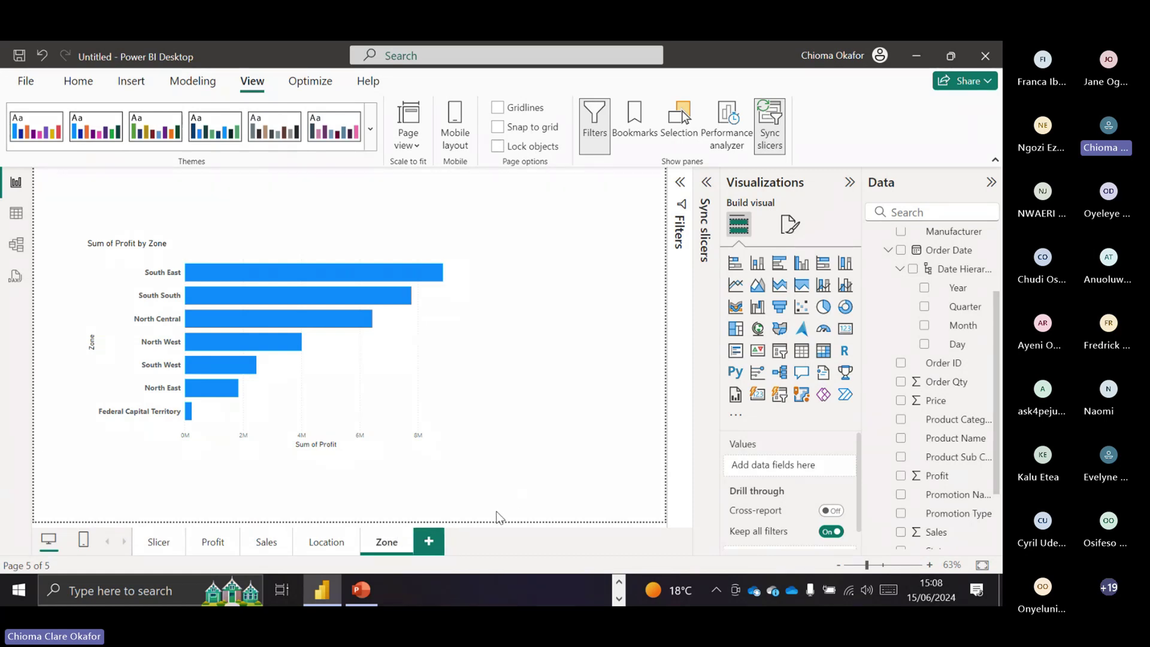
- Add another new report page and create a map of Profit by State on it
left_click(429, 542)
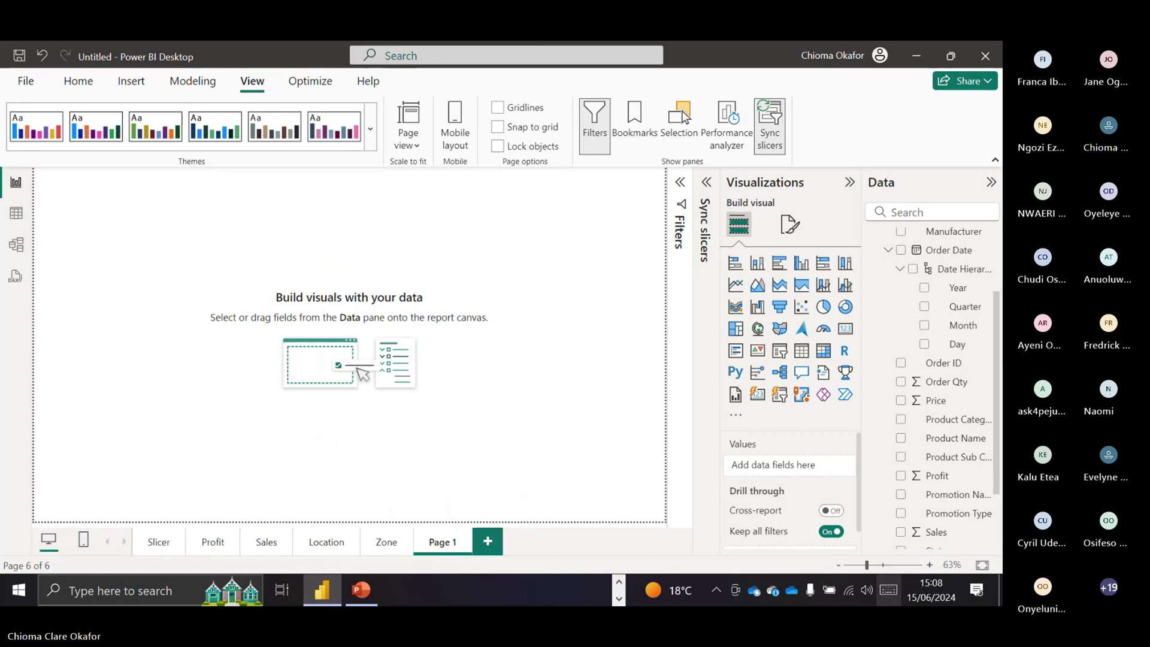
scroll(935, 473, "down", 3)
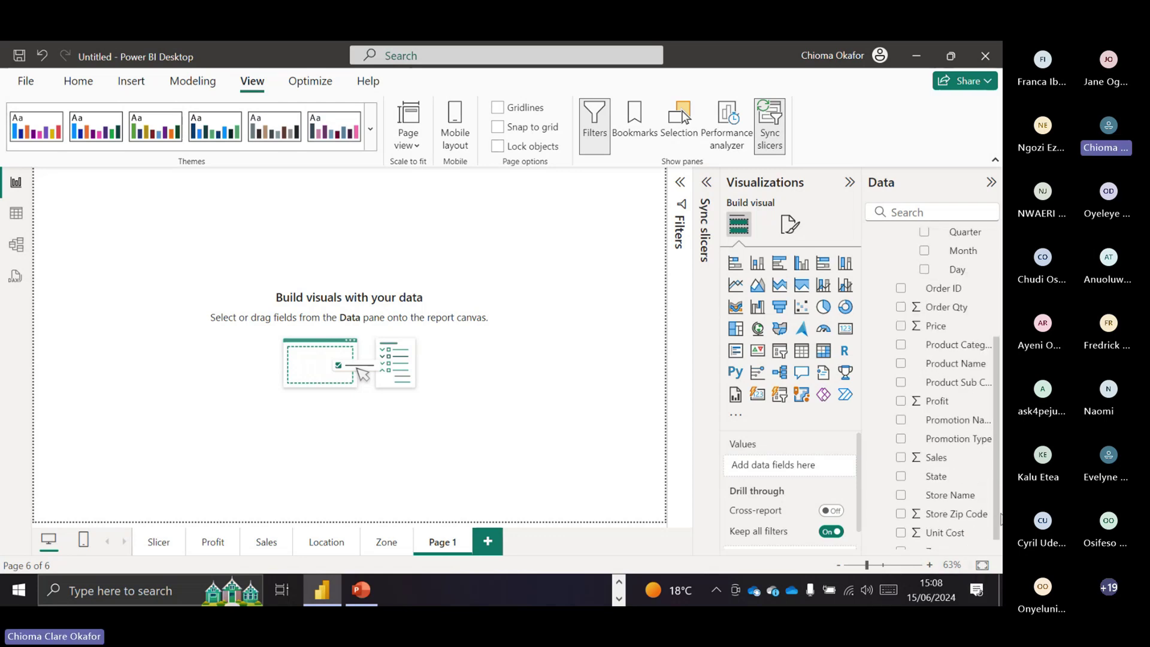
left_click(903, 465)
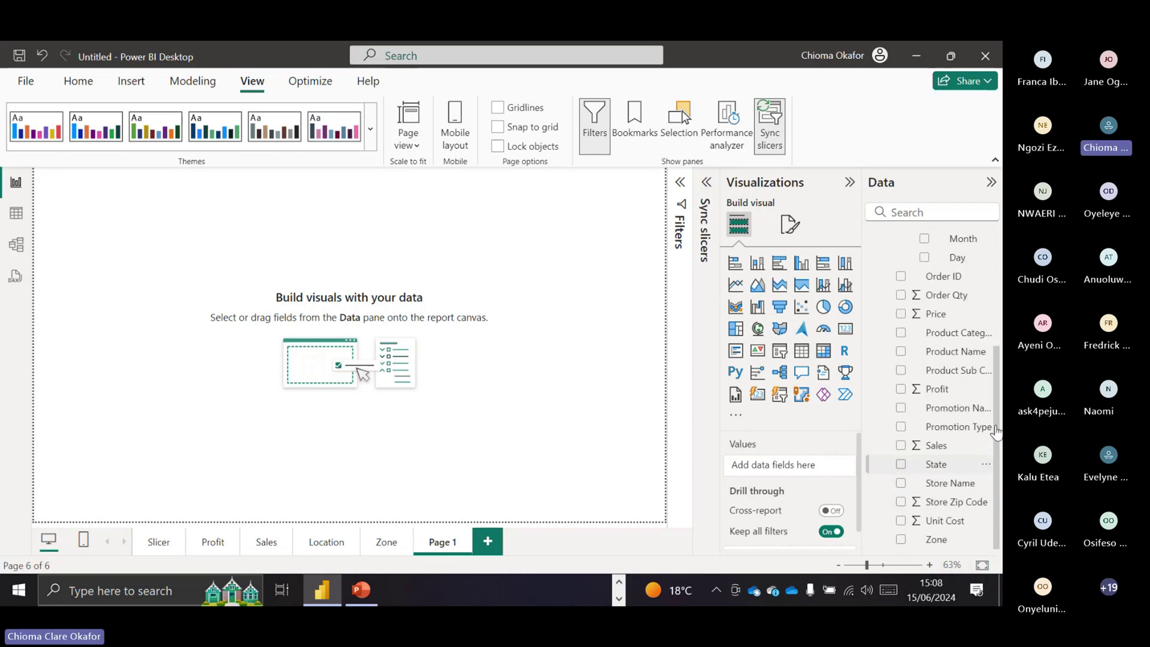
left_click(902, 390)
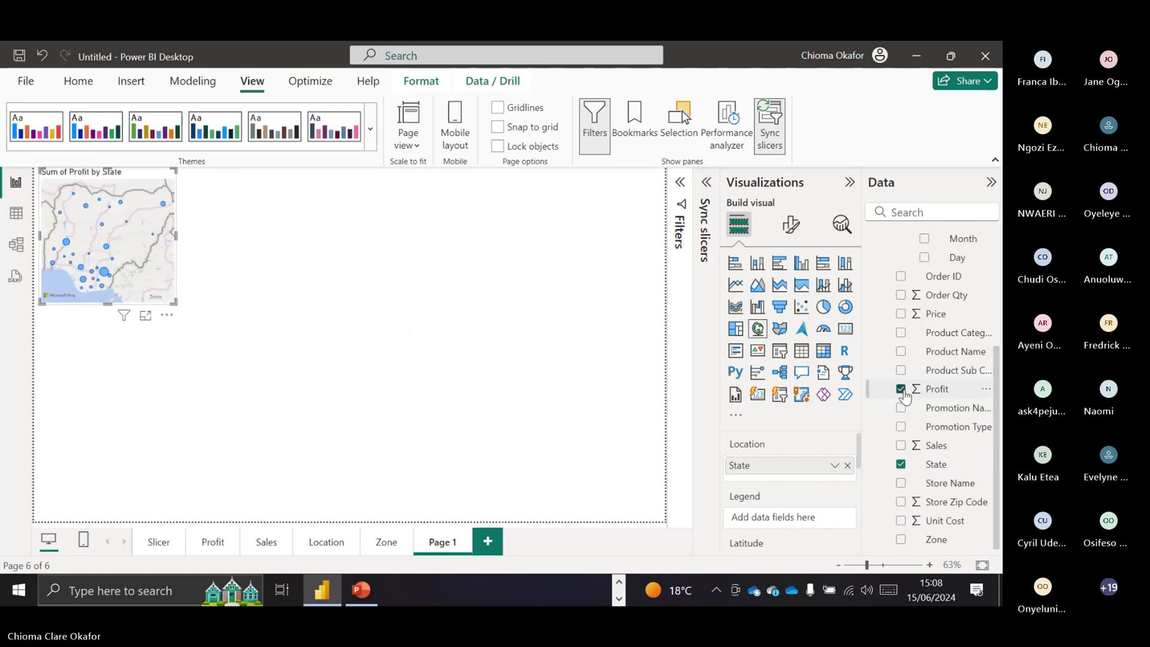
- Enlarge the state map, move it lower on the page and check the profit of individual states such as Kwara and Delta
left_click_drag(175, 303, 317, 399)
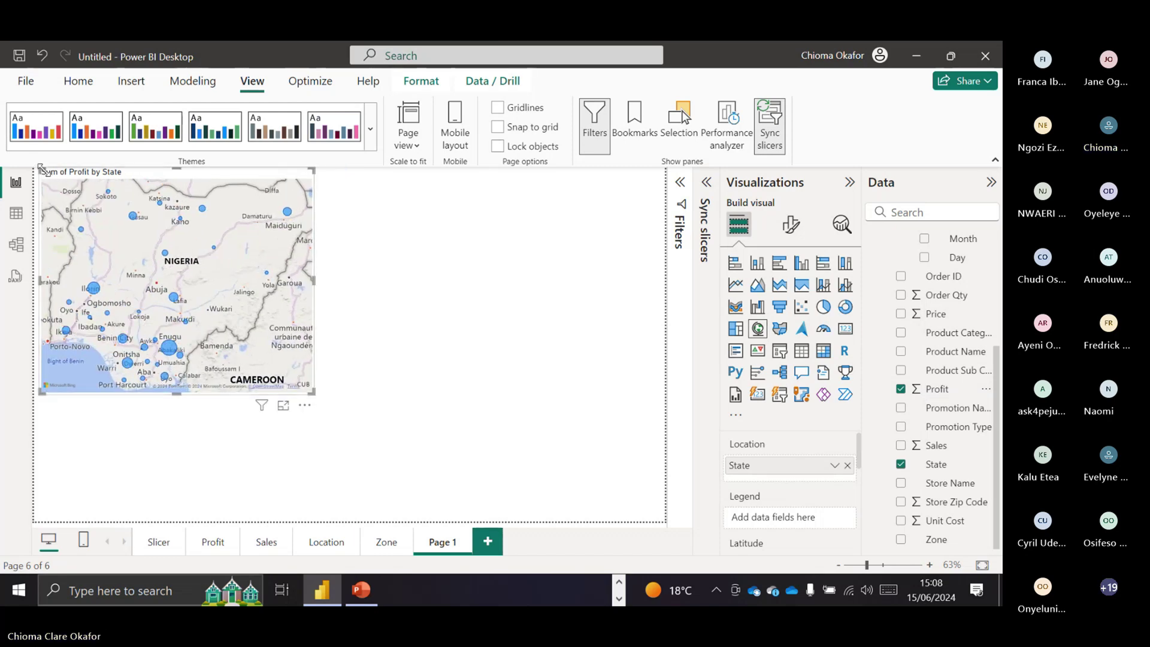
left_click_drag(52, 180, 55, 244)
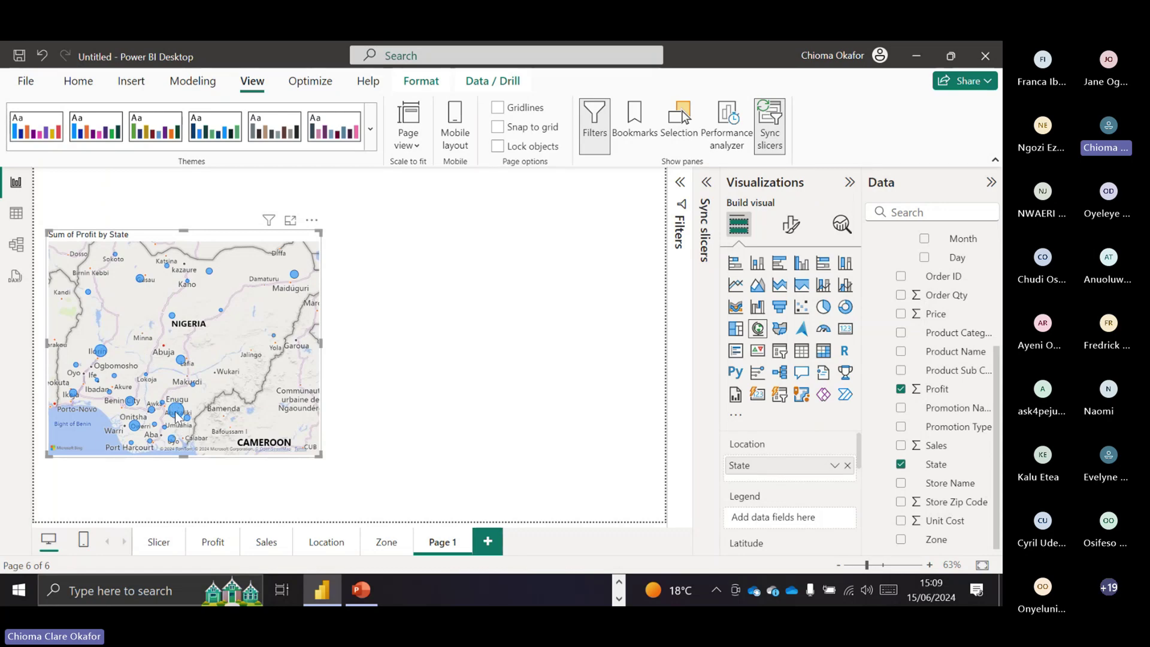
mouse_move(177, 415)
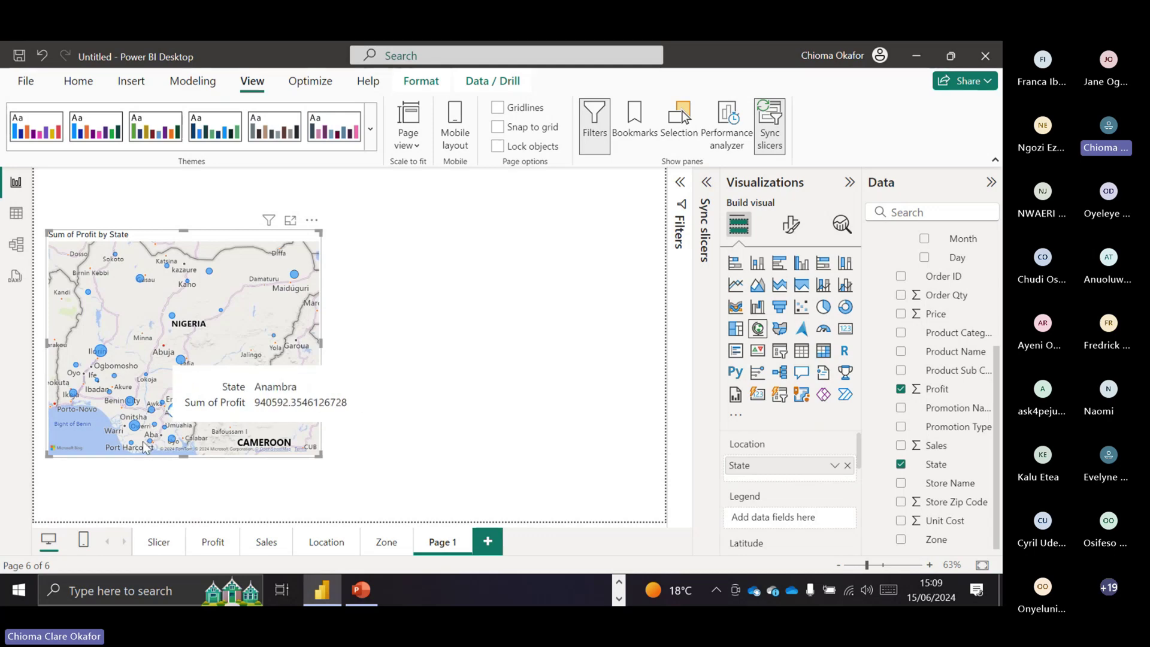
mouse_move(104, 356)
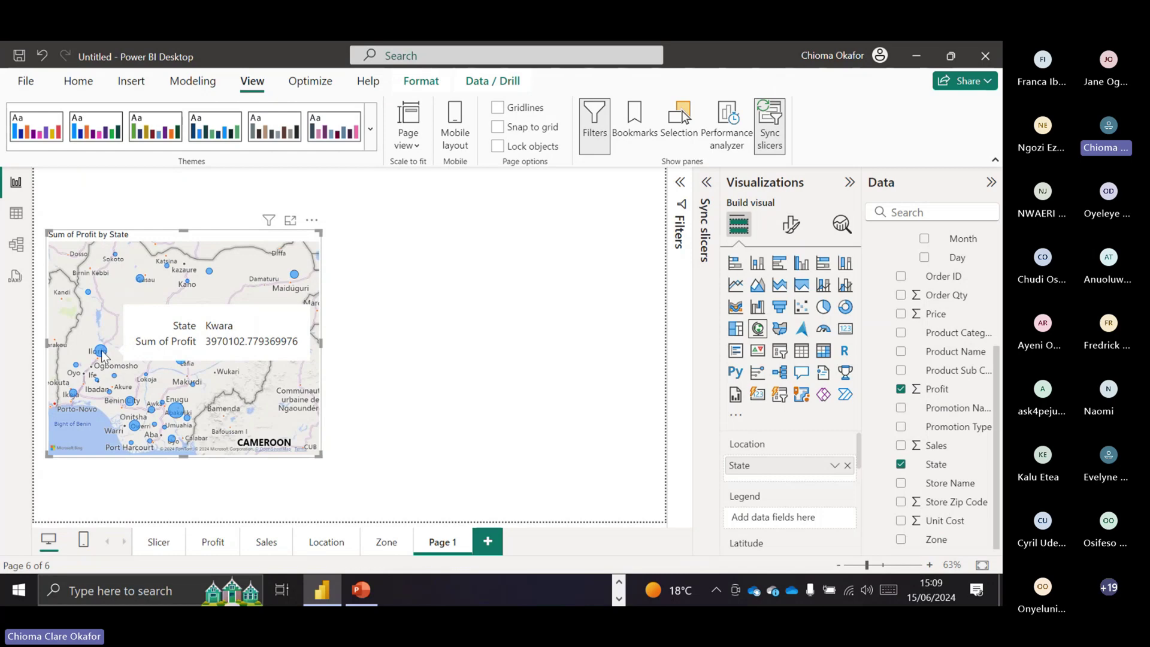
mouse_move(137, 429)
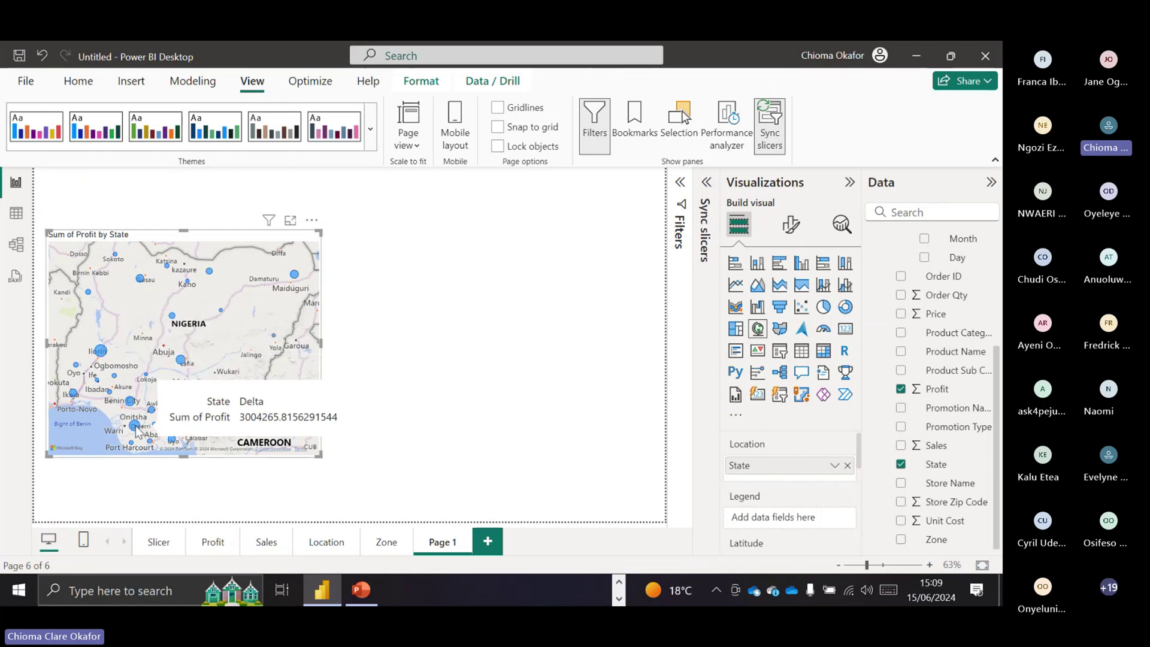
mouse_move(133, 405)
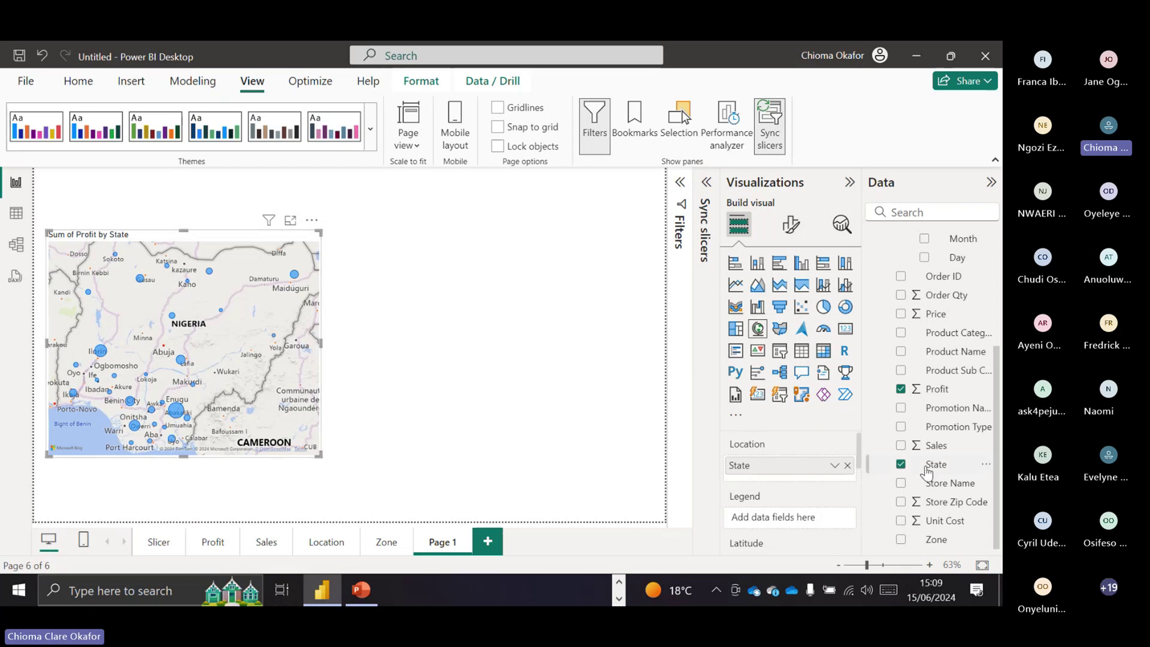
- Add a table of Profit by City beside the state map and enlarge it
left_click(568, 361)
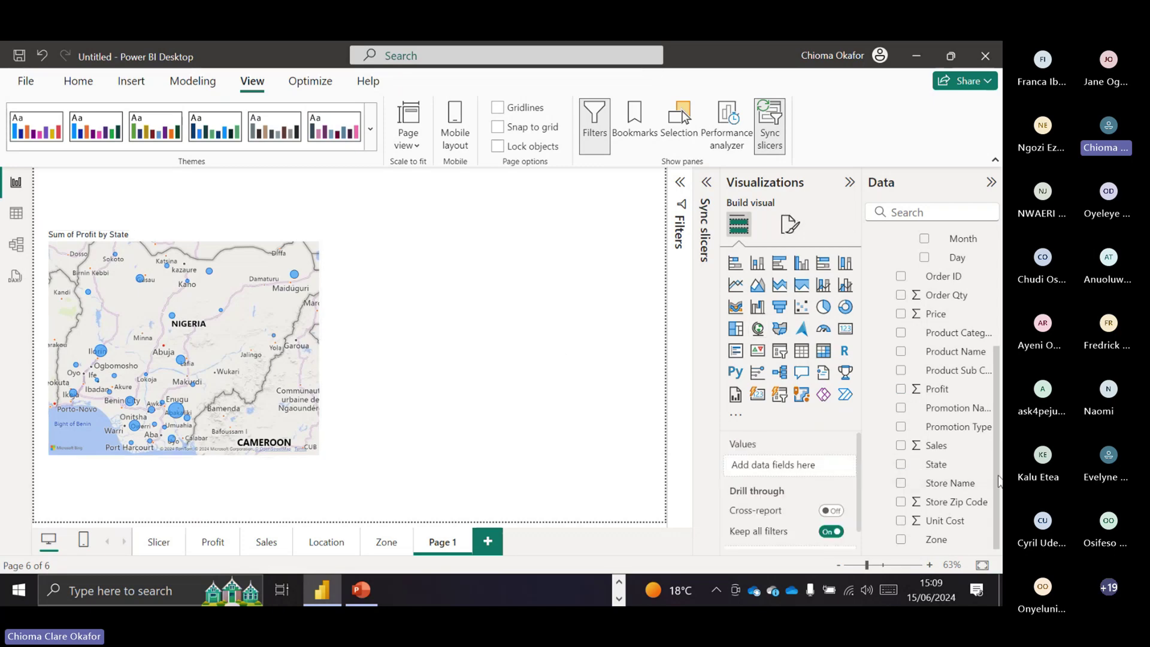
scroll(921, 311, "up", 5)
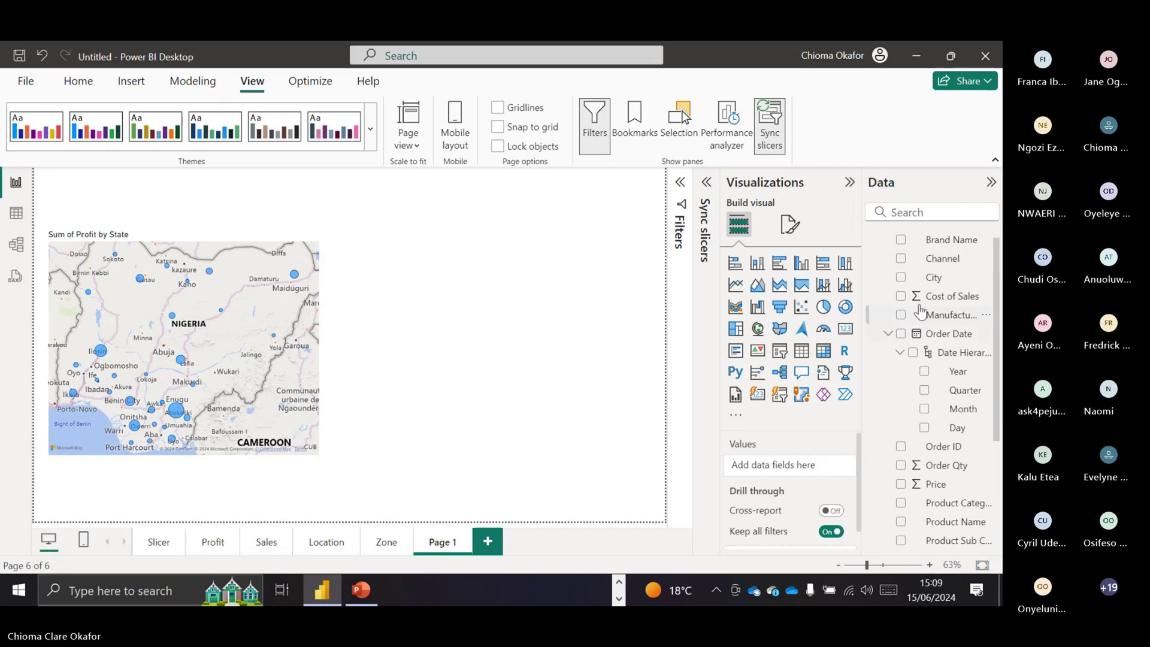
left_click(901, 277)
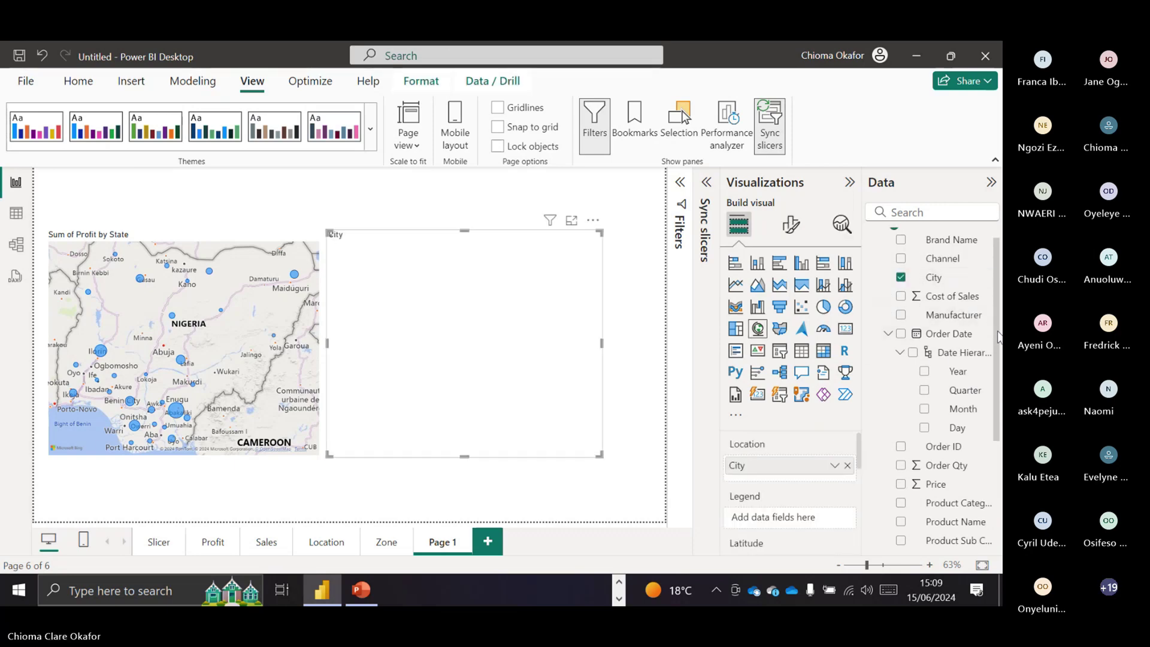
left_click_drag(999, 336, 1001, 393)
scroll(904, 409, "down", 3)
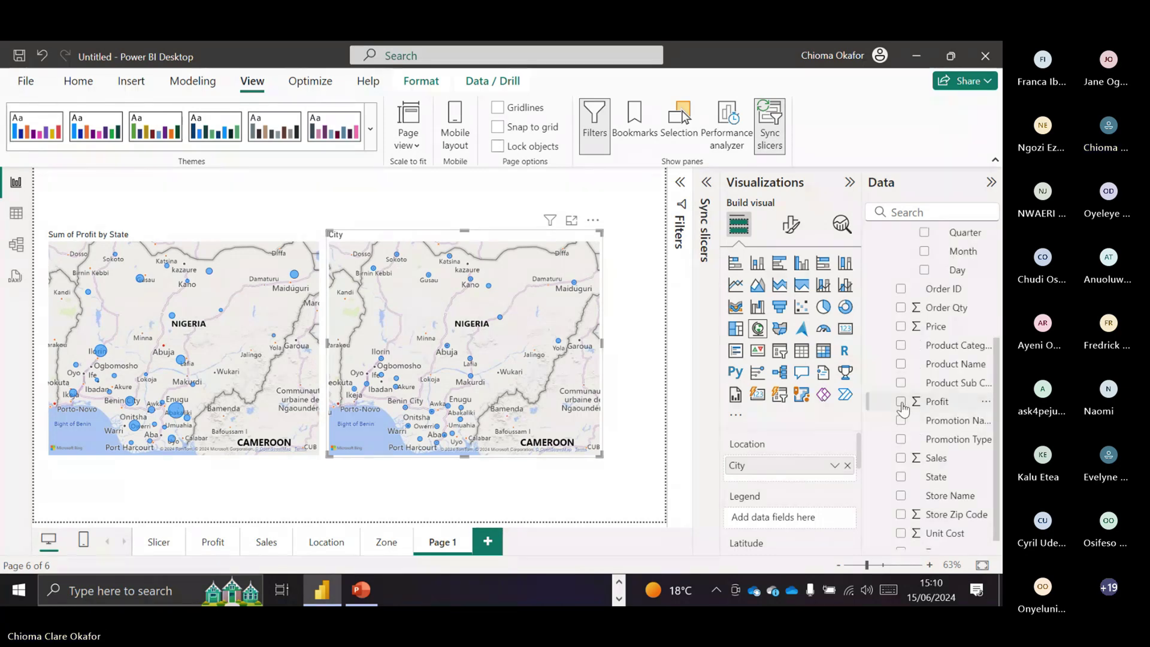
left_click(902, 401)
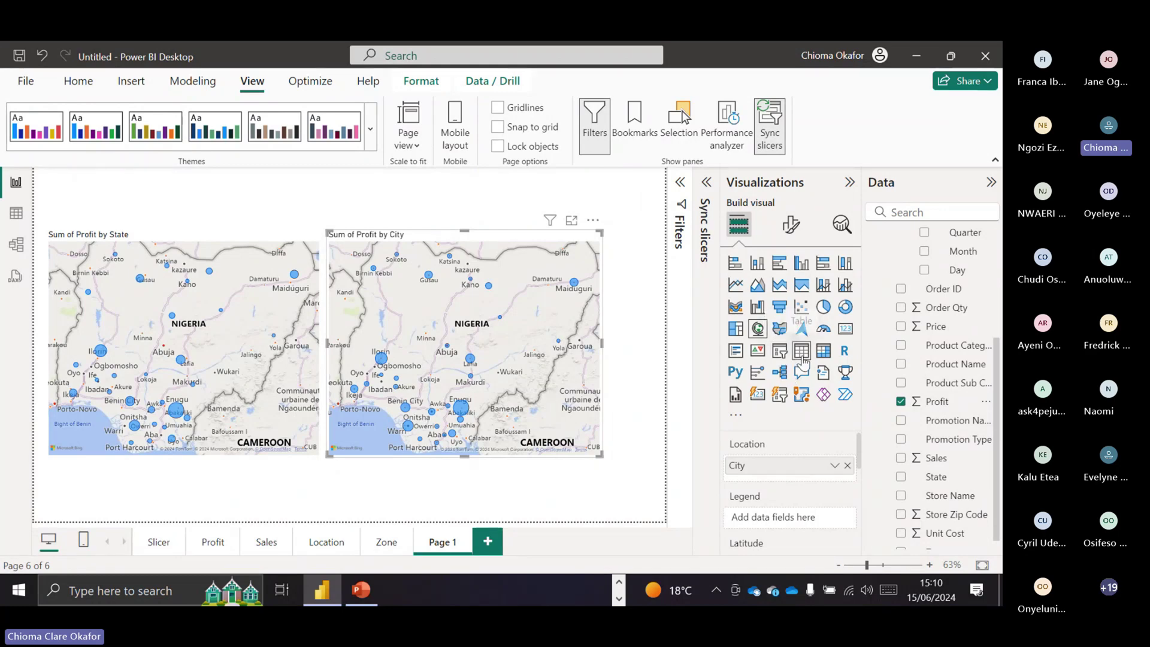
left_click(802, 351)
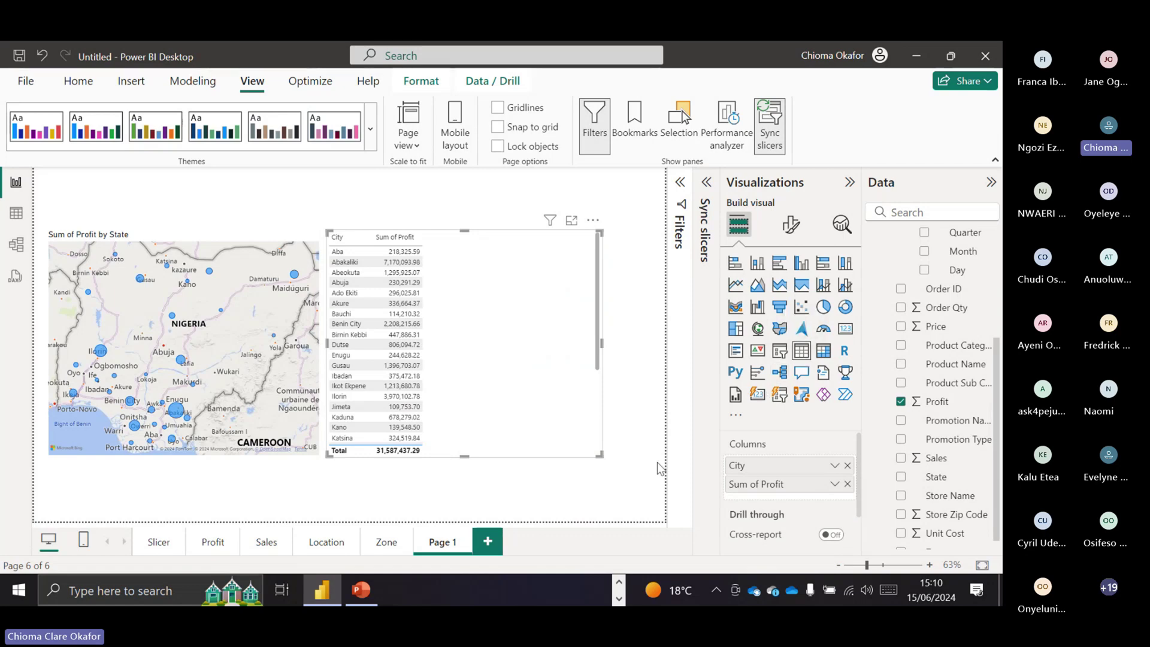
left_click_drag(609, 459, 642, 473)
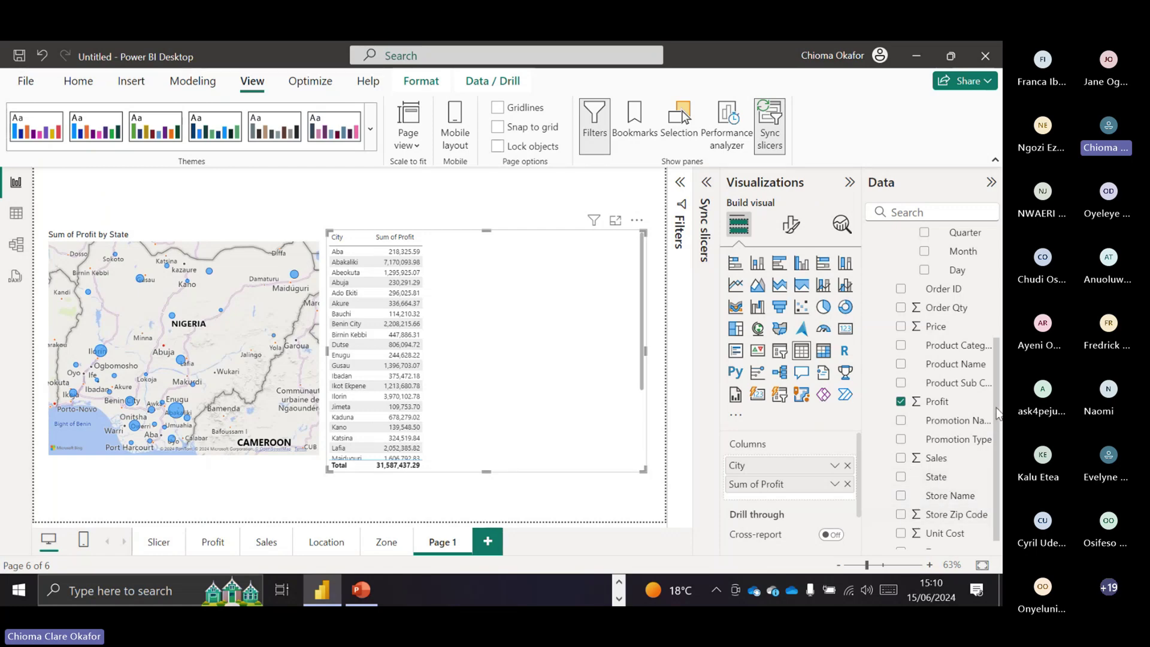
- Try the city profit table as a line and stacked column chart, comparing it with the table form
left_click_drag(998, 413, 1002, 336)
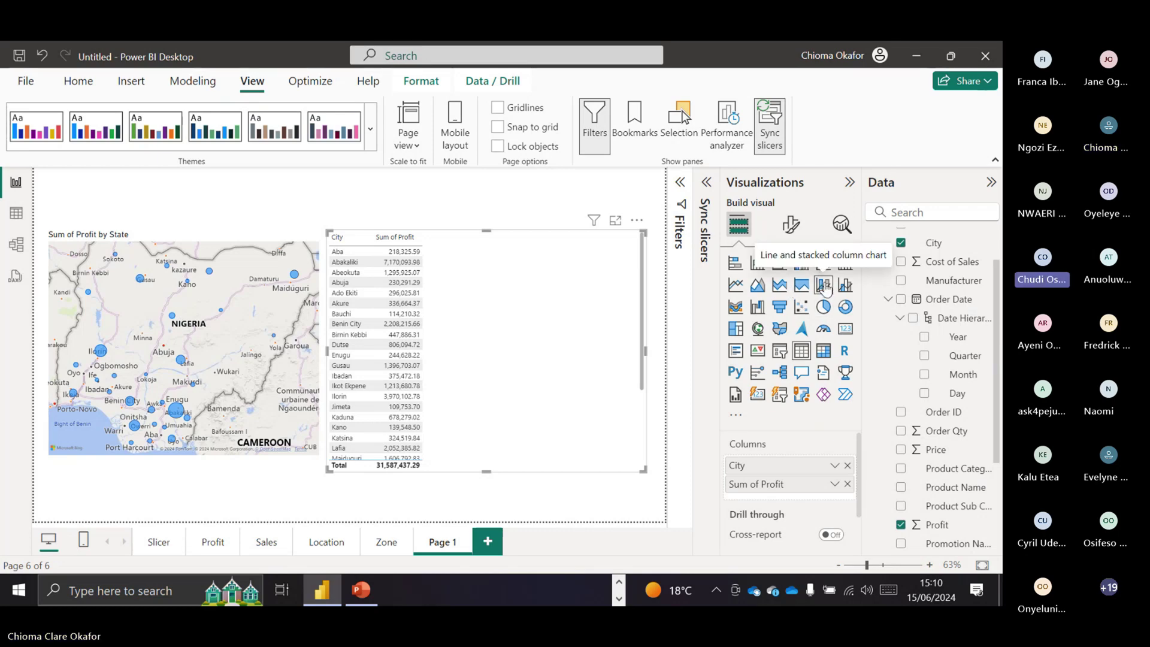
left_click(824, 286)
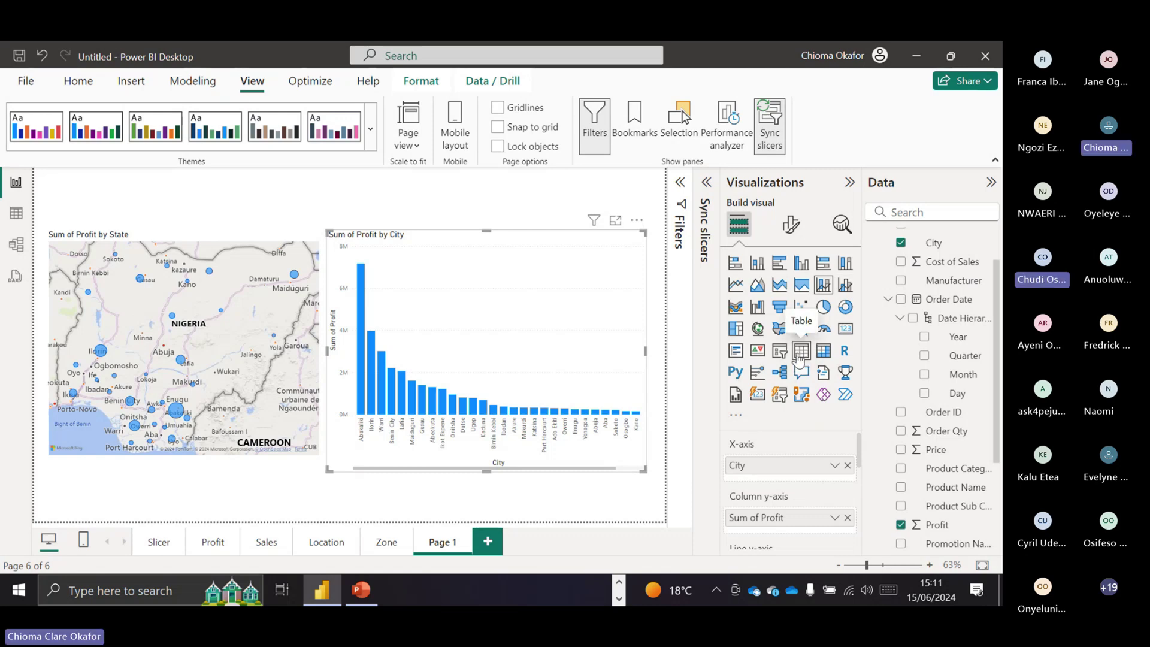
left_click(802, 351)
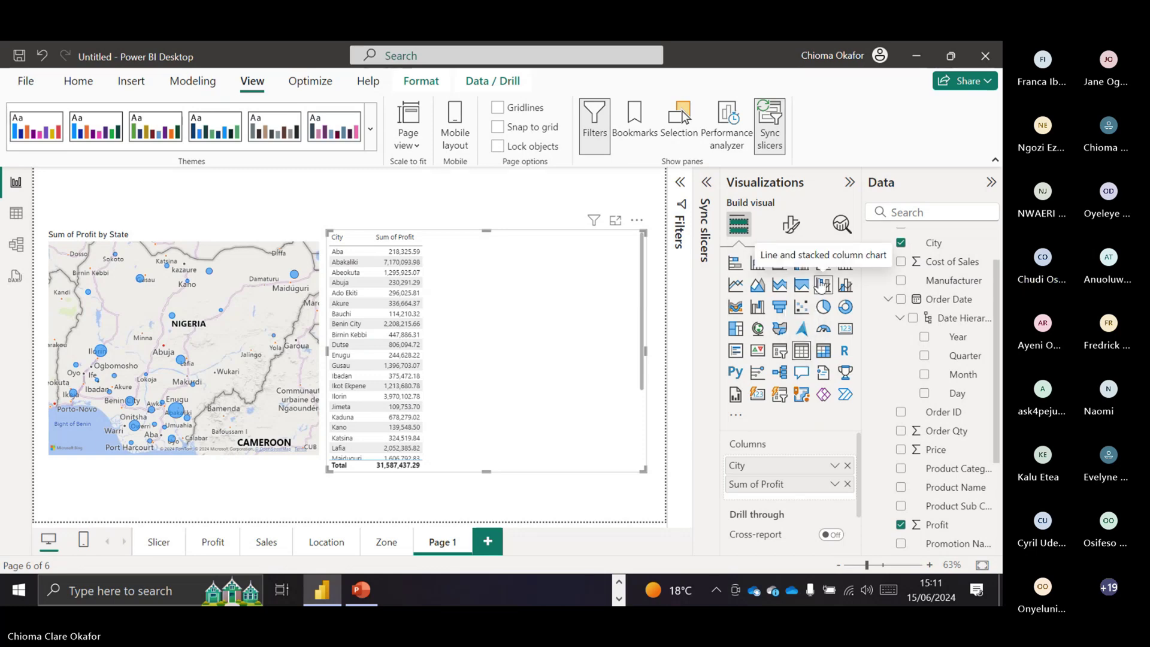
left_click(822, 286)
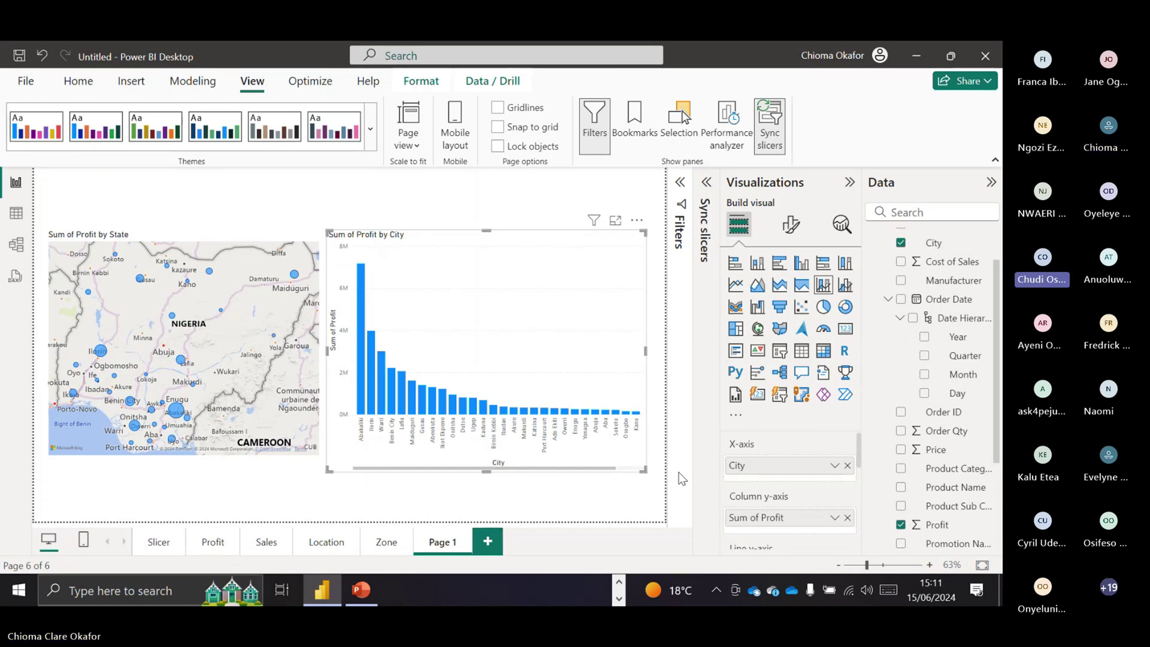
- Break down the city profit chart by the Year level of Order Date, leaving out Quarter and Month
left_click(926, 360)
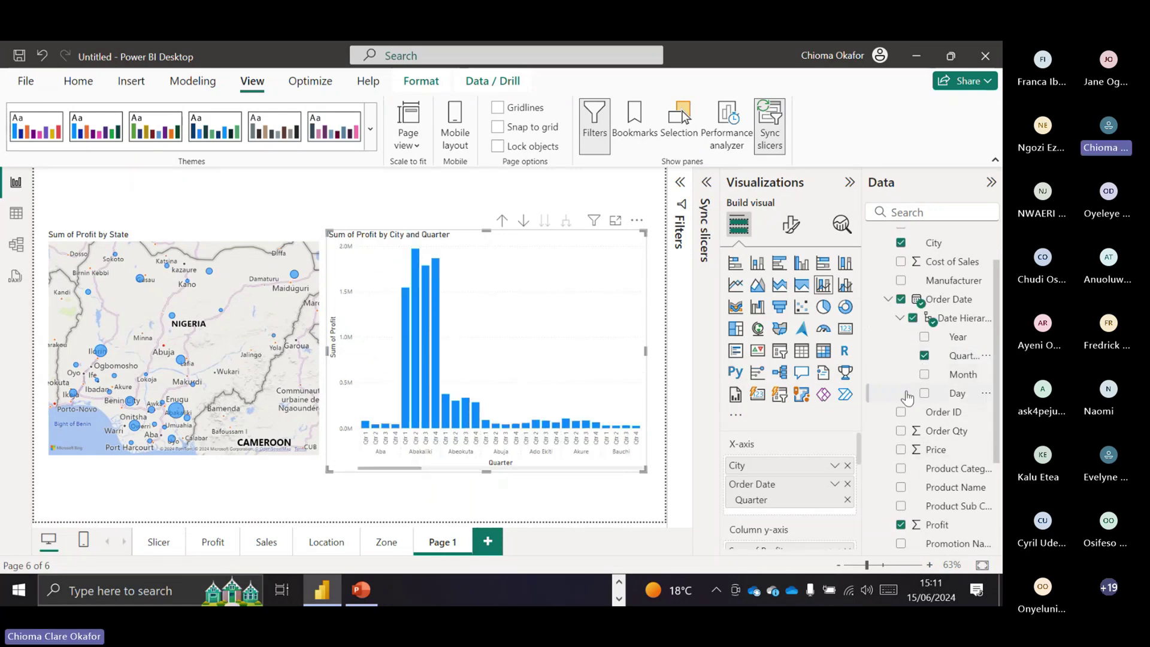
left_click(925, 376)
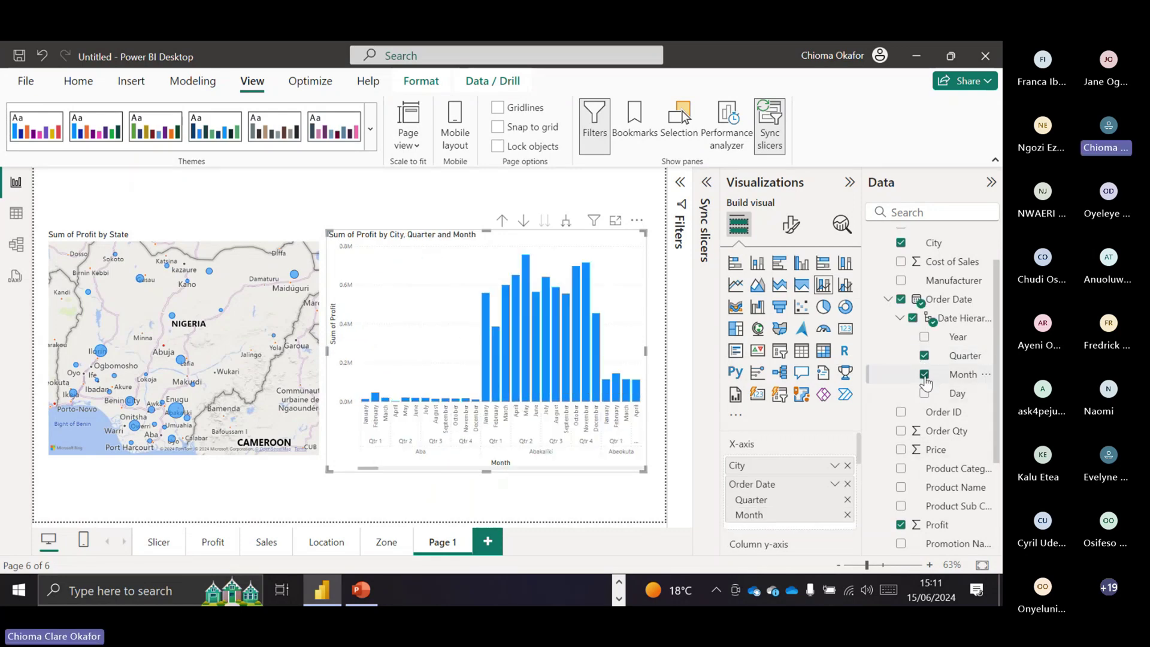
left_click(925, 376)
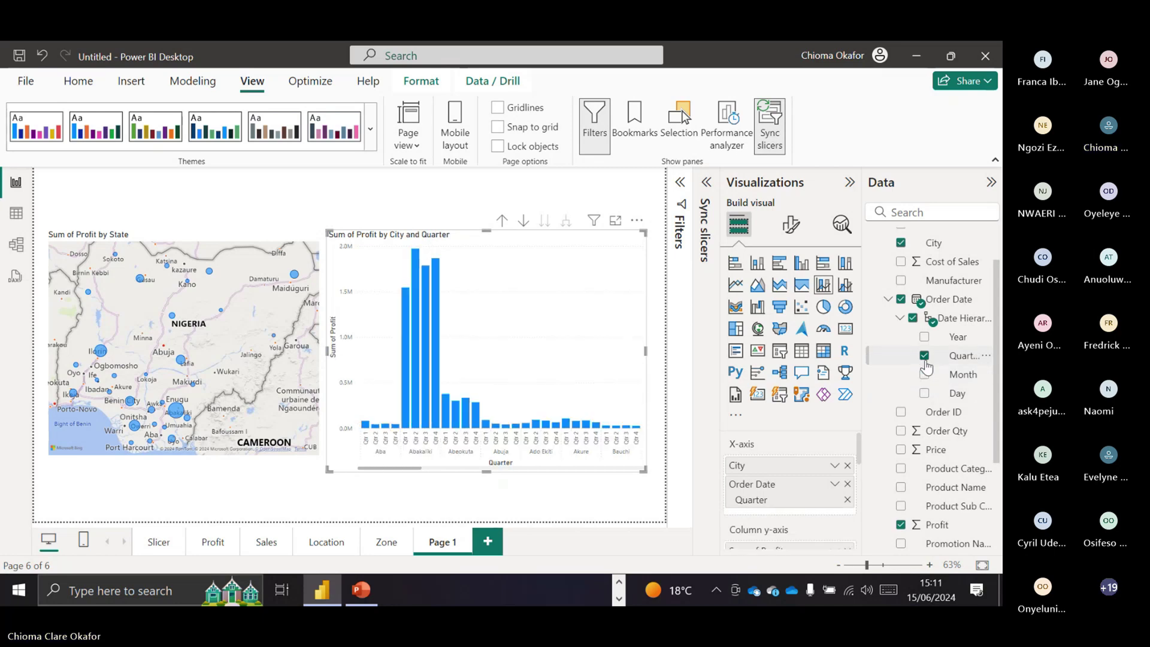
left_click(925, 357)
left_click(926, 338)
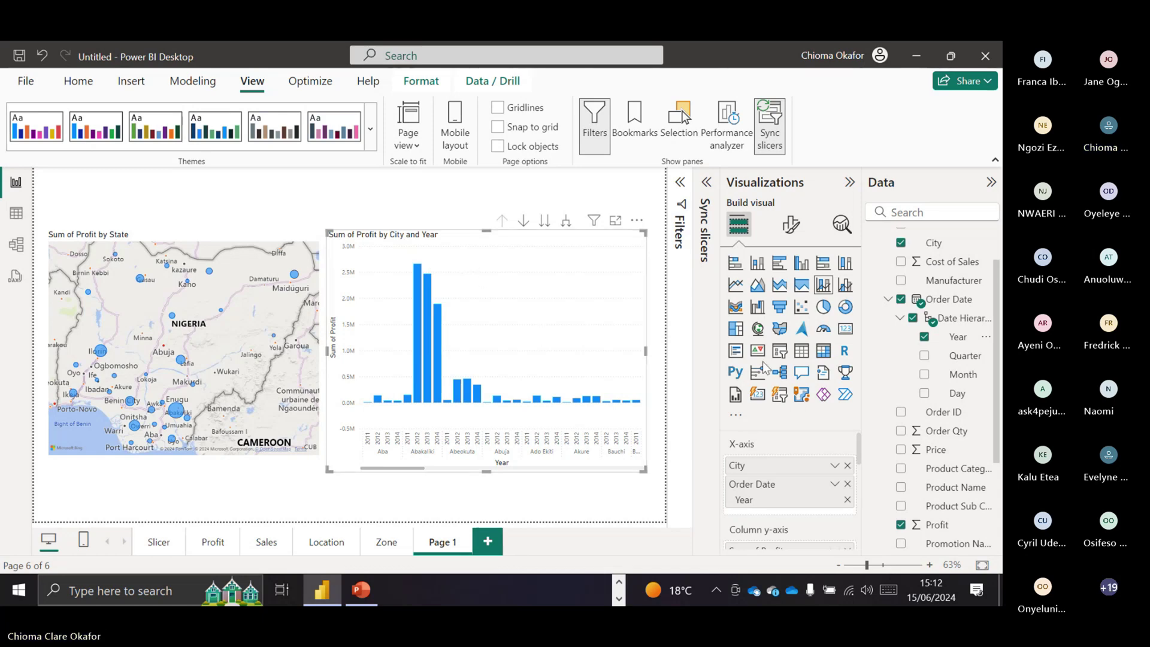
- Convert the city and year profit chart to a matrix and shrink it to leave a gap beside the map
left_click(818, 355)
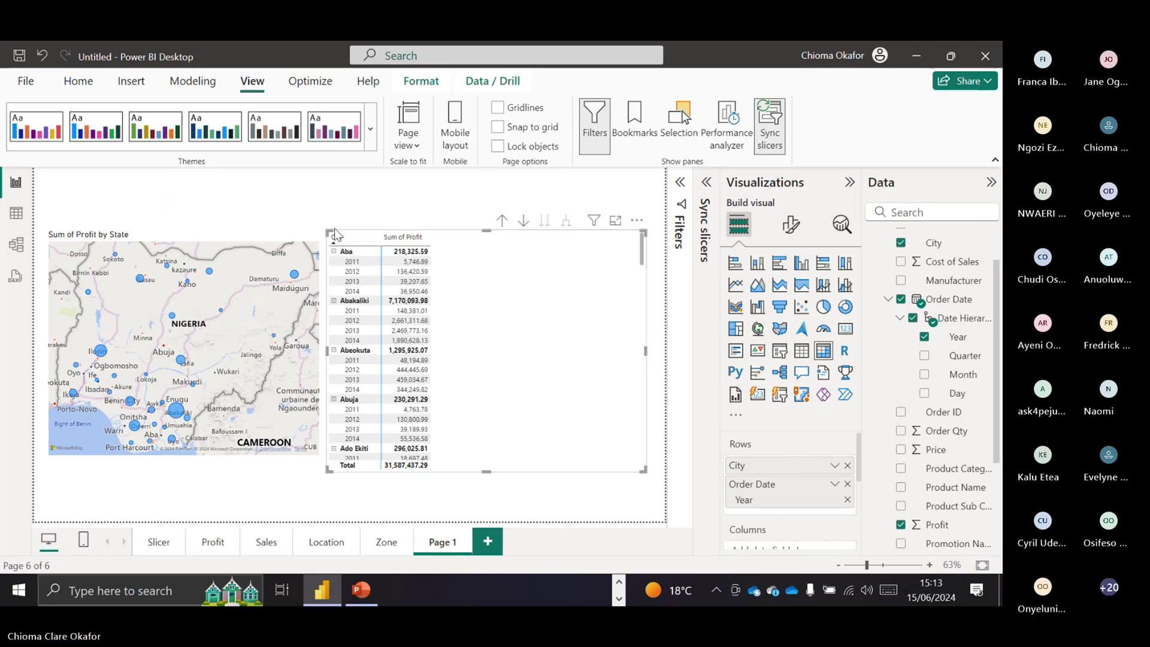
left_click_drag(324, 229, 349, 242)
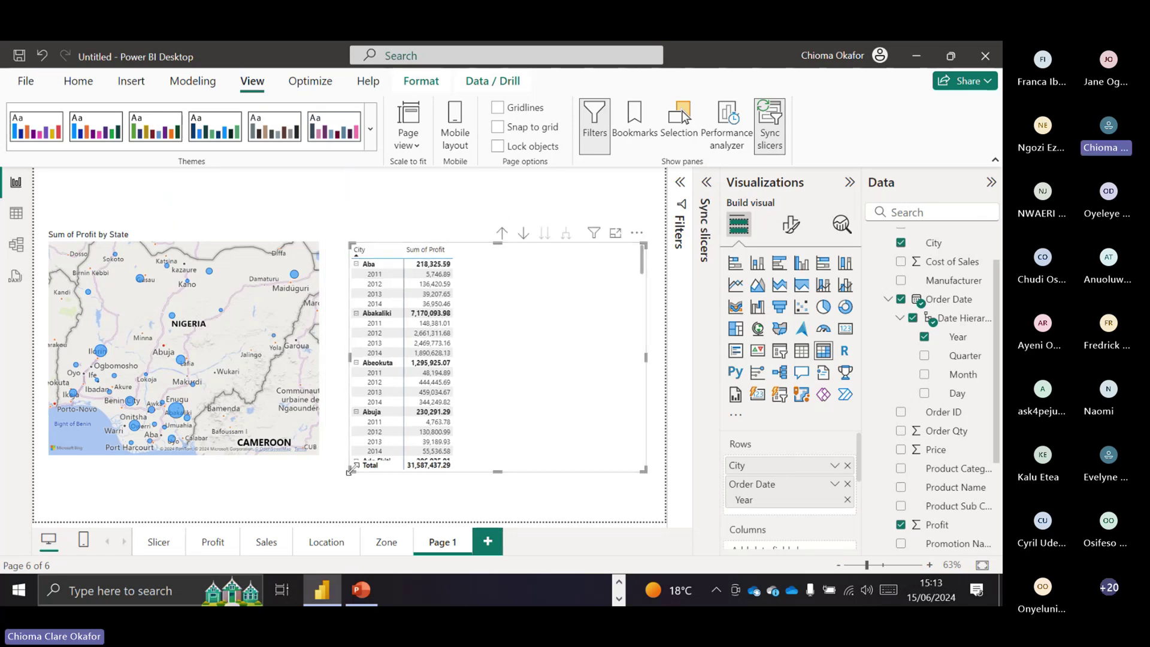
left_click_drag(350, 472, 358, 449)
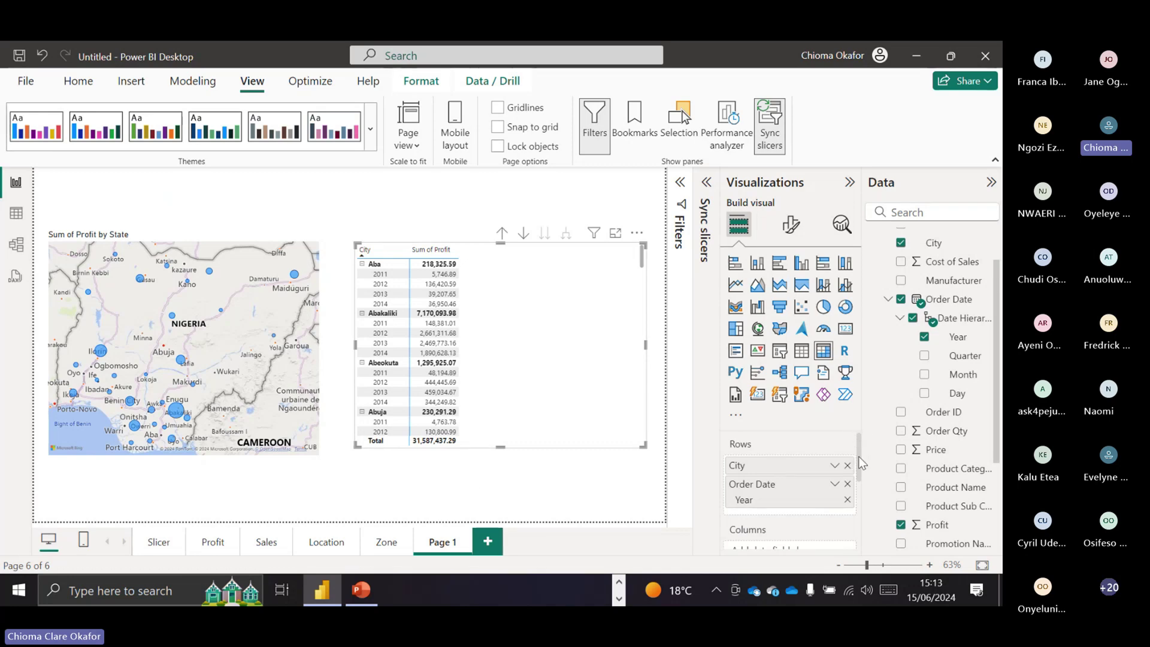
- Add Zone as the drill-through field of the page with the state map and city matrix
left_click_drag(861, 464, 863, 547)
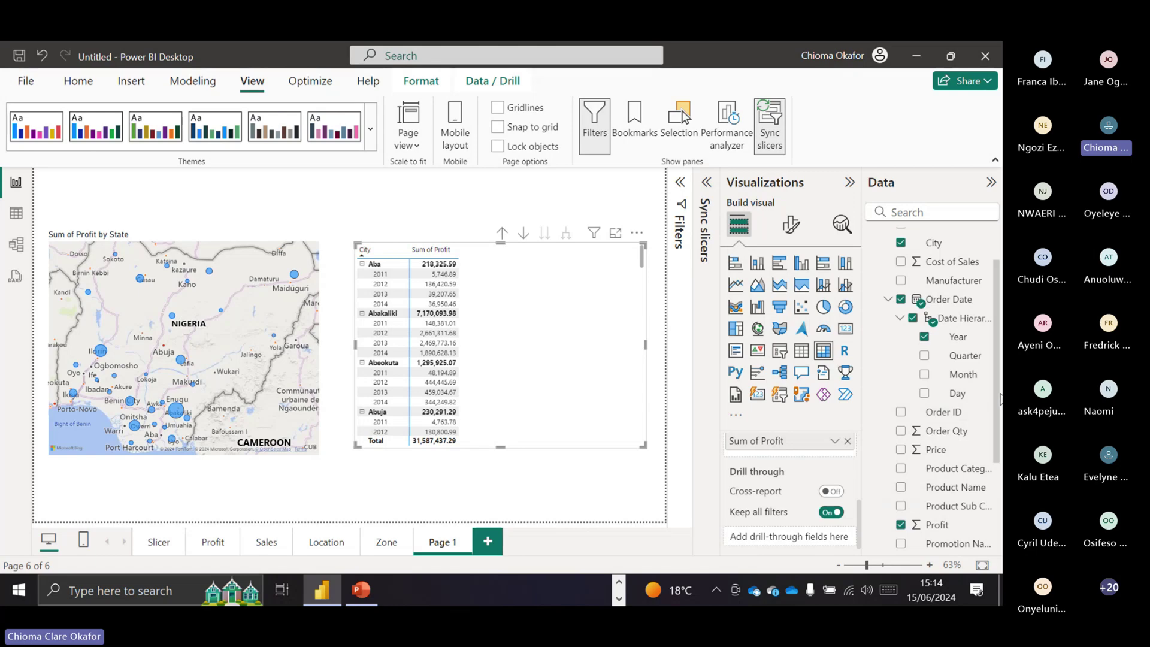
scroll(1000, 460, "down", 1)
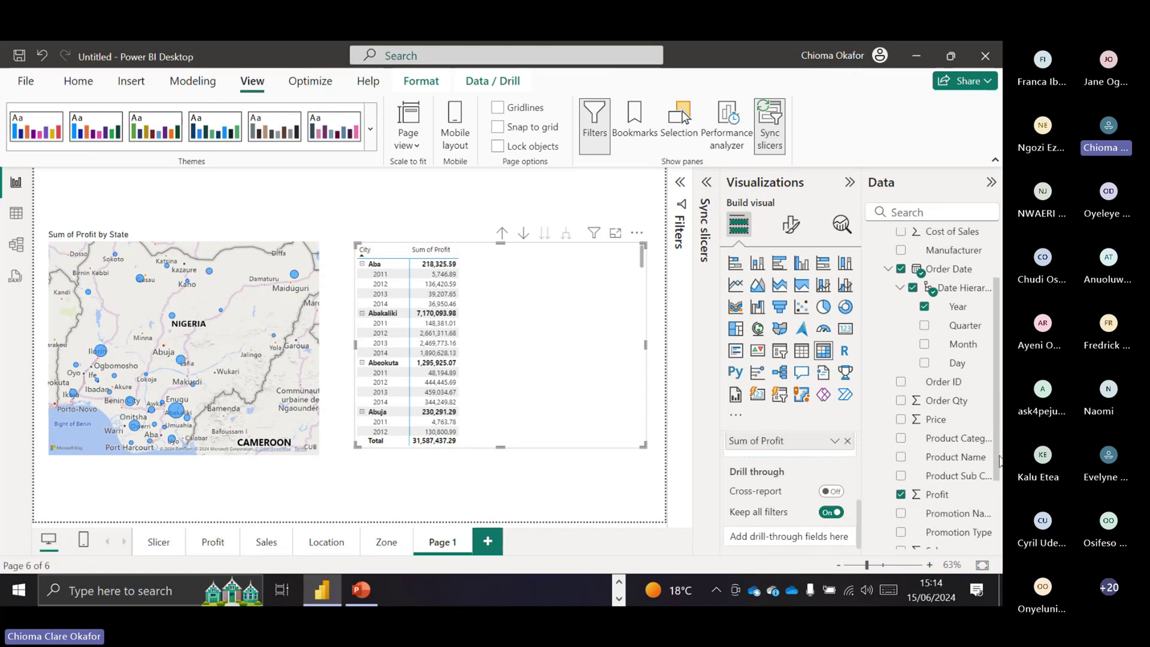
scroll(999, 460, "down", 4)
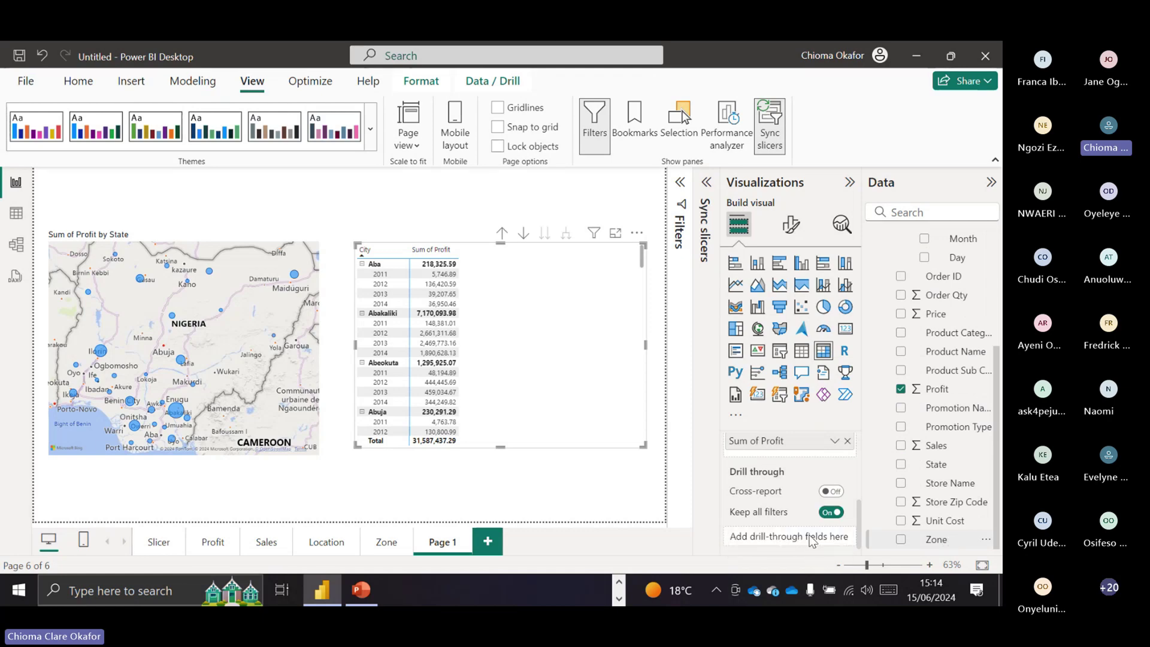
left_click_drag(936, 540, 813, 541)
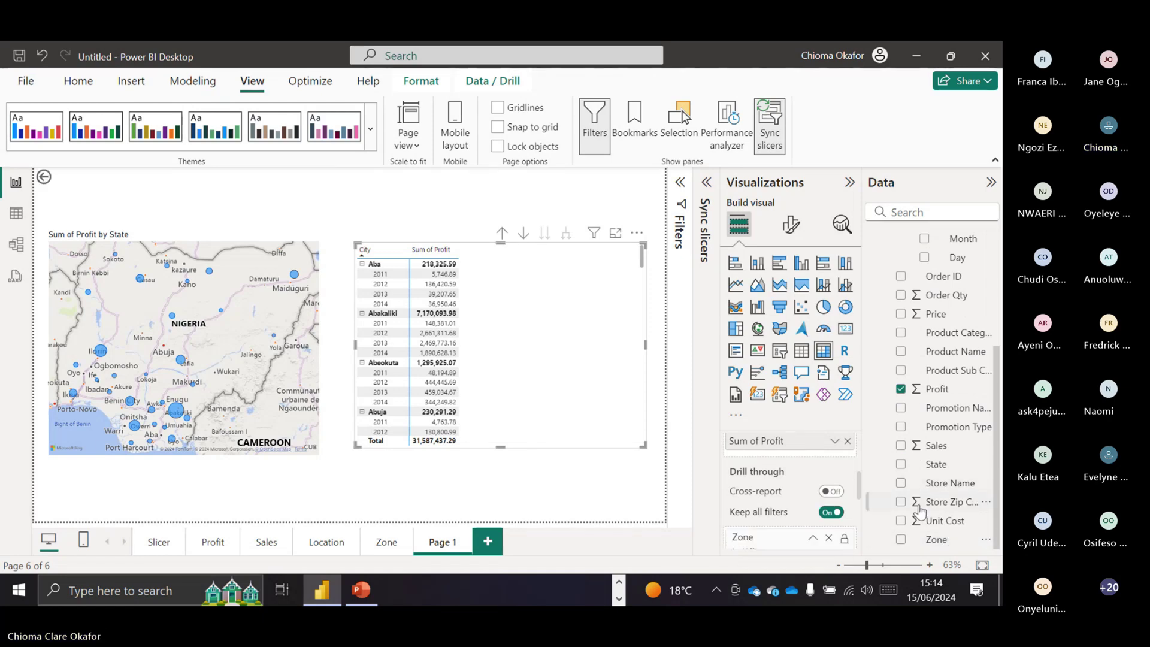
left_click_drag(861, 492, 861, 516)
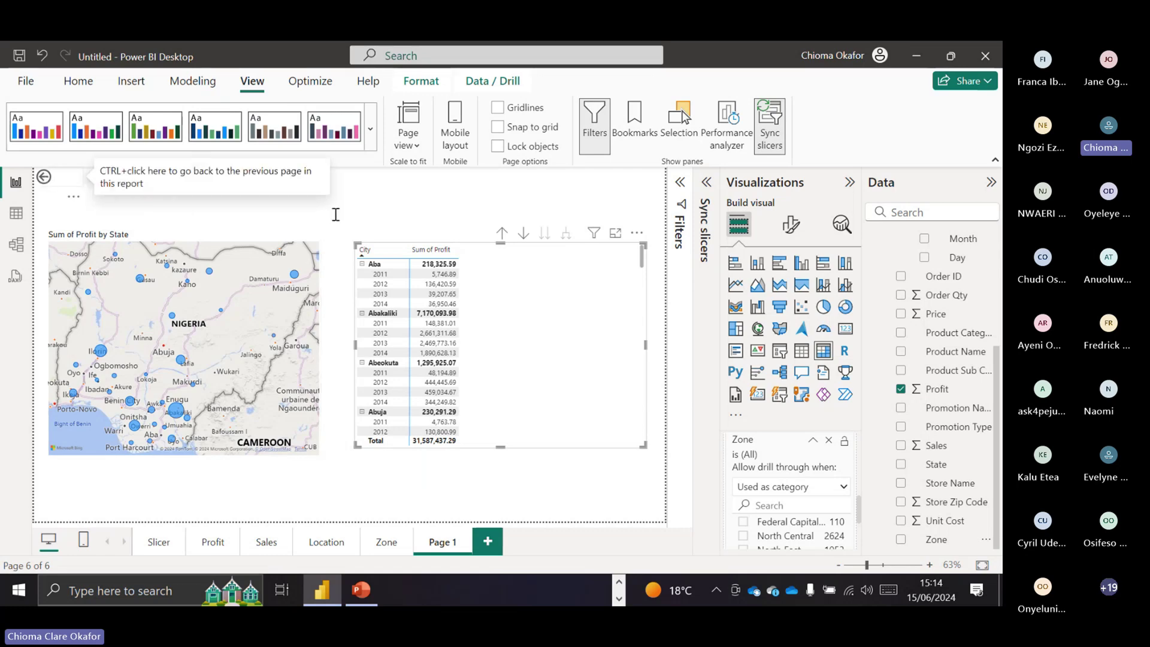
- Drill through from the South East bar on the Zone page to Page 1
left_click(378, 548)
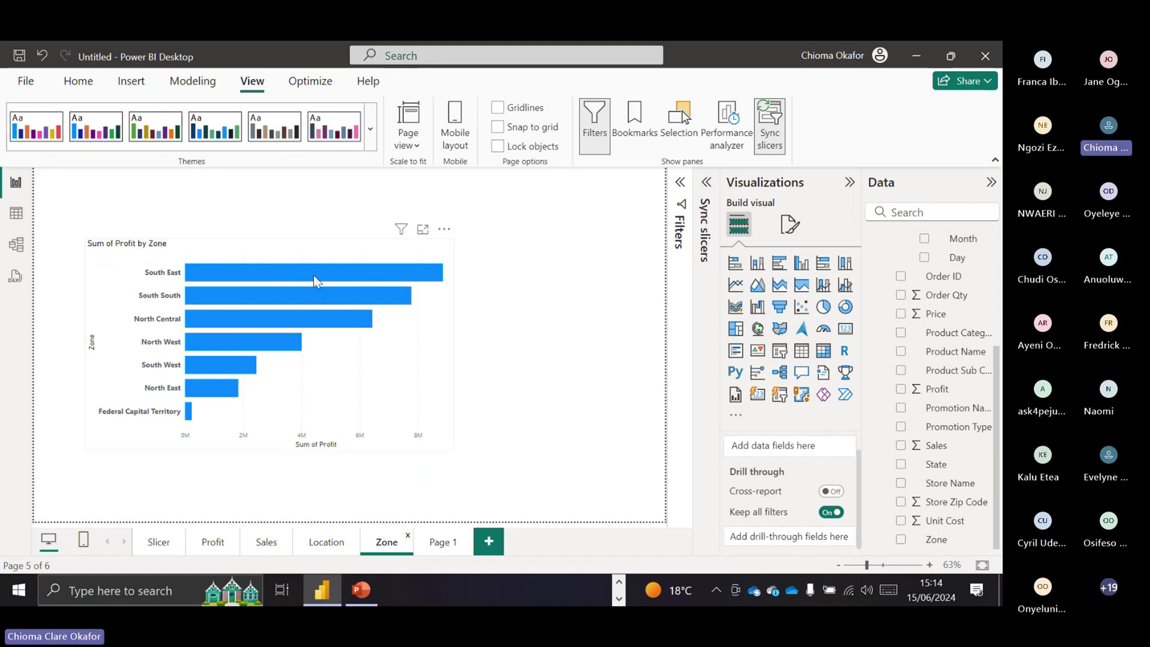
mouse_move(316, 281)
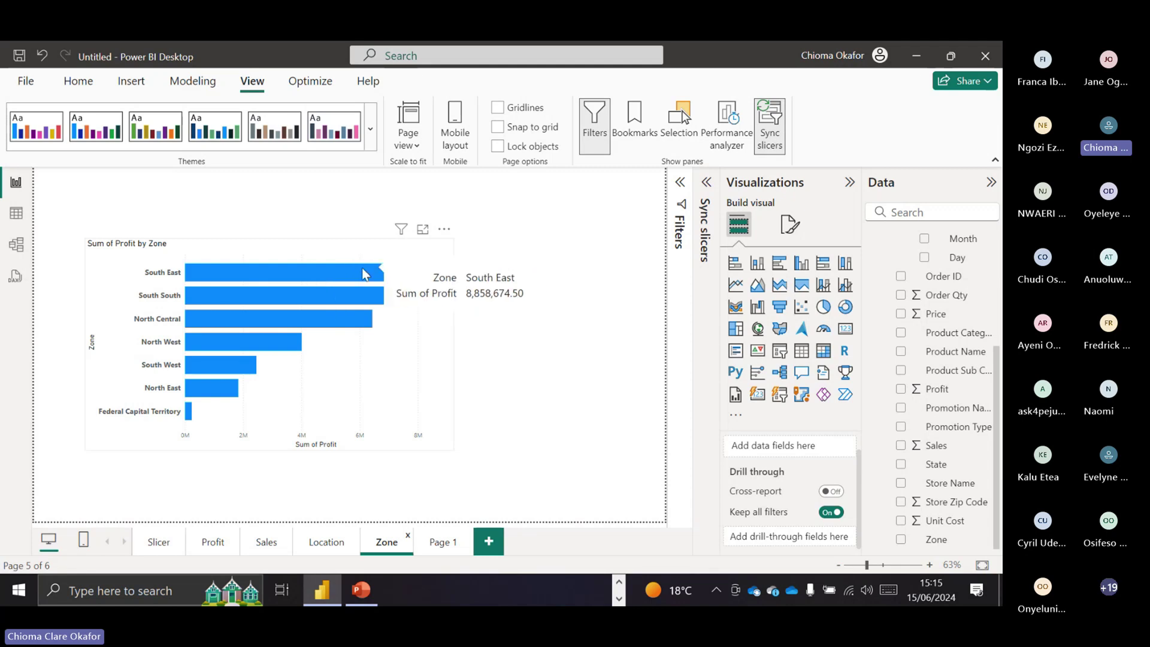
right_click(363, 274)
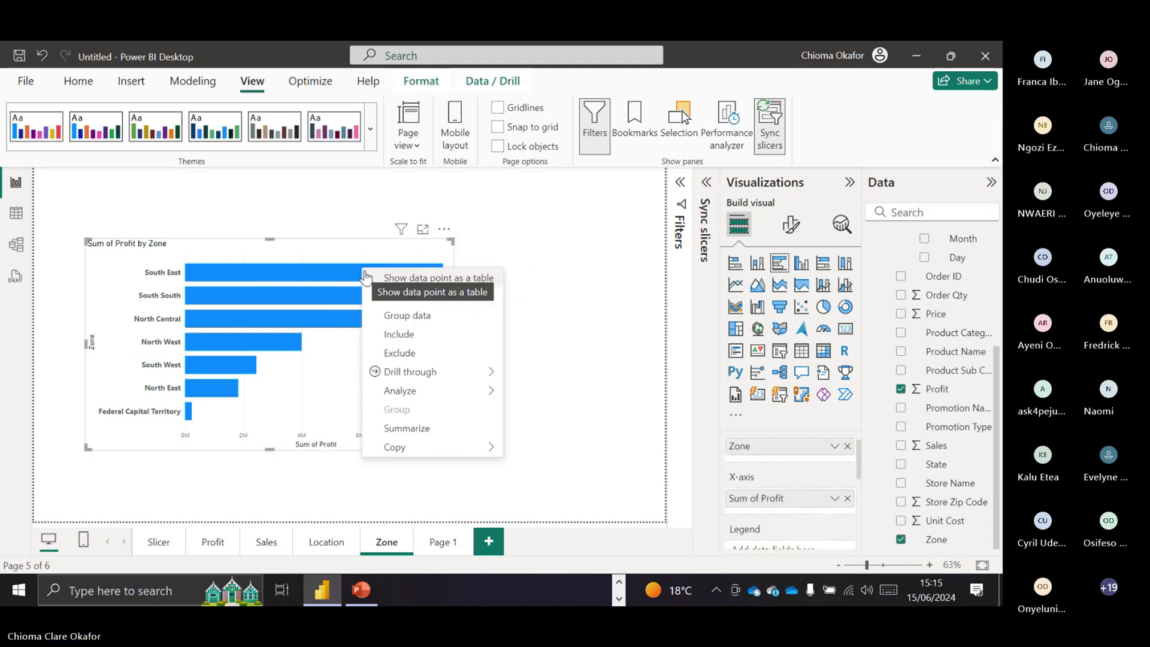
mouse_move(452, 374)
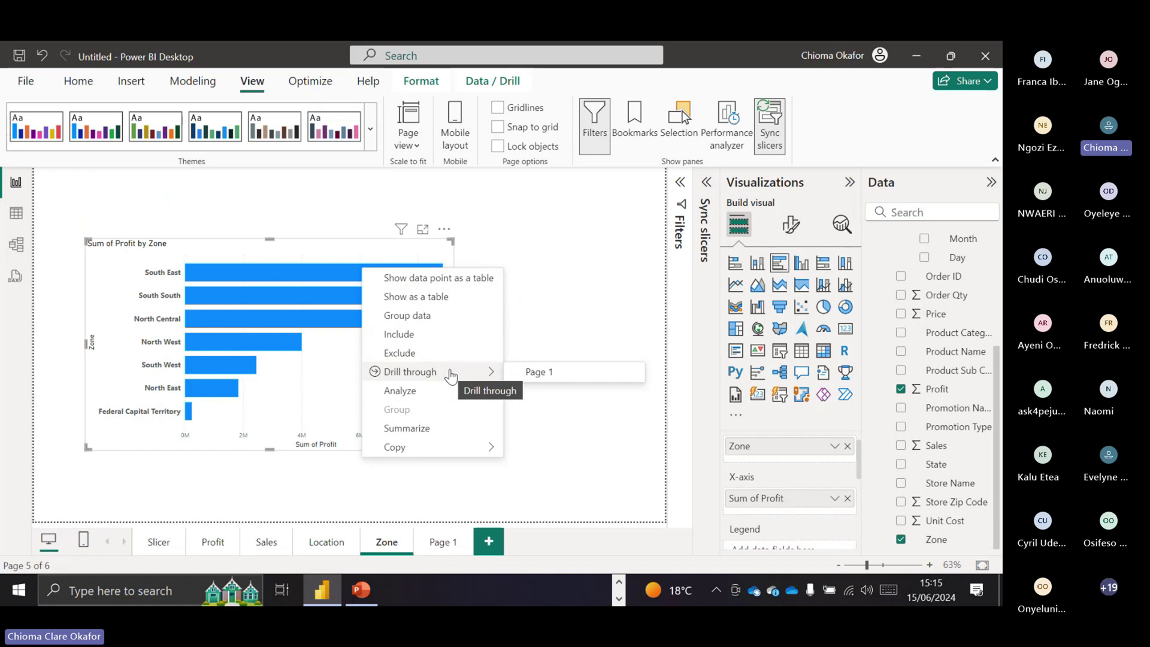
left_click(561, 372)
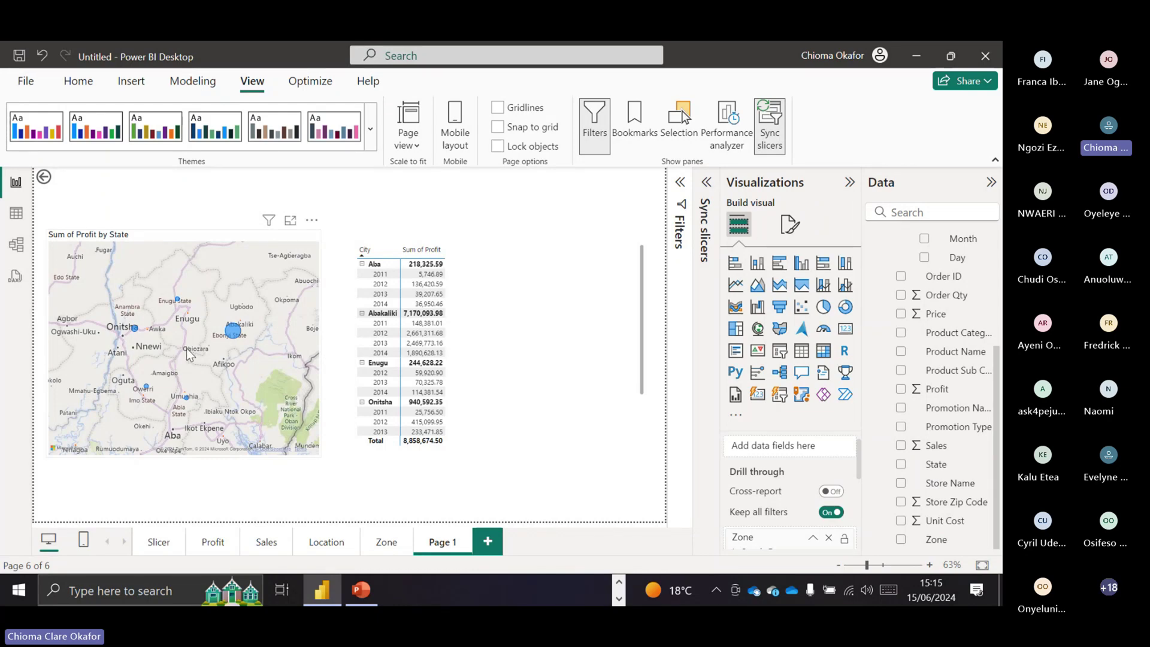
- Examine the profit of the South East states on the map and of their cities by year in the matrix
mouse_move(234, 339)
mouse_move(135, 332)
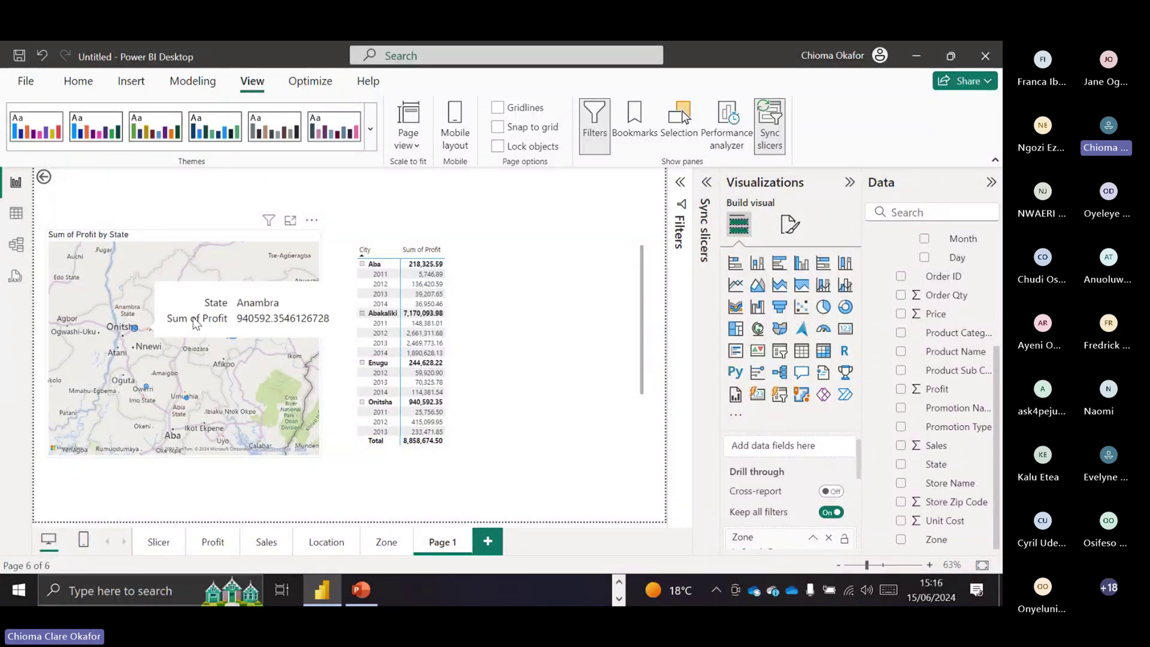
mouse_move(178, 305)
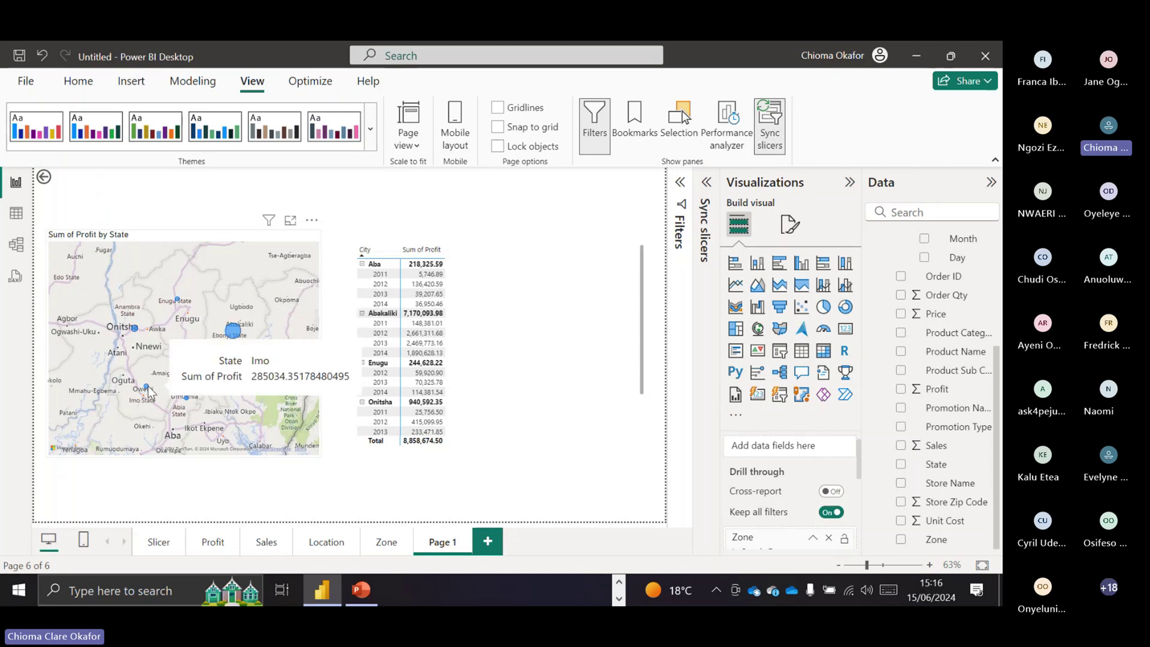
mouse_move(187, 400)
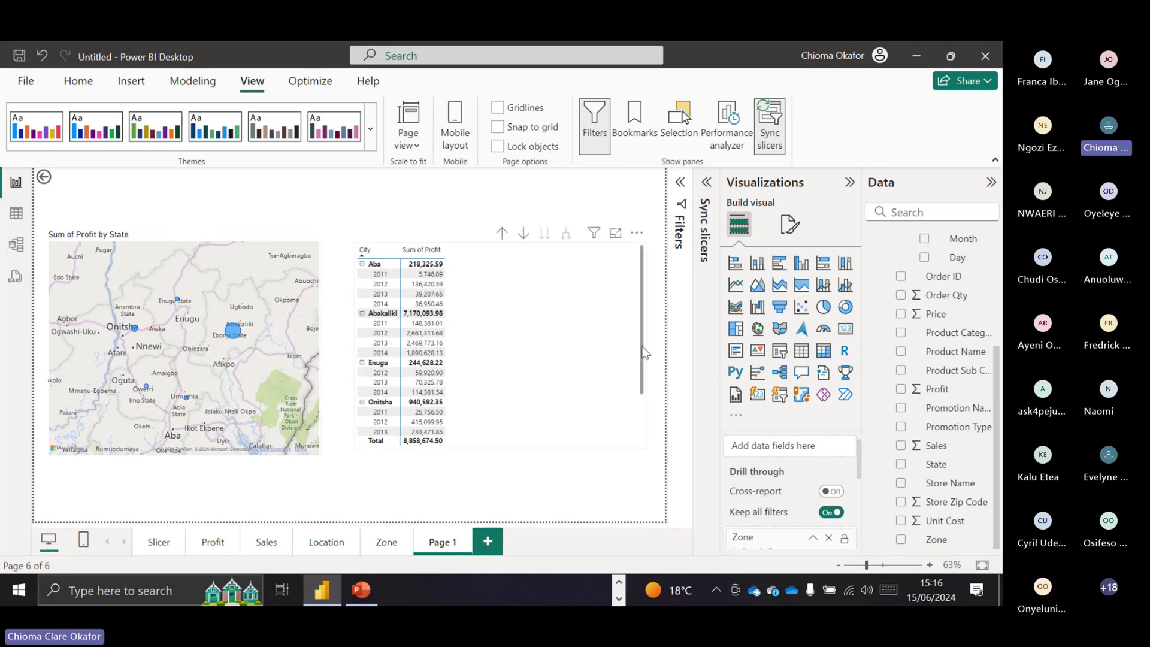
scroll(644, 372, "down", 3)
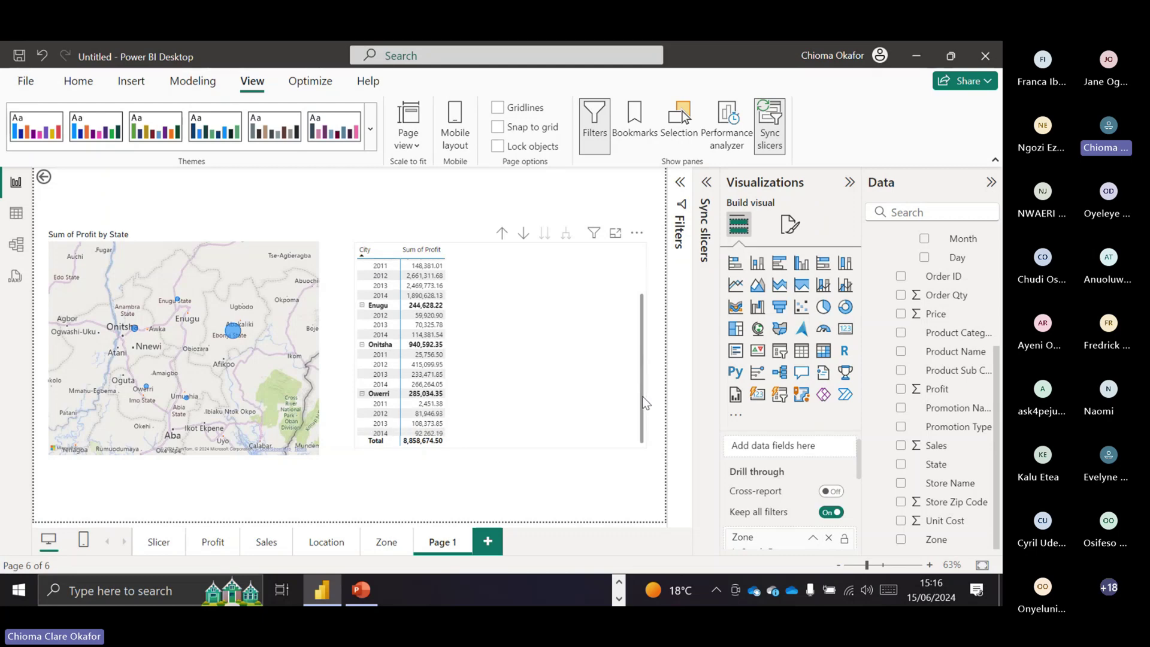
scroll(644, 366, "up", 3)
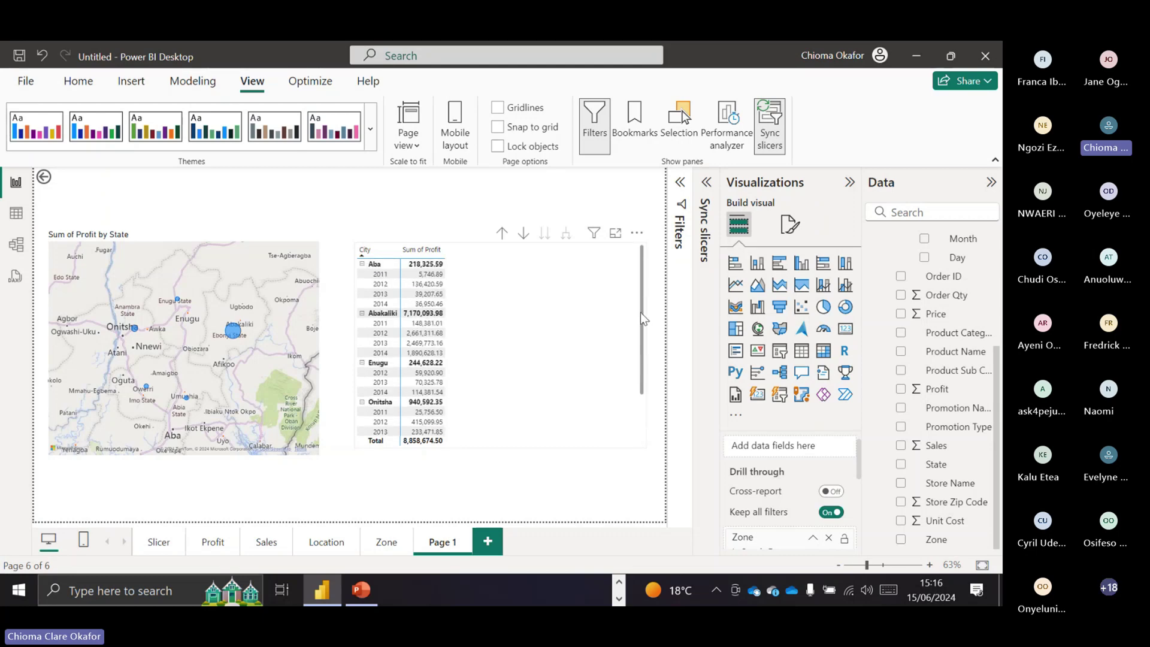
left_click(369, 330)
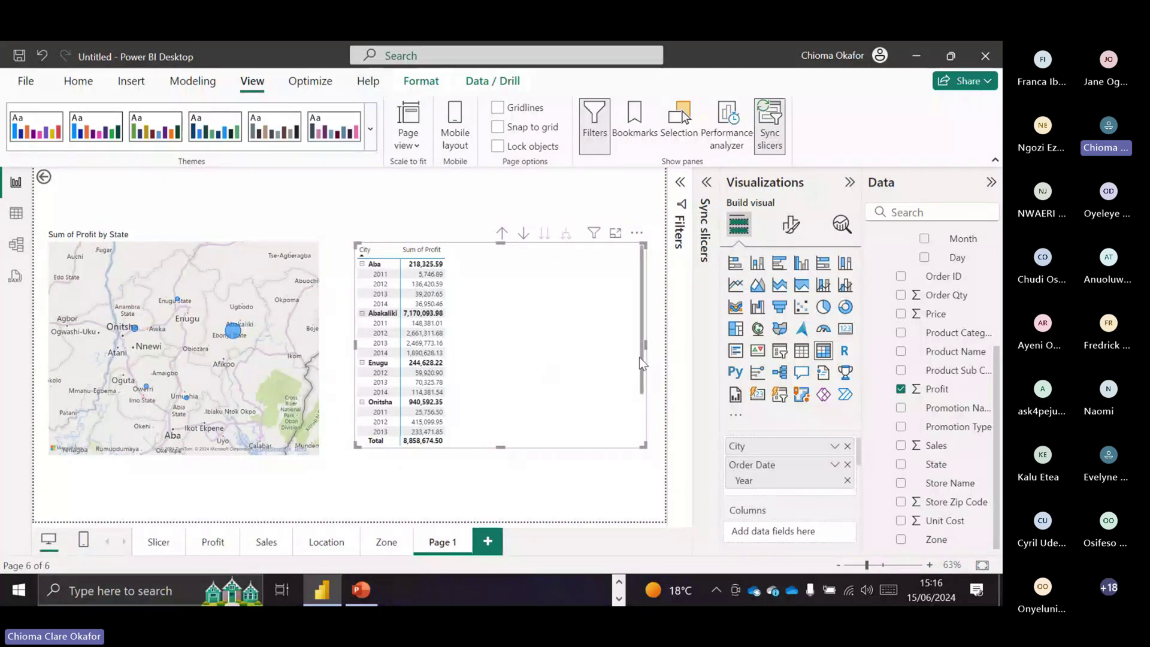
mouse_move(639, 357)
left_mouse_down()
mouse_move(631, 415)
mouse_move(644, 346)
left_mouse_up()
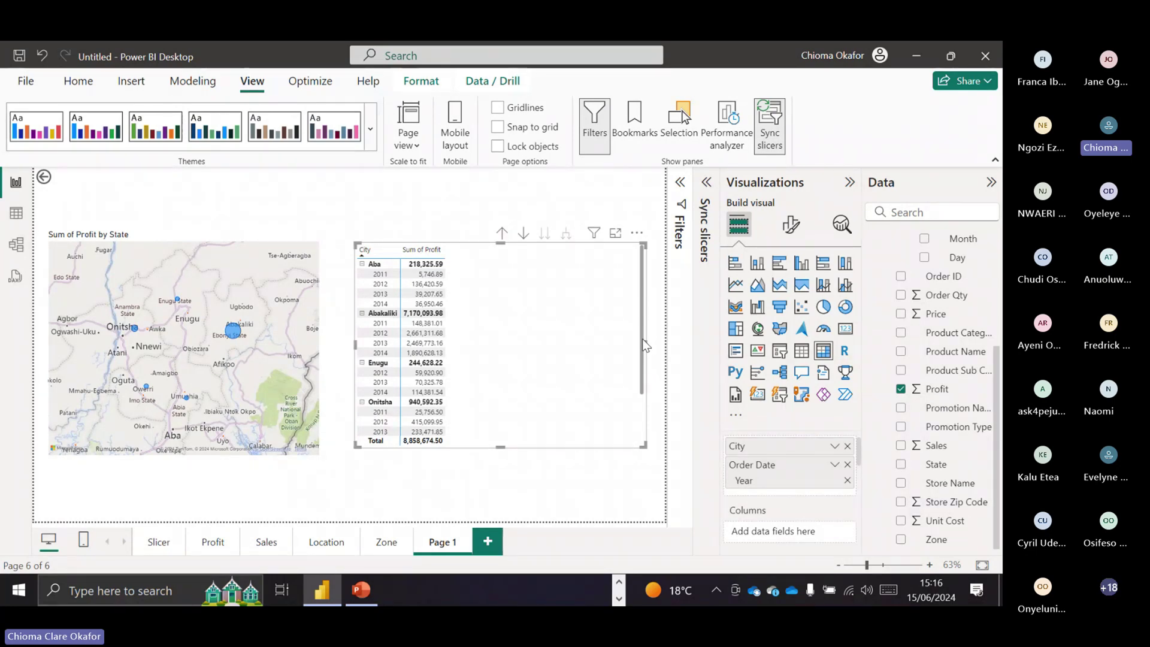
- Go back from Page 1 to the Zone page and drill through from the North West bar to Page 1
left_click(42, 178)
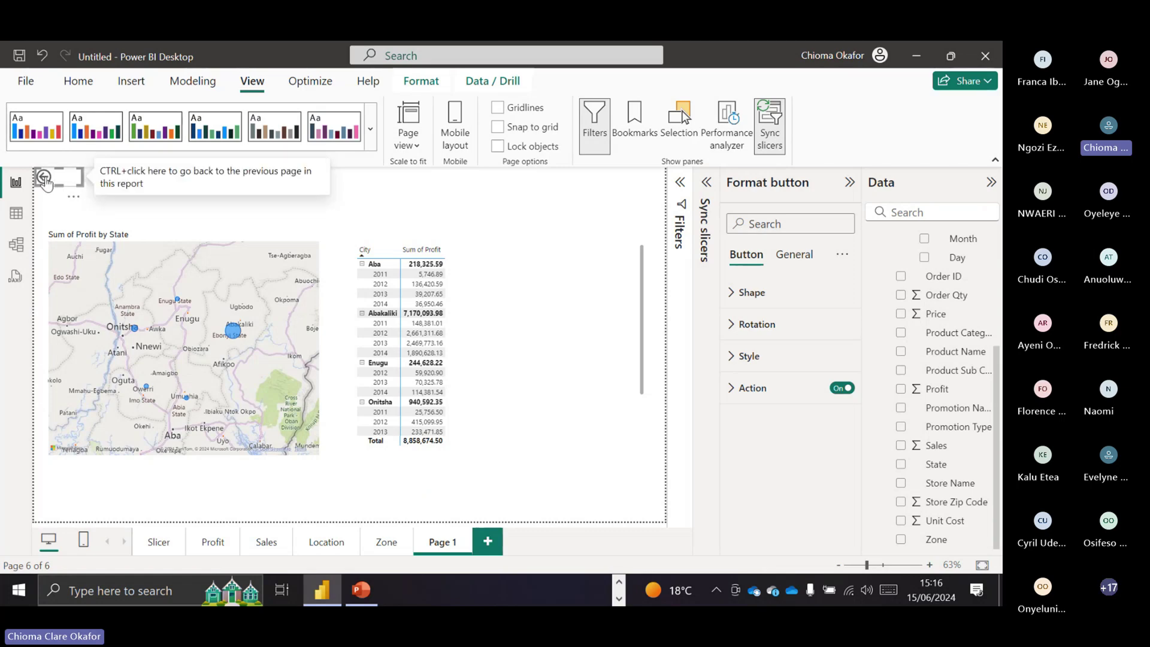
left_click(46, 178, "ctrl")
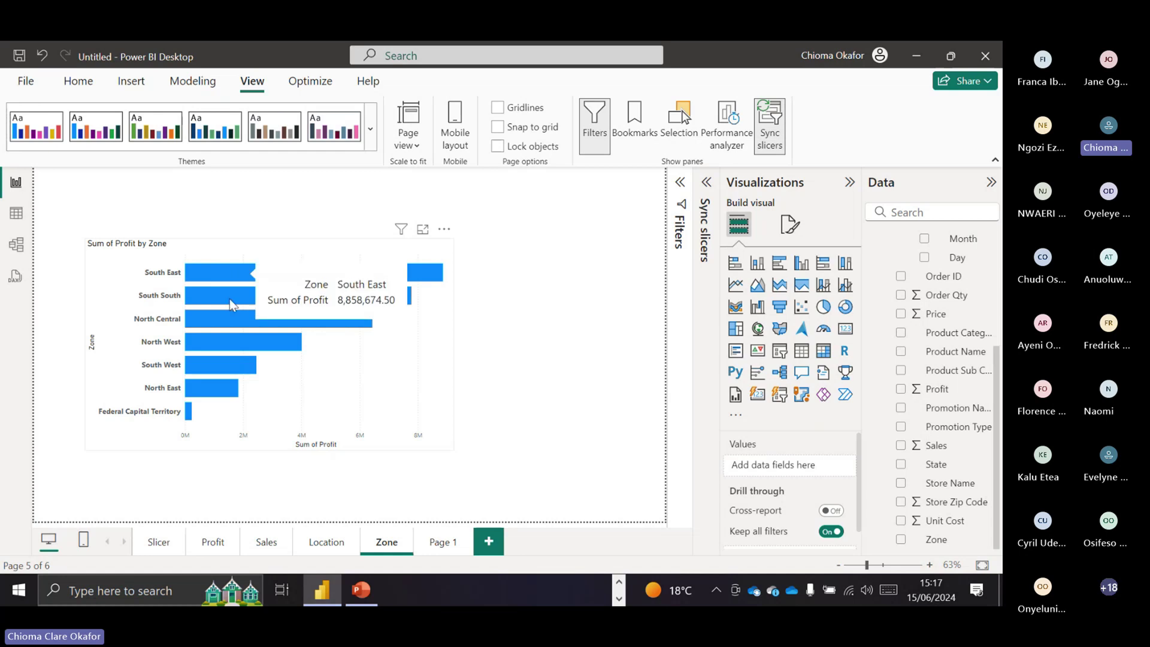
mouse_move(217, 347)
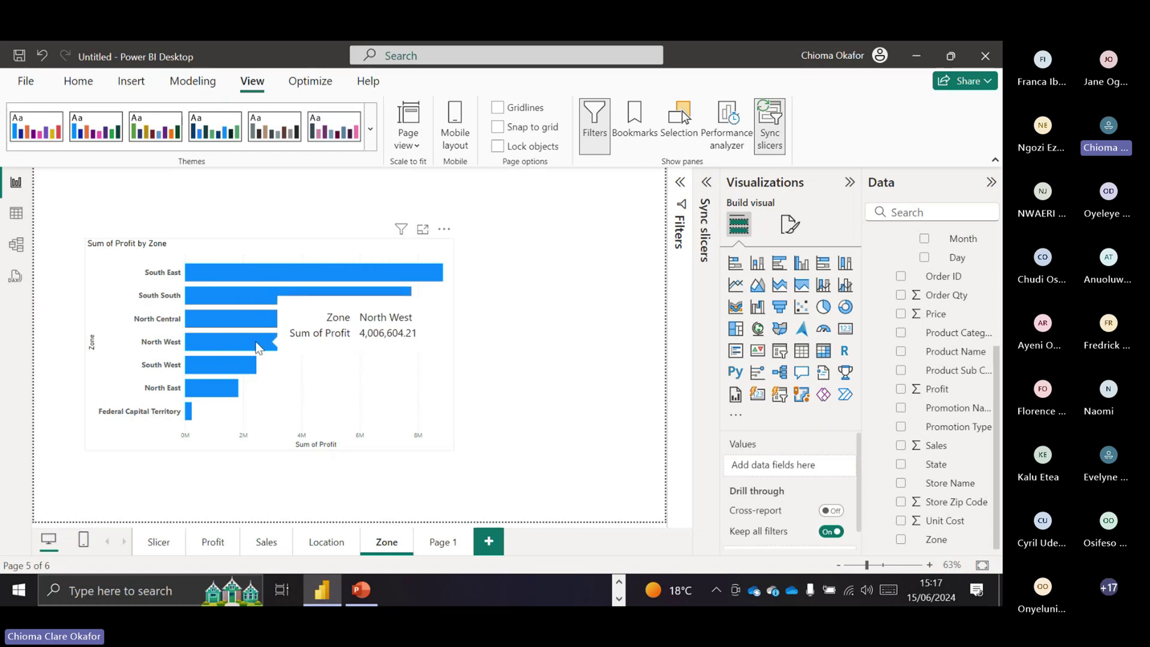
right_click(259, 348)
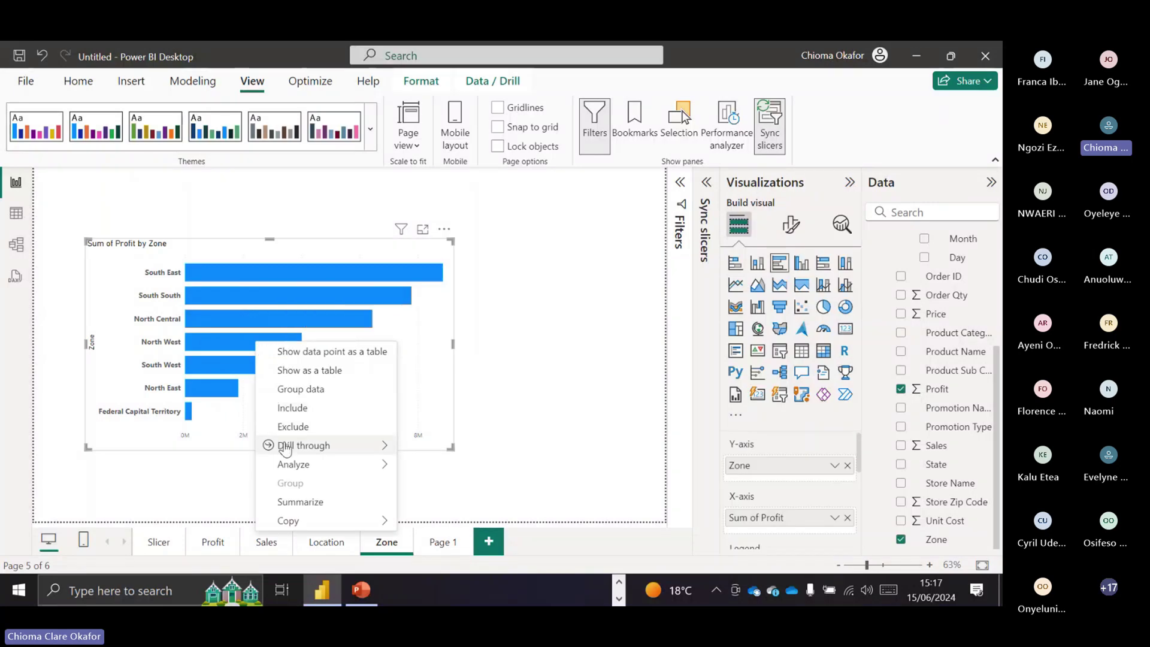
mouse_move(271, 445)
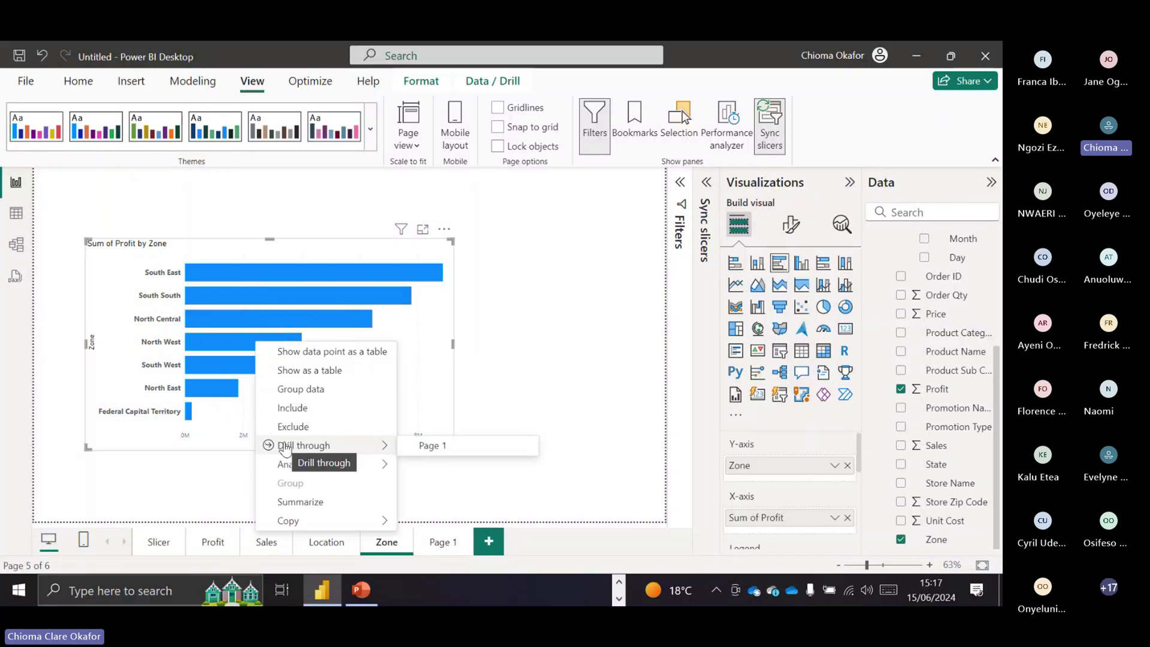
left_click(448, 446)
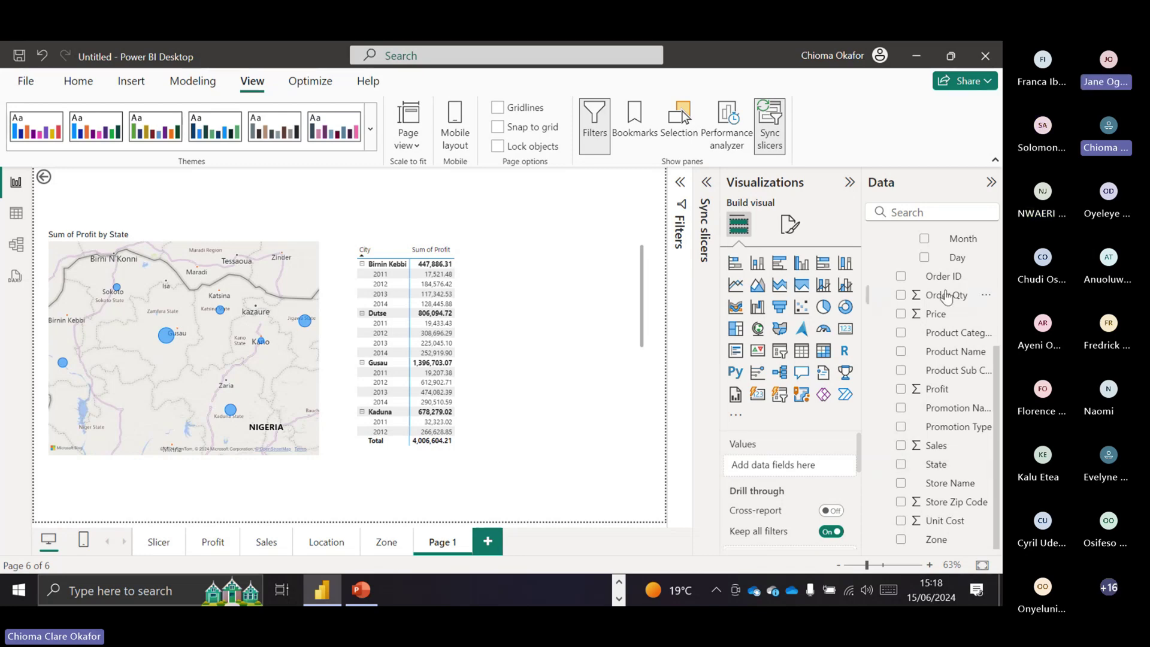
- Minimize the report window to switch to the Teams meeting
left_click(916, 57)
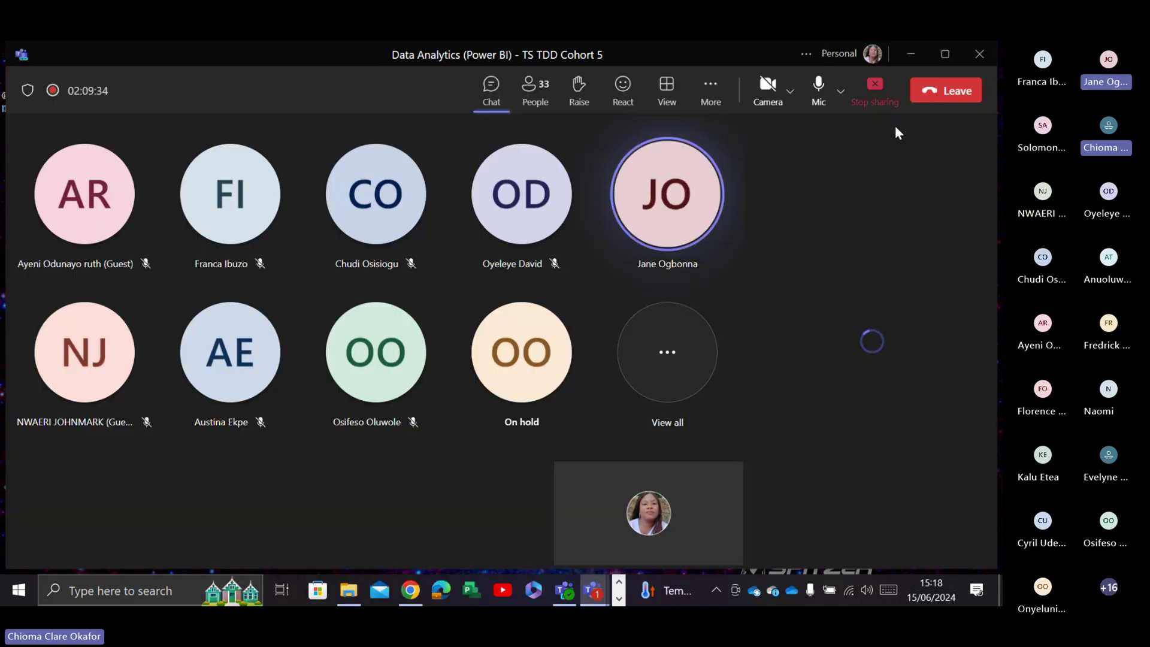